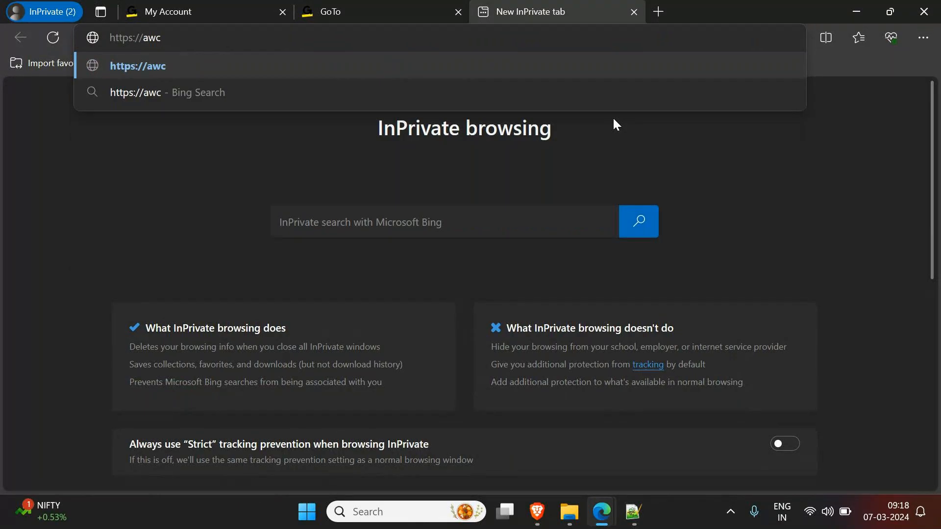
text(.amazonaws.com)
key(Return)
mouse_move(537, 512)
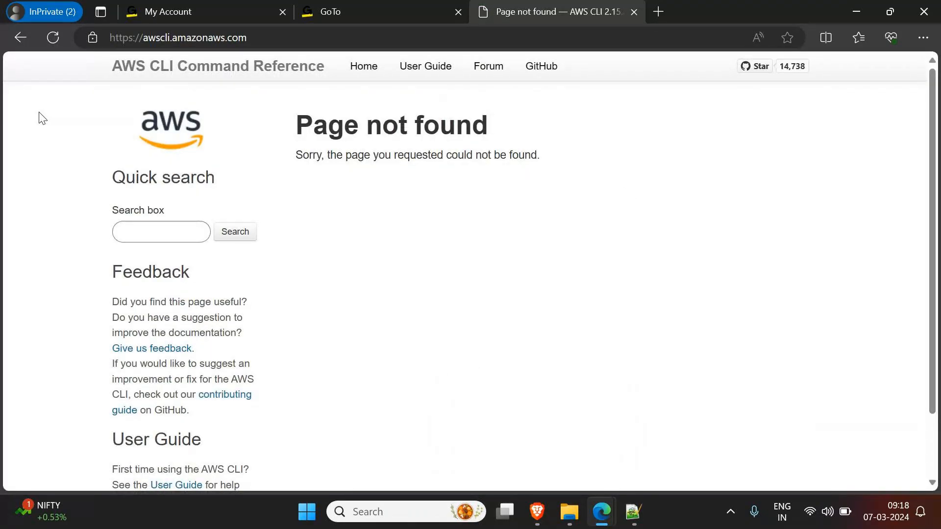
Search the web for "awscli" and open the Install AWS CLI result.
click(296, 38)
click(271, 40)
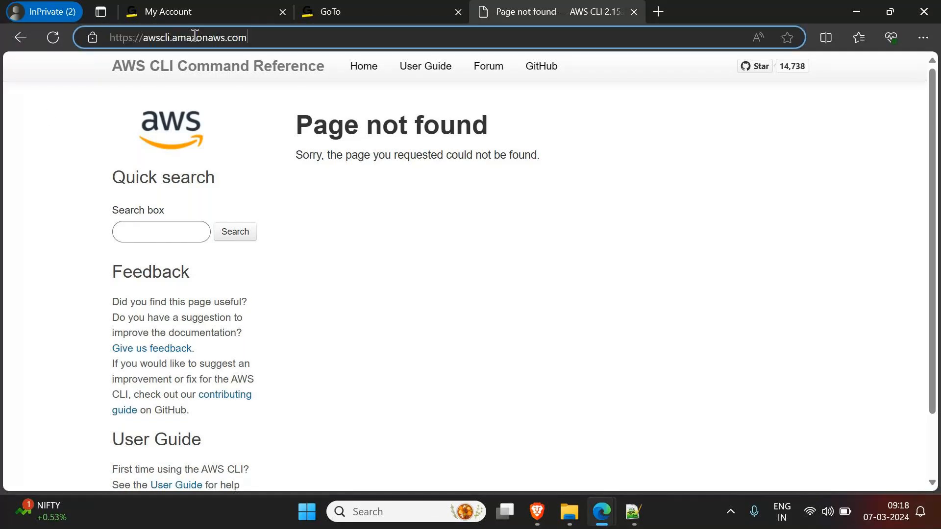
drag(251, 38, 60, 41)
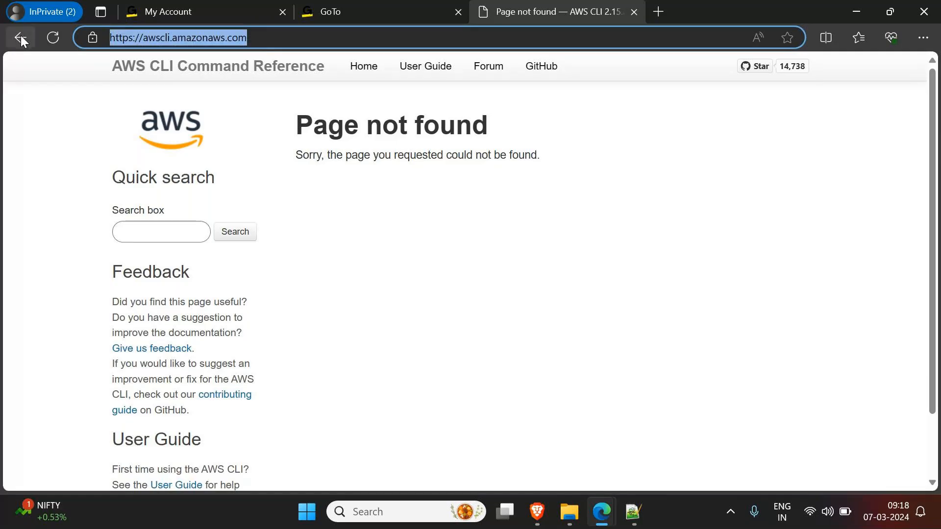
text(awscli)
key(Return)
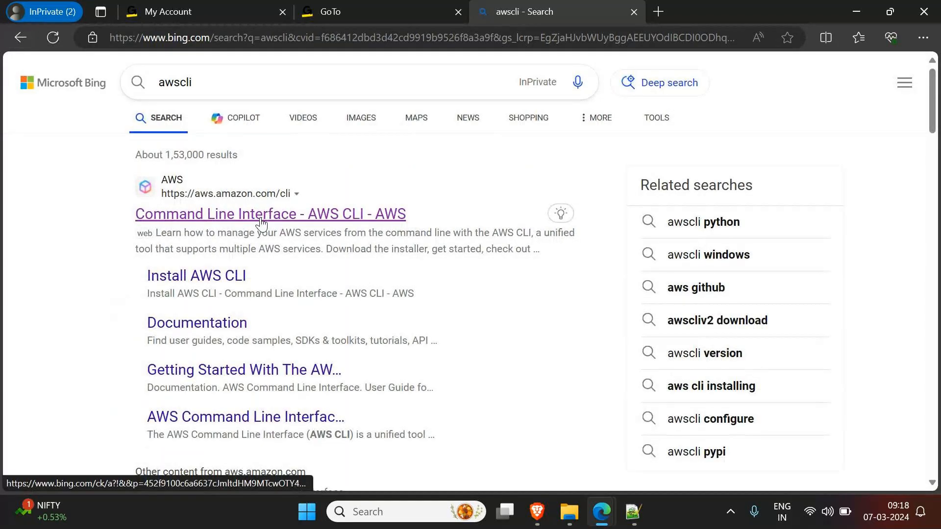
click(236, 276)
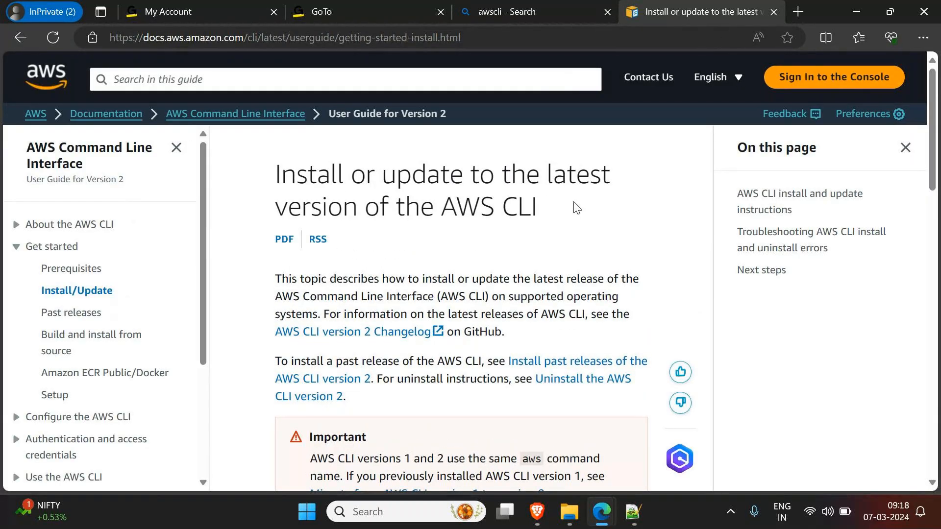
Expand the Windows section of the install instructions and download the 64-bit installer AWSCLIV2.msi.
scroll(479, 238, down, 5)
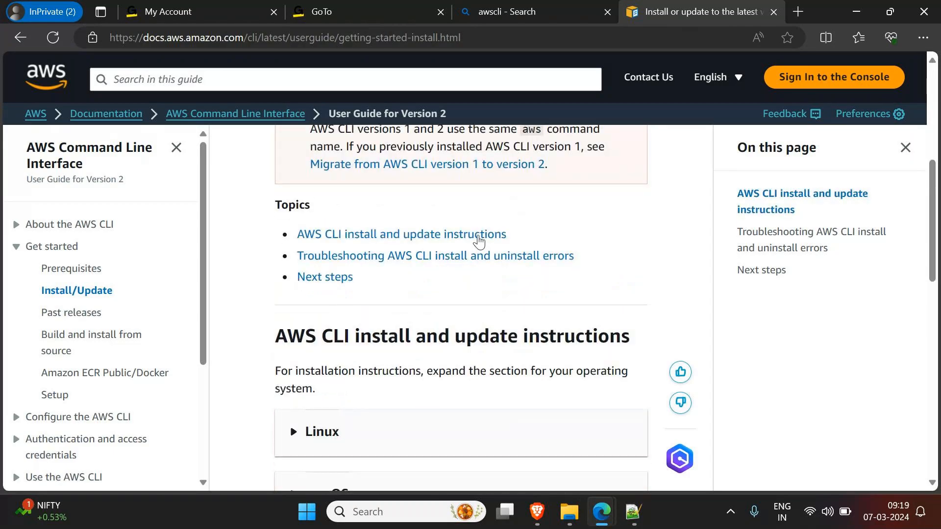
scroll(479, 240, down, 4)
scroll(479, 245, down, 3)
scroll(354, 274, up, 2)
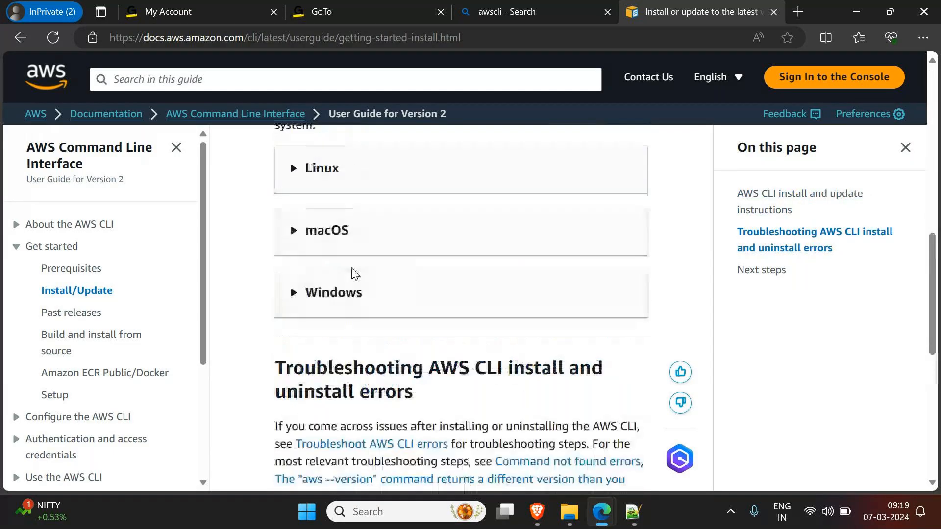
scroll(354, 273, up, 5)
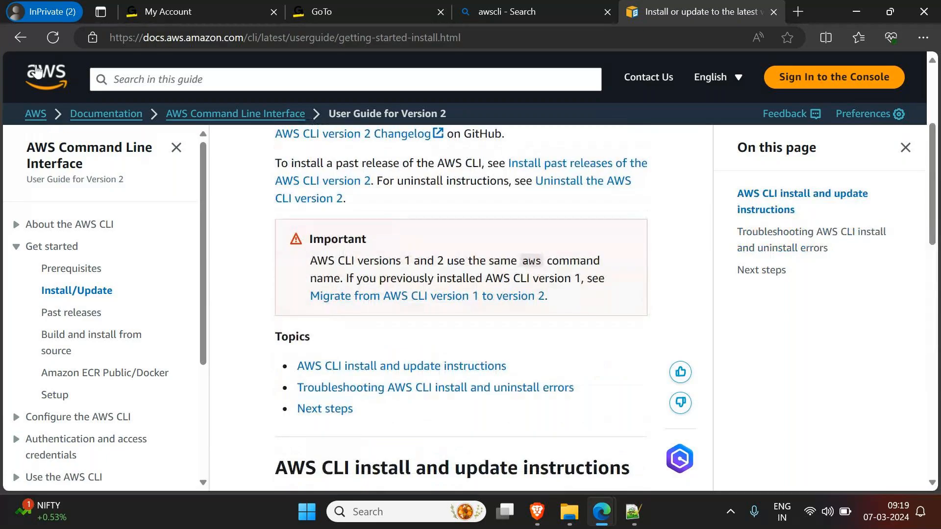
scroll(491, 427, down, 1)
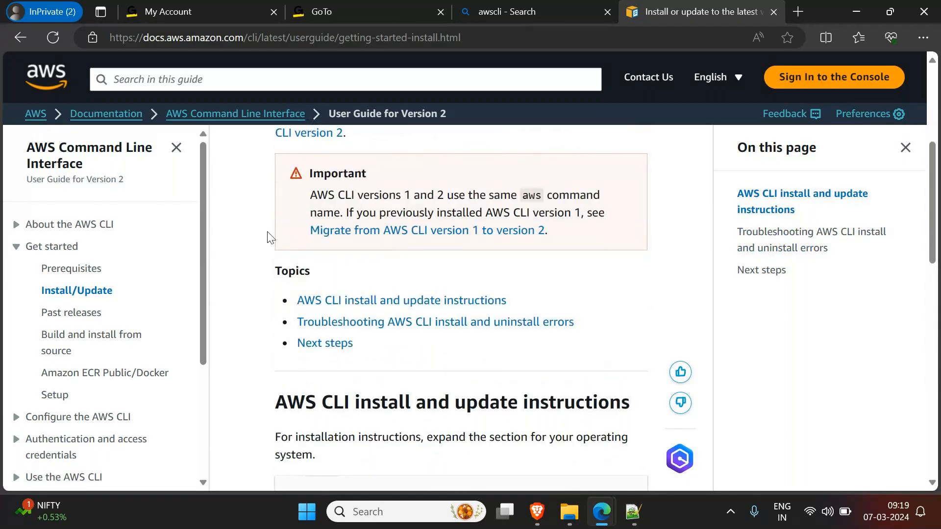
scroll(381, 326, down, 3)
click(347, 433)
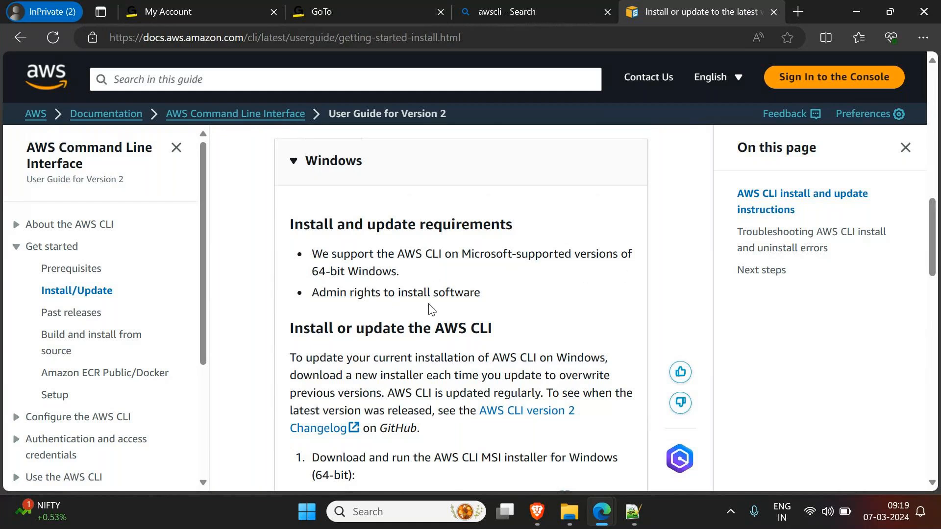
scroll(416, 309, down, 3)
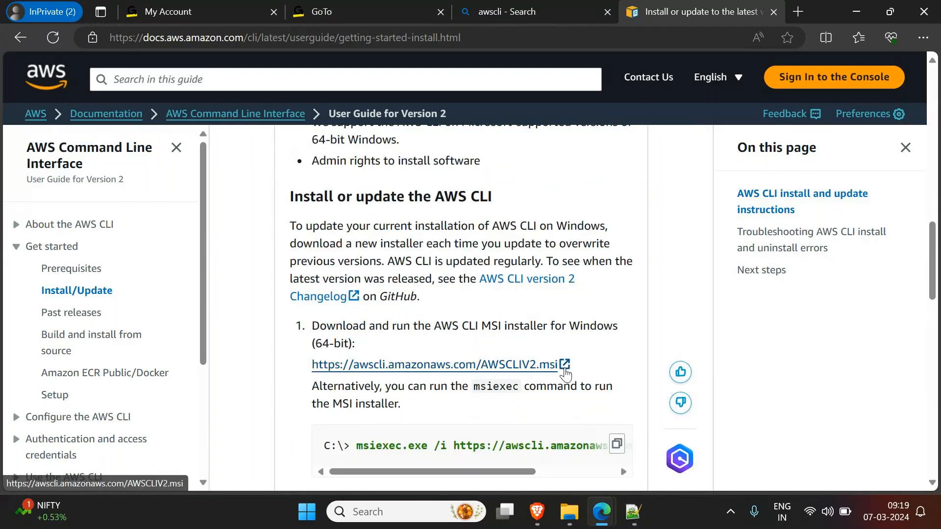
click(564, 367)
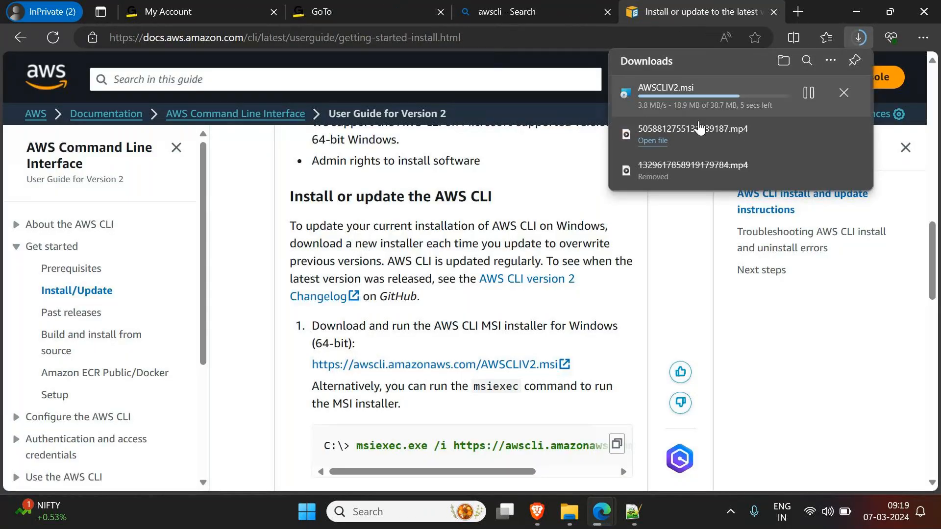
click(540, 9)
click(692, 10)
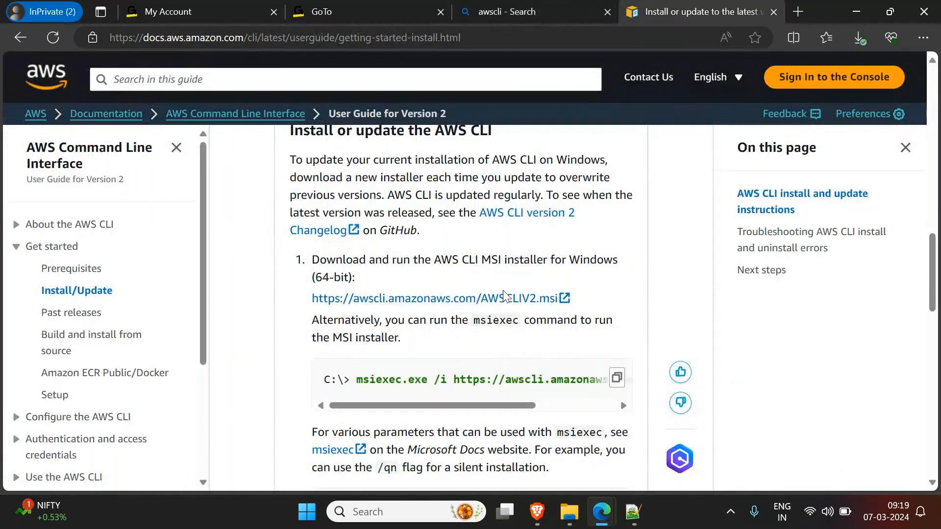
Expand the Linux section and examine its requirements, the yum removal command and the Linux x86 (64-bit) install and update commands.
scroll(505, 296, up, 5)
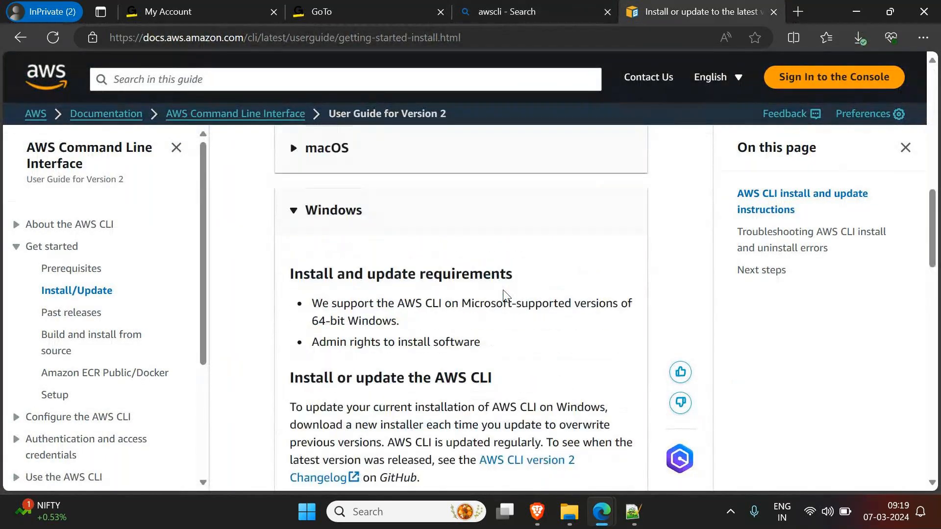
scroll(505, 297, up, 3)
click(319, 247)
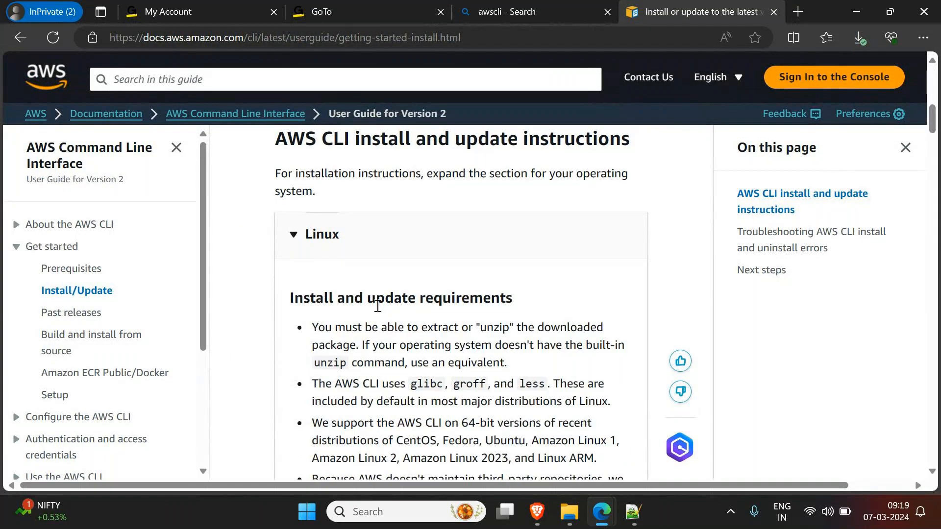
scroll(377, 306, down, 12)
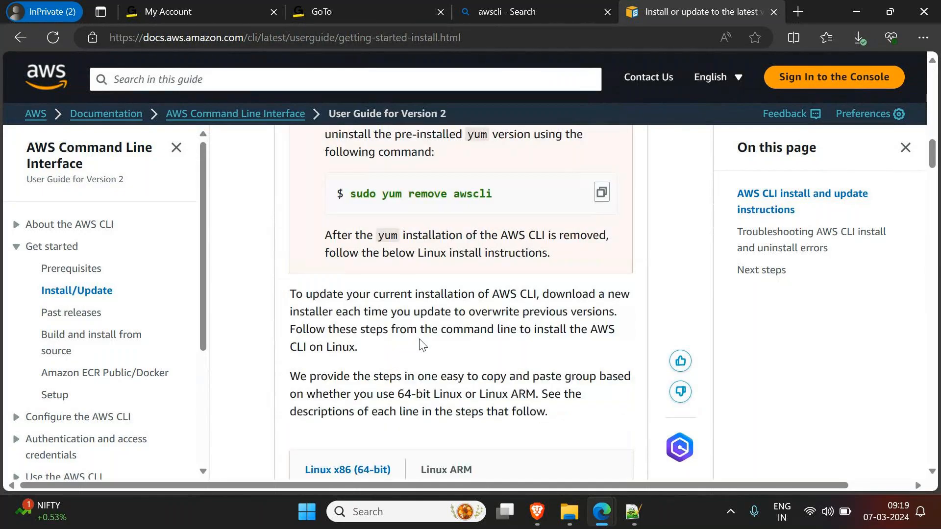
scroll(480, 349, up, 3)
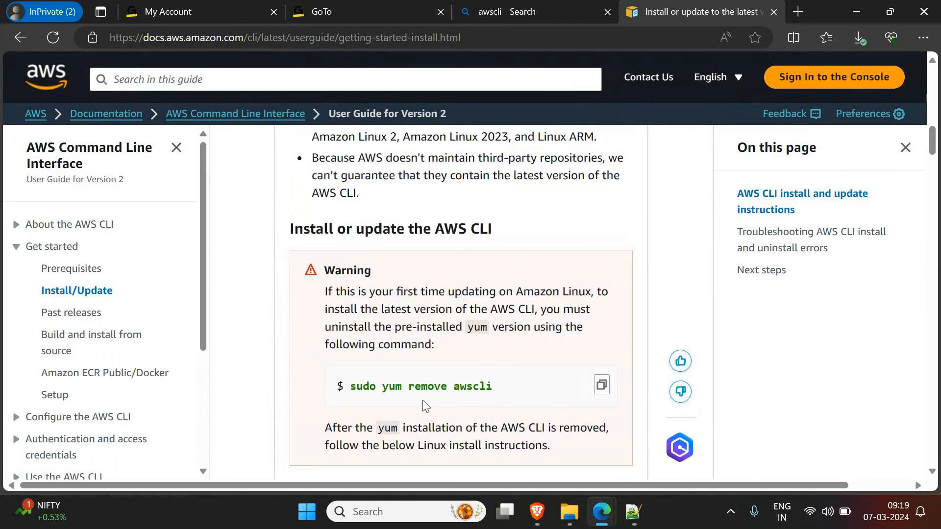
scroll(436, 402, up, 1)
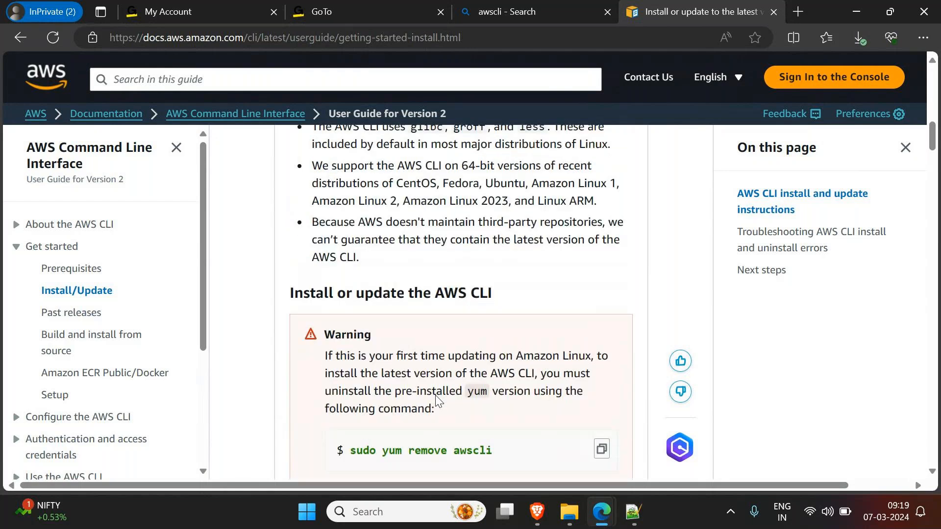
scroll(438, 399, up, 2)
scroll(443, 400, down, 2)
scroll(444, 400, down, 6)
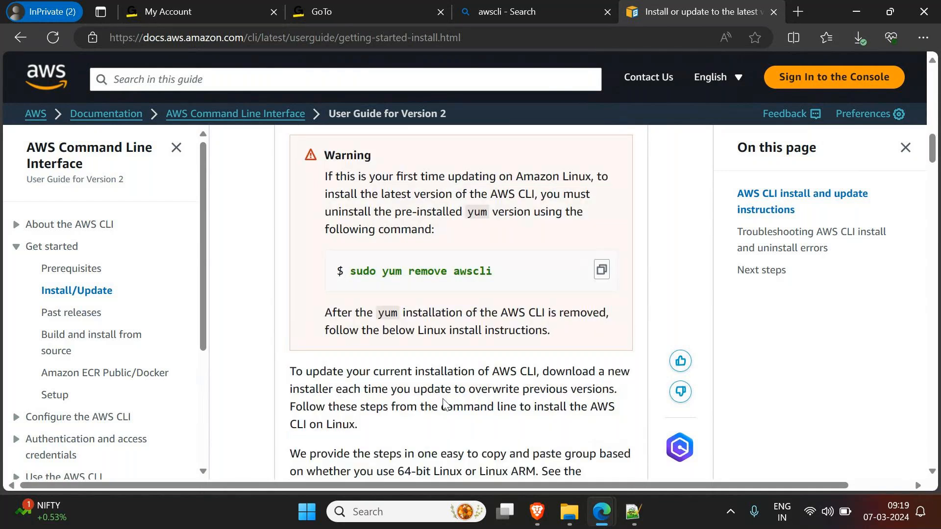
scroll(443, 402, down, 2)
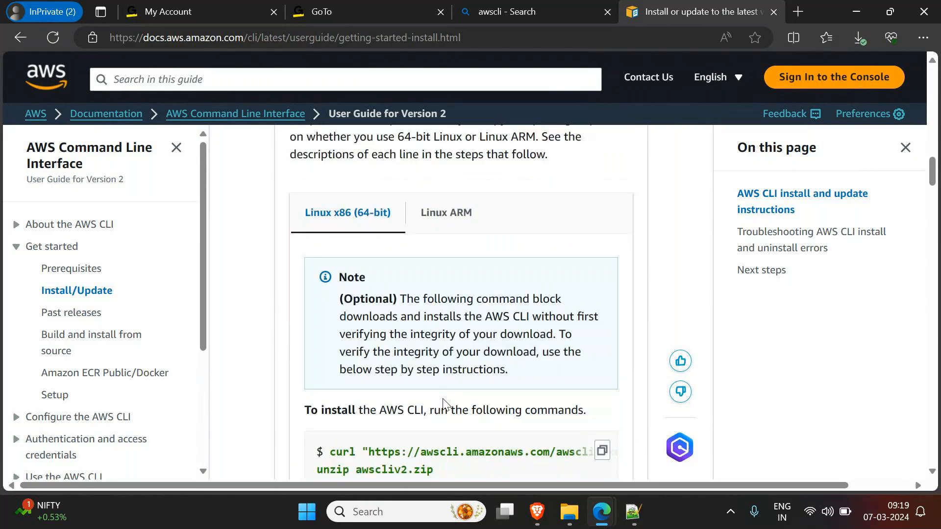
scroll(443, 405, down, 3)
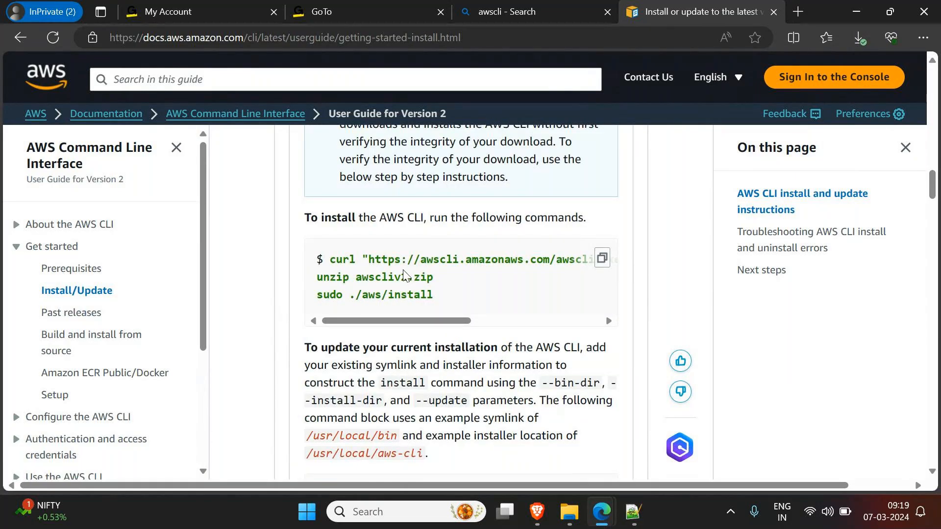
scroll(495, 316, up, 7)
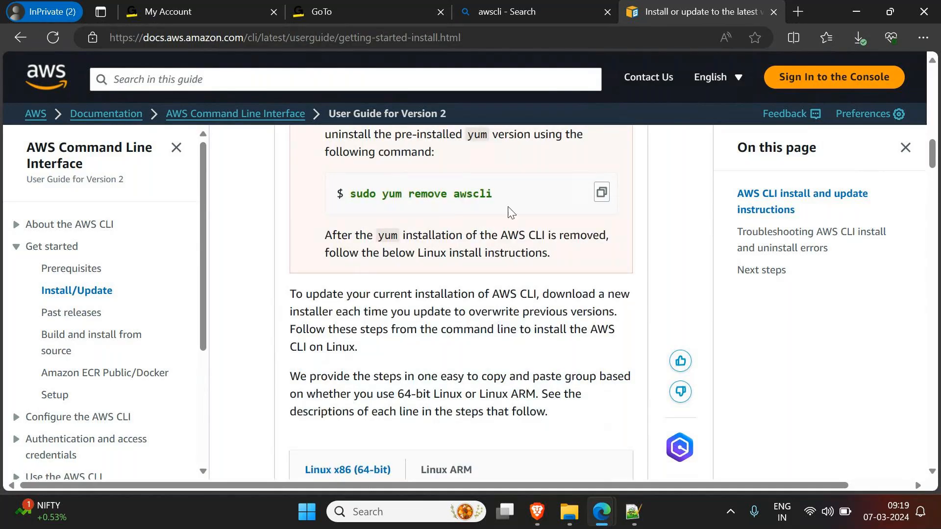
scroll(509, 211, down, 9)
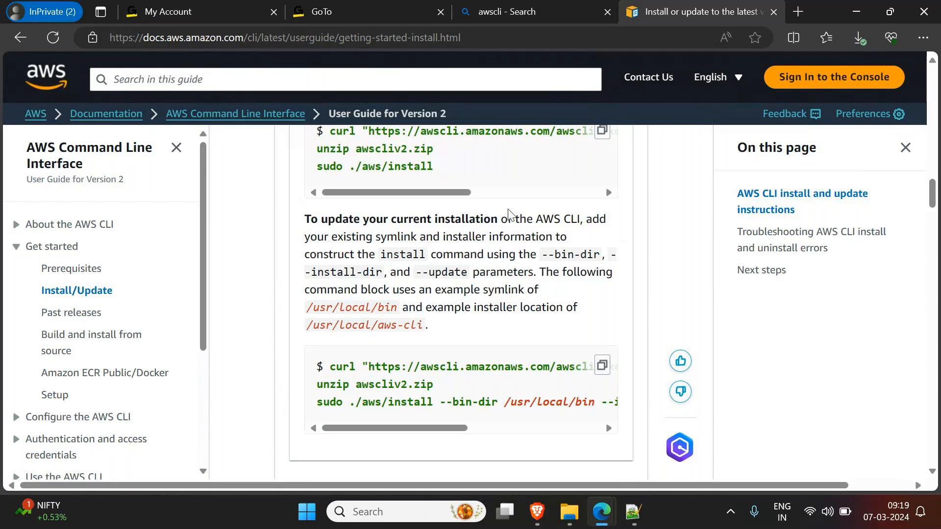
scroll(506, 211, down, 3)
scroll(554, 277, up, 3)
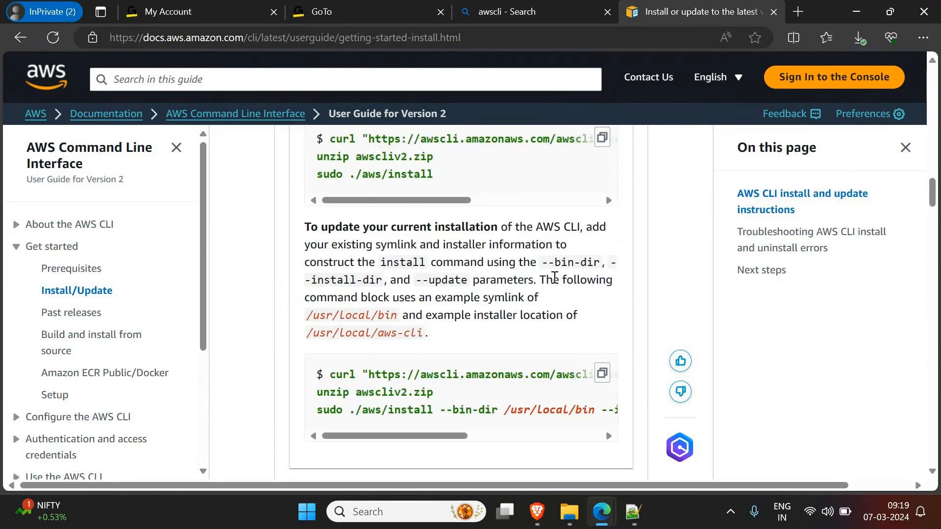
scroll(554, 277, up, 12)
Close the guide, reopen the Install AWS CLI page from the search results, and review the Windows MSI installer instructions.
key(ctrl+w)
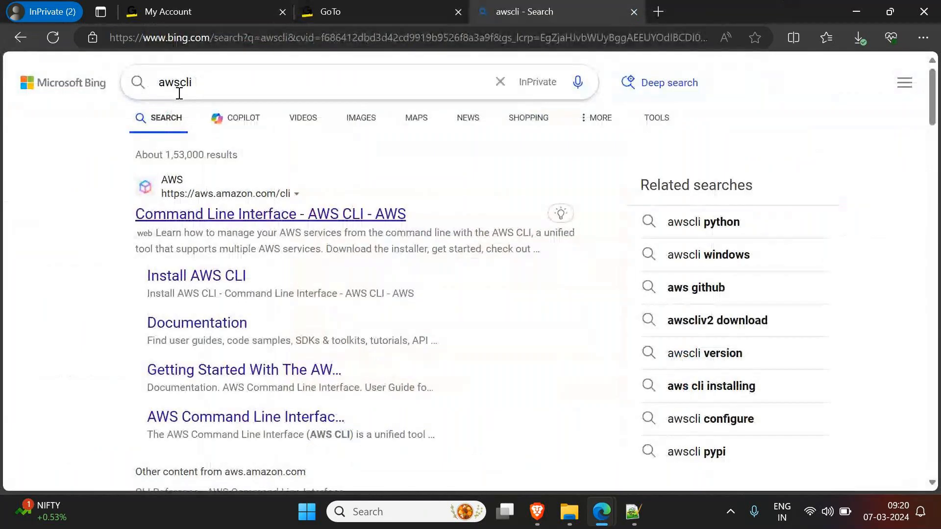
click(207, 286)
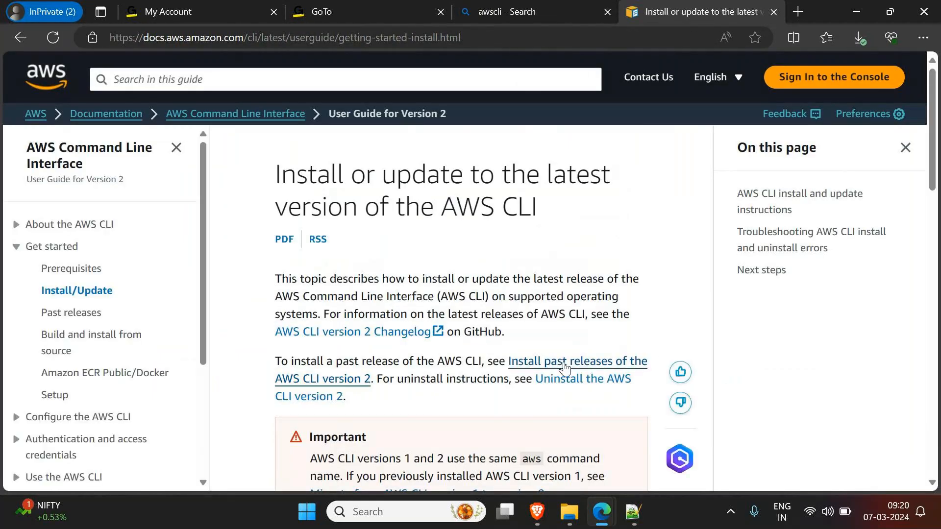
scroll(564, 369, down, 10)
scroll(554, 370, up, 2)
click(362, 372)
scroll(518, 248, down, 10)
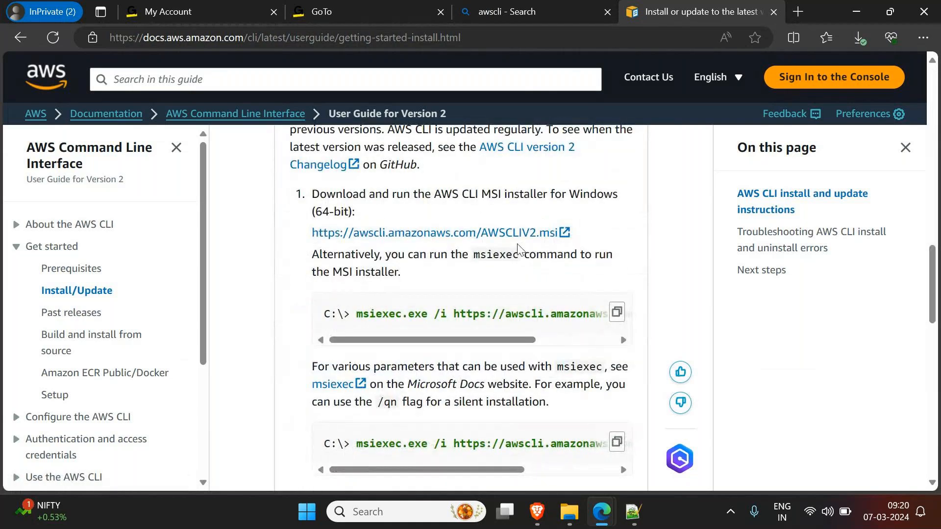
Switch to File Explorer and run the AWSCLIV2 installer from the Downloads folder.
click(569, 512)
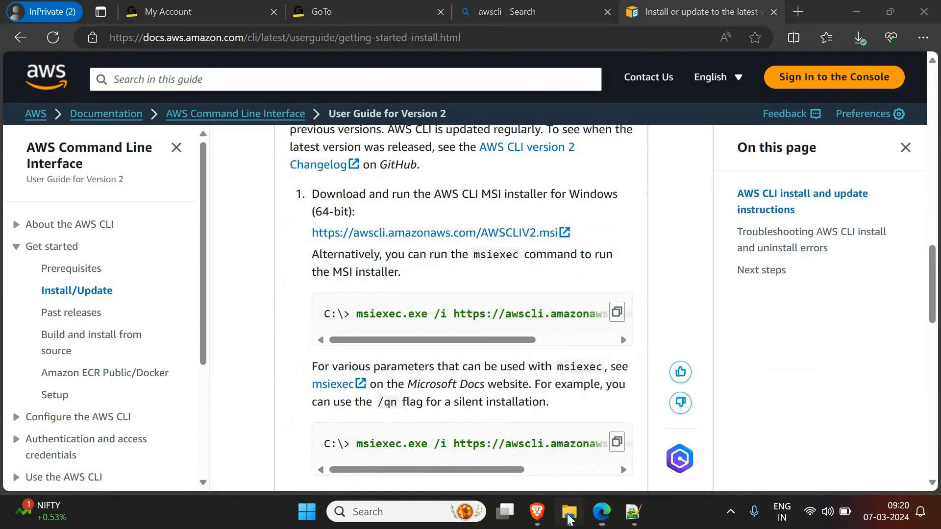
click(77, 244)
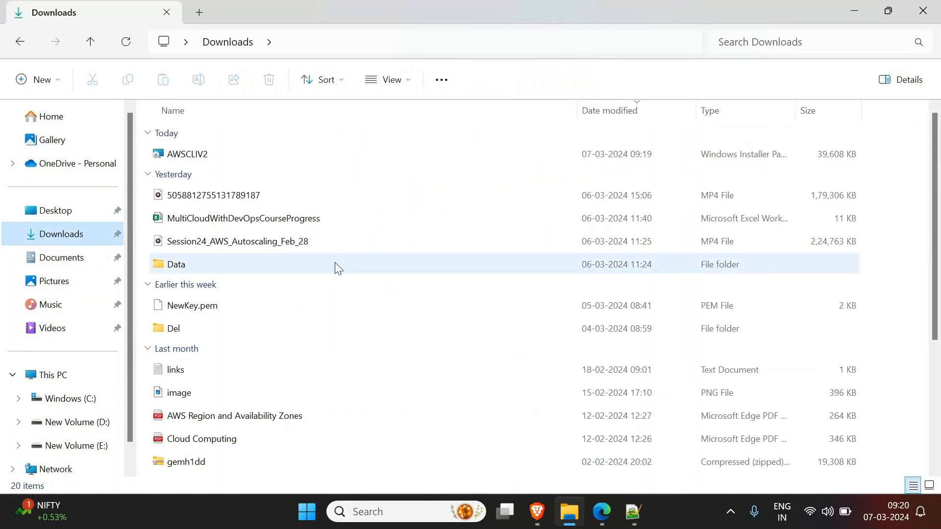
double_click(199, 155)
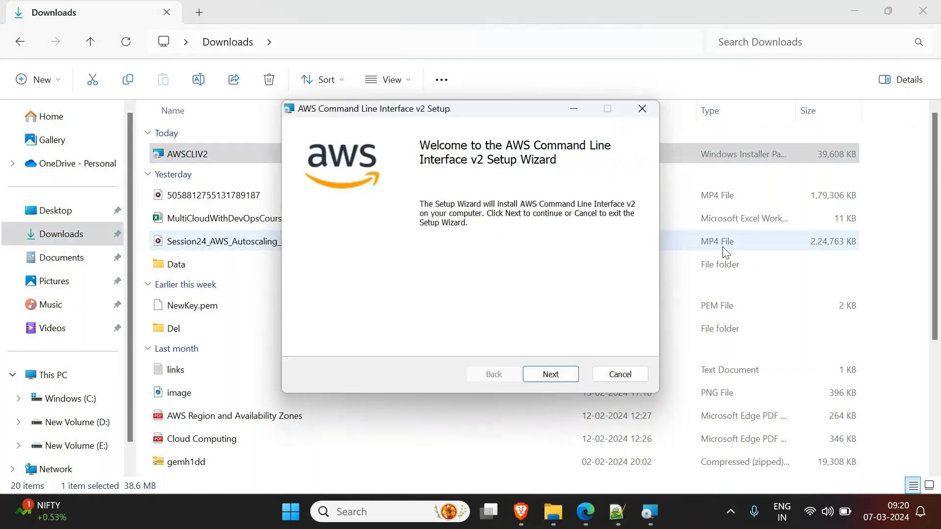
Accept the license agreement, install AWS Command Line Interface v2 in the default location, and finish the setup wizard.
click(551, 374)
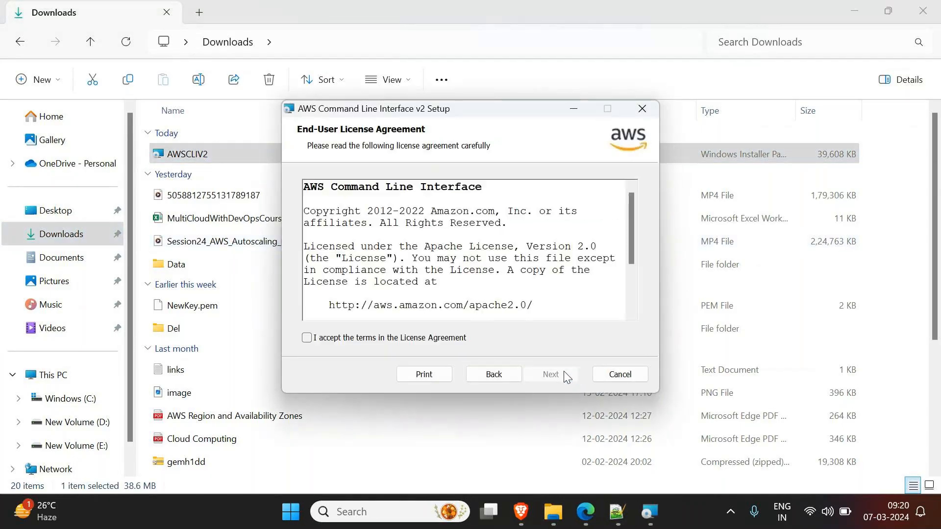
click(343, 338)
click(549, 375)
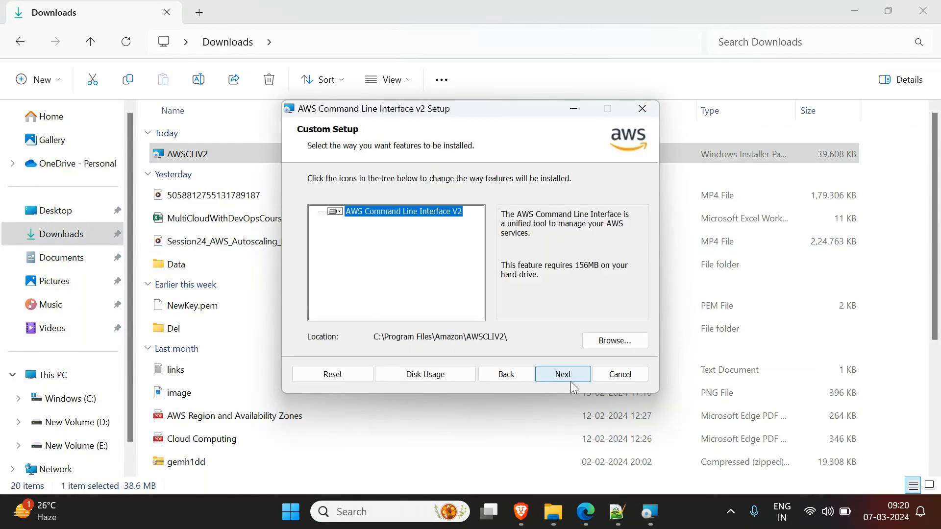
click(568, 376)
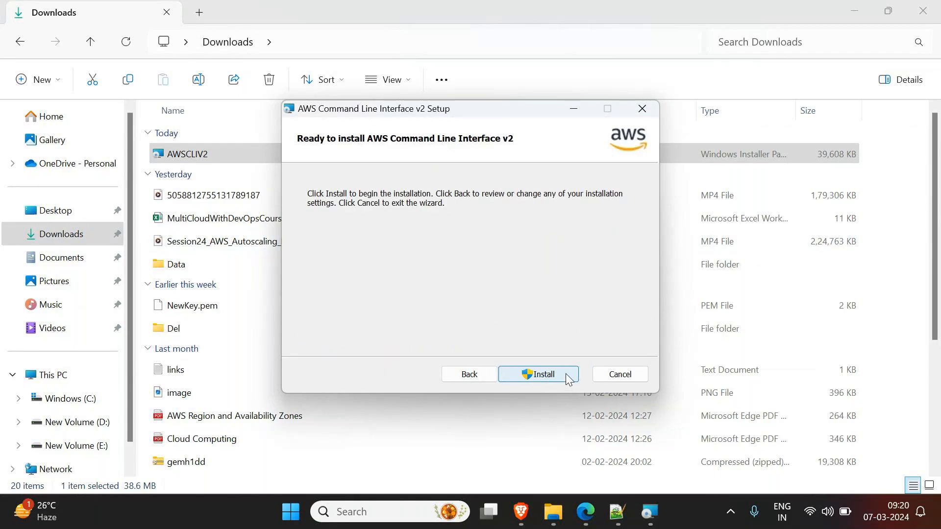
click(566, 373)
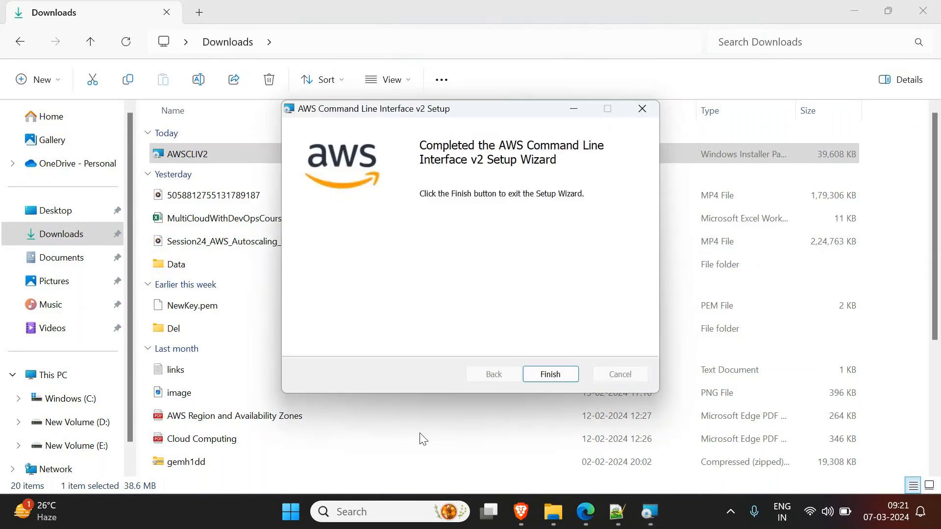
click(549, 374)
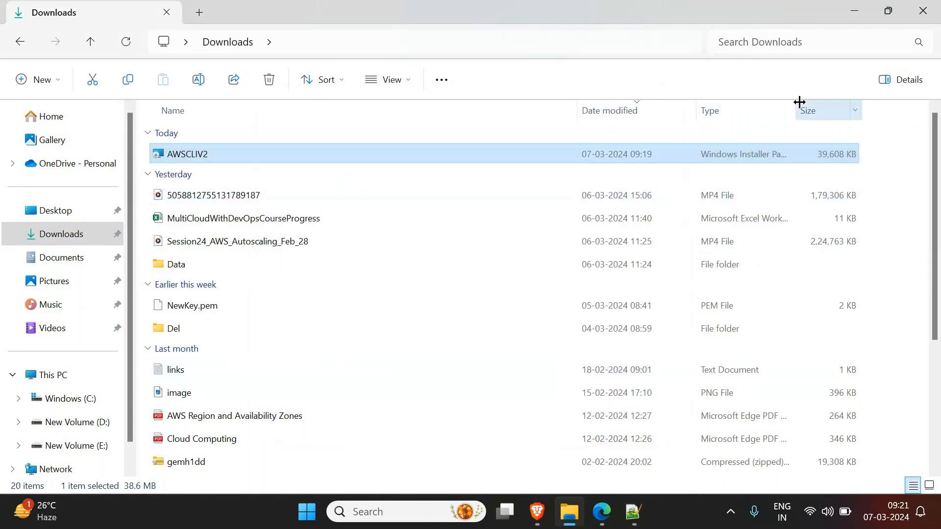
Search Windows for Command Prompt, open it, and maximize its window.
click(403, 510)
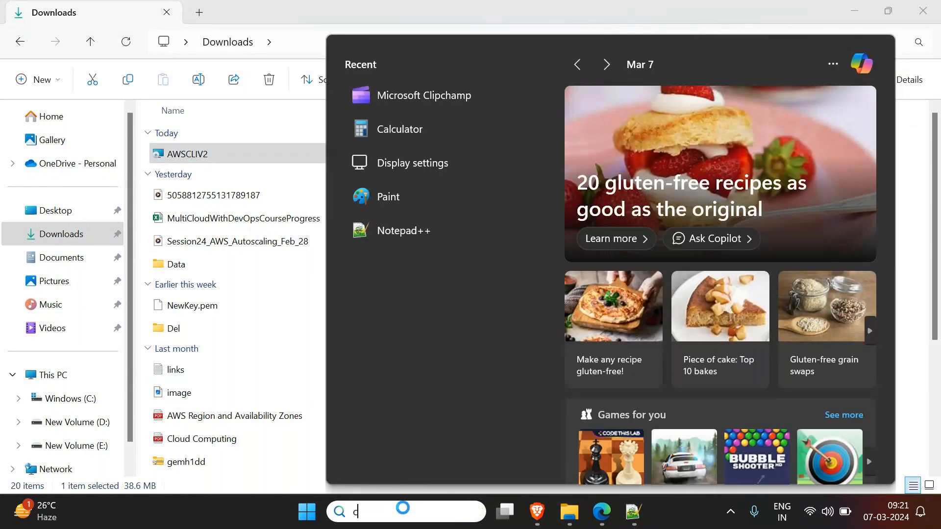
text(comm)
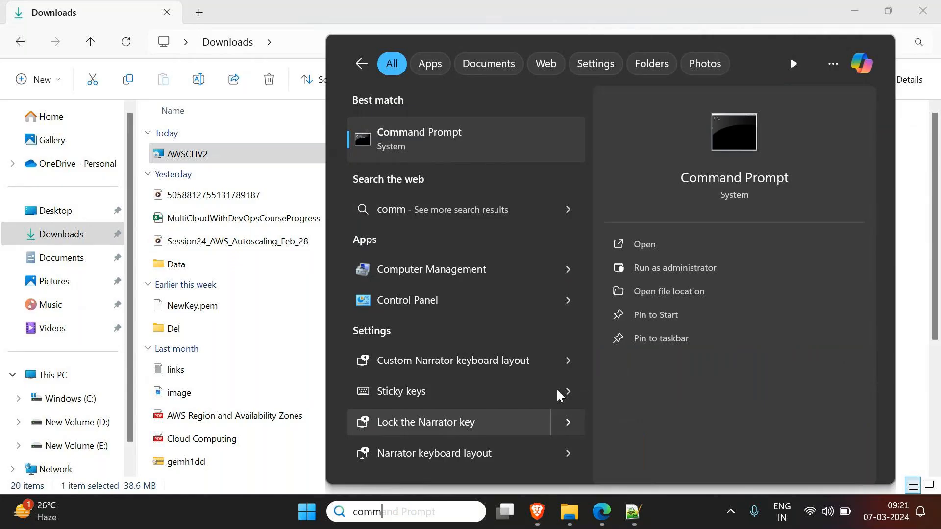
click(425, 148)
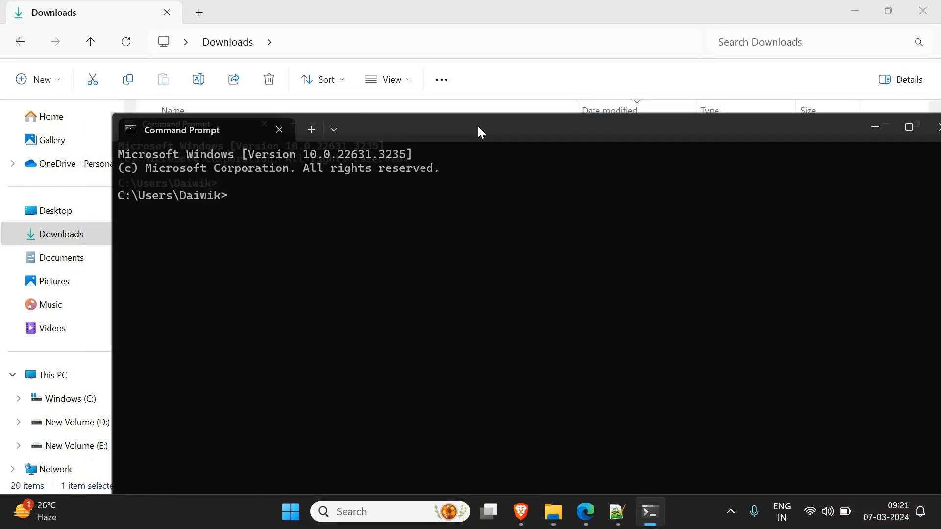
double_click(478, 124)
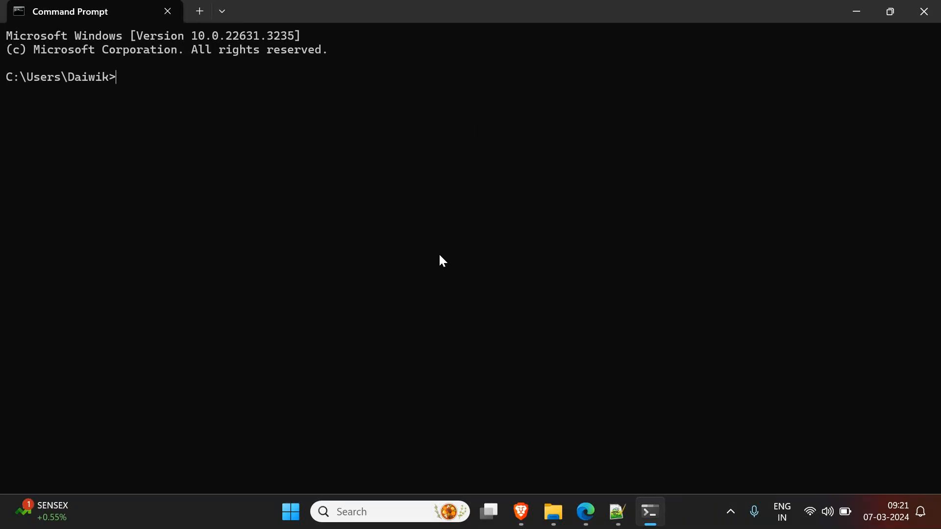
Run aws --version to check the AWS CLI installation.
text(aws --version)
key(Return)
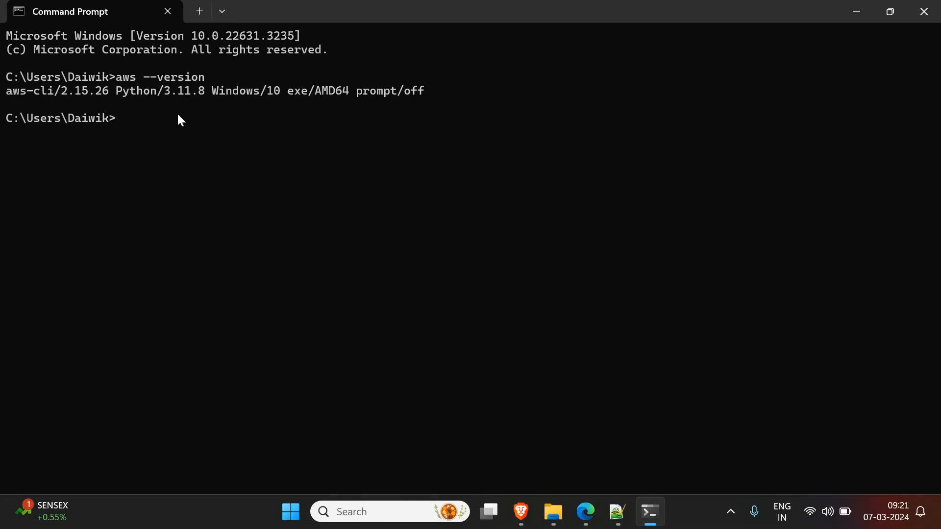
Copy the web address of the AWS CLI install guide from Edge and return to the AWS_CLI.txt notes in Notepad++.
click(617, 515)
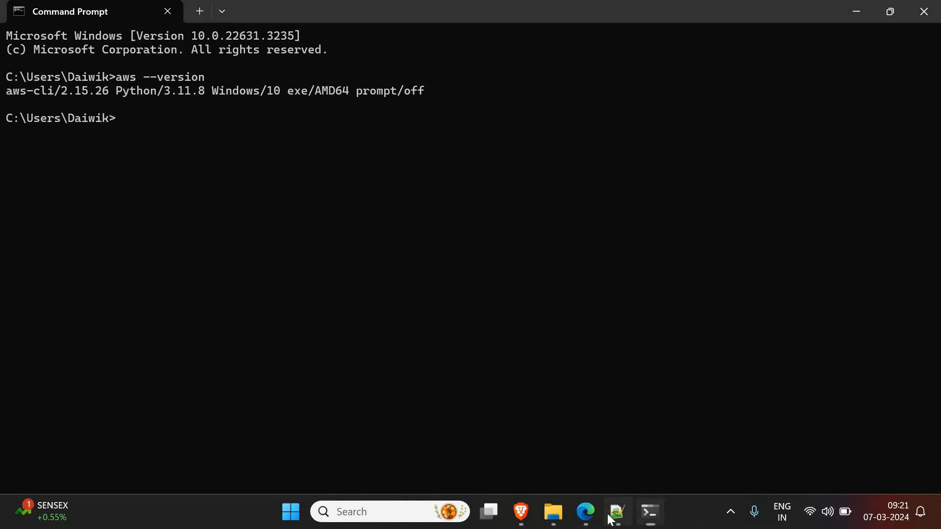
key(Return)
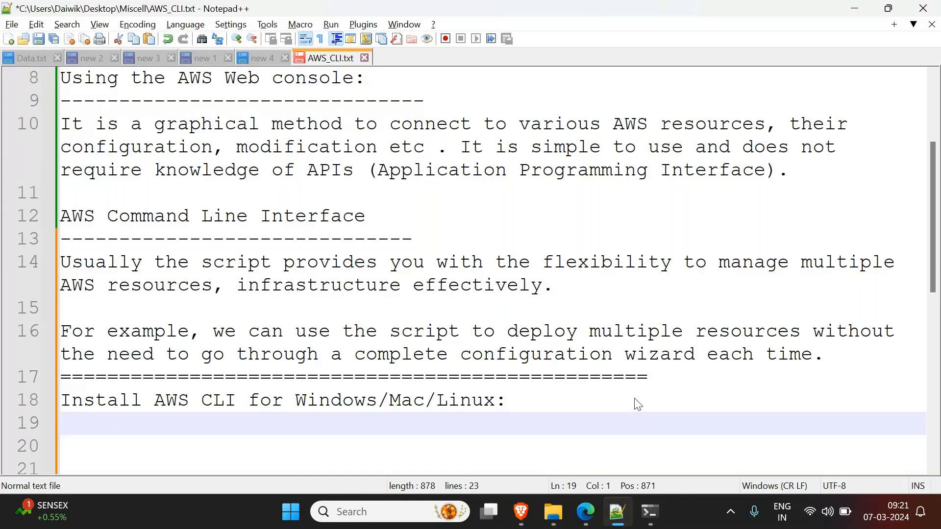
mouse_move(594, 518)
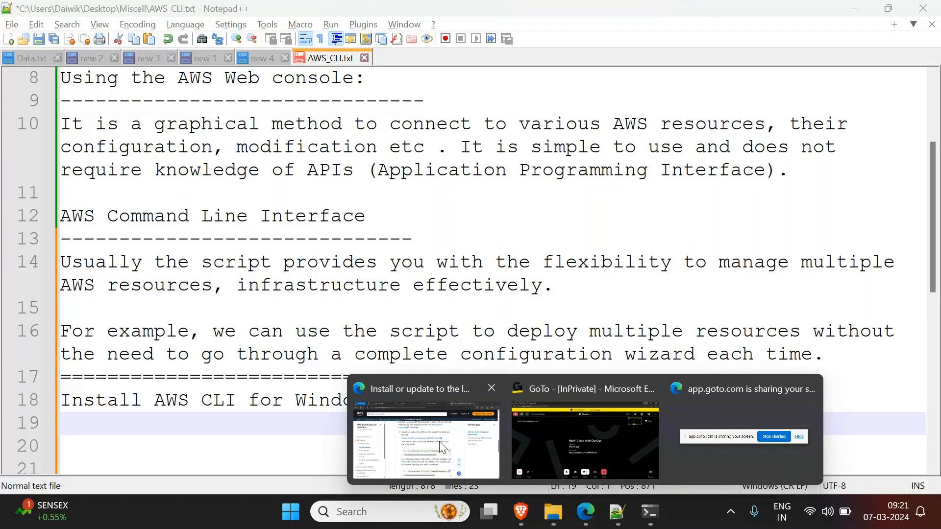
click(427, 431)
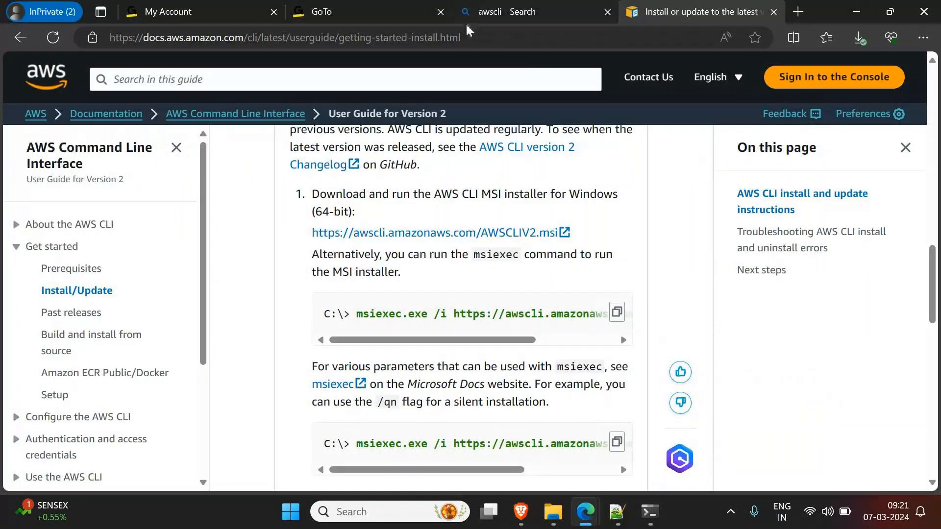
click(510, 37)
key(ctrl+c)
key(alt+Tab)
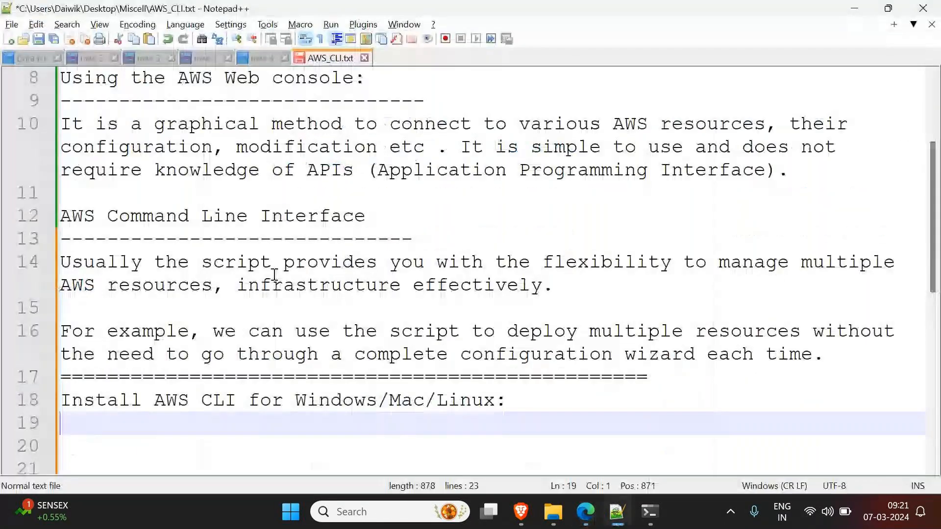
Below the Install AWS CLI heading, add the line "For Windows:" and paste the install guide's address under it.
click(616, 410)
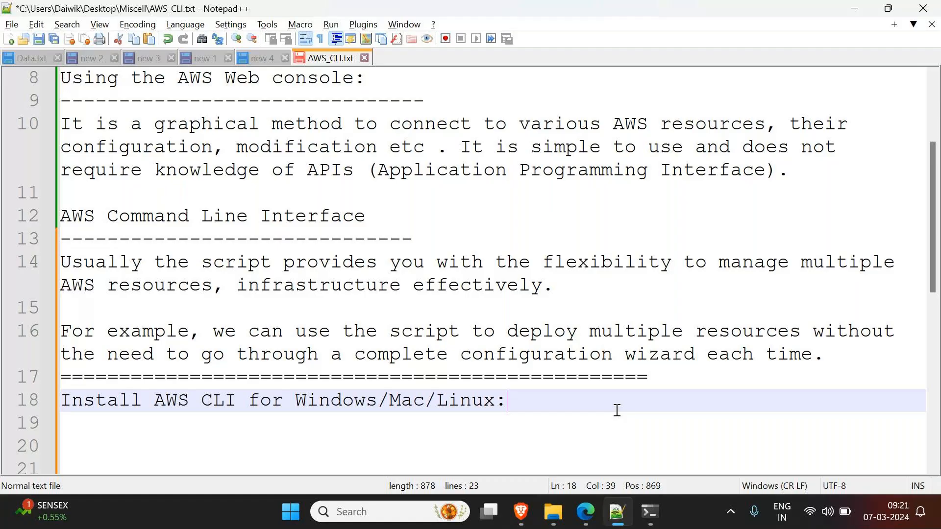
key(Return)
text(For Window)
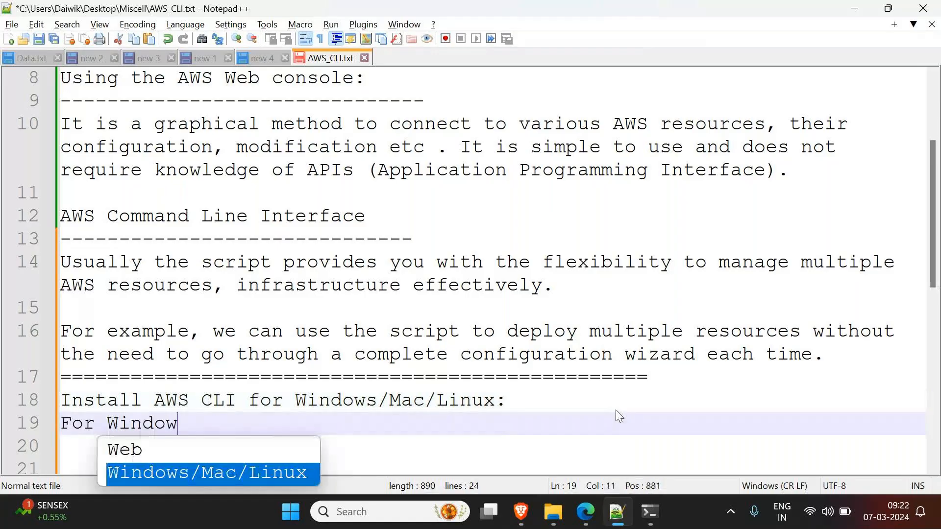
text(s:)
key(Return)
key(ctrl+v)
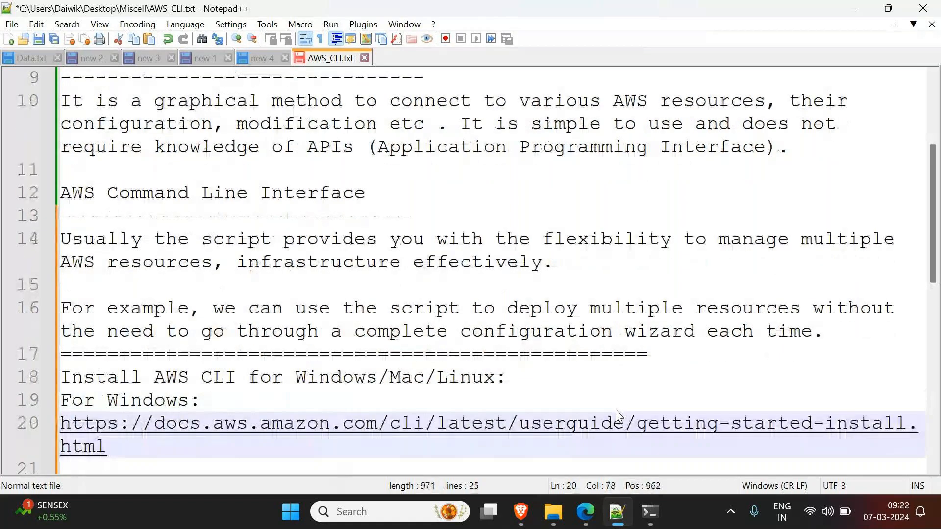
Leave a blank line after the link and add the heading "To Verify the version of AWS CLI:".
key(Return)
key(Return)
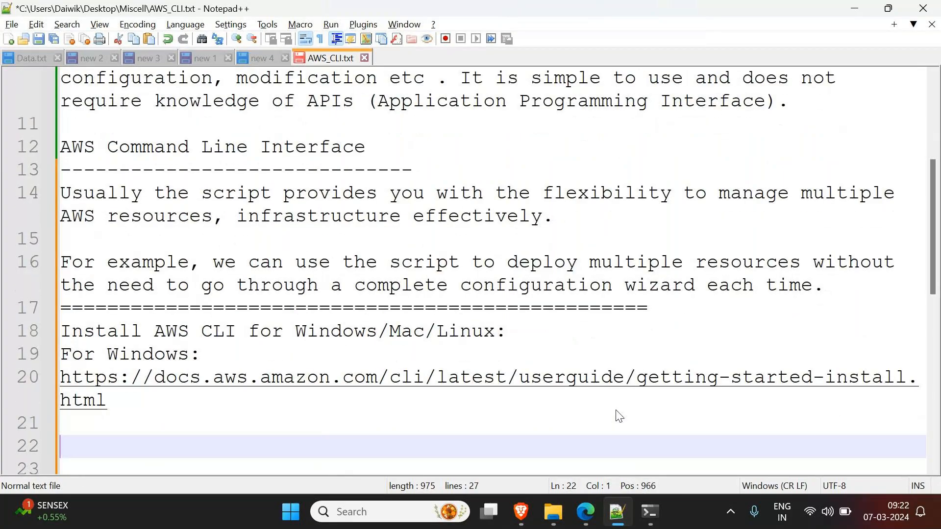
text(To Verf)
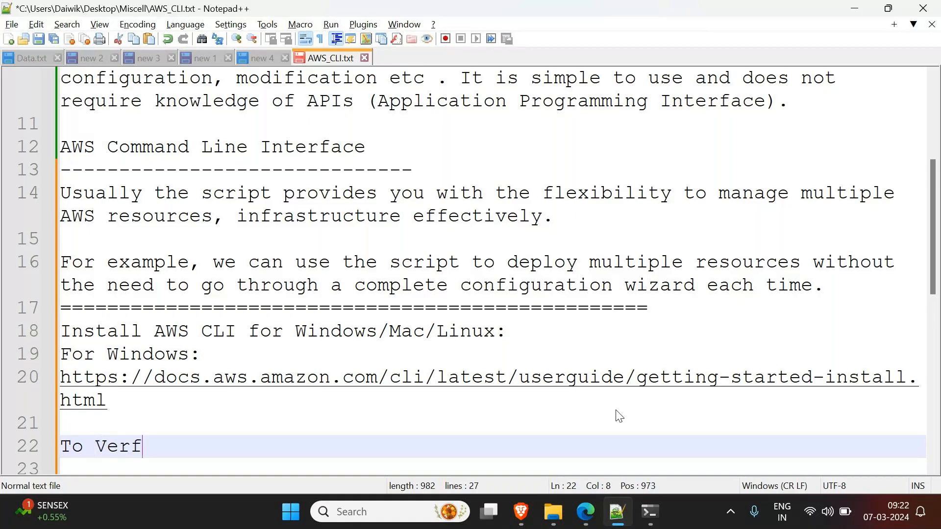
key(BackSpace)
text(ift)
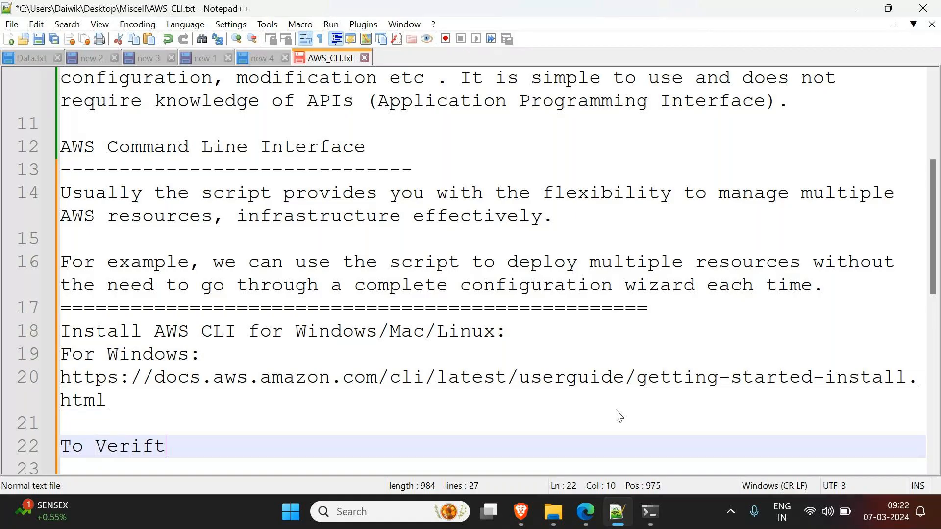
key(BackSpace)
text(y the version oa)
key(BackSpace)
text(f A)
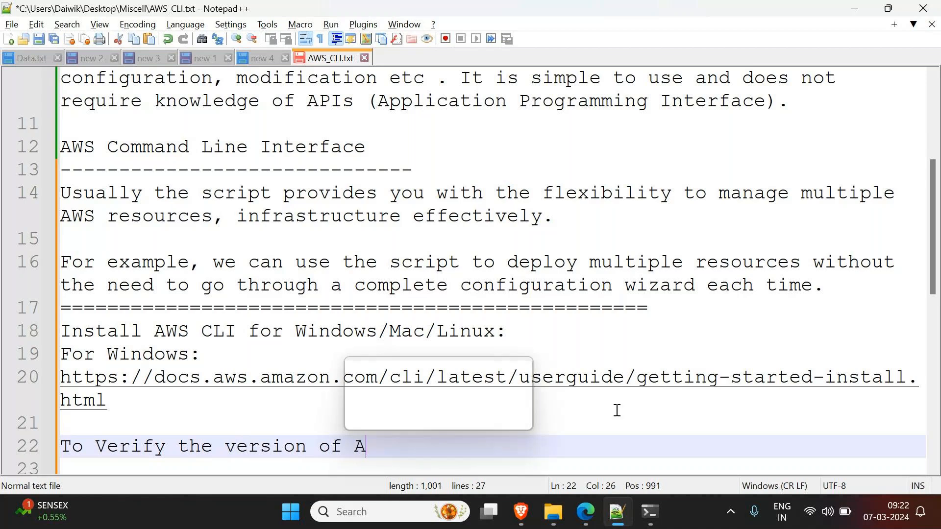
text(WS CLI)
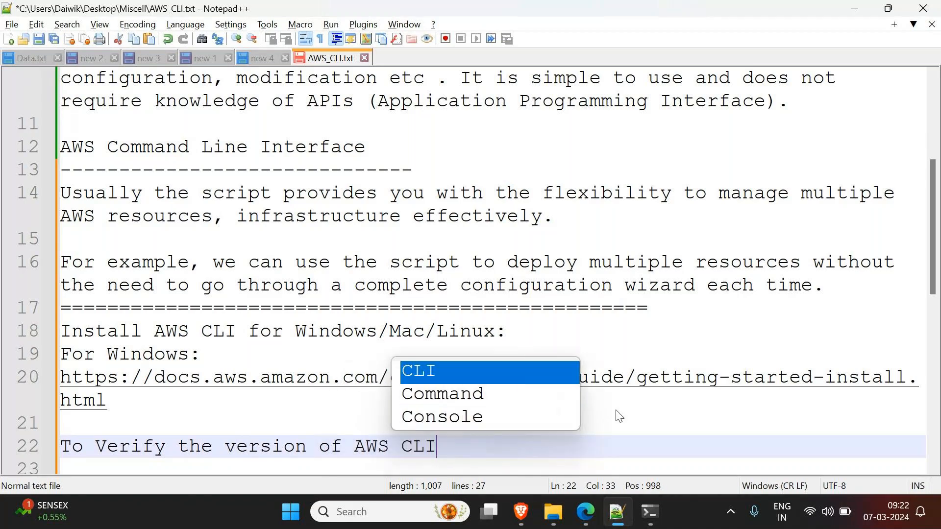
text(:)
key(Return)
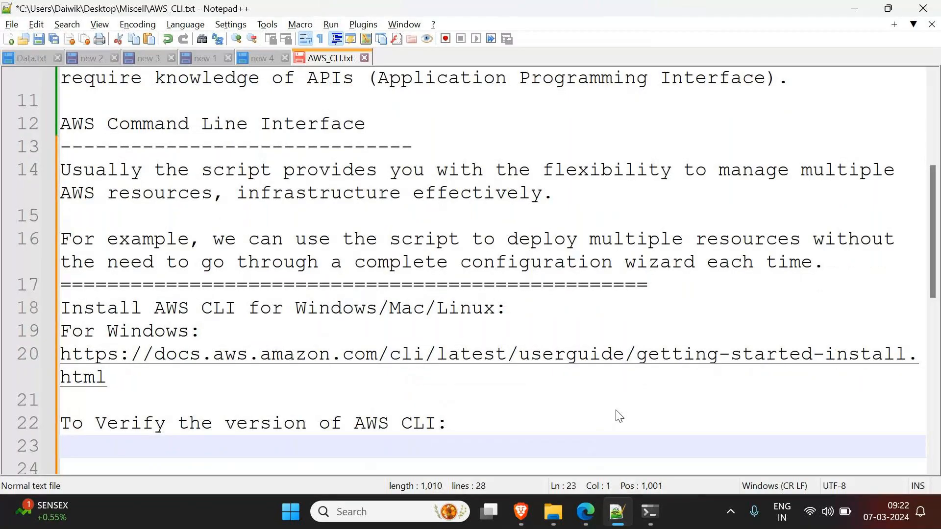
List the commands "$aws --version" and "$aws configure" on separate lines under the verification heading.
text($aws )
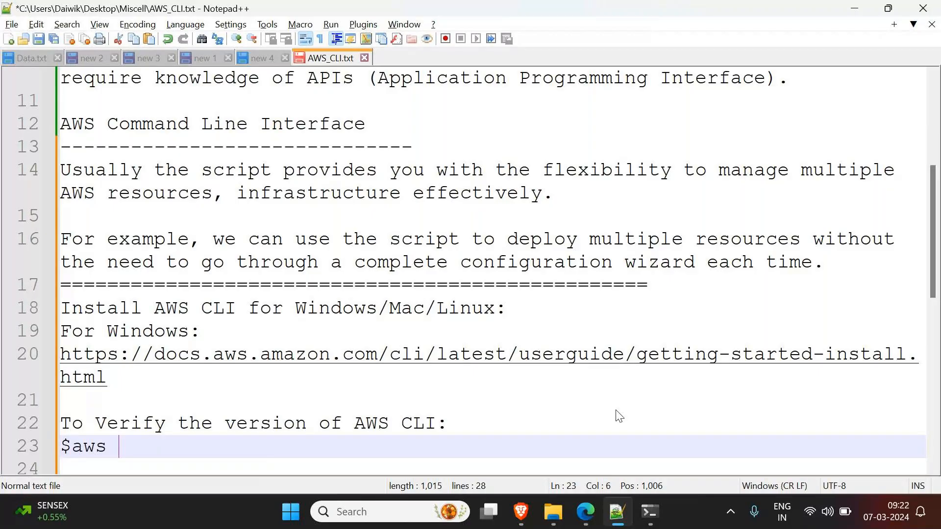
text(--version)
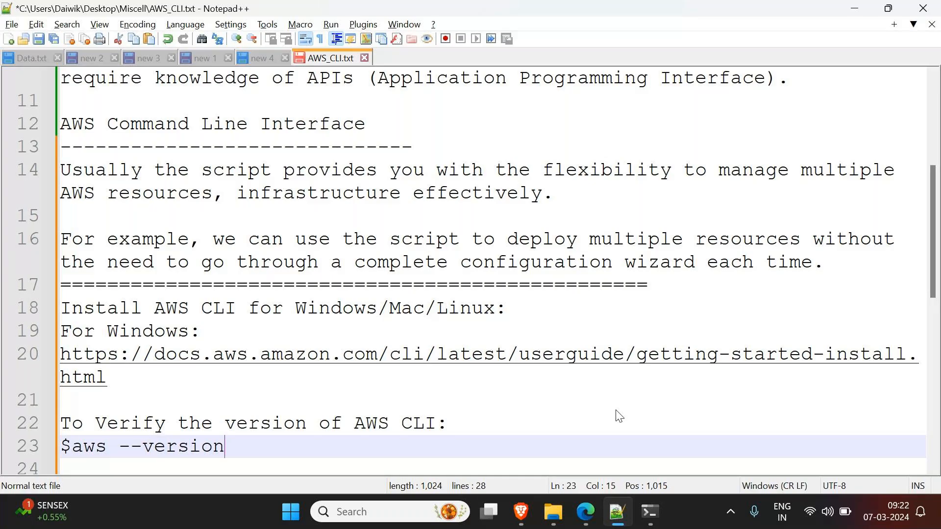
key(Return)
text($)
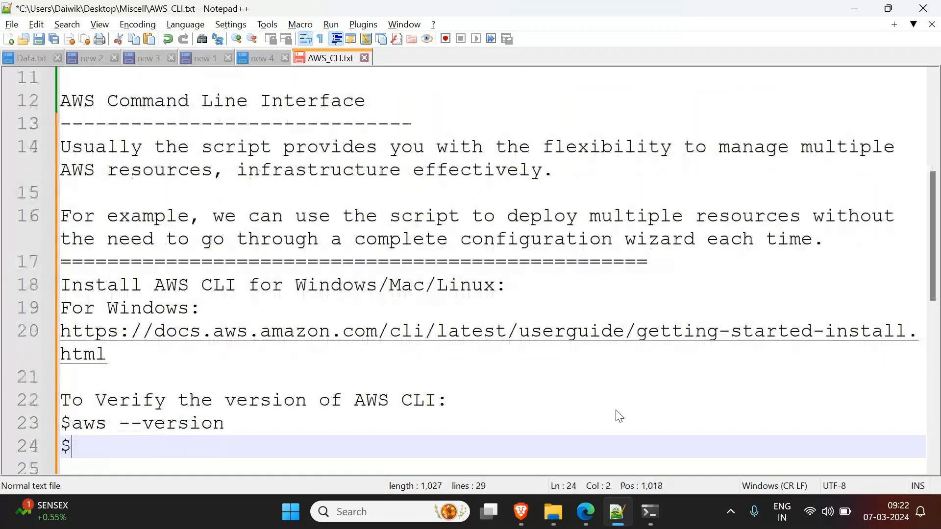
text(aws configure)
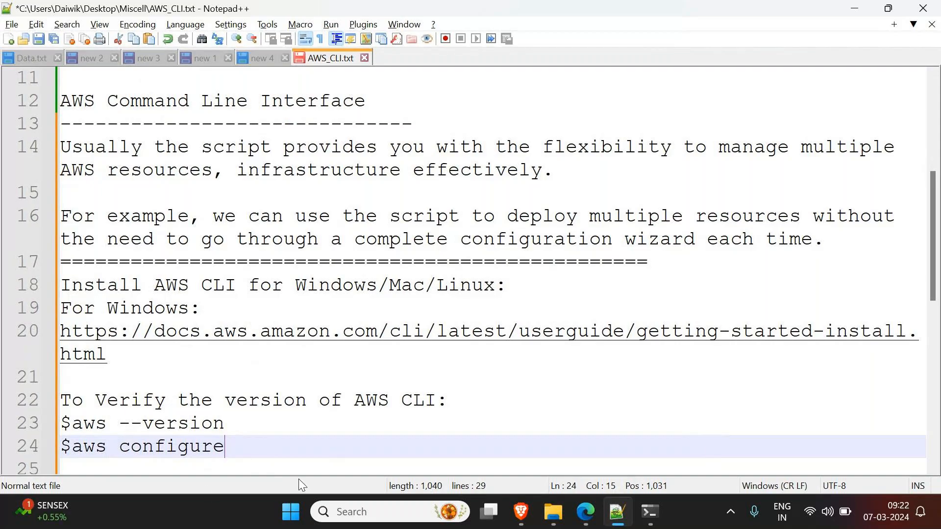
Switch to Command Prompt and run aws configure.
key(alt+Tab)
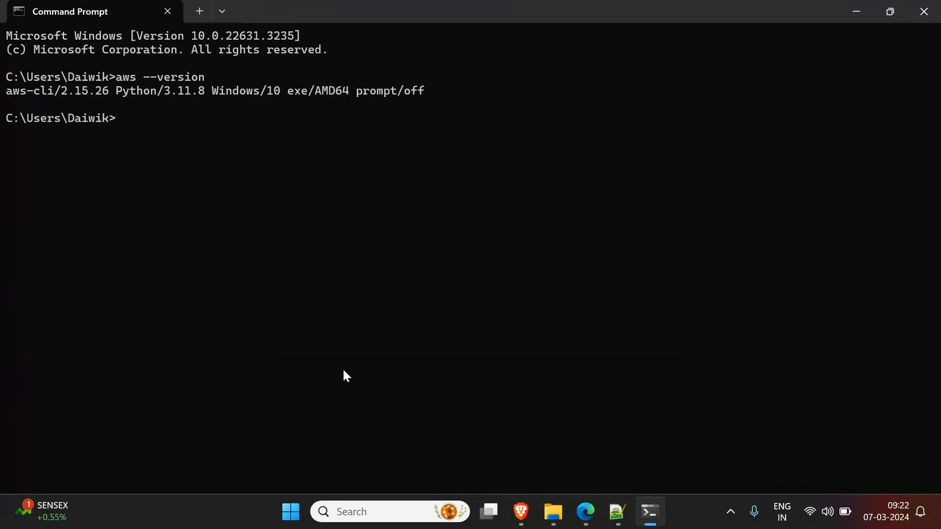
text(aws configure)
key(Return)
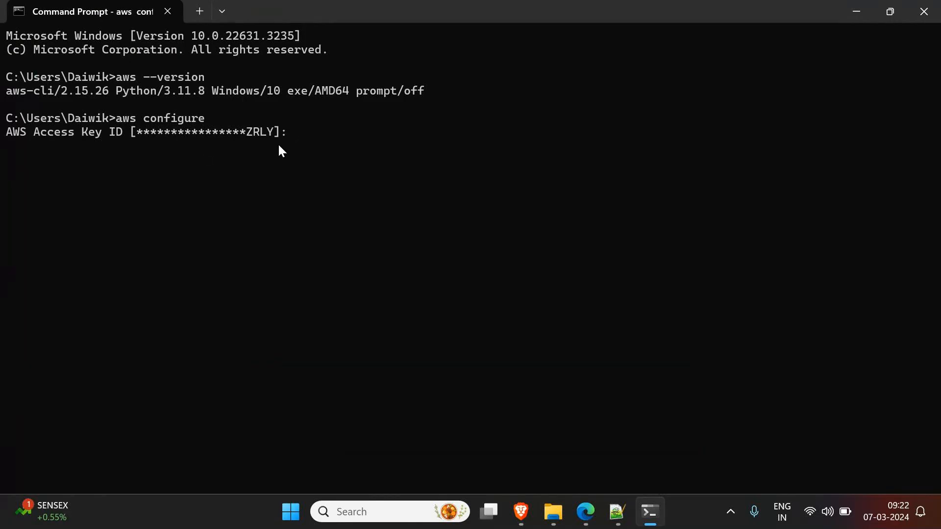
mouse_move(528, 513)
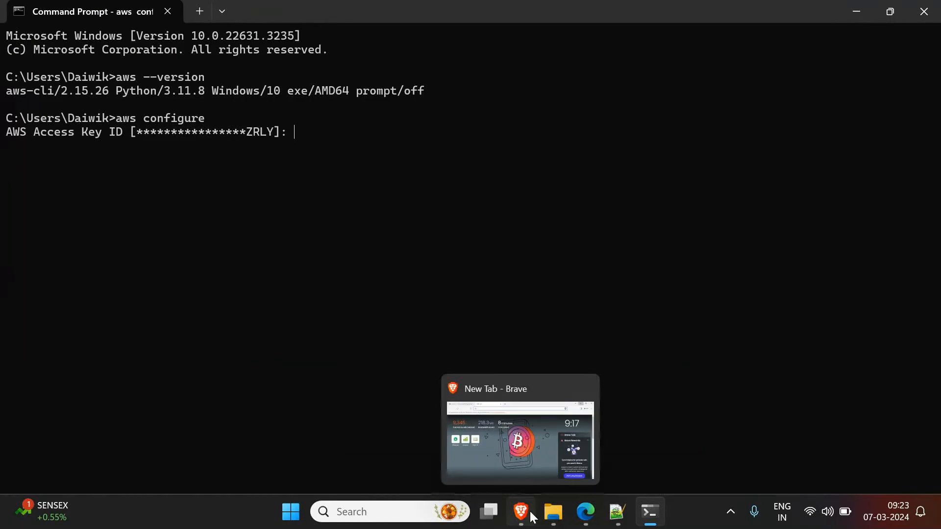
mouse_move(595, 522)
click(456, 459)
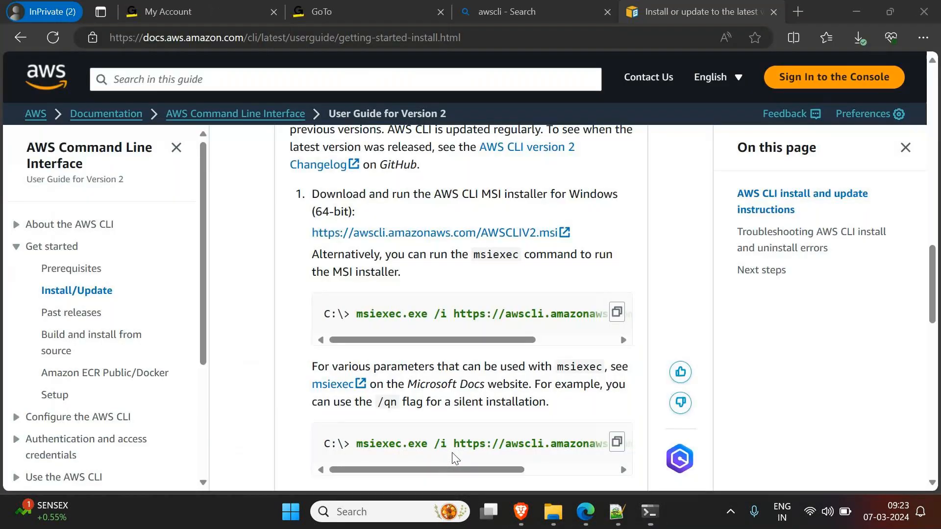
scroll(410, 175, up, 4)
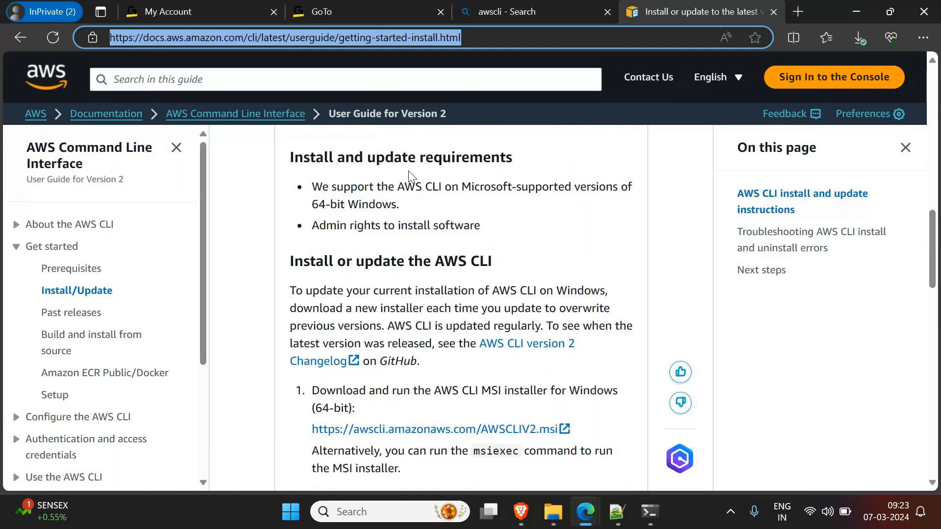
click(328, 13)
click(494, 15)
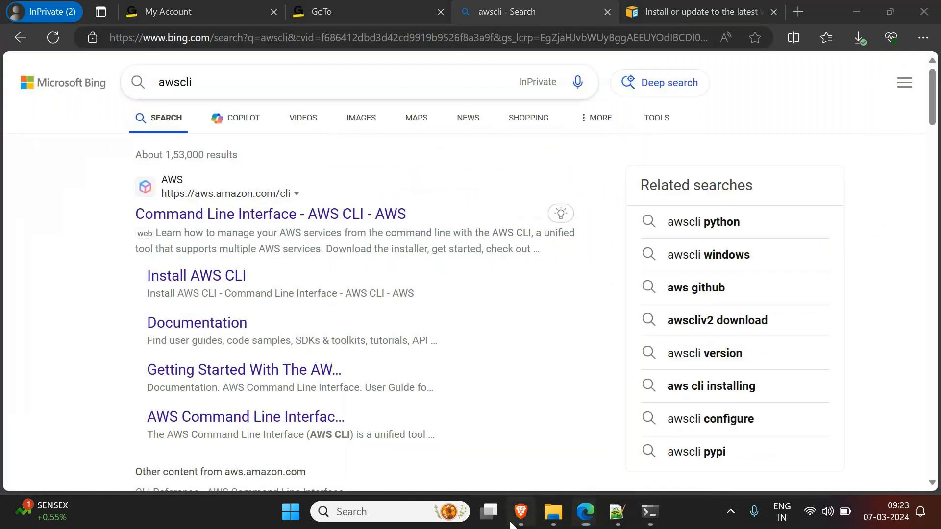
Switch to the Brave browser, go to the AWS website, and open the console sign-in page.
click(521, 512)
text(aws)
key(Return)
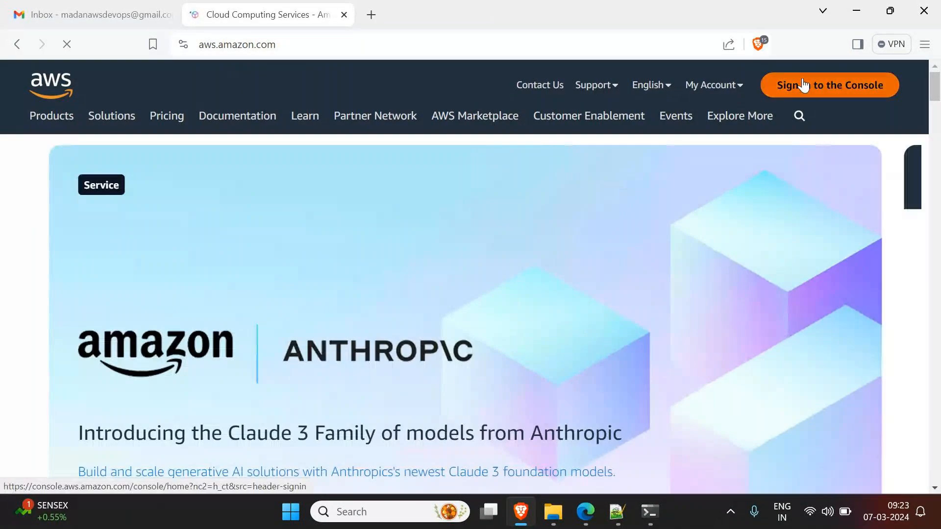
click(804, 85)
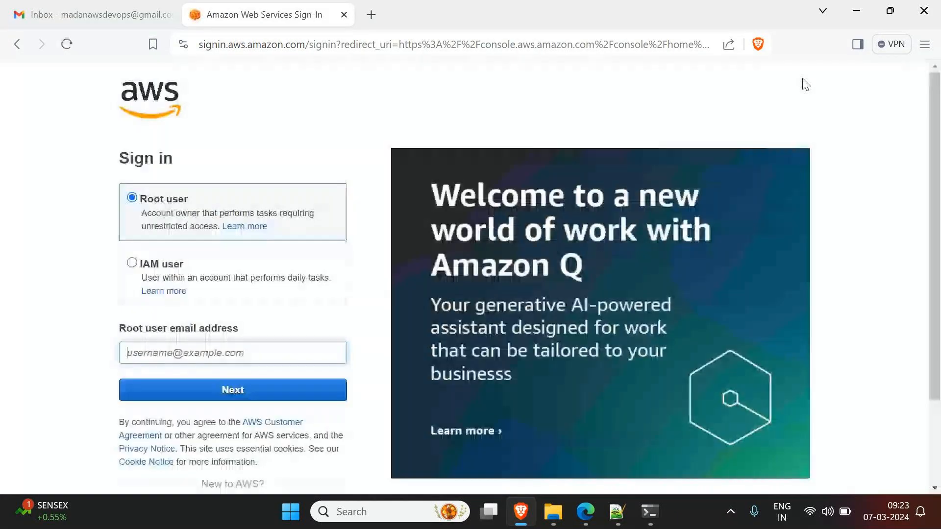
Sign in to the AWS console as root user with the saved account e-mail and the account password.
click(251, 361)
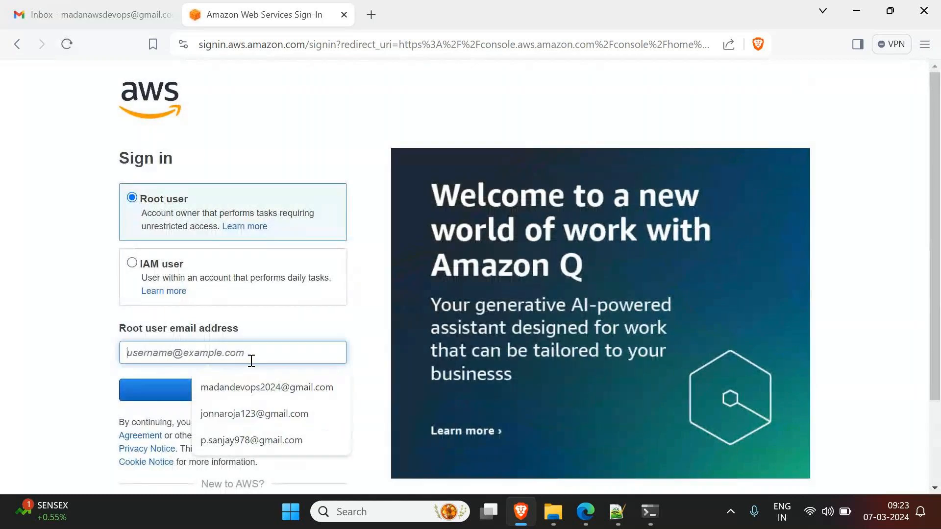
click(289, 388)
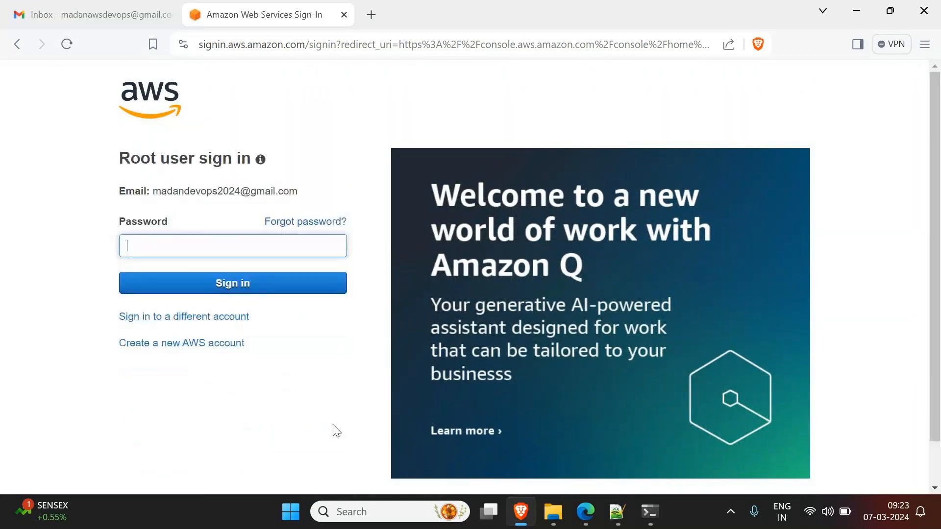
text(•••••••••)
key(Return)
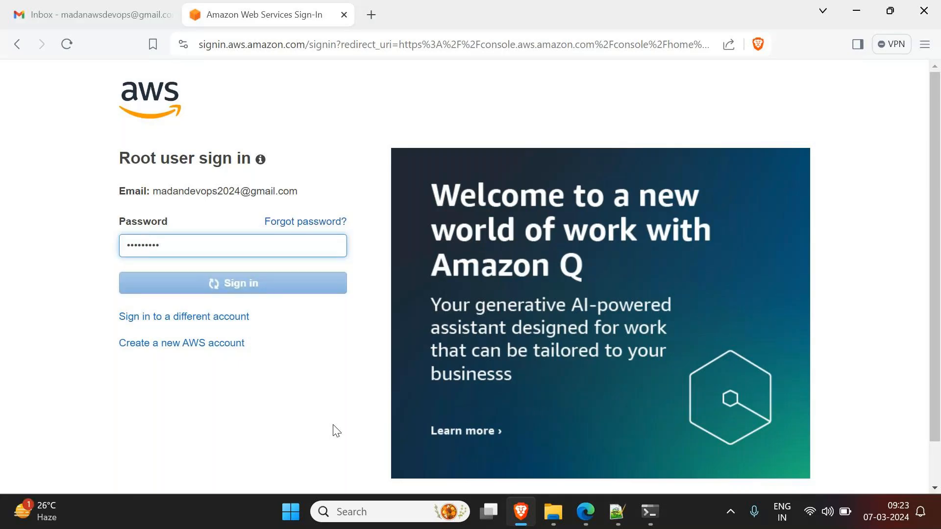
mouse_move(554, 515)
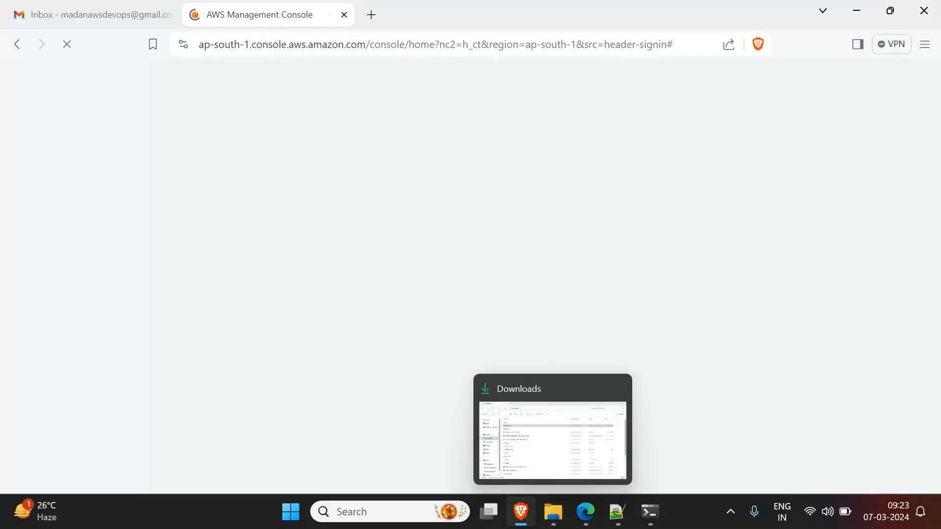
Open the root user's security credentials and examine the account details and the Access keys section.
mouse_move(521, 512)
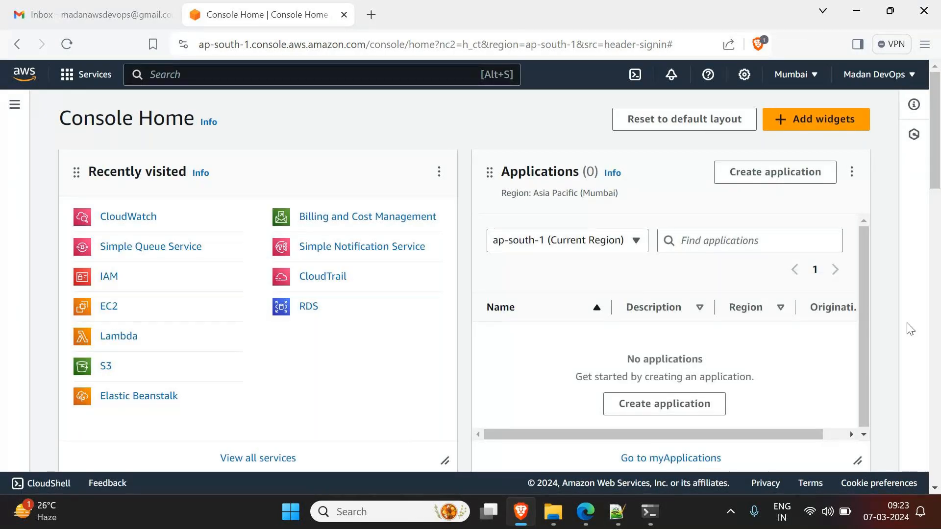
click(888, 77)
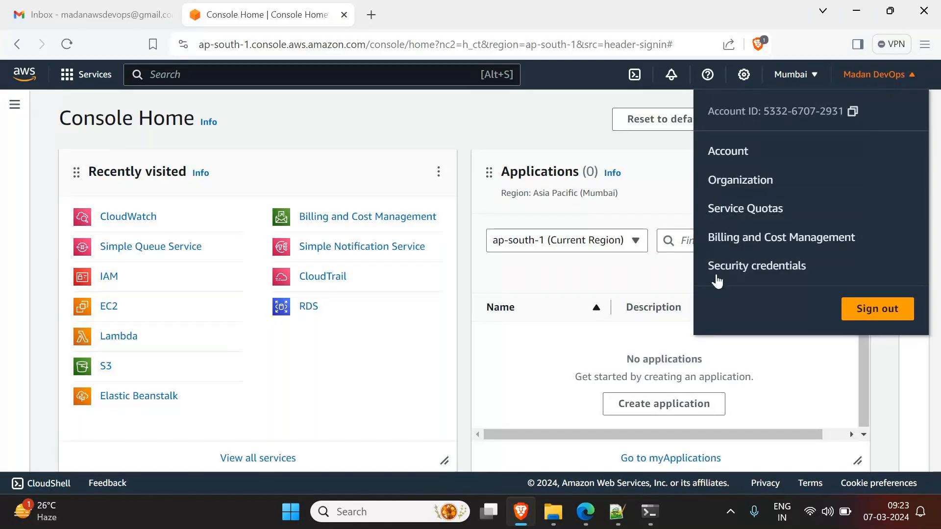
click(757, 271)
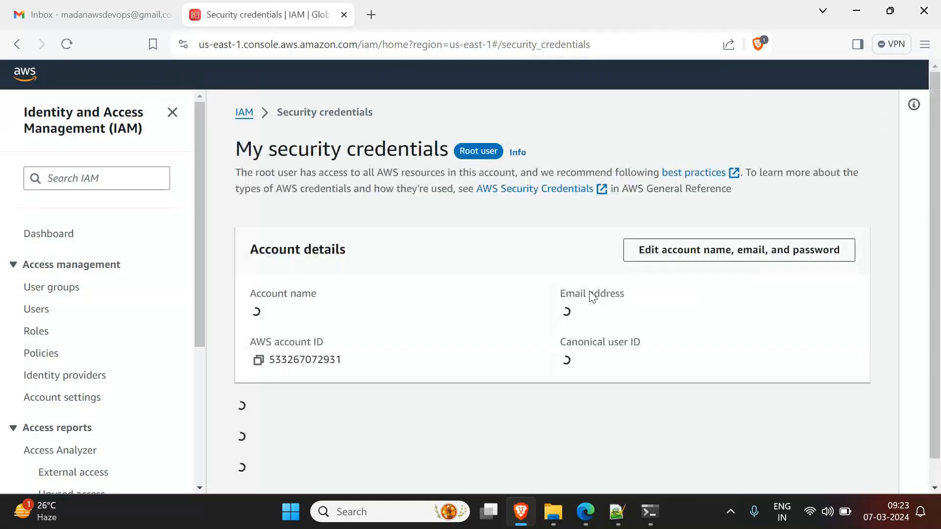
scroll(457, 277, down, 5)
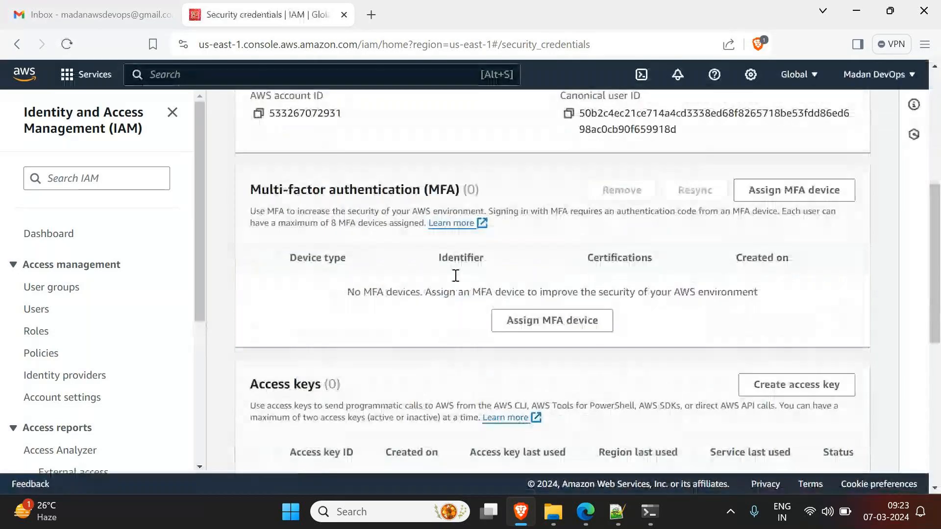
scroll(456, 276, down, 4)
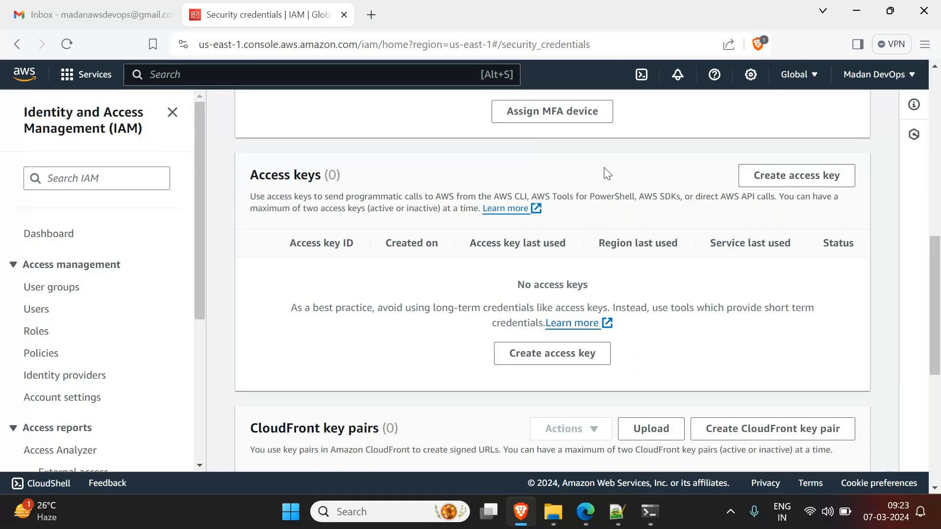
scroll(613, 180, up, 1)
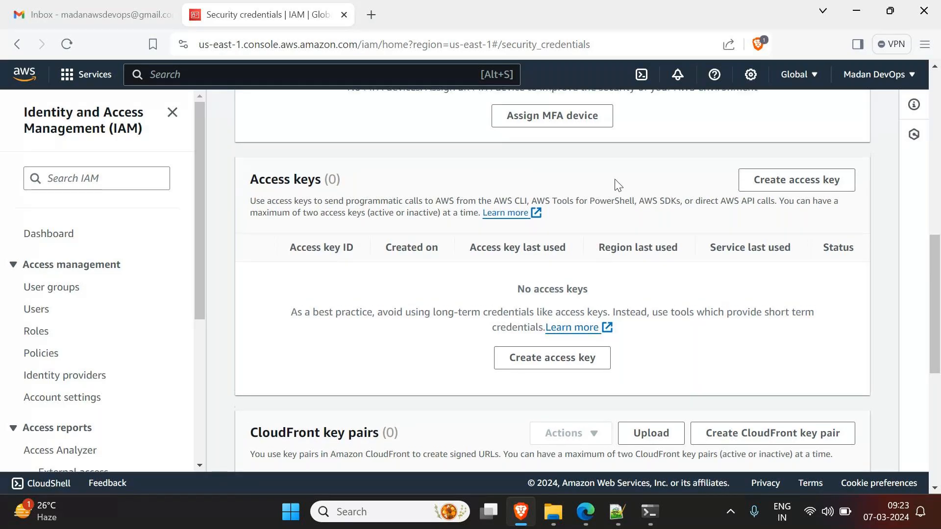
scroll(618, 184, up, 10)
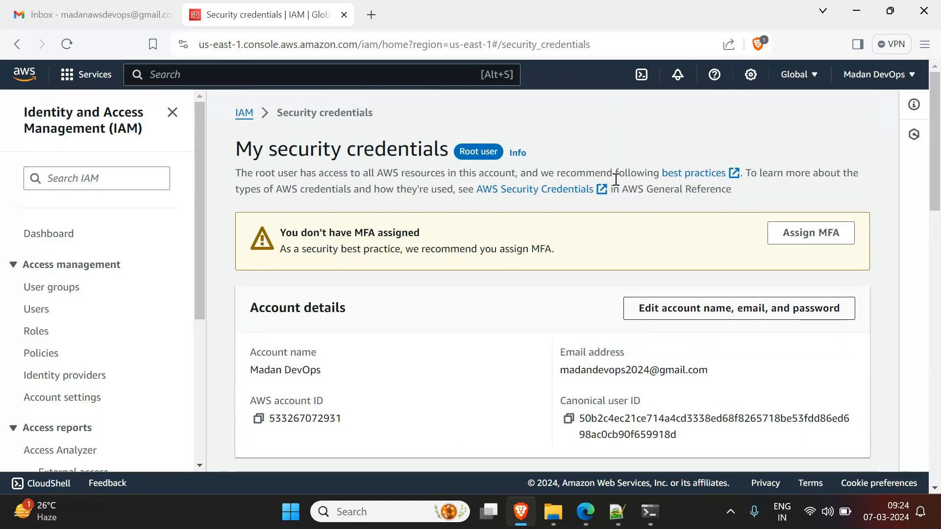
scroll(615, 178, down, 8)
scroll(616, 179, down, 2)
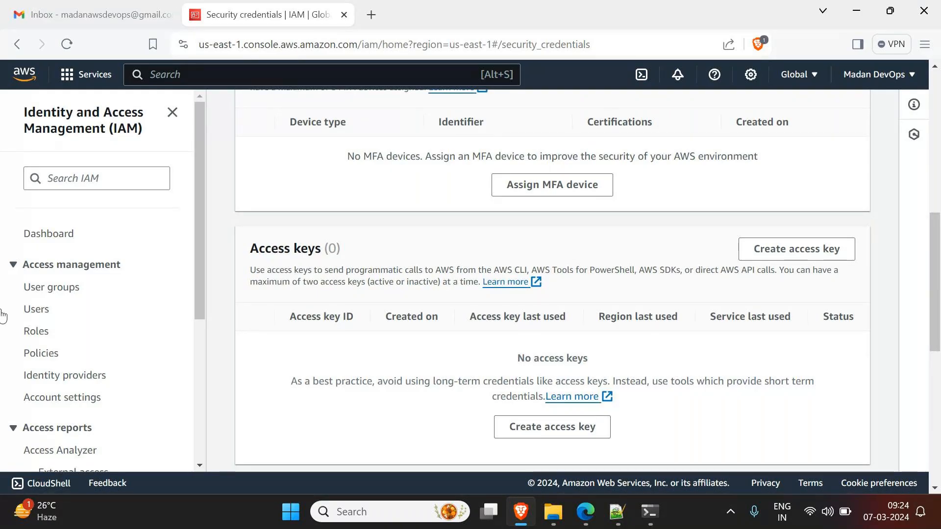
Start creating an IAM user and enter the user name, leaving AWS Management Console access disabled.
click(37, 309)
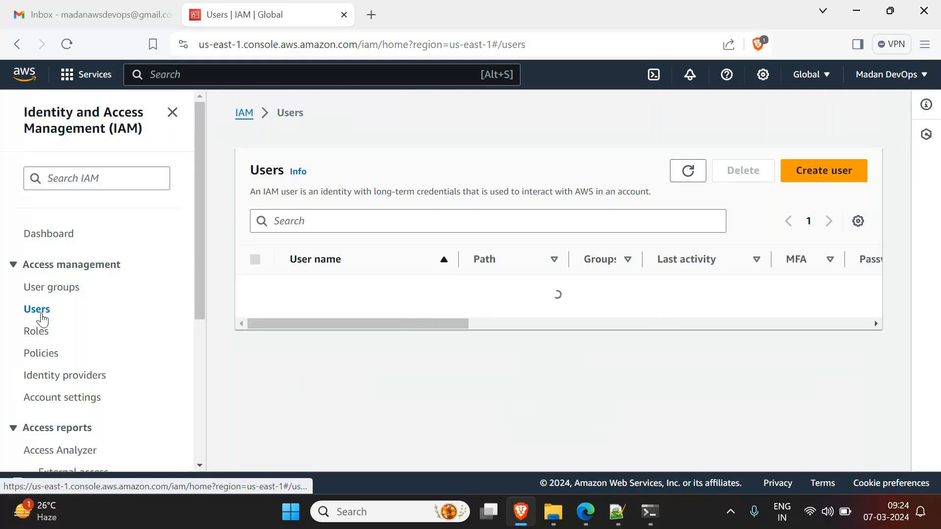
click(836, 174)
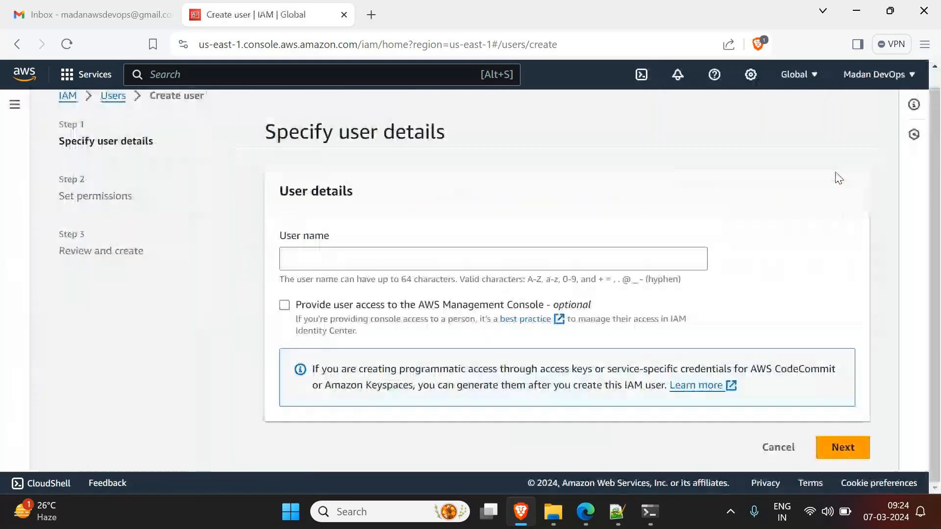
click(553, 257)
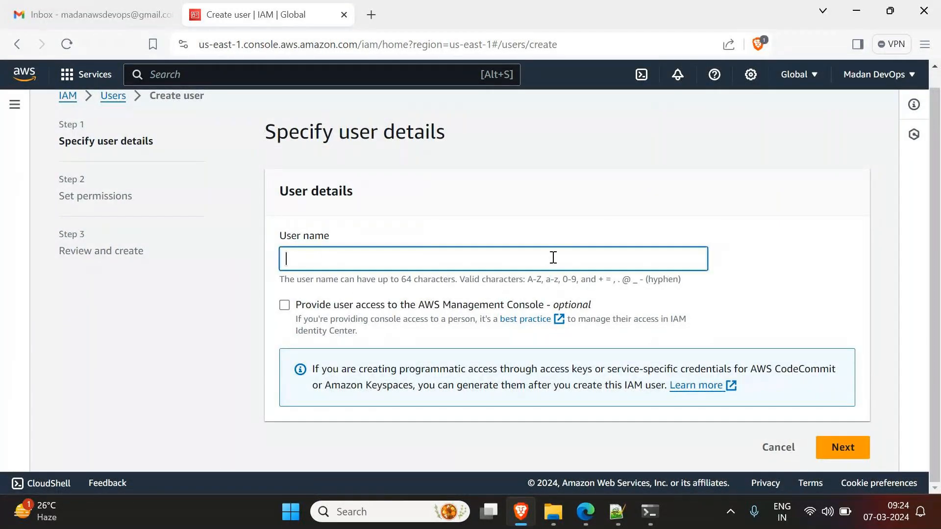
text(Ram)
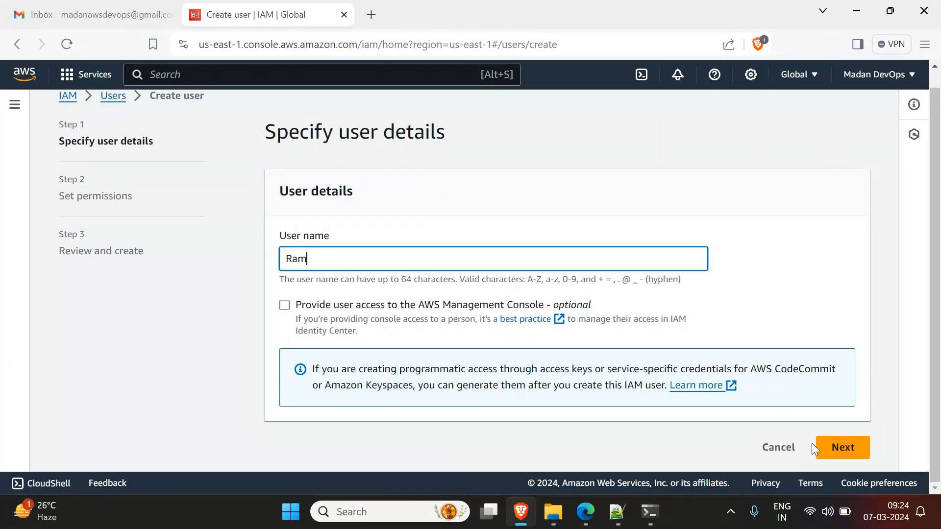
click(837, 449)
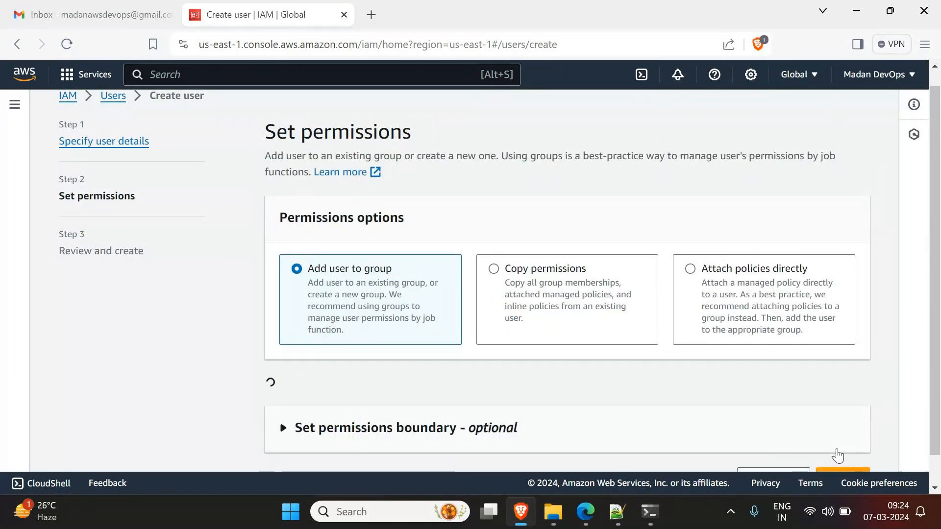
Keep the "Add user to group" permission option without a group or tags and create the user.
scroll(377, 247, down, 2)
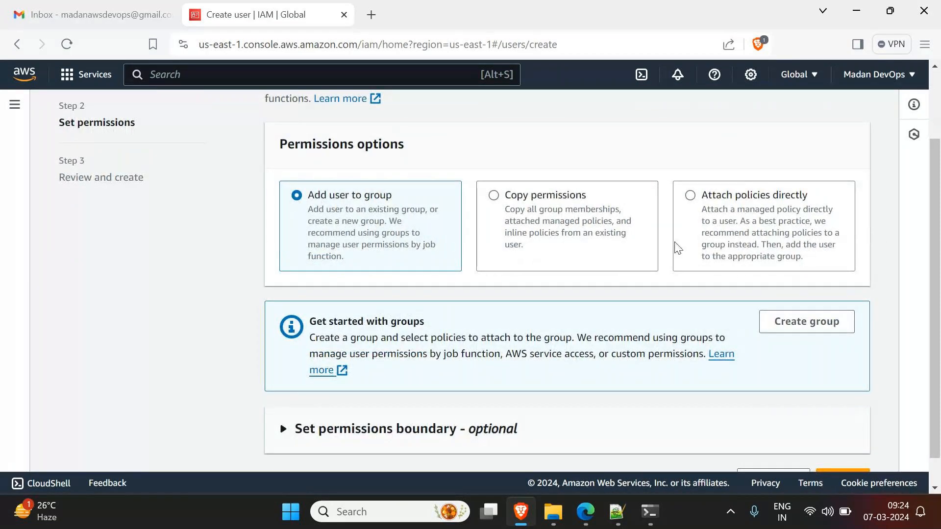
scroll(674, 246, down, 1)
click(843, 446)
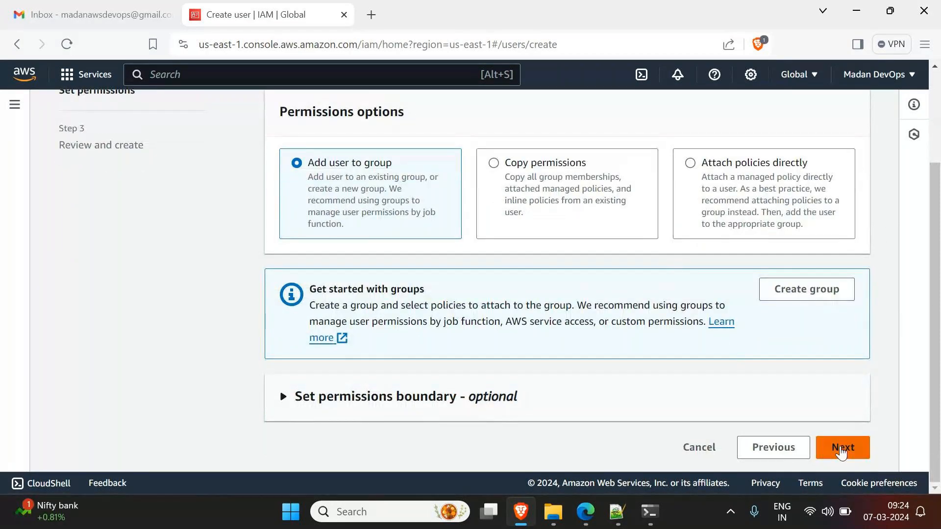
scroll(576, 378, down, 3)
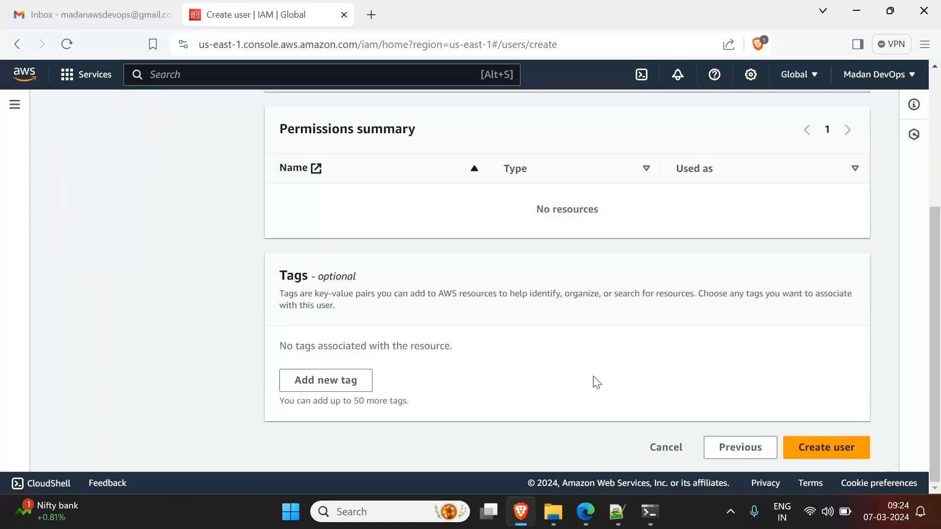
click(840, 450)
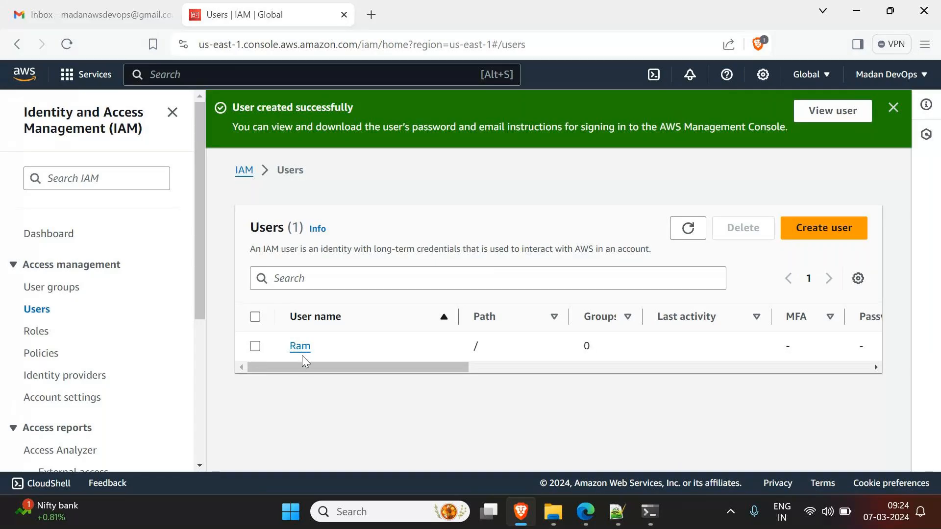
Open the new IAM user's security credentials and find the Access keys section.
click(300, 347)
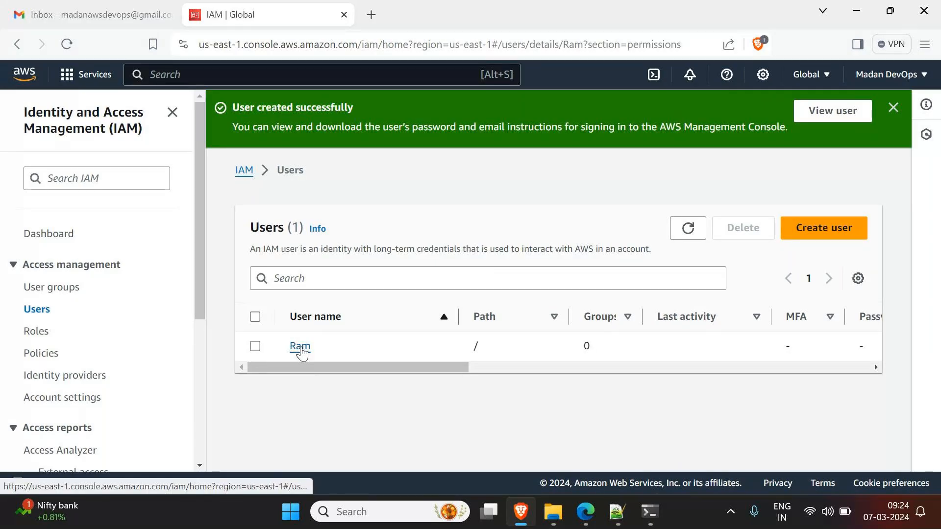
scroll(364, 348, down, 3)
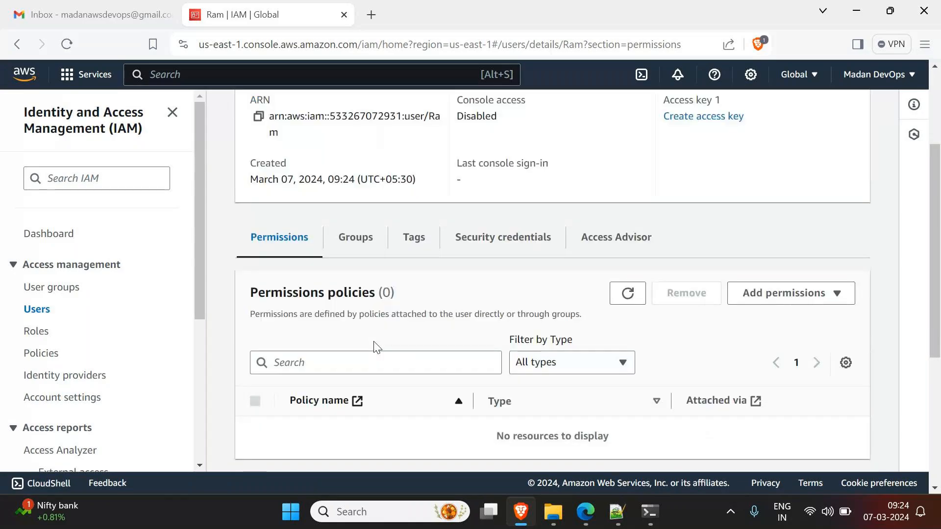
click(503, 243)
scroll(504, 244, down, 4)
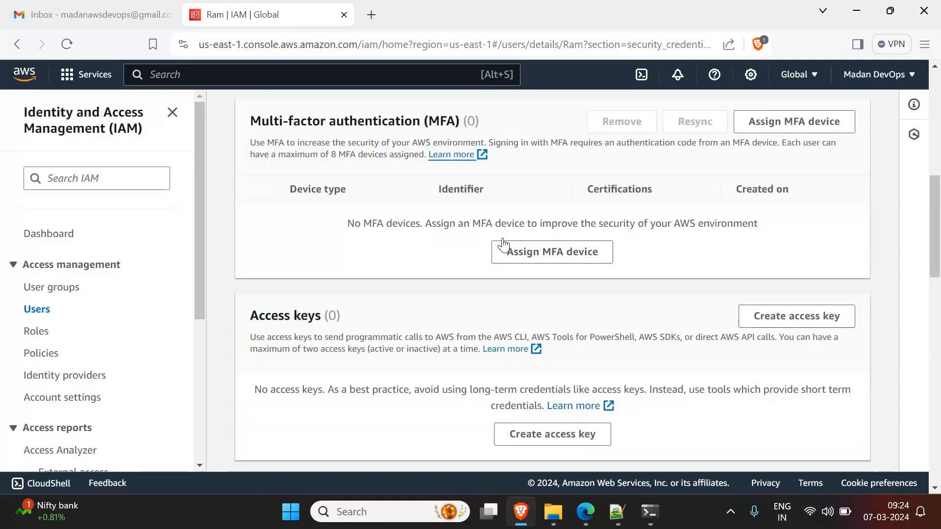
scroll(505, 248, down, 1)
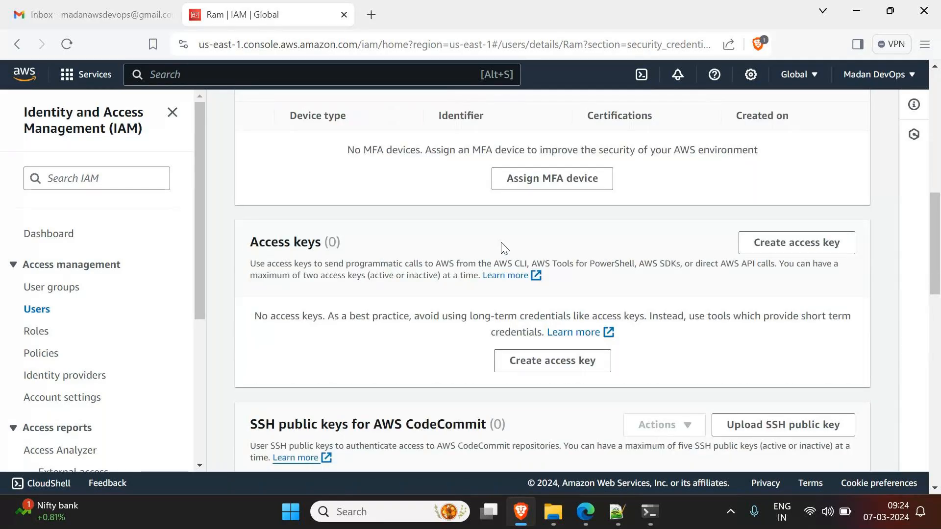
scroll(301, 204, up, 5)
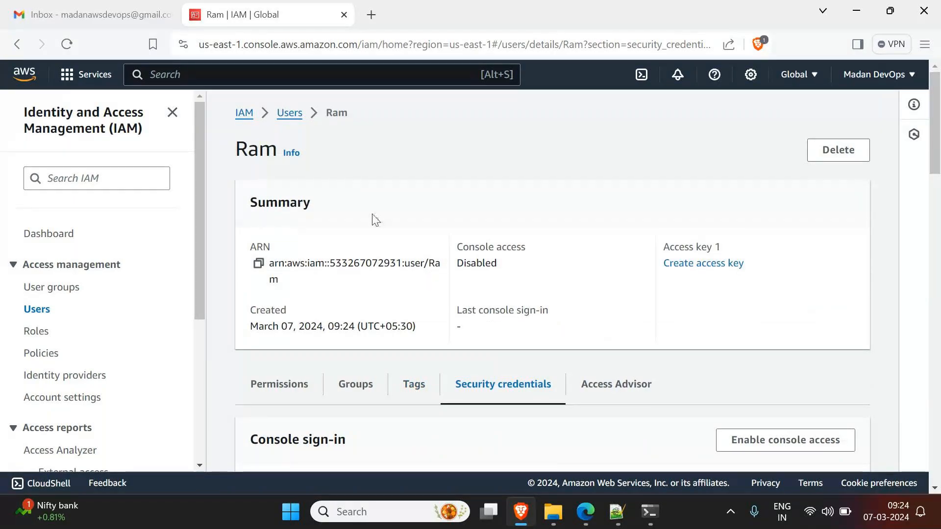
scroll(440, 261, down, 1)
scroll(441, 262, down, 5)
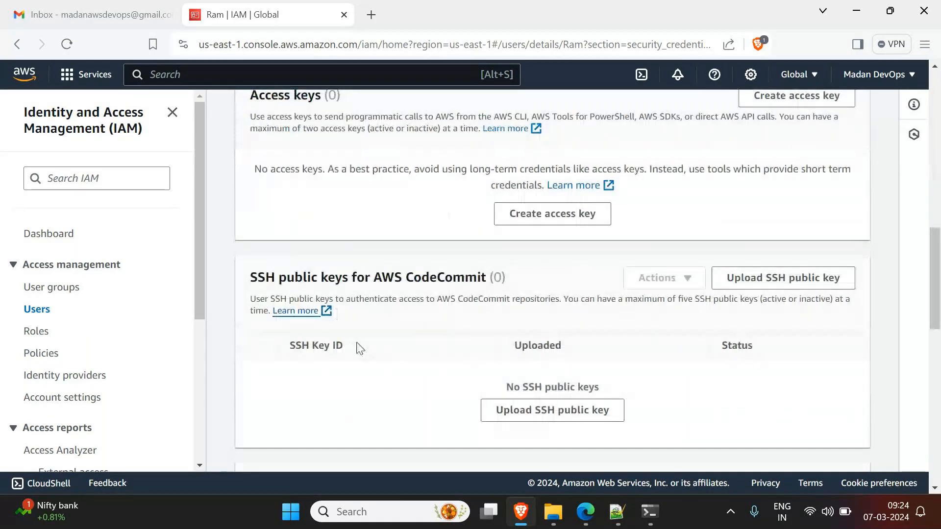
scroll(368, 353, up, 3)
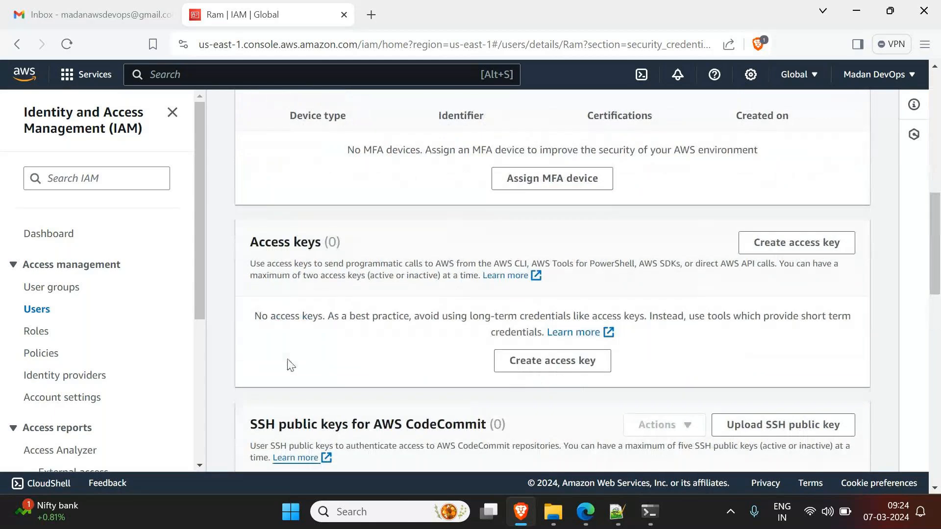
Start an access key for the new user and choose Command Line Interface (CLI) as its use case.
click(790, 245)
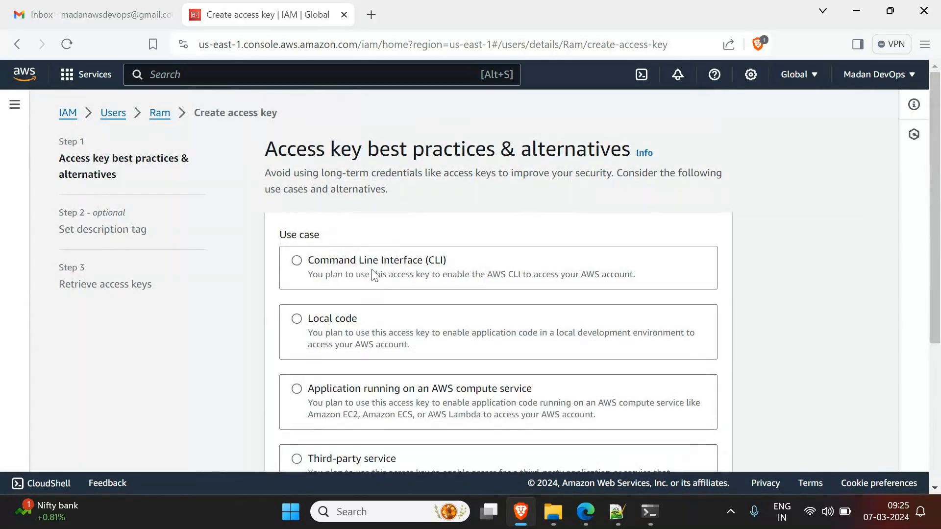
scroll(427, 272, down, 3)
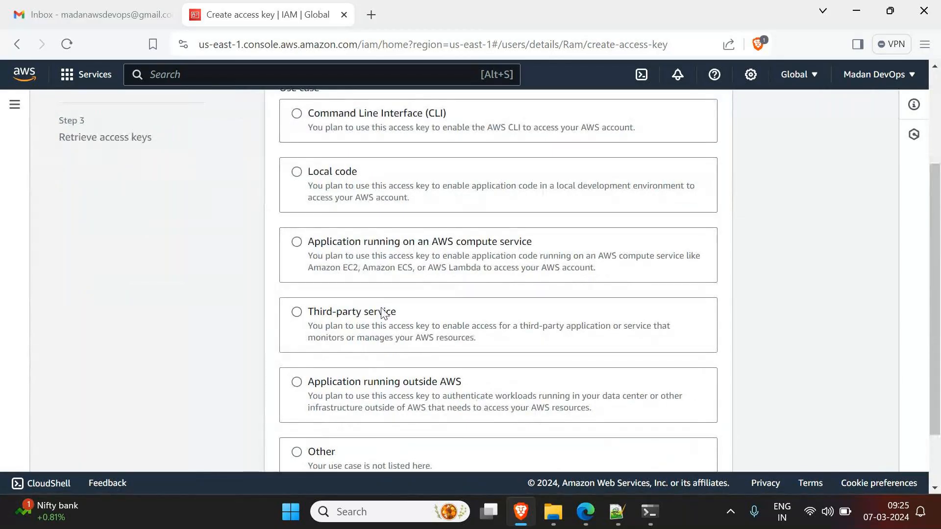
scroll(384, 318, down, 2)
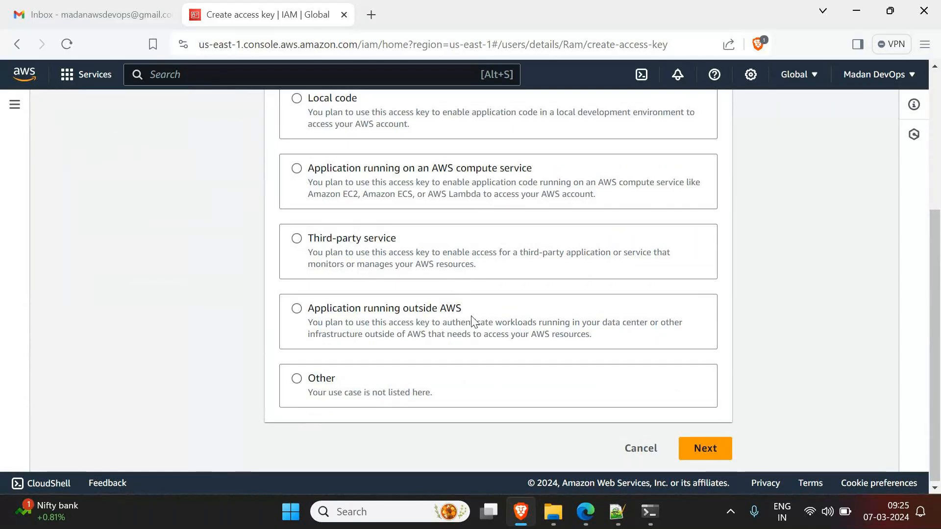
scroll(472, 319, up, 2)
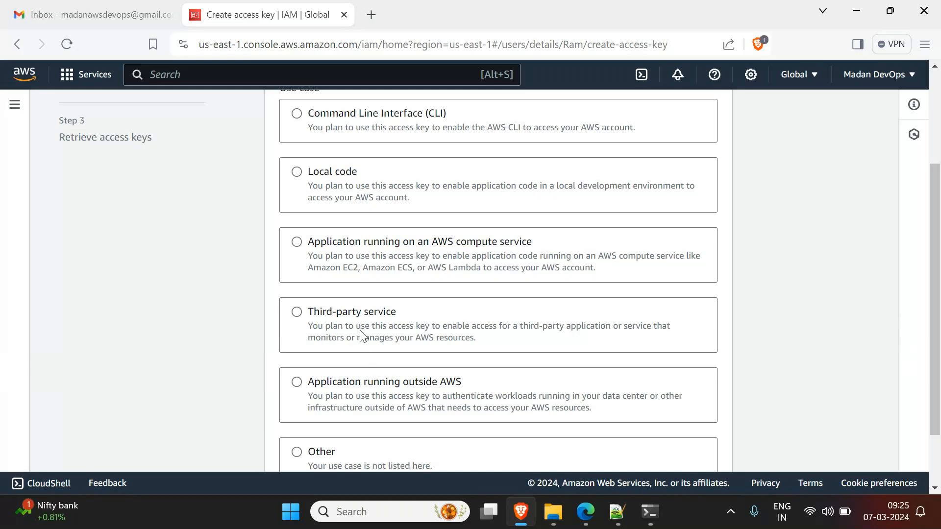
scroll(361, 333, up, 3)
scroll(360, 333, up, 1)
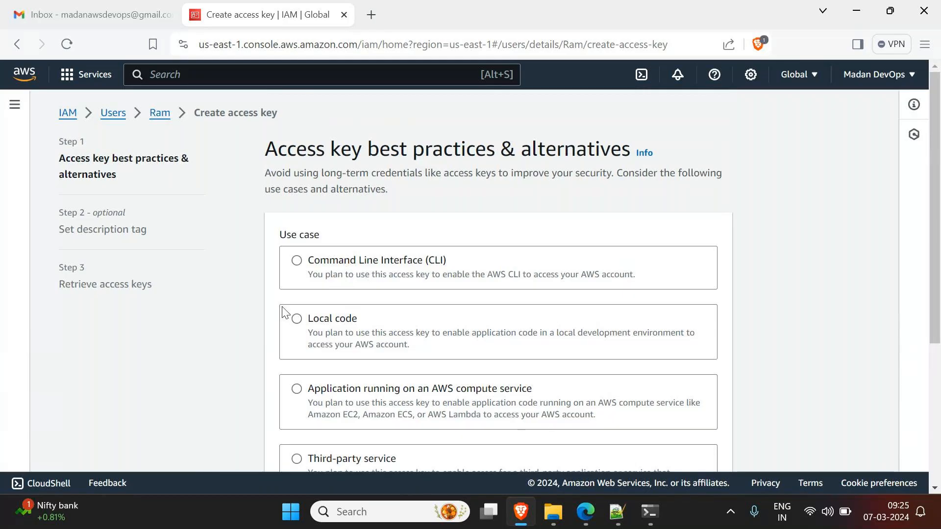
click(296, 261)
Acknowledge the alternatives recommendation and create the access key without a description tag.
scroll(579, 279, down, 6)
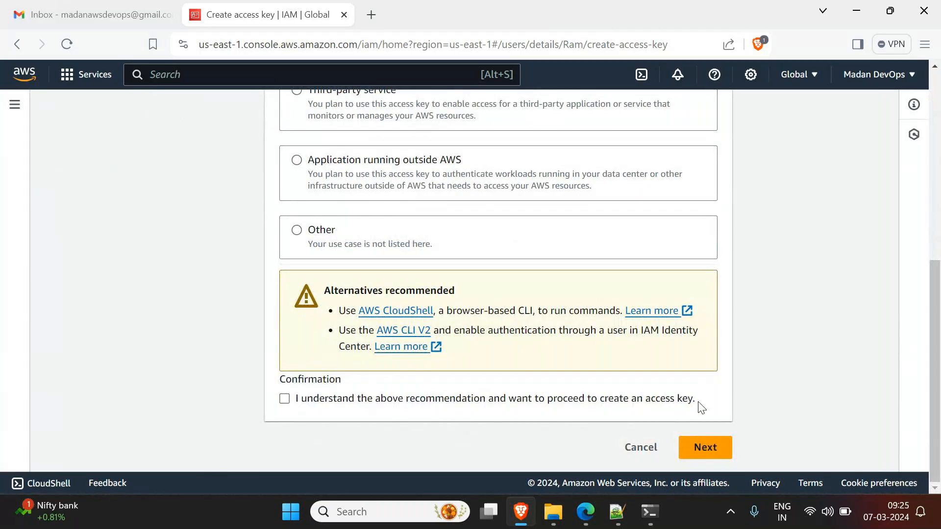
click(286, 400)
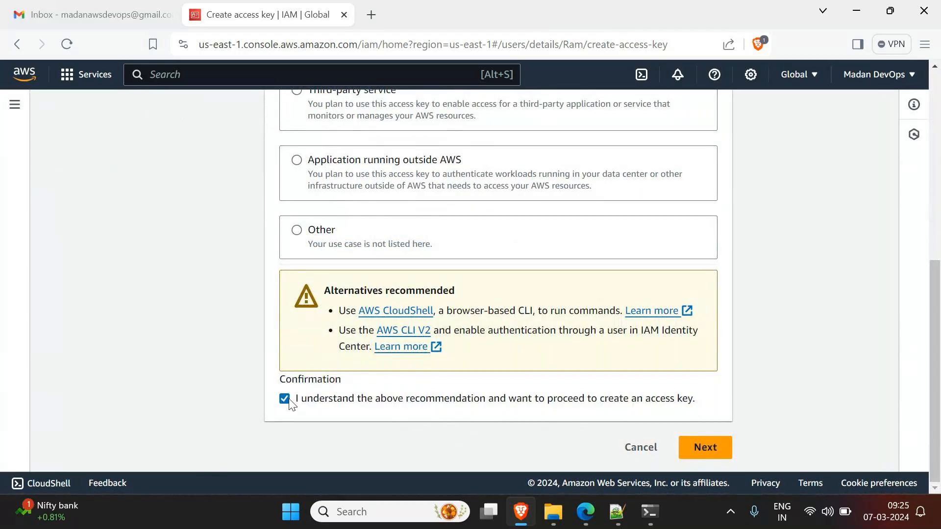
click(707, 440)
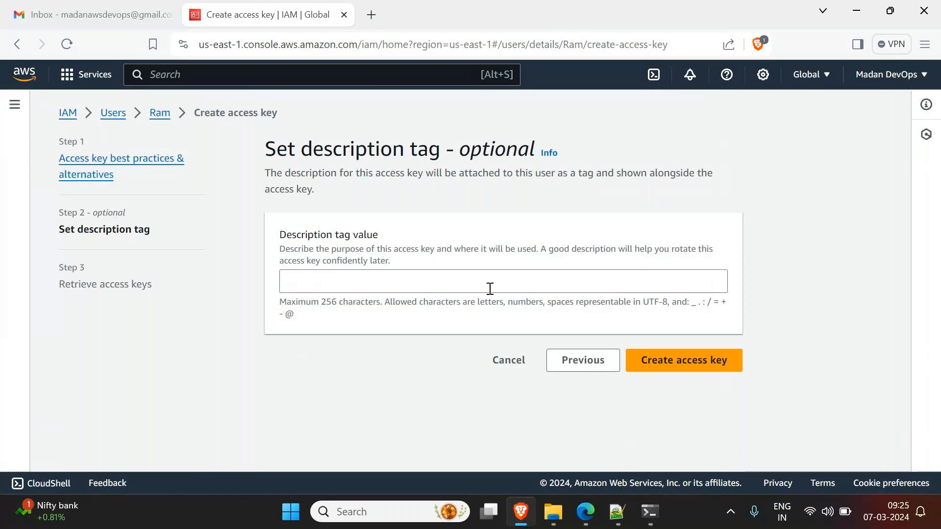
click(667, 362)
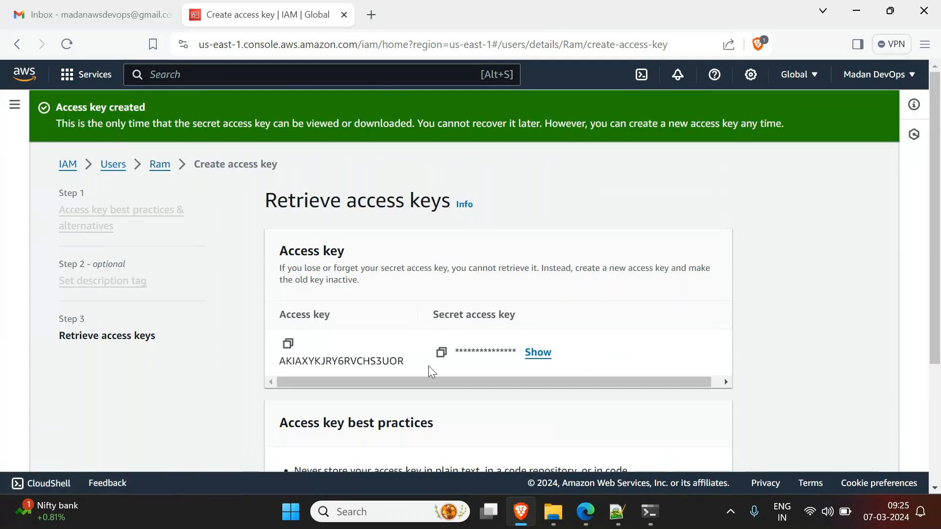
Reveal the secret access key, then copy the new access key and enter it as the AWS Access Key ID in Command Prompt.
click(537, 353)
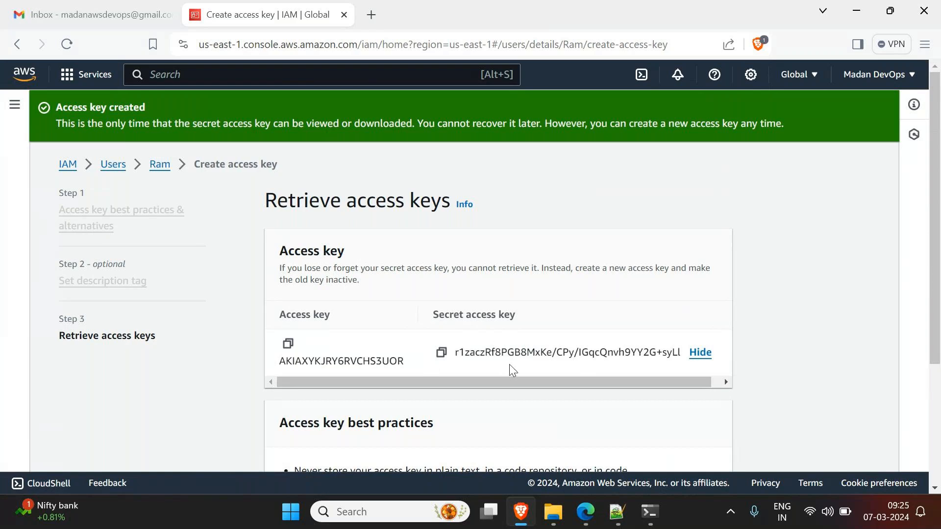
click(288, 344)
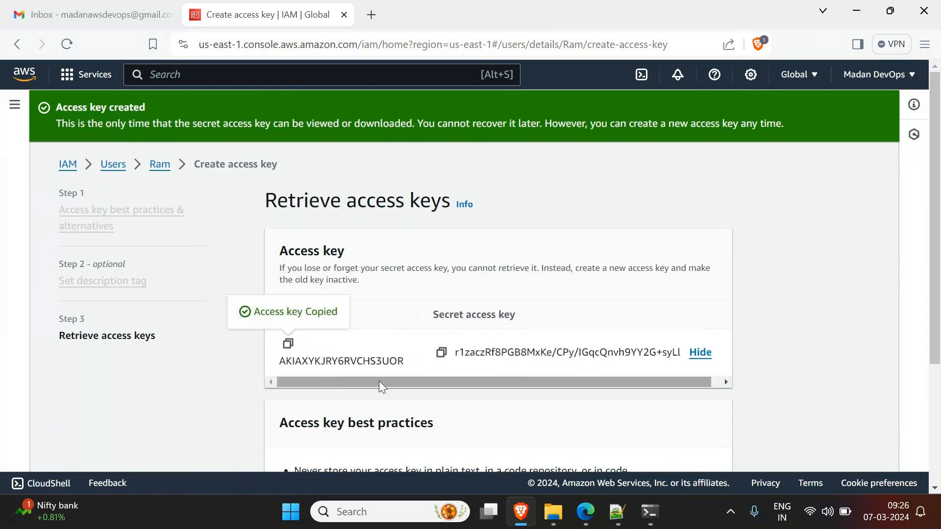
click(650, 511)
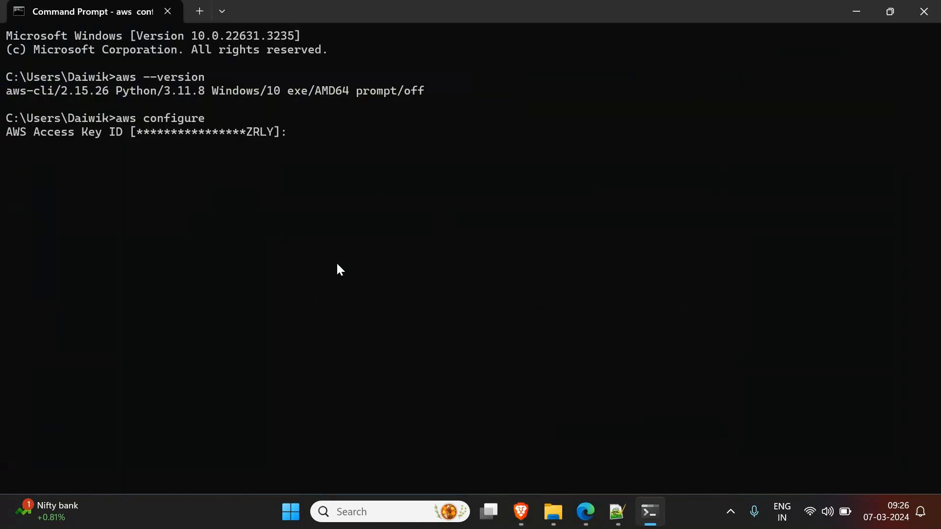
key(ctrl+v)
key(Return)
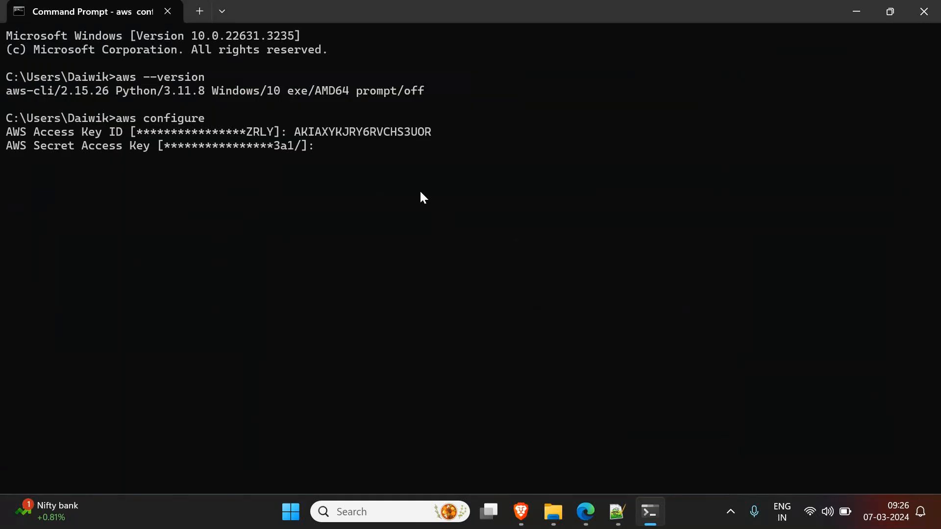
Copy the secret access key from the AWS console and enter it as the AWS Secret Access Key in Command Prompt.
key(alt+Tab)
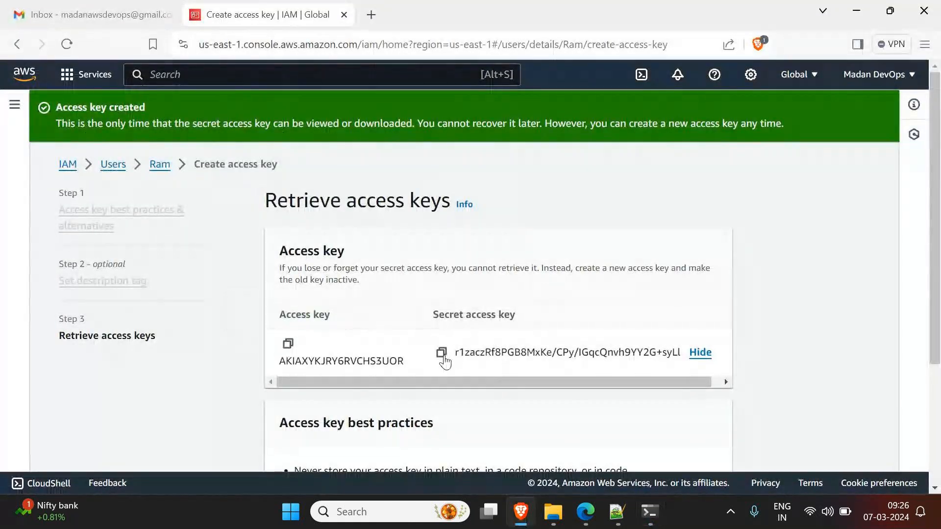
click(442, 353)
key(alt+Tab)
key(ctrl+v)
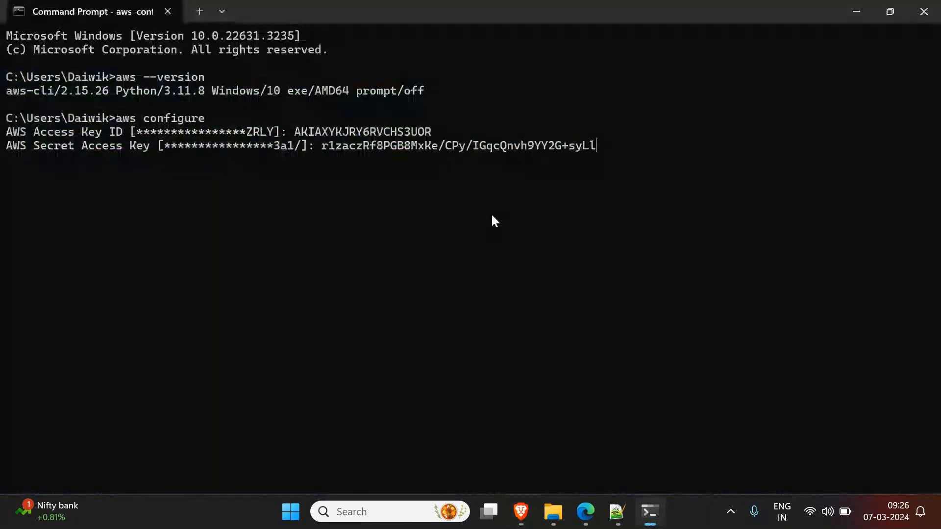
key(Return)
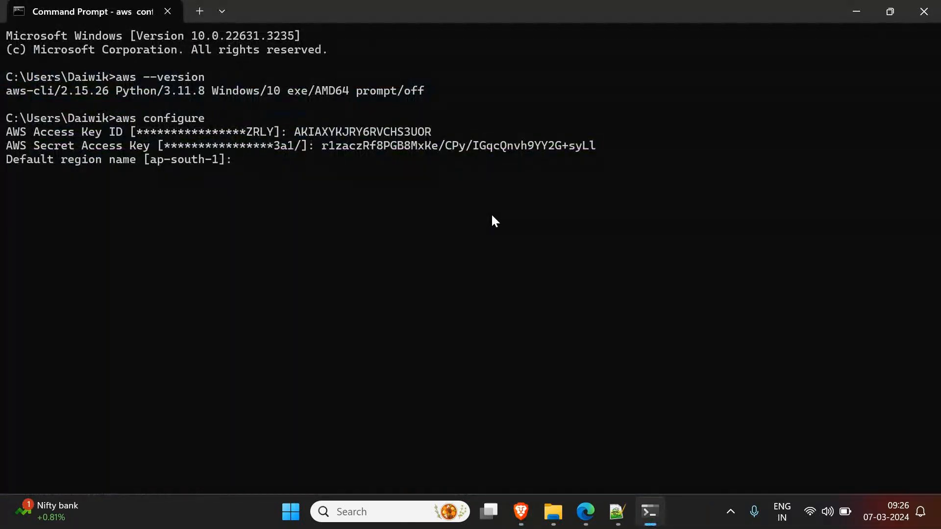
Set the default region name to ap-south-1 and accept the default output format to finish the AWS configuration.
key(alt+Tab)
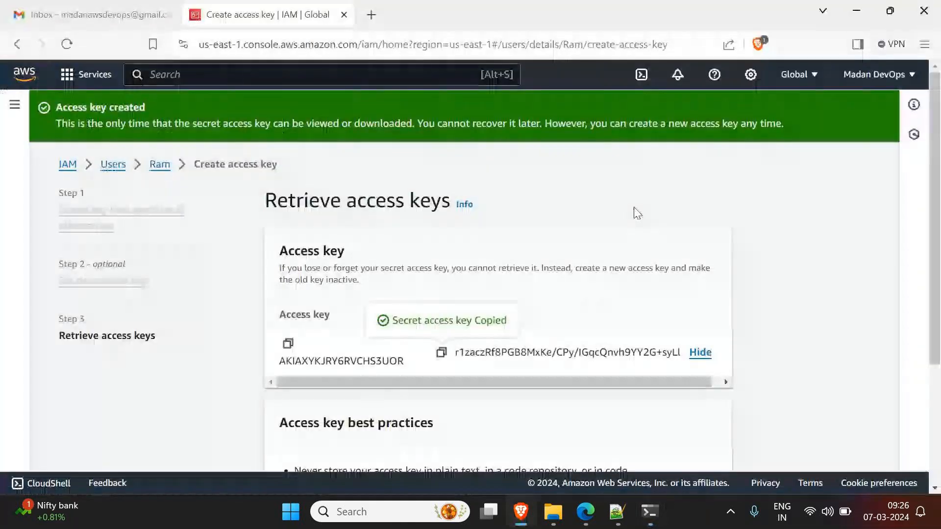
key(alt+Tab)
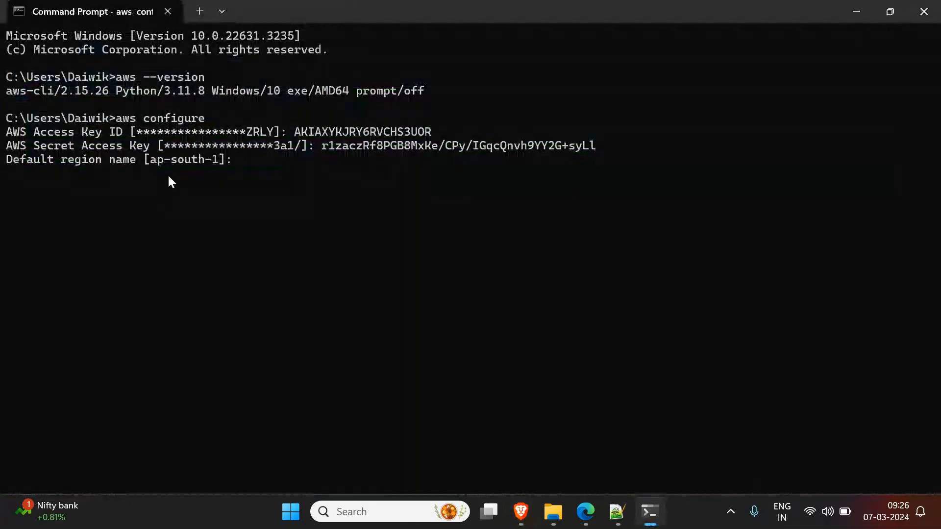
text(ap-s)
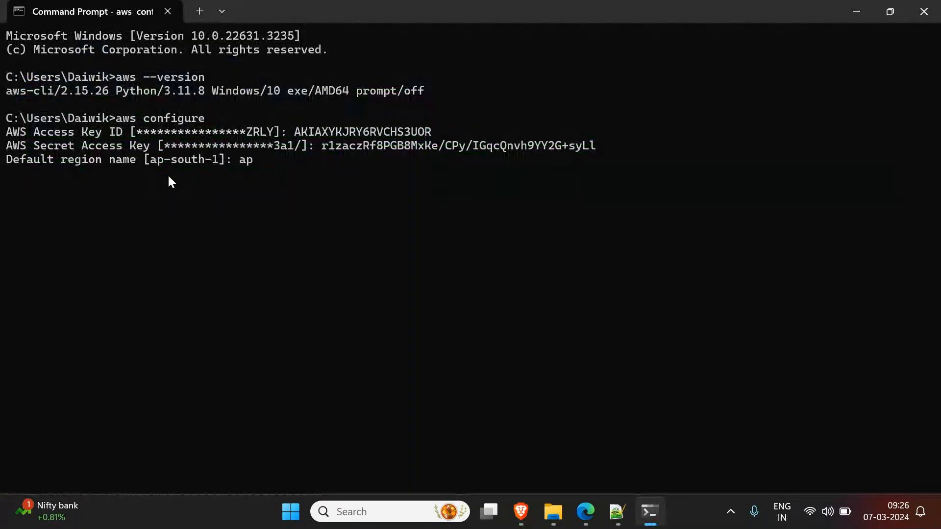
text(outh-1)
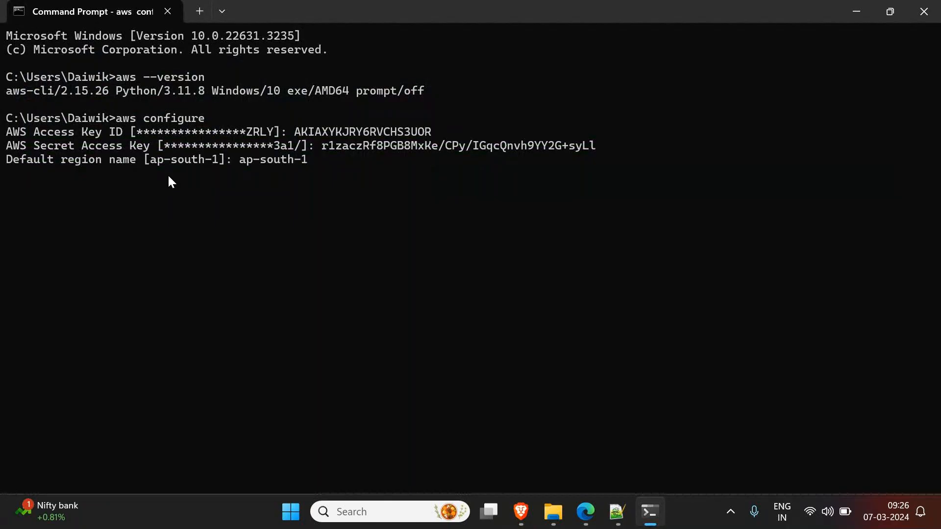
key(Return)
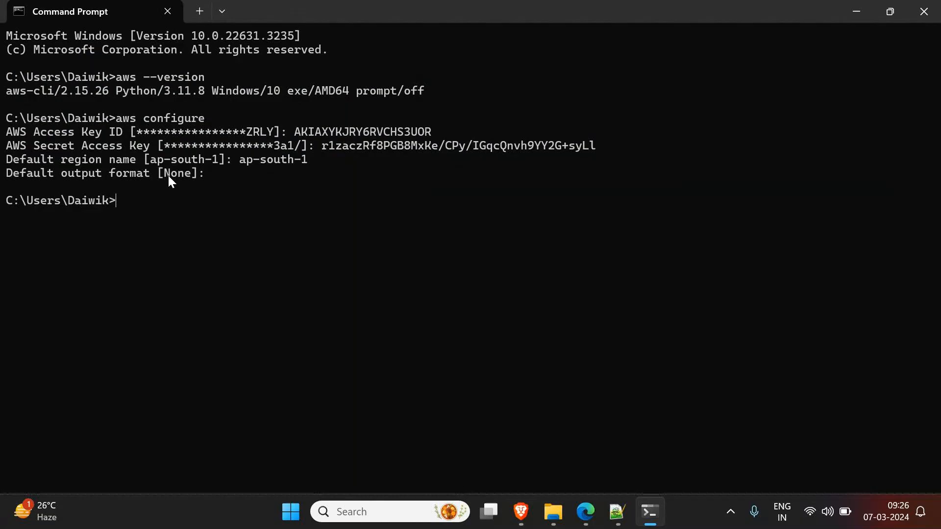
Run aws configure again and compare the stored Access Key ID's ending with the key entered in the first run.
text(aws configure)
key(Return)
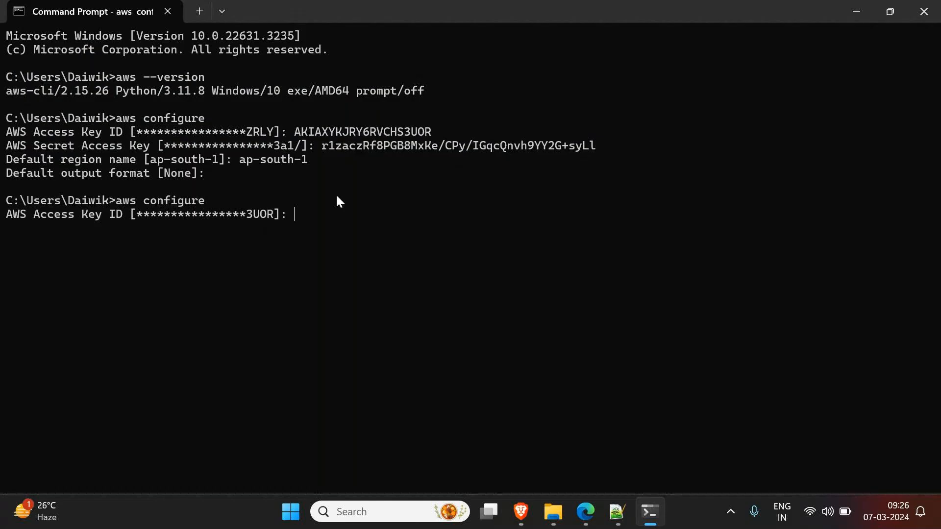
drag(435, 132, 408, 130)
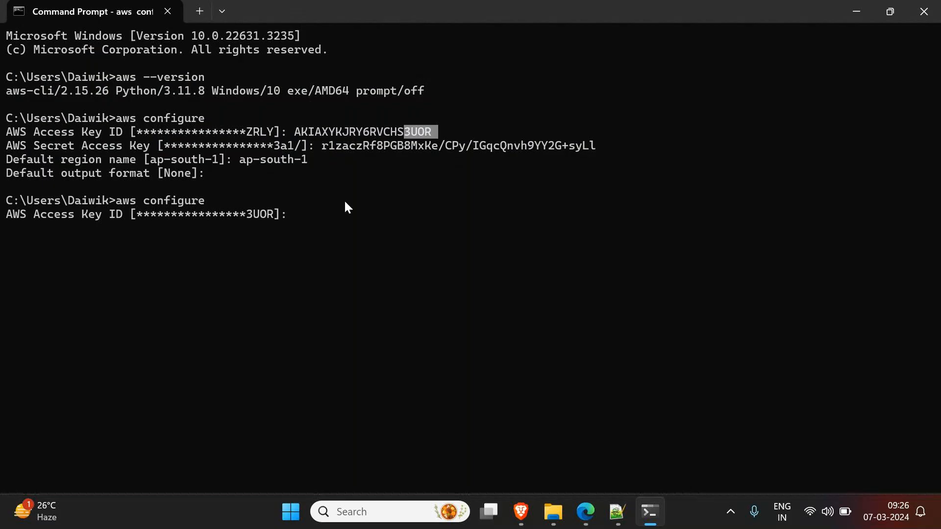
click(340, 216)
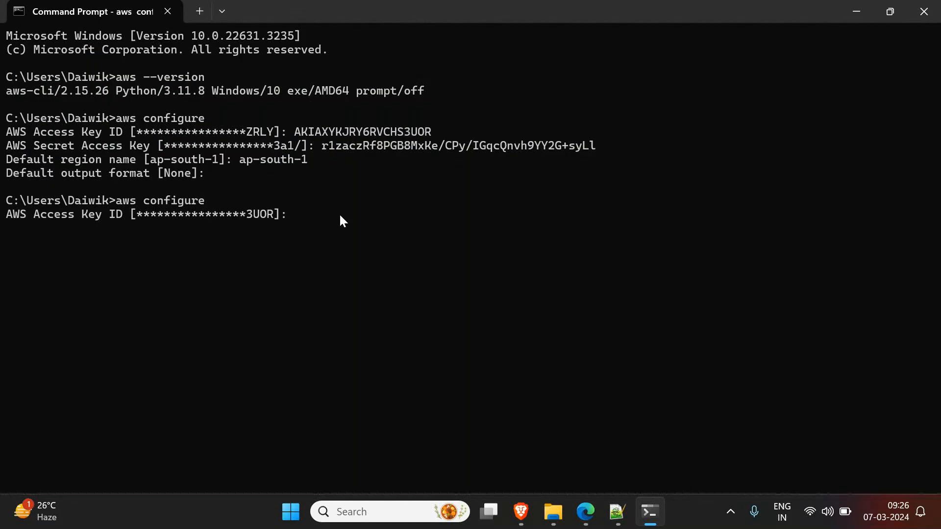
drag(295, 134, 434, 132)
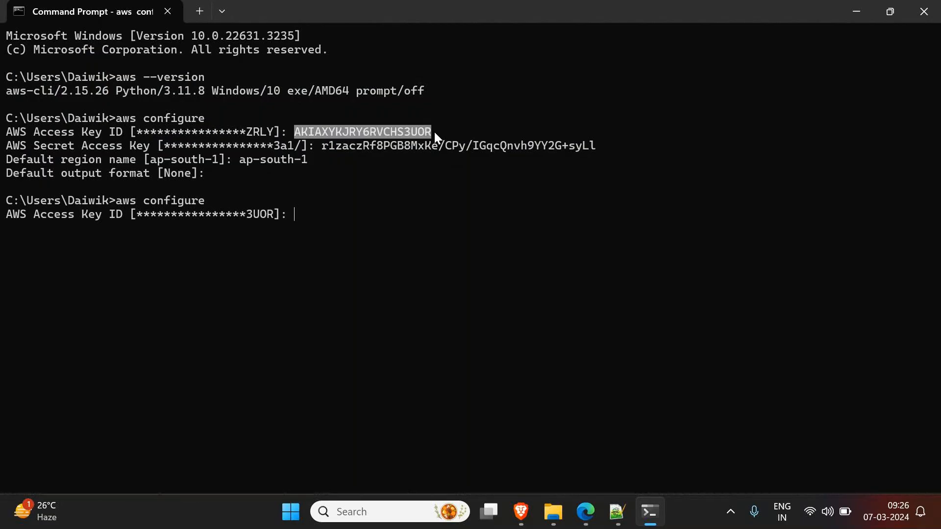
key(ctrl+c)
Keep all stored aws configure values and try to empty the terminal screen with the clear command.
key(Return)
key(Return)
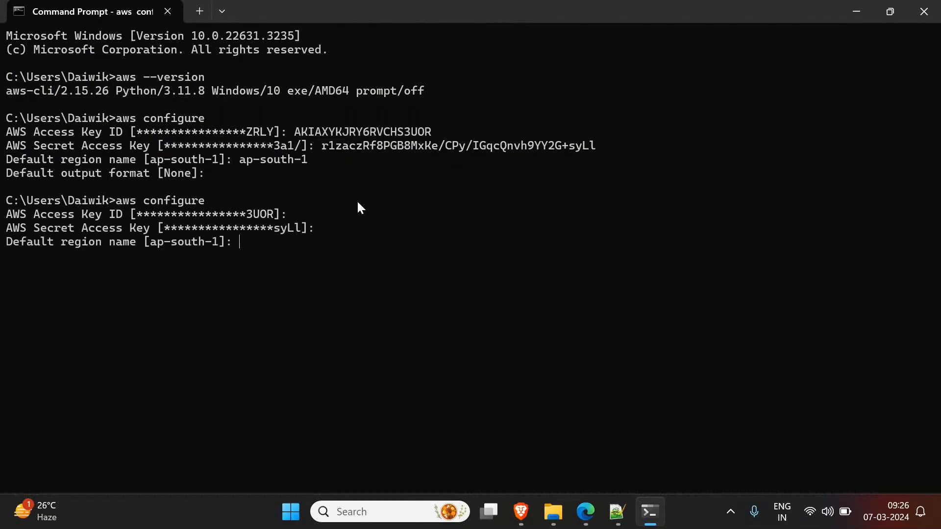
key(Return)
key(Return)
text(clear)
key(Return)
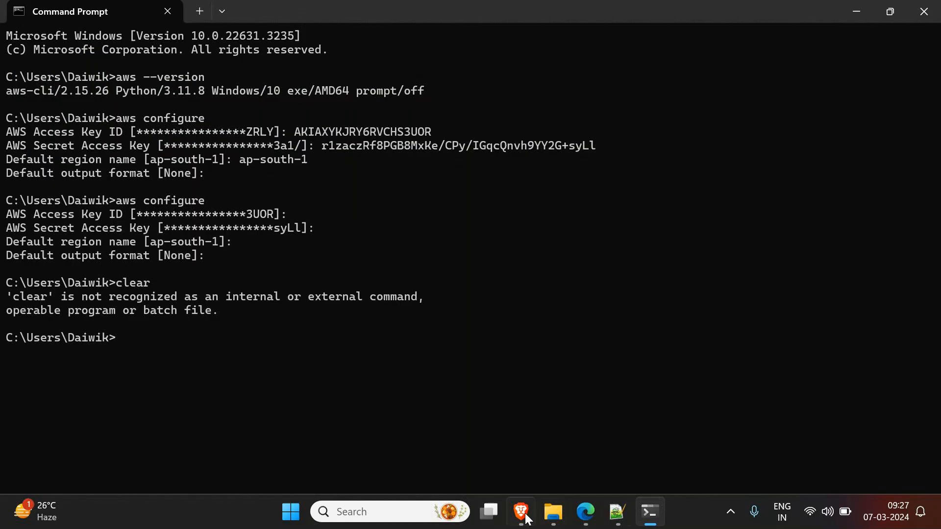
Switch to the AWS console in Brave and open the S3 service in a duplicate of the access key tab.
mouse_move(591, 516)
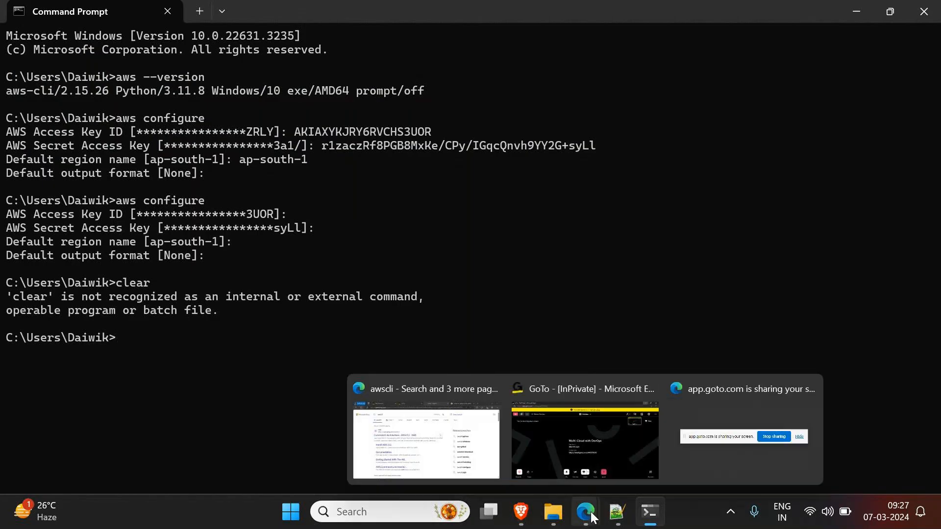
click(372, 446)
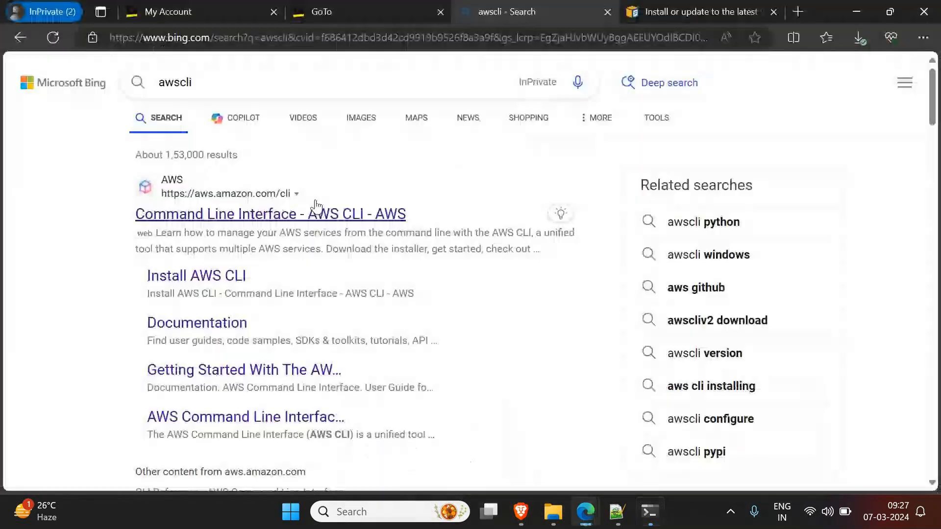
click(529, 520)
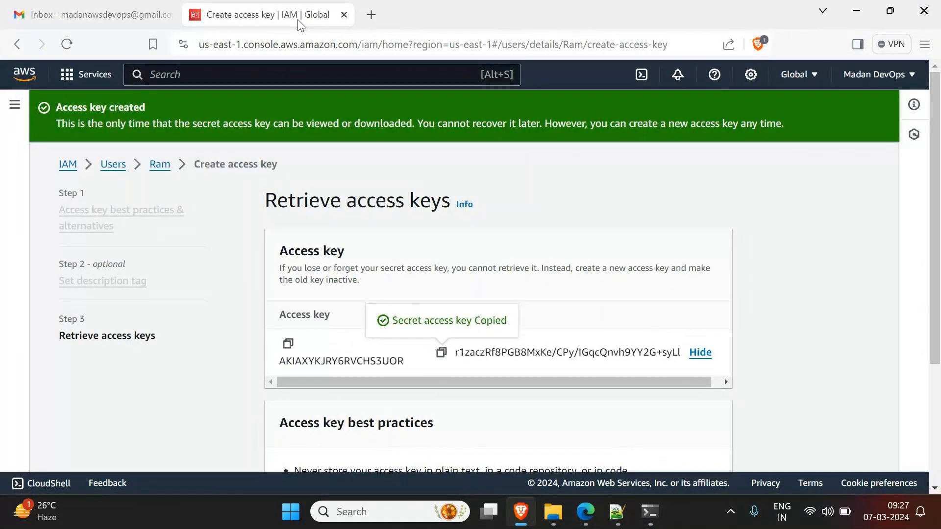
click(379, 130)
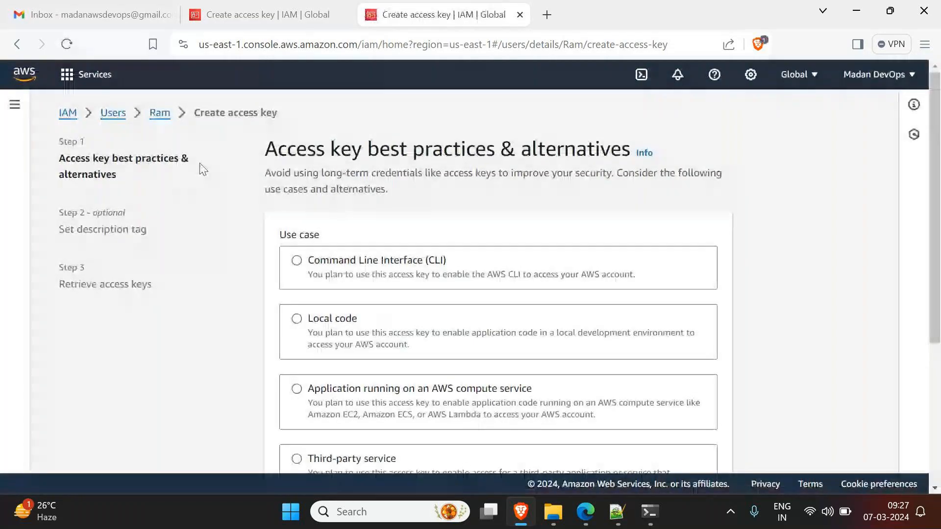
click(214, 83)
text(s3)
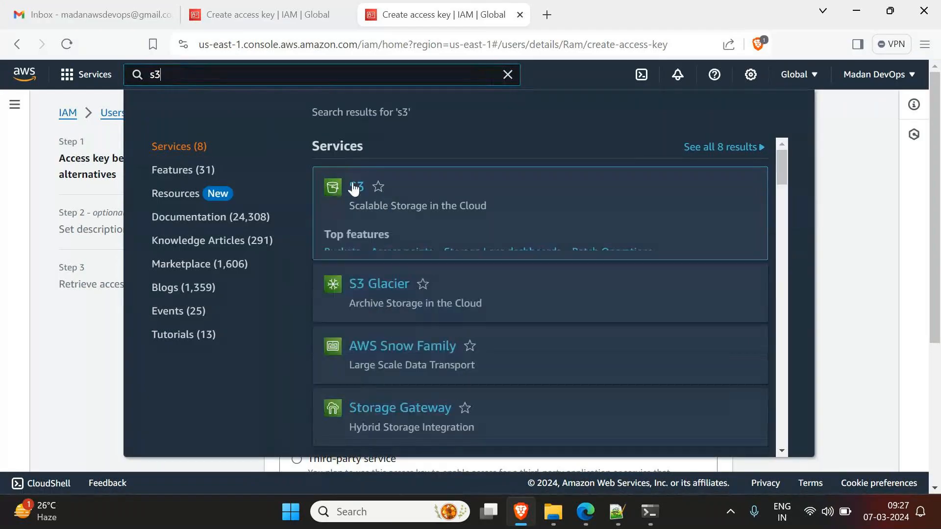
click(357, 190)
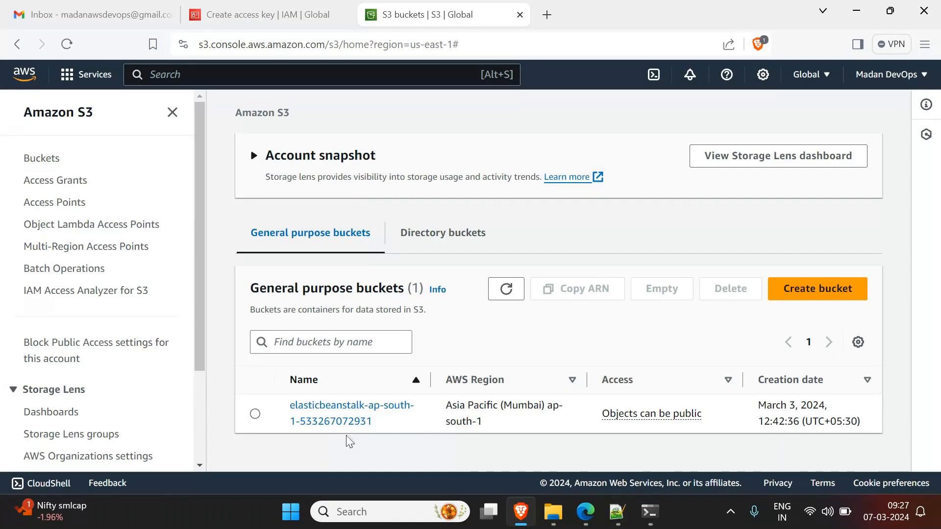
Start creating a new S3 bucket and set its AWS Region to Asia Pacific (Mumbai) ap-south-1.
click(788, 293)
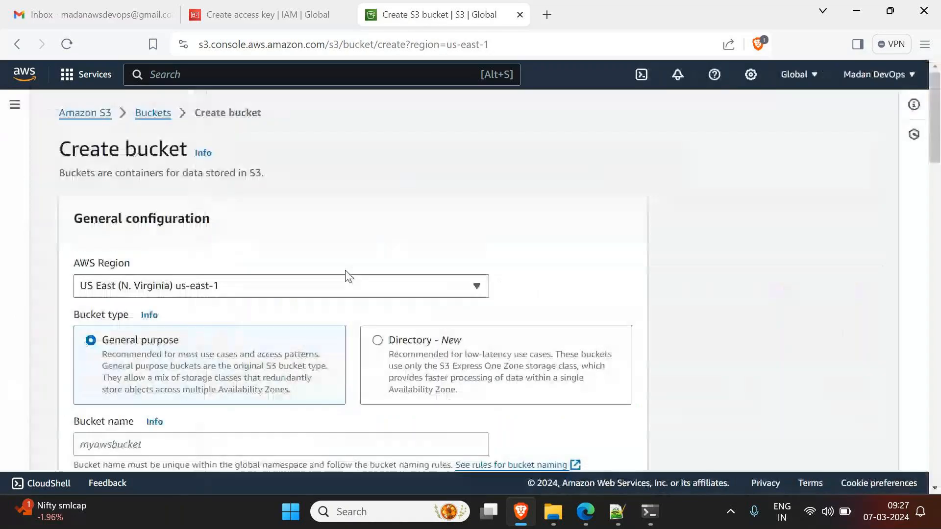
click(238, 293)
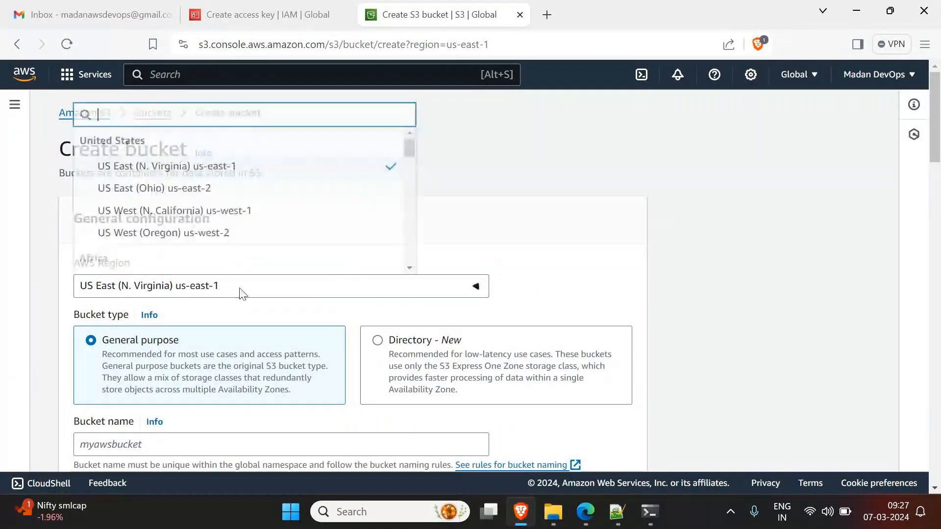
scroll(170, 226, down, 3)
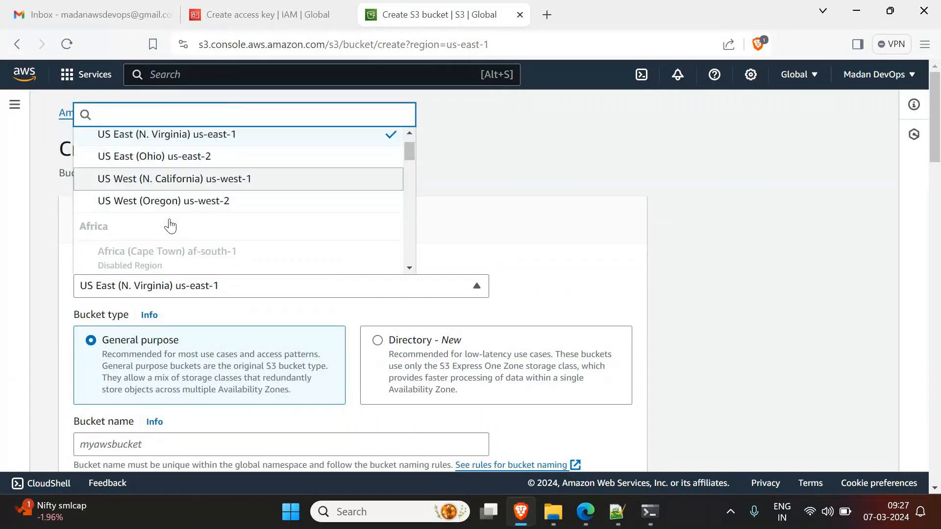
scroll(170, 225, down, 3)
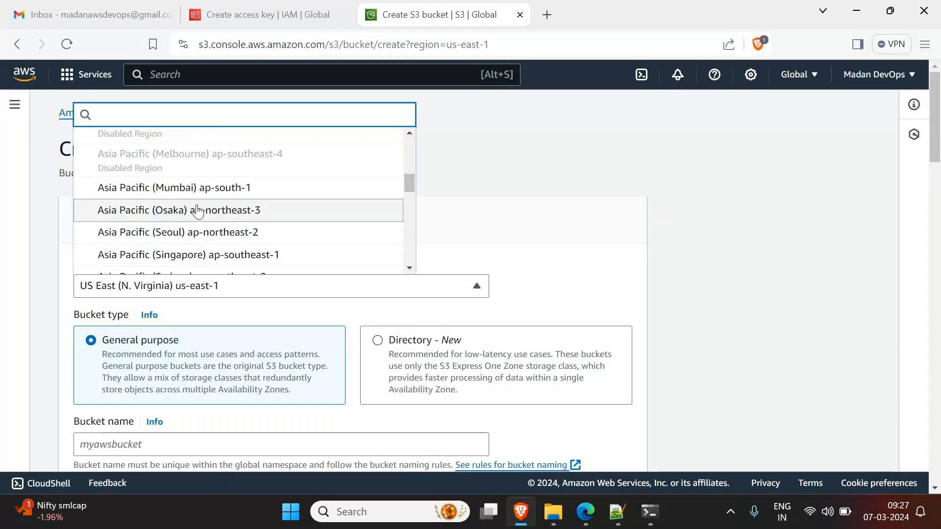
click(197, 186)
Enter newbucket7thMar as the name of the new bucket.
click(357, 346)
text(newbucket)
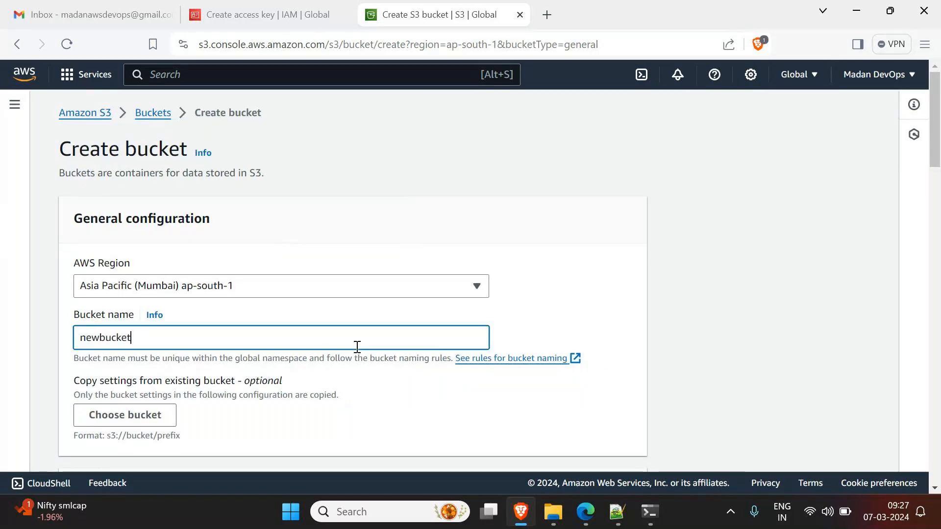
text(7thMar)
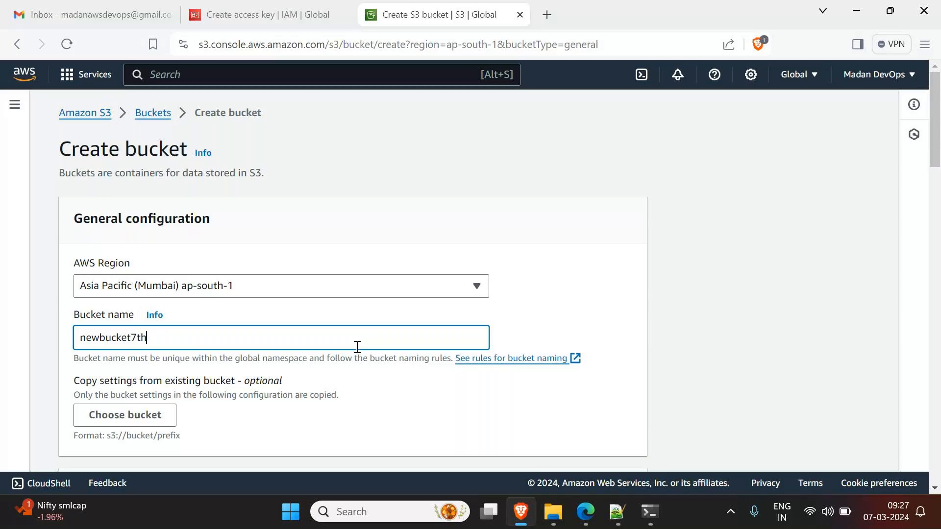
Turn off Block all public access for the bucket and acknowledge that its objects might become public.
scroll(359, 350, down, 6)
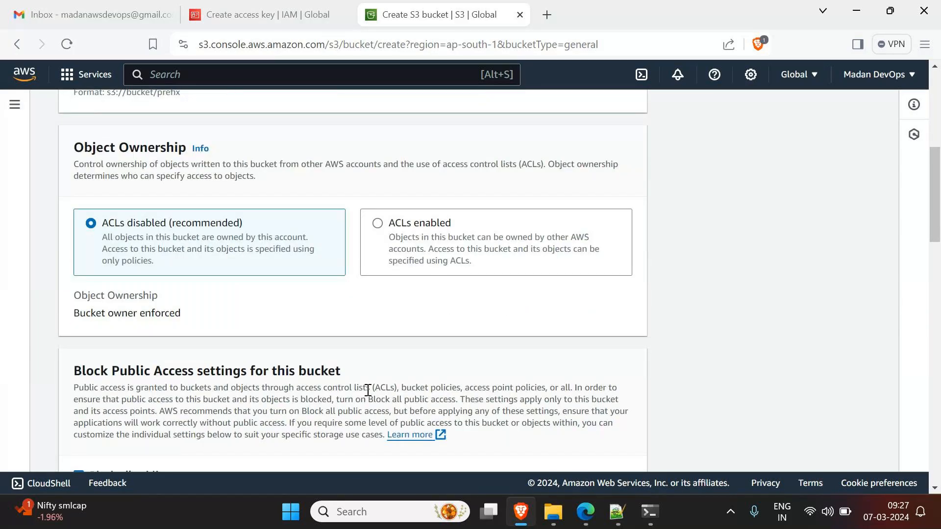
scroll(368, 390, down, 6)
scroll(55, 175, up, 1)
click(80, 152)
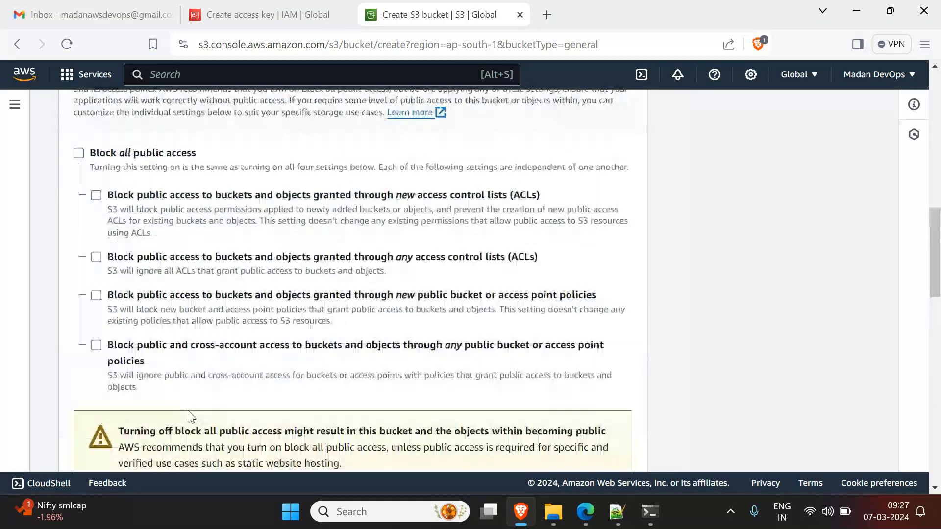
scroll(188, 413, down, 3)
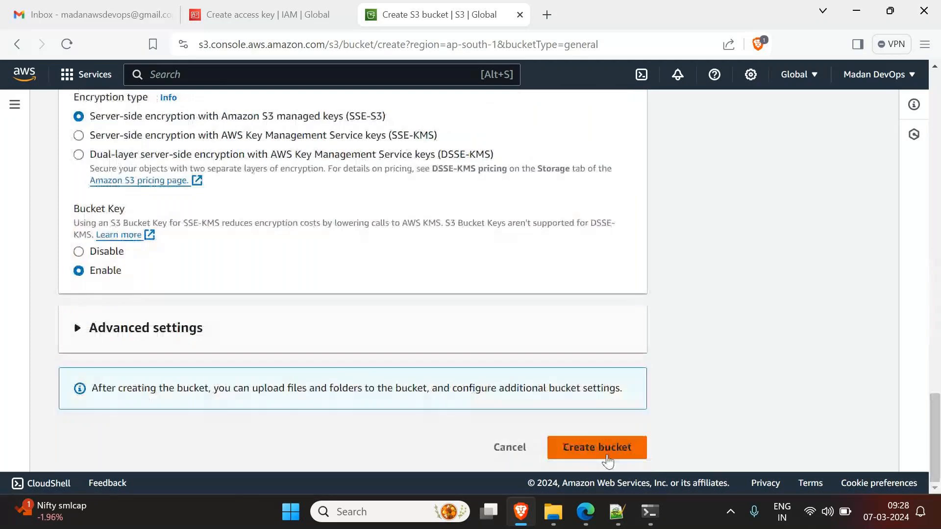
Extend the bucket name to newbucket7thMar2024 and try to create the bucket with the remaining default settings.
scroll(604, 393, up, 10)
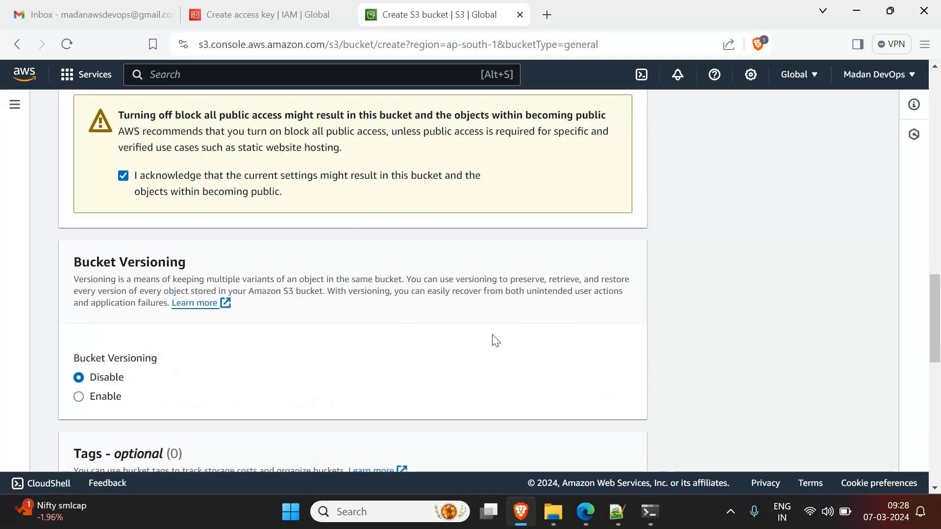
scroll(492, 341, up, 15)
click(284, 148)
text(024)
scroll(724, 412, down, 15)
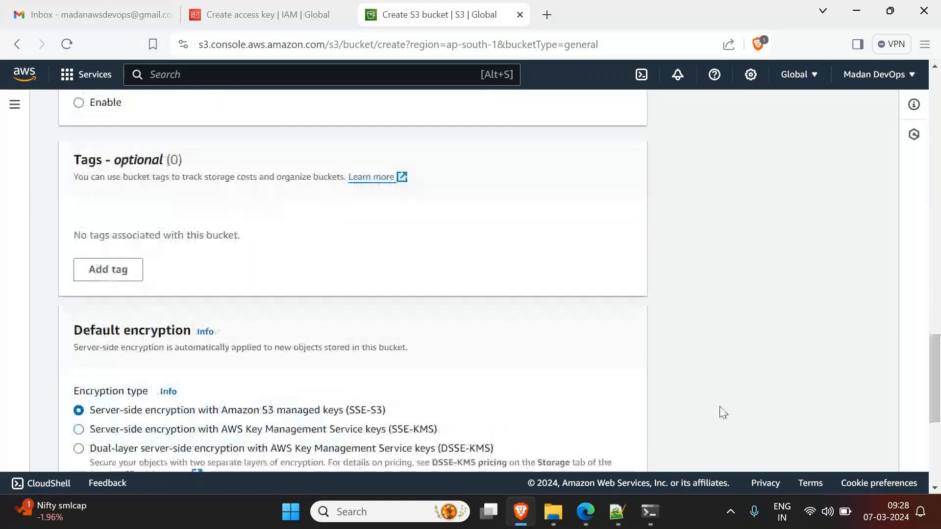
click(604, 445)
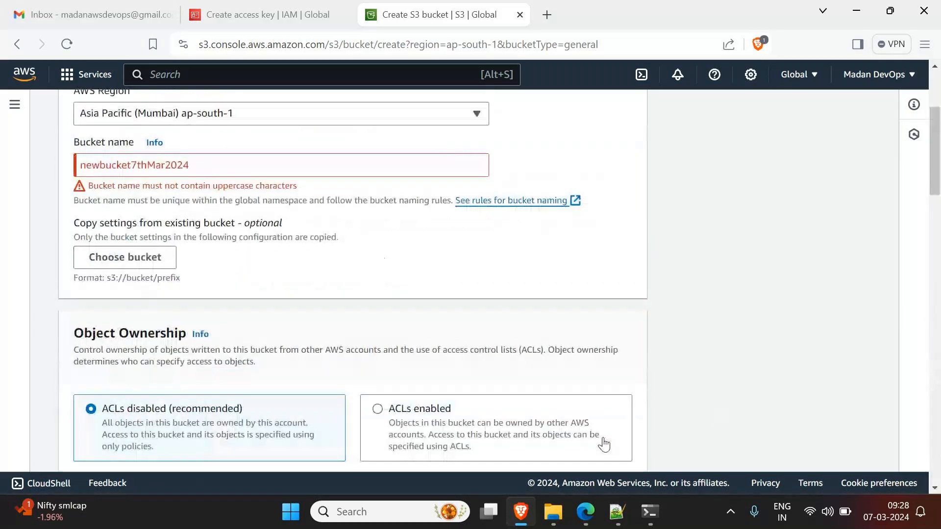
Change the bucket name to newbucket7thMar789 and try to create the bucket.
scroll(254, 263, up, 2)
click(251, 283)
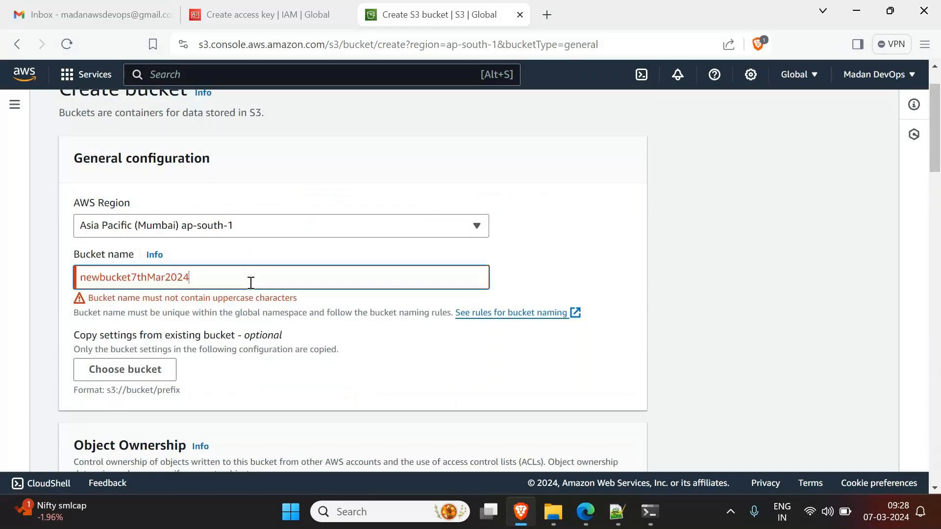
text(=)
key(BackSpace)
key(BackSpace)
key(BackSpace)
key(BackSpace)
key(BackSpace)
text(7th)
scroll(394, 355, down, 7)
scroll(393, 355, down, 15)
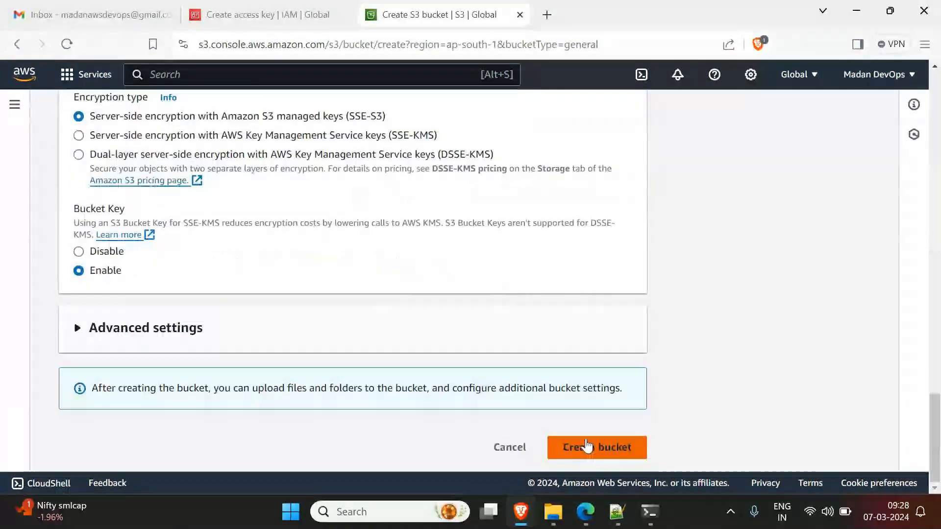
click(587, 449)
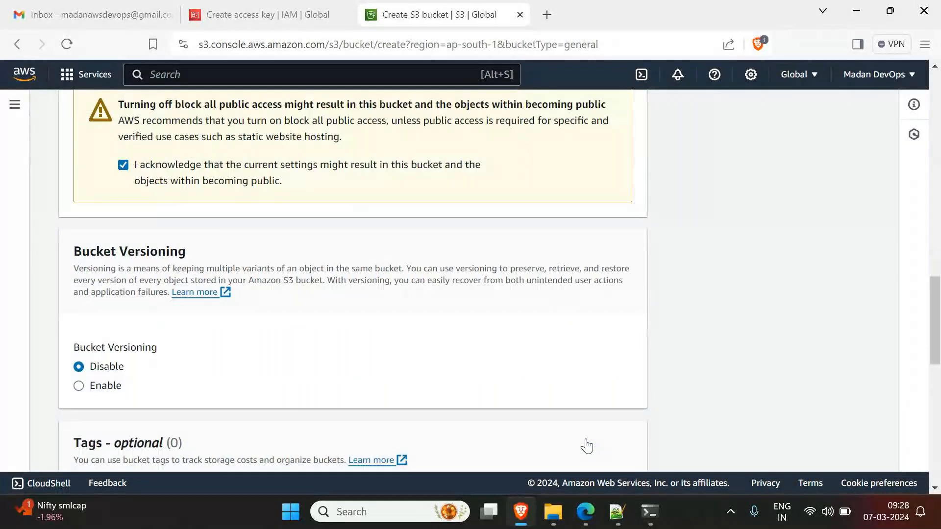
Correct the bucket name to the all-lowercase newbucket7thmar and create the bucket.
drag(155, 277, 161, 278)
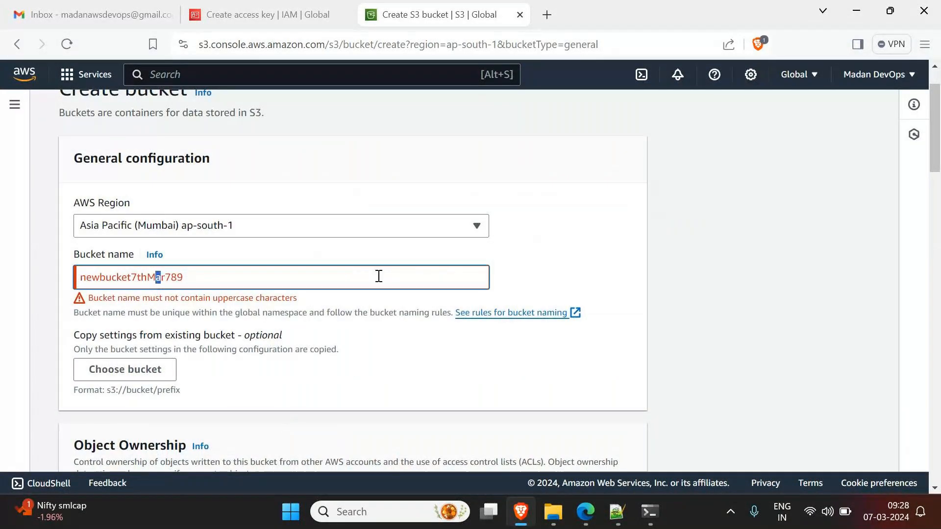
click(474, 279)
key(BackSpace)
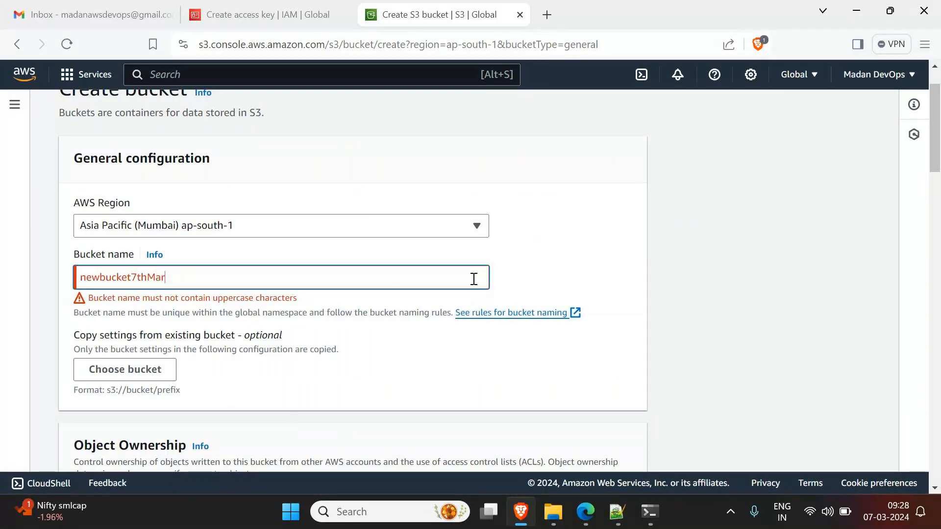
key(Left)
key(Delete)
text(m)
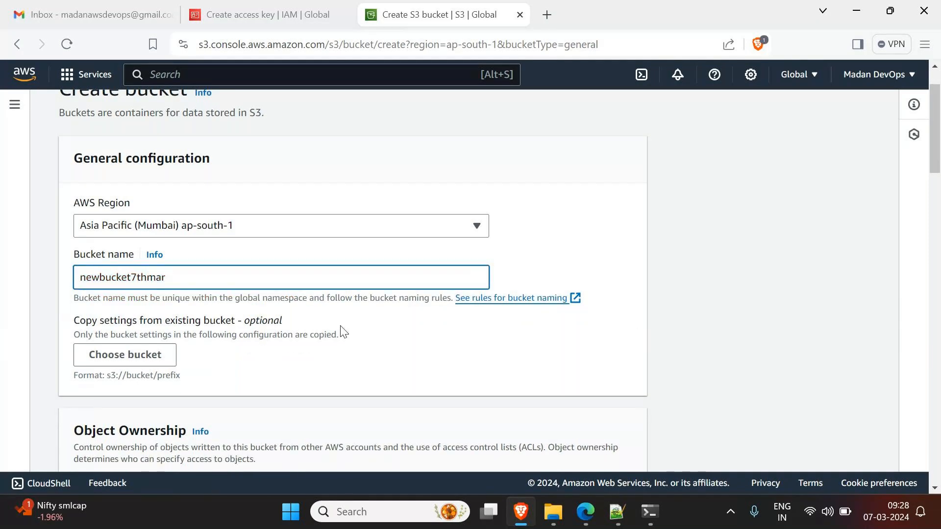
scroll(707, 388, down, 10)
scroll(592, 451, down, 5)
click(593, 448)
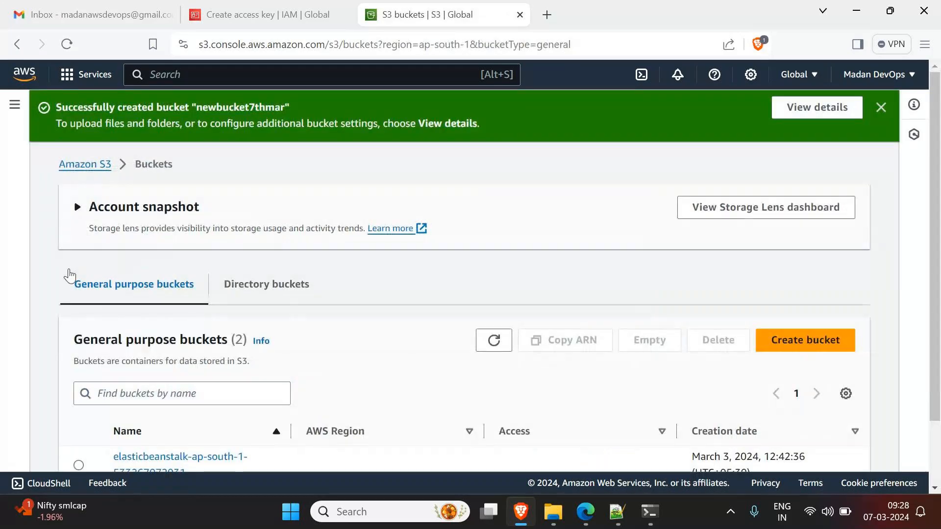
Switch to Command Prompt and run aws s3 ls to list the account's S3 buckets.
click(650, 512)
text(aws)
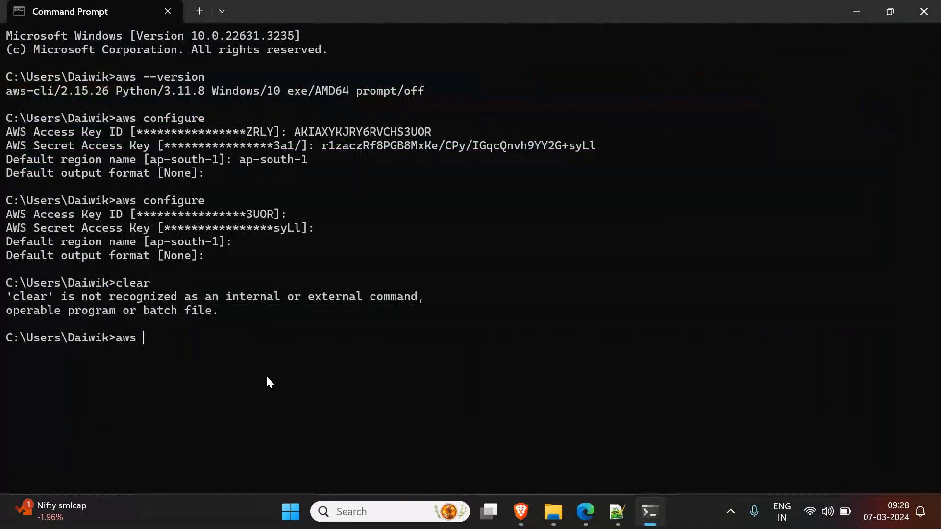
text( s3 ls)
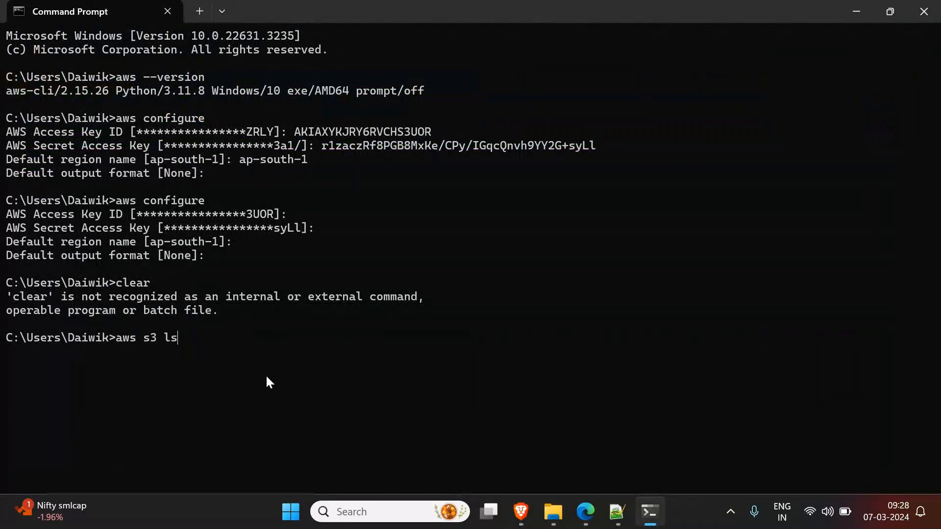
key(Return)
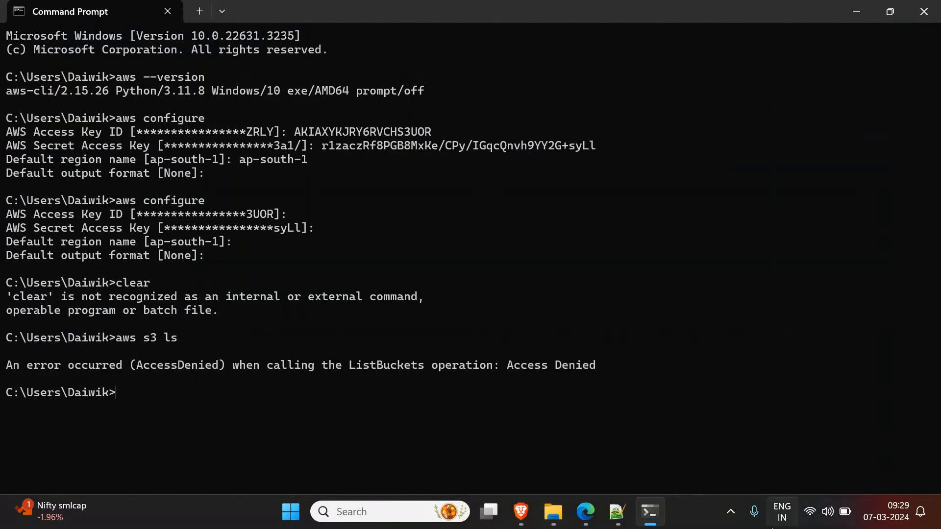
Switch to the IAM console in Brave and open the details page of the newly created user.
mouse_move(583, 518)
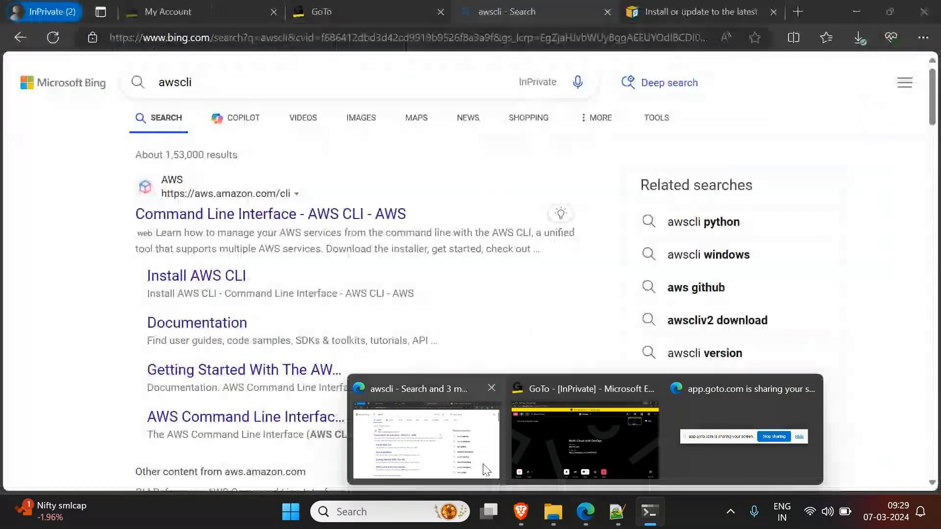
click(427, 441)
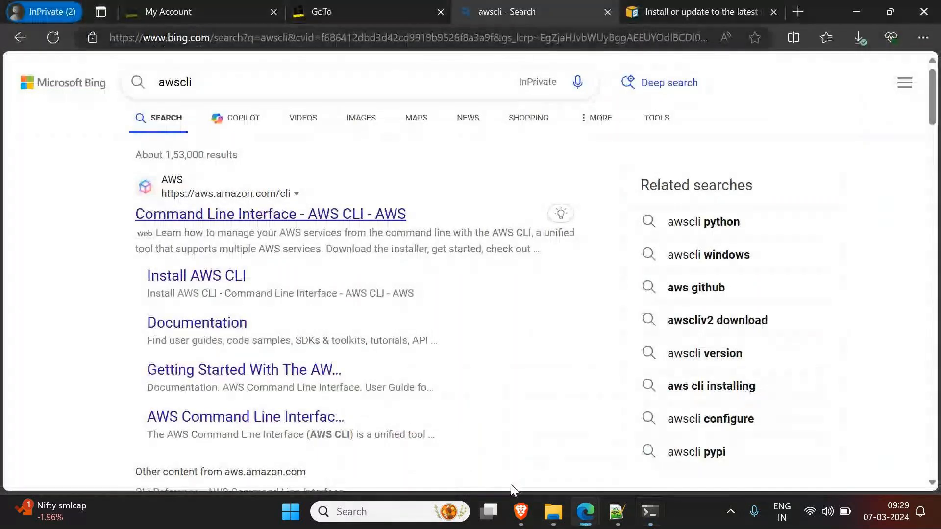
click(520, 511)
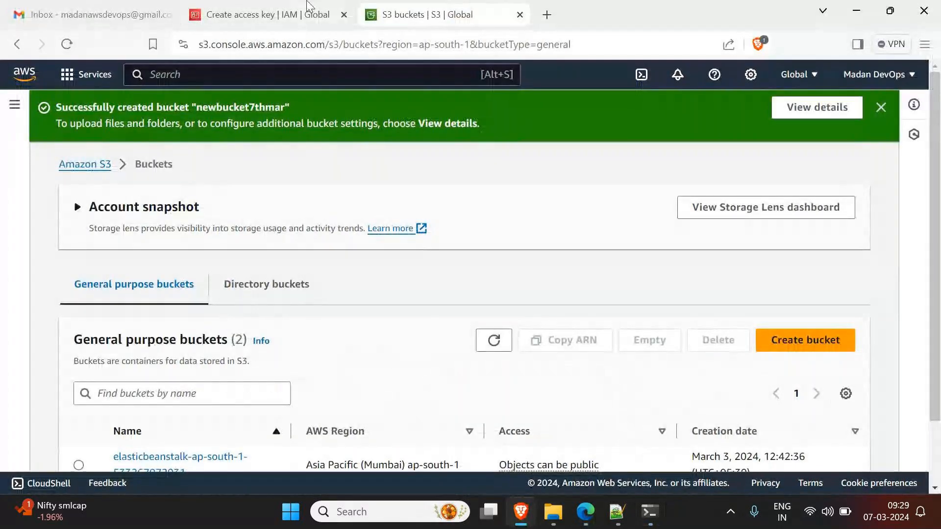
click(299, 15)
scroll(438, 353, down, 4)
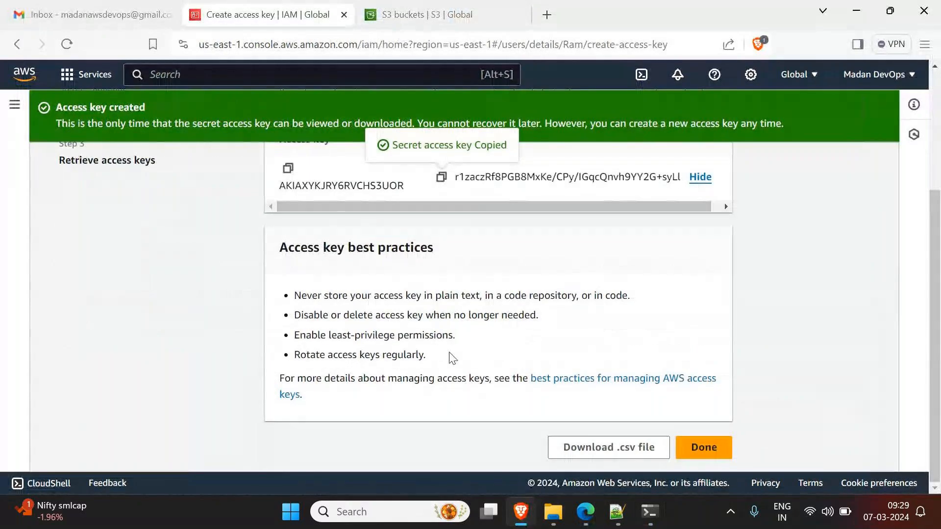
scroll(398, 339, up, 3)
scroll(398, 339, up, 1)
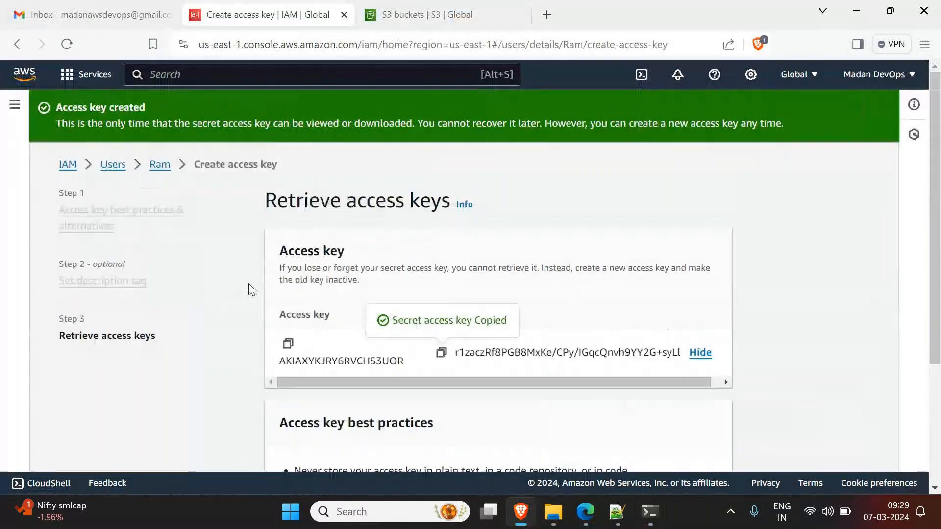
click(159, 164)
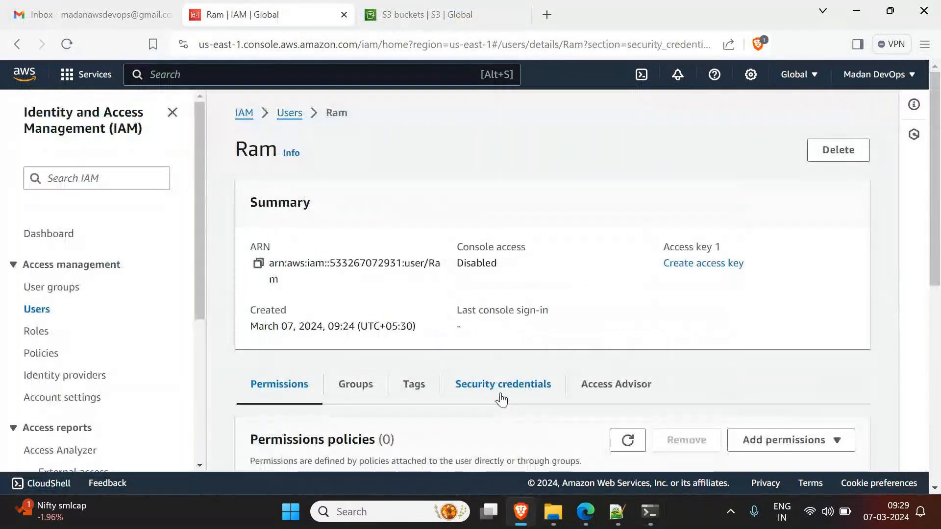
Examine the IAM user's security credentials, including console sign-in, MFA and access keys.
click(504, 385)
scroll(505, 399, down, 5)
scroll(503, 400, down, 2)
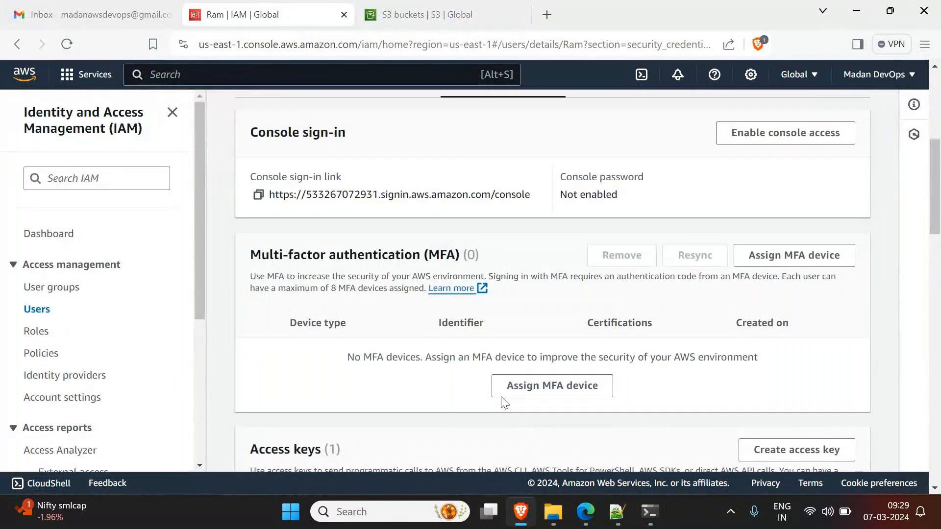
scroll(505, 403, down, 5)
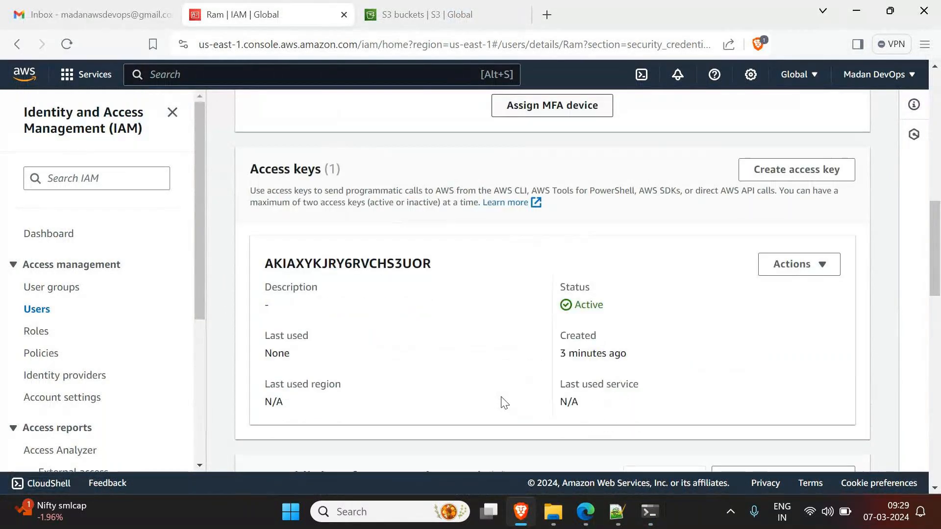
scroll(505, 400, up, 9)
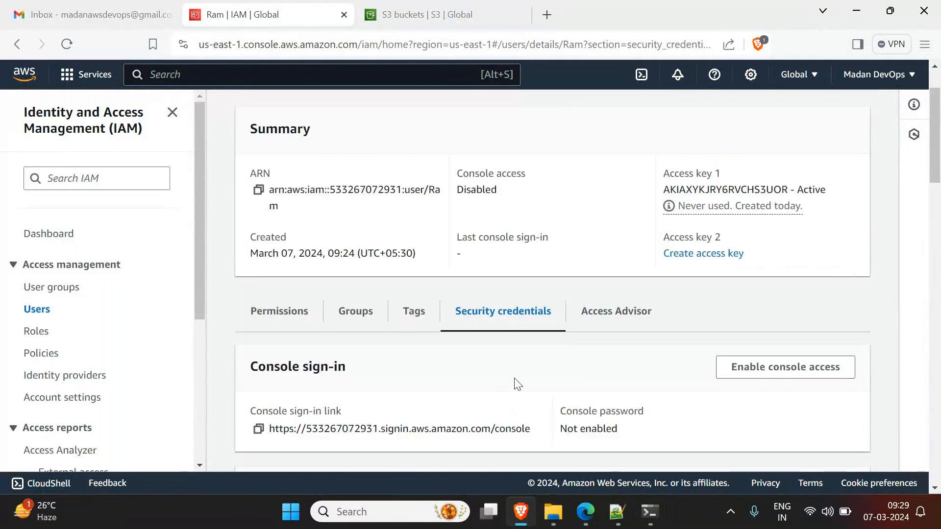
scroll(519, 384, down, 4)
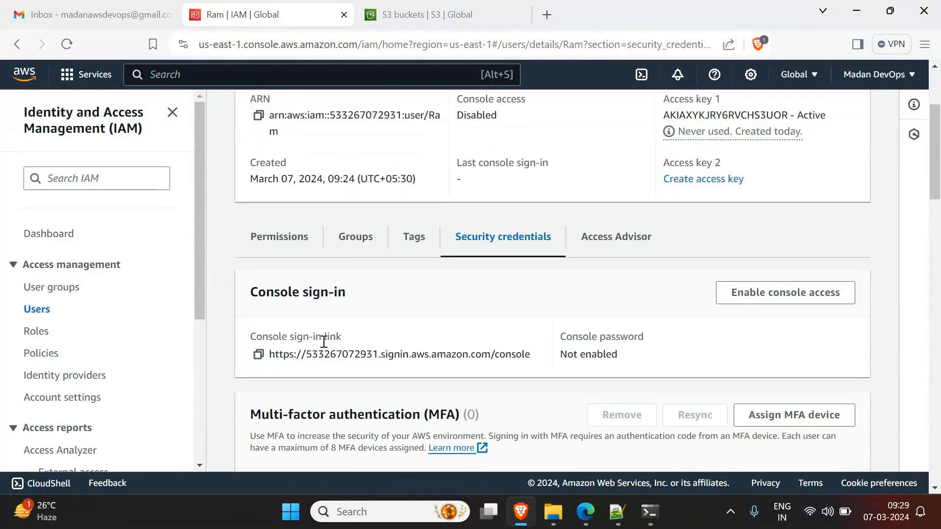
scroll(304, 220, up, 1)
Start adding permissions to the IAM user with the Attach policies directly option.
click(280, 163)
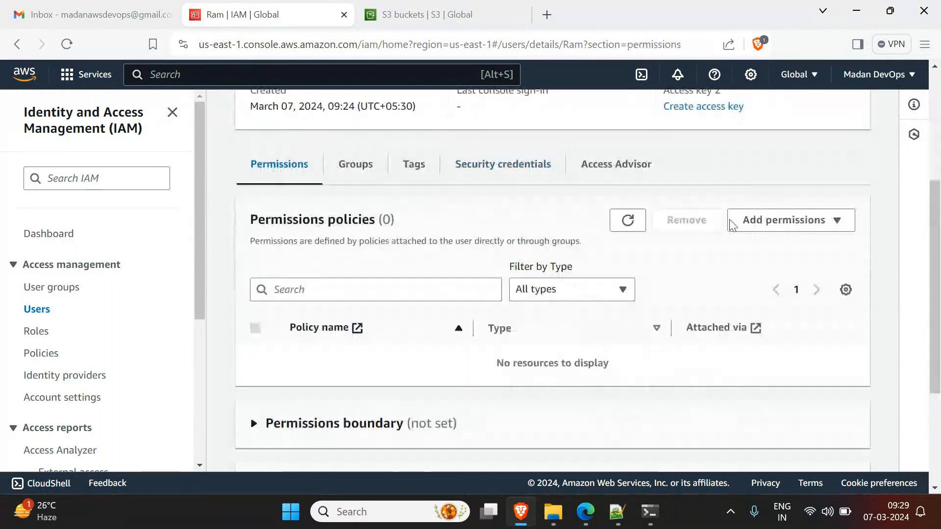
click(789, 220)
click(779, 245)
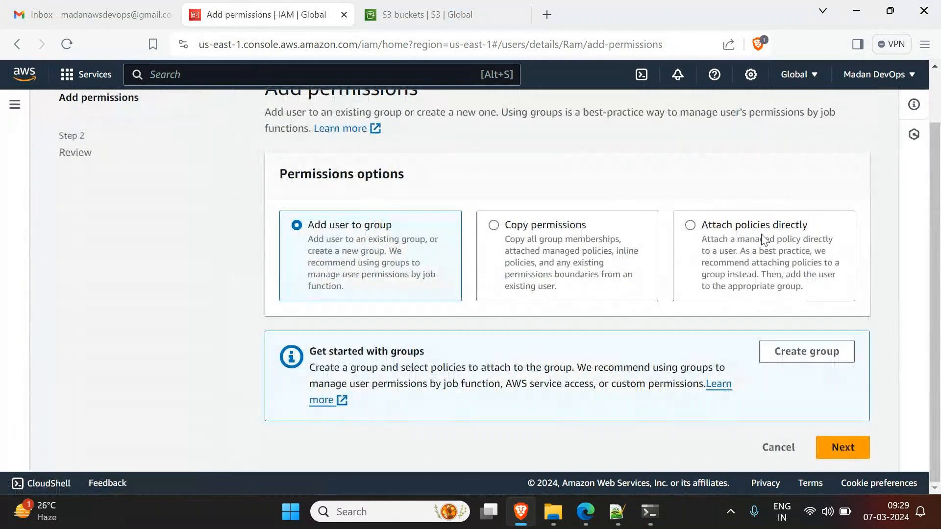
click(762, 239)
scroll(761, 237, down, 3)
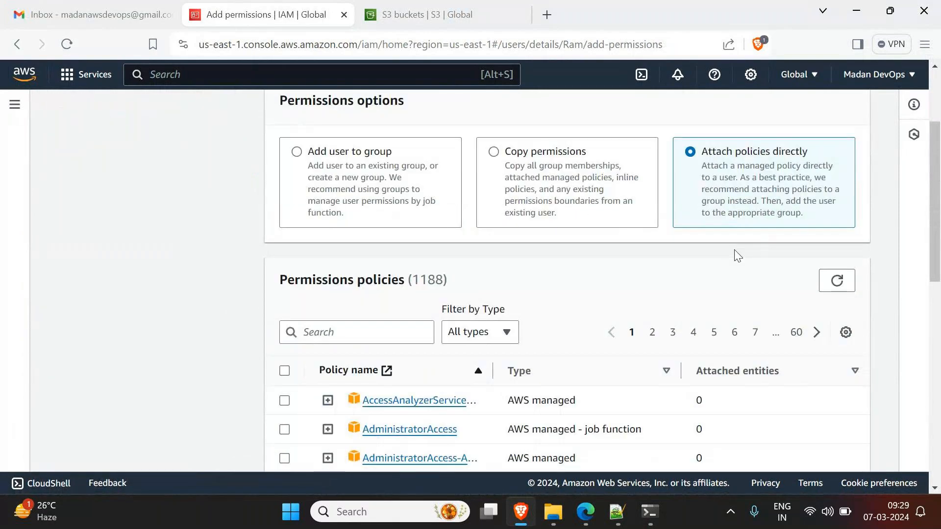
Search the policies for s3rea and attach AmazonS3ReadOnlyAccess to the IAM user.
click(381, 331)
text(s3r)
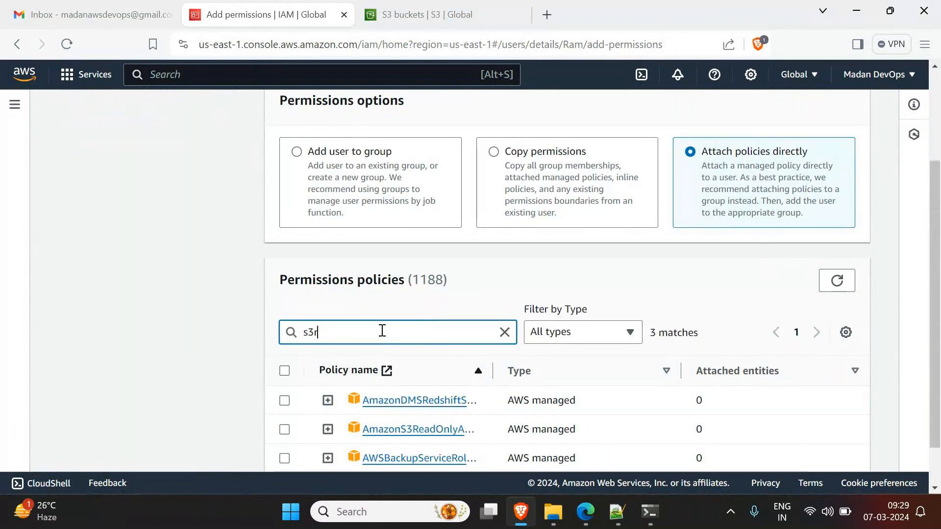
text(ea)
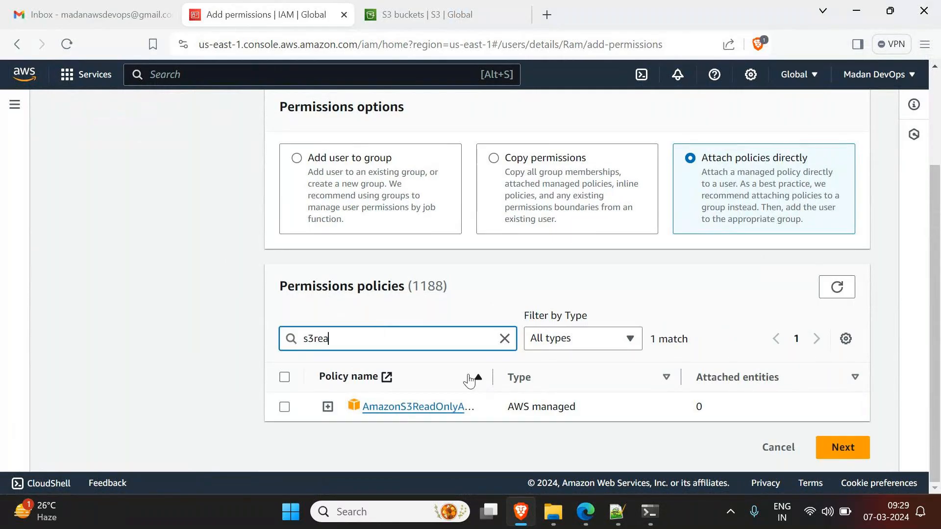
click(301, 408)
click(836, 452)
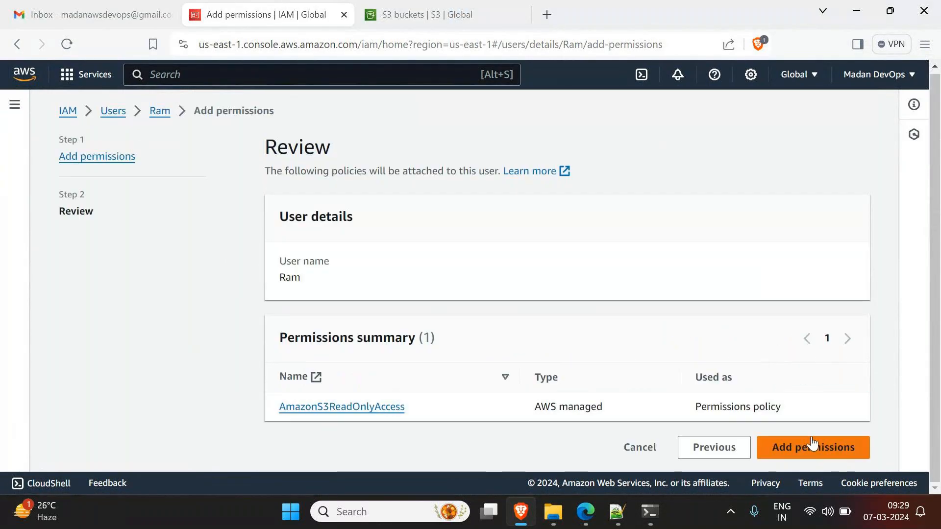
click(824, 451)
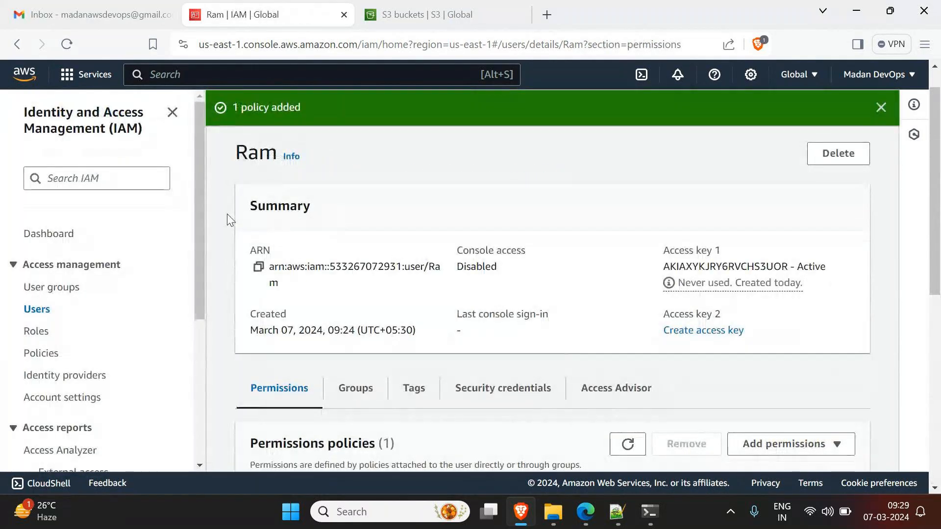
Switch to Command Prompt and try to create a bucket with aws s3 mb fedexdocuments7thmar.
click(652, 513)
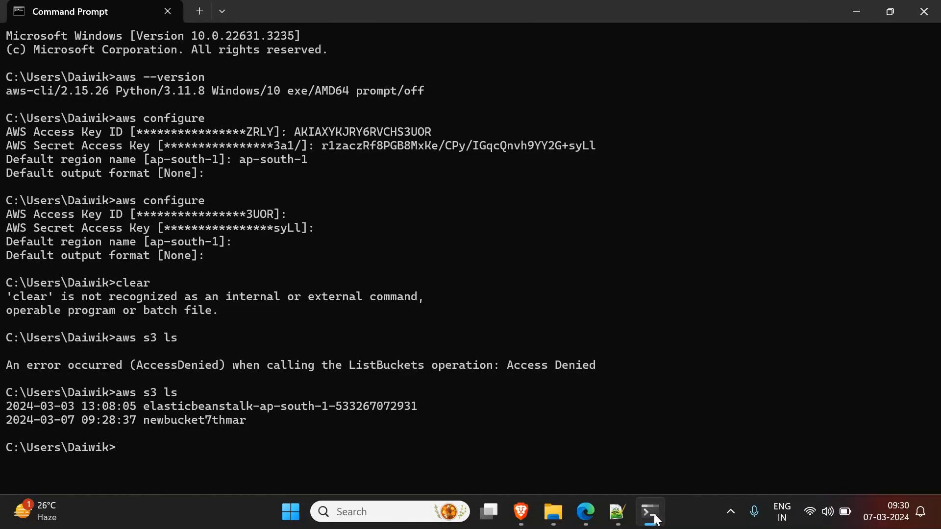
text(aws s3)
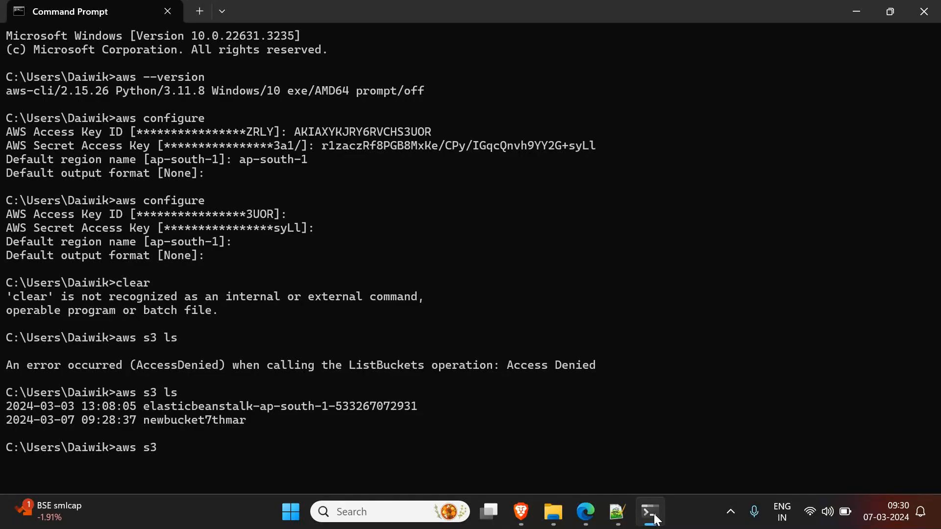
text( mb)
text(fedexdocuments7thmar)
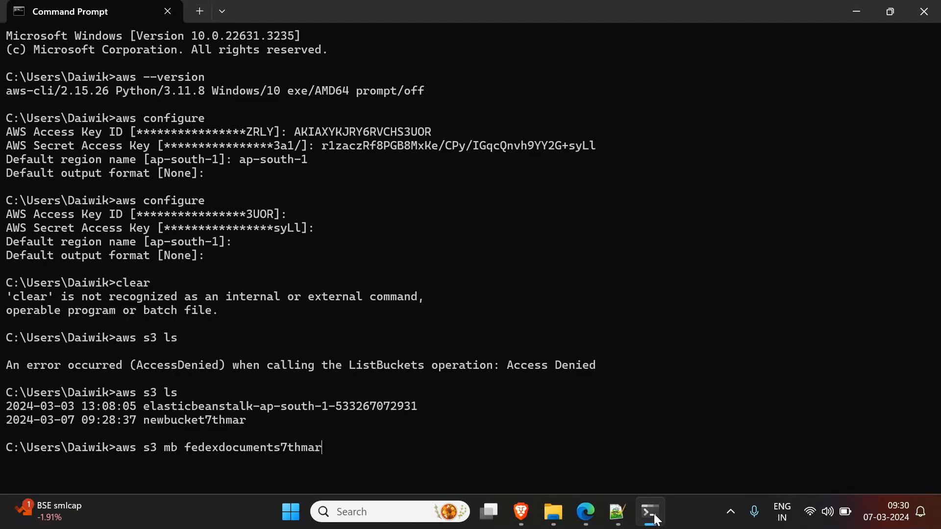
key(Return)
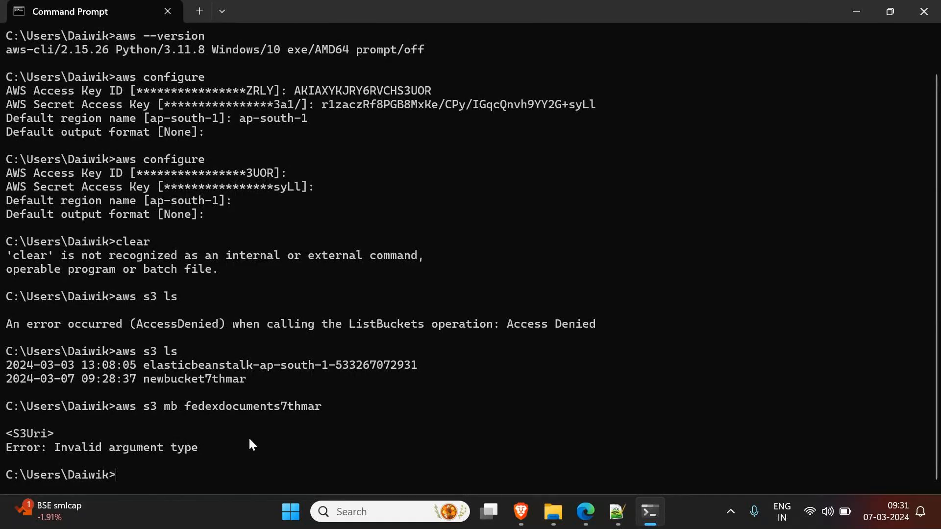
Add the s3:// prefix to the bucket name and run aws s3 mb s3://fedexdocuments7thmar.
key(Up)
key(Left)
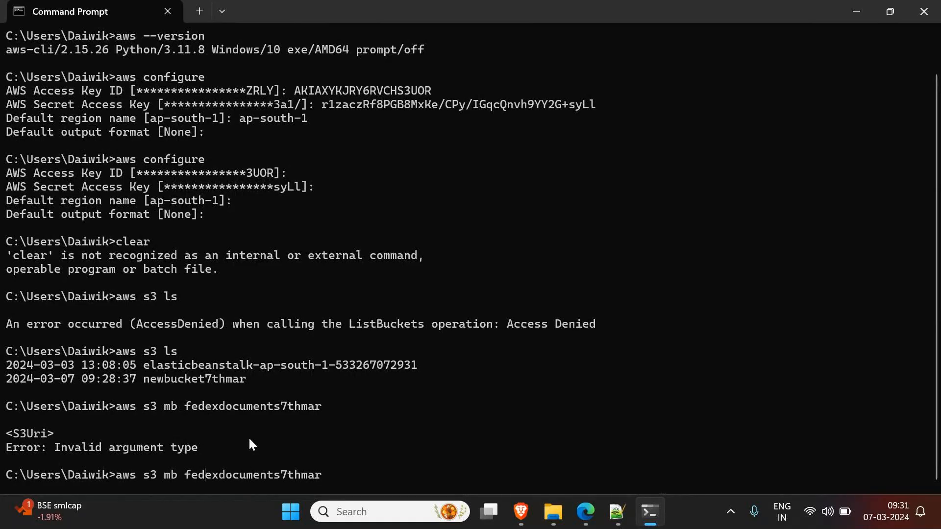
text(s3)
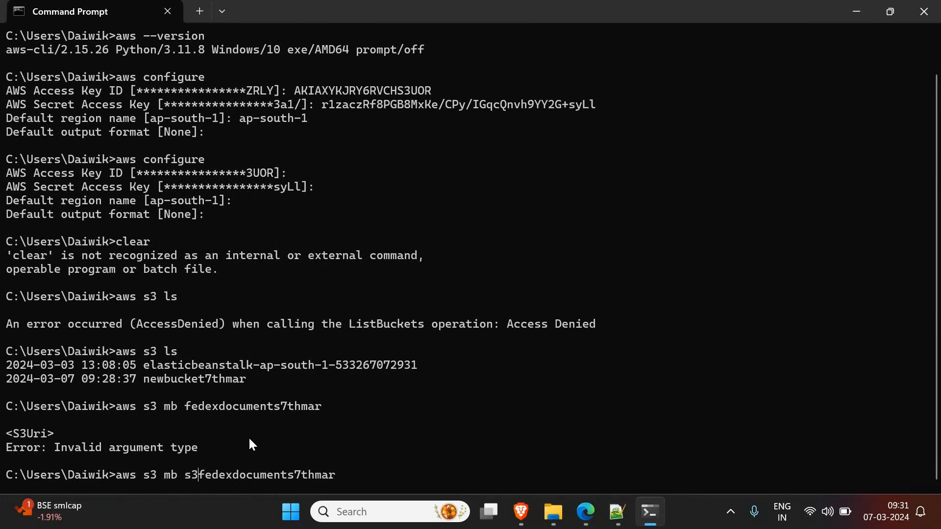
text(://)
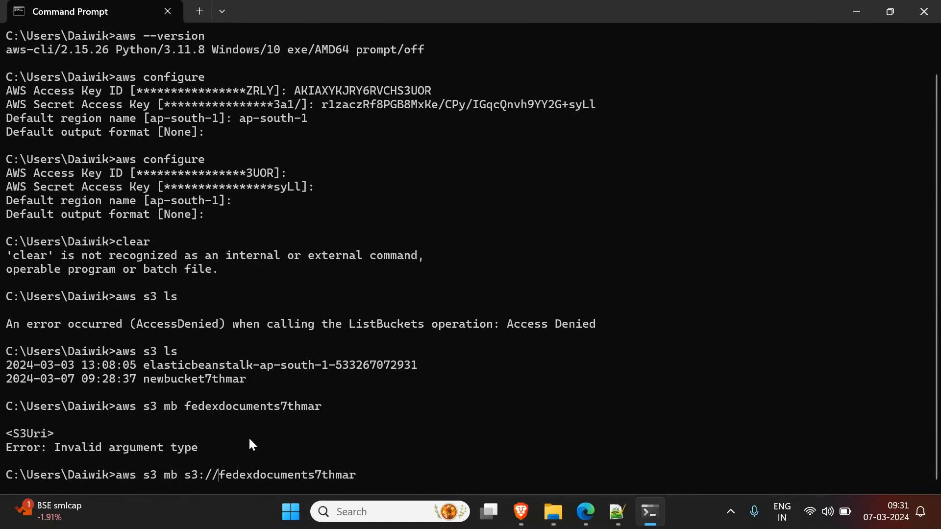
key(Return)
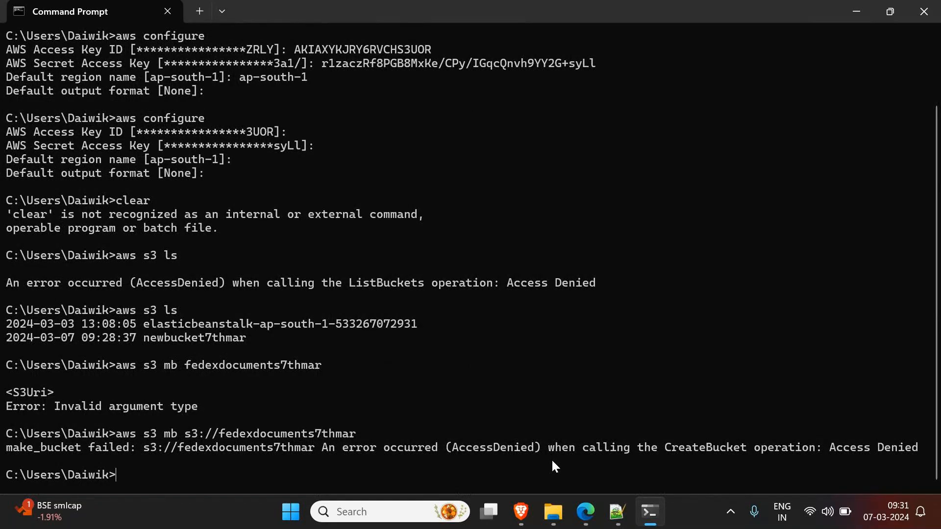
Switch to the browser and remove the AmazonS3ReadOnlyAccess policy from the IAM user.
key(alt+Tab)
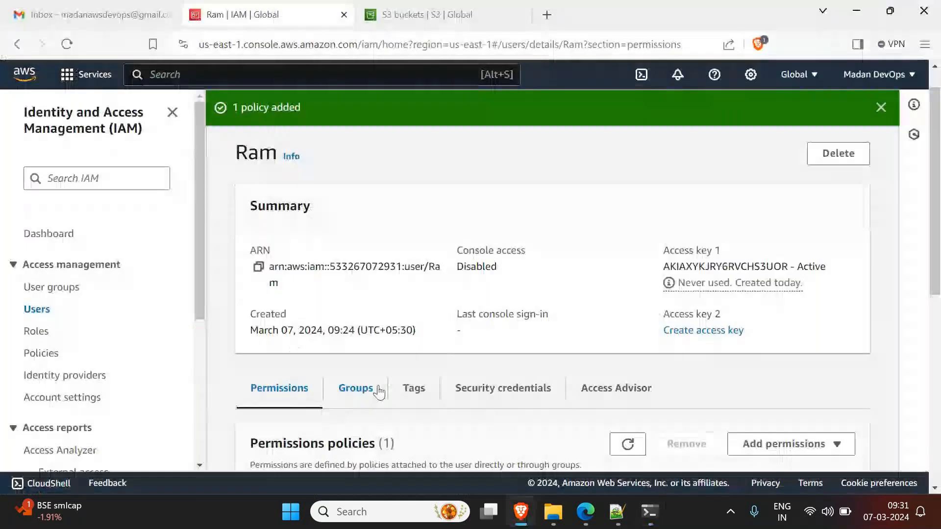
scroll(379, 392, down, 4)
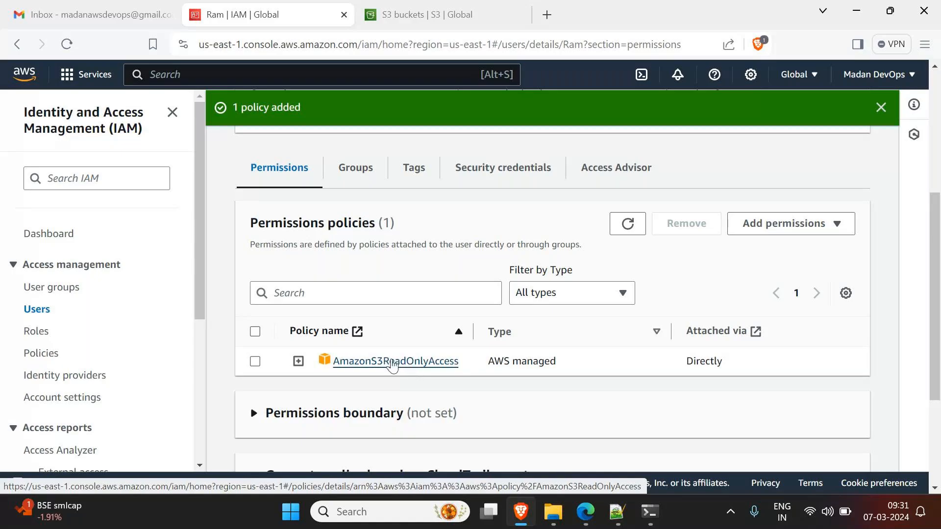
click(255, 362)
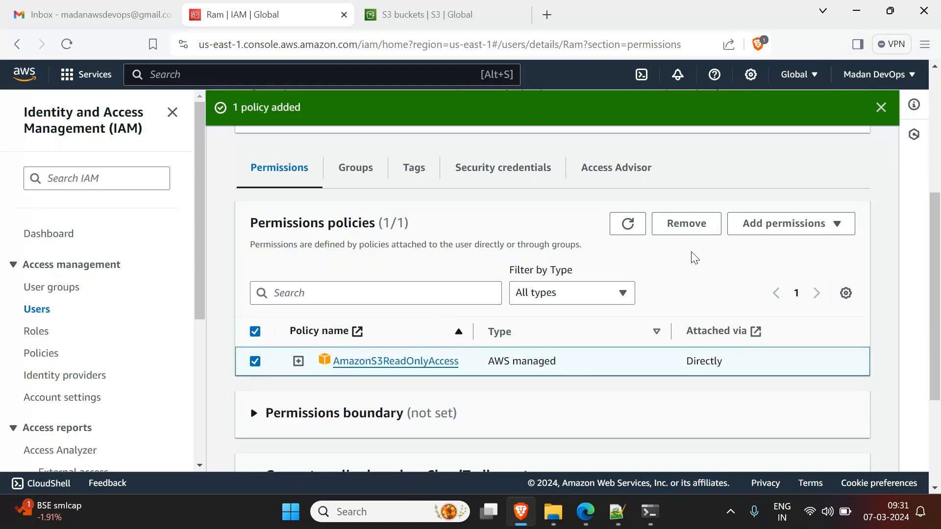
click(703, 224)
click(595, 332)
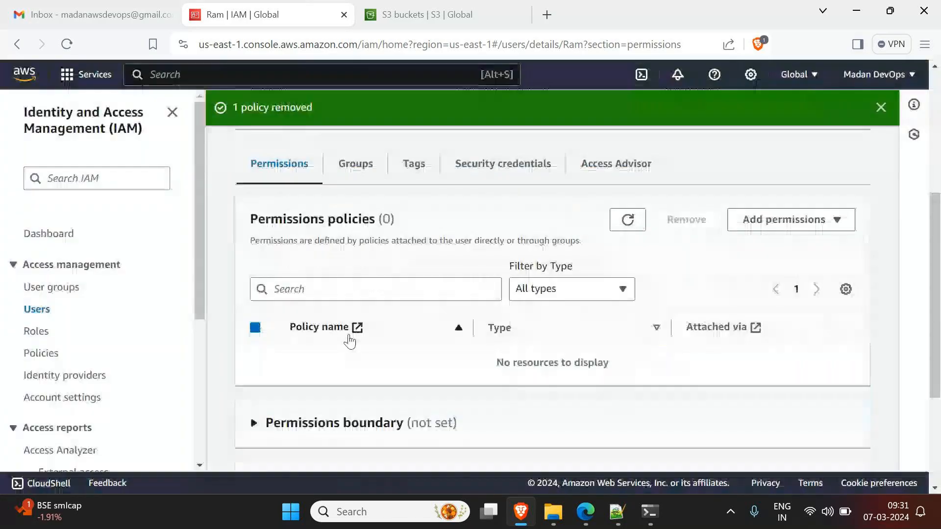
click(349, 293)
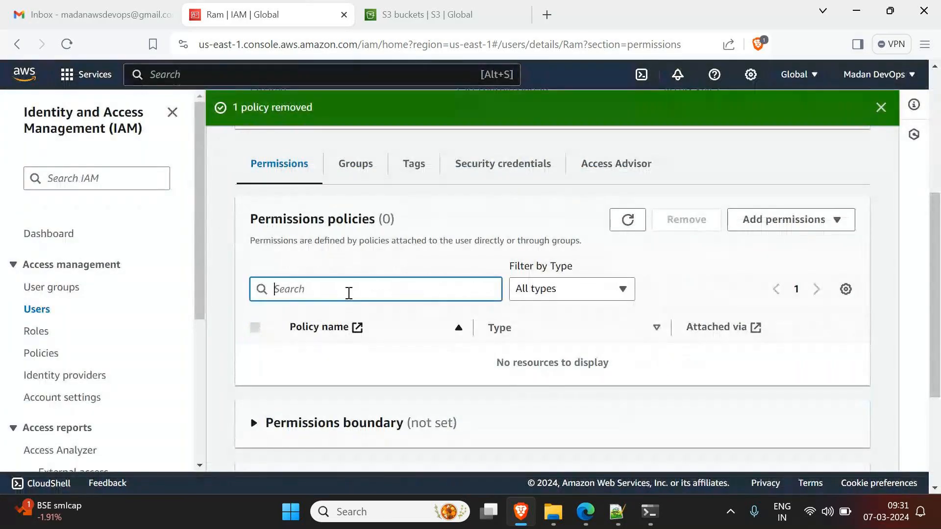
text(s3full)
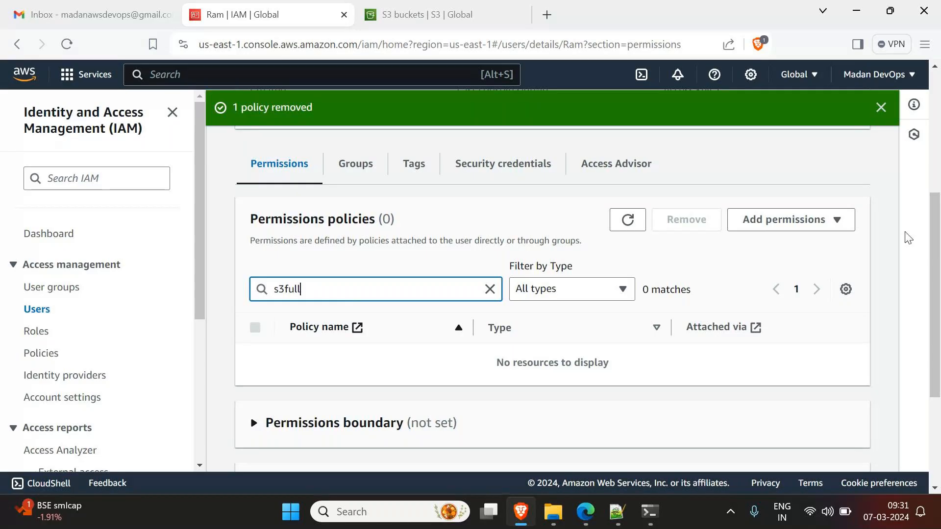
Start adding permissions to the IAM user with the Attach policies directly option.
click(791, 219)
click(761, 251)
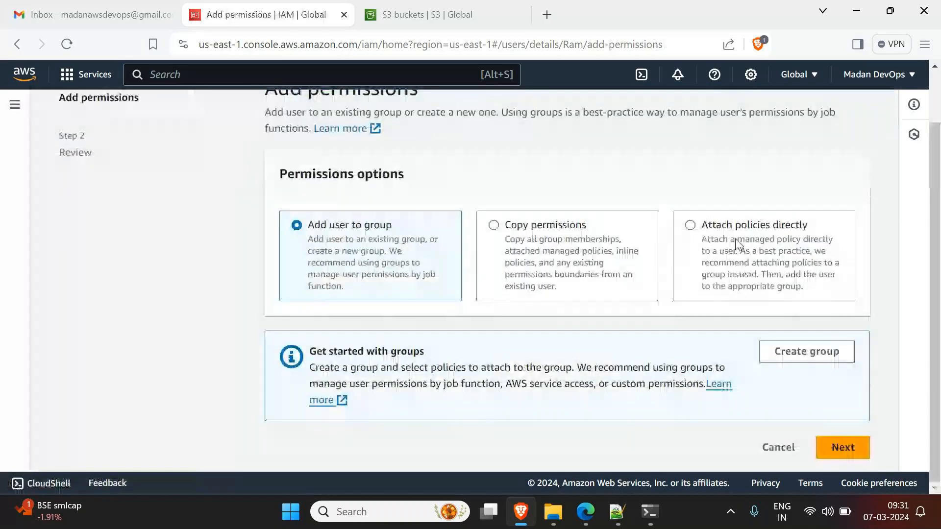
click(735, 238)
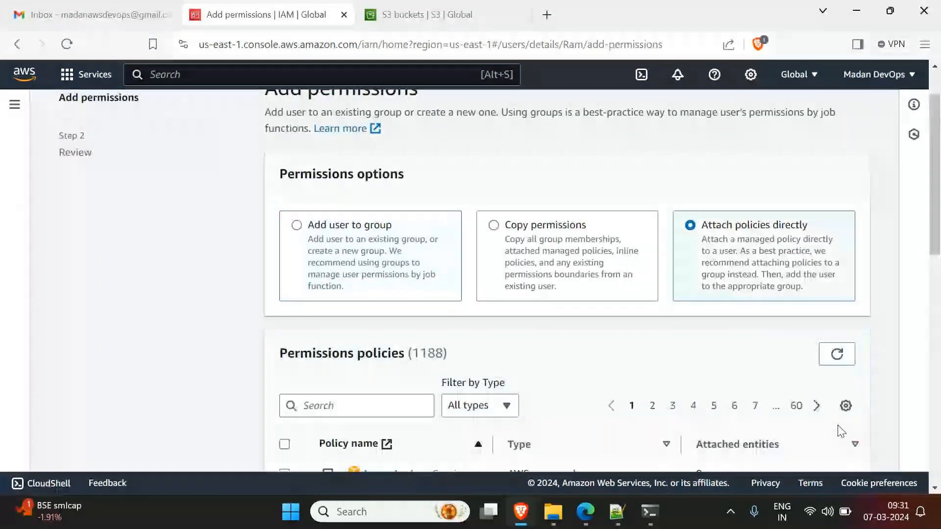
scroll(794, 374, down, 5)
scroll(626, 339, up, 5)
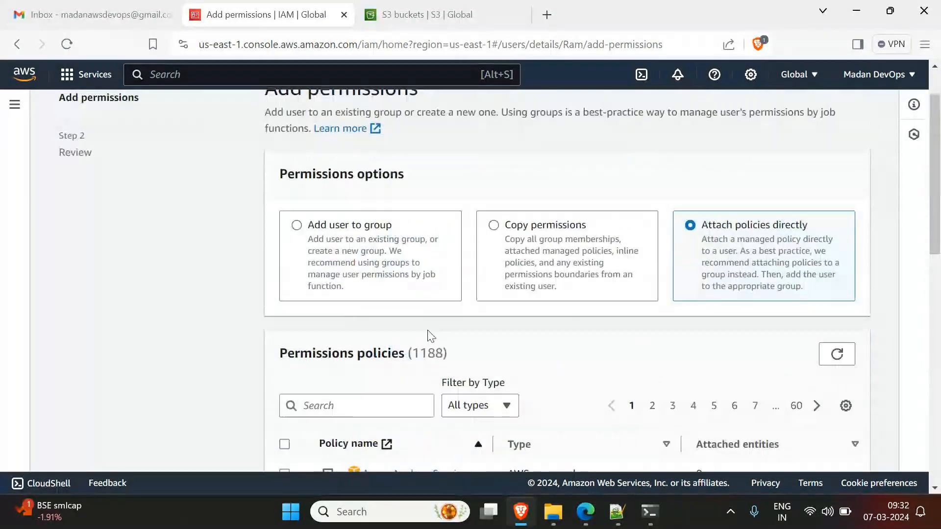
Search the policies for s3full and attach AmazonS3FullAccess to the IAM user.
click(358, 403)
text(s3)
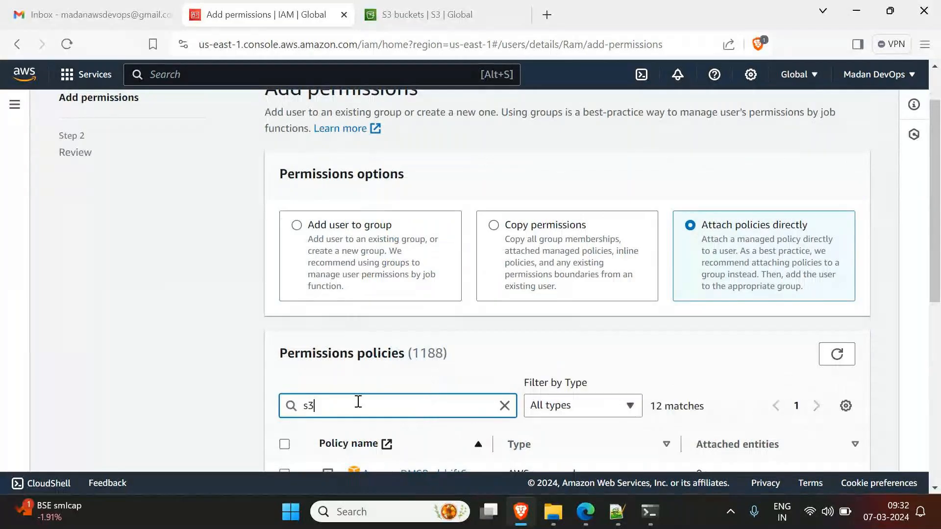
text(full)
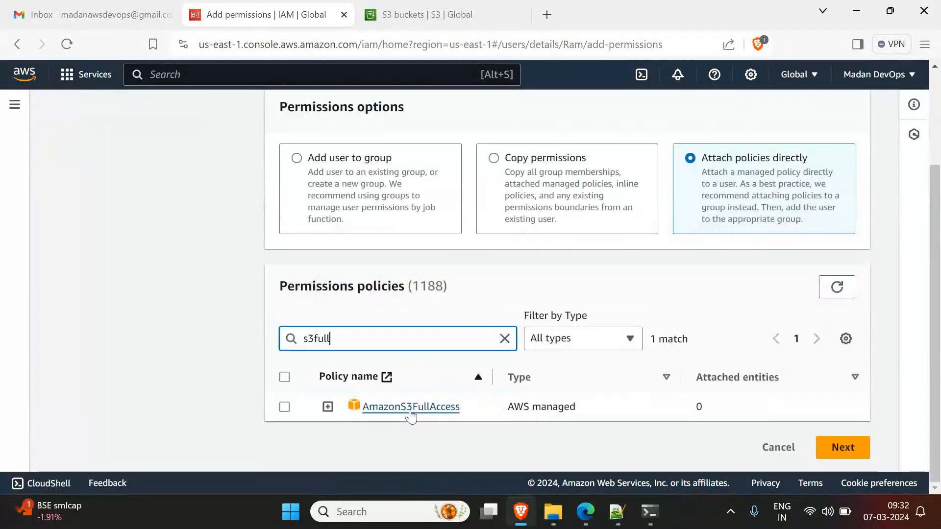
click(285, 410)
click(843, 448)
click(832, 453)
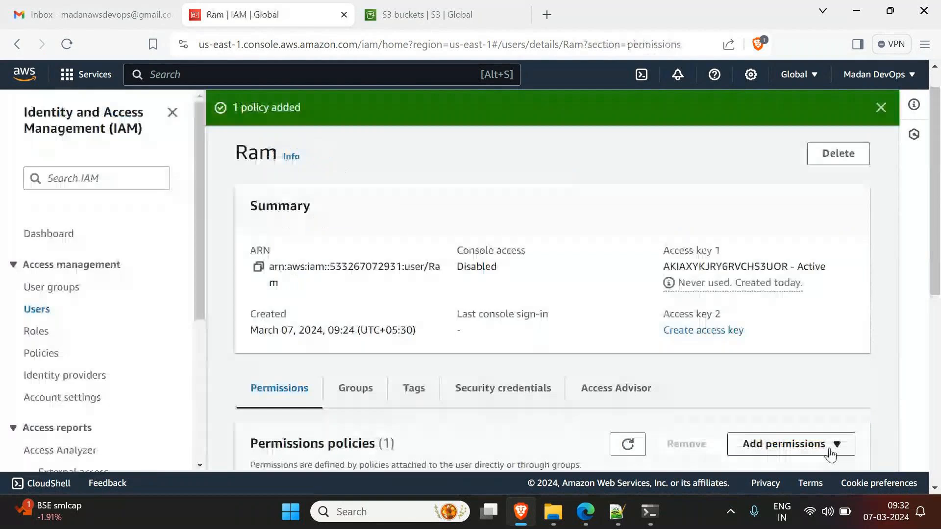
scroll(576, 366, down, 1)
scroll(577, 366, down, 5)
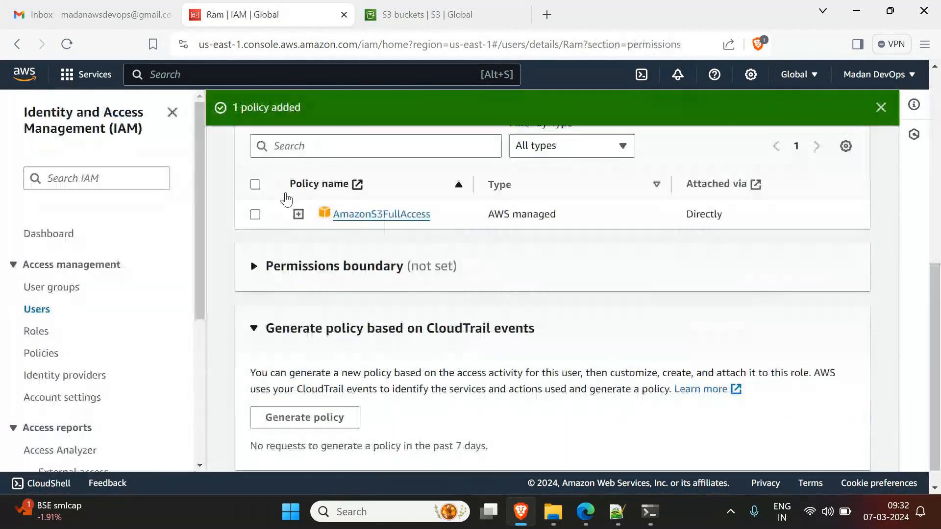
Switch to Command Prompt and rerun aws s3 mb s3://fedexdocuments7thmar.
click(647, 512)
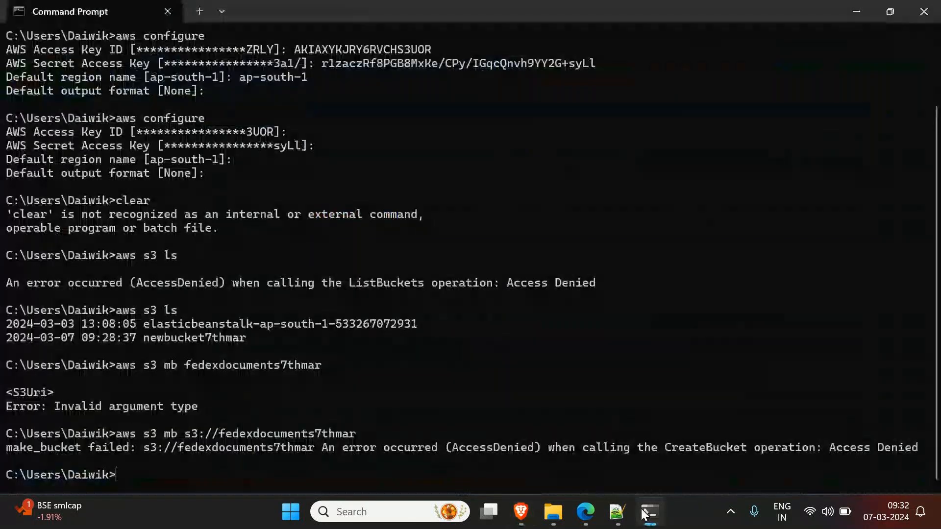
key(Up)
key(Return)
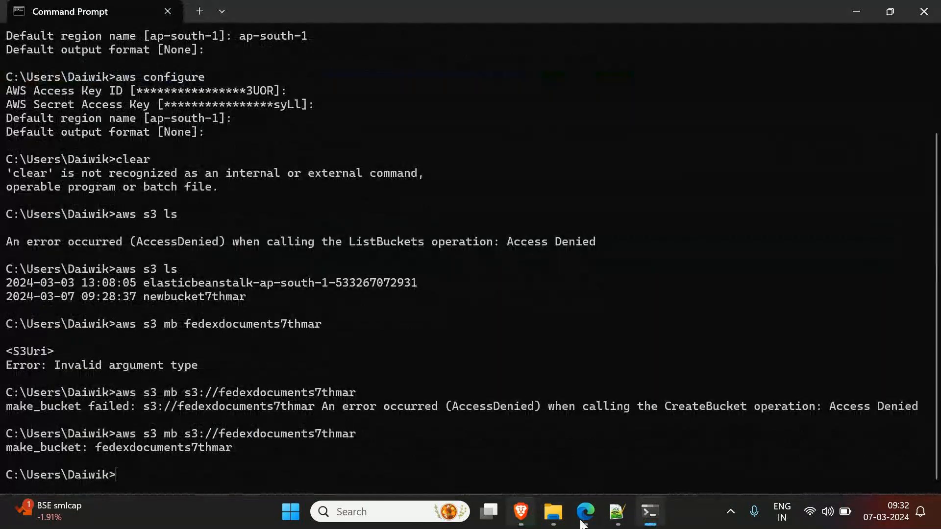
Return to the S3 console in the browser and refresh the general purpose buckets list to check for fedexdocuments7thmar.
mouse_move(586, 513)
click(424, 426)
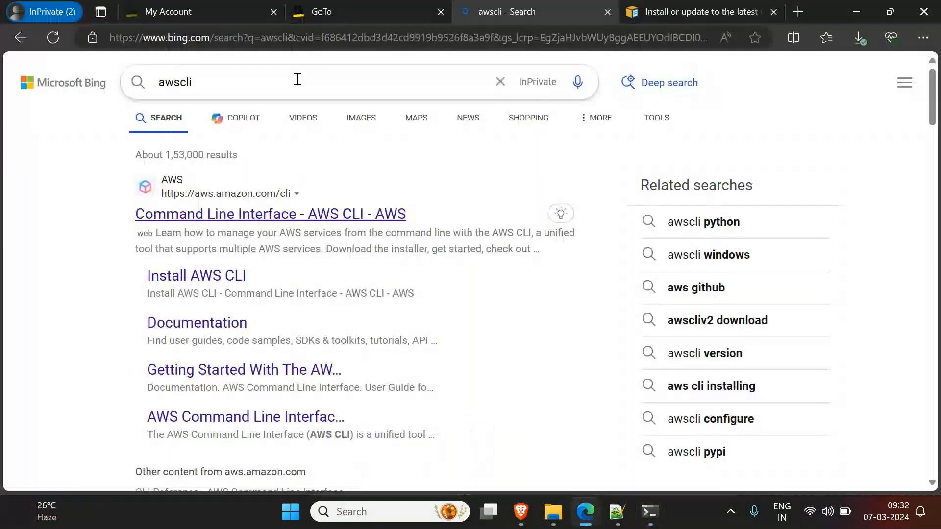
click(521, 511)
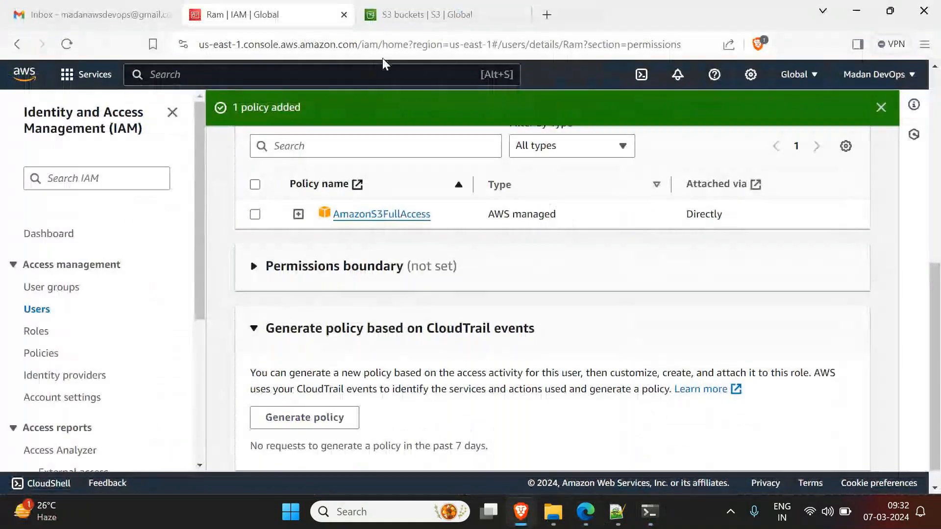
click(445, 16)
scroll(441, 177, down, 3)
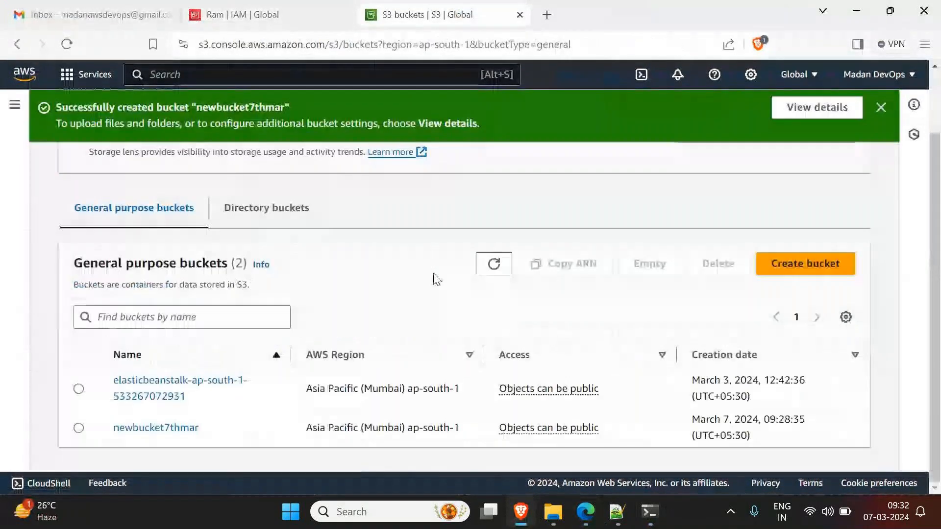
scroll(645, 255, up, 2)
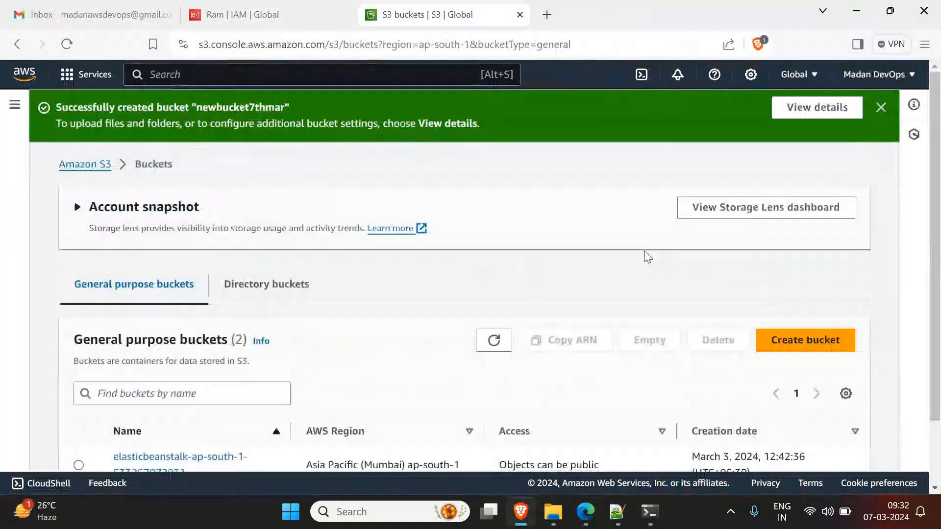
scroll(630, 279, down, 3)
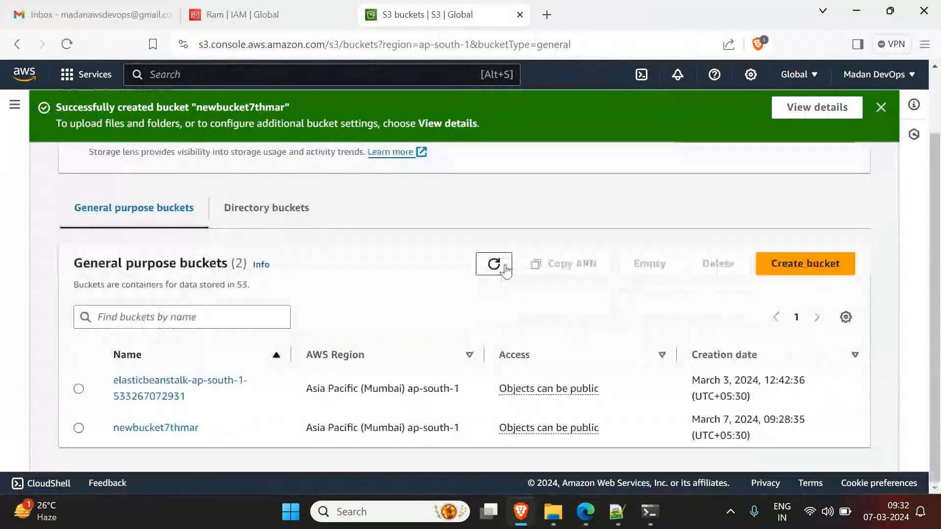
click(495, 266)
scroll(499, 269, down, 3)
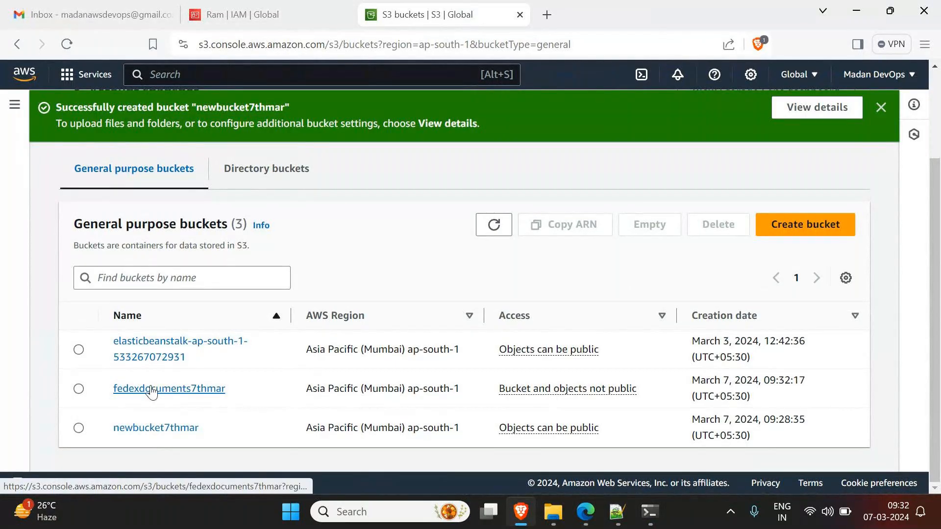
click(650, 514)
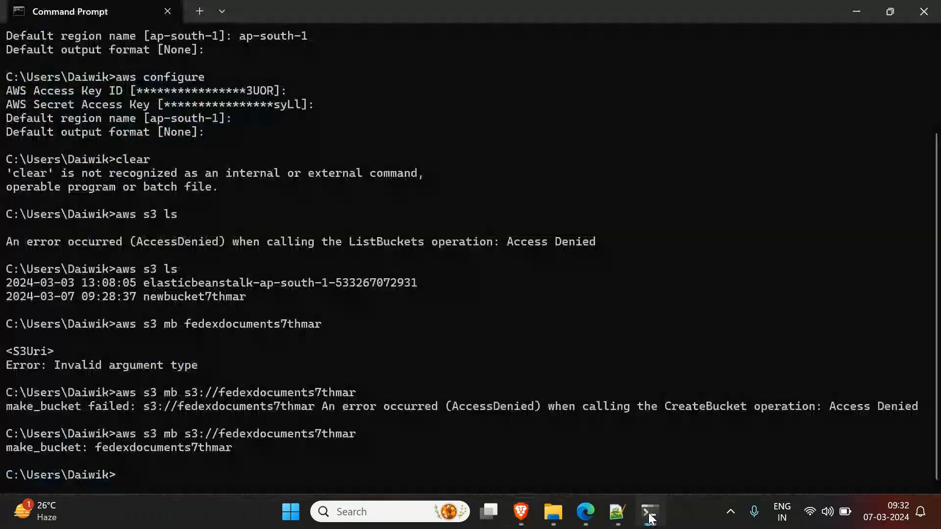
click(863, 16)
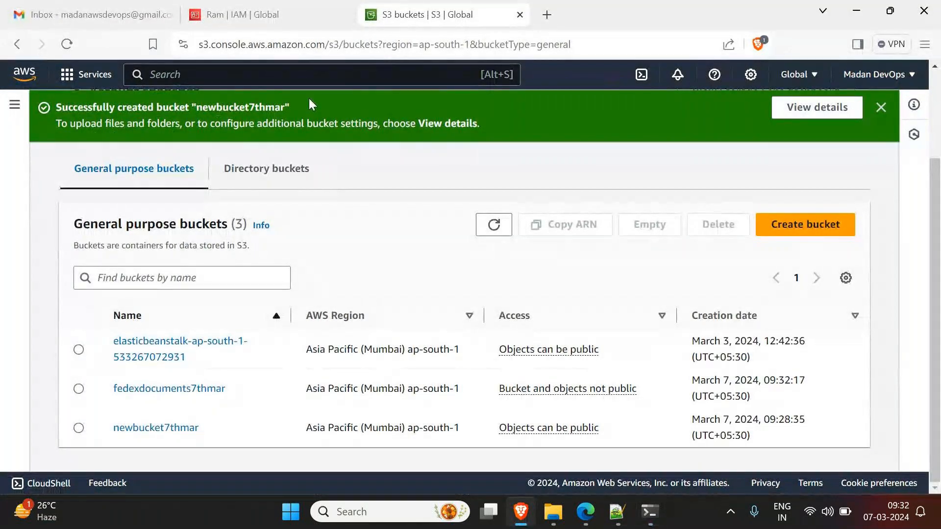
Search the console for ec2, open the EC2 instances list and start launching a new instance.
click(319, 68)
text(ec2)
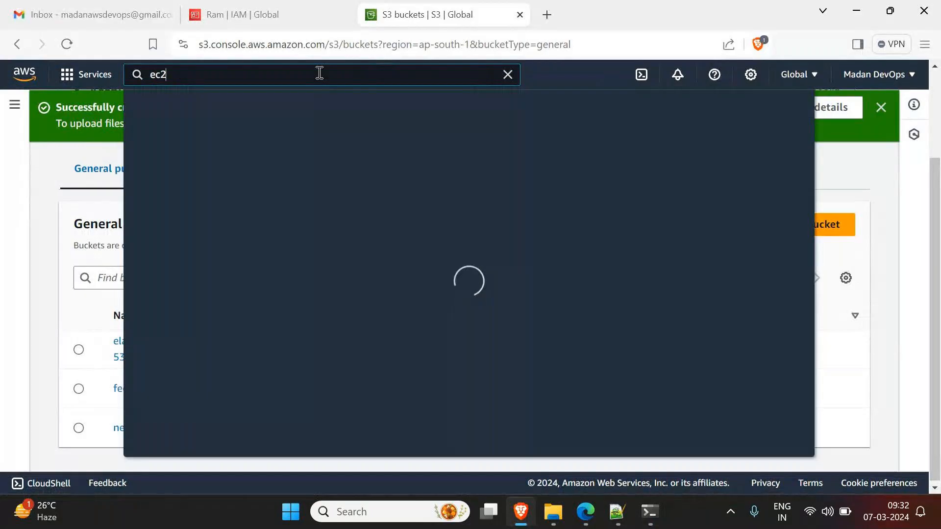
click(368, 190)
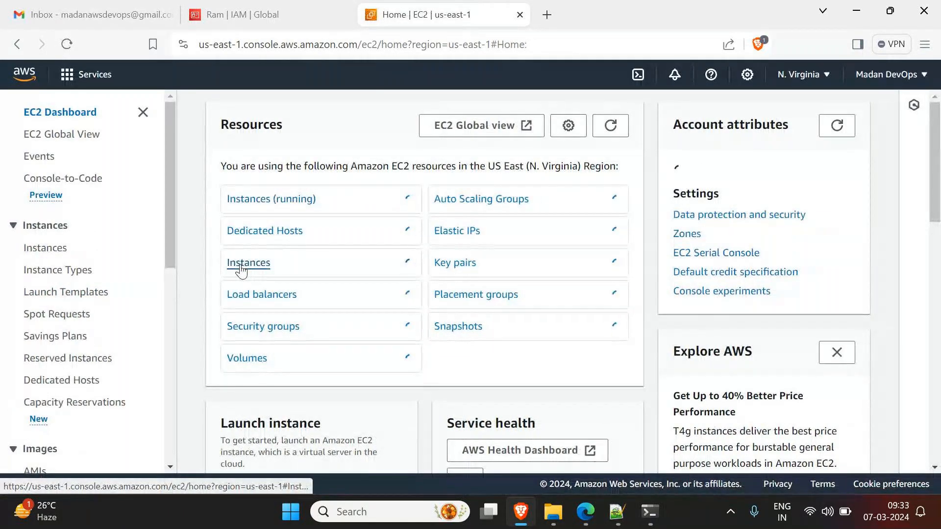
click(242, 269)
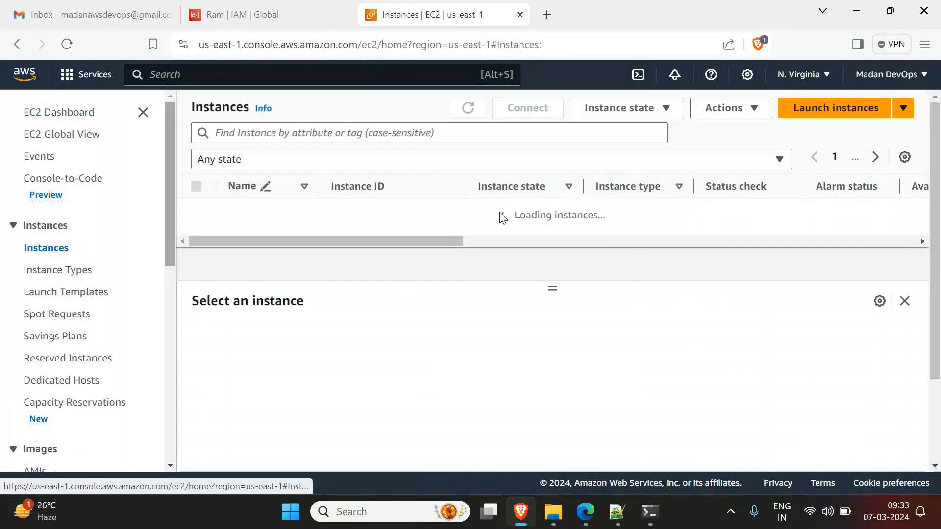
click(839, 112)
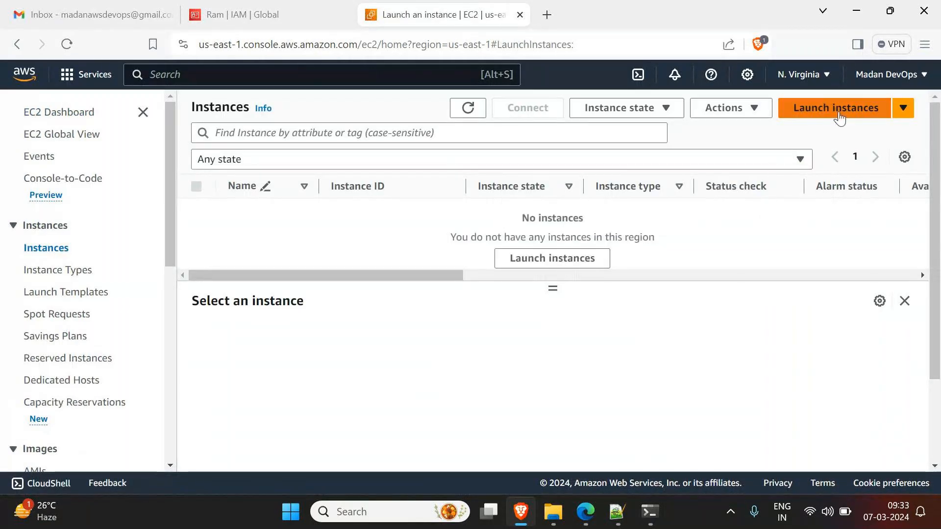
click(227, 314)
text(ser)
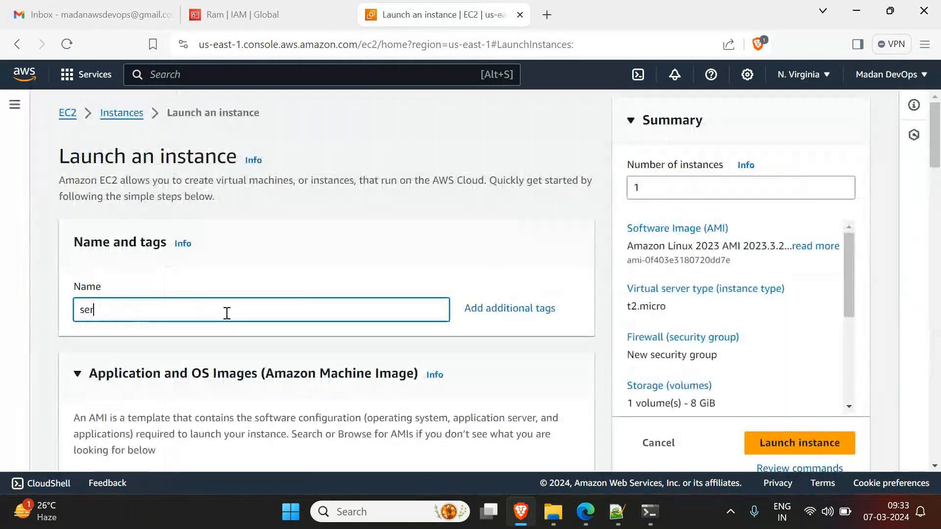
text(ver1)
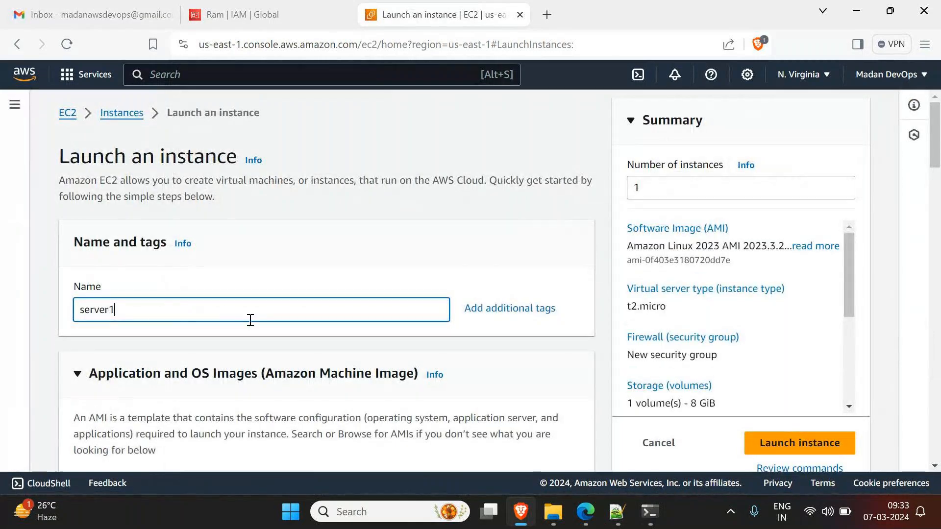
scroll(284, 406, down, 10)
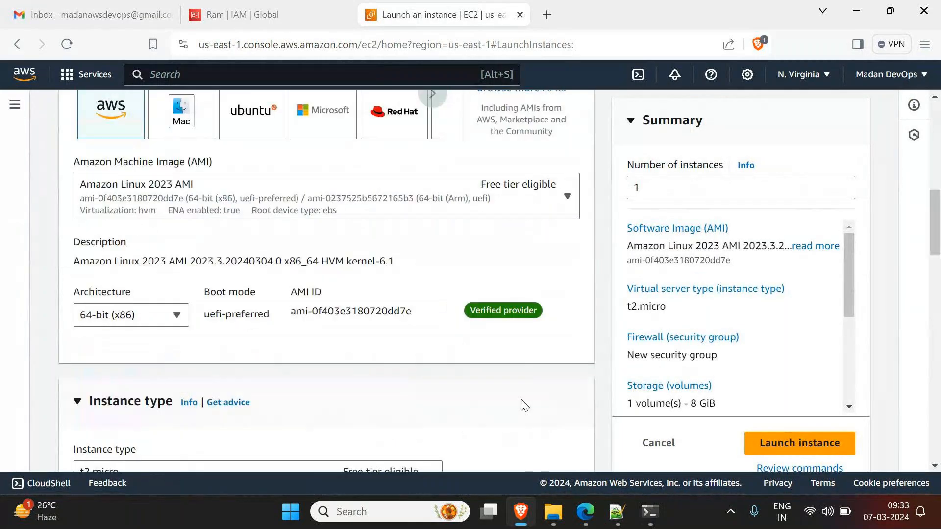
scroll(332, 405, down, 9)
click(254, 290)
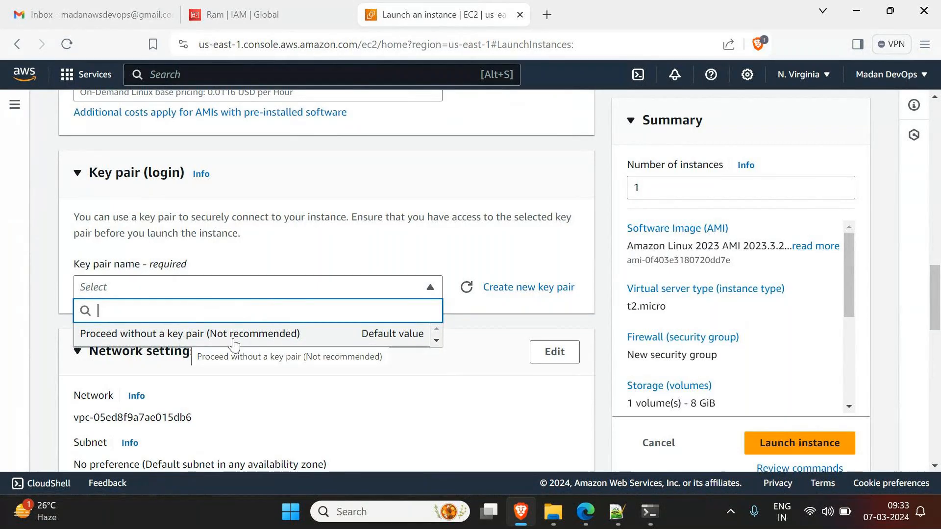
Switch the region to Asia Pacific (Mumbai) and enter server as the new instance's name.
click(799, 87)
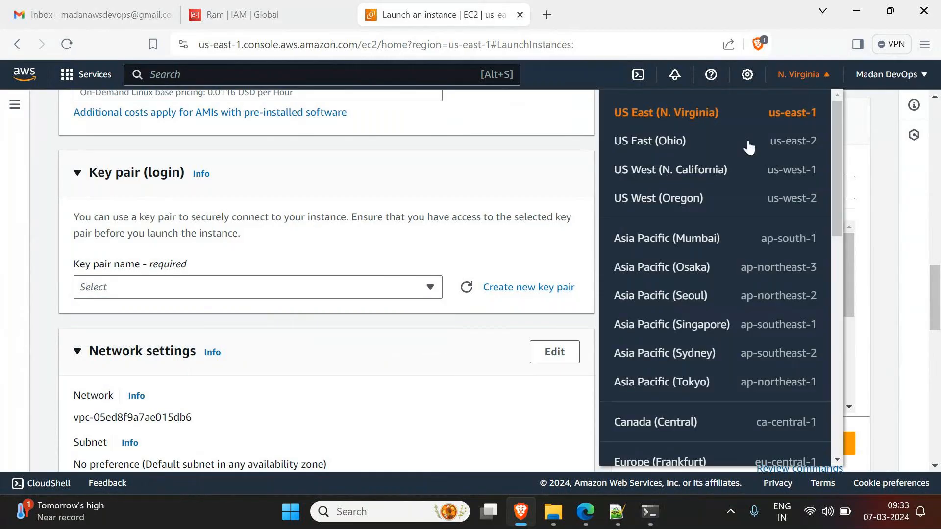
click(703, 240)
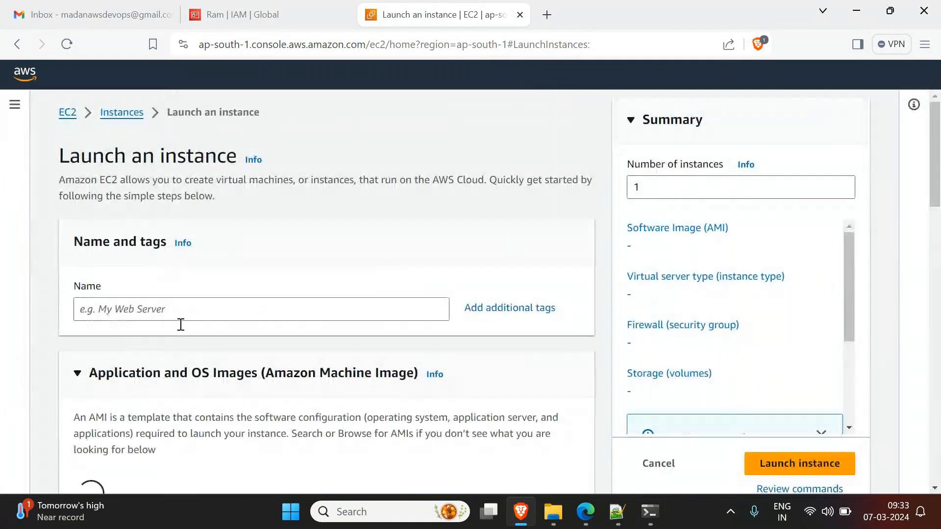
click(307, 315)
text(server)
scroll(314, 328, down, 10)
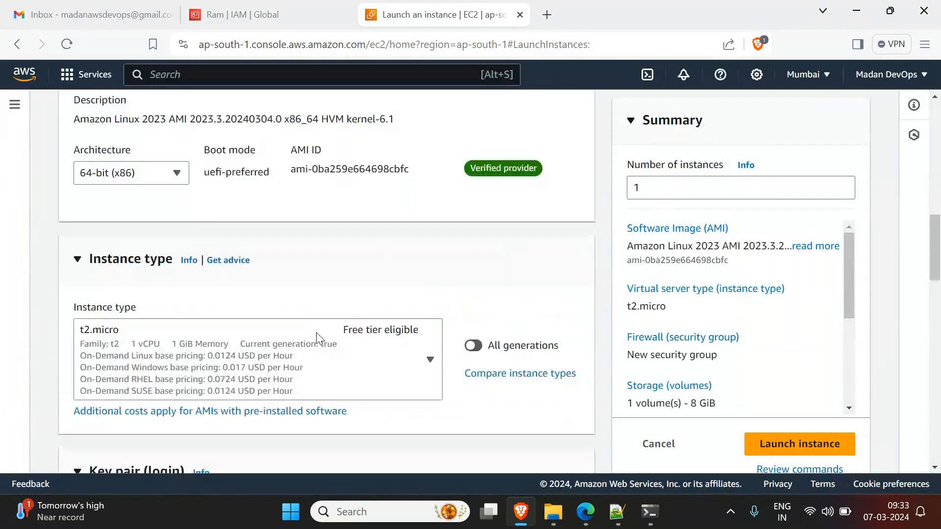
scroll(317, 336, up, 6)
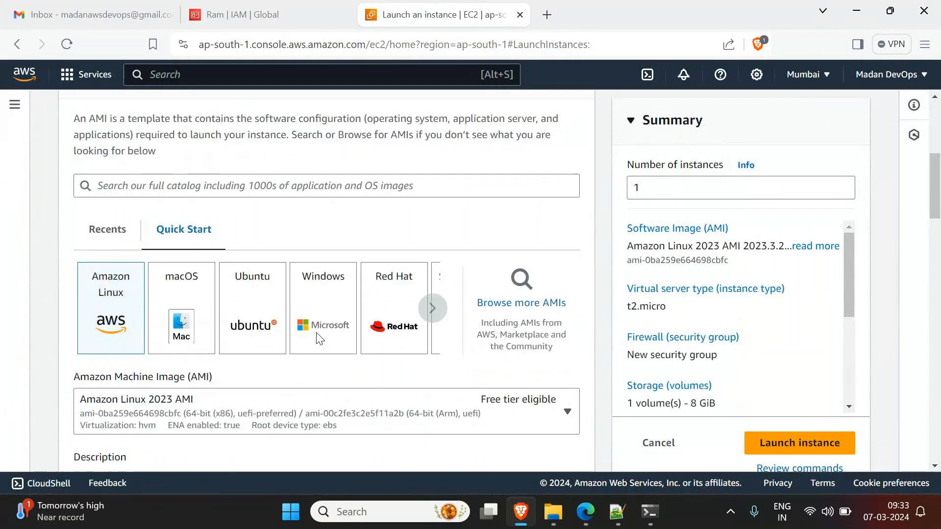
Review the launch settings and launch the server instance with the Amazon Linux 2023 AMI, t2.micro type and KeyPair3 key pair.
scroll(317, 336, down, 5)
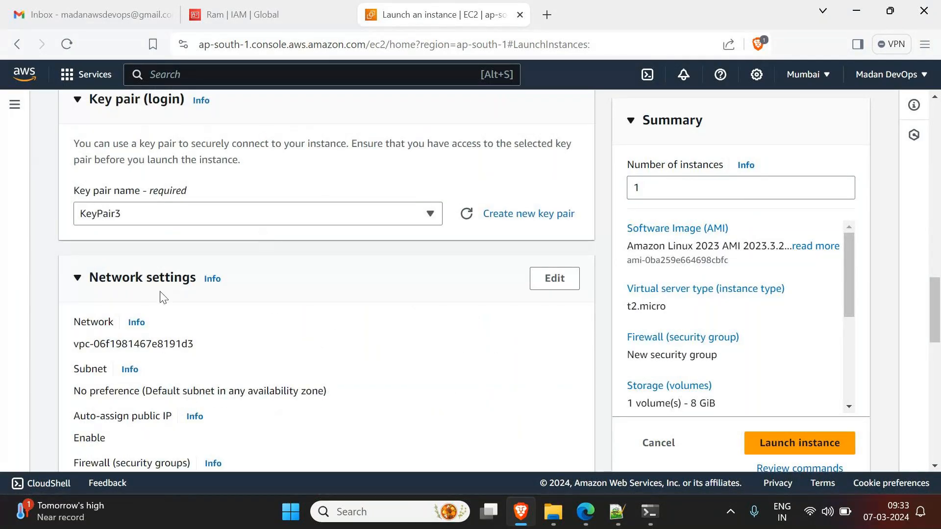
scroll(202, 314, down, 1)
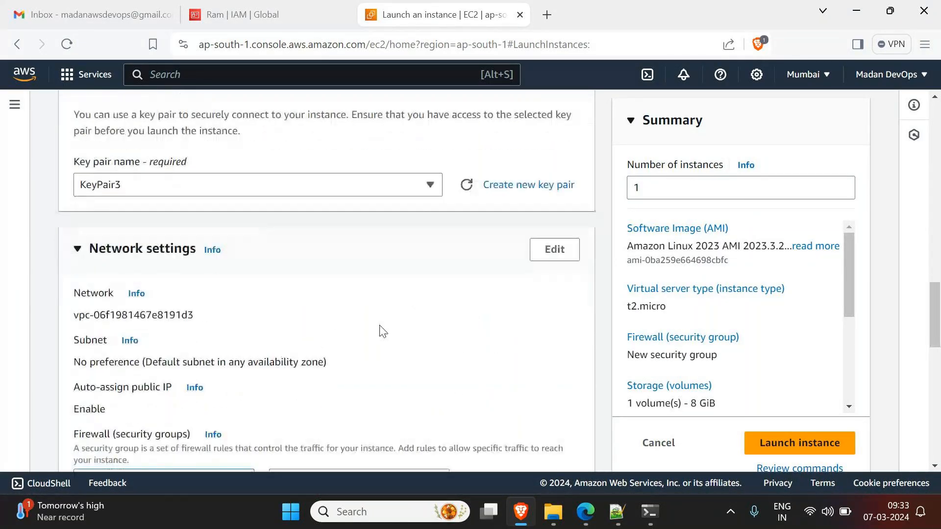
scroll(383, 332, down, 8)
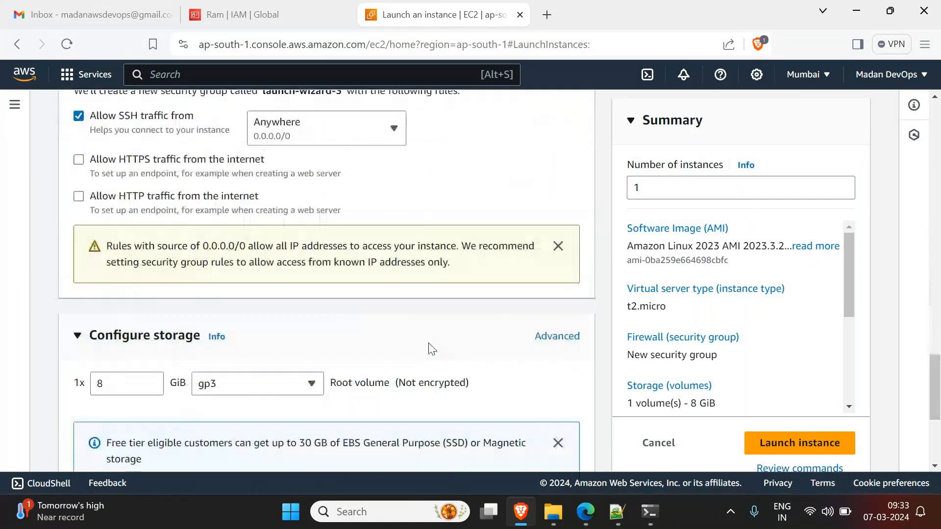
scroll(539, 382, down, 1)
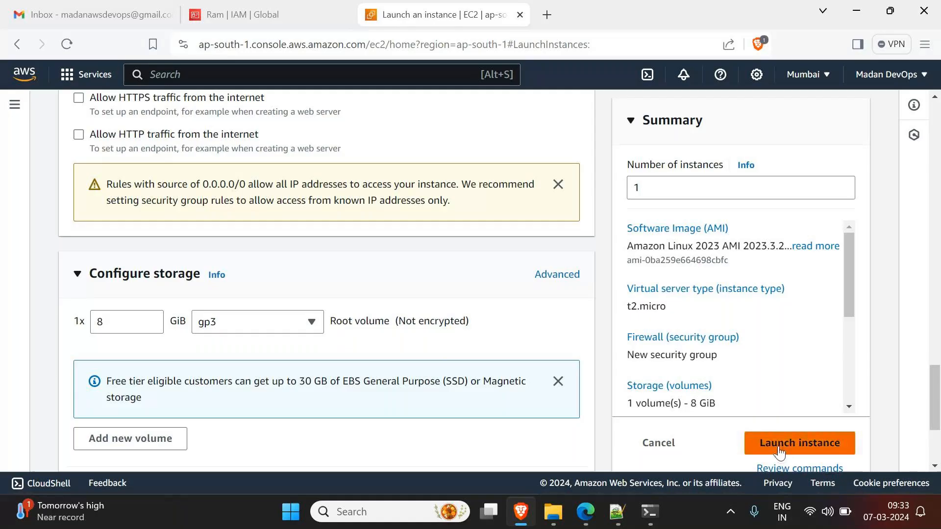
click(780, 446)
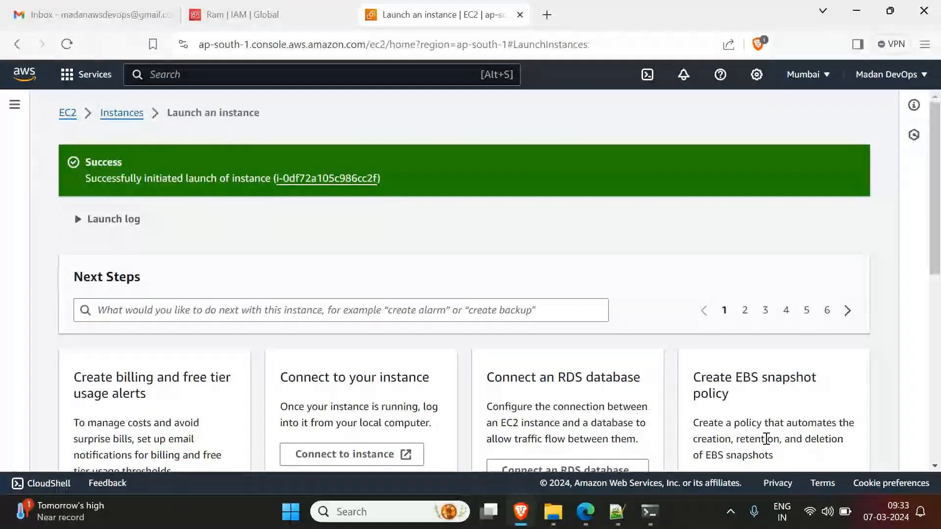
Open the newly launched instance in the EC2 instances list and refresh the list to check its state.
click(351, 180)
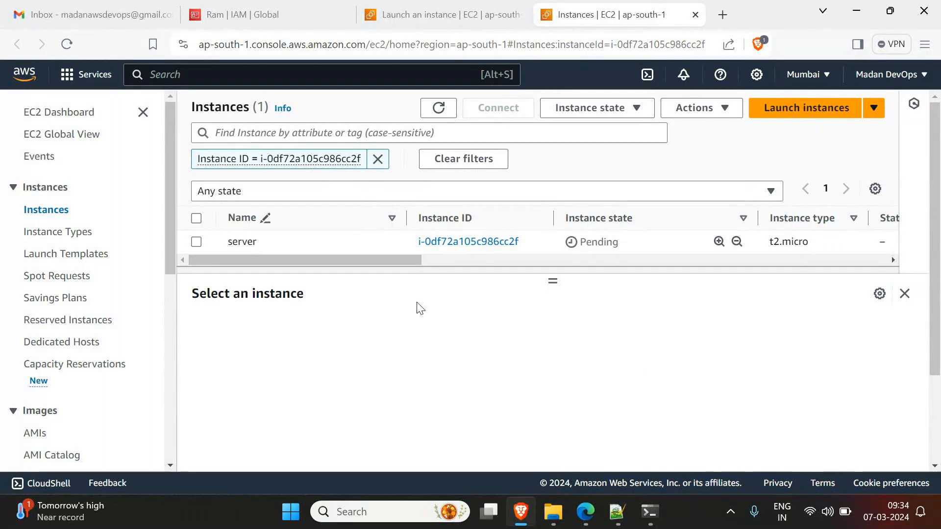
click(437, 112)
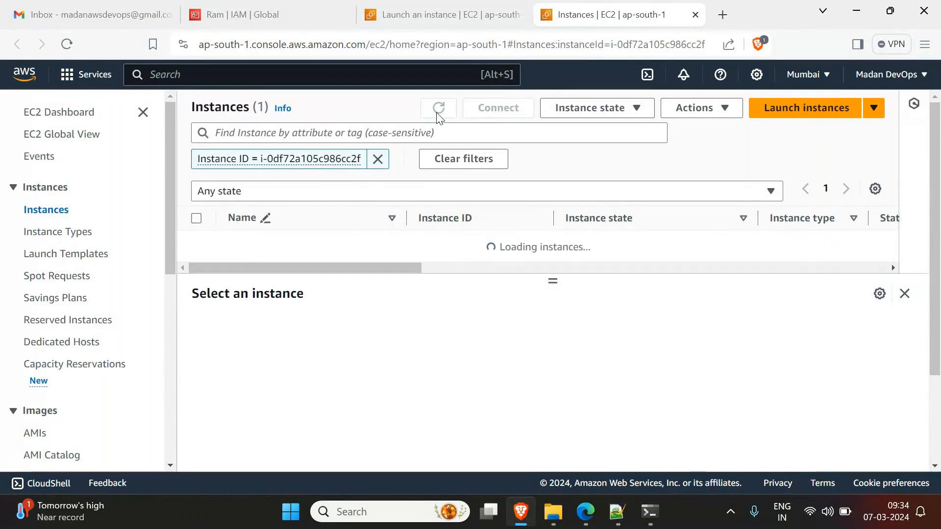
click(438, 115)
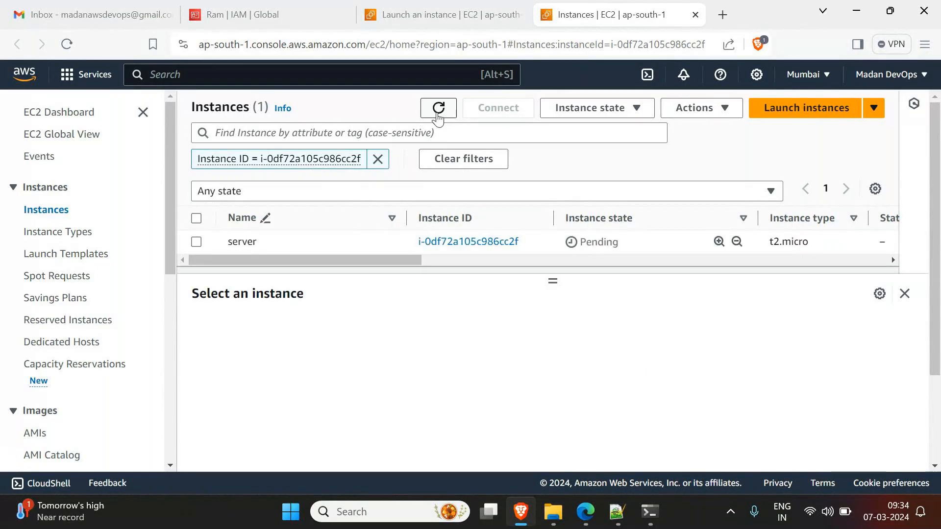
click(439, 117)
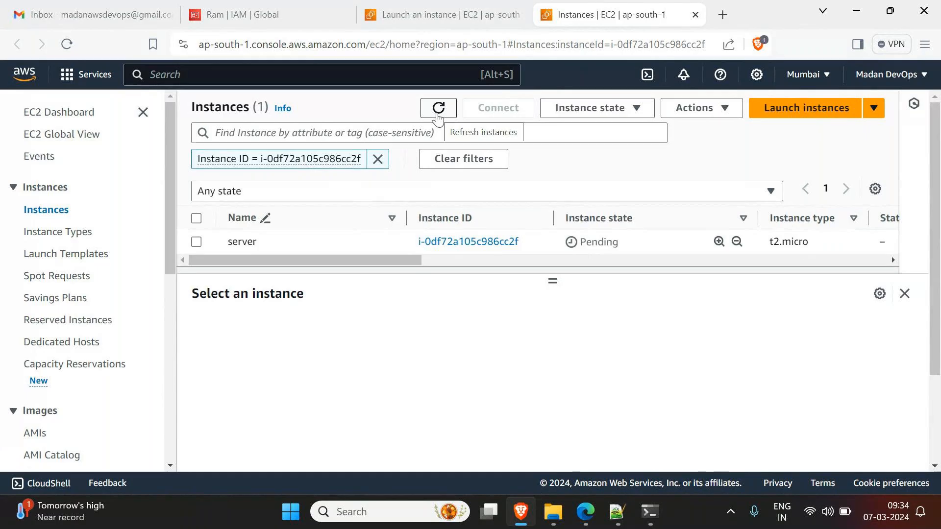
click(438, 116)
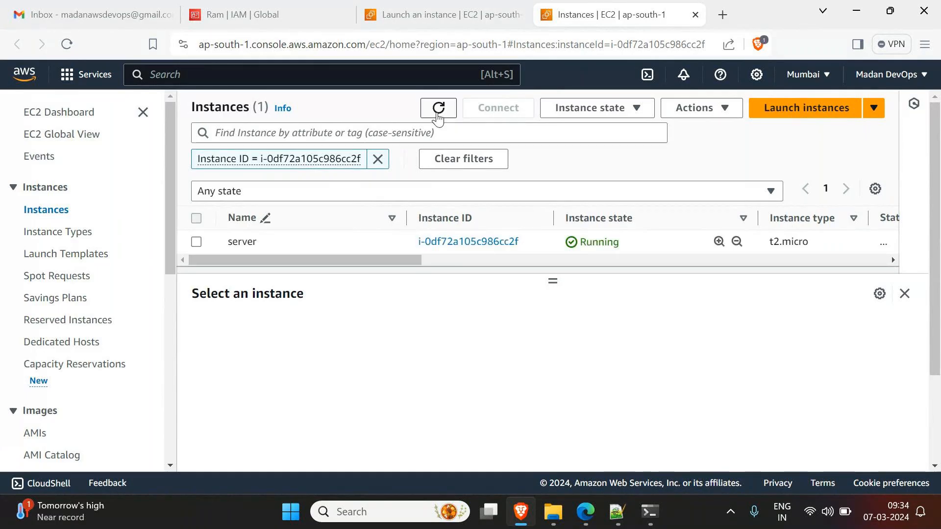
Switch to Command Prompt and run aws ec2 describe-instances.
mouse_move(662, 523)
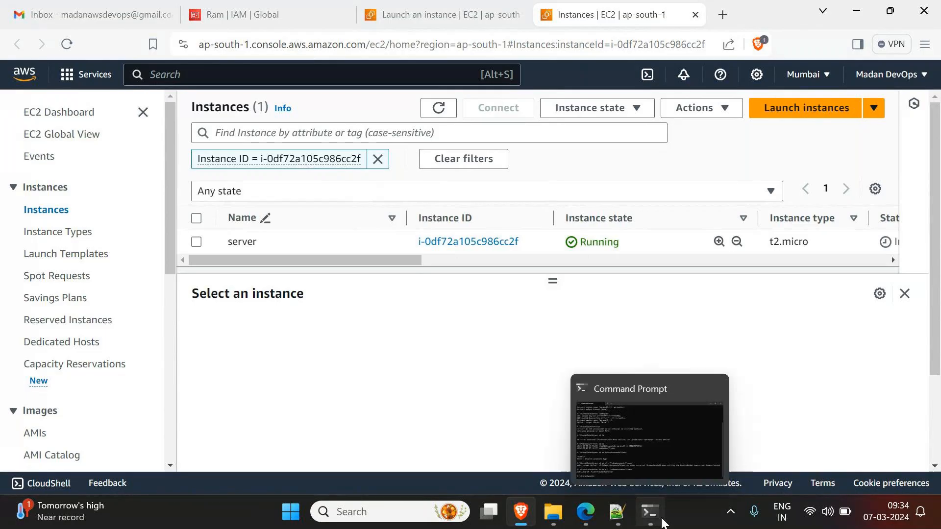
click(572, 456)
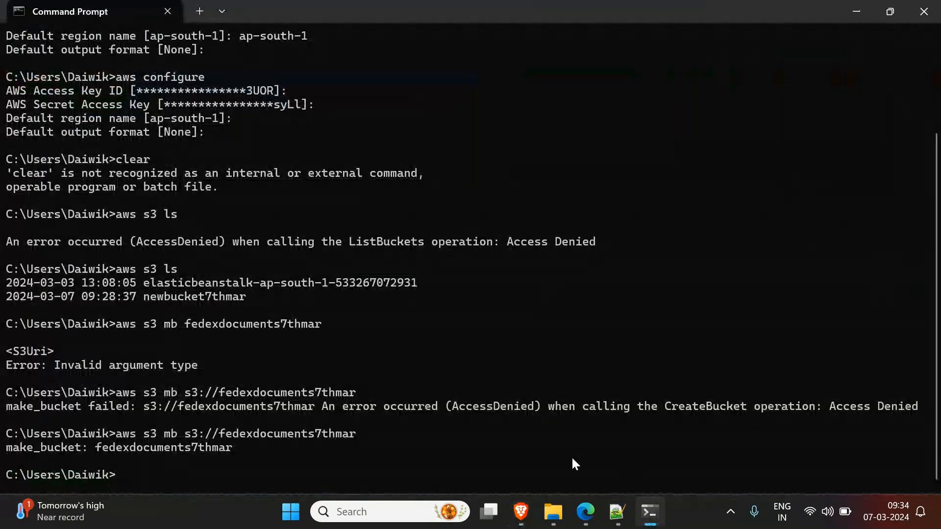
text(aws ec2 )
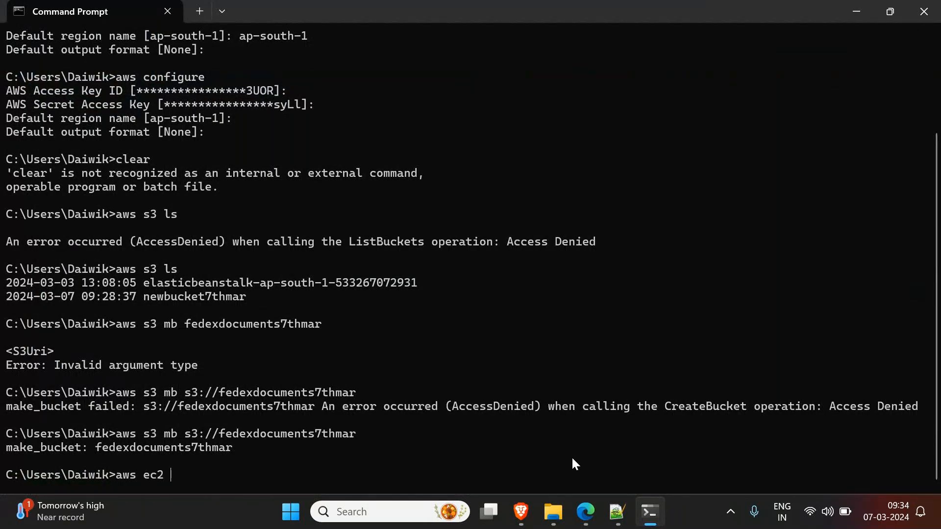
text(describe-insta)
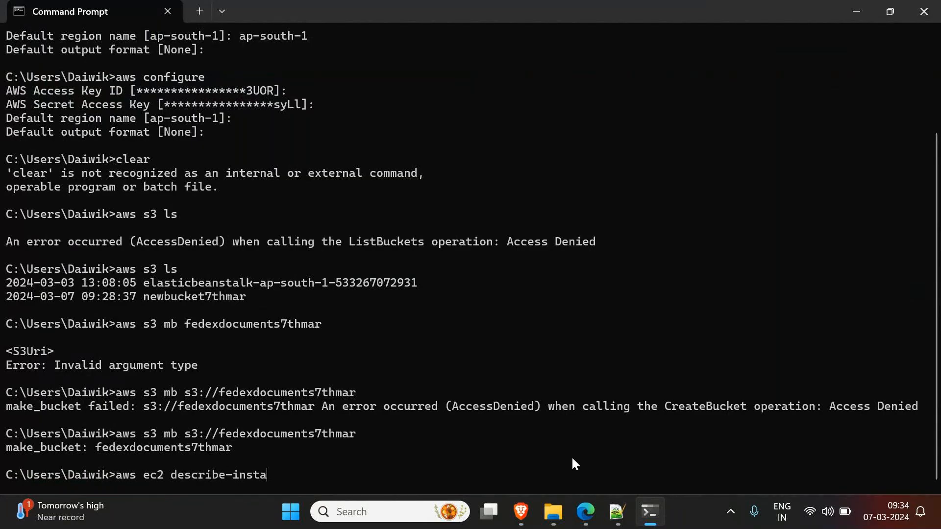
text(nces)
key(Return)
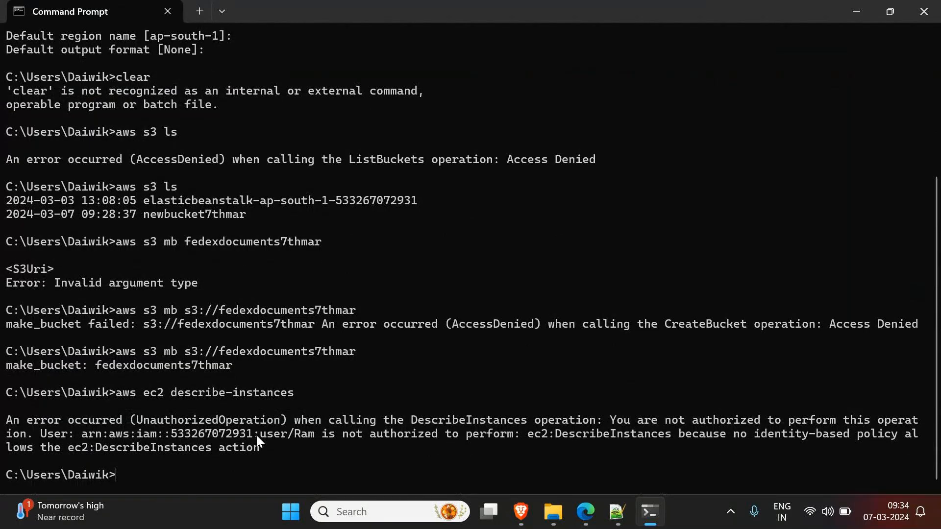
Return to the IAM user's page in the Brave browser and start adding permissions with the Attach policies directly option.
mouse_move(528, 507)
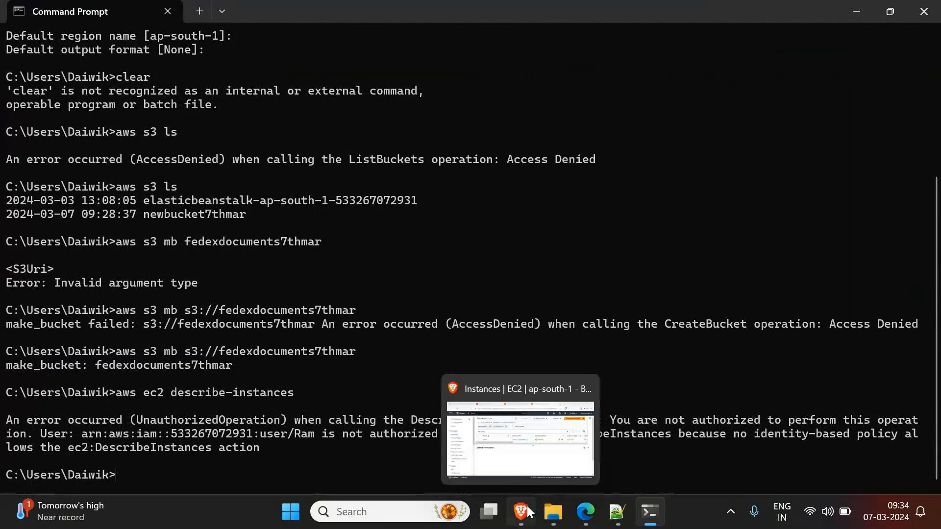
mouse_move(586, 512)
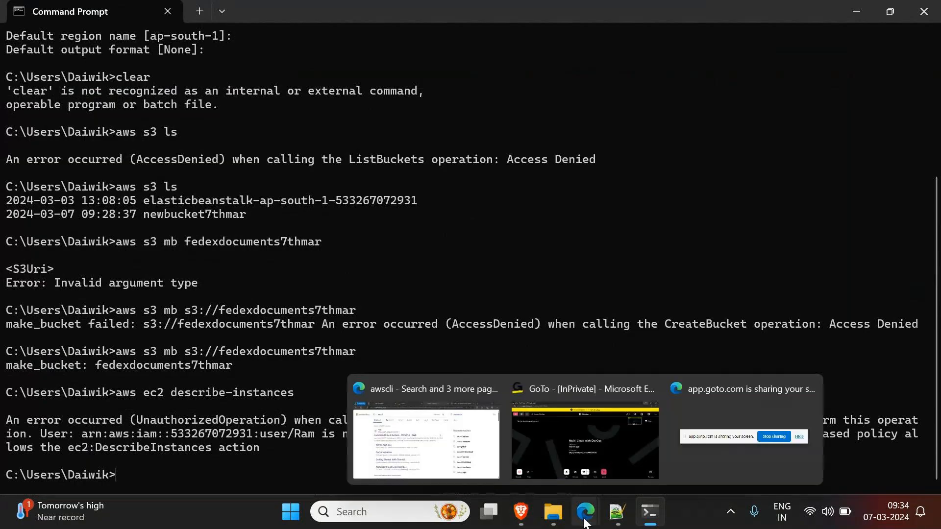
click(417, 441)
key(alt+Tab)
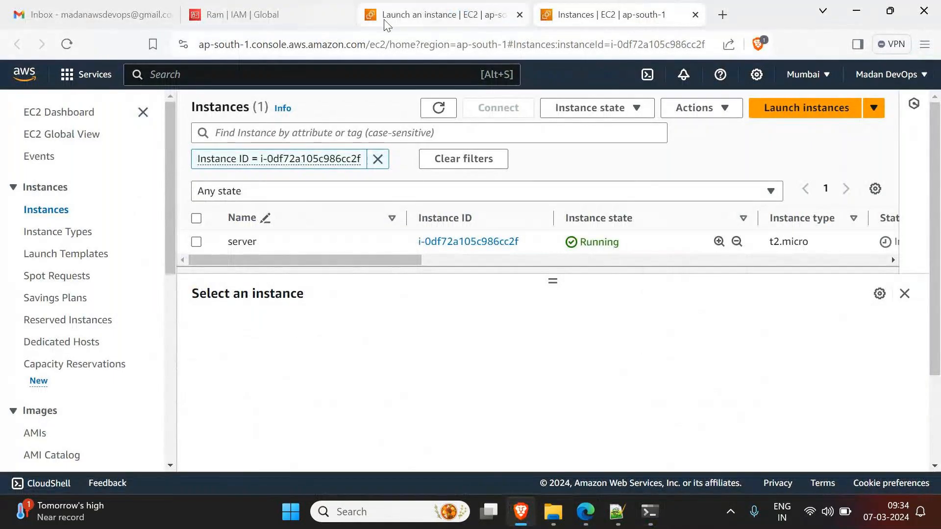
click(431, 14)
click(236, 14)
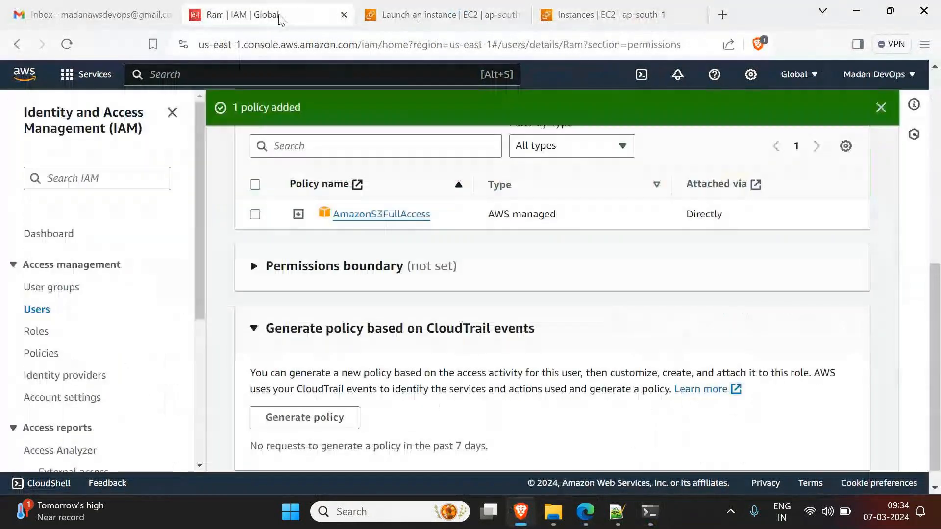
scroll(647, 219, up, 3)
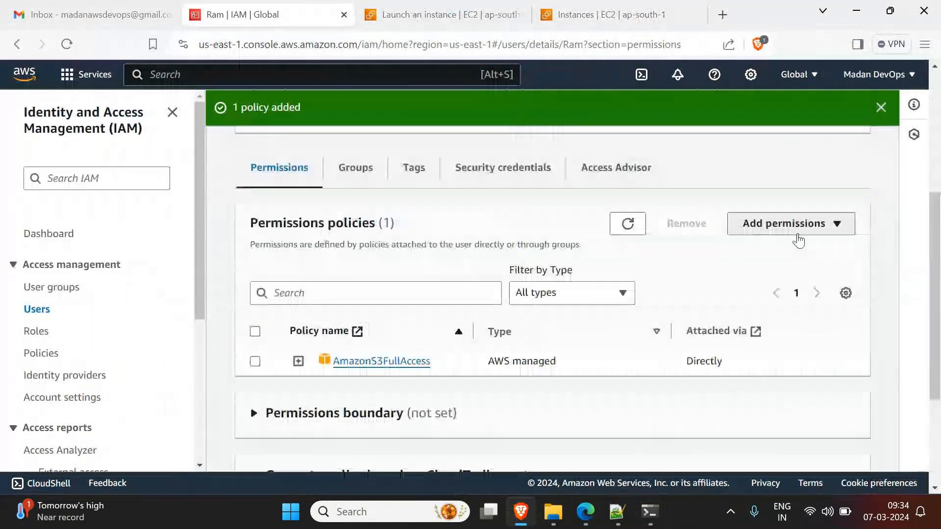
click(789, 227)
click(783, 251)
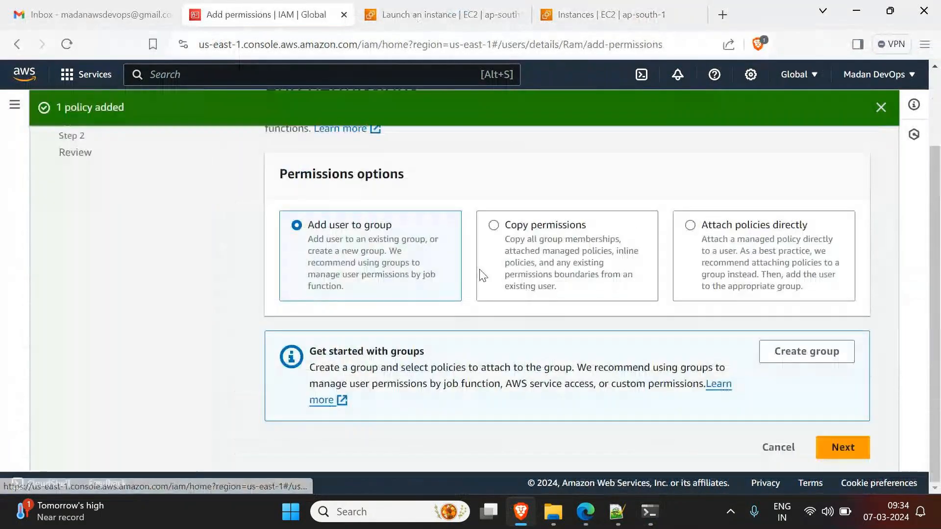
click(815, 256)
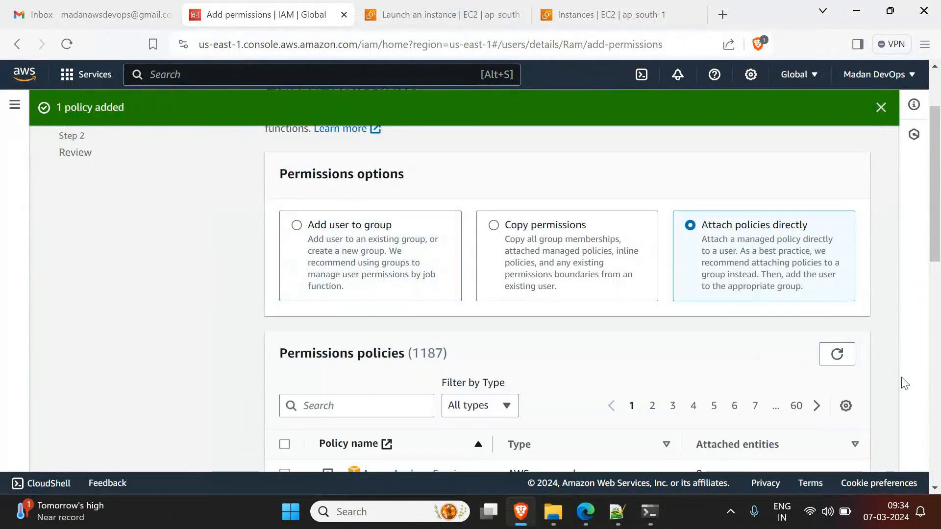
Search the permissions policies for ec2fu and attach AmazonEC2FullAccess to the IAM user.
scroll(804, 407, down, 4)
click(364, 193)
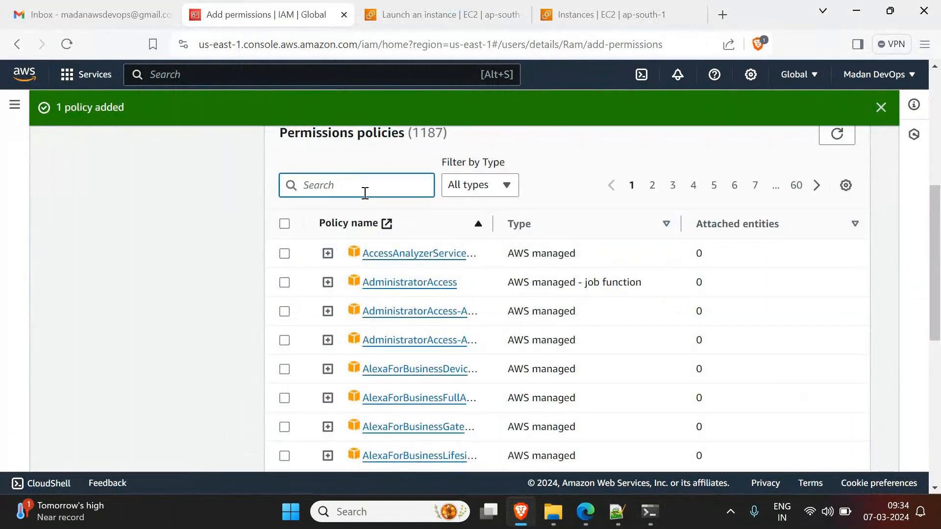
text(ec)
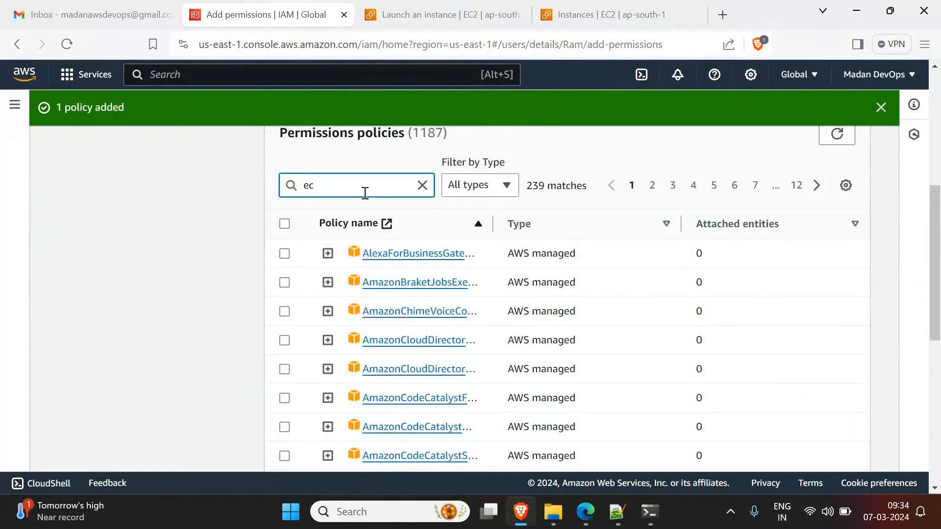
text(2fu)
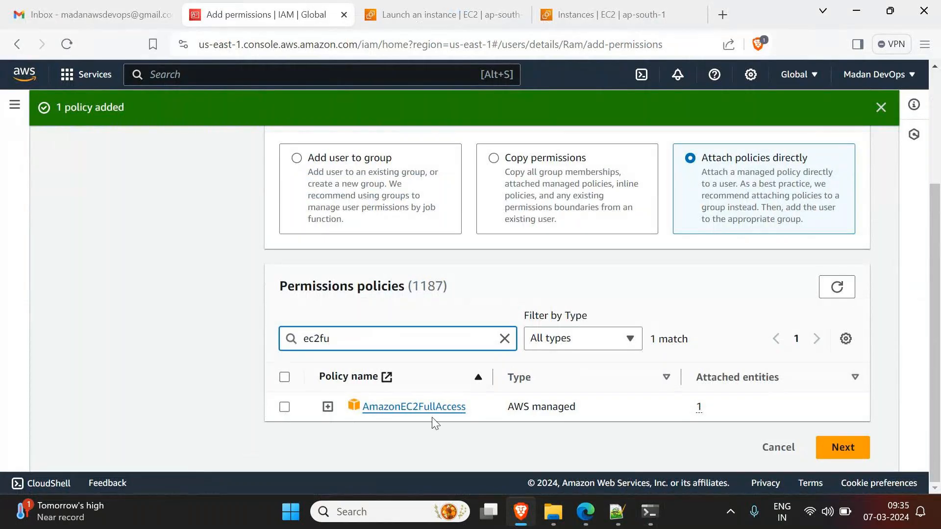
click(285, 408)
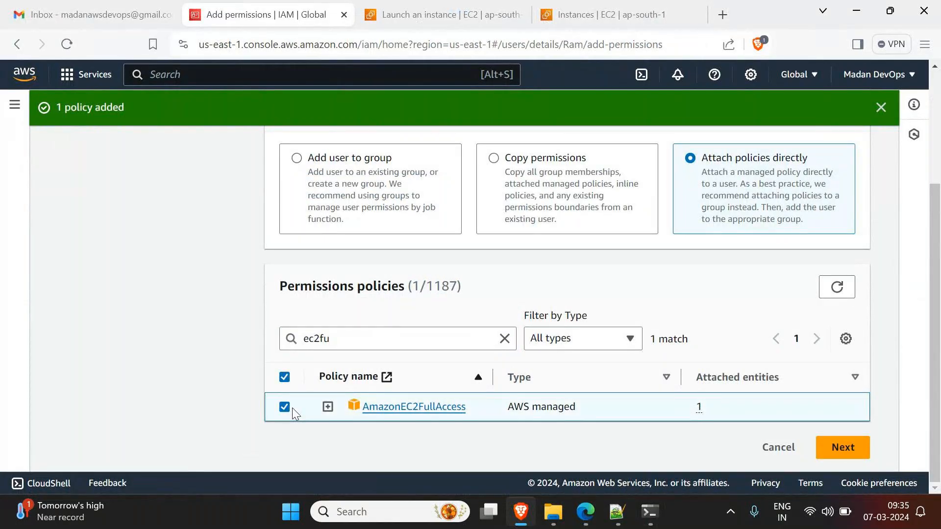
click(842, 448)
click(853, 448)
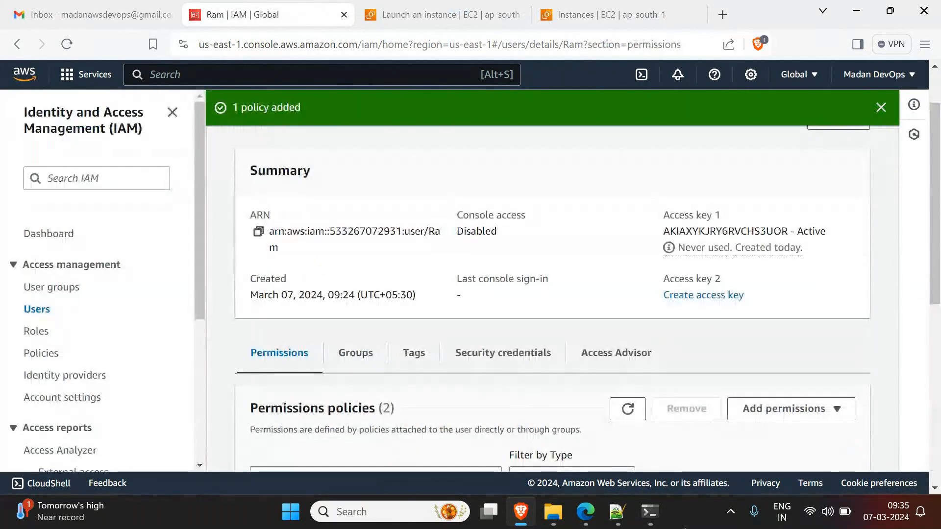
Switch to Command Prompt and rerun aws ec2 describe-instances with the updated user permissions.
click(649, 512)
key(Up)
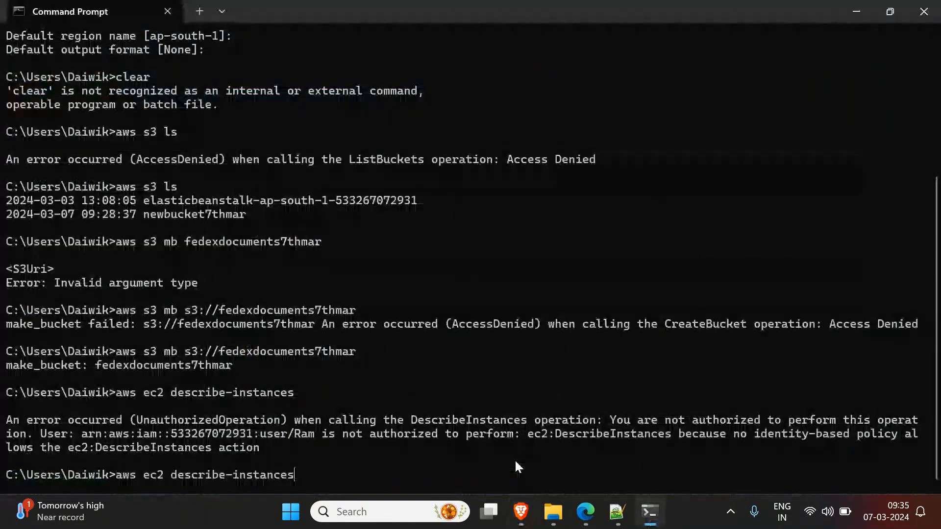
key(Return)
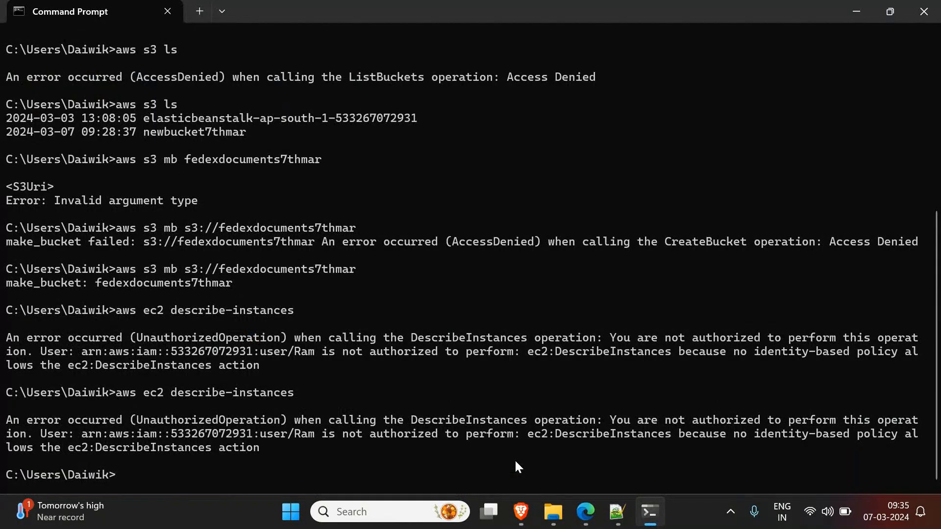
Return to the browser, reopen the IAM user from the Users list and check the attached permissions policies.
click(857, 11)
scroll(17, 287, down, 5)
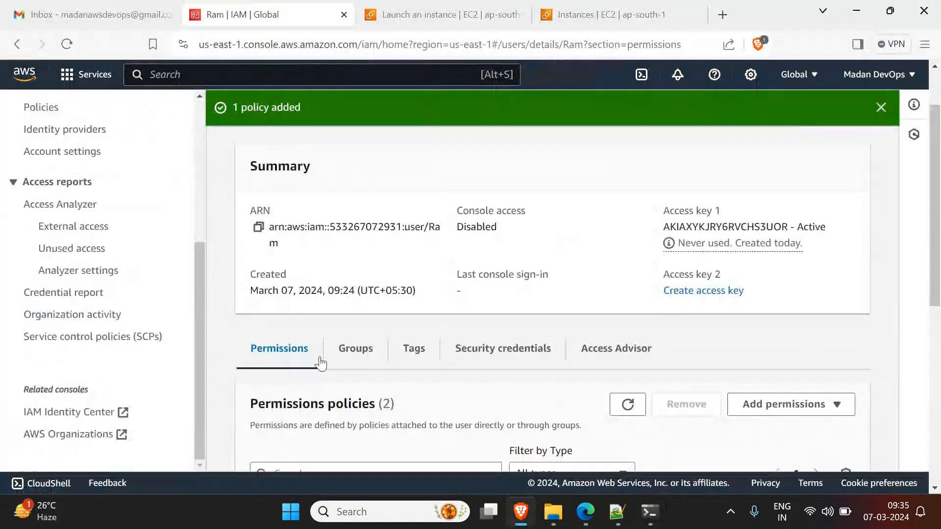
scroll(319, 362, down, 6)
scroll(326, 360, up, 3)
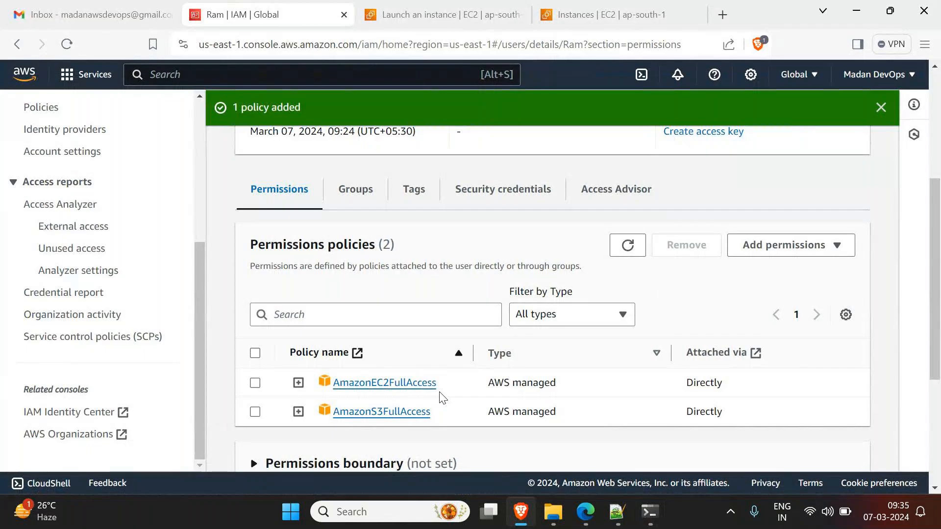
scroll(440, 405, down, 4)
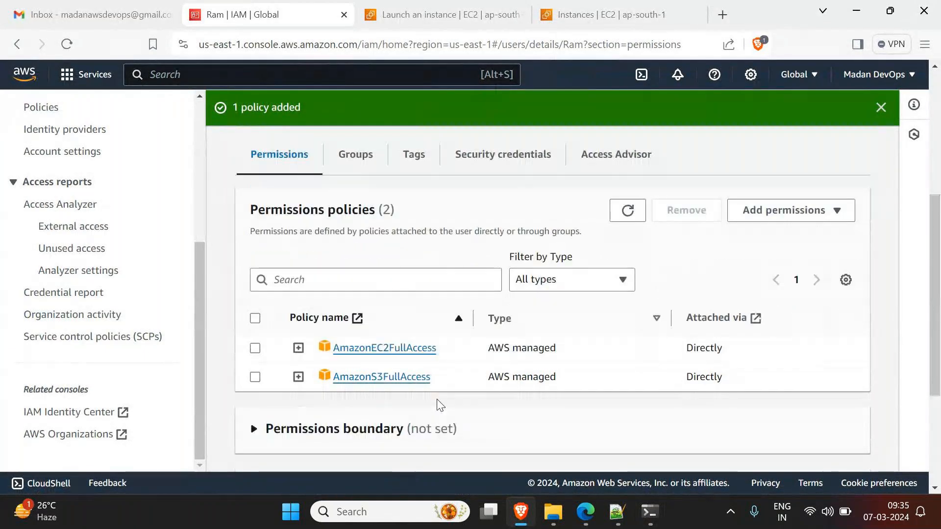
scroll(440, 405, up, 8)
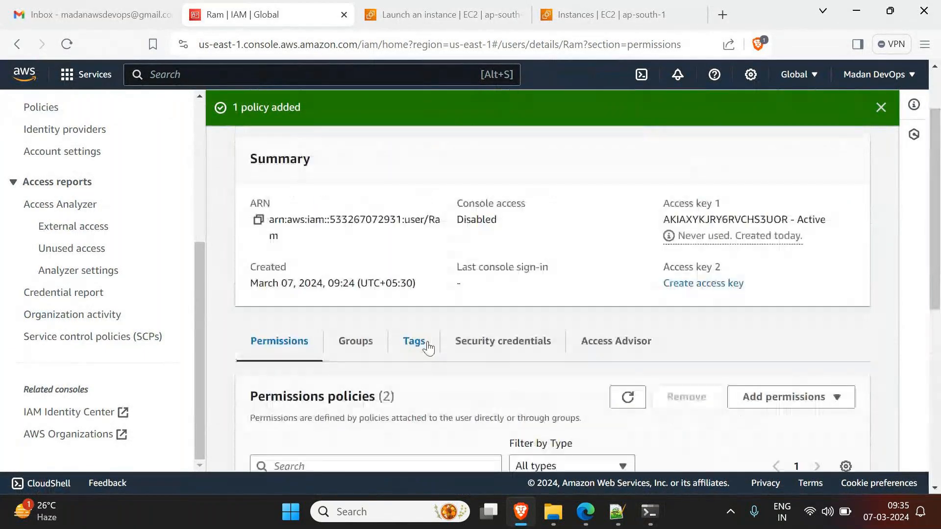
click(293, 147)
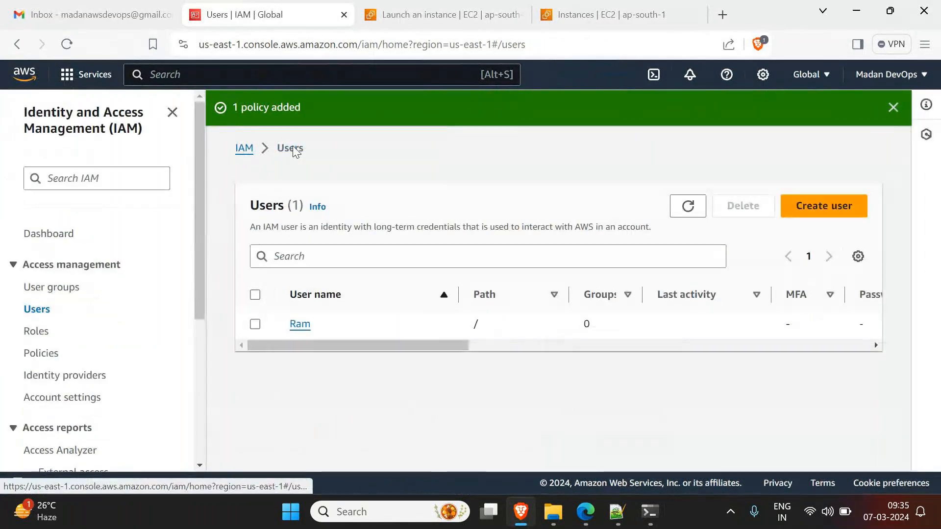
click(299, 325)
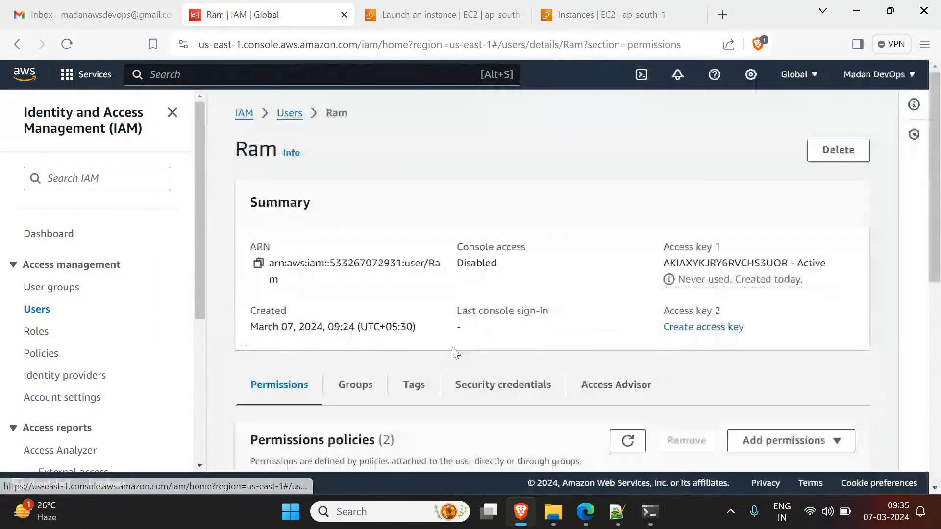
scroll(314, 324, down, 4)
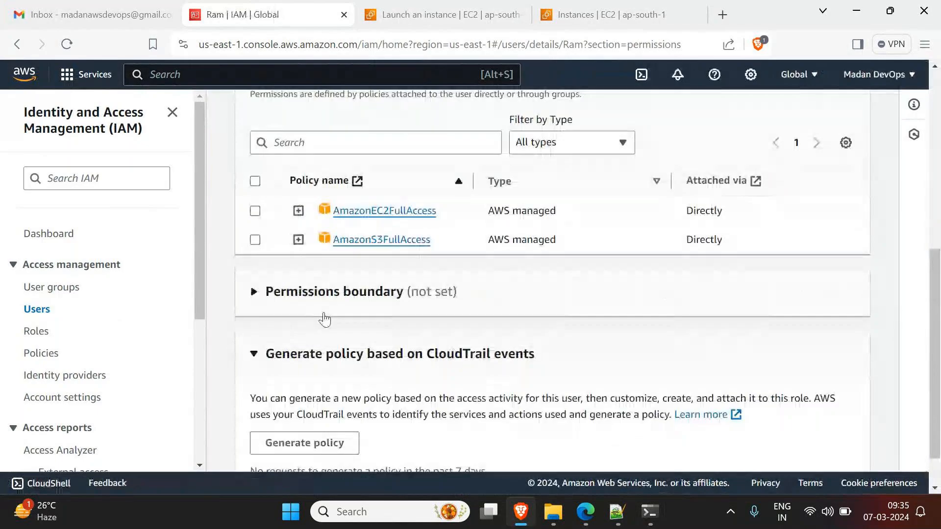
Switch back to Command Prompt and run aws ec2 describe-instances once more.
click(650, 513)
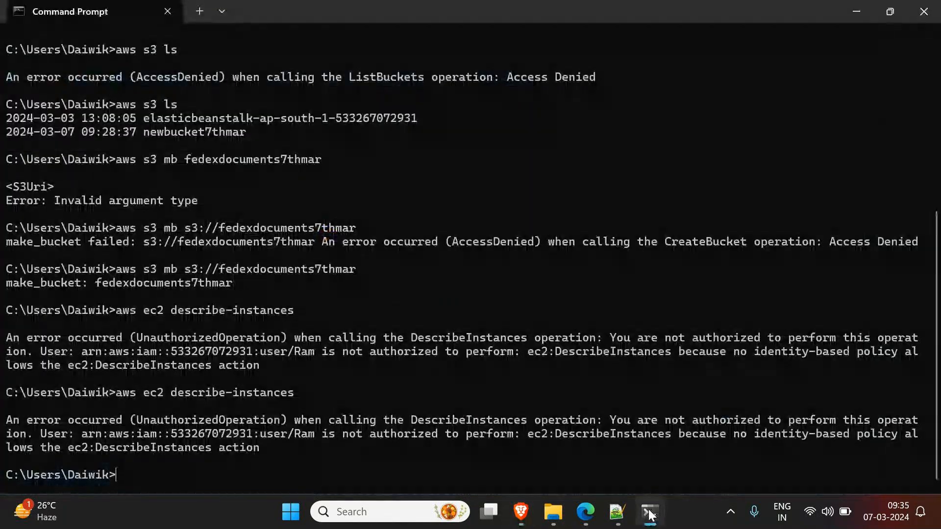
key(Up)
key(Return)
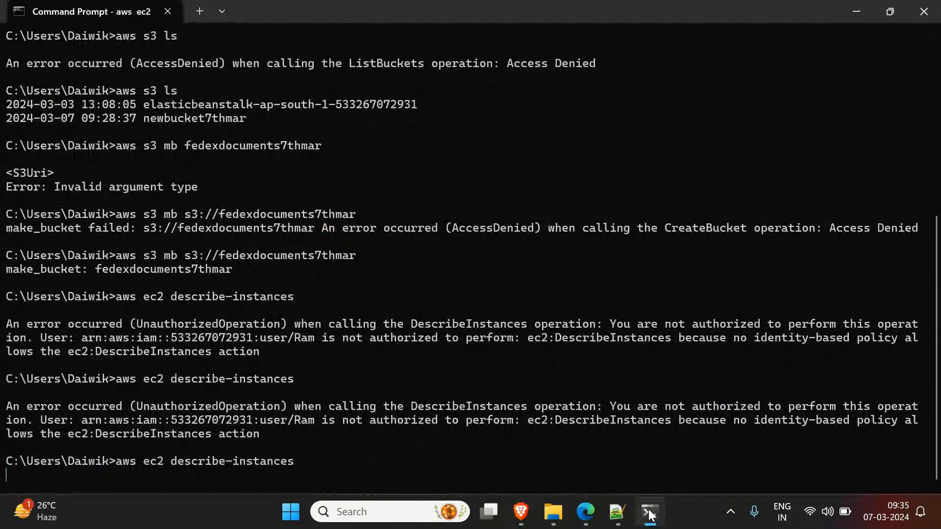
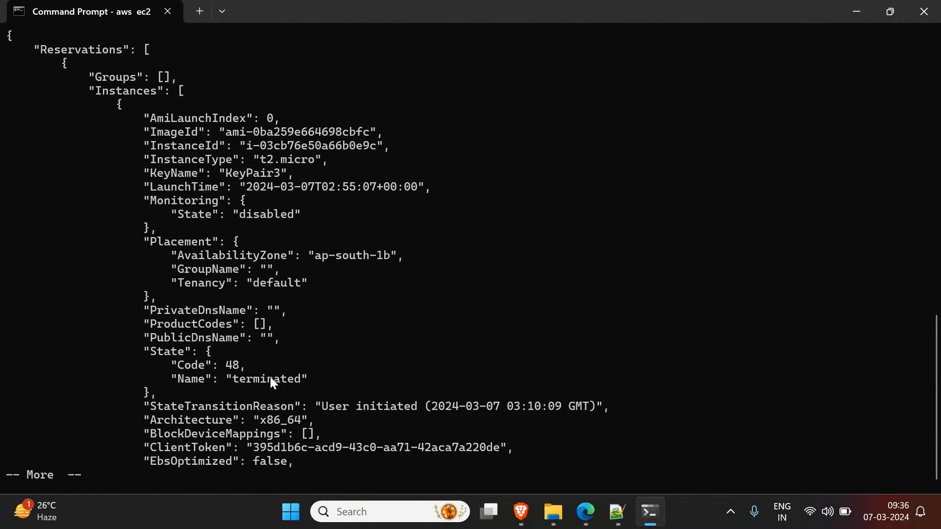
Page through the describe-instances output to the details of the second instance.
key(Return)
key(Return)
key(Return)
key(Return)
key(Return)
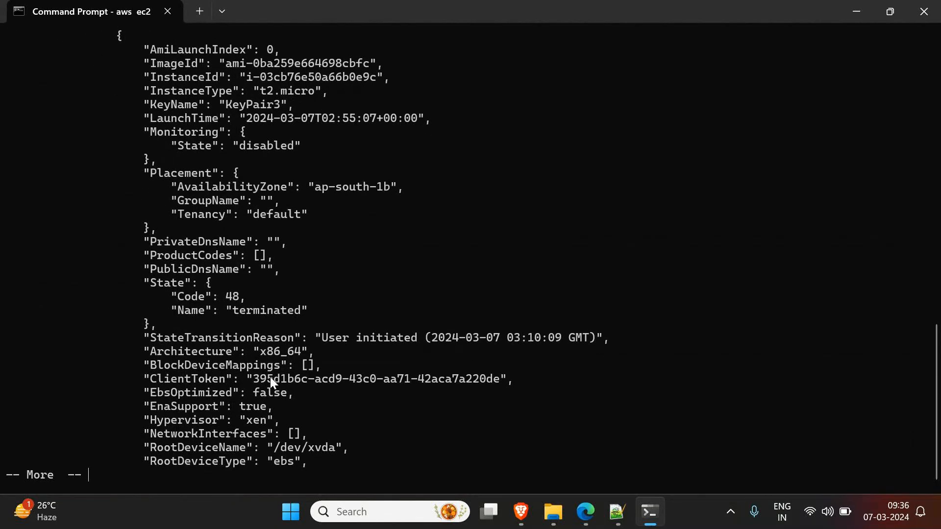
key(Return)
key(Return)
key(Return)
key(Return)
key(Return)
key(Return)
key(Return)
key(Return)
key(Return)
key(Return)
key(Return)
key(Return)
key(Return)
key(Return)
key(Return)
key(Return)
key(Return)
key(Return)
key(Return)
key(Return)
key(Return)
key(Return)
key(Return)
key(Return)
key(Return)
key(Return)
key(Return)
key(Return)
key(Return)
key(Return)
key(Return)
key(Return)
key(Return)
key(Return)
key(Return)
key(Return)
key(Return)
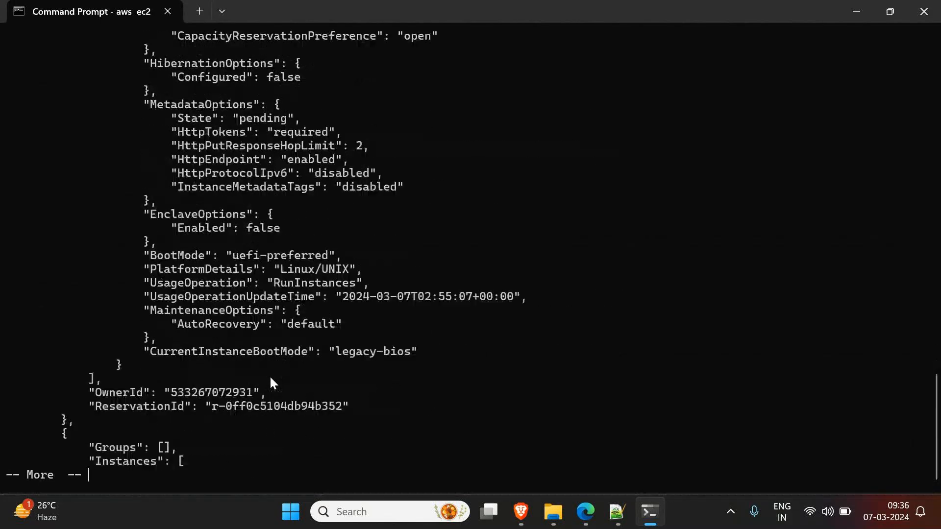
key(Return)
key(Return)
key(Return)
key(Return)
key(Return)
key(Return)
key(Return)
key(Return)
key(Return)
key(Return)
key(Return)
key(Return)
key(Return)
key(Return)
key(Return)
key(Return)
key(Return)
key(Return)
key(Return)
key(Return)
key(Return)
key(Return)
key(Return)
key(Return)
key(Return)
key(Return)
key(Return)
key(Return)
key(Return)
key(Return)
key(Return)
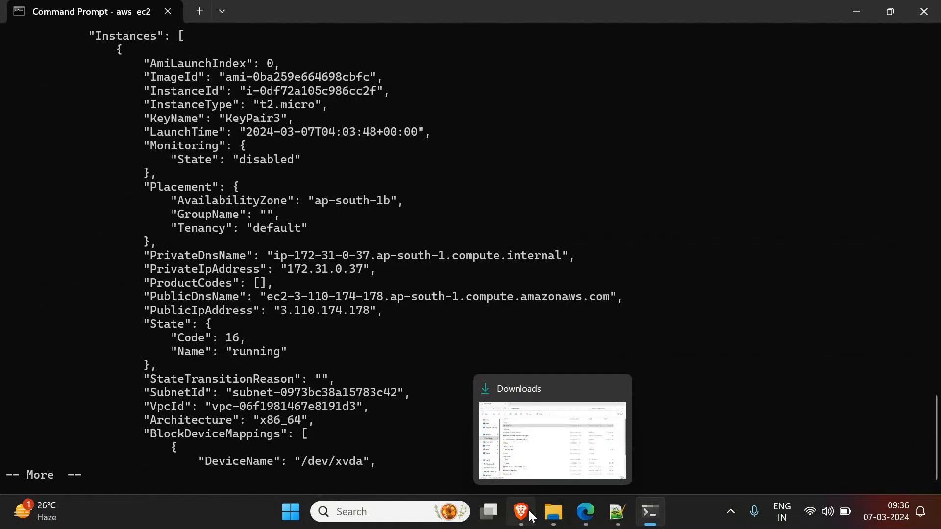
Compare the server's instance ID in the browser's EC2 Instances list with the InstanceId in the Command Prompt output.
click(525, 461)
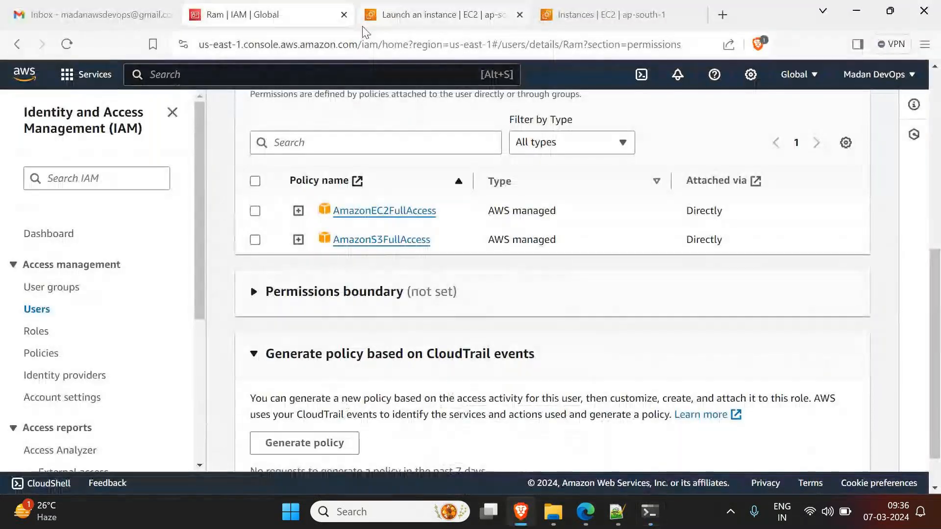
click(434, 15)
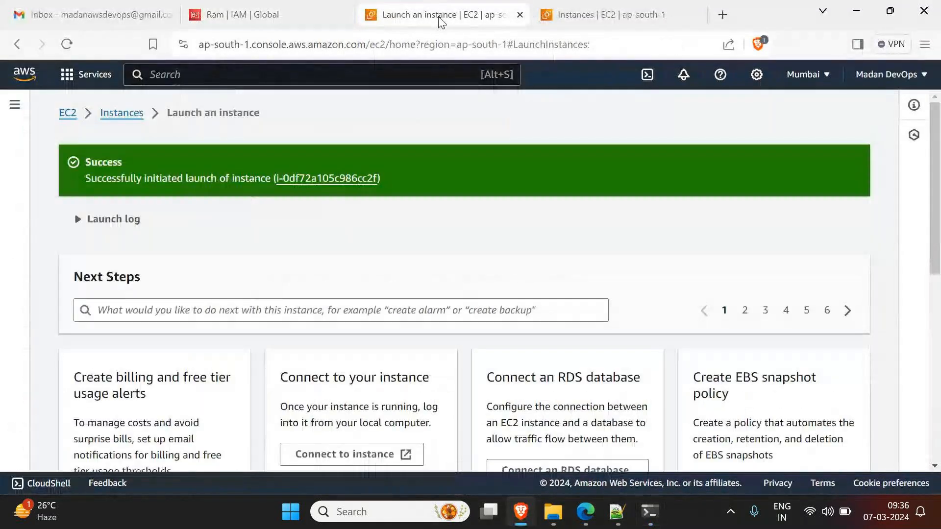
click(613, 16)
click(197, 242)
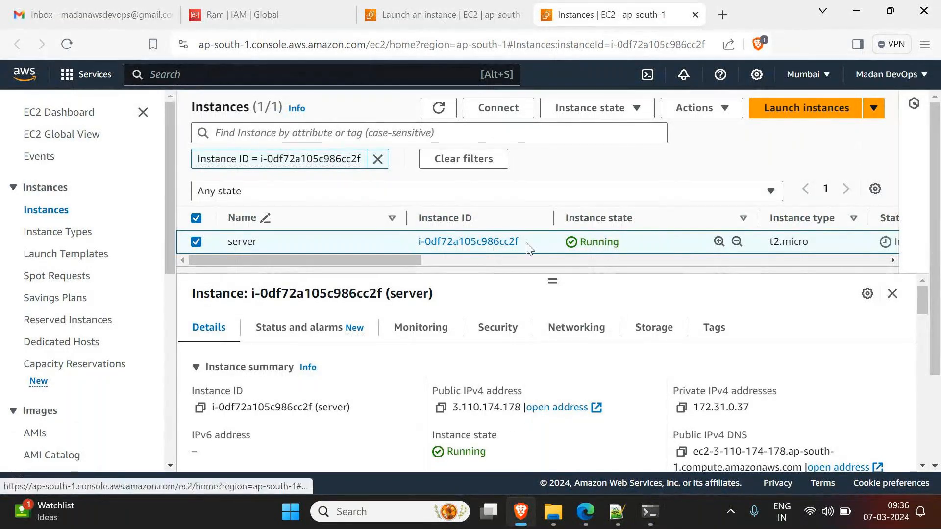
drag(522, 243, 500, 242)
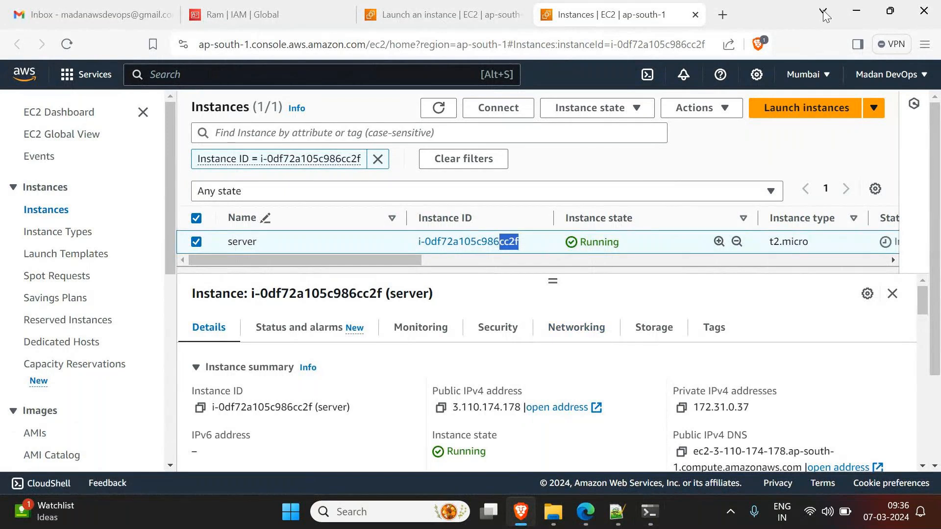
click(857, 11)
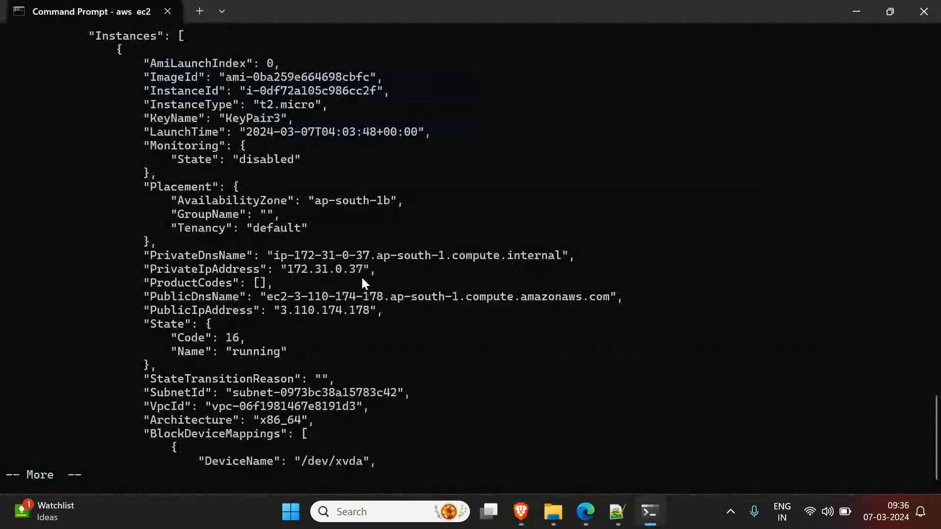
drag(382, 91, 351, 90)
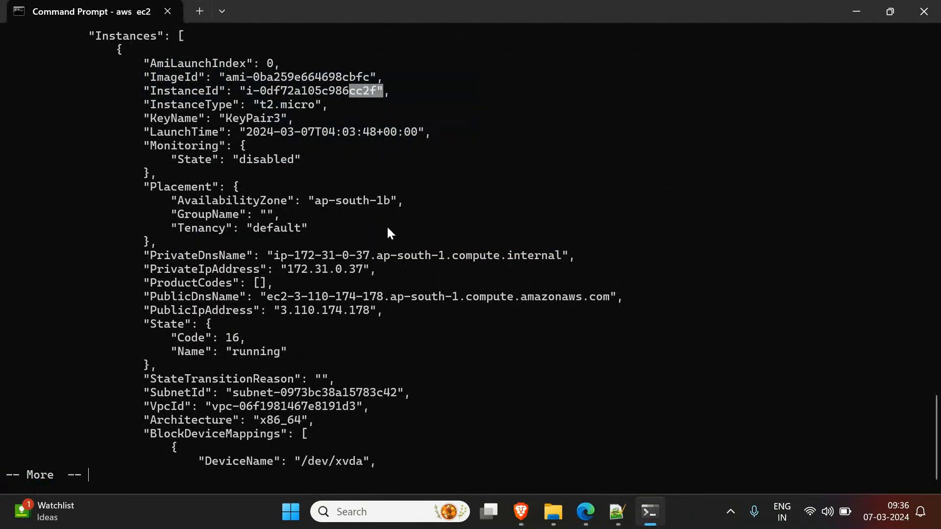
Page through the rest of the describe-instances output until the command prompt returns.
key(ctrl+c)
key(Return)
key(Return)
key(Return)
key(Return)
key(Return)
key(Return)
key(Return)
key(Return)
key(Return)
key(Return)
key(Return)
key(Return)
key(Return)
key(Return)
key(Return)
key(Return)
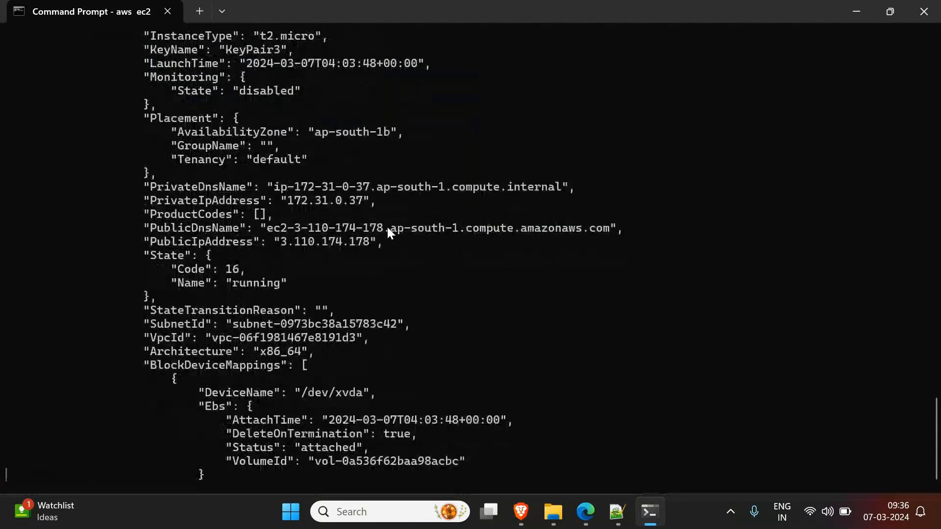
key(Return)
key(Return)
key(Return)
key(Return)
key(Return)
key(Return)
key(Return)
key(Return)
key(Return)
key(Return)
key(Return)
key(Return)
key(Return)
key(Return)
key(Return)
key(Return)
key(Return)
key(Return)
key(Return)
key(Return)
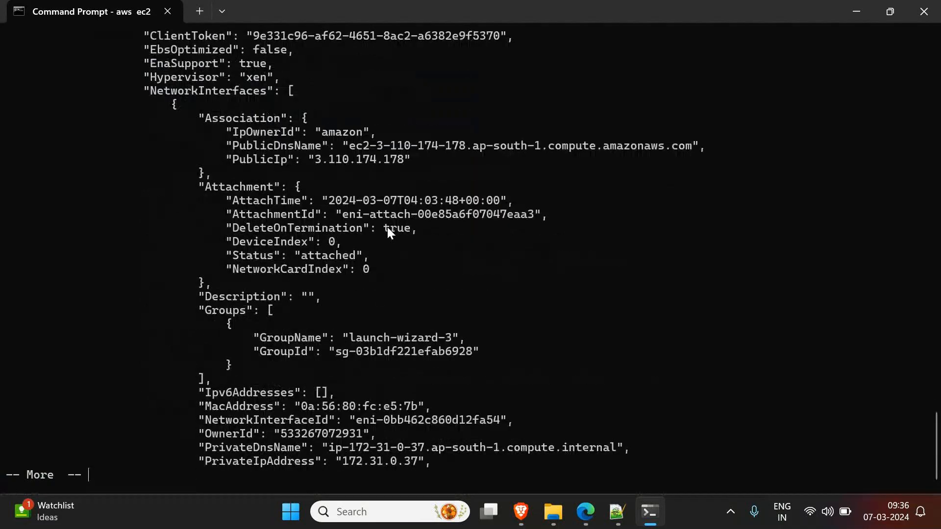
key(Return)
key(Return)
key(Return)
key(Return)
key(Return)
key(Return)
key(Return)
key(Return)
key(Return)
key(Return)
key(Return)
key(Return)
key(Return)
key(Return)
key(Return)
key(Return)
key(Return)
key(Return)
key(Return)
key(Return)
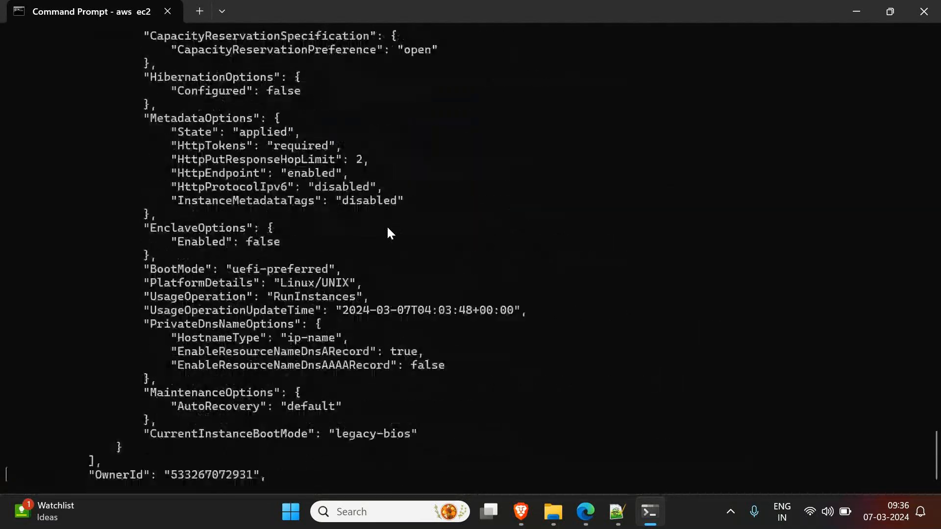
key(Return)
key(Return)
key(Return)
key(Return)
key(Return)
key(Return)
key(Return)
key(Return)
key(Return)
key(Return)
key(Return)
key(Return)
key(Return)
key(Return)
key(Return)
key(Return)
key(Return)
key(Return)
key(Return)
key(Return)
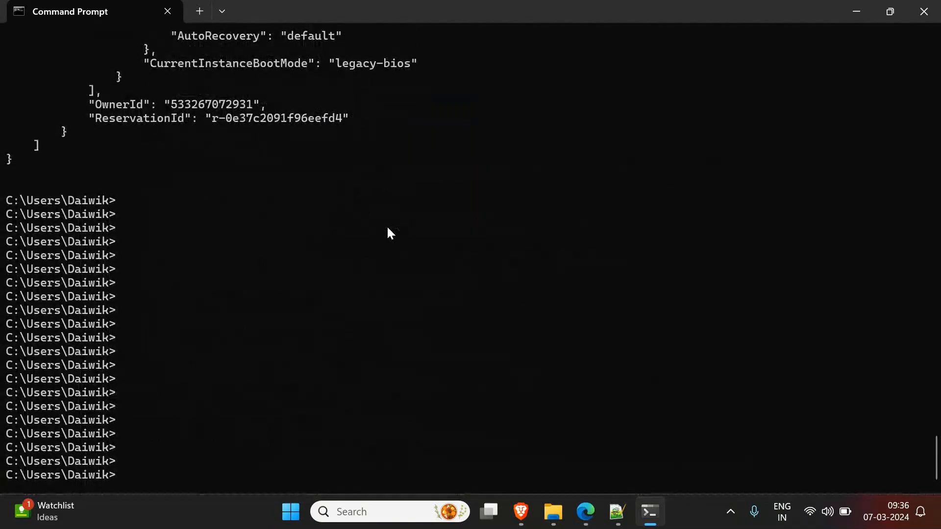
Run aws ec2 stop-instances --instance-ids i-0df72a105c986cc2f, copying the server's instance ID from the EC2 console in the browser.
text(aws ec2)
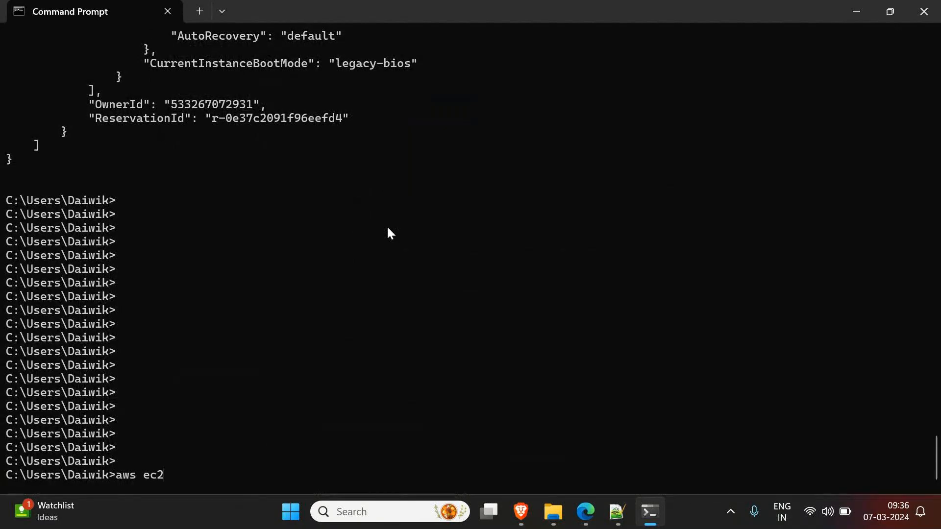
text( stop-instances)
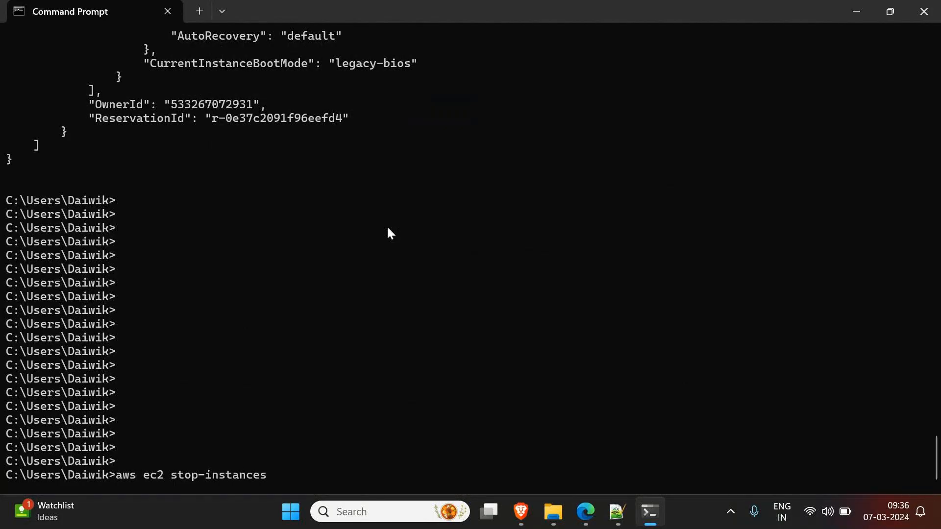
text( --instance-ids)
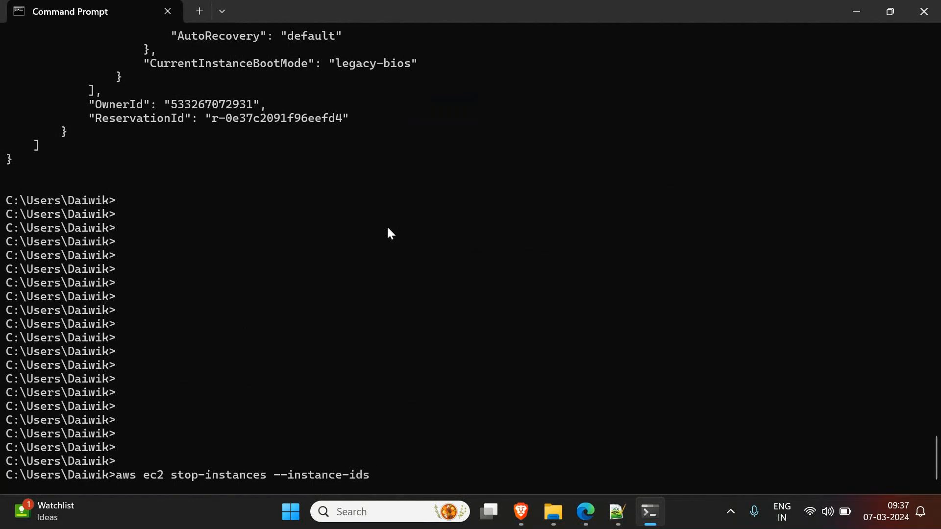
key(alt+Tab)
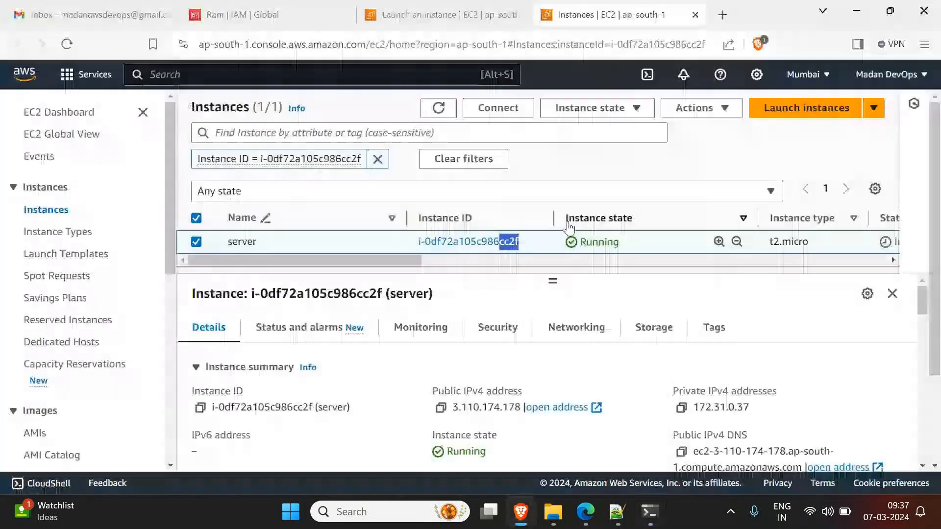
drag(530, 247, 422, 251)
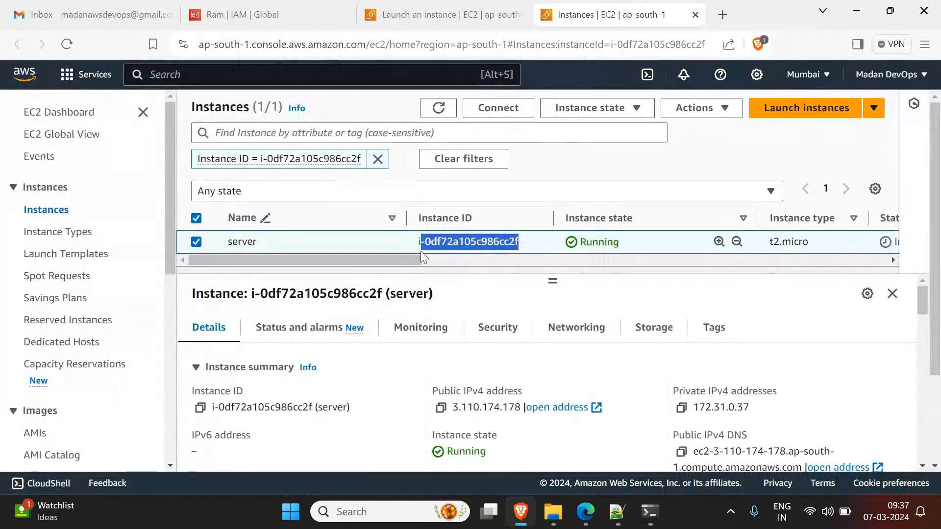
right_click(472, 242)
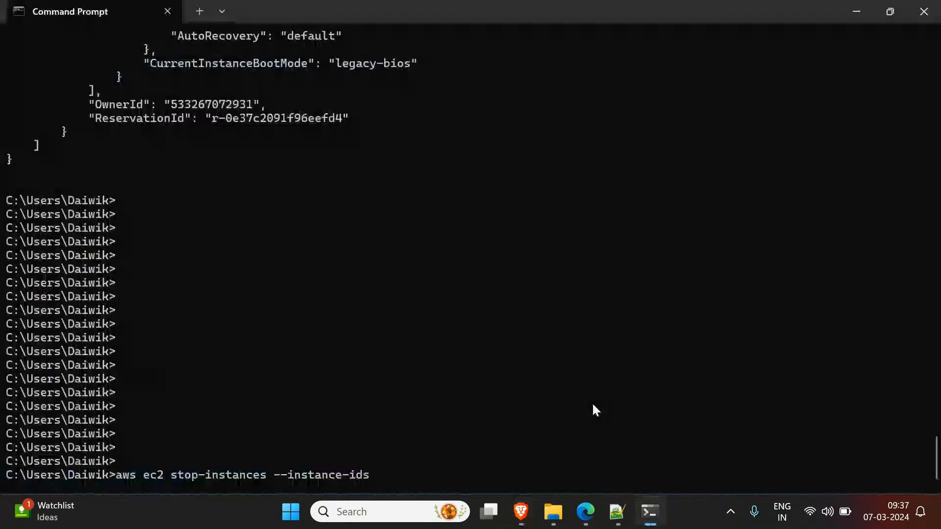
key(ctrl+v)
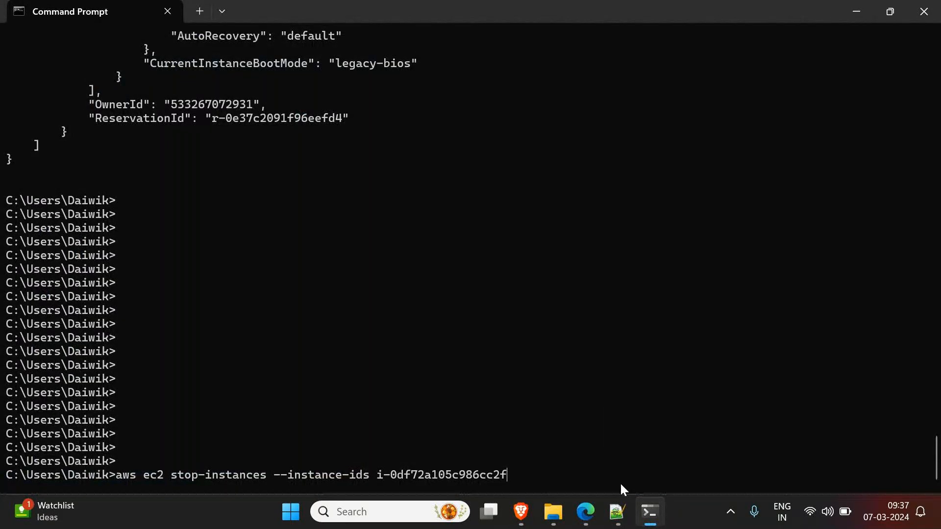
key(Return)
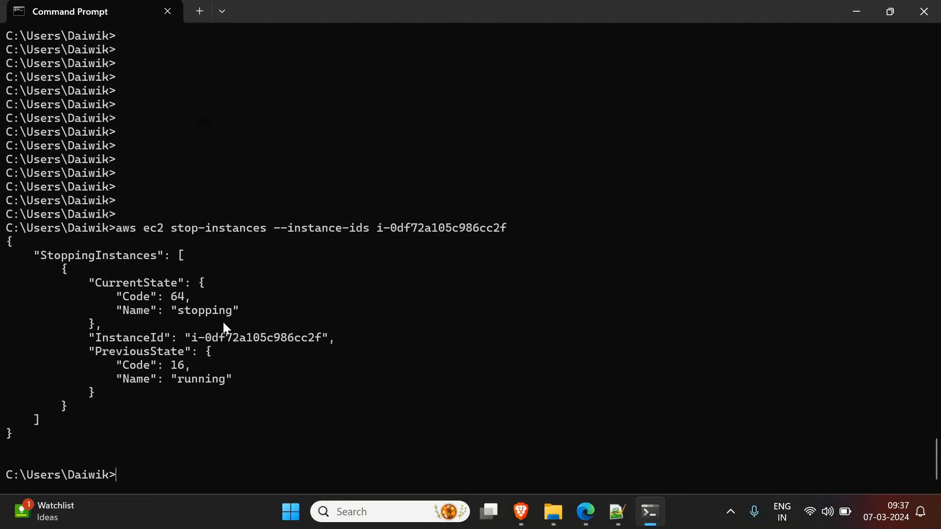
Rerun the stop-instances command before and after refreshing the browser's EC2 Instances list to check the server's state.
key(Up)
key(Return)
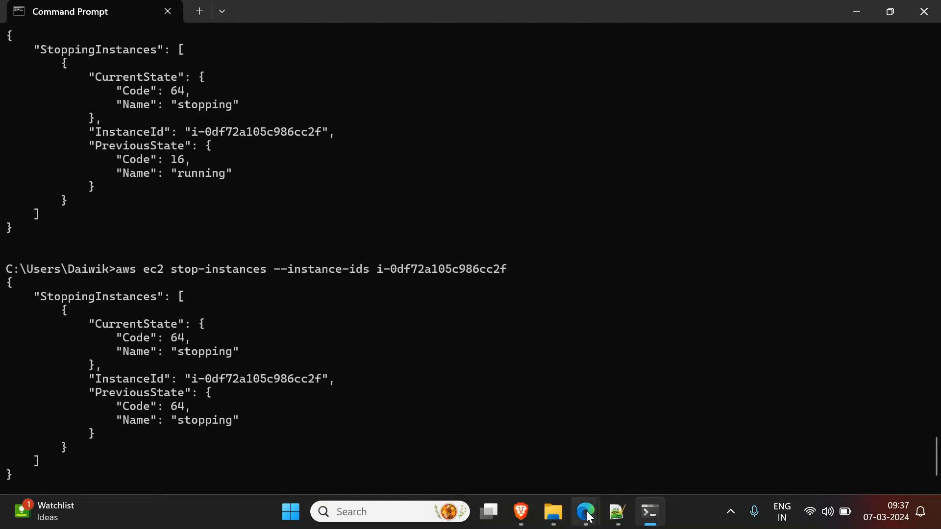
click(521, 511)
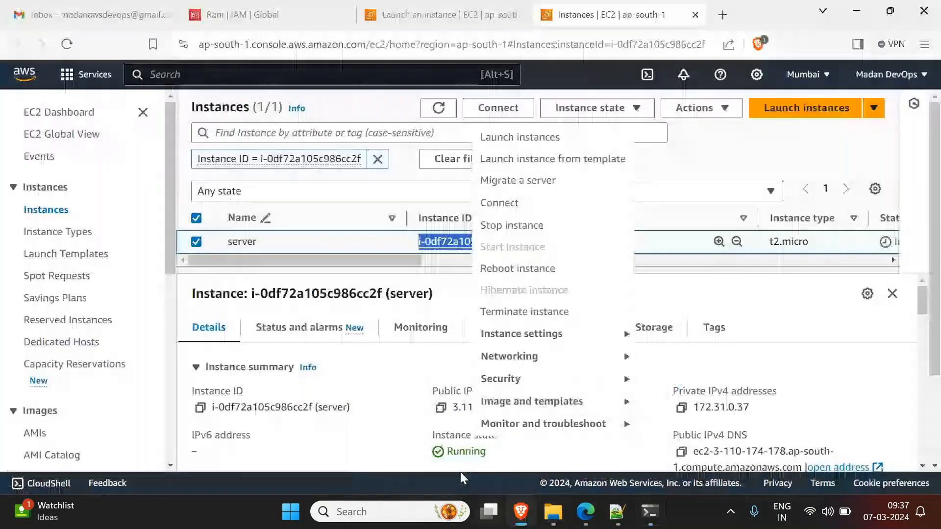
click(777, 142)
click(438, 107)
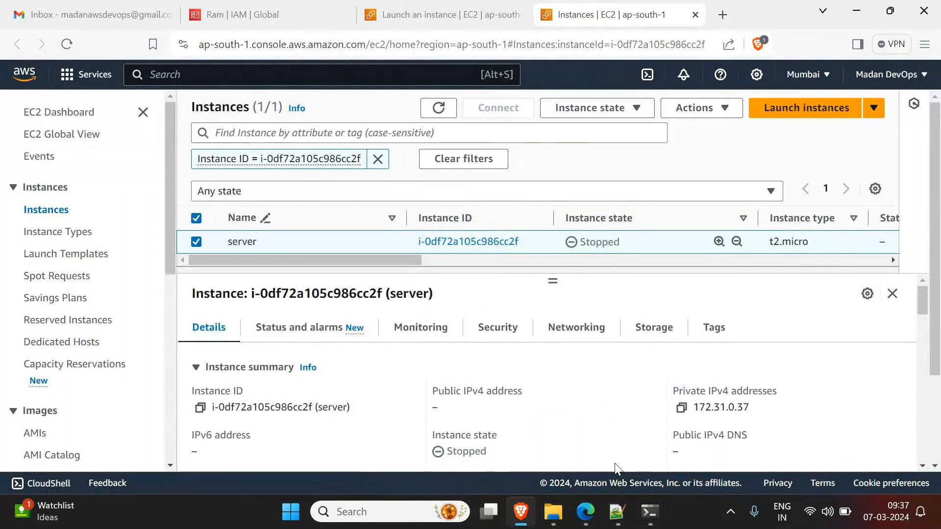
click(650, 512)
key(Return)
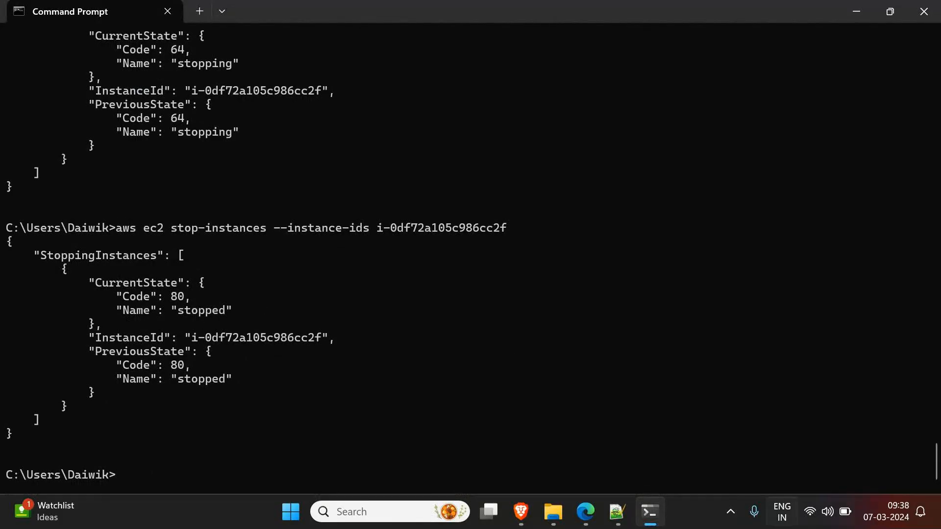
Switch to the Microsoft Edge window and search the web for aws ec2 cli from the AWS CLI install page's tab.
mouse_move(586, 512)
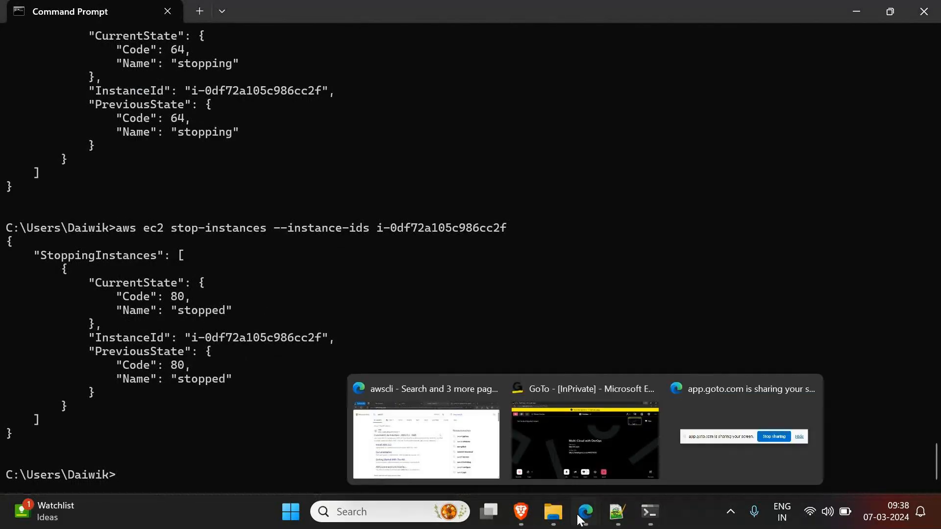
click(454, 459)
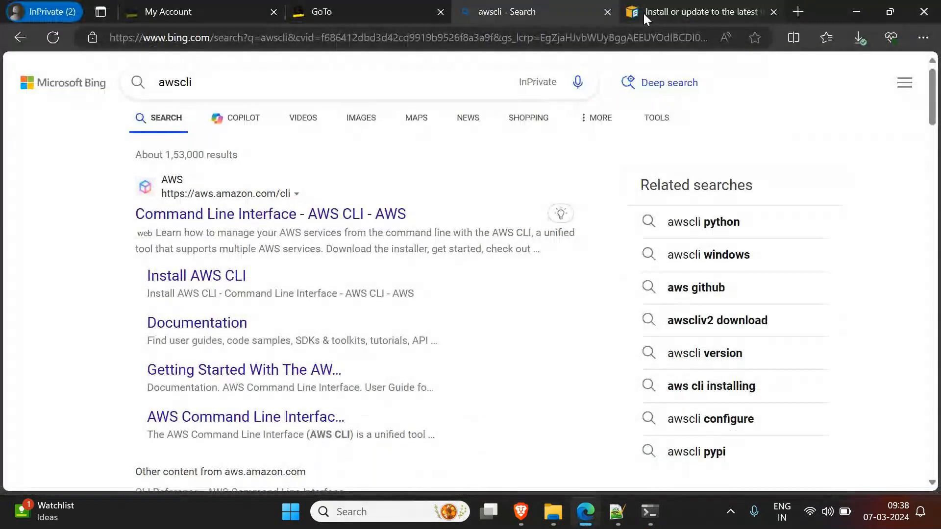
click(643, 12)
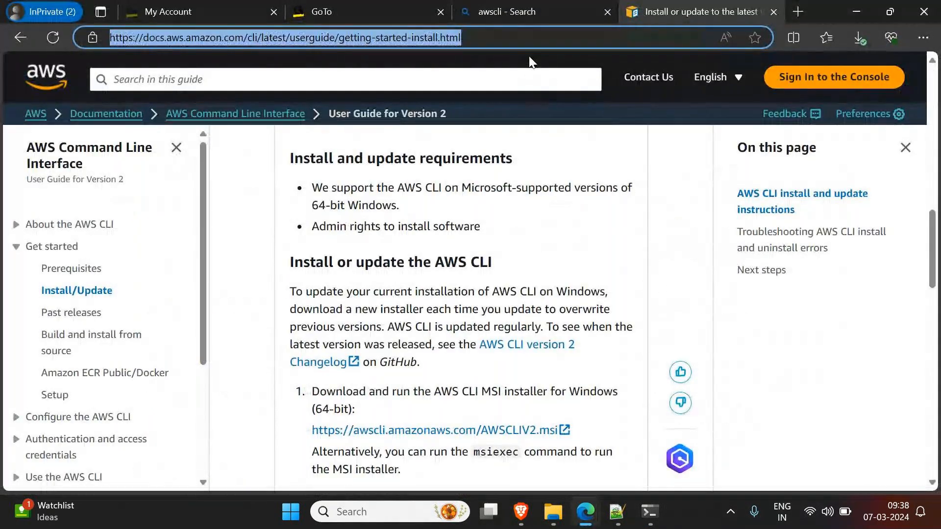
text(ec)
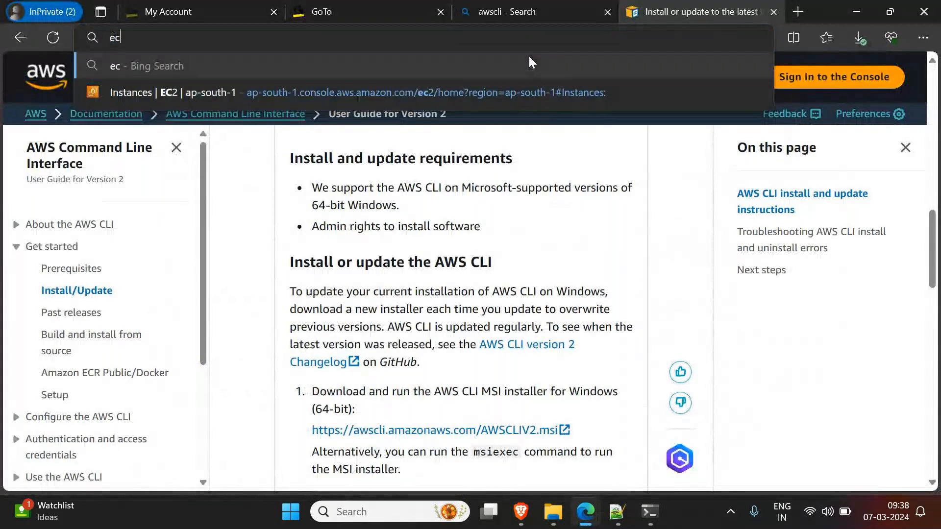
text(2)
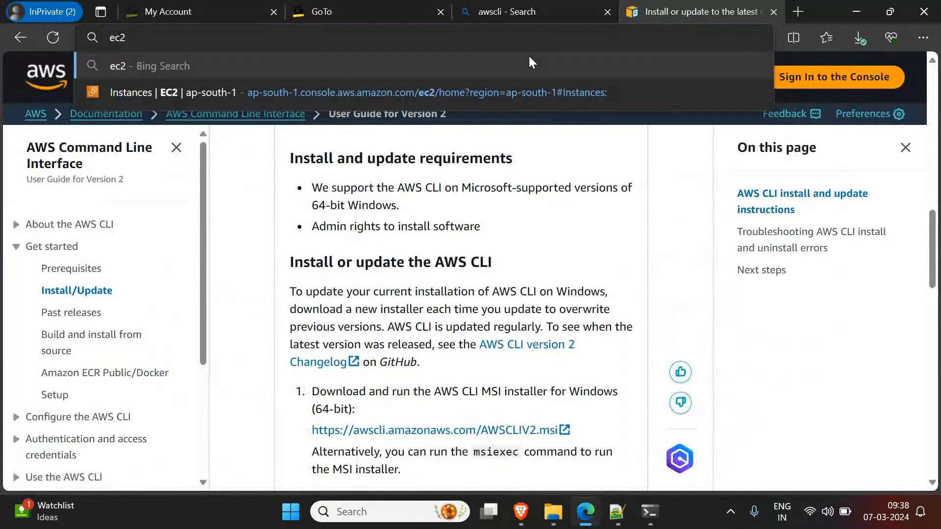
text( cl)
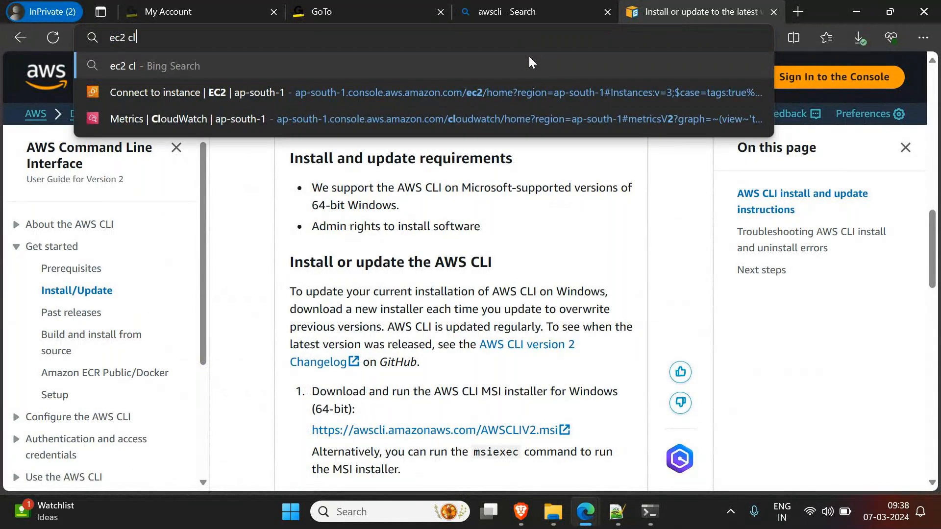
text(iaws)
key(Return)
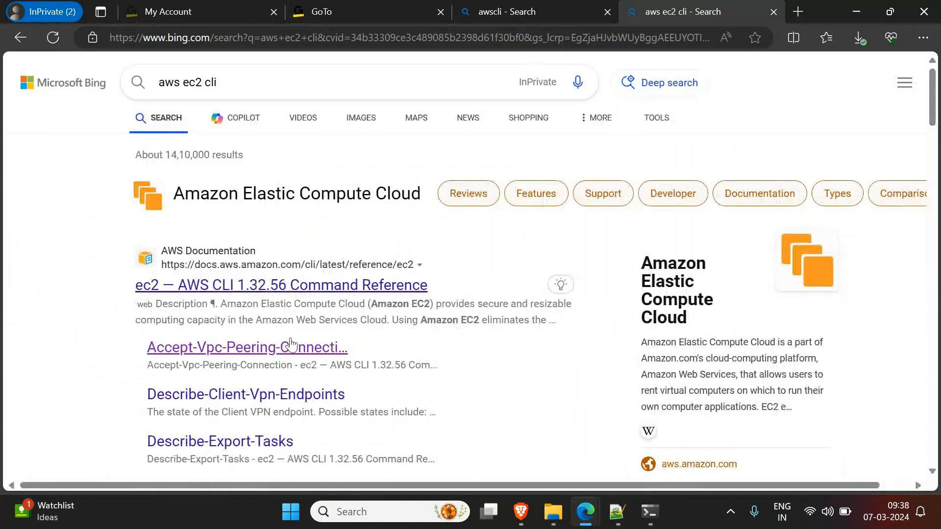
Open the ec2 AWS CLI Command Reference search result and go to its Description section.
ctrl+click(315, 289)
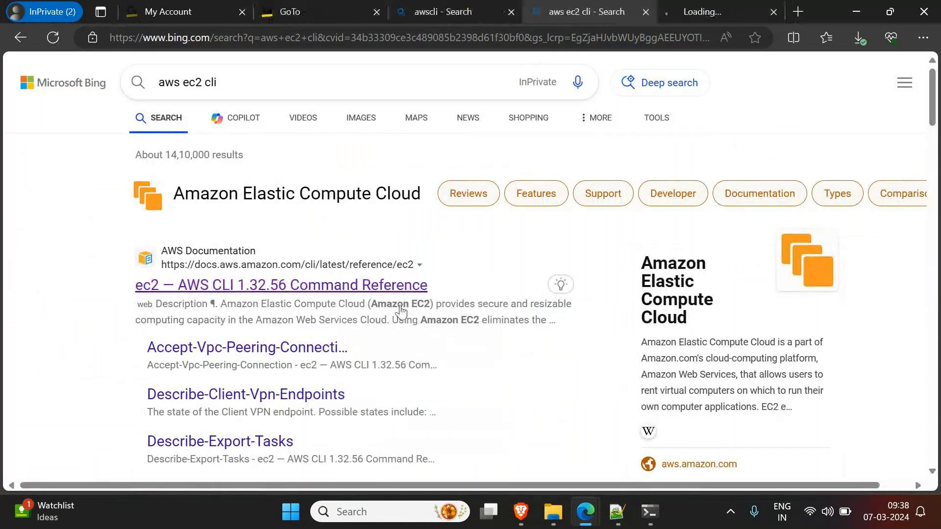
click(694, 6)
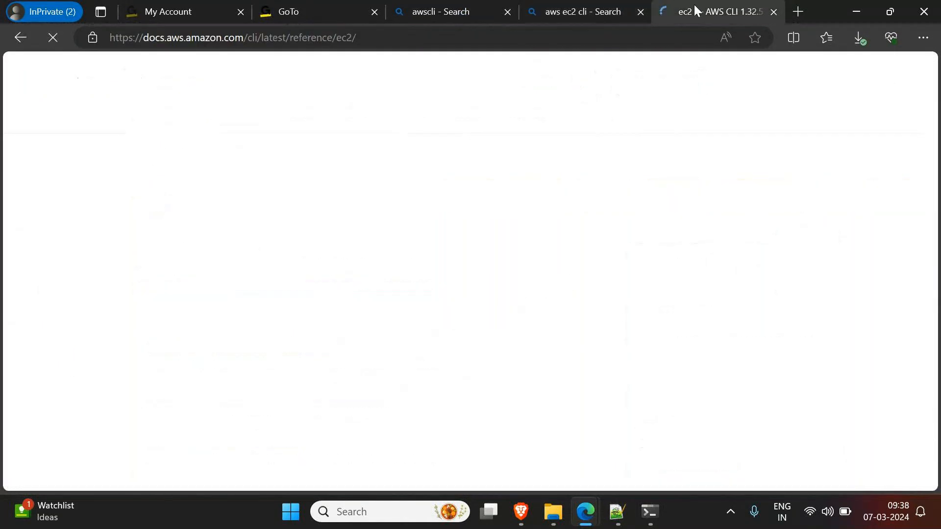
scroll(556, 275, down, 5)
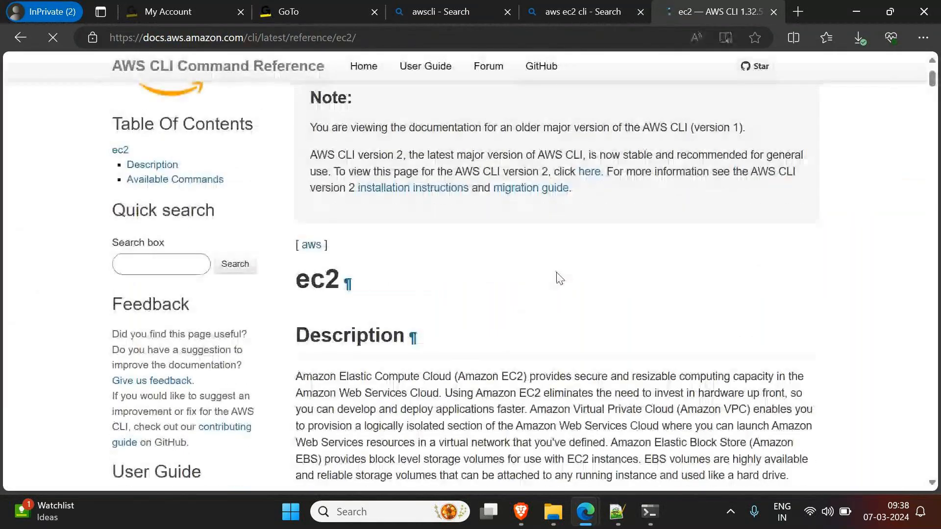
Look through the ec2 reference's Available Commands list down to the start-instances and stop-instances entries.
scroll(557, 279, down, 5)
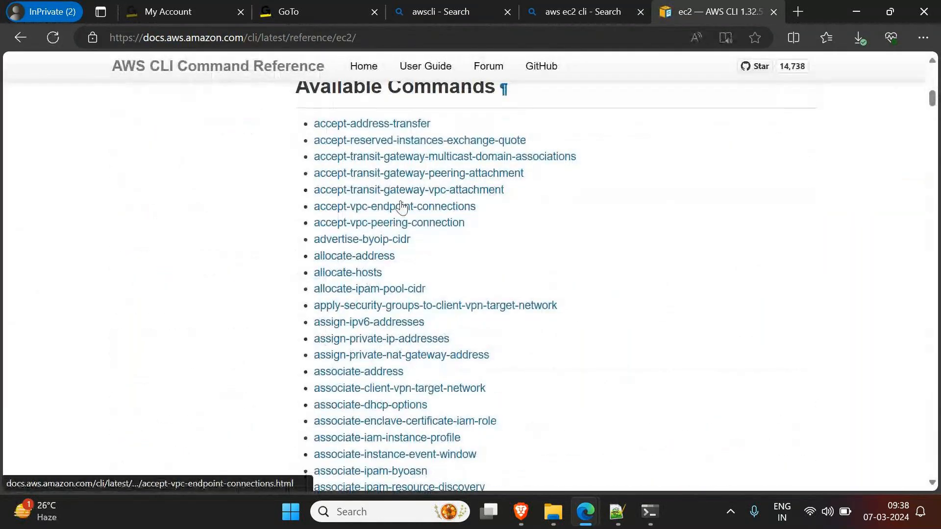
scroll(402, 207, up, 3)
scroll(448, 218, down, 4)
scroll(502, 259, down, 20)
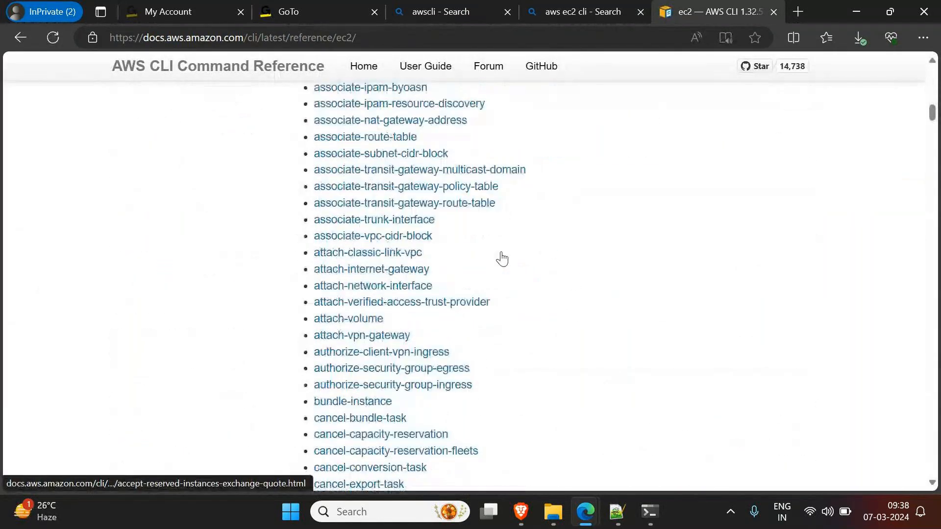
scroll(503, 260, down, 20)
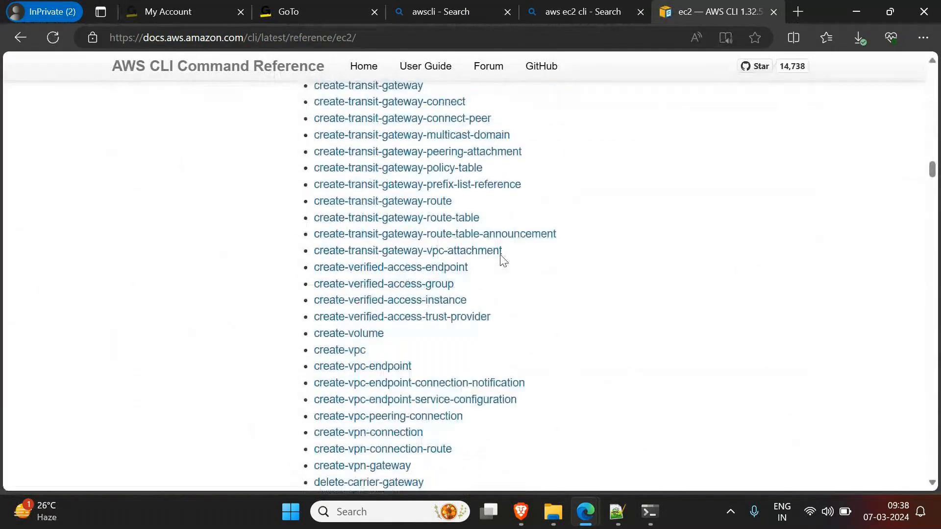
scroll(503, 261, down, 20)
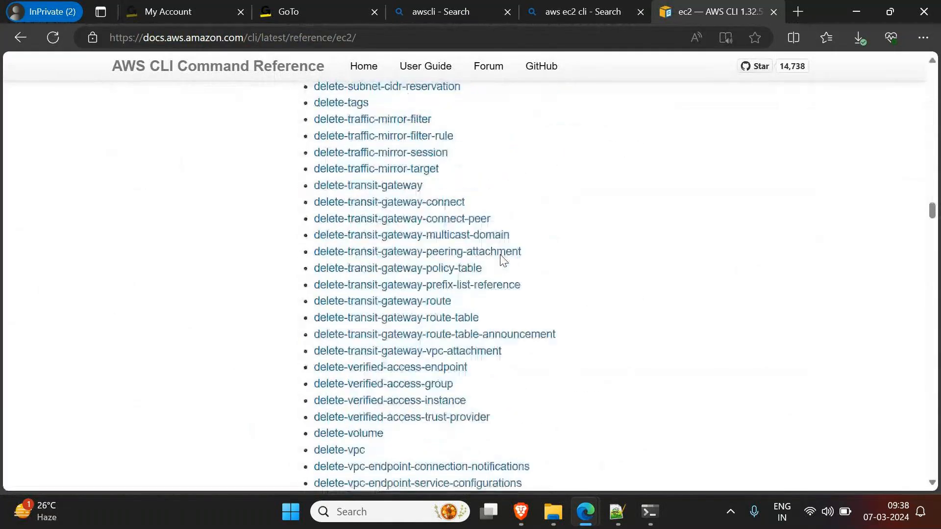
scroll(497, 286, down, 16)
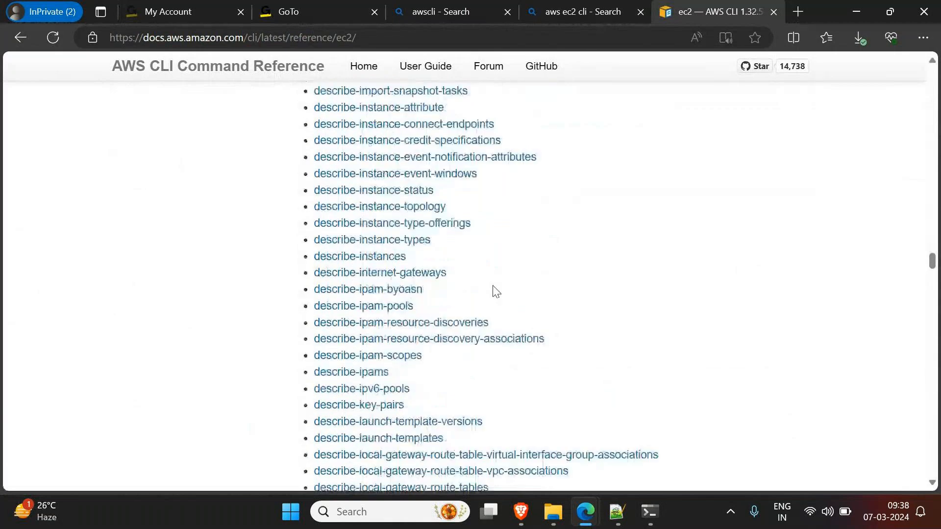
scroll(493, 292, down, 20)
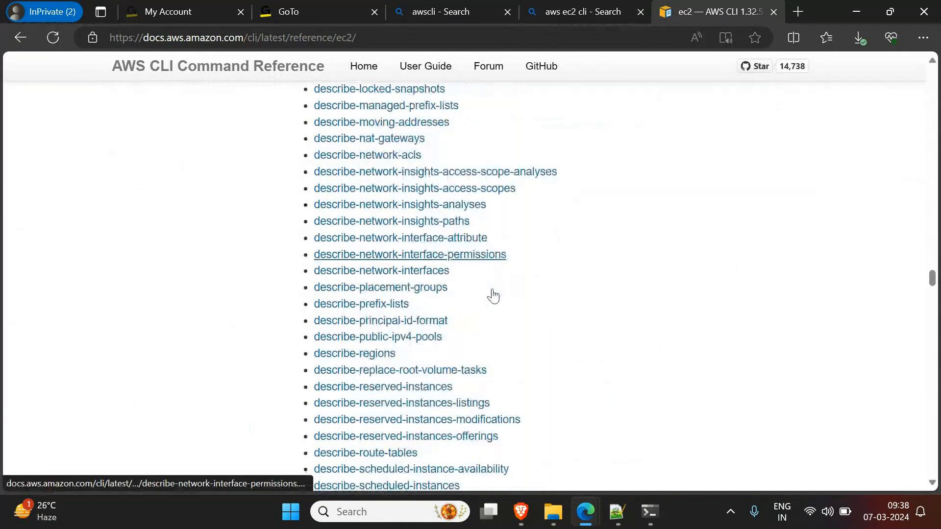
scroll(493, 294, down, 20)
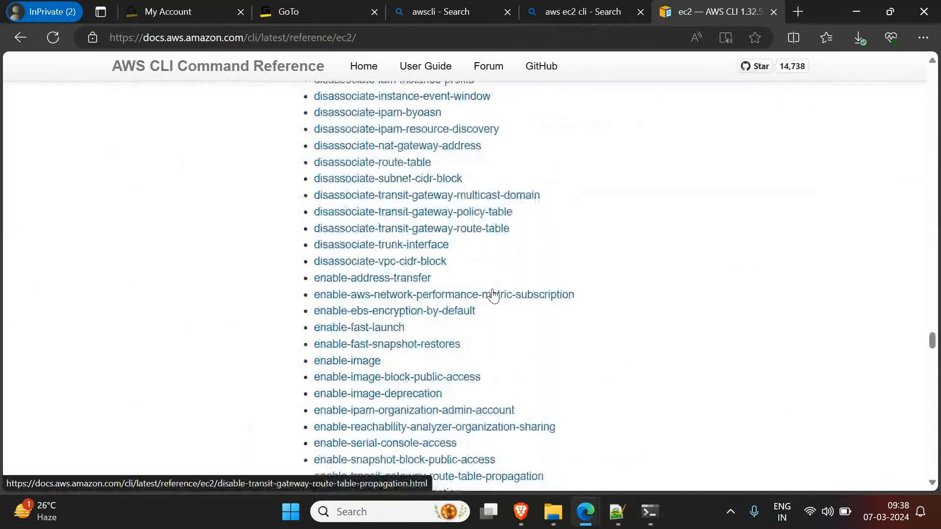
scroll(494, 297, down, 20)
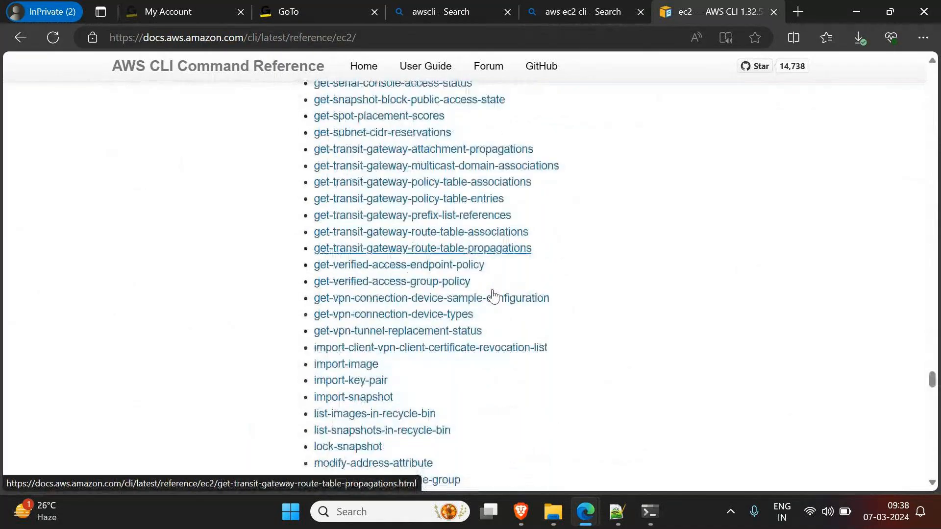
scroll(494, 296, down, 20)
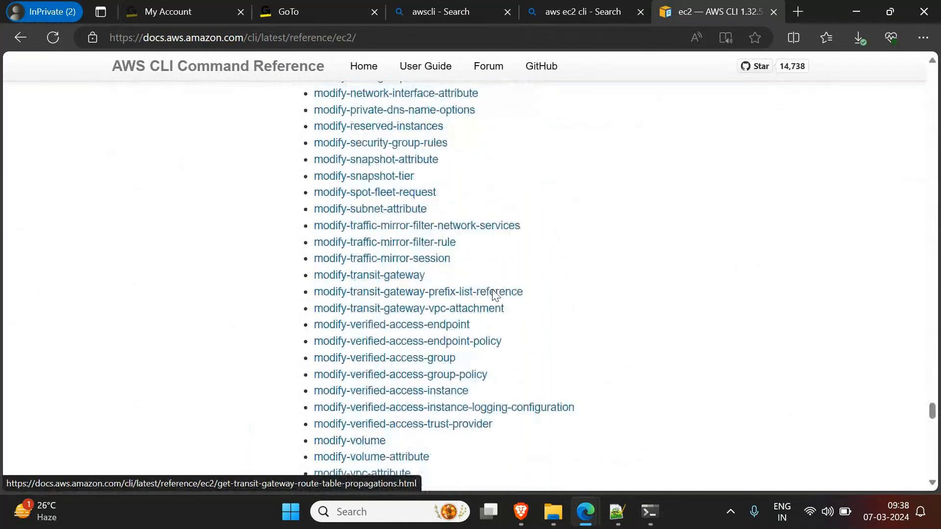
scroll(495, 294, down, 13)
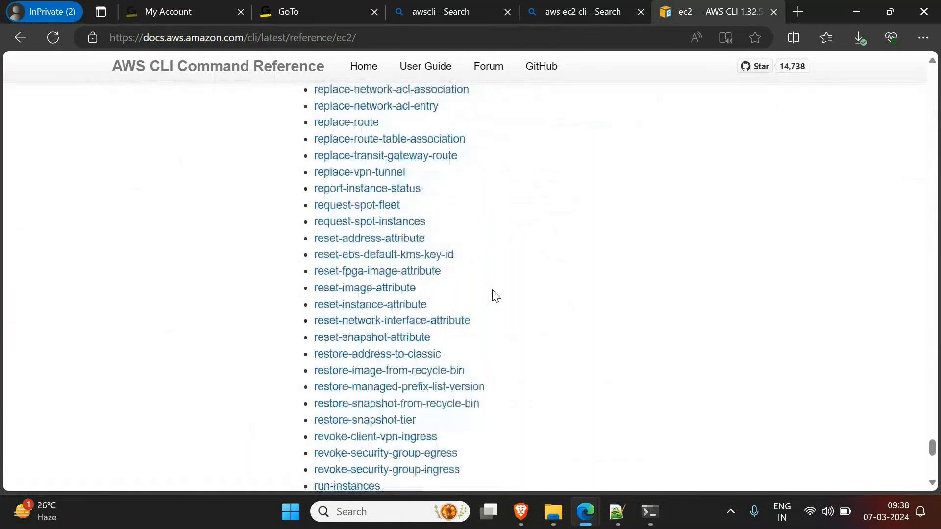
scroll(495, 295, up, 5)
scroll(494, 294, down, 4)
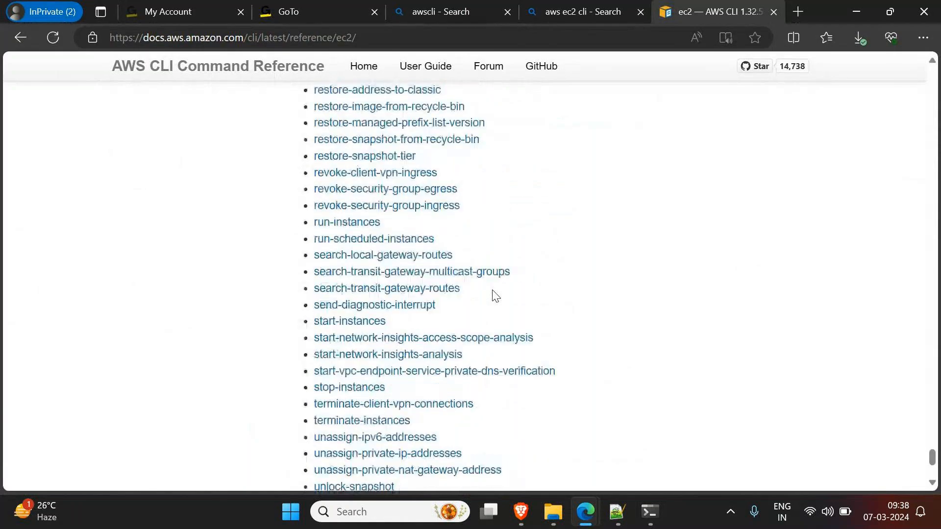
Open the stop-instances reference page and review its description and options down to Global Options.
click(364, 392)
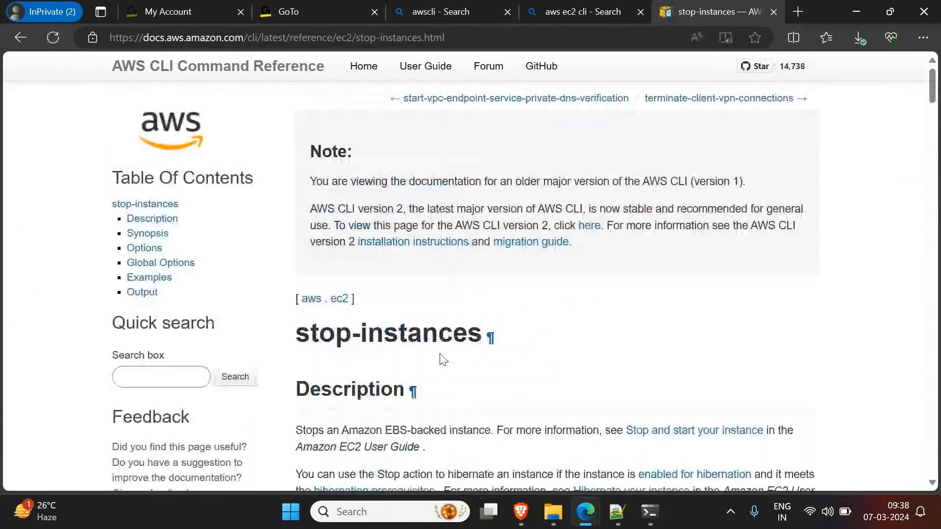
scroll(442, 359, down, 1)
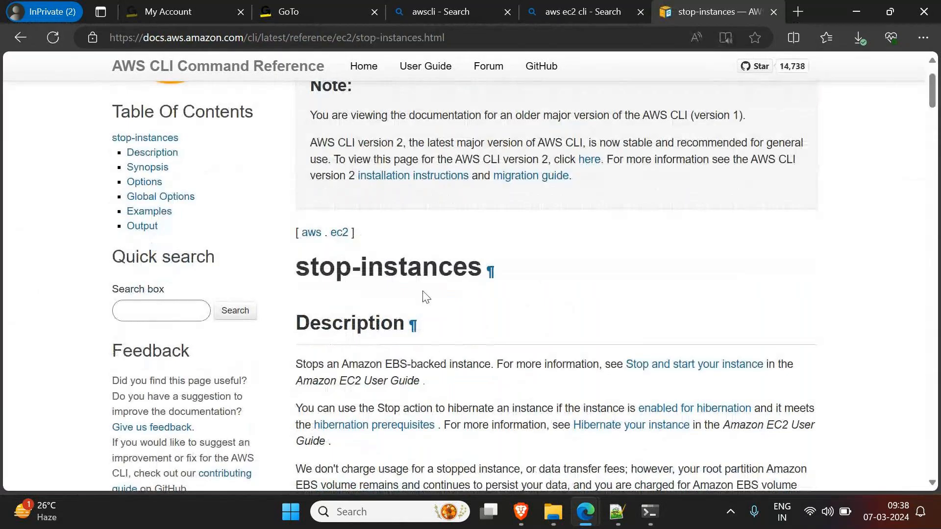
scroll(425, 297, down, 2)
scroll(426, 303, down, 10)
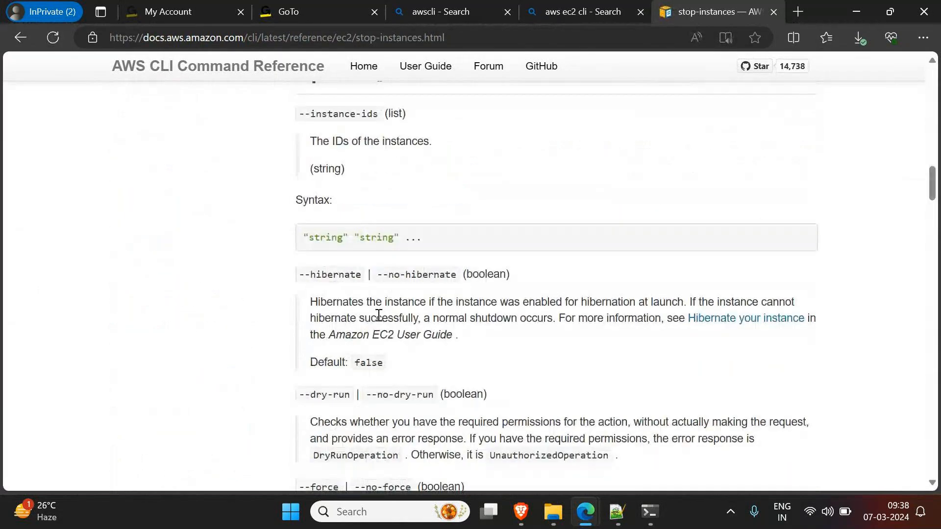
scroll(393, 323, down, 6)
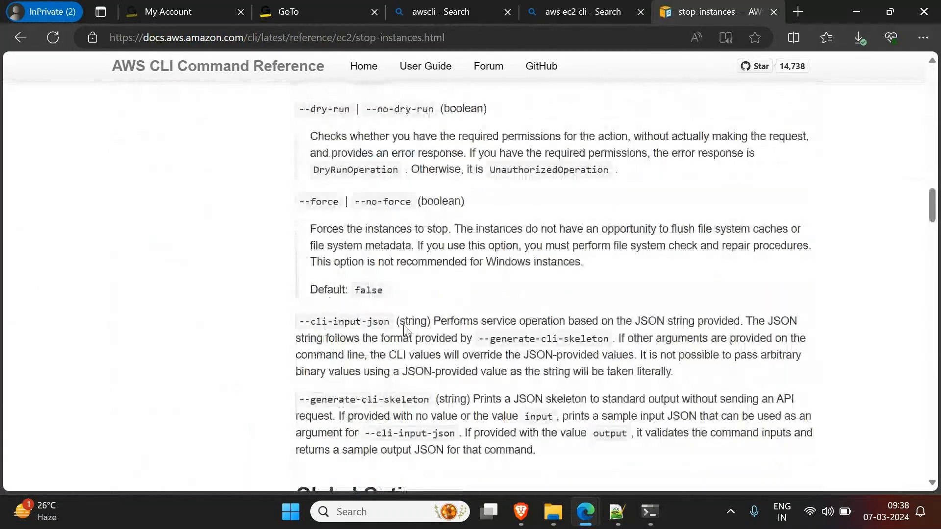
scroll(405, 329, down, 3)
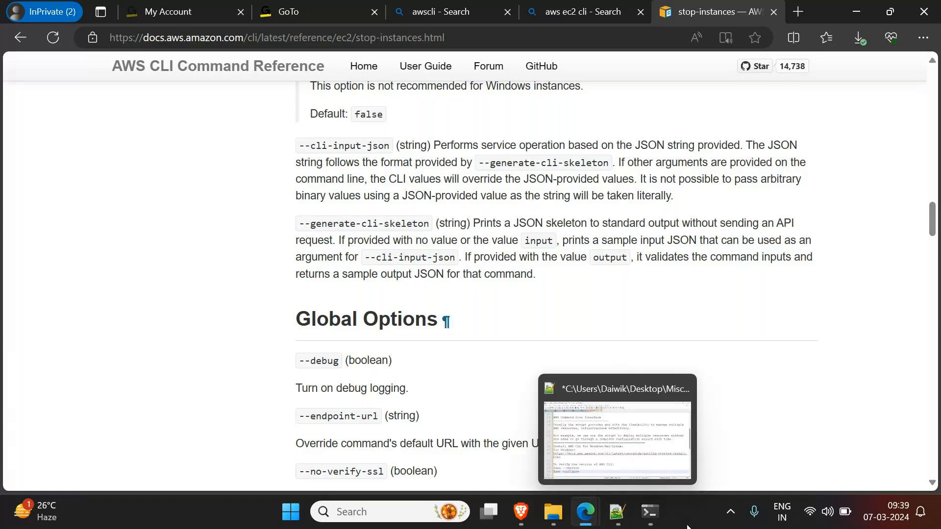
Switch to Notepad++ and create a new blank text document.
click(650, 512)
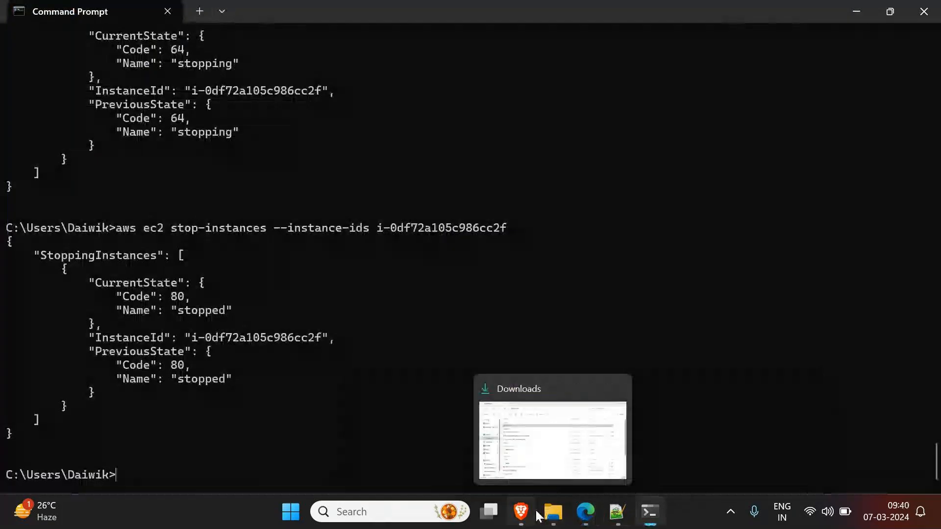
click(615, 514)
click(547, 408)
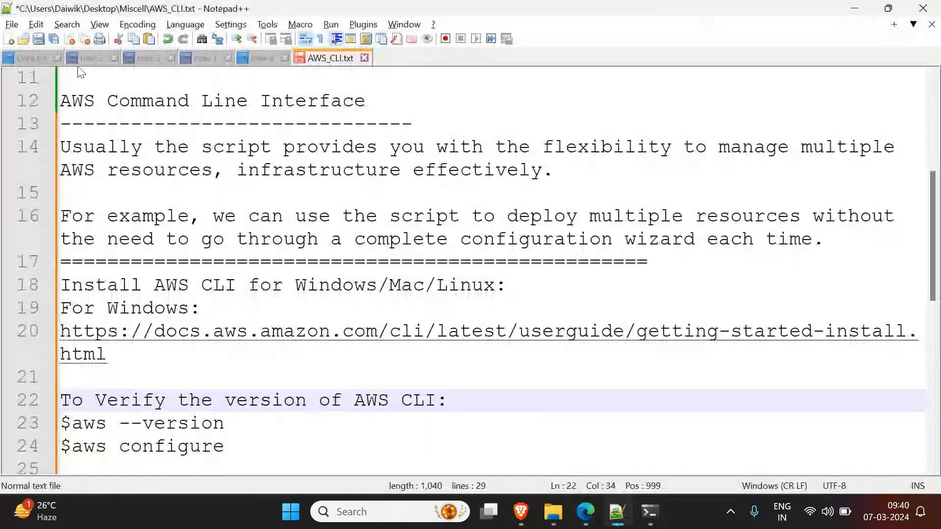
click(8, 39)
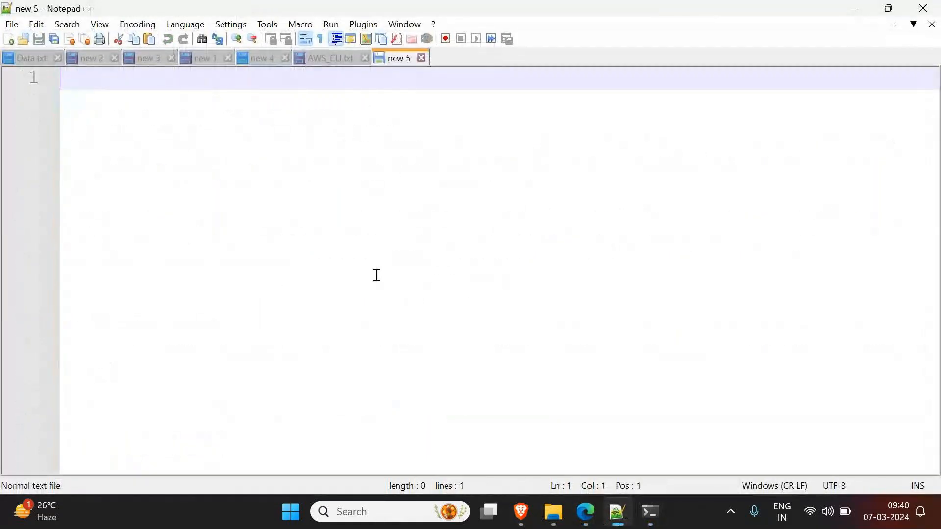
Write the heading AWS RDS (Relational Database Service) with a line of equals signs beneath it.
text(AW)
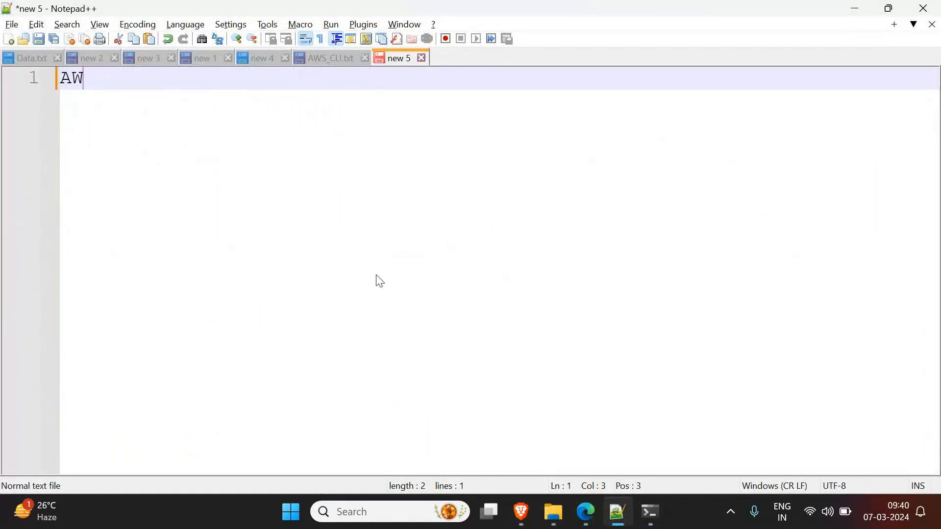
text(S RDS (Relati)
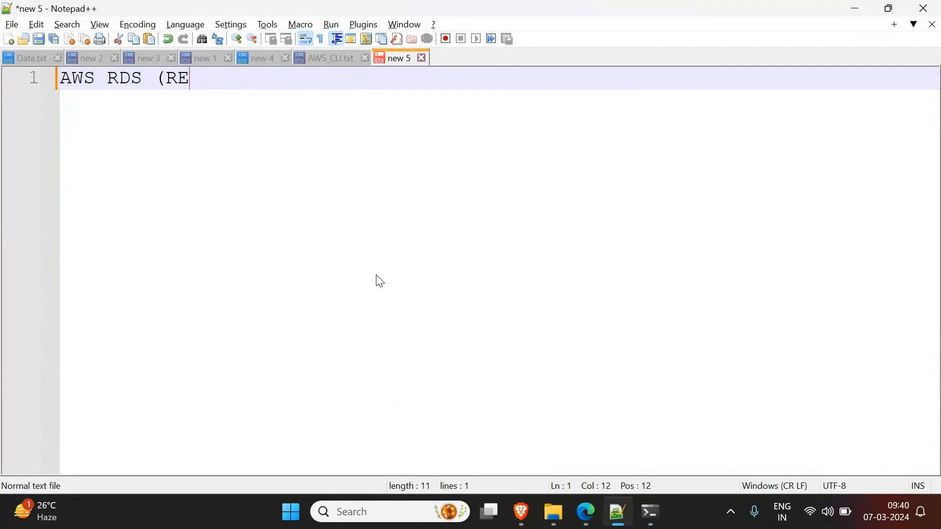
text(ona)
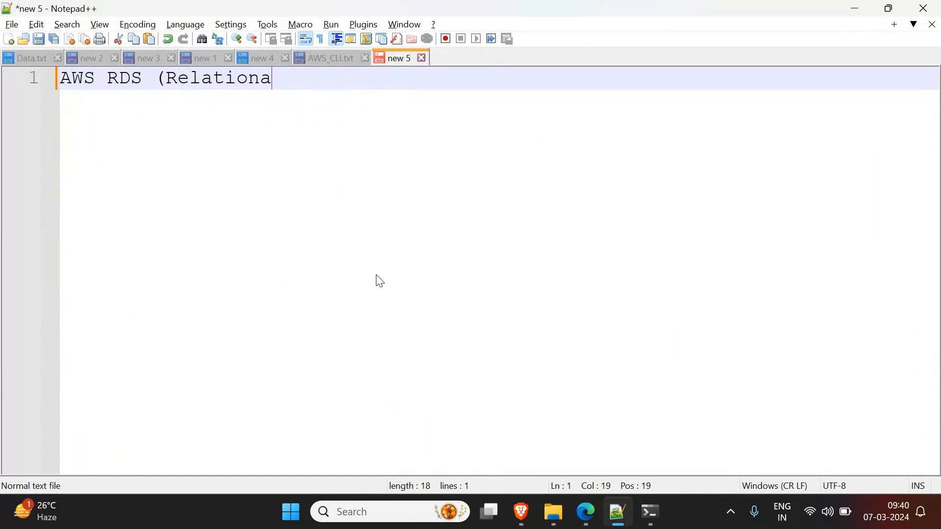
text(l Datab)
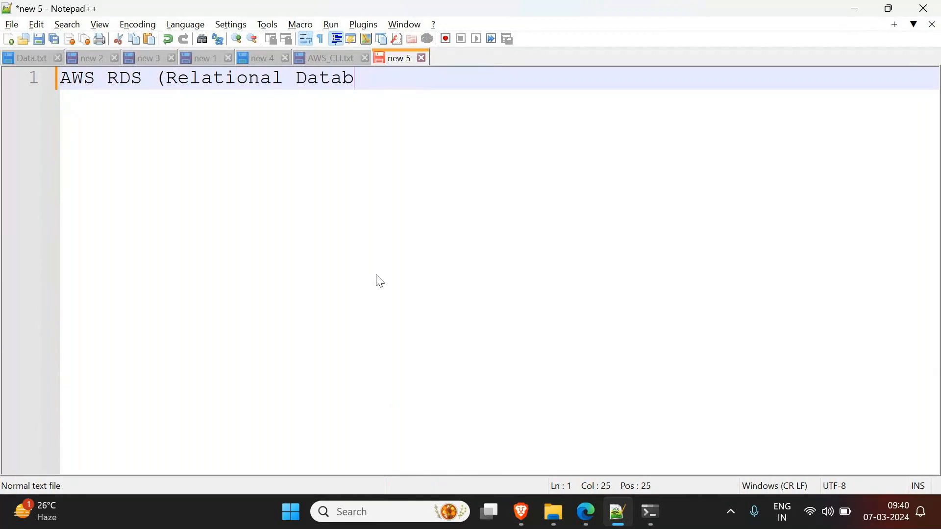
text(ase Serv)
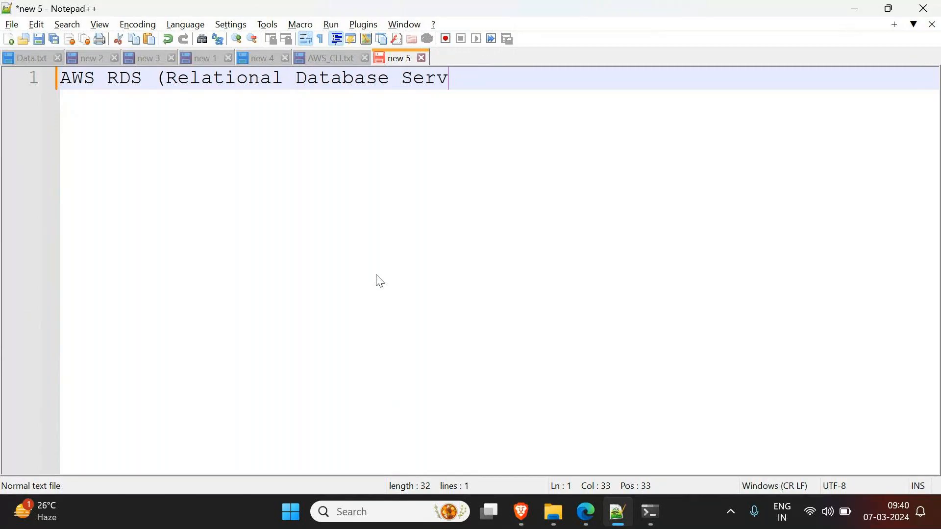
text(ice ))
key(Return)
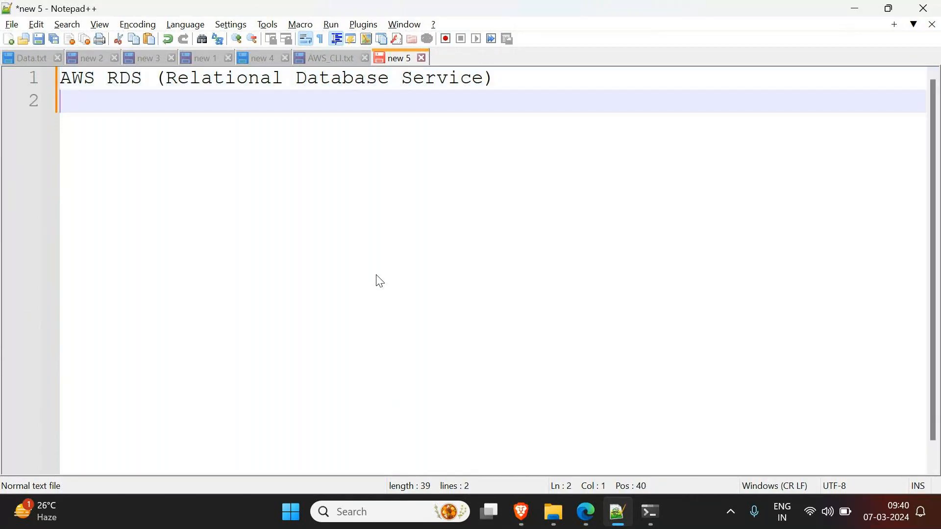
text(=======================================)
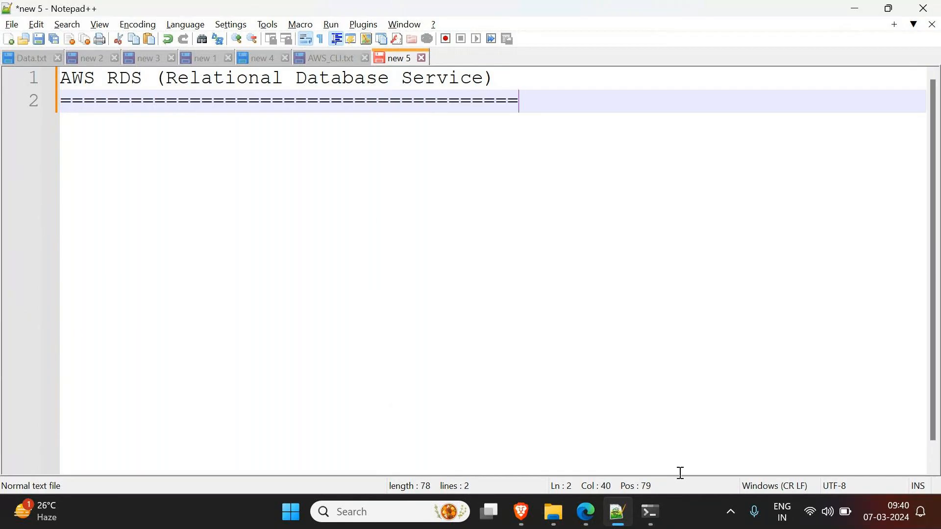
Switch to the Brave window and terminate the selected EC2 instance named server in the Mumbai region.
mouse_move(585, 514)
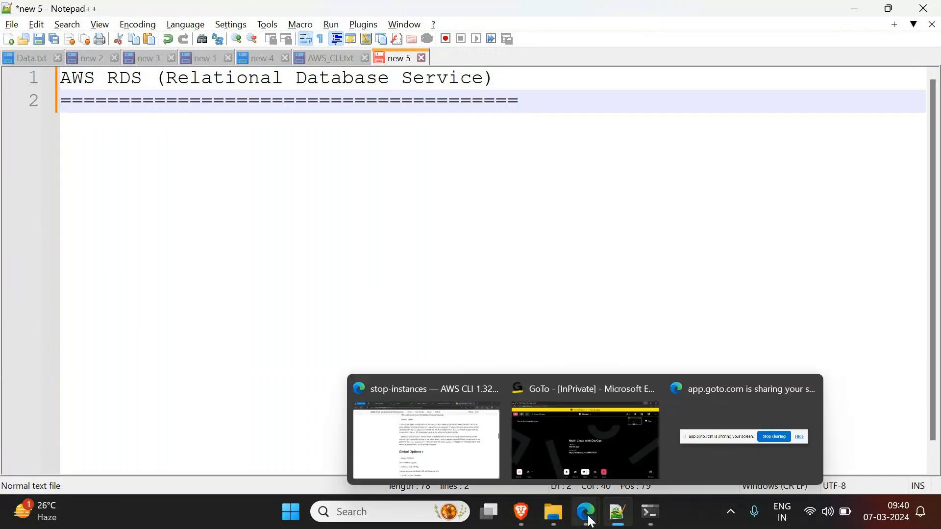
click(435, 454)
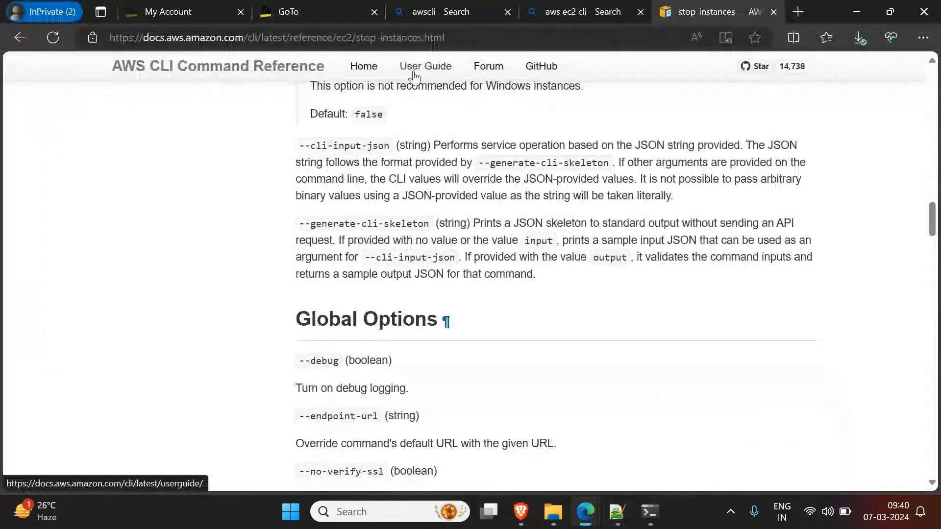
click(521, 524)
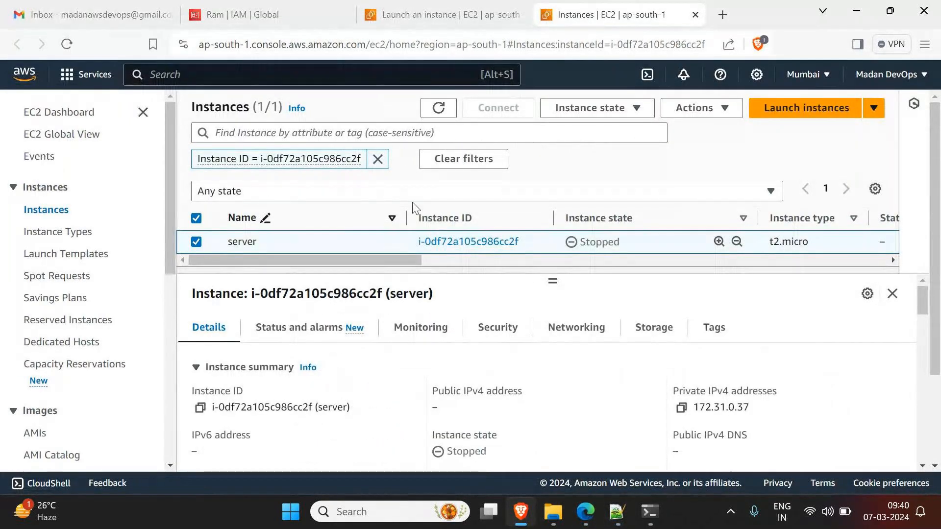
click(587, 118)
click(608, 218)
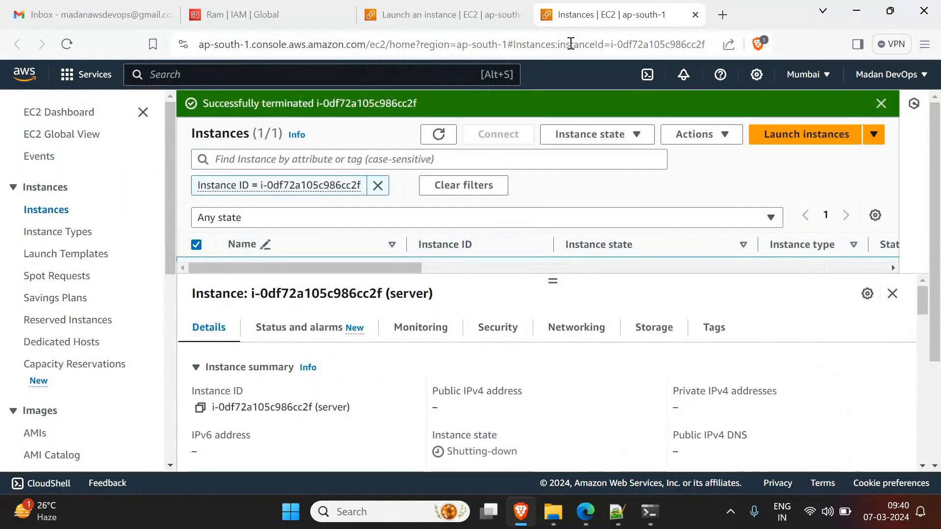
Delete the only IAM user from the Users list, entering its user name to confirm.
click(269, 14)
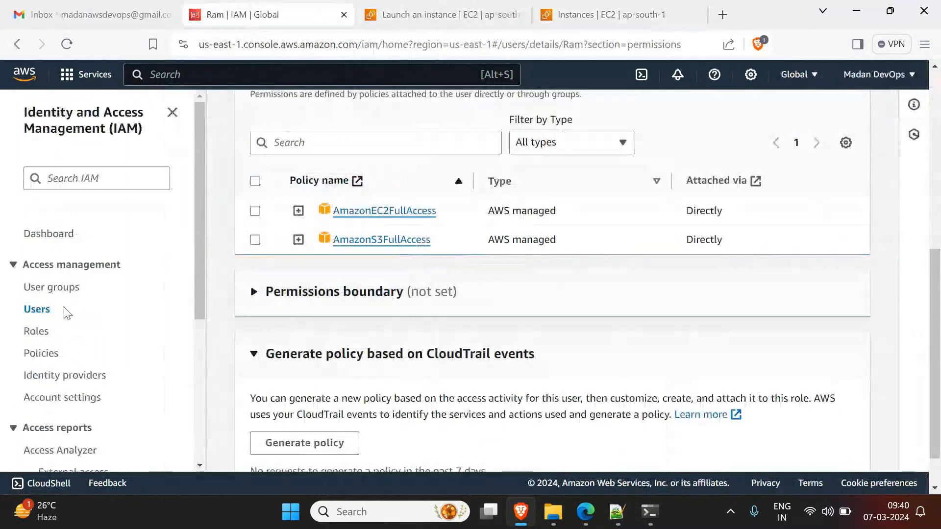
click(38, 310)
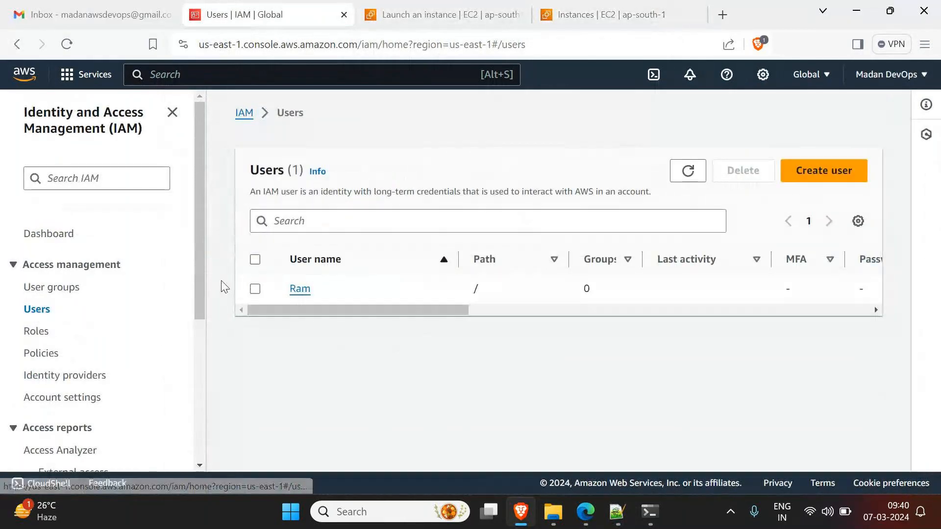
click(255, 289)
click(752, 172)
click(364, 387)
text(Ram)
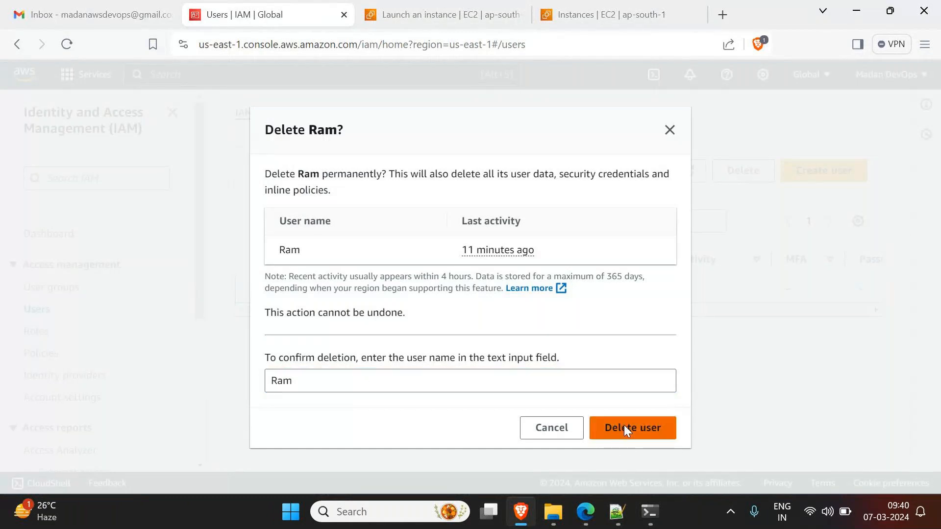
click(626, 427)
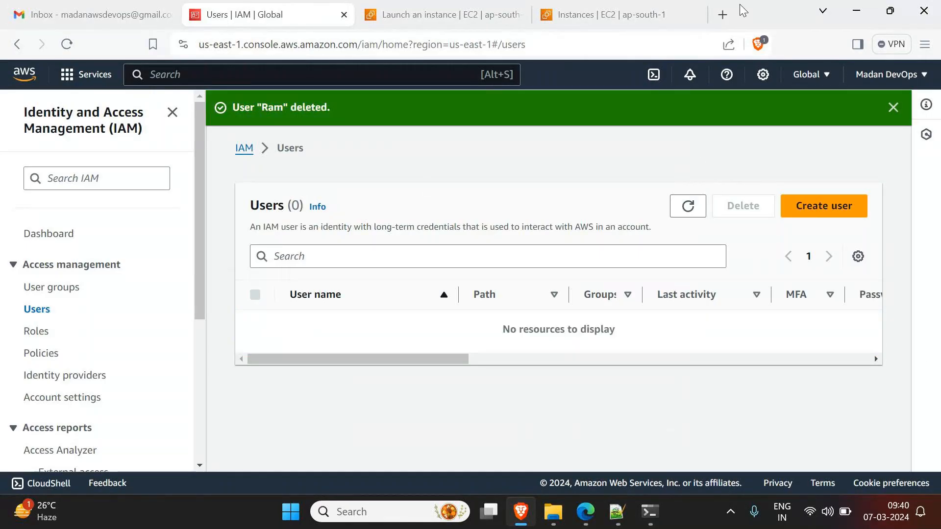
Switch to the Command Prompt and end its session with the exit command.
click(649, 512)
text(exit)
key(Return)
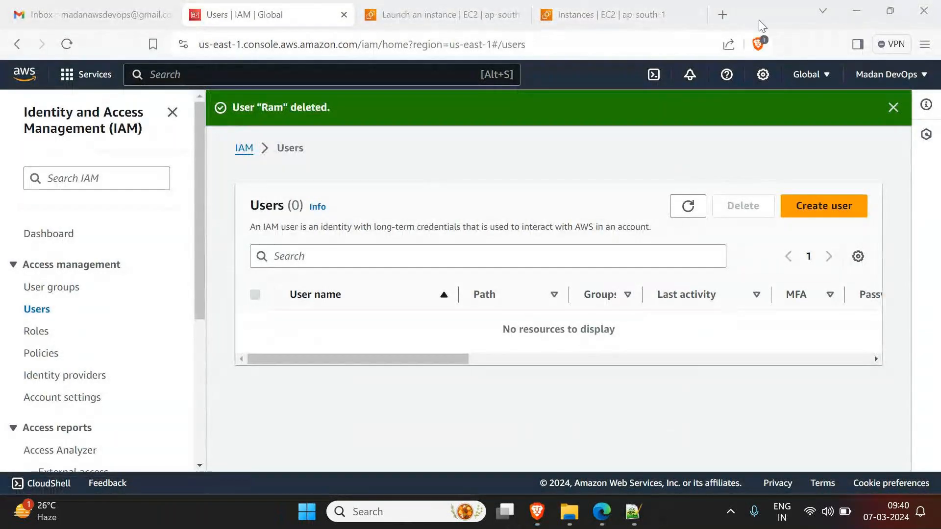
Switch to Edge, close the stop-instances and aws ec2 cli search tabs, and return to the notes in Notepad++.
click(857, 10)
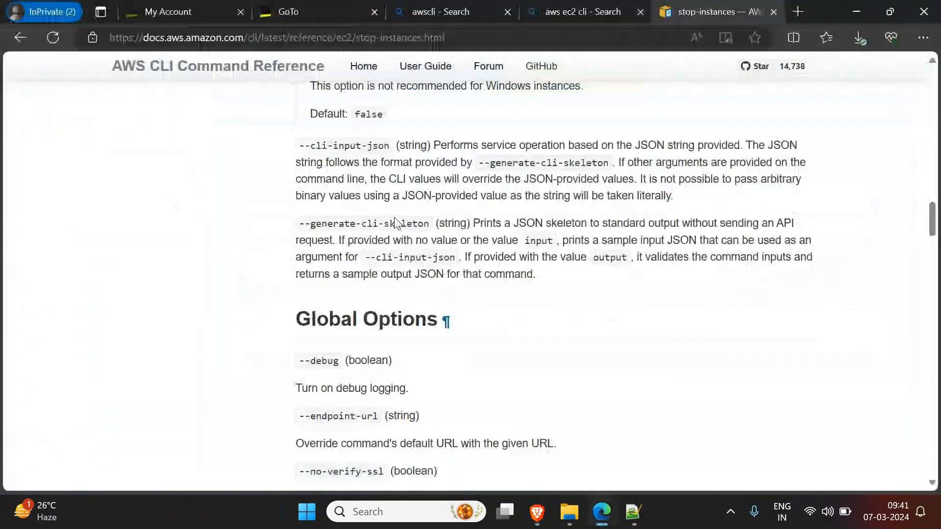
click(773, 12)
click(771, 13)
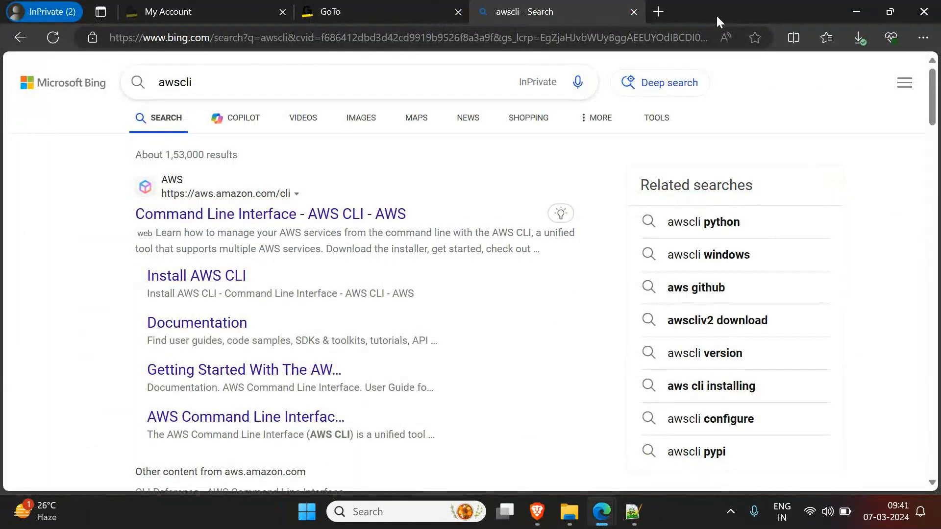
click(857, 10)
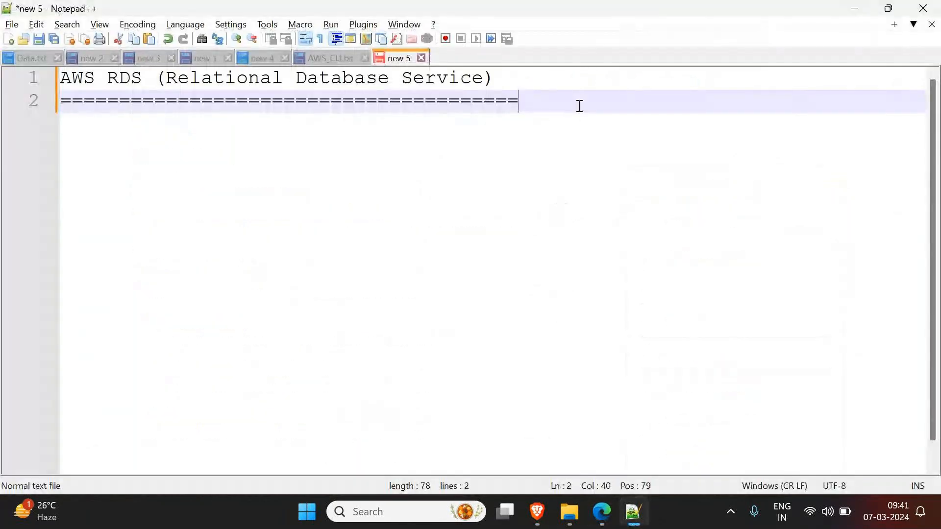
Leave a blank line under the heading and write "-> Every application will contain 3 Layers:".
key(Return)
key(Return)
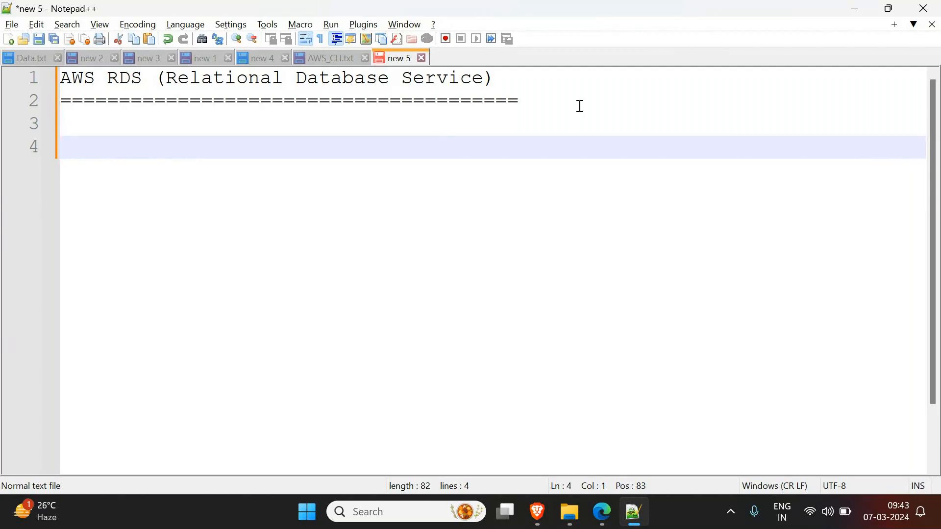
text(E)
key(BackSpace)
text(-> Every)
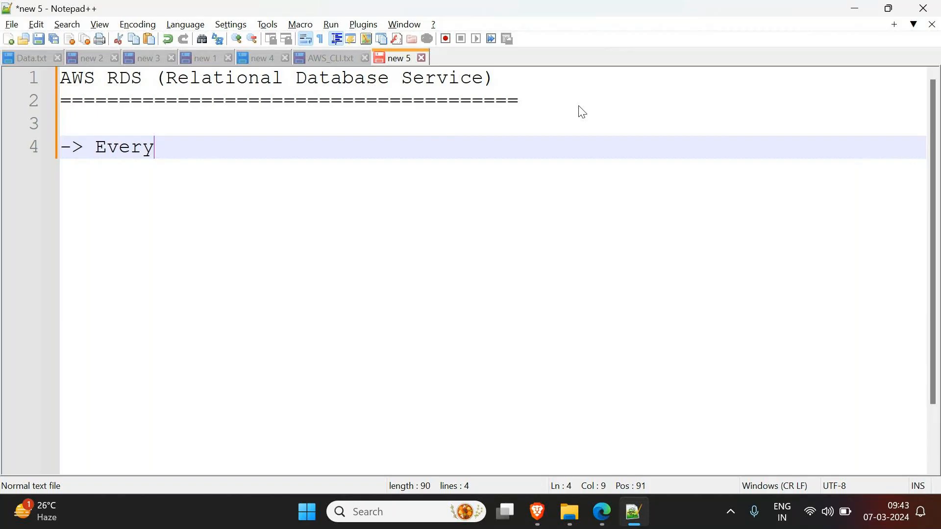
text( applicat)
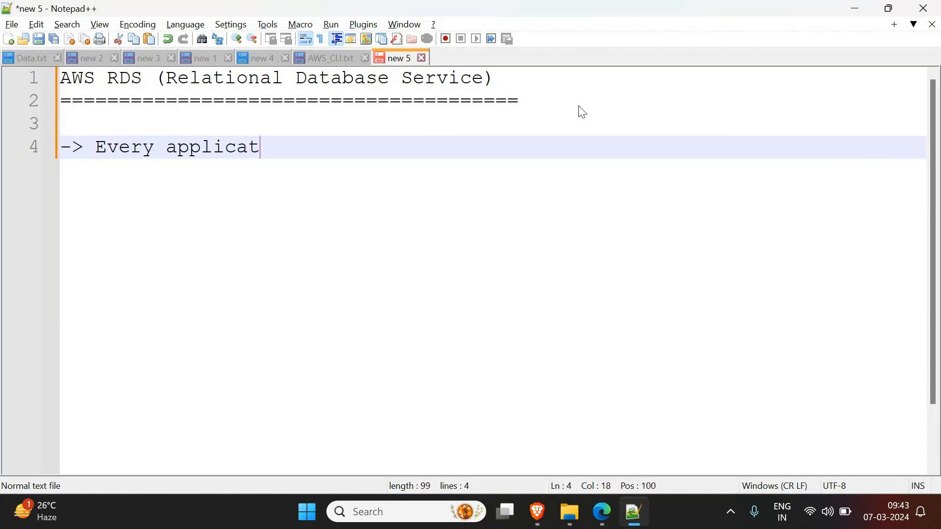
text(ion will cont)
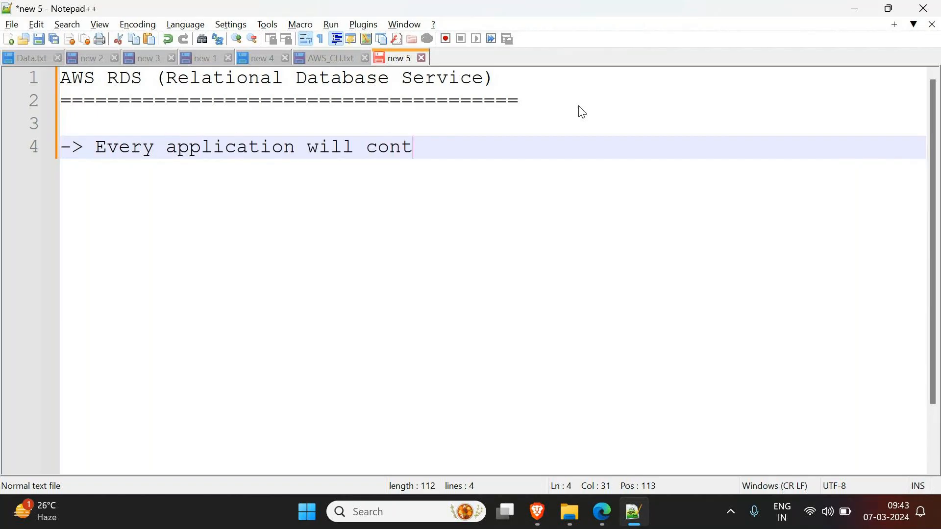
text(ain 3 Layers:)
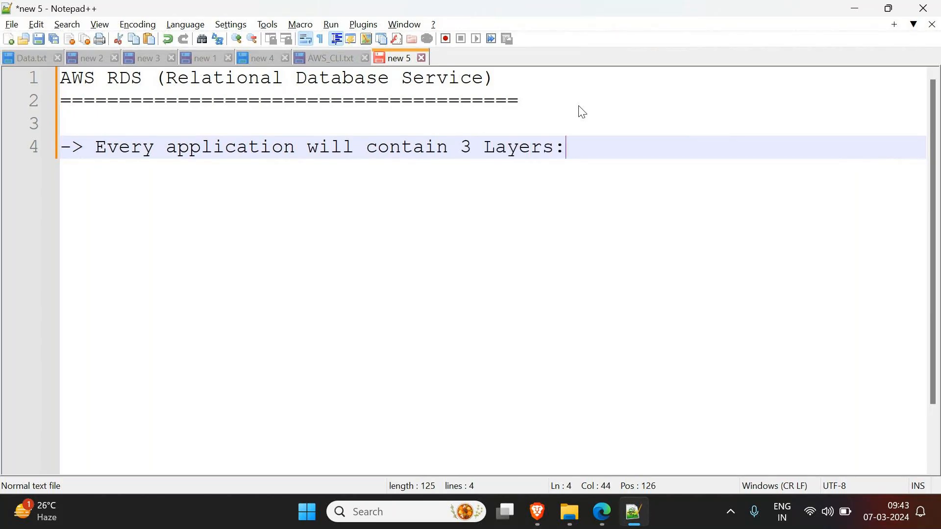
Add the first layer on its own line as "1) Front End (User interface)".
key(Return)
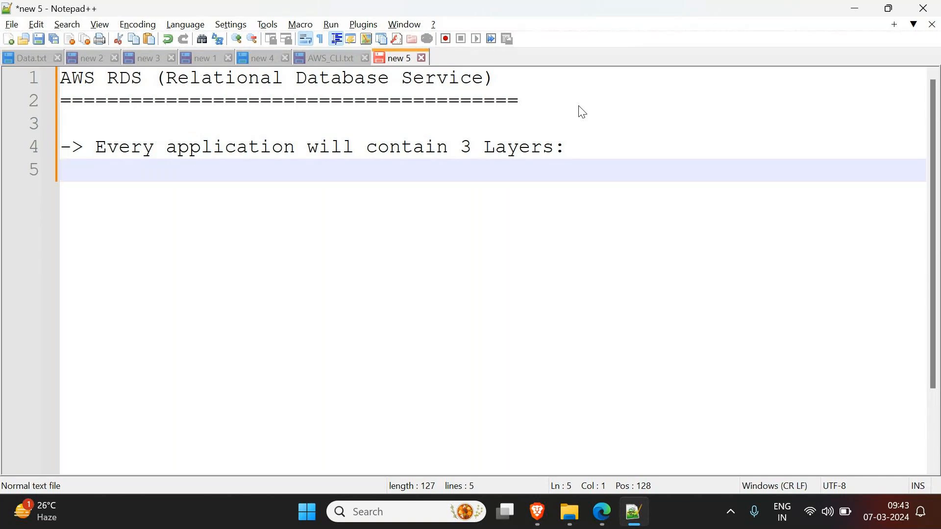
text(1) Front End ()
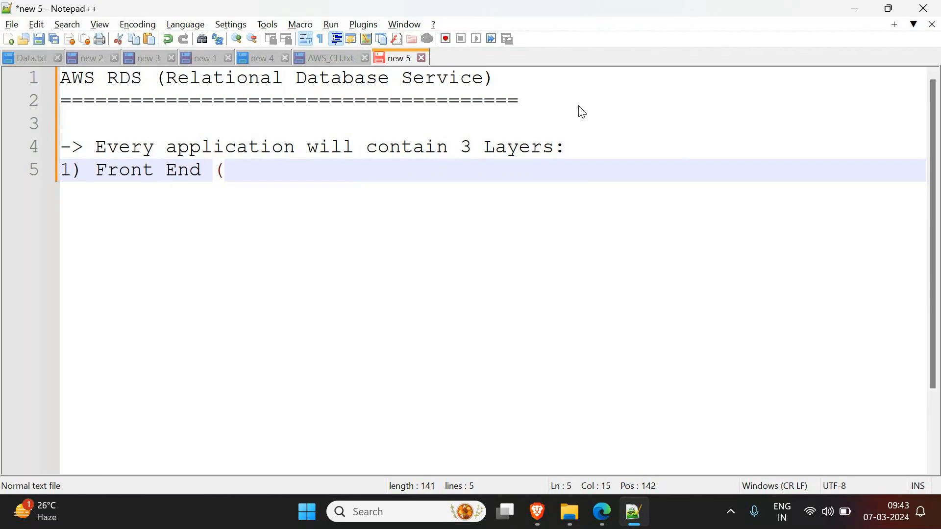
text(User)
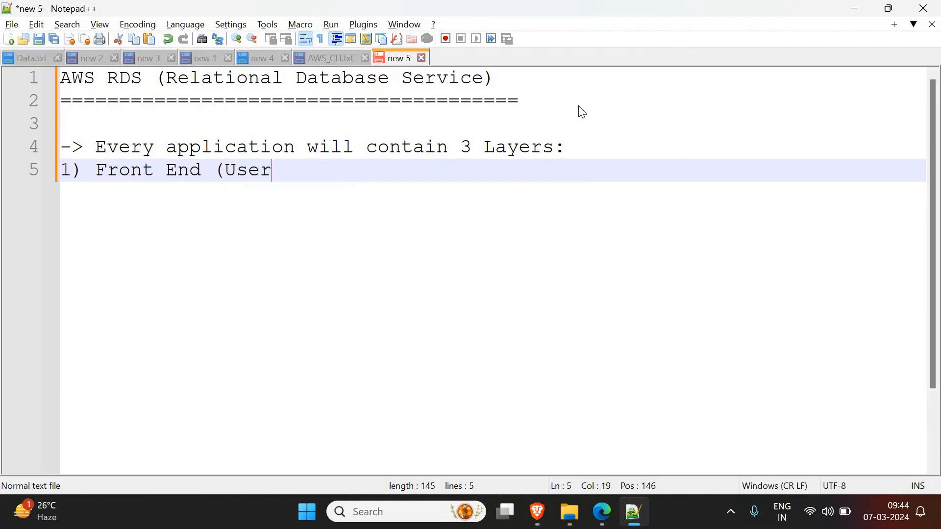
text( interface))
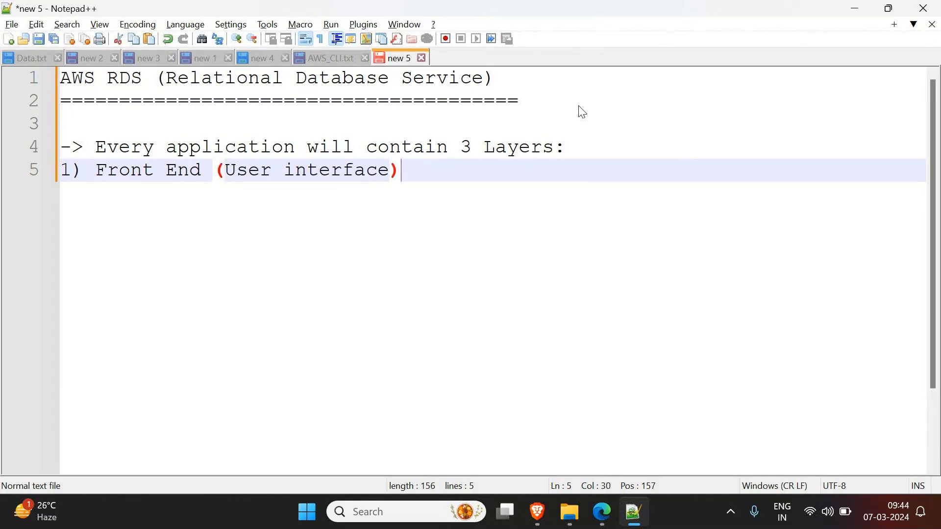
Add the second layer on a new line as "2) Back End (Business Logic)".
key(Return)
text(2)
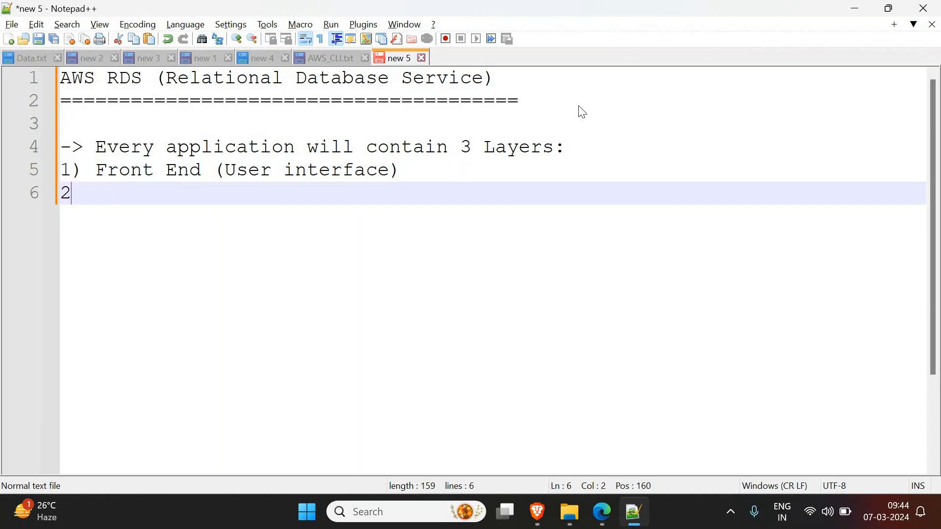
text() Back End ()
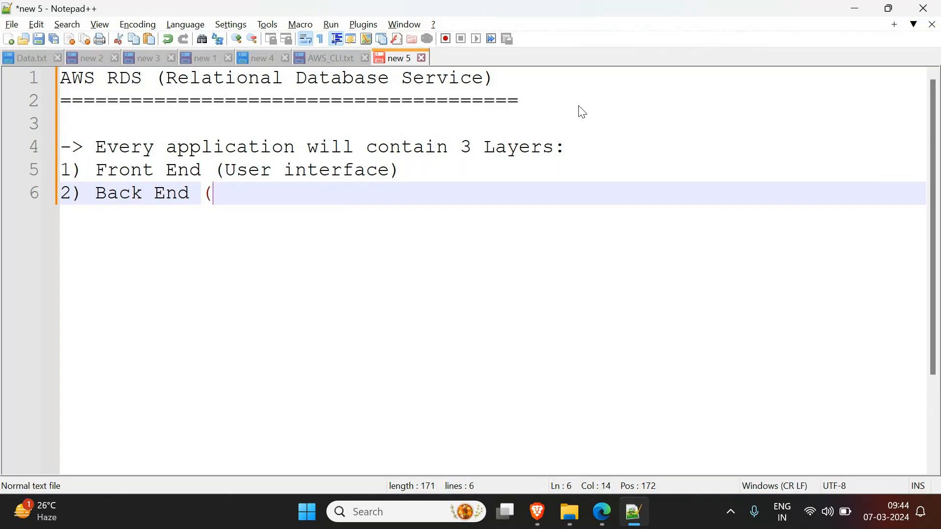
text(Bussn)
key(BackSpace)
key(BackSpace)
text(n)
key(BackSpace)
text(iness )
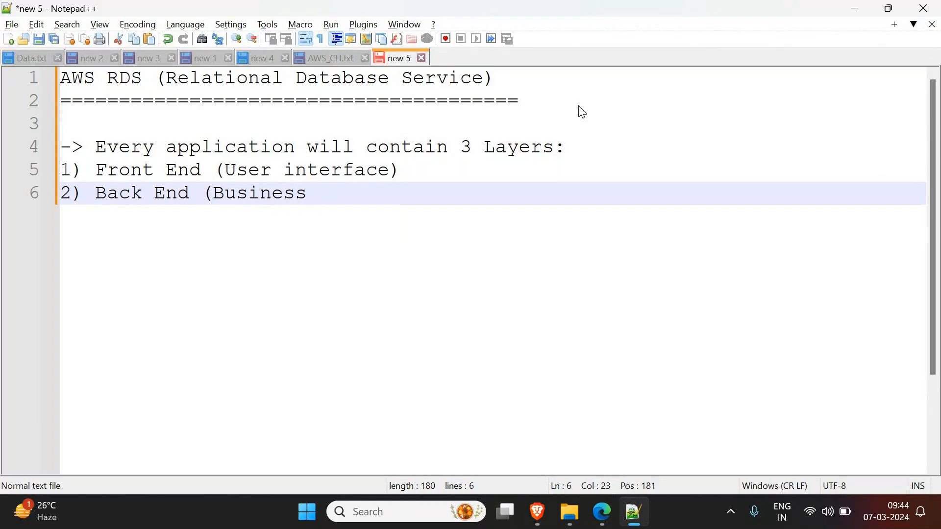
text(Logic))
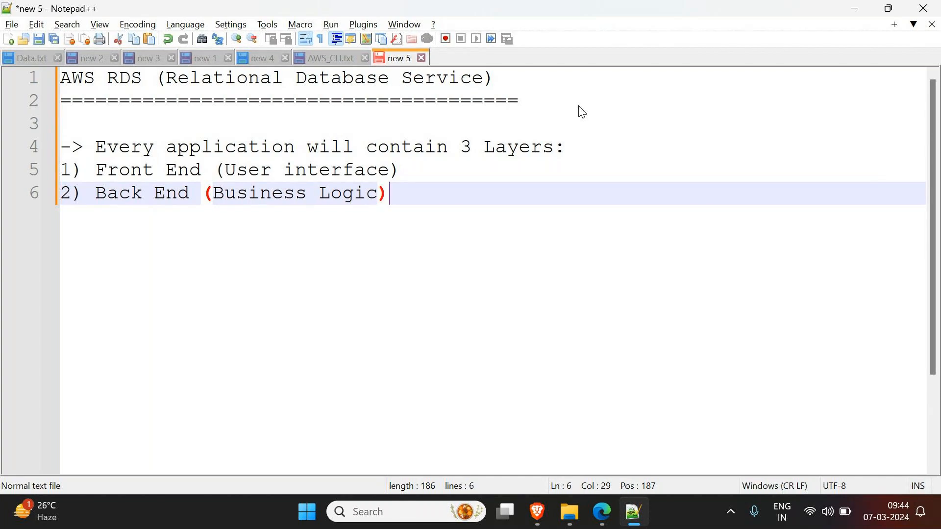
Add the third layer on a new line as "3) Database".
key(Return)
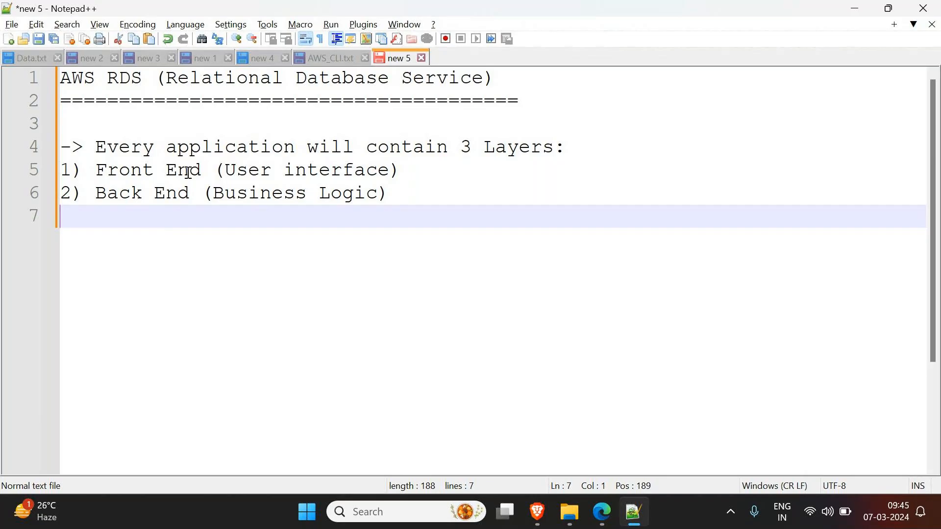
text(3) Database)
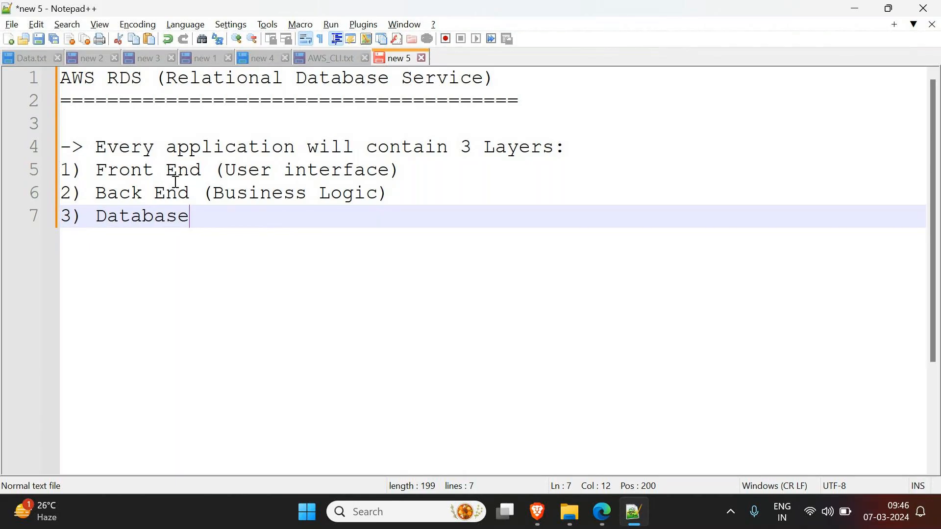
After a blank line, write the note "-> End Users will communicate with our application using front-end (user interface)".
key(Return)
key(Return)
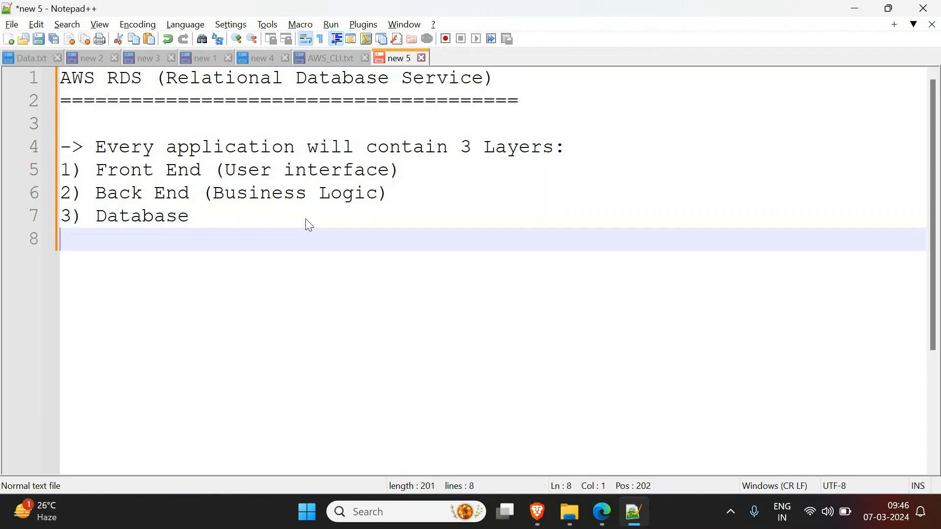
text(-> E)
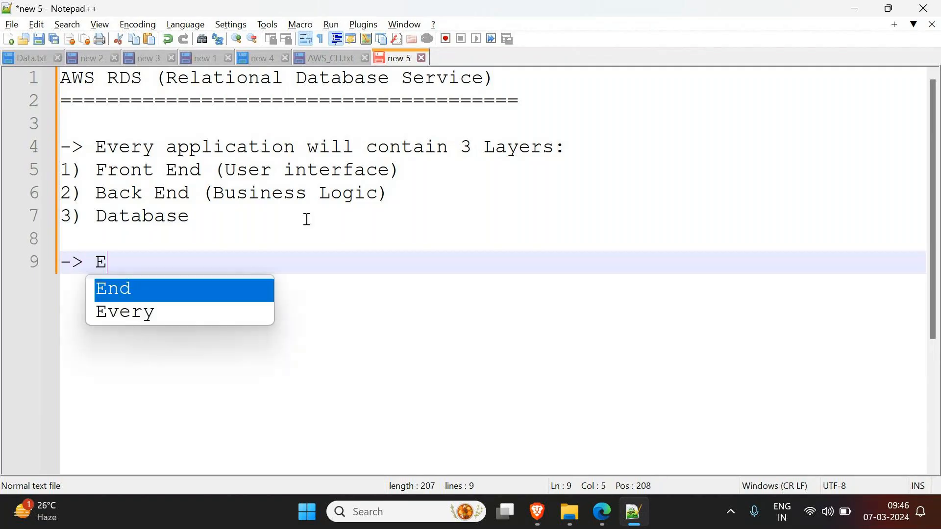
text(nd User)
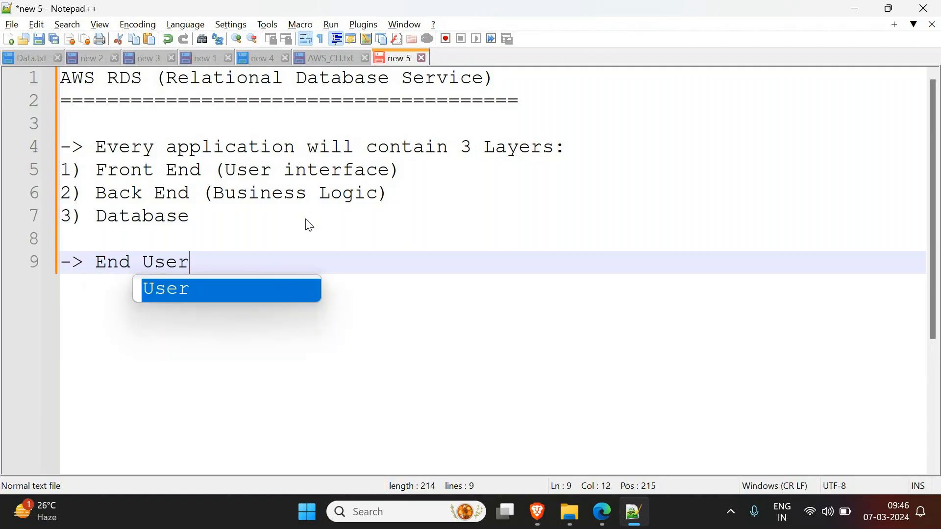
text(s will com)
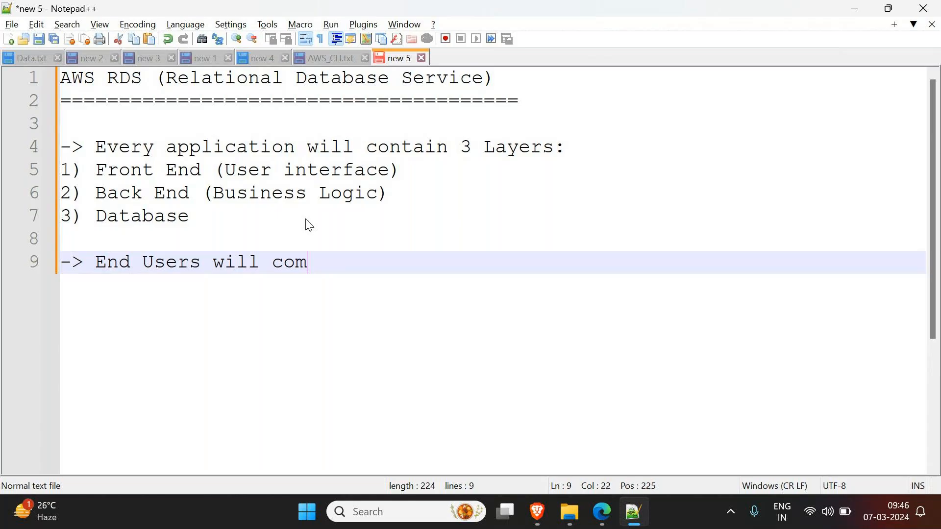
text(municate wit)
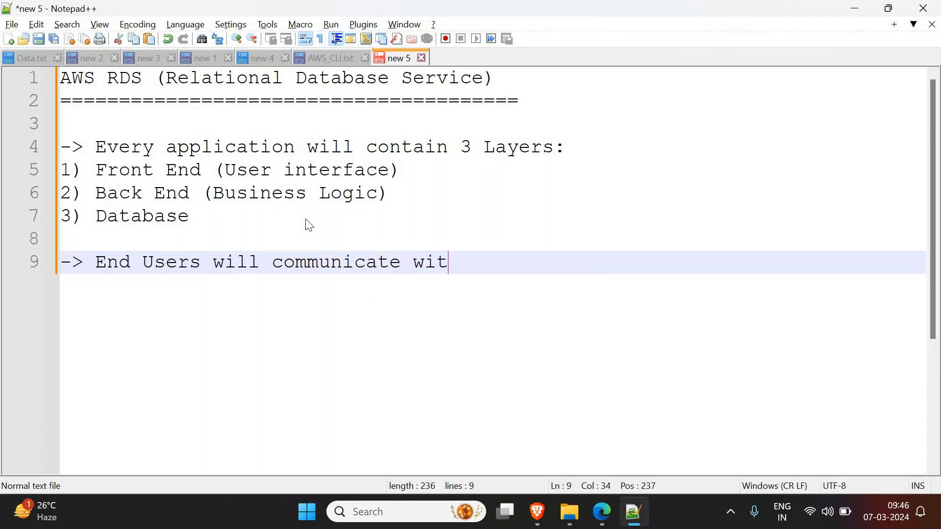
text(h our applic)
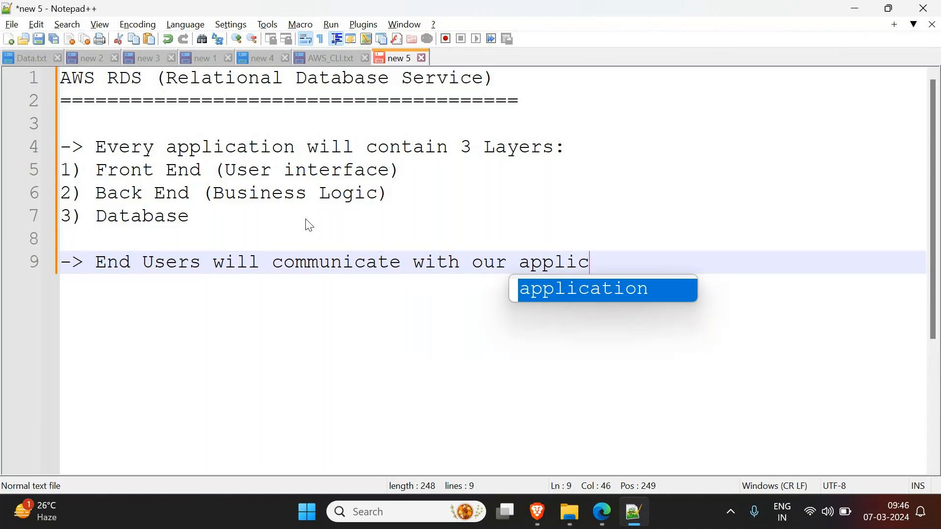
key(Return)
text(using)
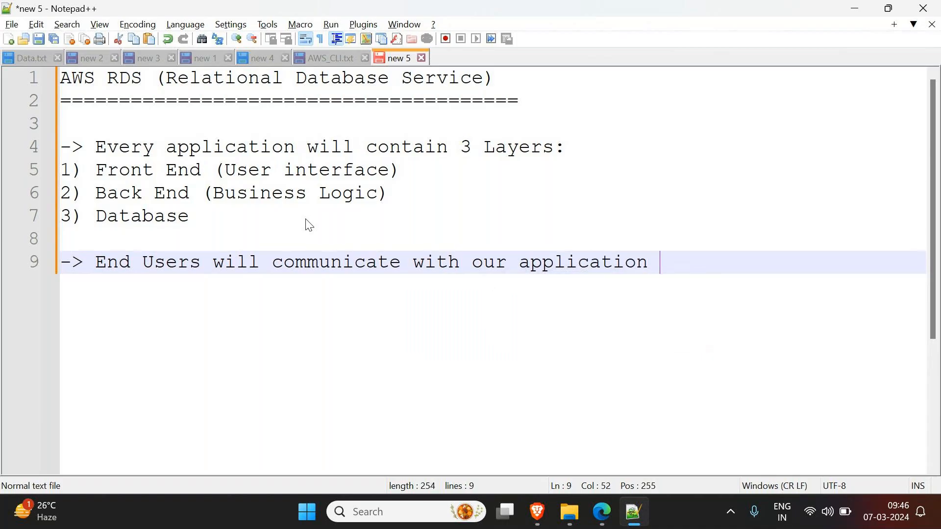
text( front)
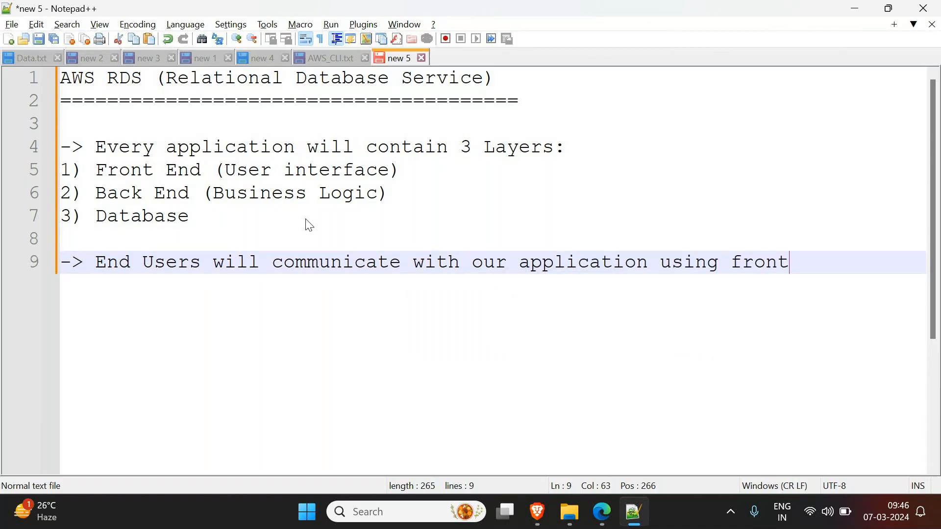
text(-end (user )
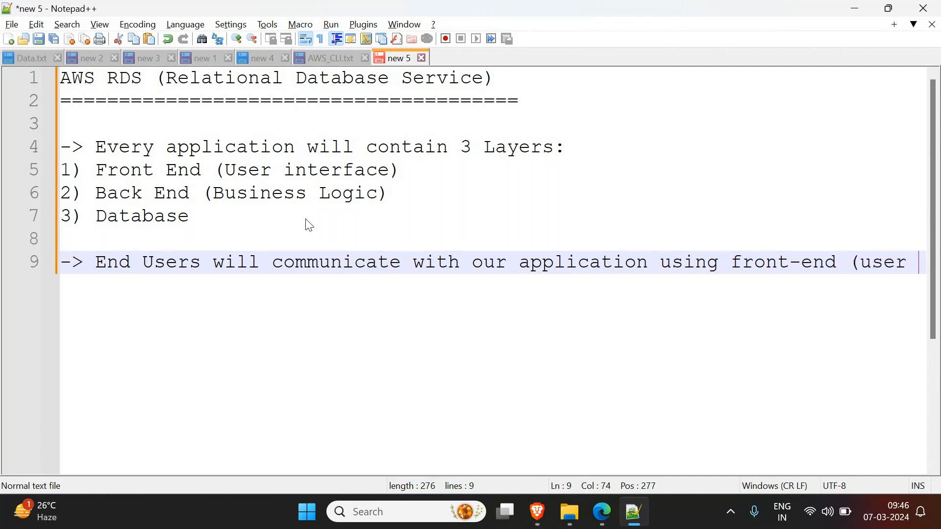
text(interface))
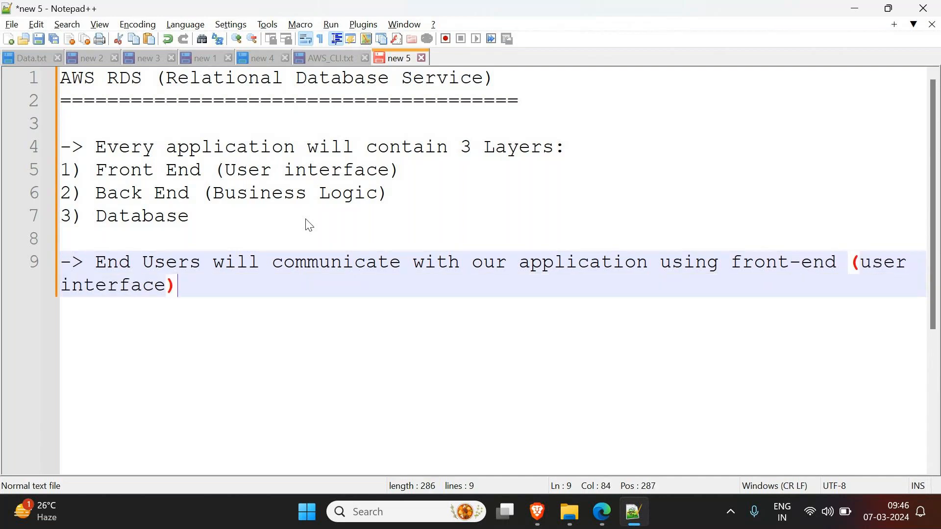
After another blank line, begin a new note with "-> When end".
key(Return)
key(Return)
text(->)
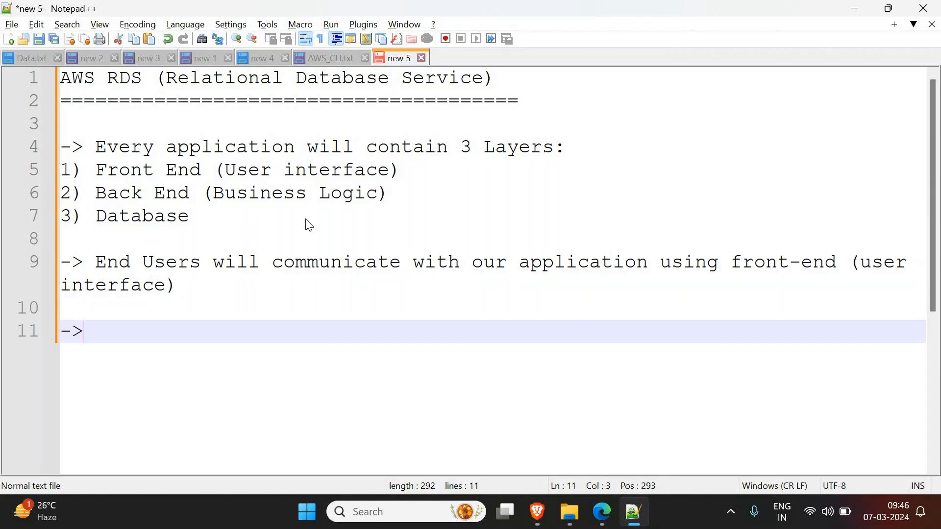
text( When end)
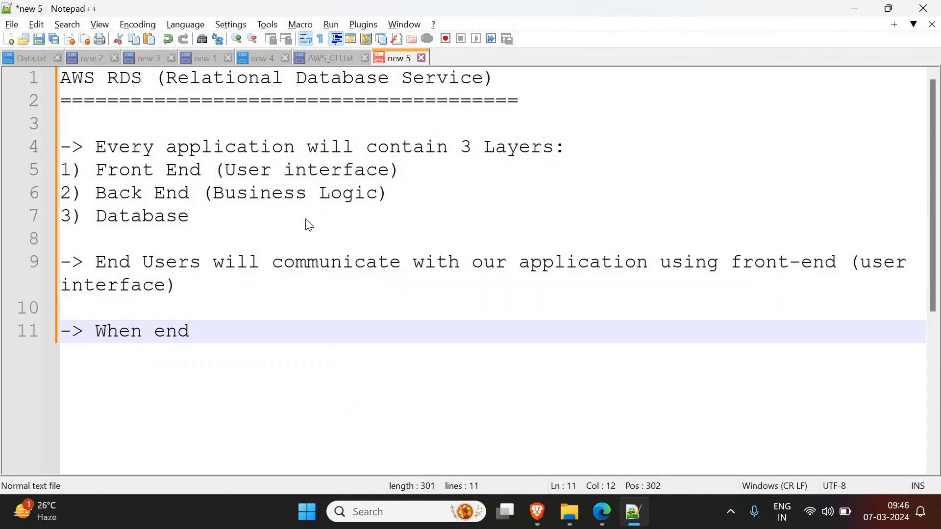
Save the notes as the normal text file AWS_RDS in the Miscell folder.
key(ctrl+s)
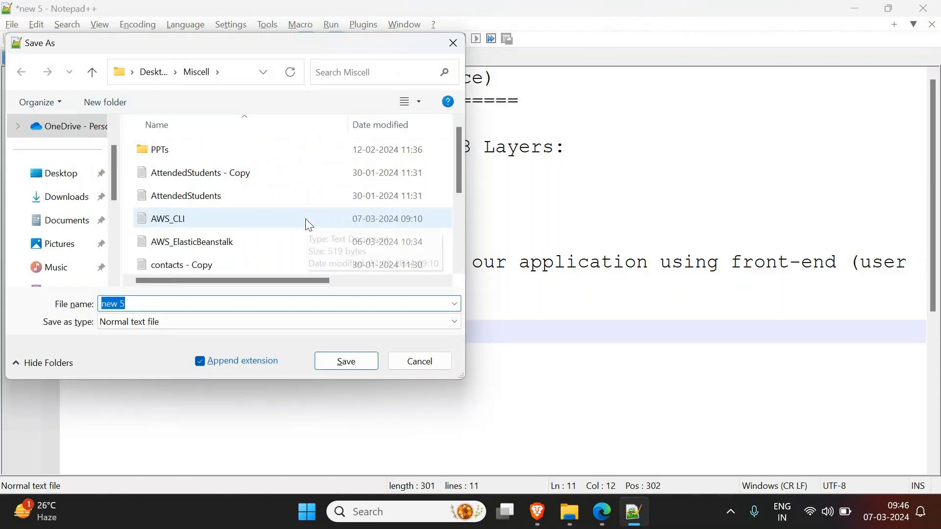
text(AWS)
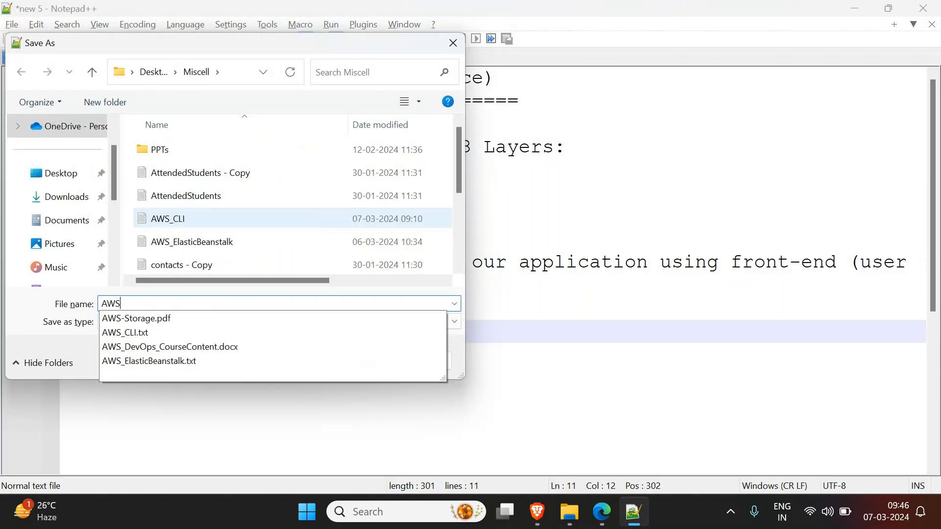
text(_RDS)
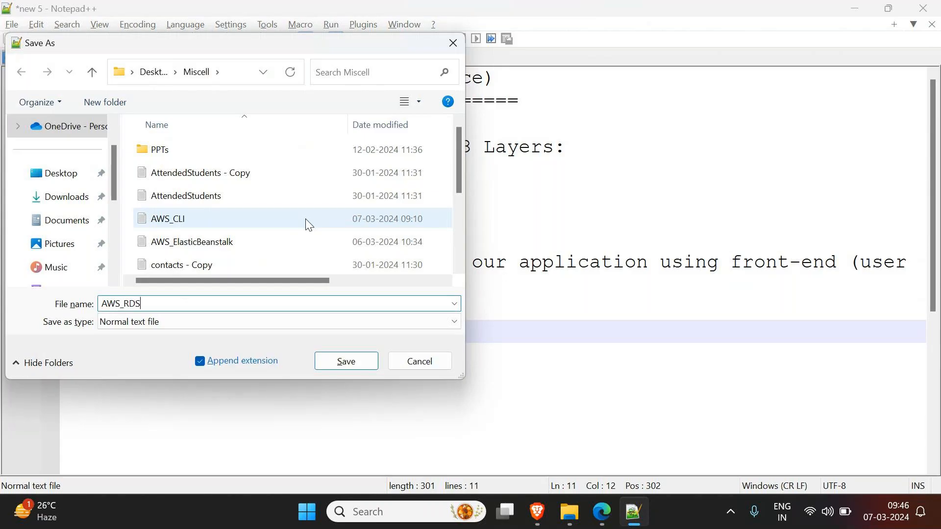
click(348, 362)
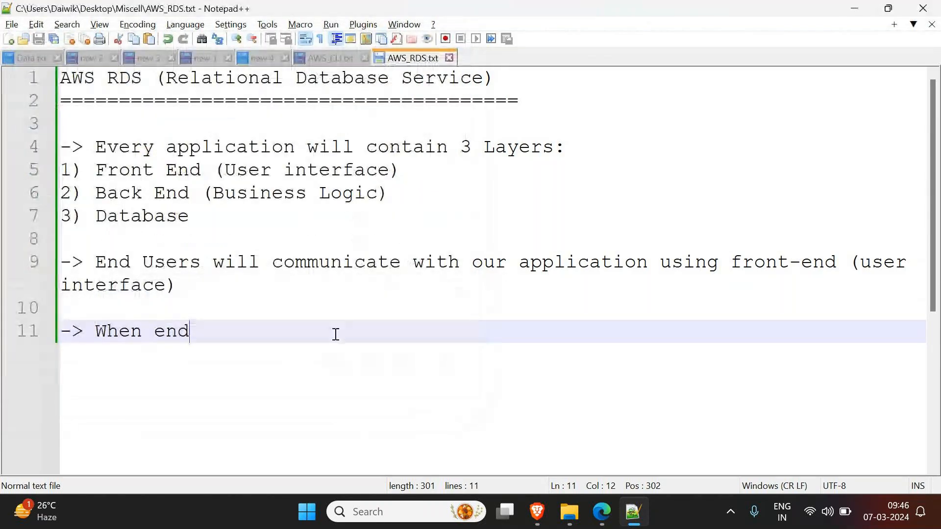
Continue the unfinished "-> When end" note with "-user perform some operation in the front-end".
text(-y)
key(BackSpace)
text(u)
key(Return)
text(perform so)
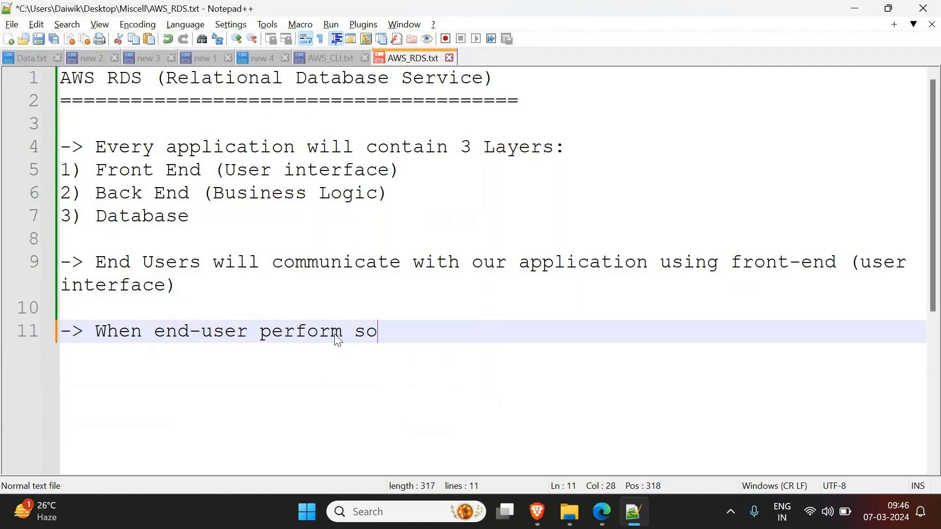
text(me operation in th)
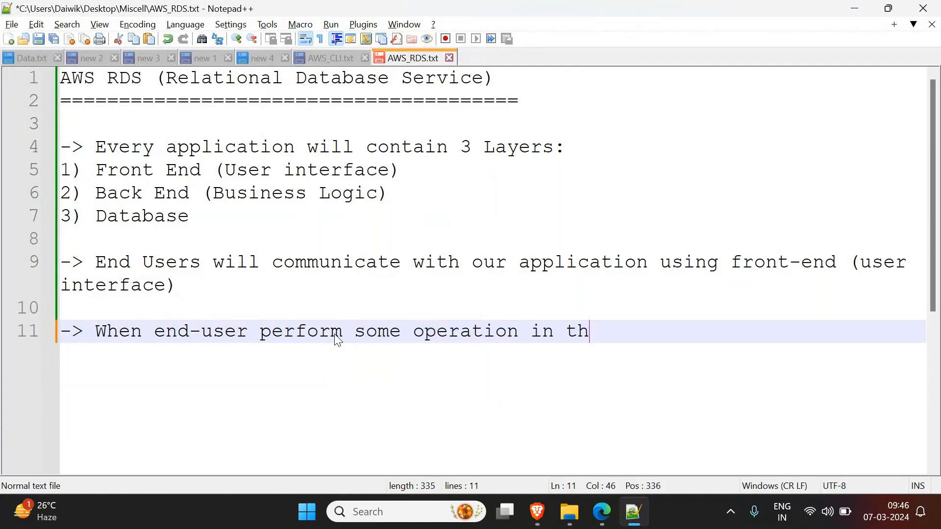
text(e front-e)
key(BackSpace)
text(fr)
key(Return)
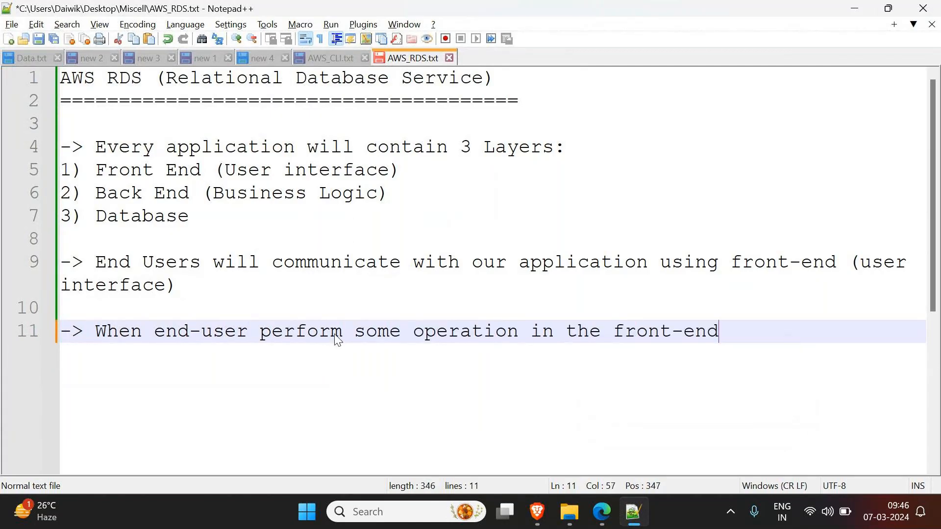
Complete the sentence about the end-user's front-end operation with "then it will send request to the backend.".
text(then it will s)
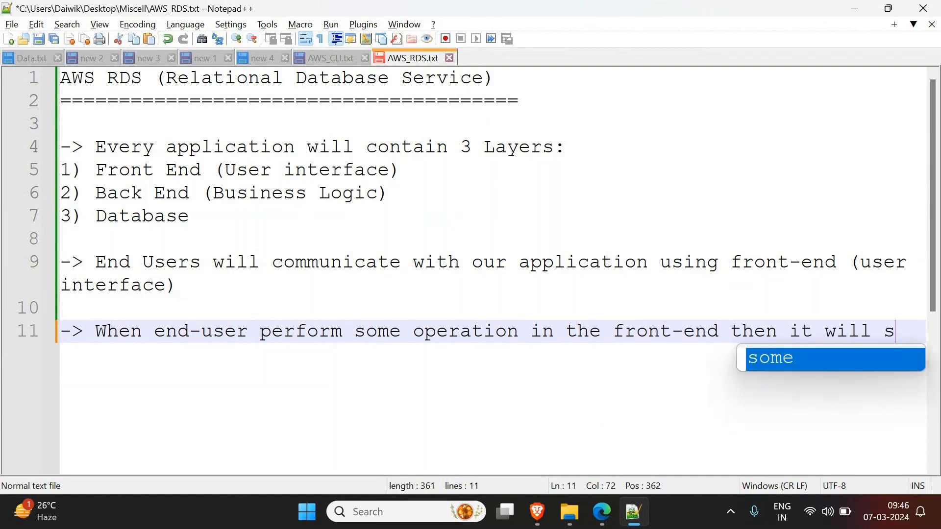
text(end reques)
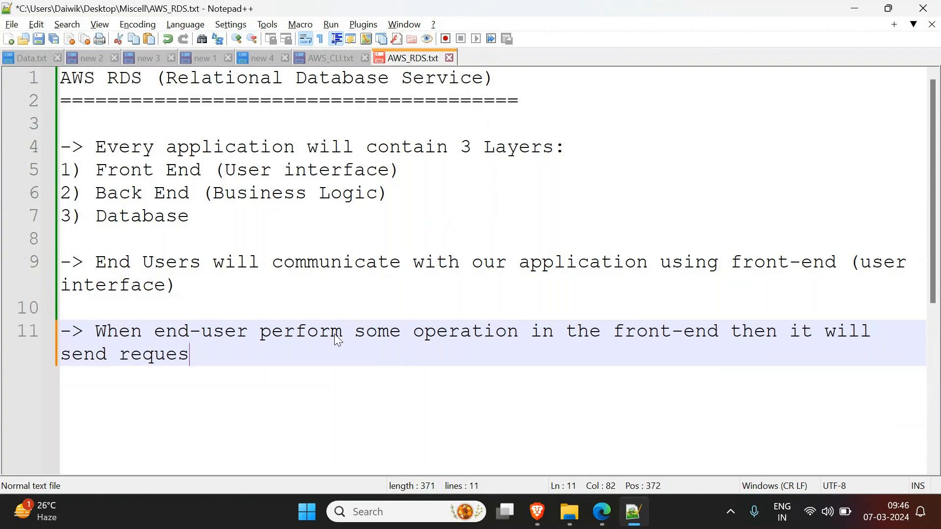
text(t to the backend.)
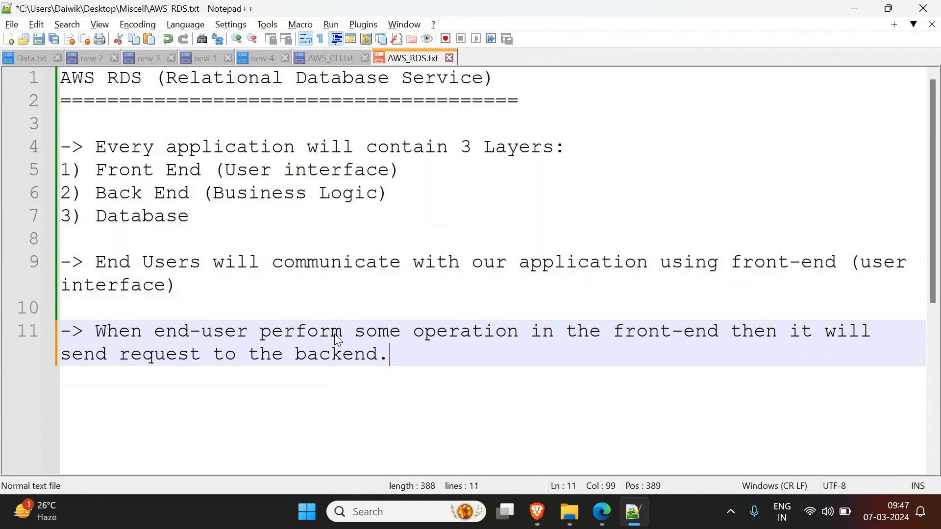
text( Backend )
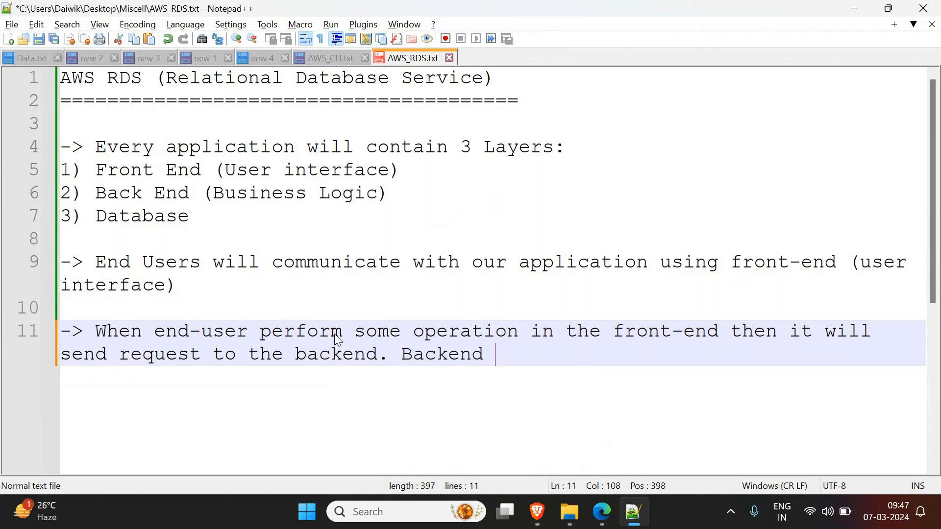
text(contains )
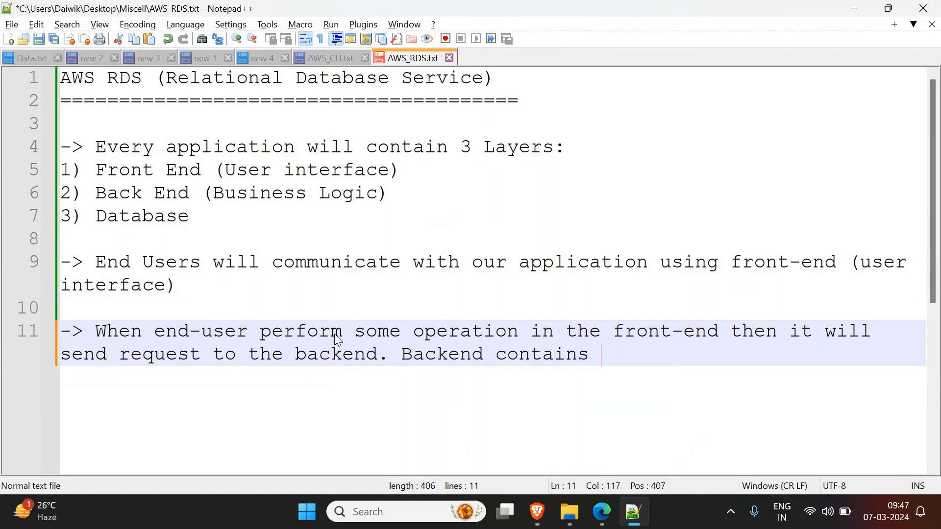
text(the busunes)
Add the sentence "Backend contains the business logic of the application" to the same note.
key(BackSpace)
key(BackSpace)
key(BackSpace)
key(BackSpace)
text(iness)
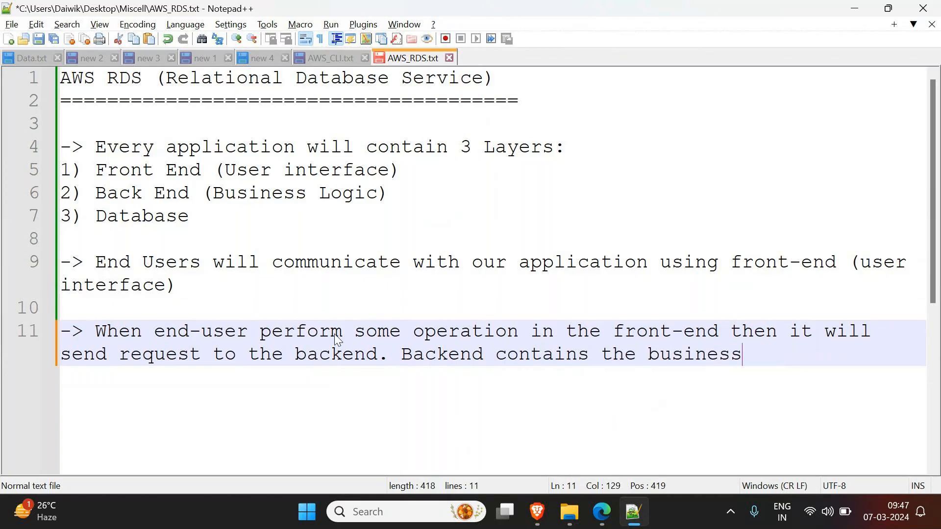
text( logic of the application)
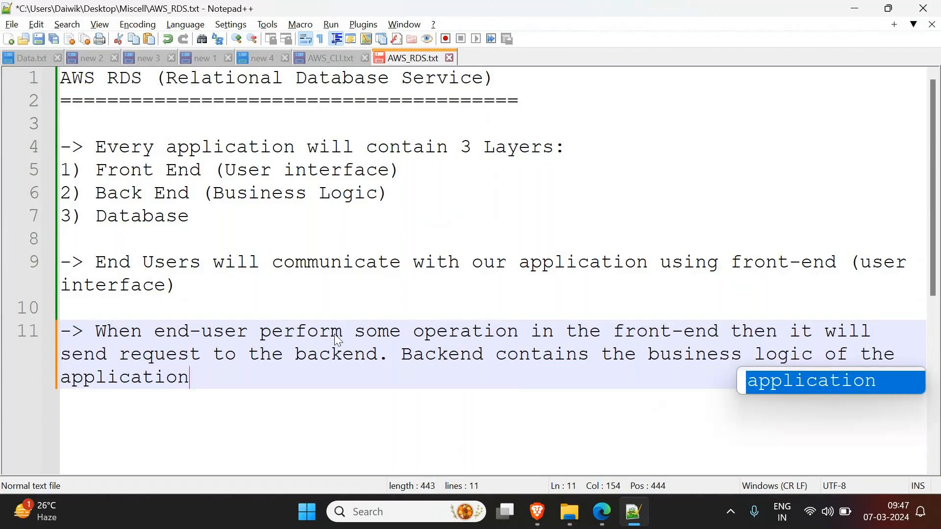
Switch to the GoTo meeting window, check the chat messages, close the chat and return to the notes.
mouse_move(606, 515)
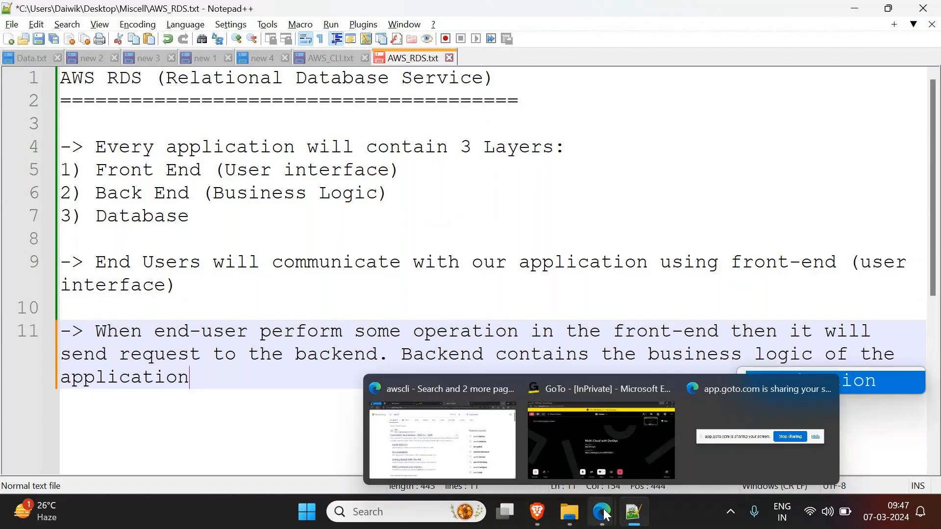
click(623, 413)
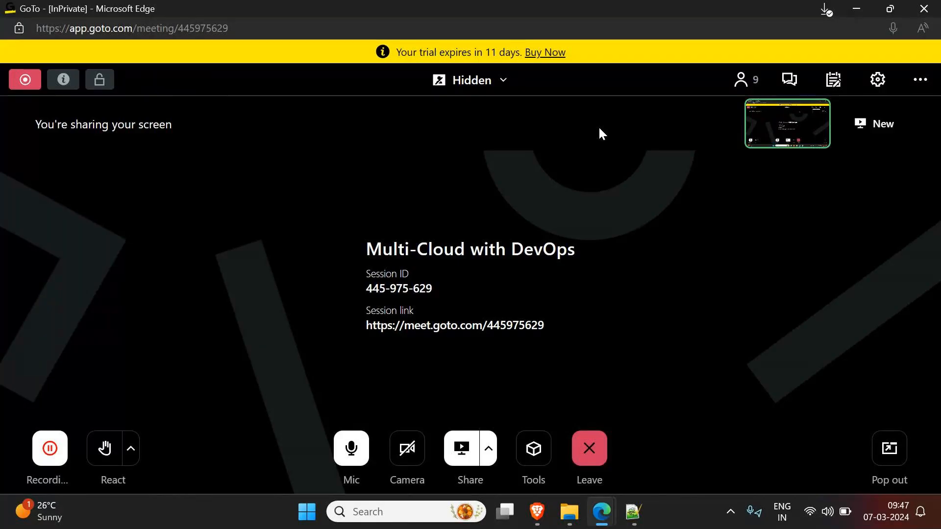
click(790, 80)
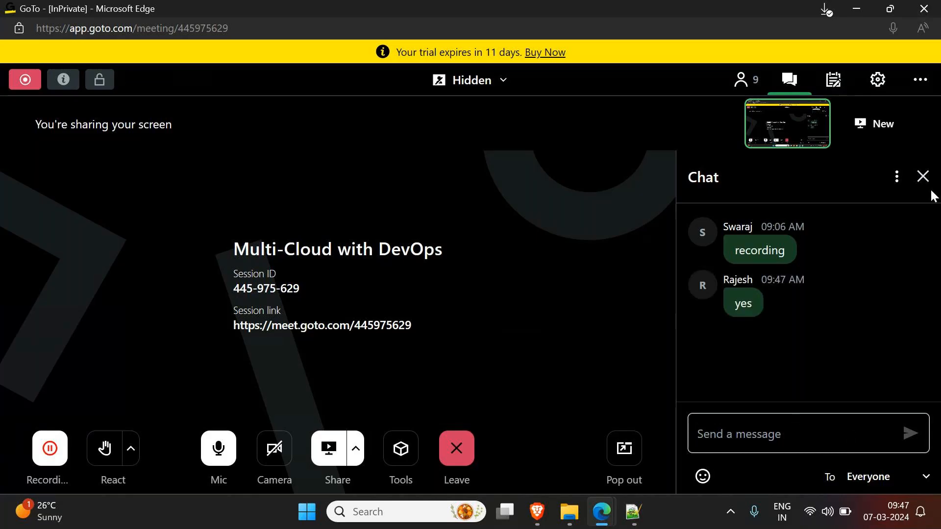
click(924, 177)
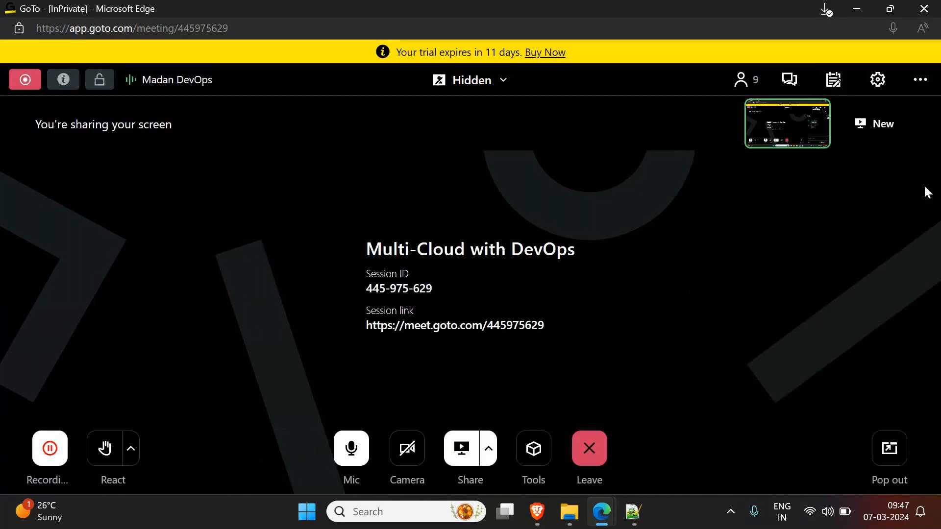
click(858, 8)
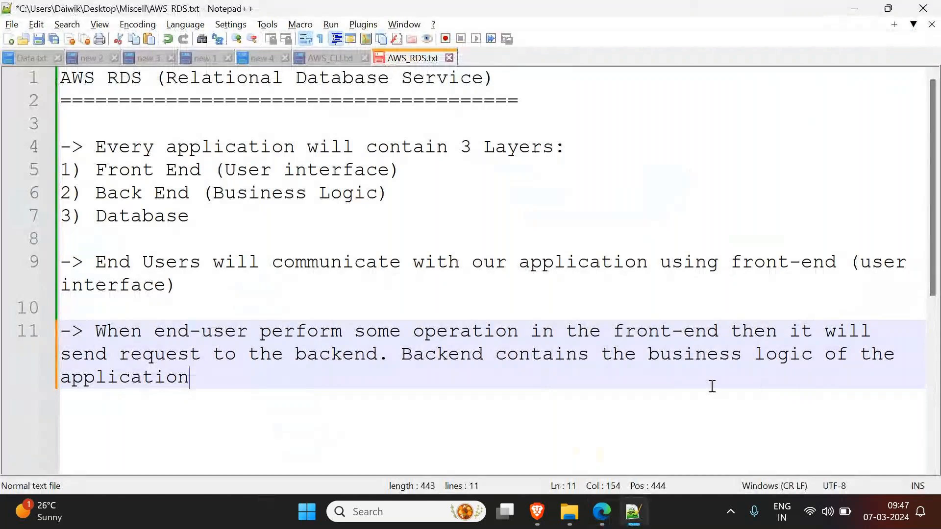
End the business logic sentence with a period and, after a blank line, begin the note "-> Backend logic will communicate with our".
text(.)
key(Return)
key(Return)
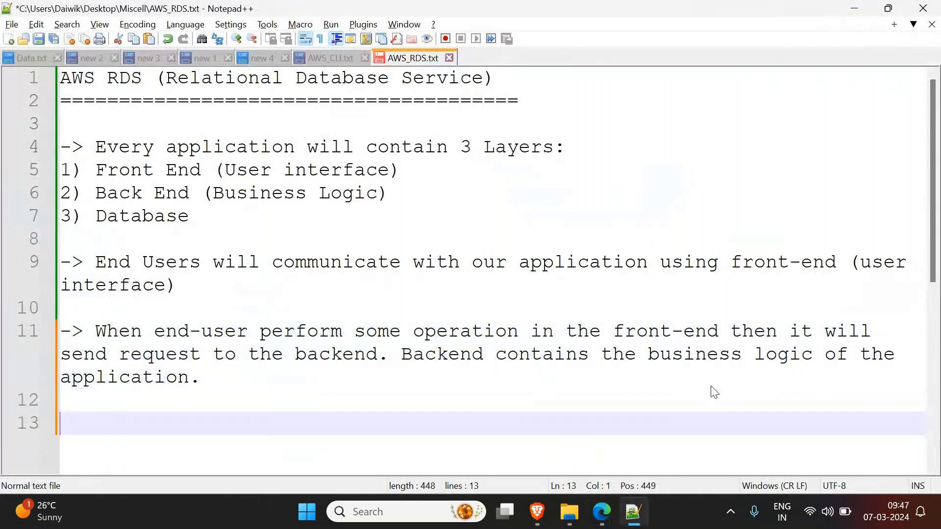
text(-> Backend logic will)
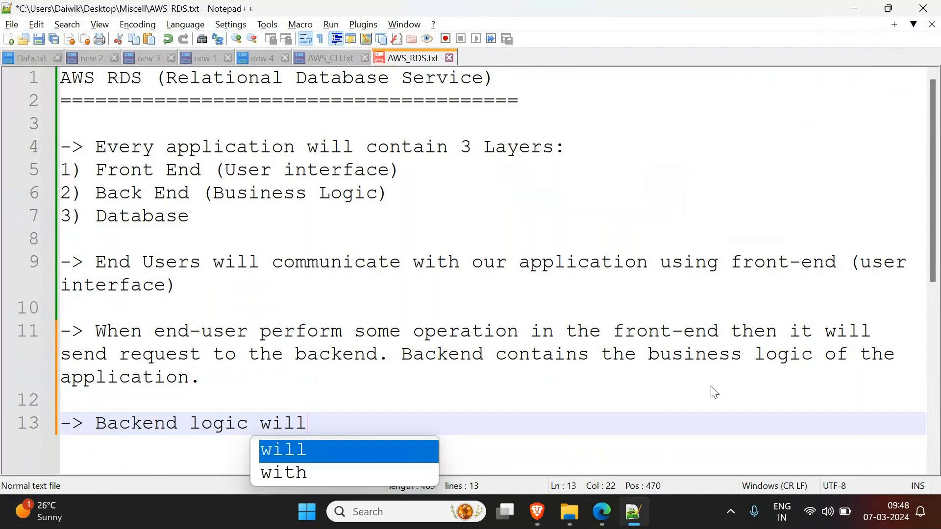
text( comm)
key(Return)
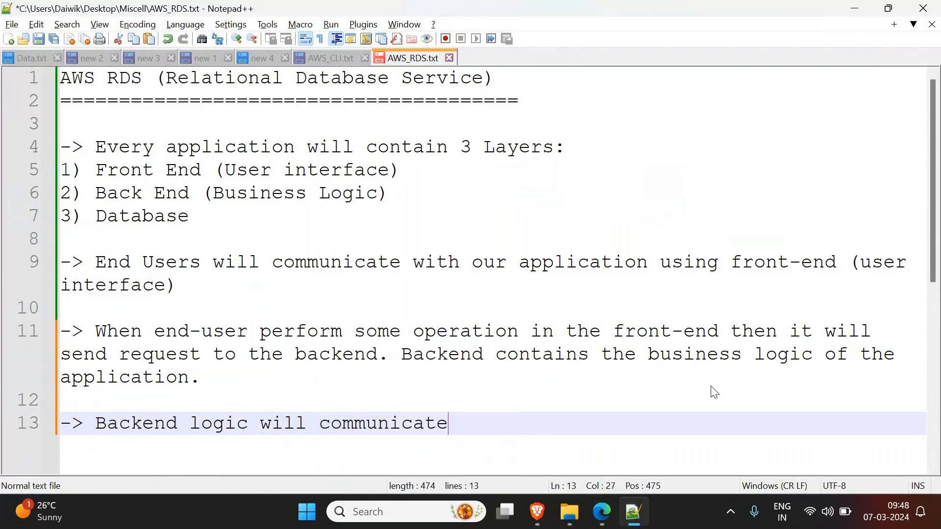
text(with our)
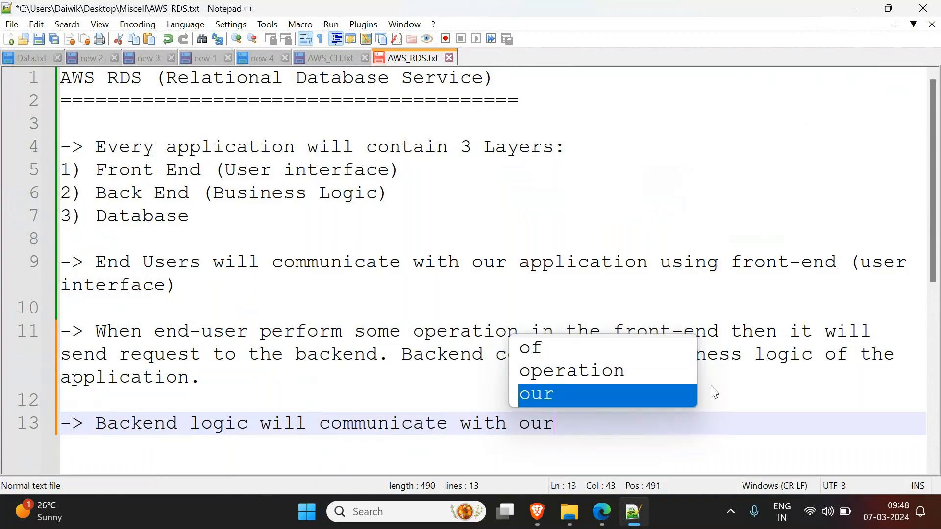
text( Databs)
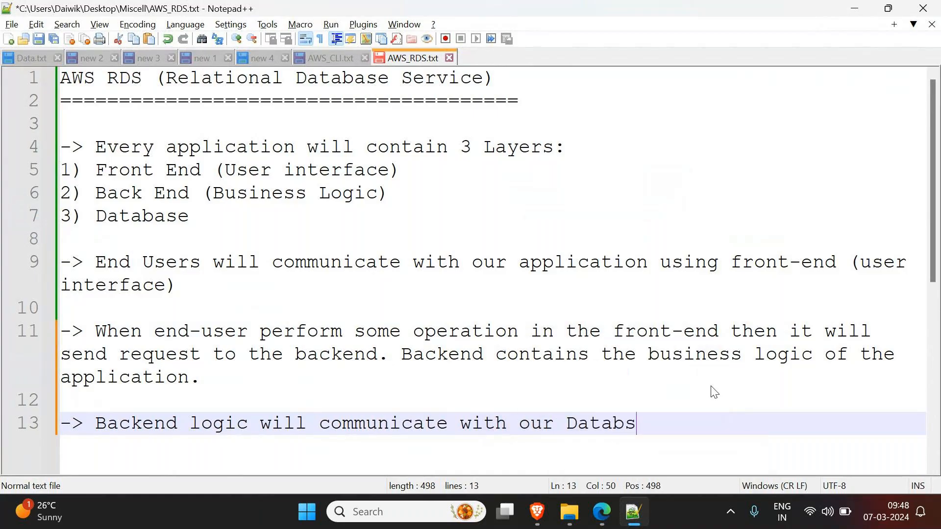
text(e to perform D)
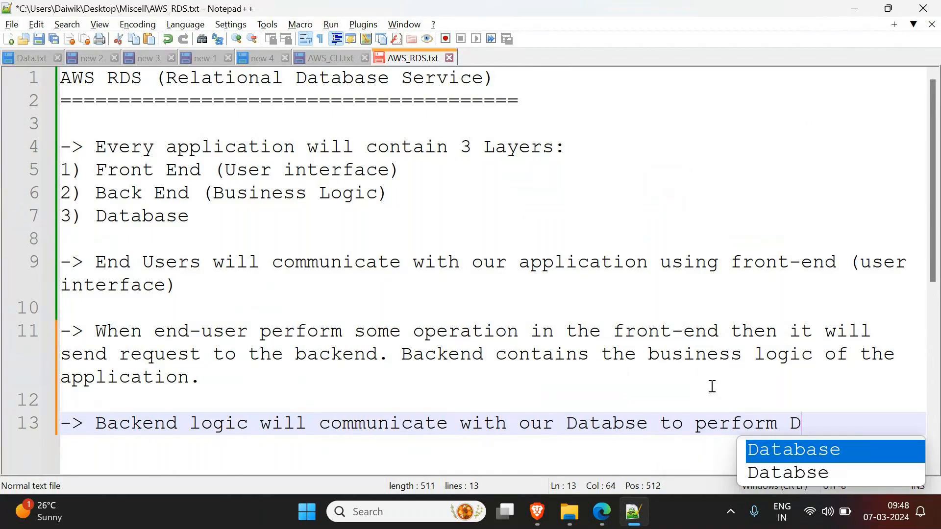
text(B activities like:)
Finish the backend logic note with "Databse to perform DB activities like:" and start a new line beneath it.
key(Return)
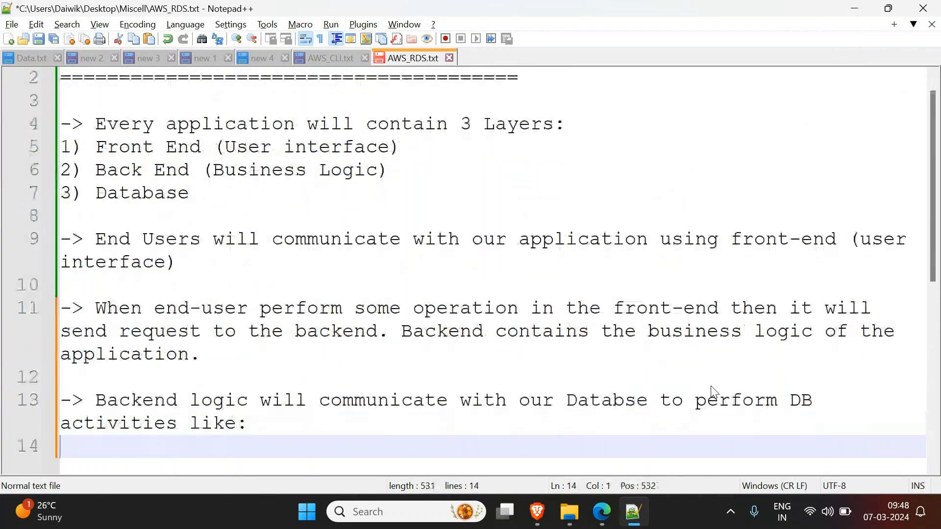
List the first two DB activities on separate lines as "a) Insert" and "b) Update".
text(a) Insert)
key(Return)
text(b) I)
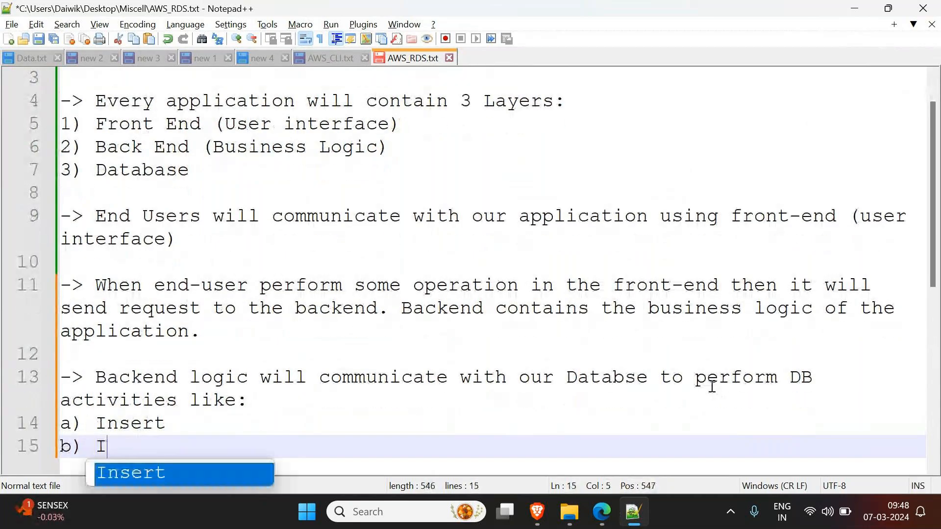
key(BackSpace)
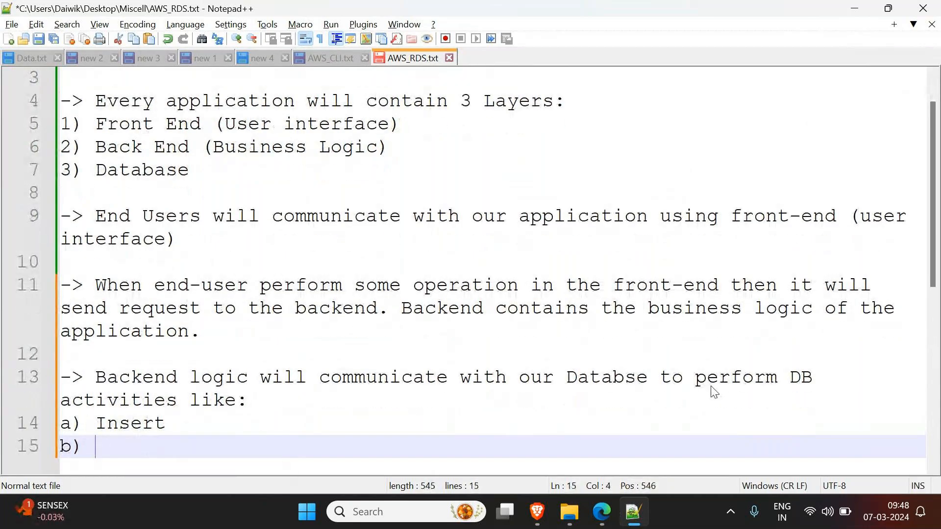
text(Update)
key(Return)
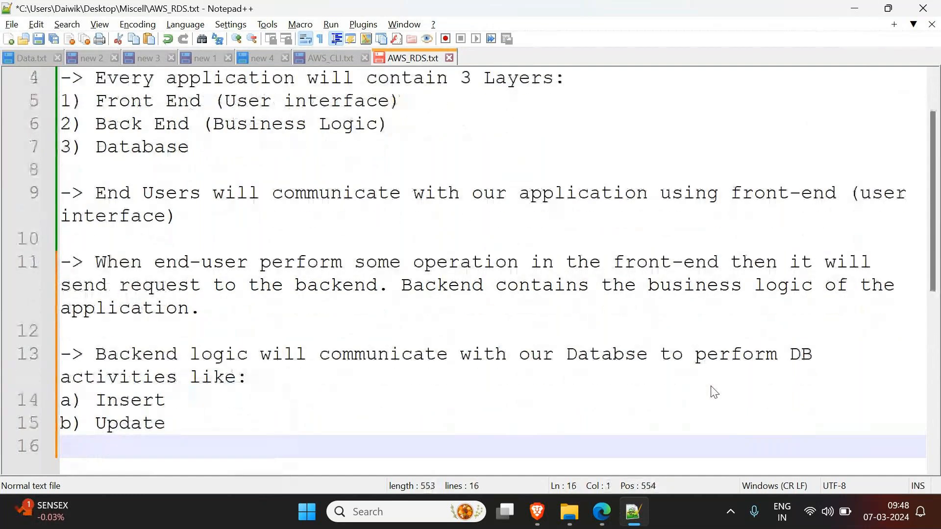
Add the remaining DB activities on separate lines as "c) Retrieve" and "d) Delete".
text(c) R)
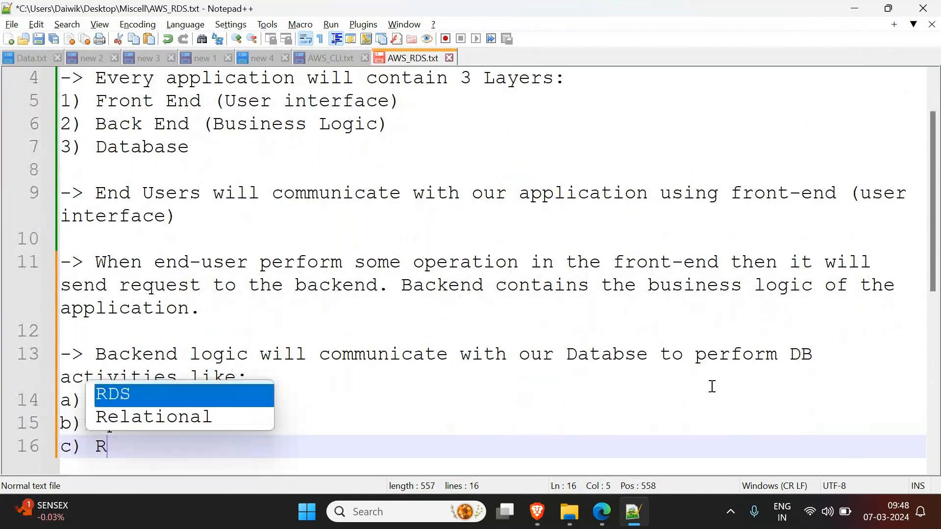
text(etrieve)
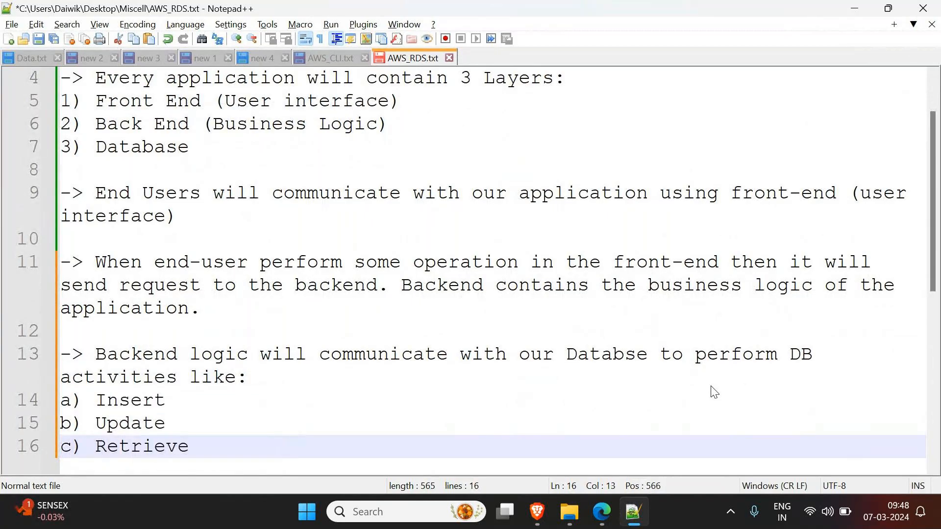
key(Return)
text(d) )
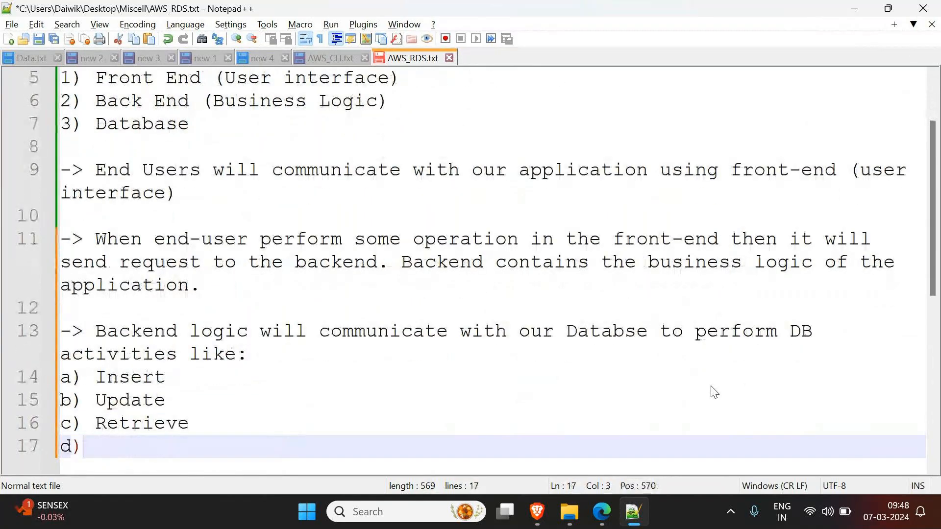
text(Delete)
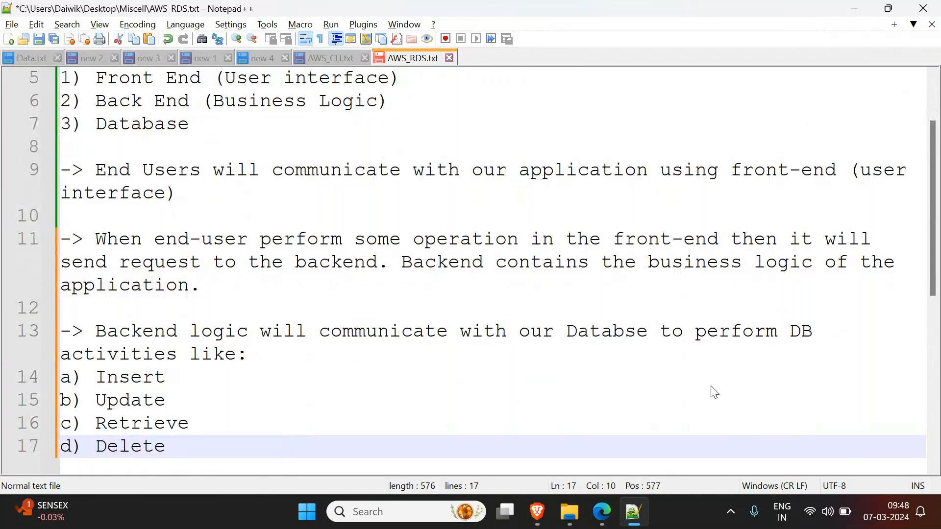
After a blank line below the activity list, insert a separator line of equals signs and start a new line.
key(Return)
key(Return)
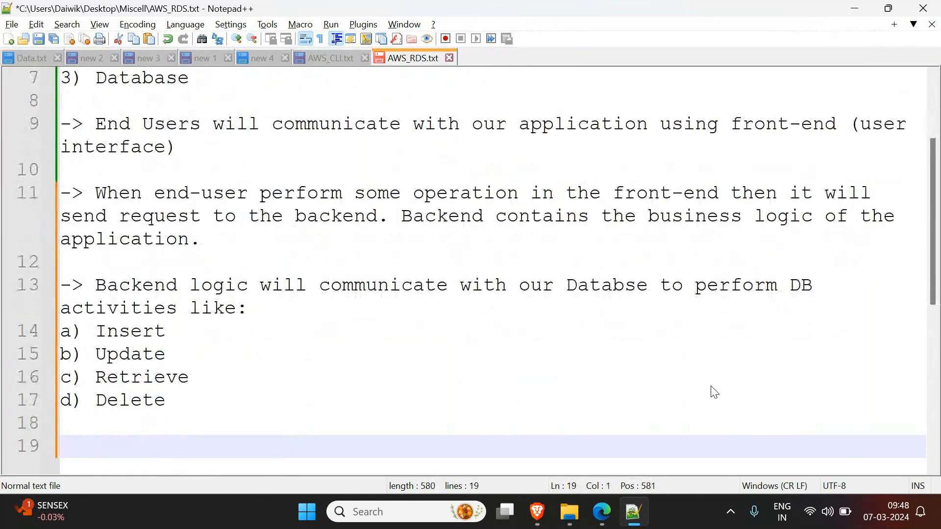
text(=========================================)
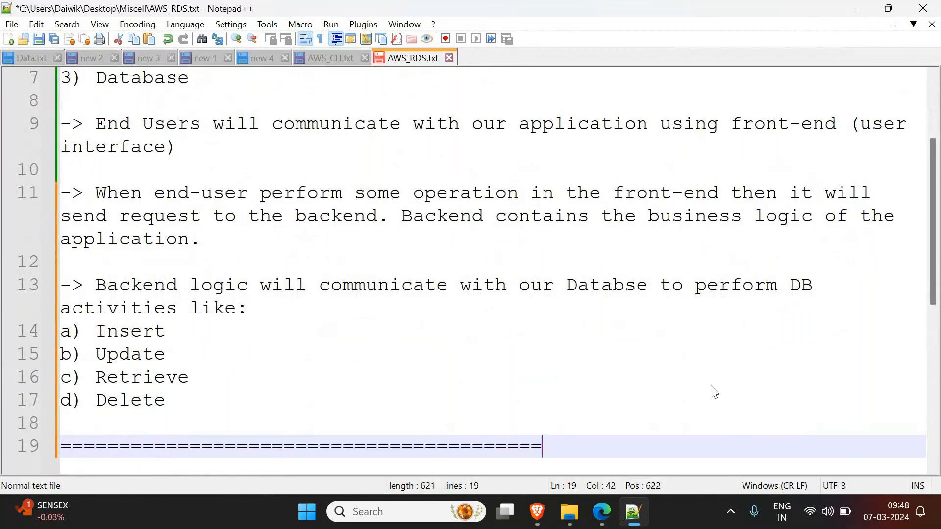
key(Return)
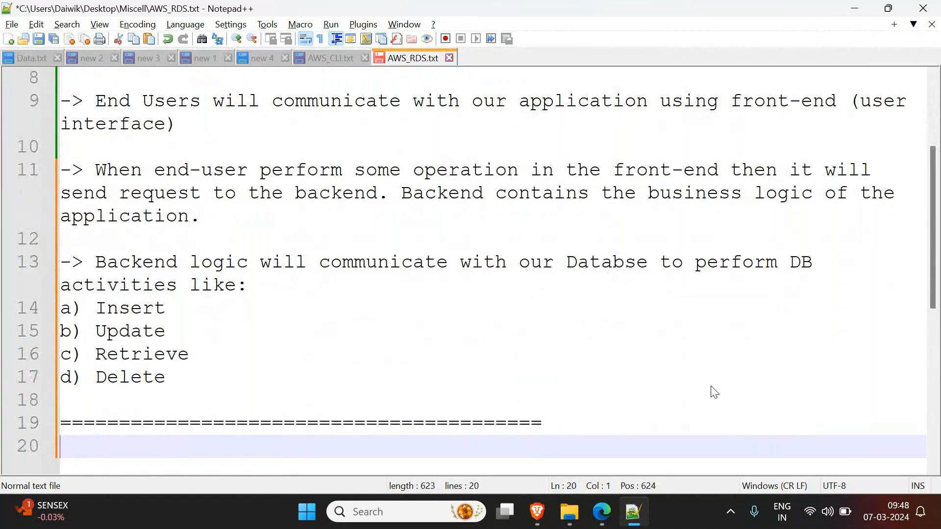
Remove the blank line between "d) Delete" and the separator, and insert an empty line below the separator.
scroll(282, 375, up, 3)
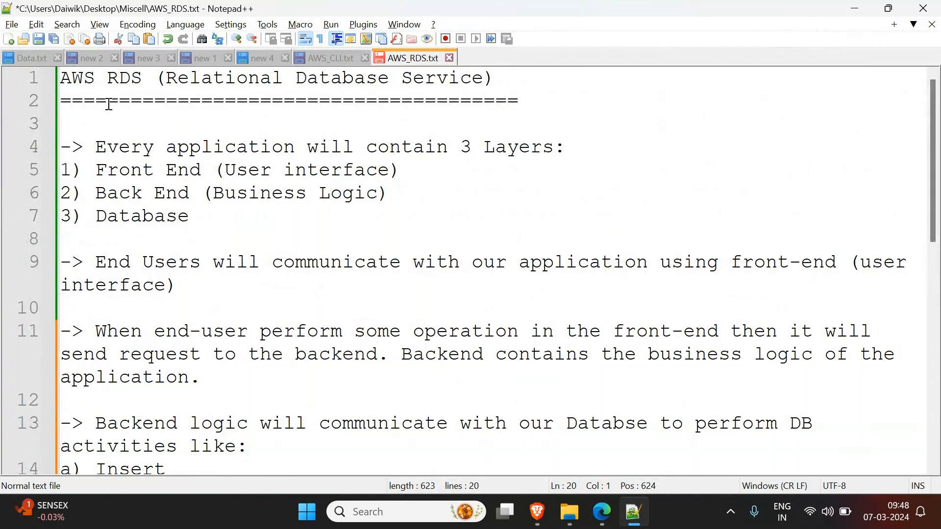
scroll(557, 362, down, 4)
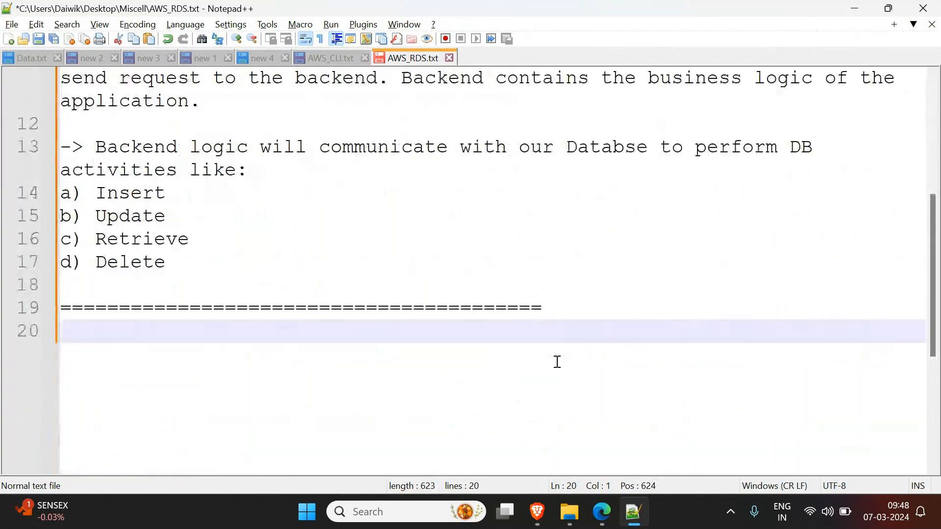
click(563, 294)
key(Delete)
key(End)
key(Return)
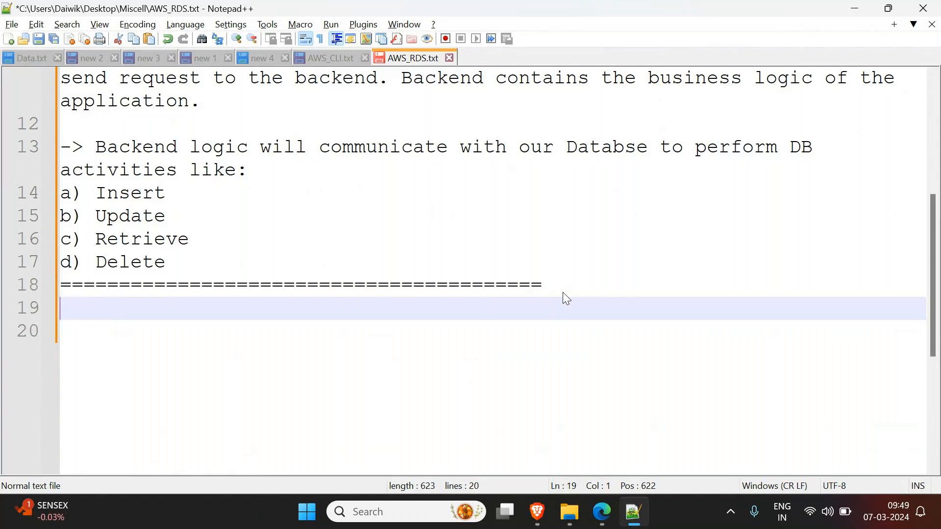
scroll(566, 297, up, 4)
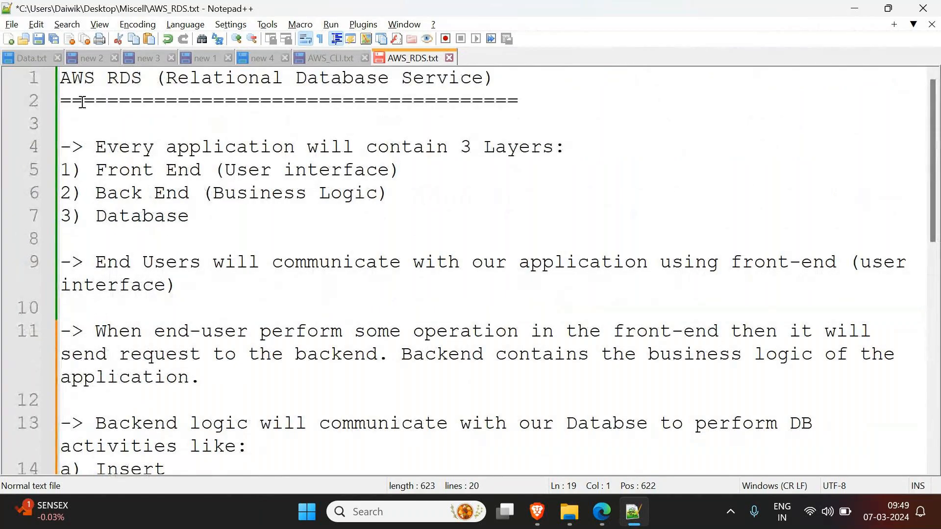
Write the heading "Challenges with Database Setup on our own" on the line directly below the equals-sign separator.
scroll(128, 99, down, 3)
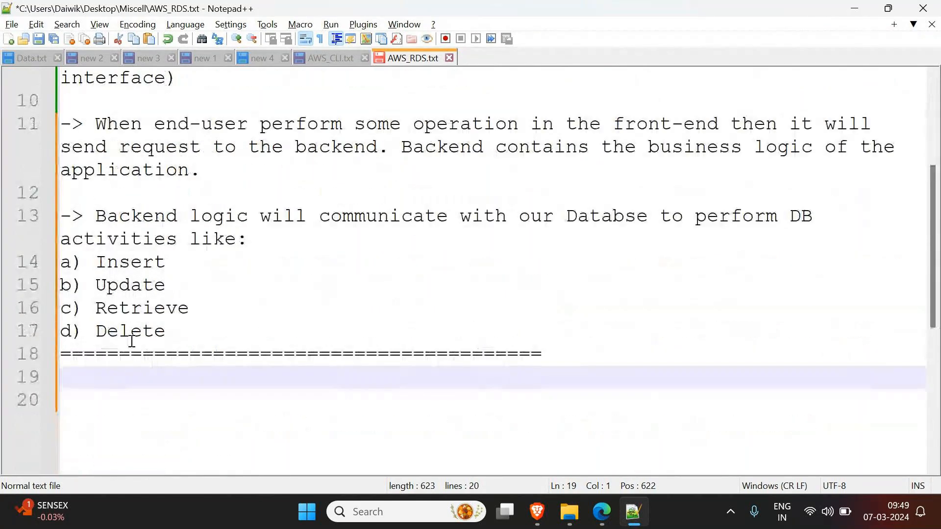
scroll(131, 342, up, 3)
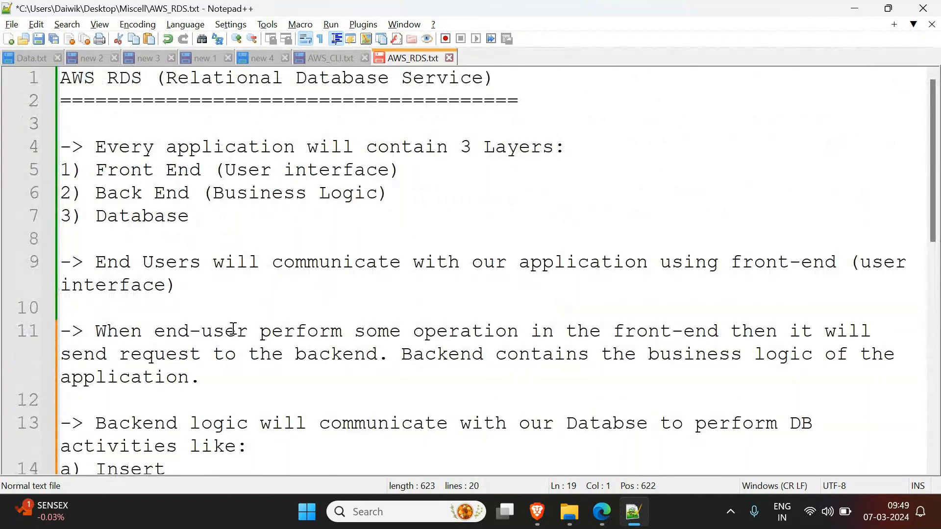
scroll(231, 329, down, 2)
click(179, 469)
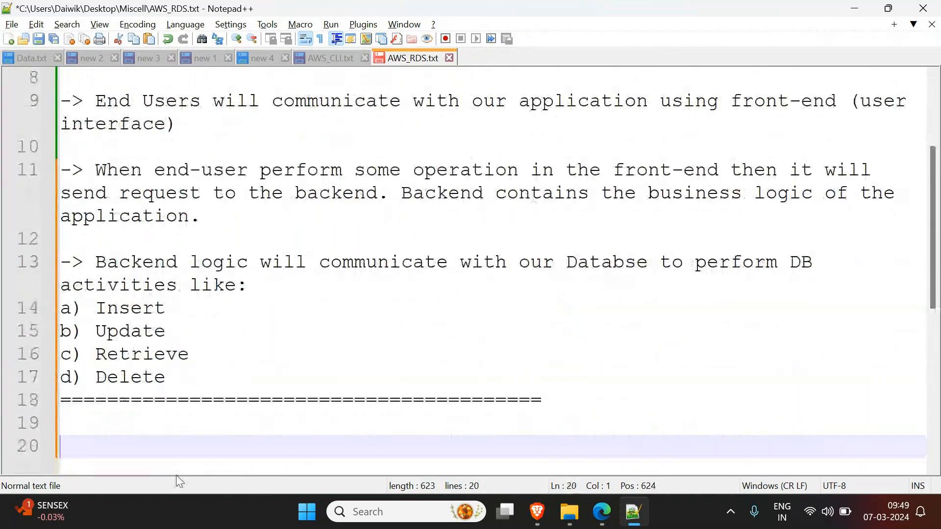
click(167, 433)
text(Ch)
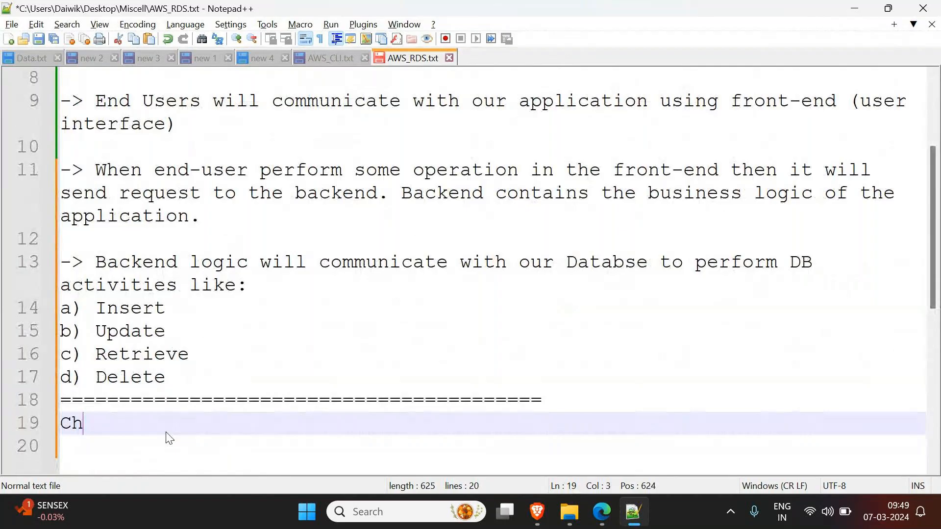
text(allenges )
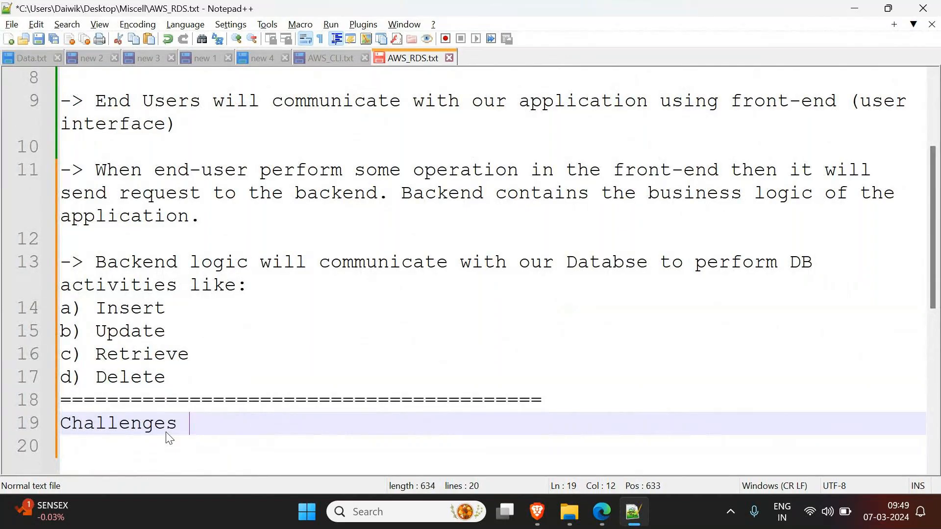
text(with Database)
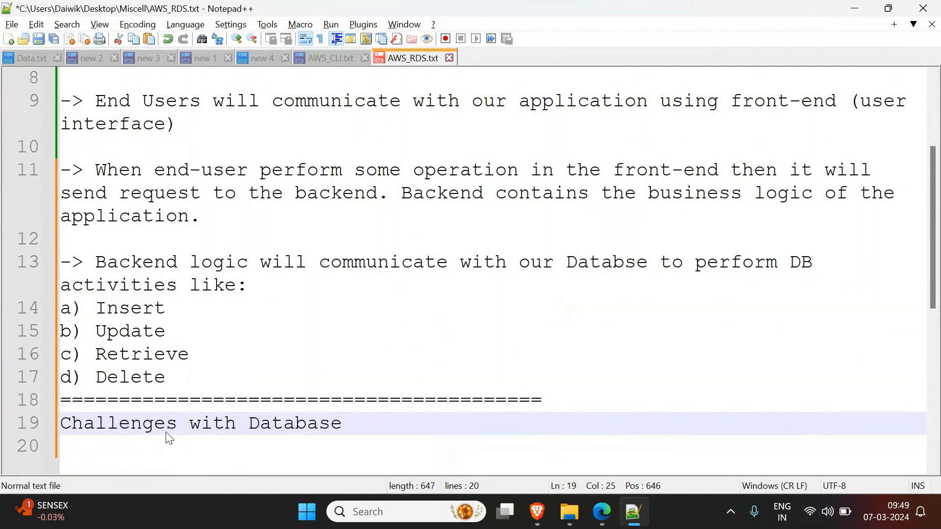
text( Setup )
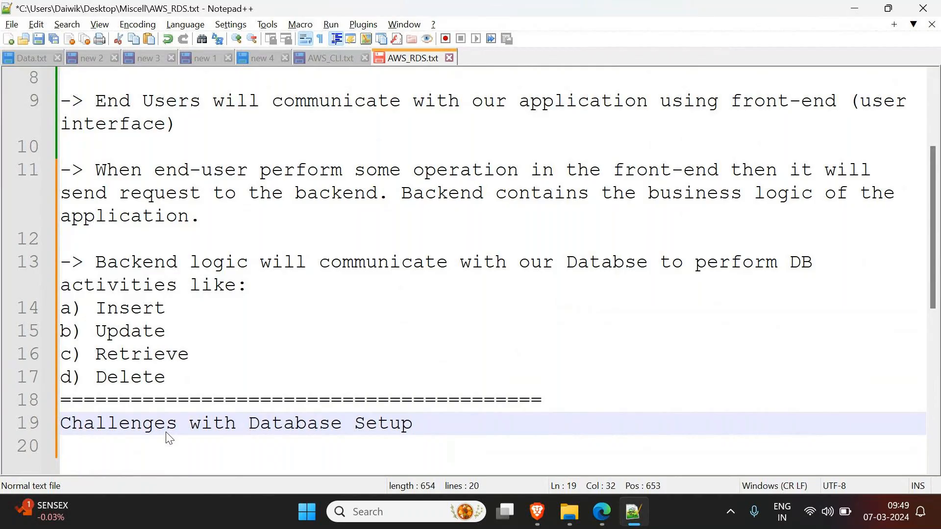
text(on o)
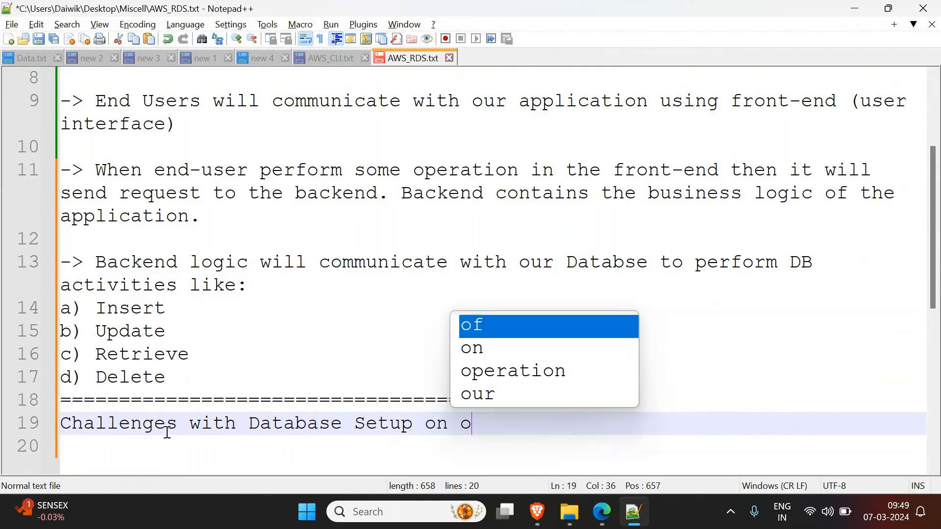
text(ur own)
Underline the "Challenges with Database Setup on our own" heading with a line of dashes.
key(Return)
text(-)
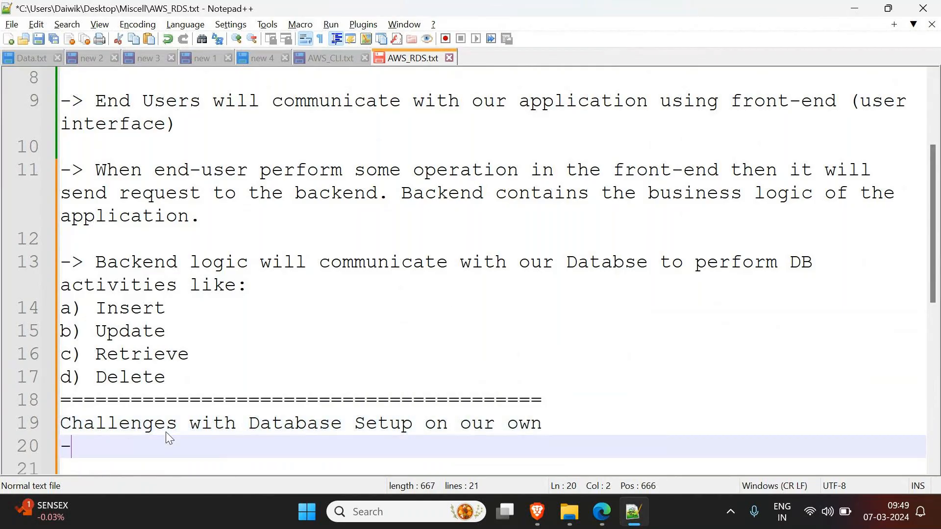
text(---------------------------------------------)
Below the dashed line, add the first challenge as "1) Setup a server to install the Database software".
key(Return)
text(1) Set)
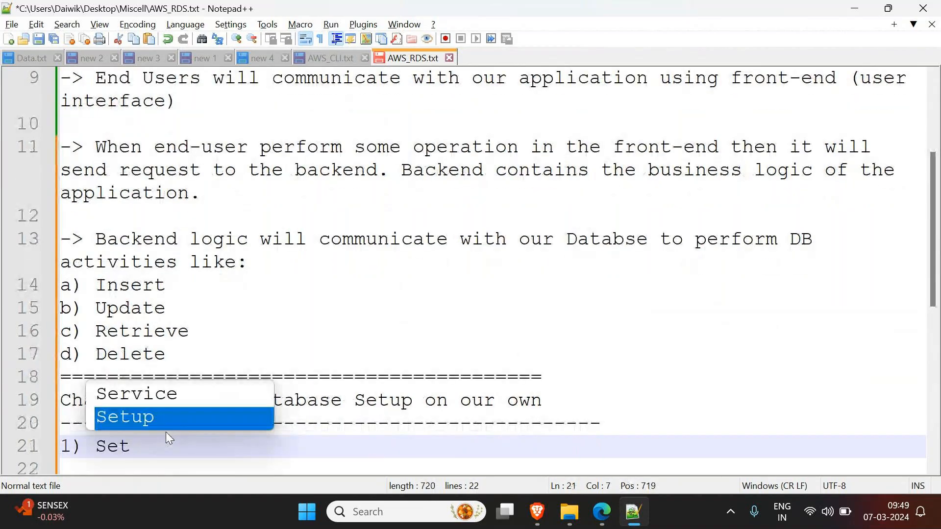
text(up a server to install )
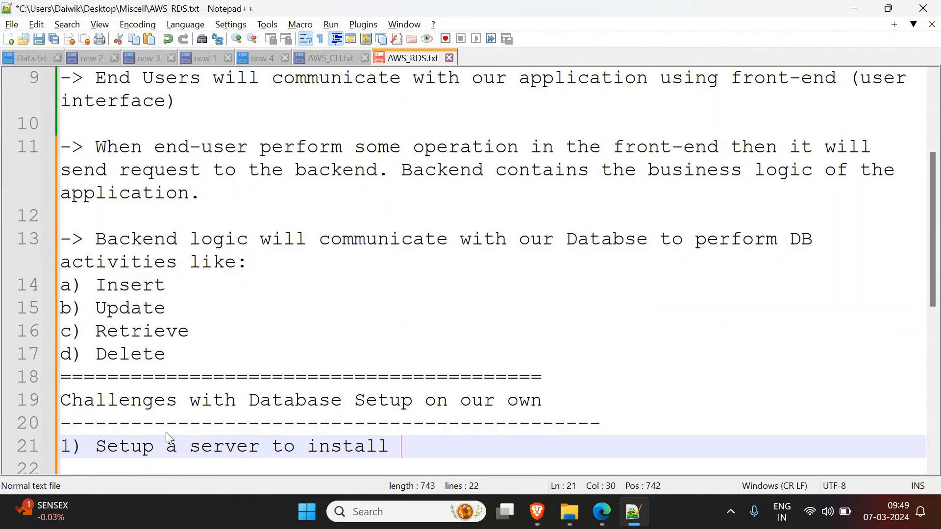
text(the Data)
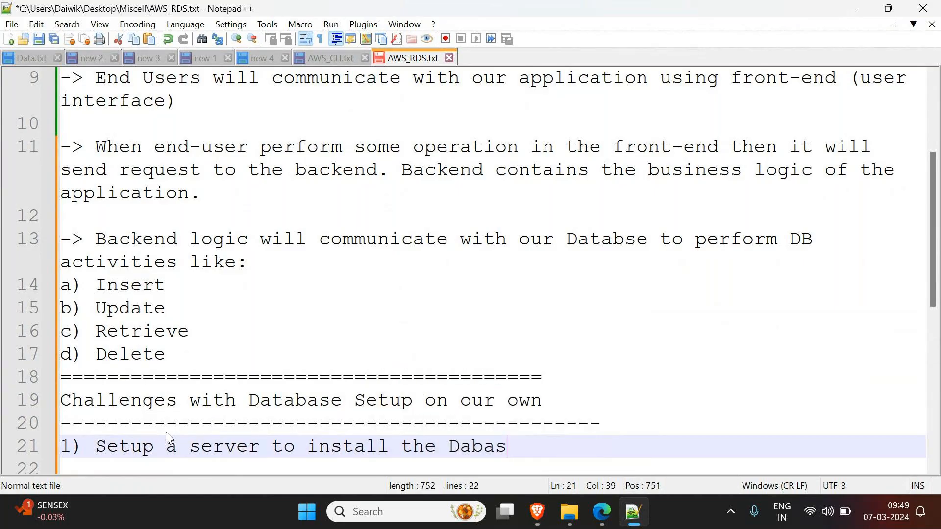
text(base)
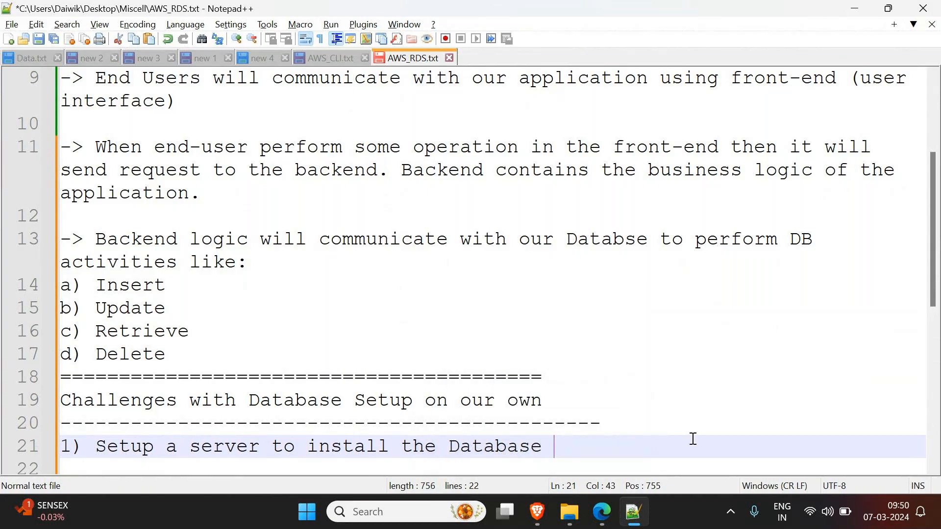
text( software)
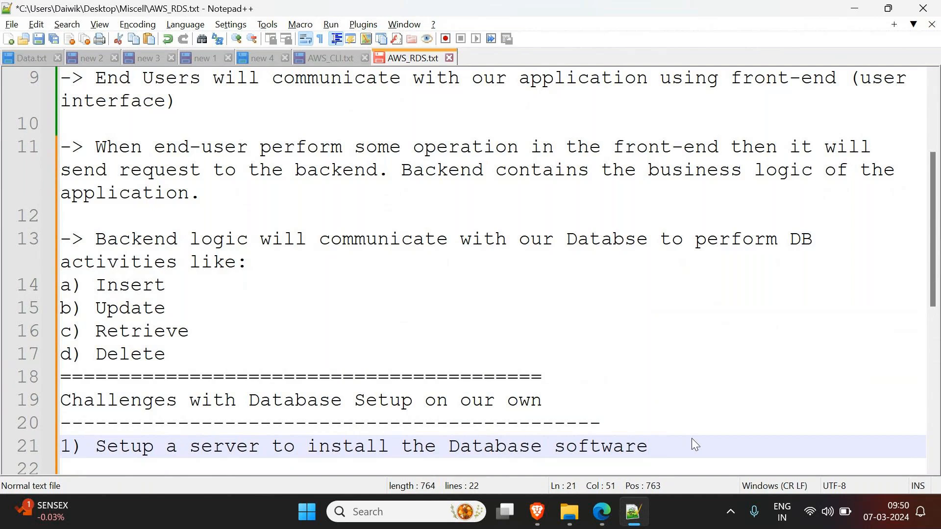
Add the second challenge on a new line as "2) Purchase Database software license".
key(Return)
text(2))
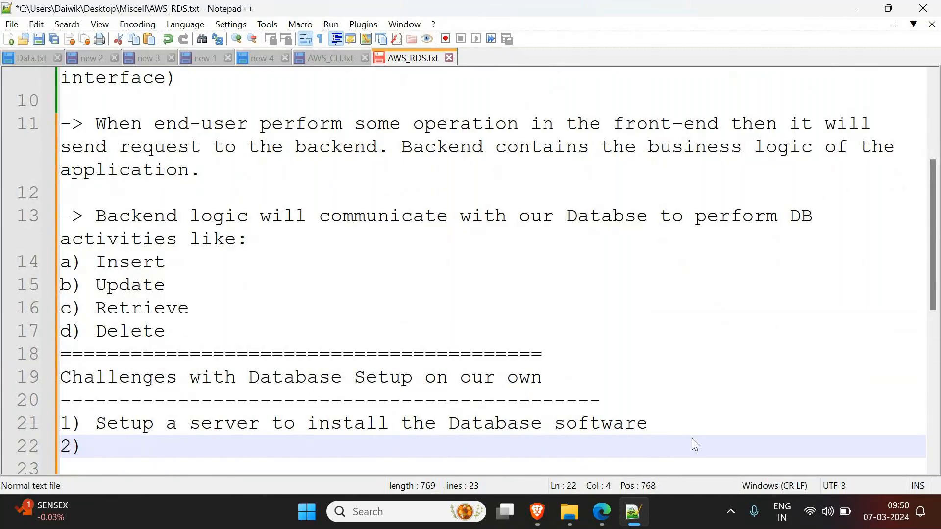
text( Purchase Da)
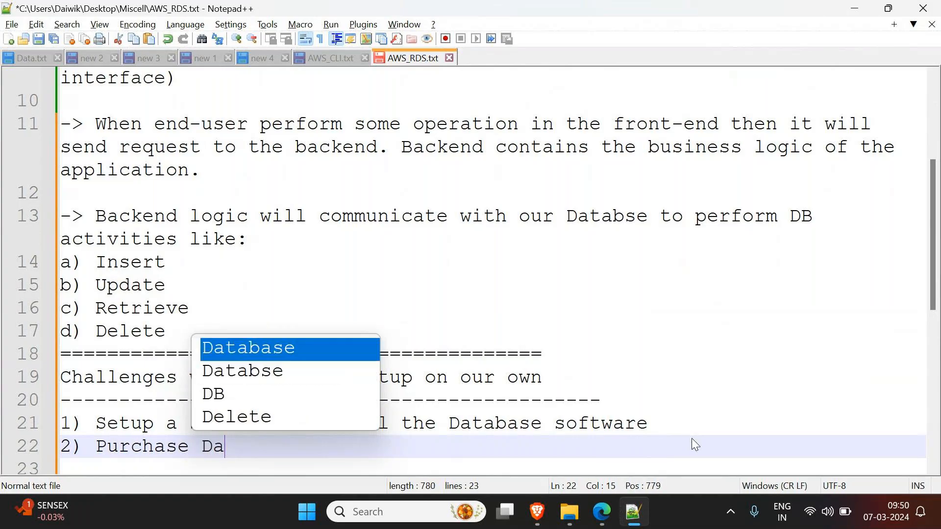
key(Return)
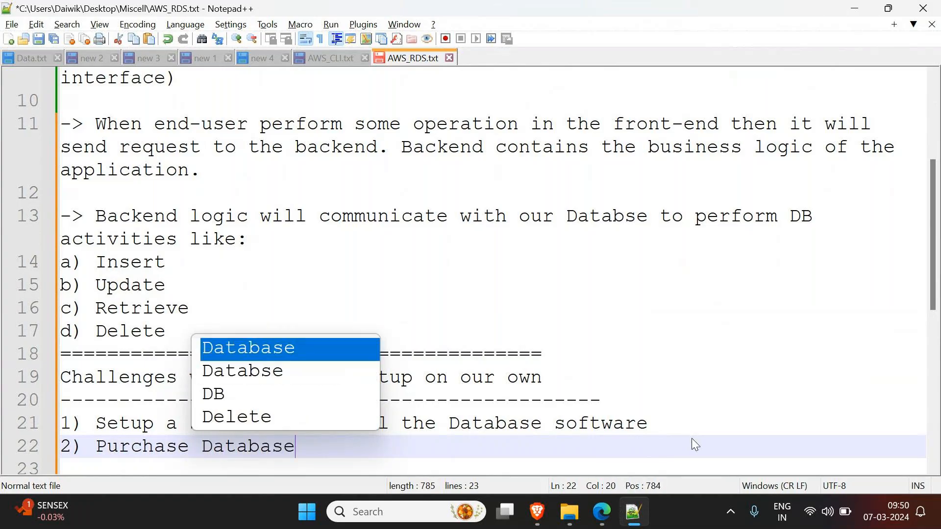
text(so)
key(Return)
text(lic)
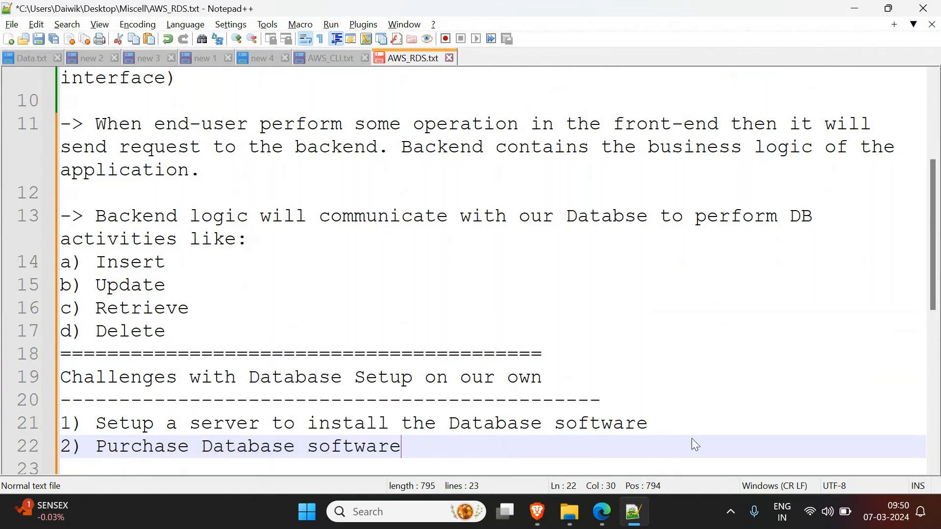
text(ence)
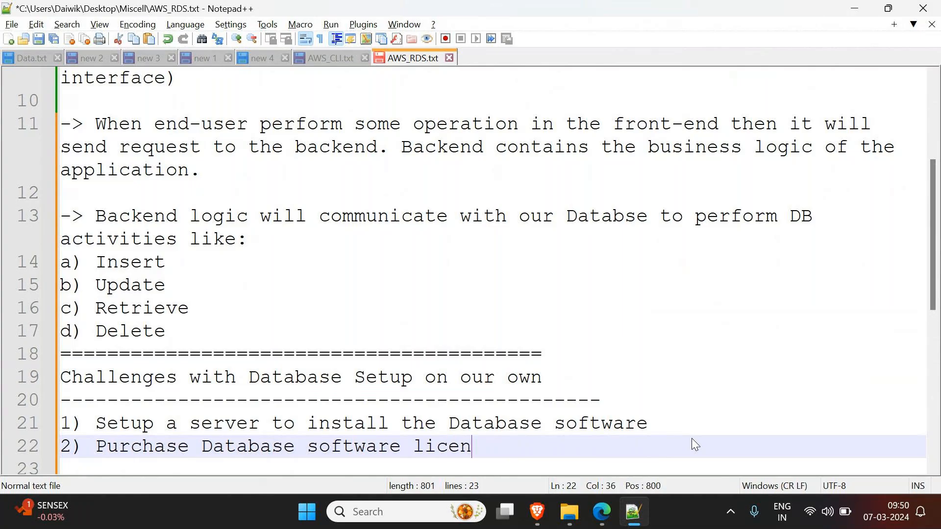
key(BackSpace)
key(BackSpace)
text(se)
Add the third challenge on a new line as "3) Install this Database software into our server".
key(Return)
text(3) )
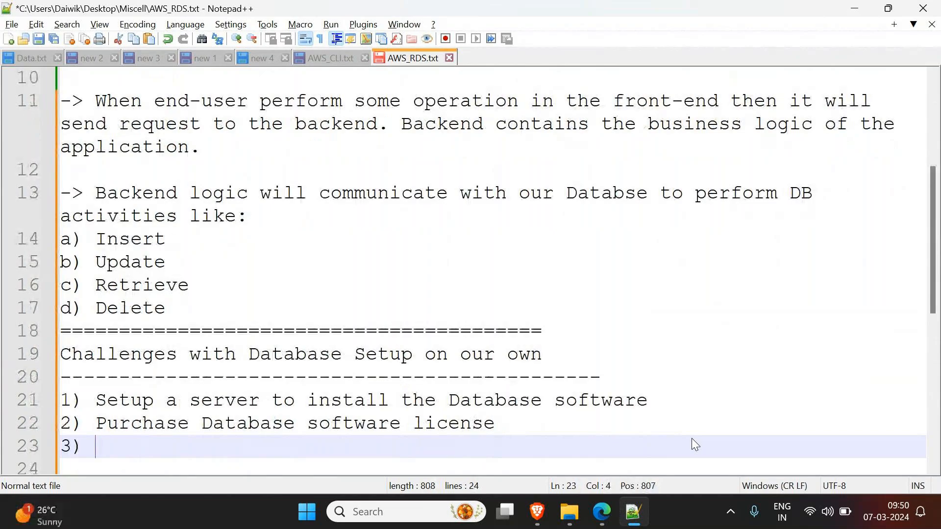
text(Install t)
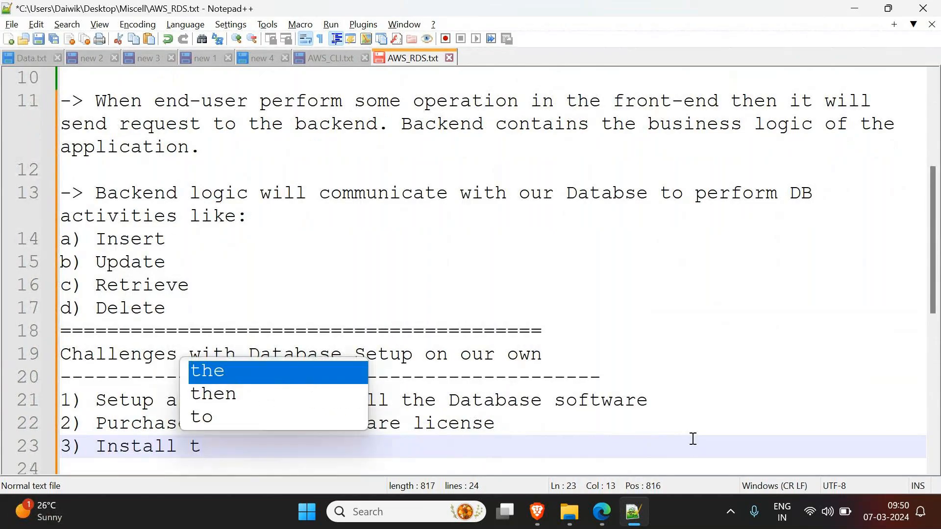
text(his da)
key(BackSpace)
key(Return)
text(software )
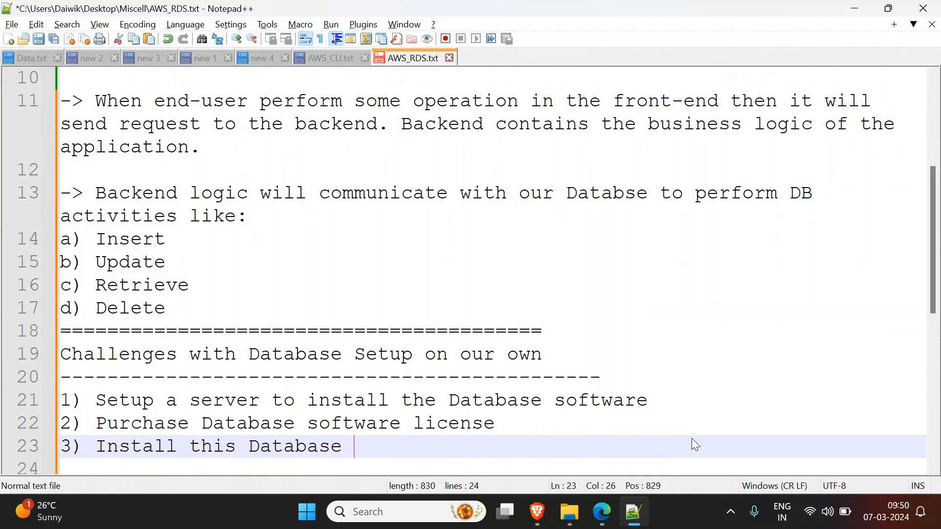
text(into)
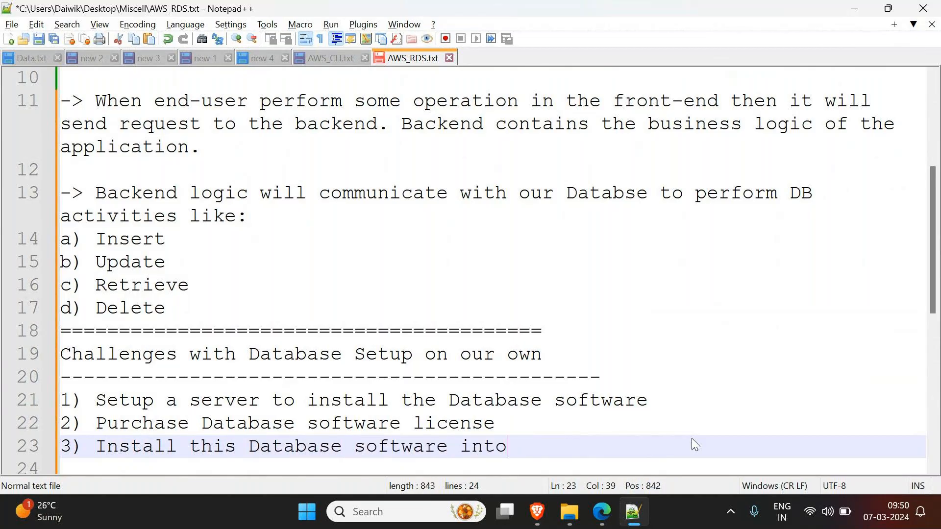
text( our server)
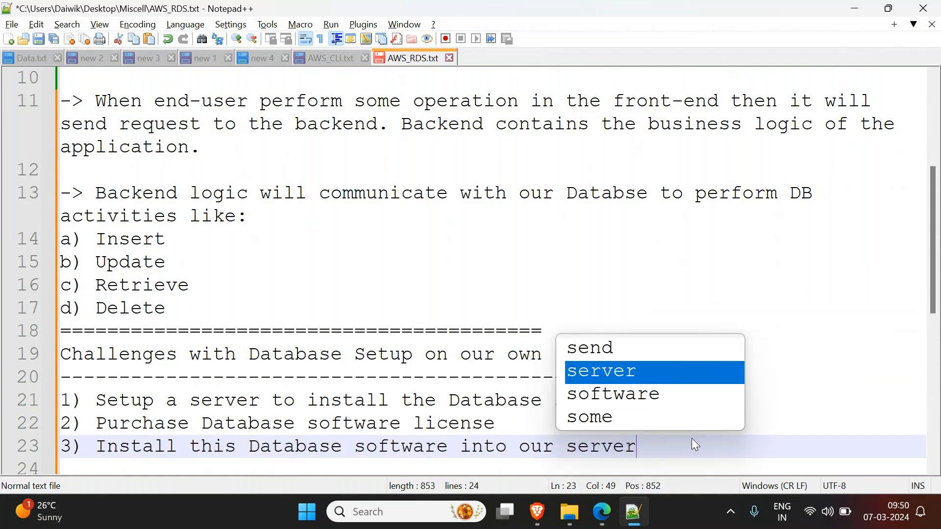
Add the fourth challenge on a new line as "4) Setup the Network for our machines".
key(Return)
text(4)
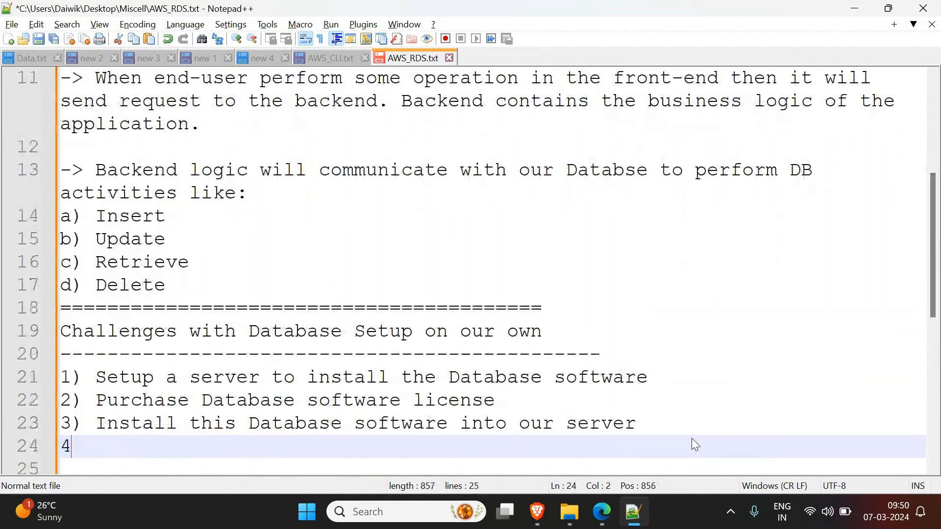
text() Set)
key(Return)
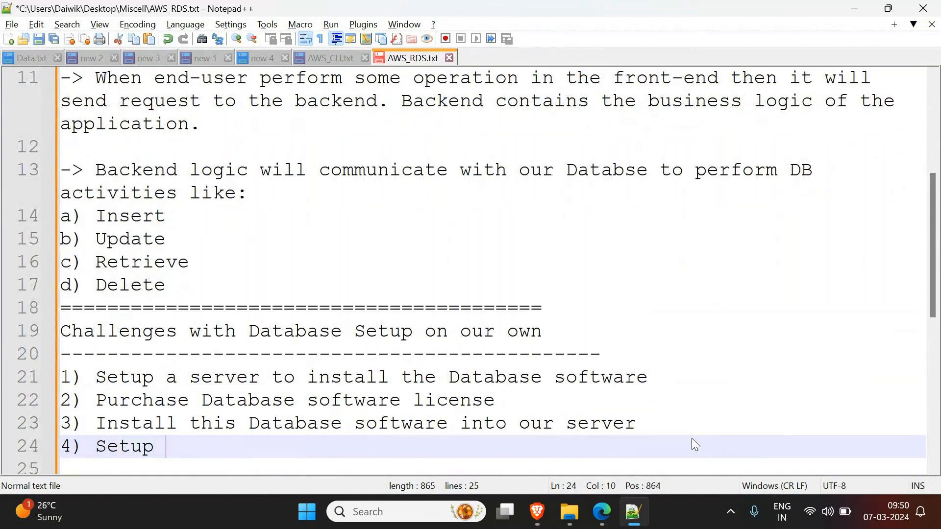
text(the Network )
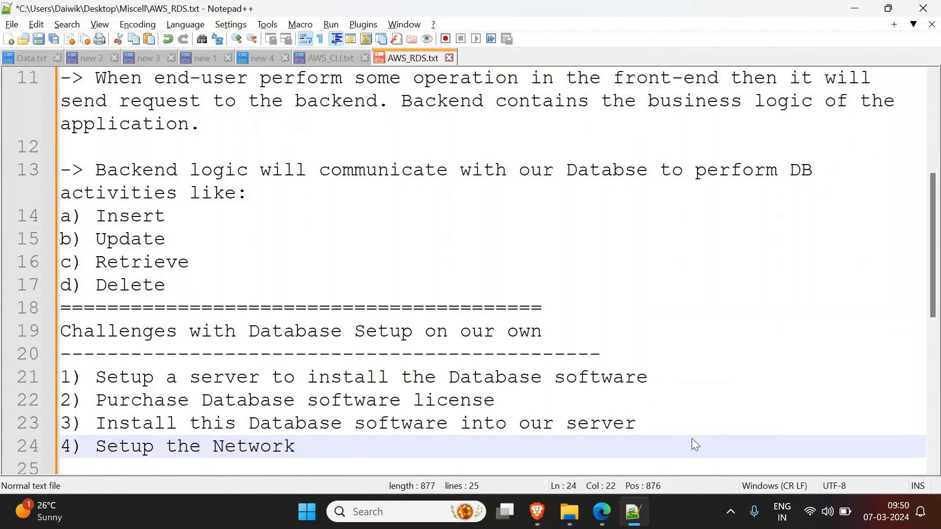
text(for our machines)
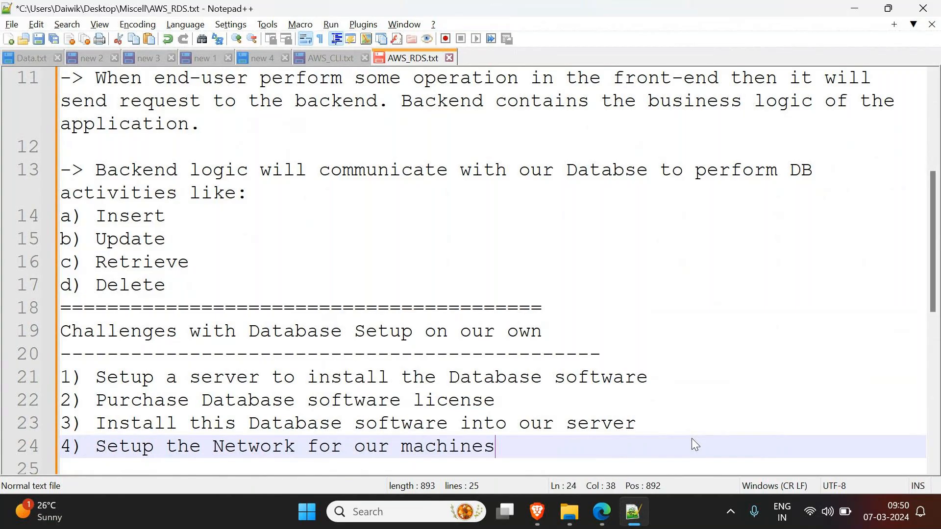
Add the fifth challenge on a new line as "5) Setup power of machines".
key(Return)
text(5))
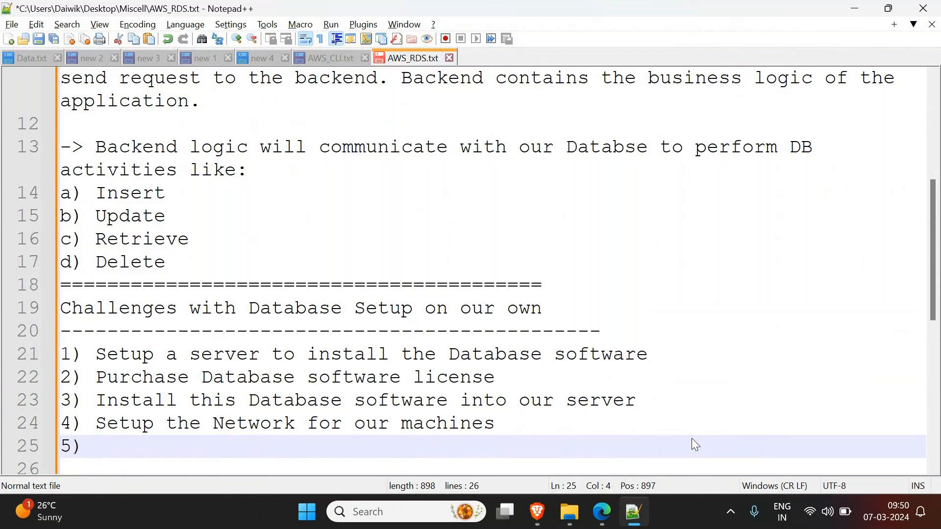
text(Setup power of machines)
Add the sixth challenge on a new line as "6) Setup a server room or Data center to keep our machines".
key(Return)
text(6))
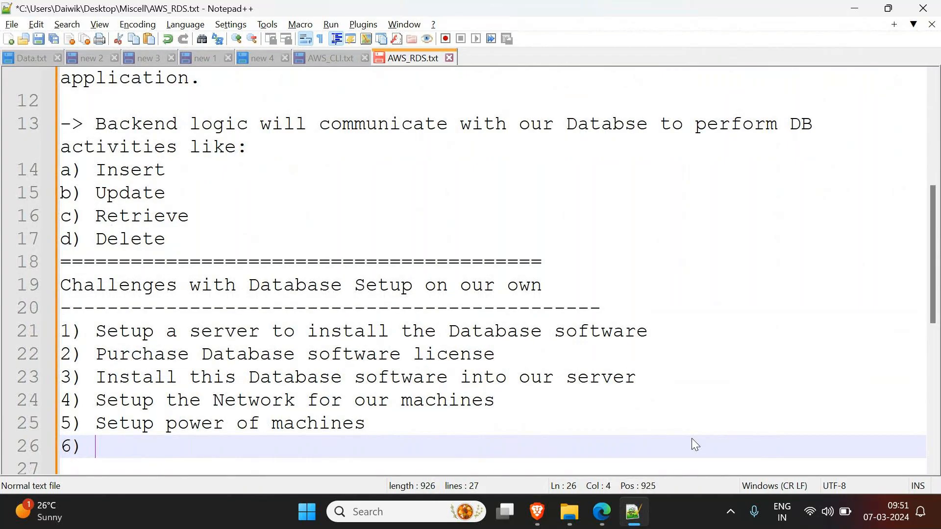
text(Setup a s)
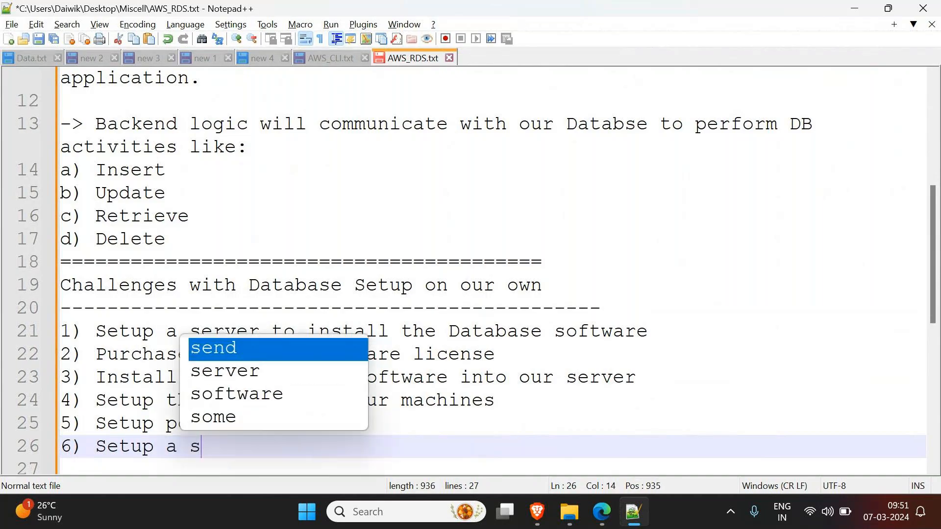
text(erver)
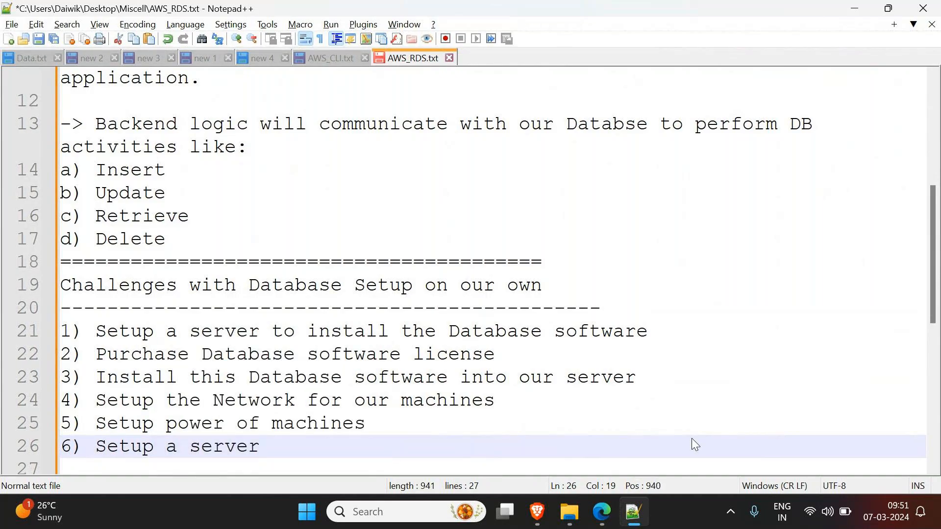
text( room or Data)
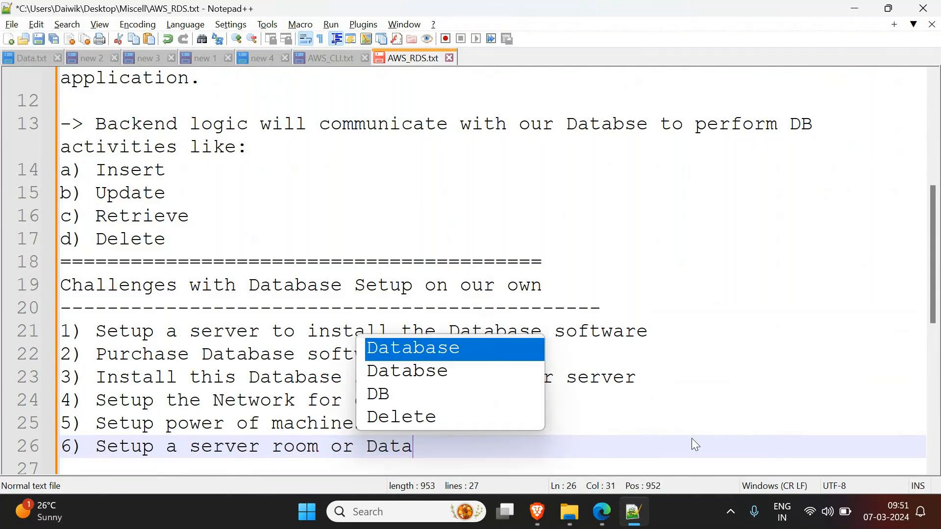
text( center to)
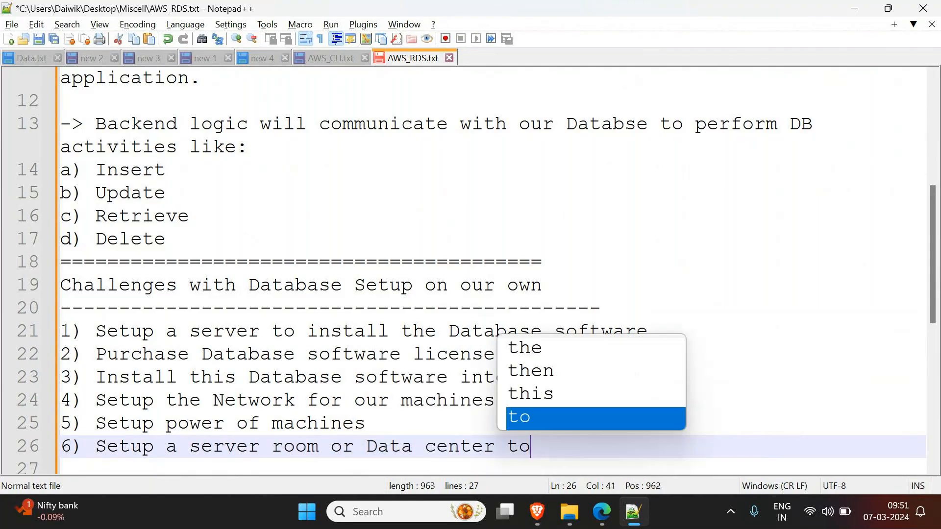
text( keep our machines)
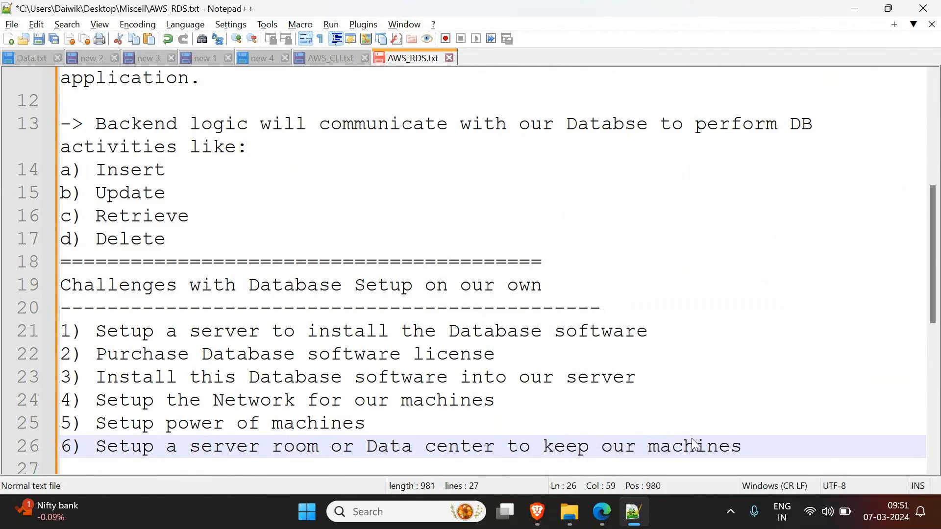
Add the seventh challenge on a new line as "7) Setup AC for 24/7".
key(Return)
text(7))
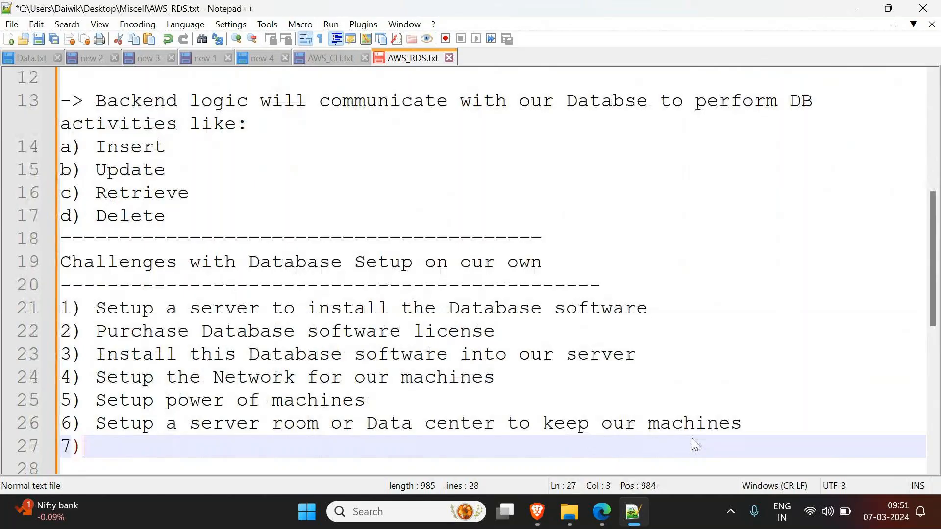
text(S)
key(BackSpace)
text(Setup )
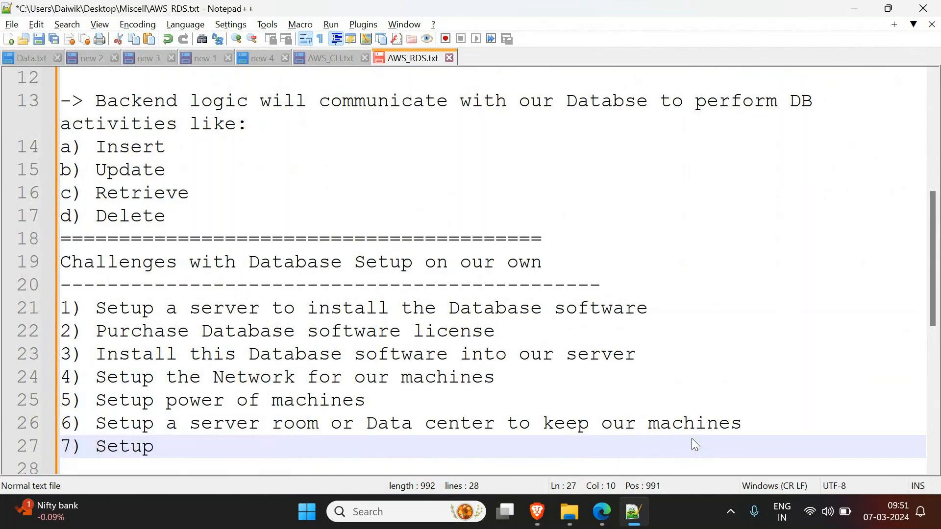
text(AC for 2)
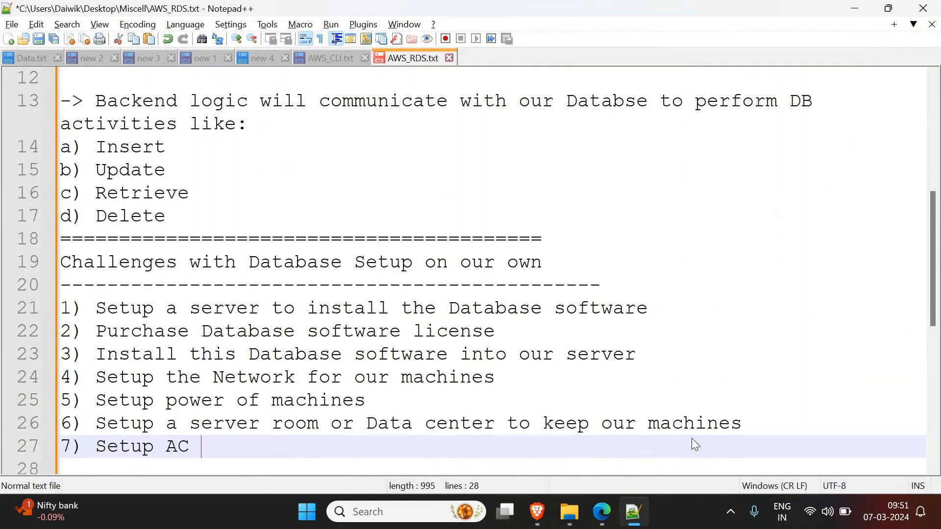
text(4/7)
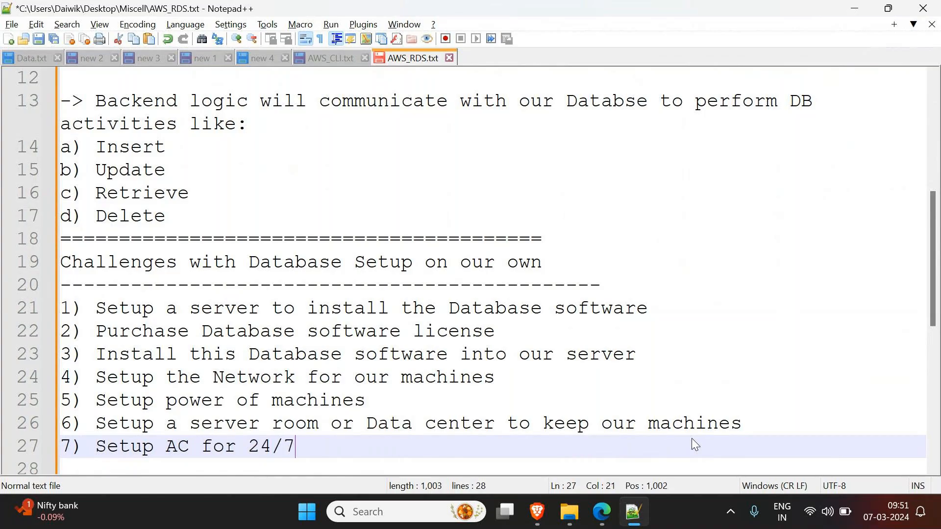
Add the eighth challenge on a new line as "8) Setup Database backups".
key(Return)
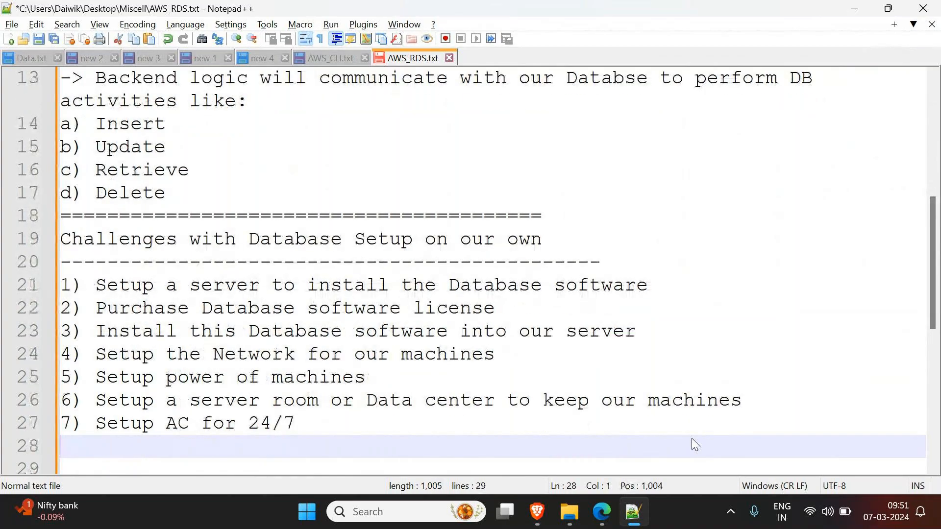
text(8)
text() Setu)
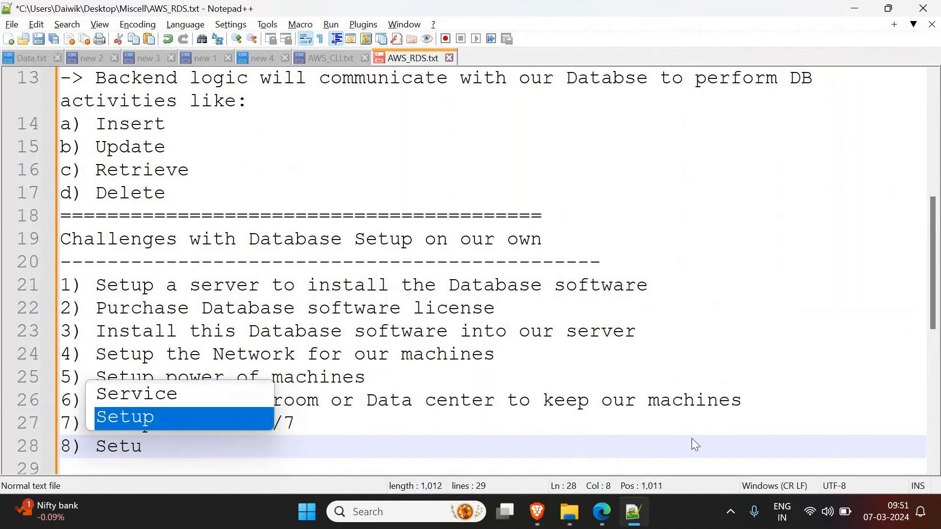
text(p Dta)
text(b)
key(BackSpace)
key(BackSpace)
key(BackSpace)
text(atabase backups)
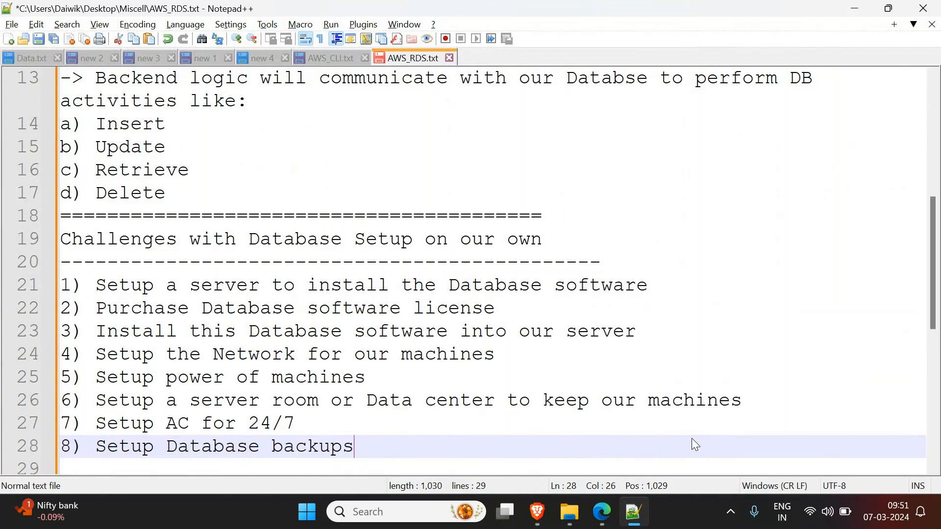
Add the ninth challenge on a new line as "9) Disaster Recovery".
key(Return)
text(9) )
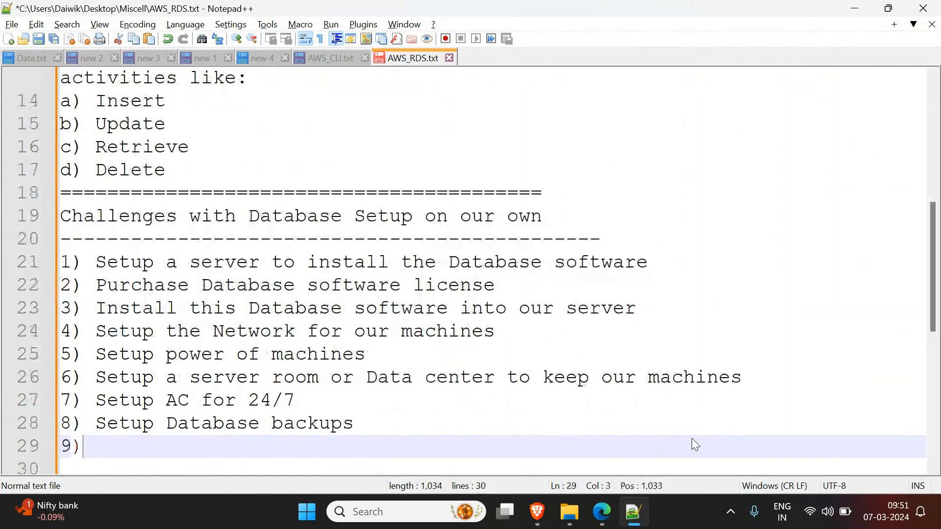
text(D)
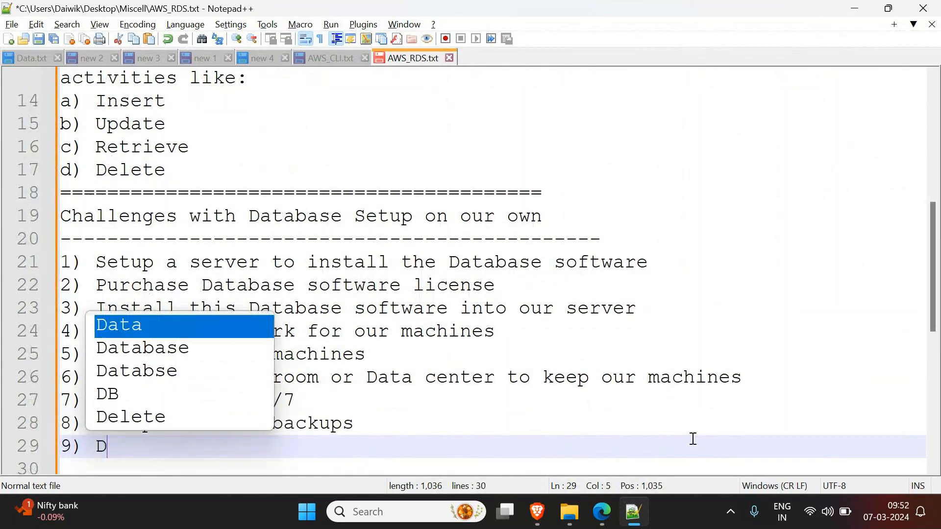
text(isas)
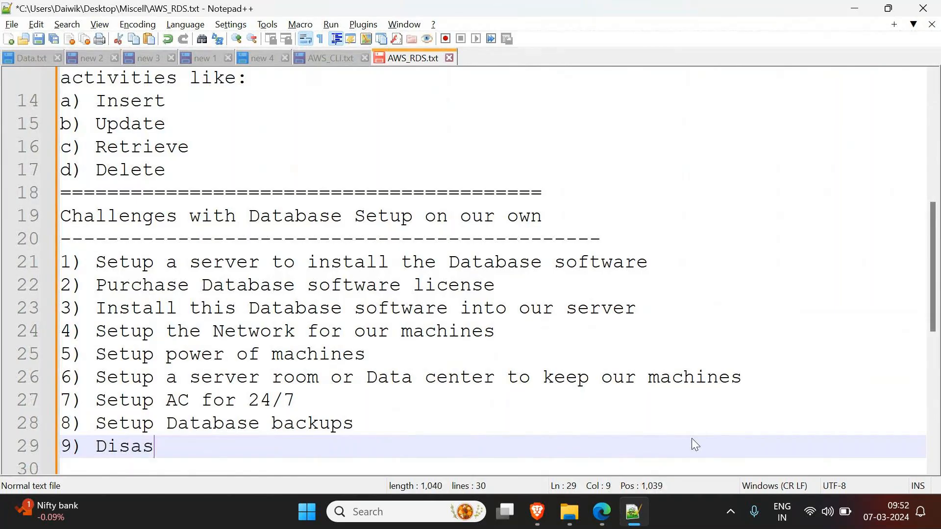
text(ter Re)
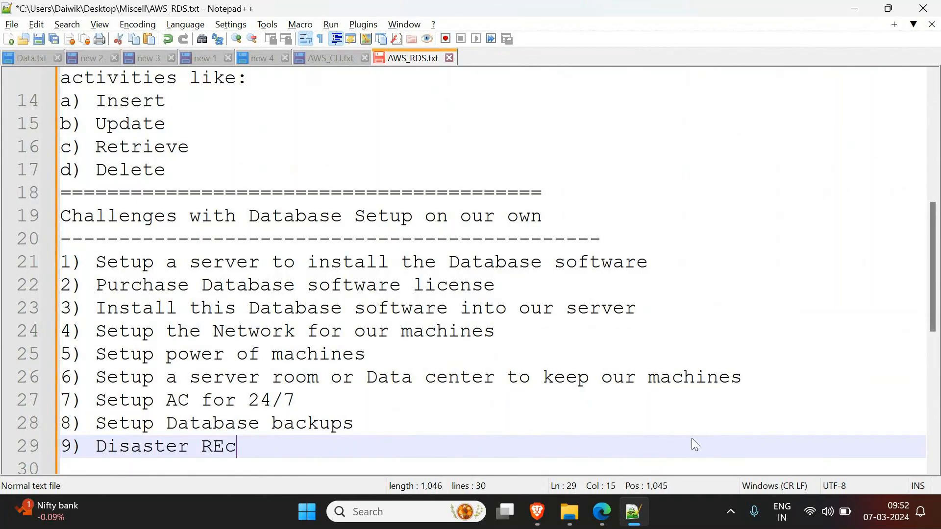
text(cor)
key(BackSpace)
text(very)
Add the tenth challenge as "10) Setup Security" and close the list with a line reading "etc".
key(Return)
text(10) )
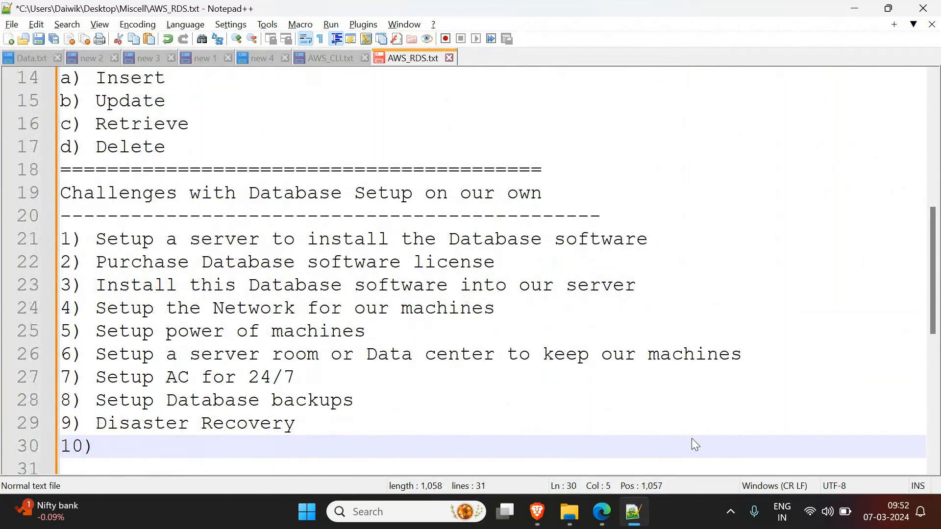
text(Setup )
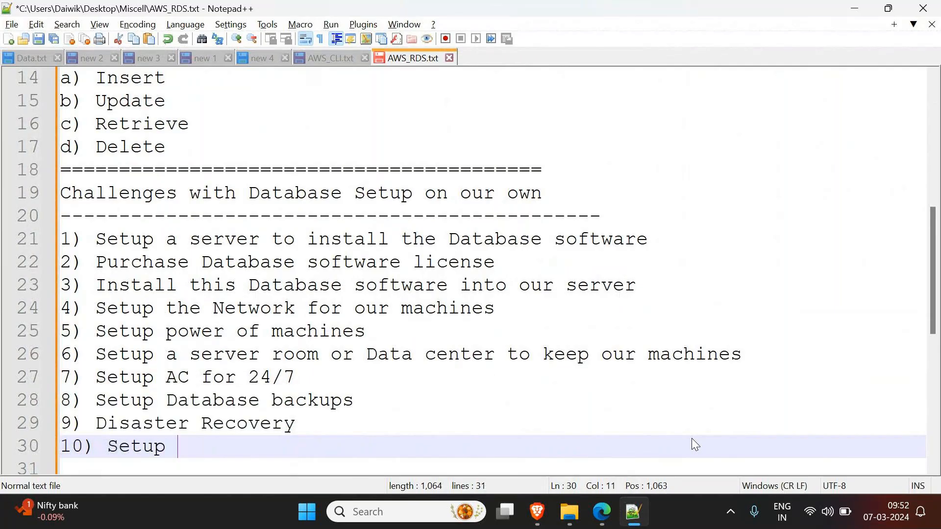
text(Secre)
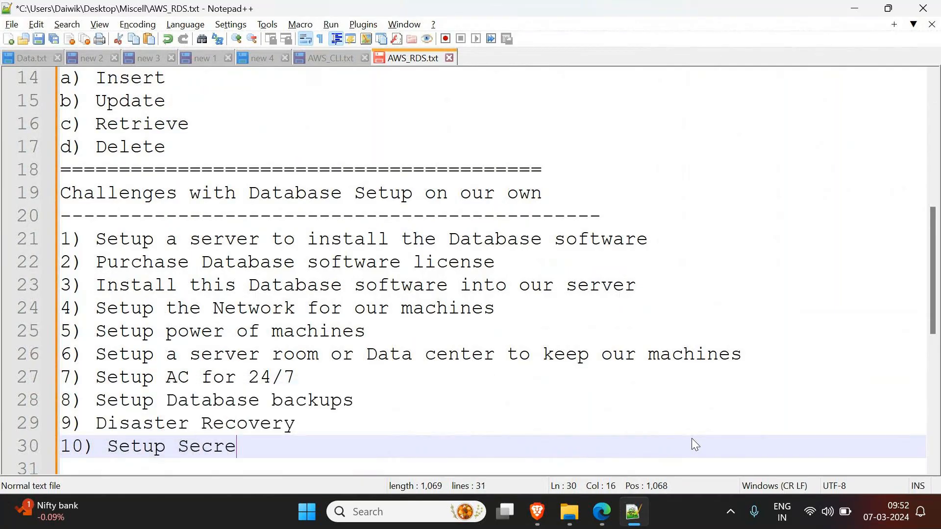
key(BackSpace)
key(BackSpace)
text(urity)
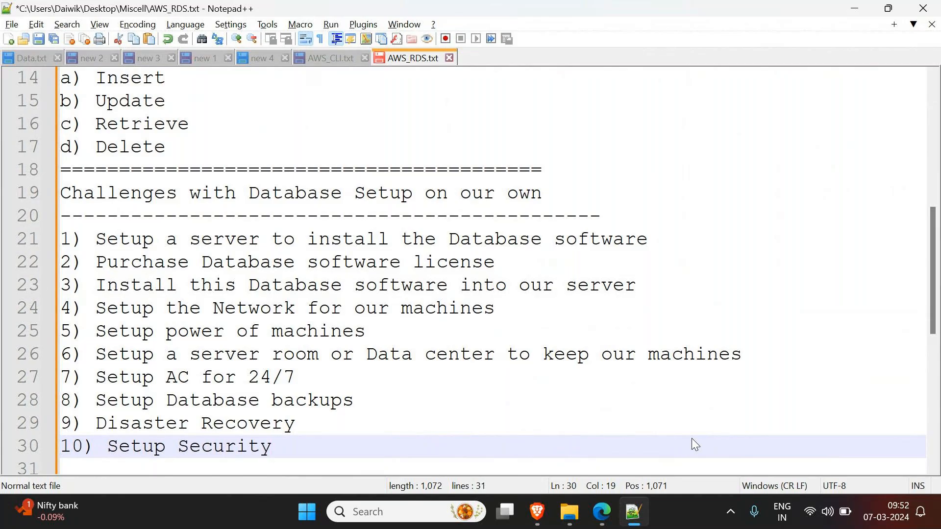
key(Return)
text(etc)
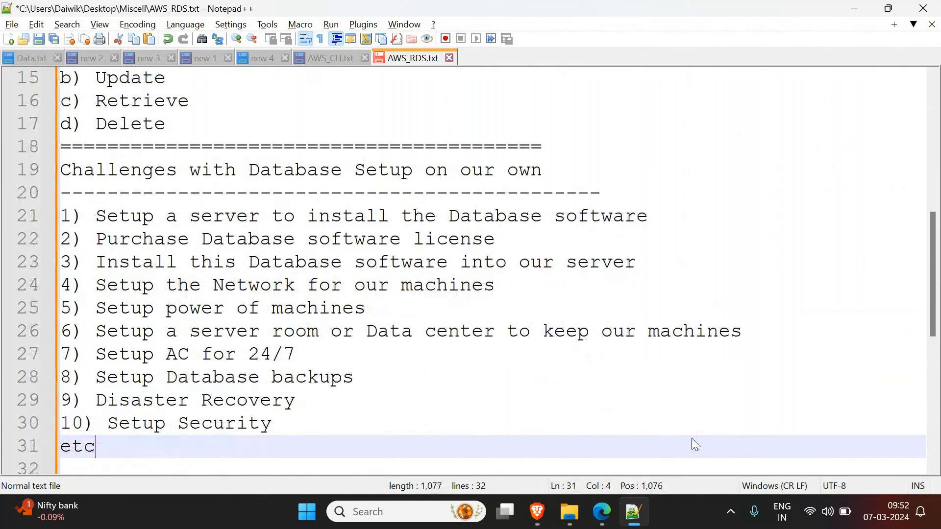
After a blank line below the list, write "-> If we use AWS Cloud, then AWS will take care of all the above activities".
key(Return)
key(Return)
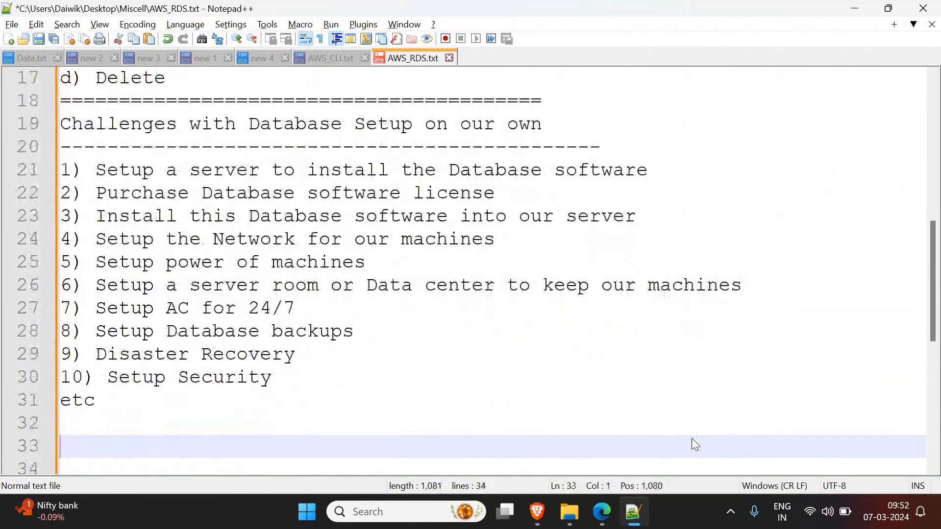
text(-> )
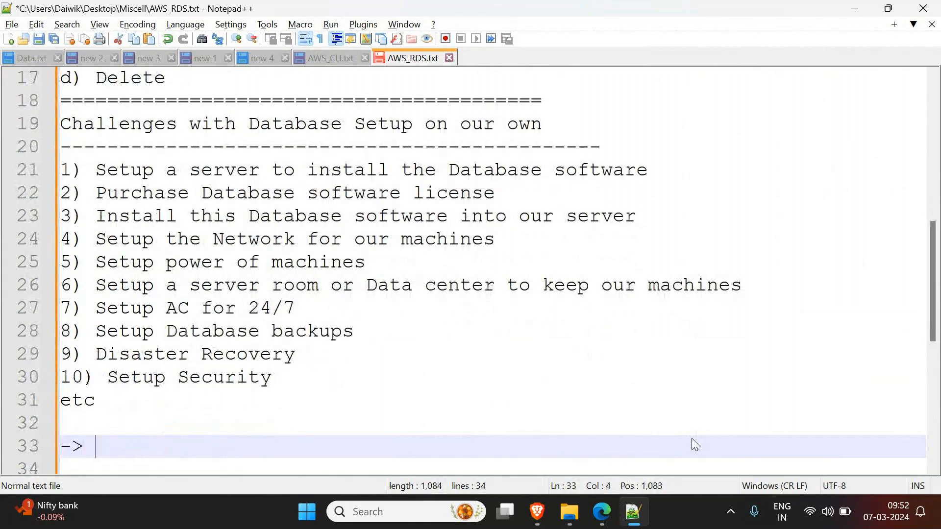
text(If we use AWS)
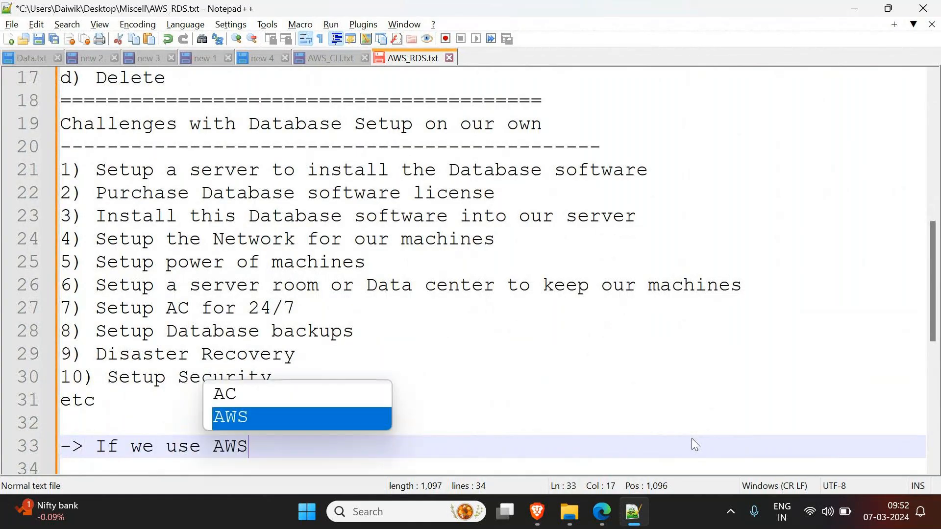
text( Clou)
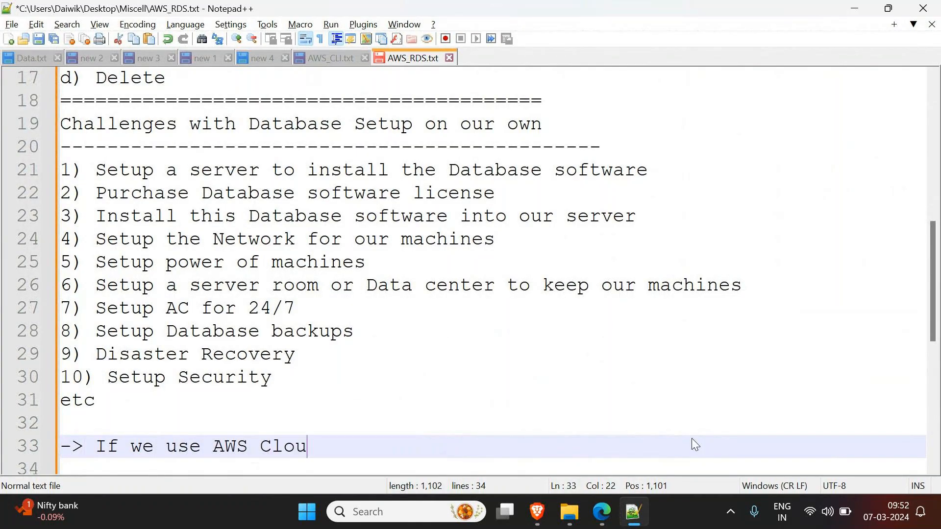
text(d, then )
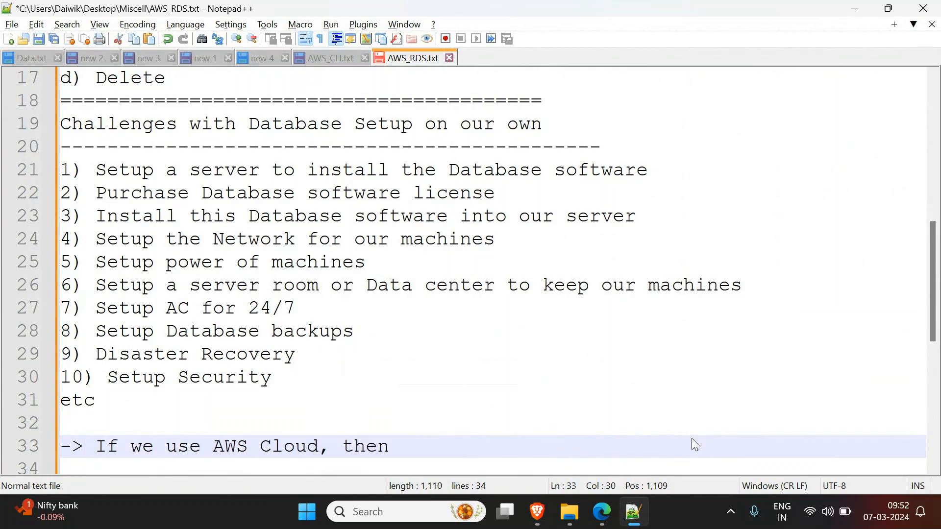
text(AWS w)
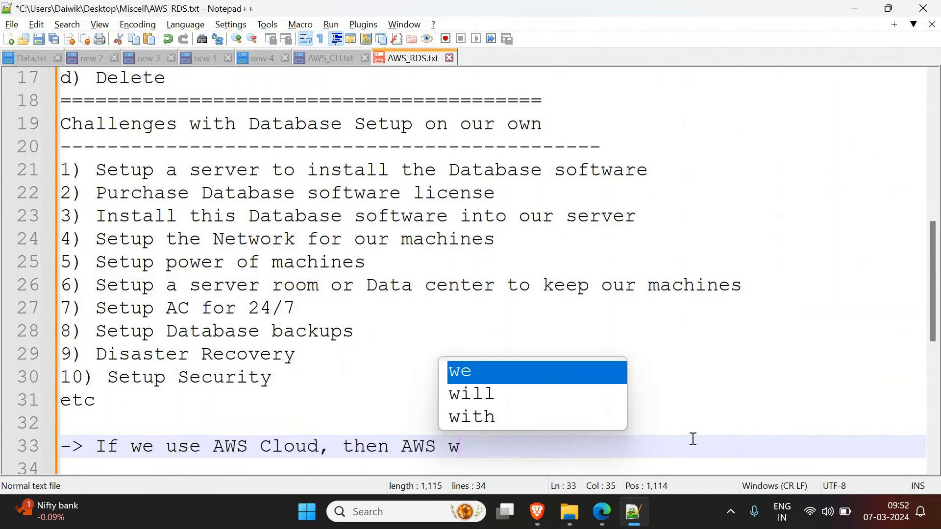
text(ill take care of all the )
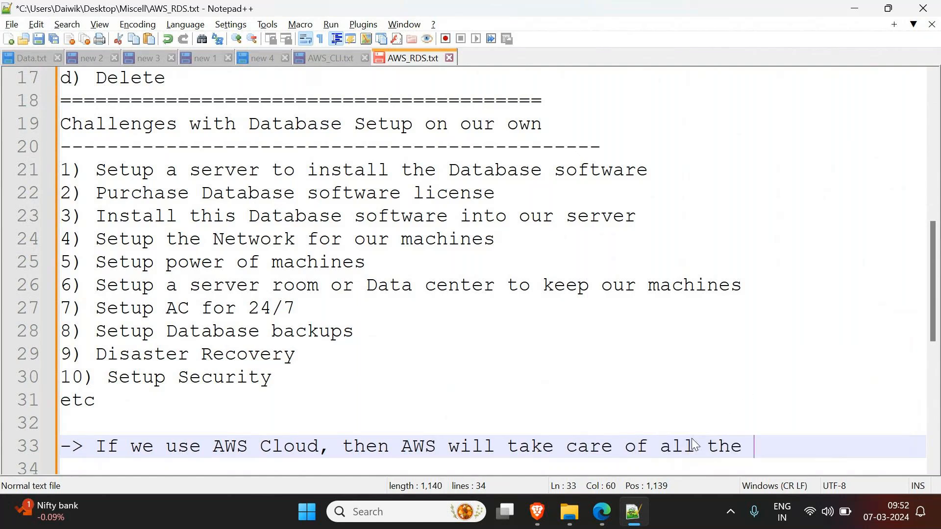
text(above activite)
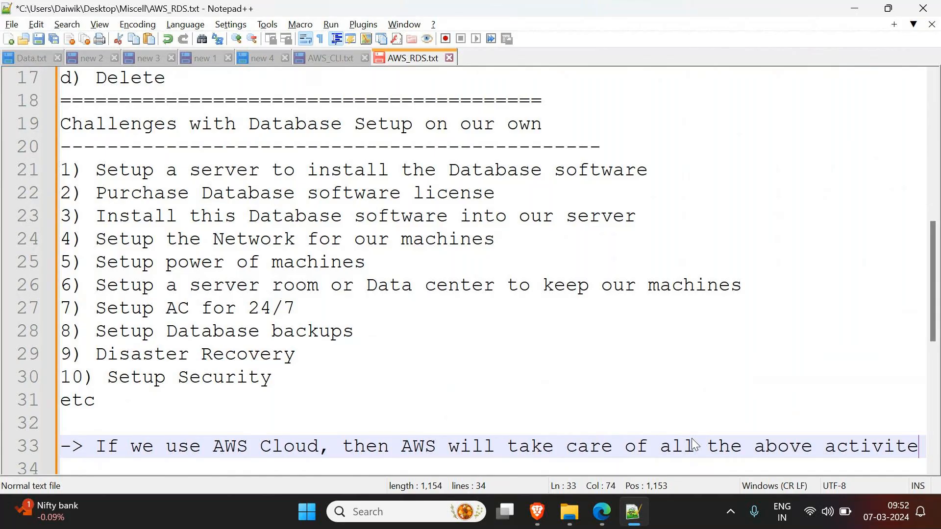
key(BackSpace)
text(ies )
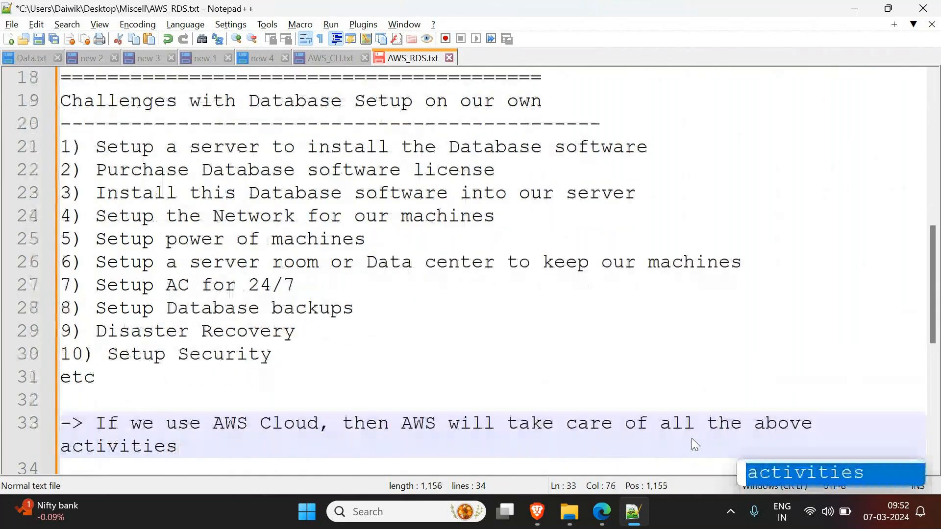
text(whichh)
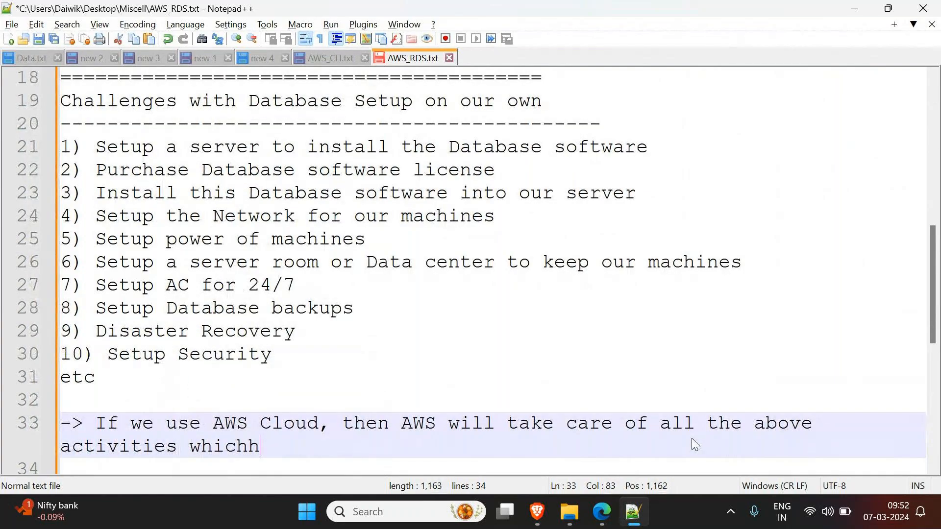
Complete the AWS Cloud sentence with "which are required to setup a Database for our application.".
key(BackSpace)
text(are required to se)
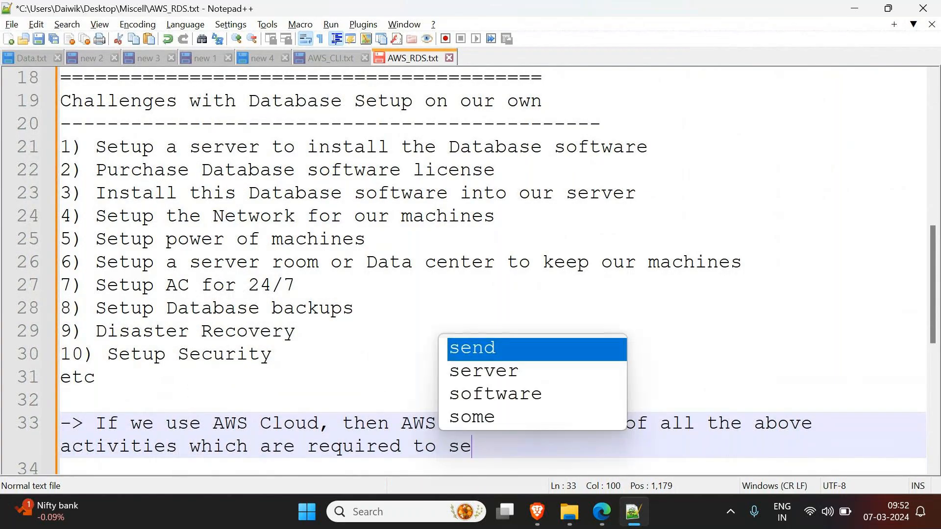
text(tup a)
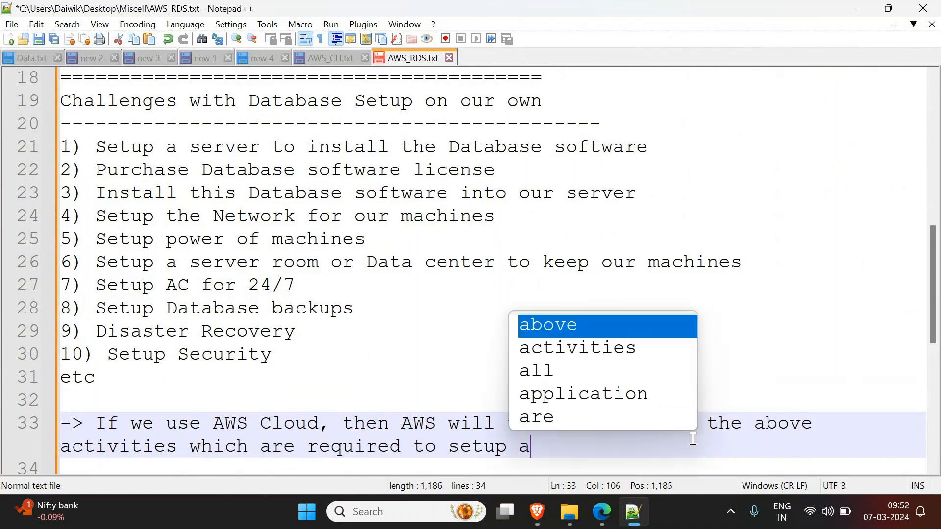
text( Database )
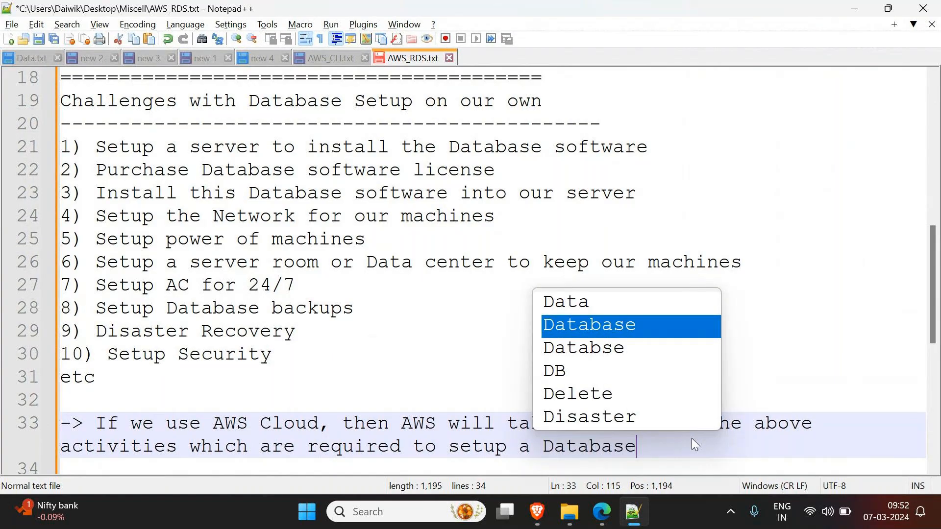
text(for our )
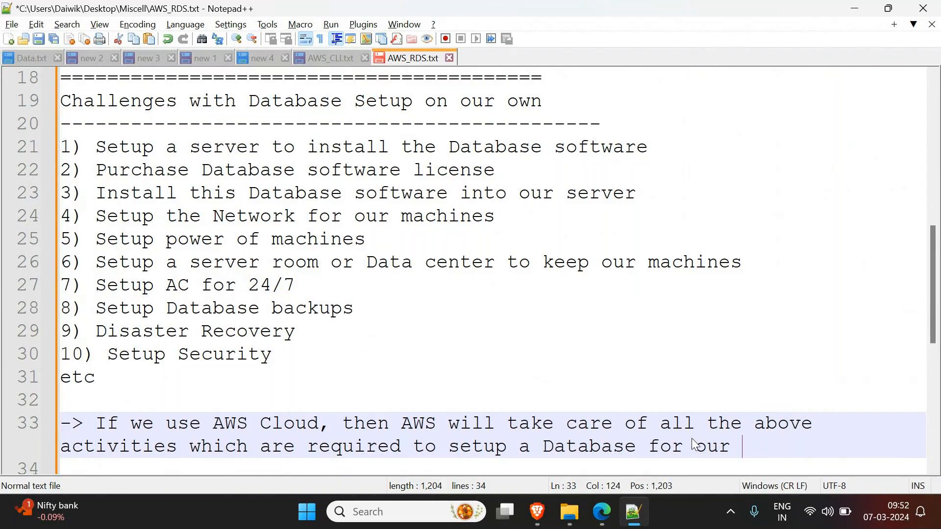
text(ap)
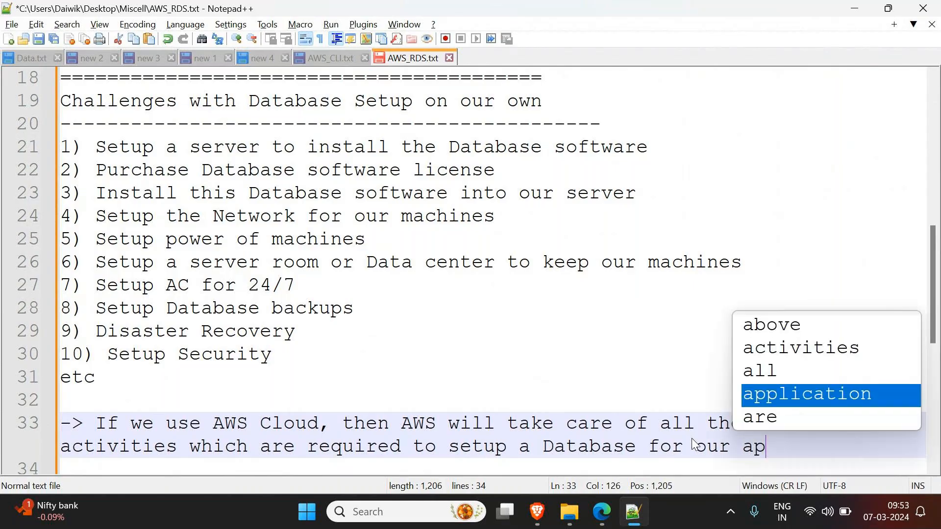
key(Return)
text(.)
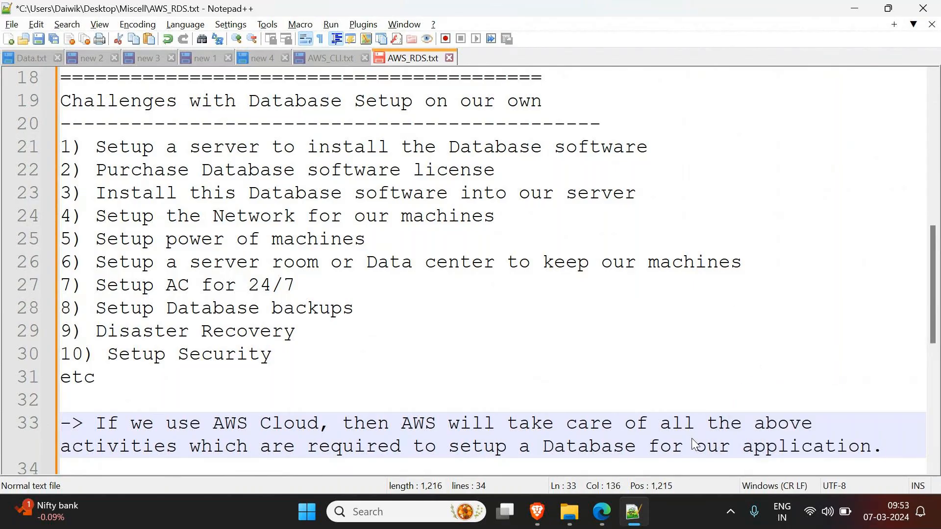
After a blank line below the AWS Cloud sentence, write "-> In AWS, we have AWS RDS service to".
key(Return)
key(Return)
text(-> In W)
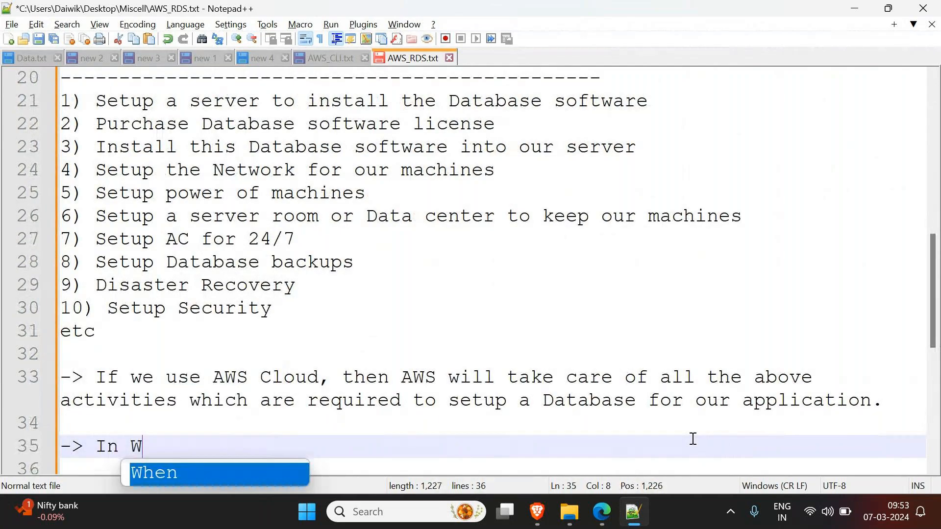
key(BackSpace)
text(AWS)
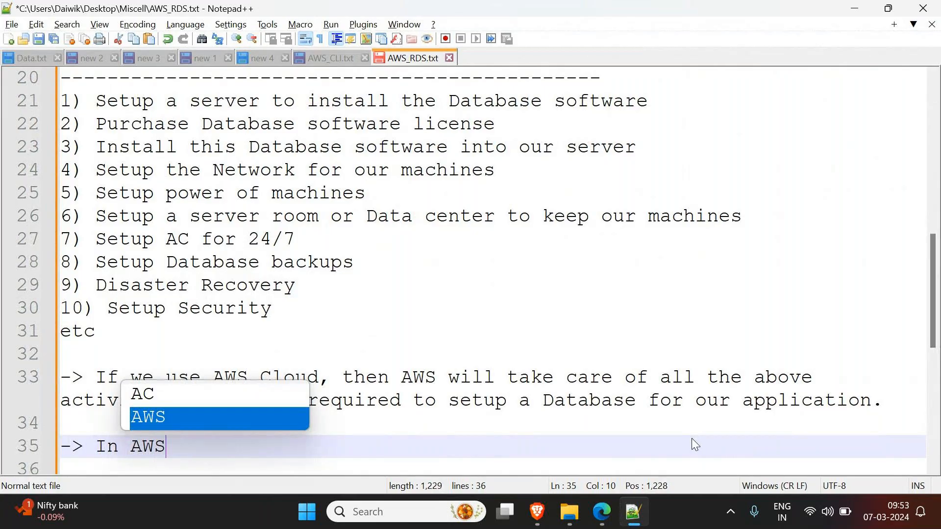
text(, we have AWS RDS)
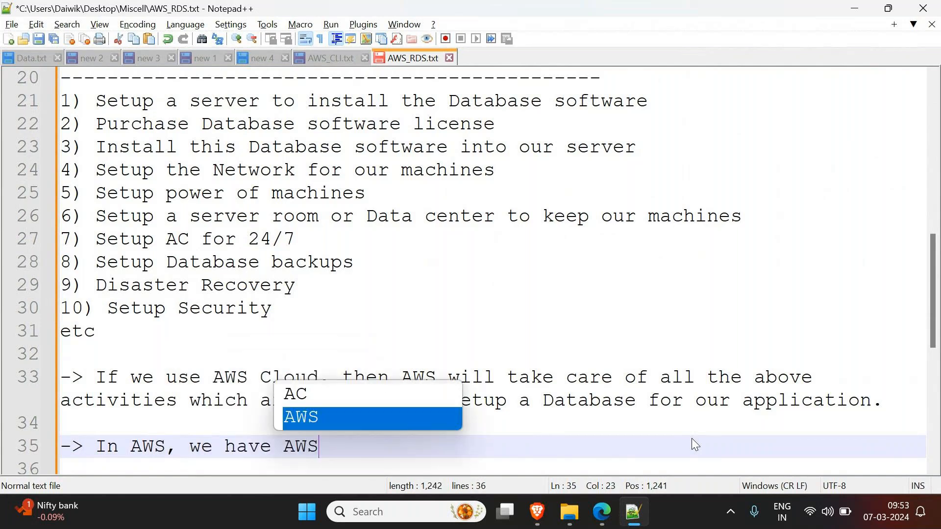
text( s)
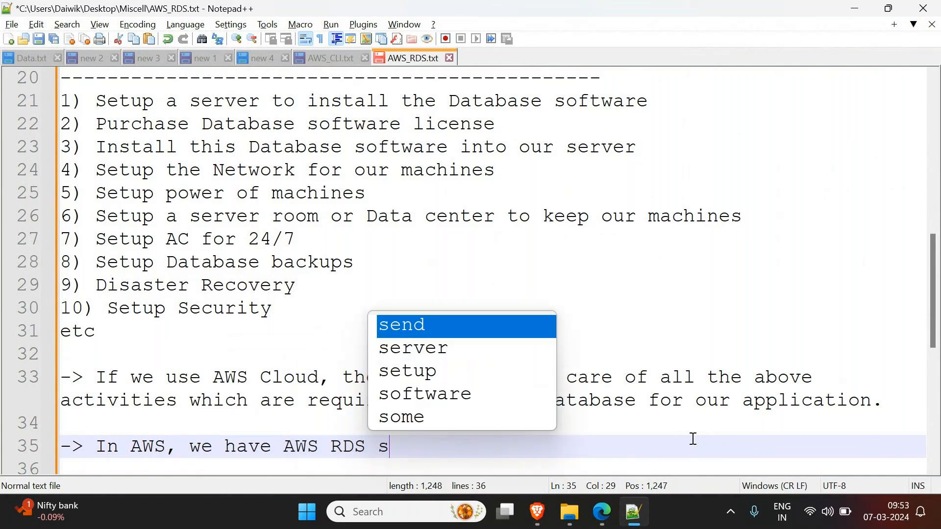
text(ervice )
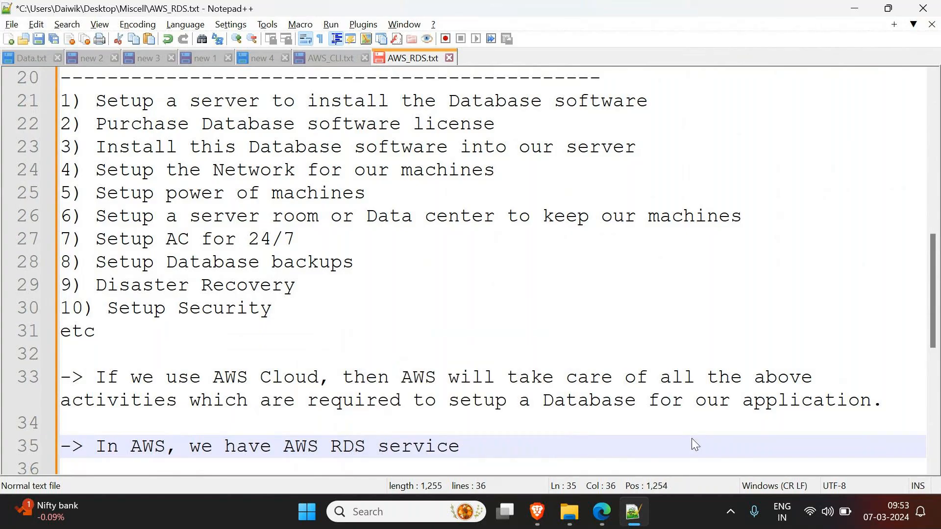
text(to create and s)
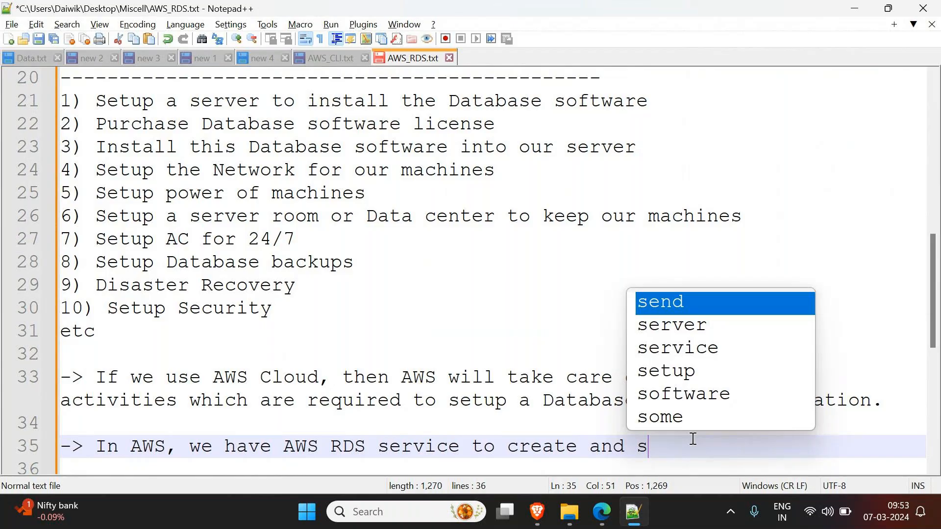
text(etup )
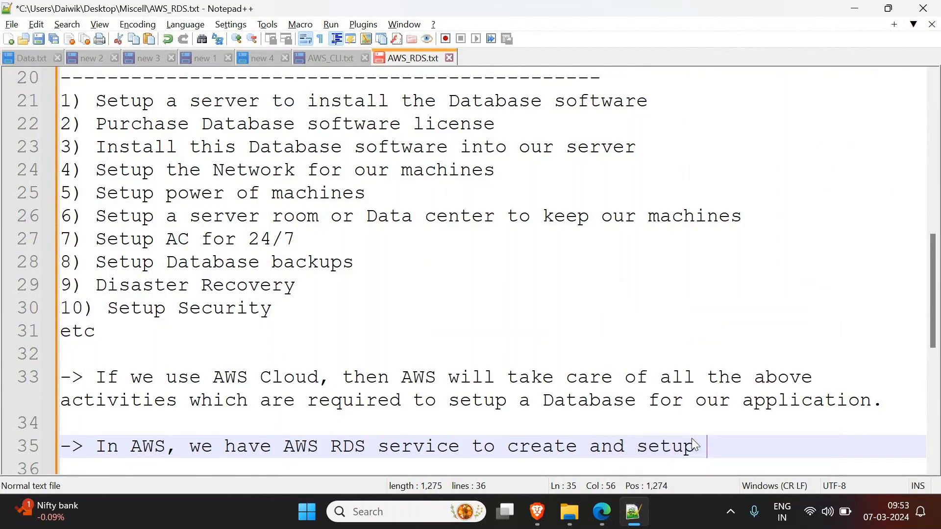
text(databse)
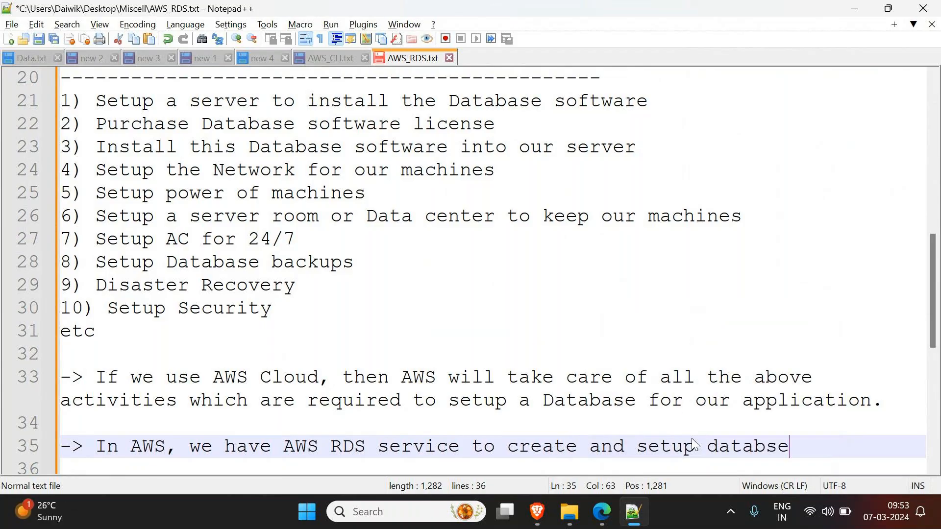
text( required)
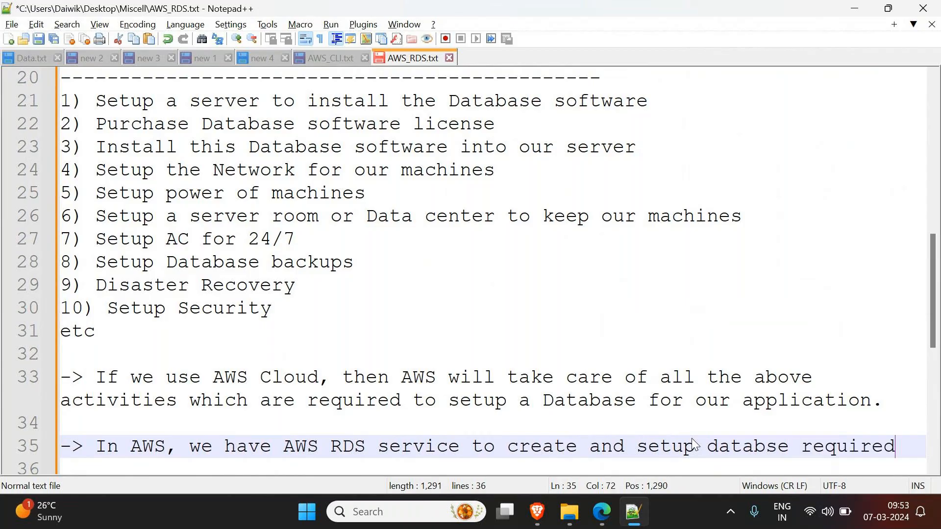
text( for our ap)
Complete the AWS RDS service sentence with "create and setup databse required for our application.".
key(Return)
text(.)
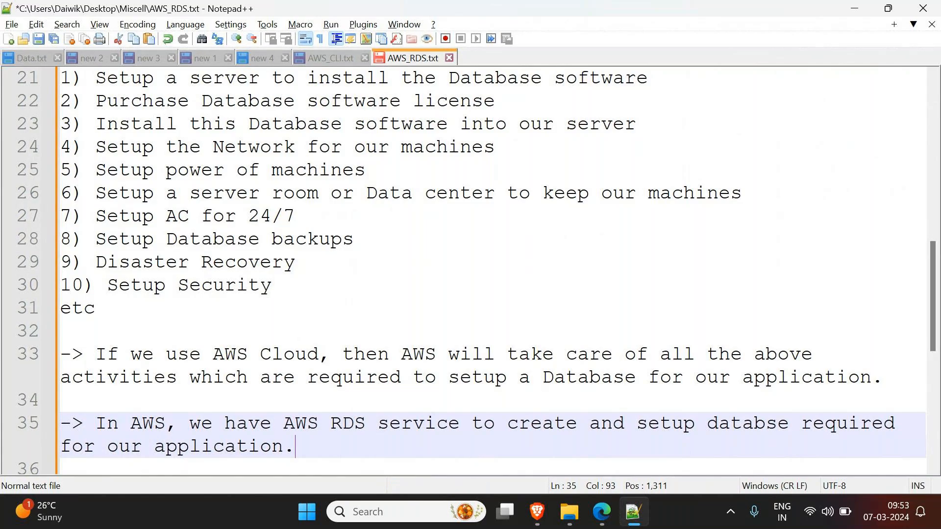
After another blank line, write "-> We just need to pay the money and use Database".
key(Return)
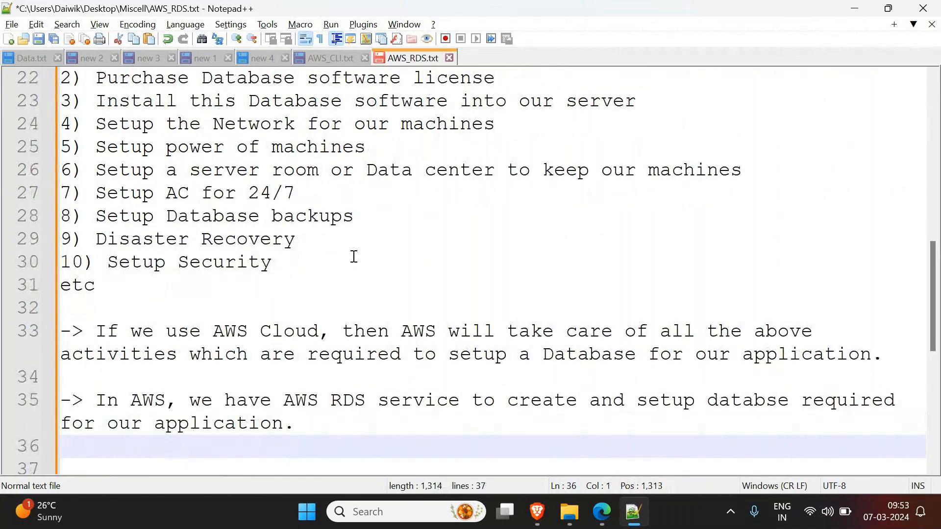
key(Return)
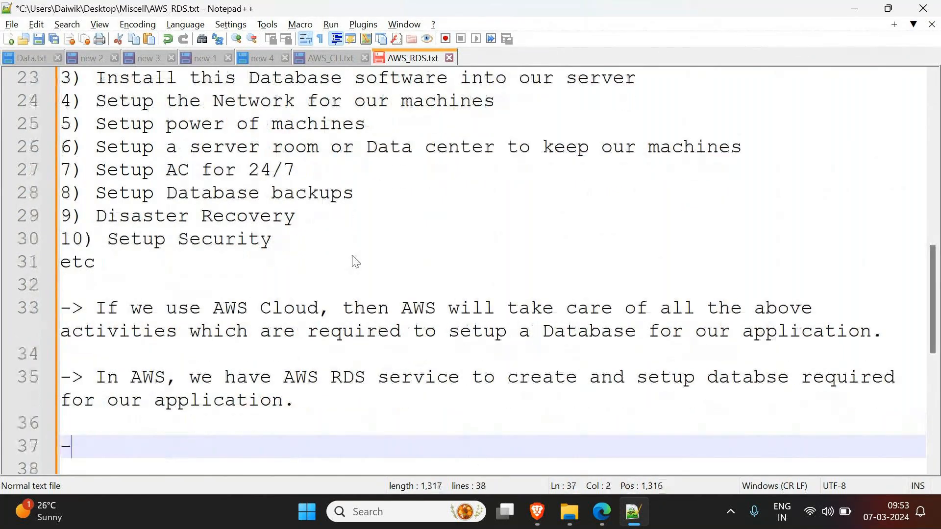
text(-> We just nee)
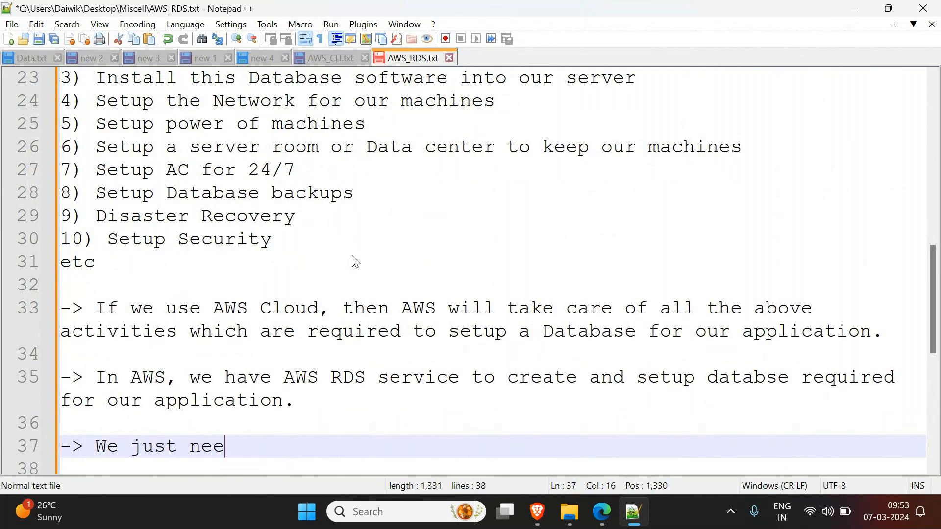
text(d to pay t)
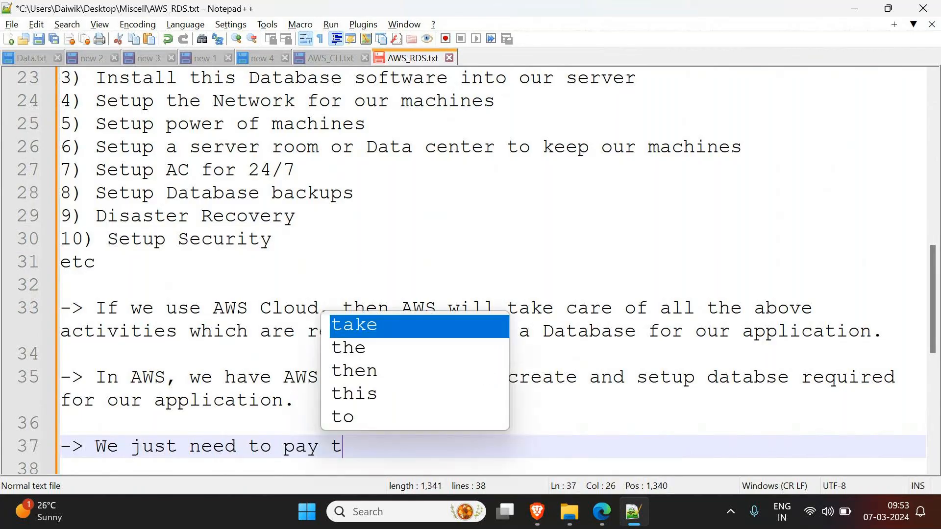
text(he money )
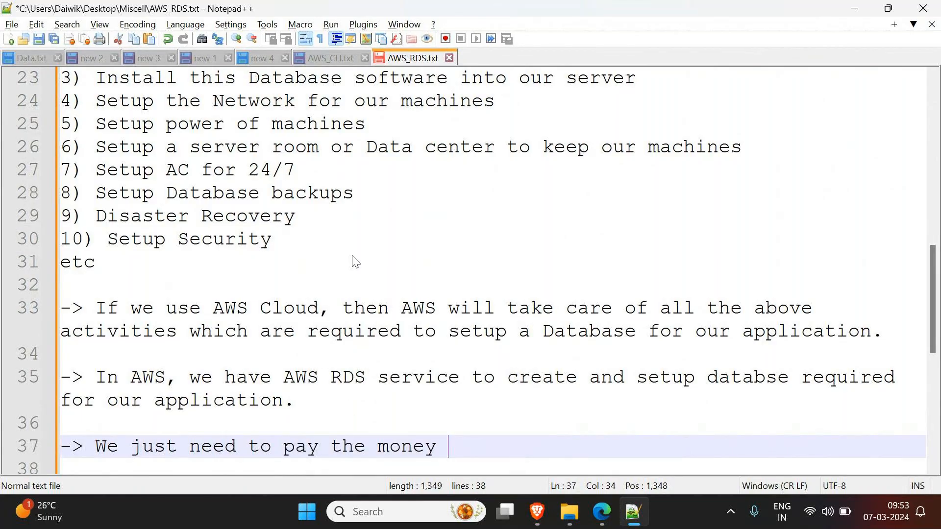
text(and use)
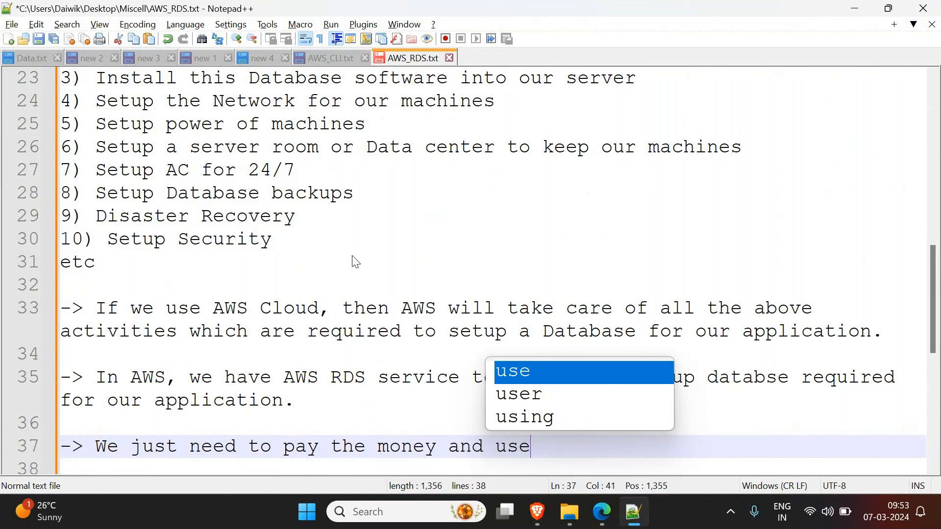
text( Datbase)
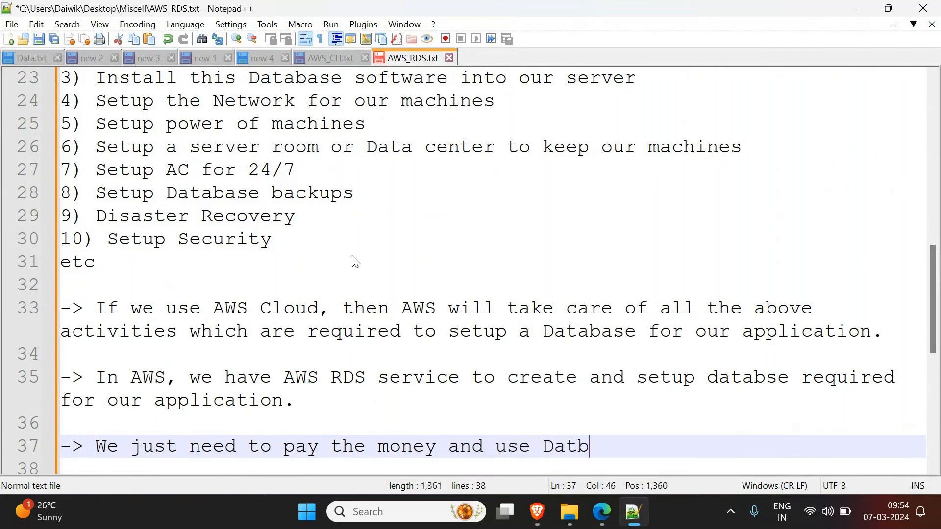
key(BackSpace)
key(BackSpace)
key(BackSpace)
key(BackSpace)
text(abase)
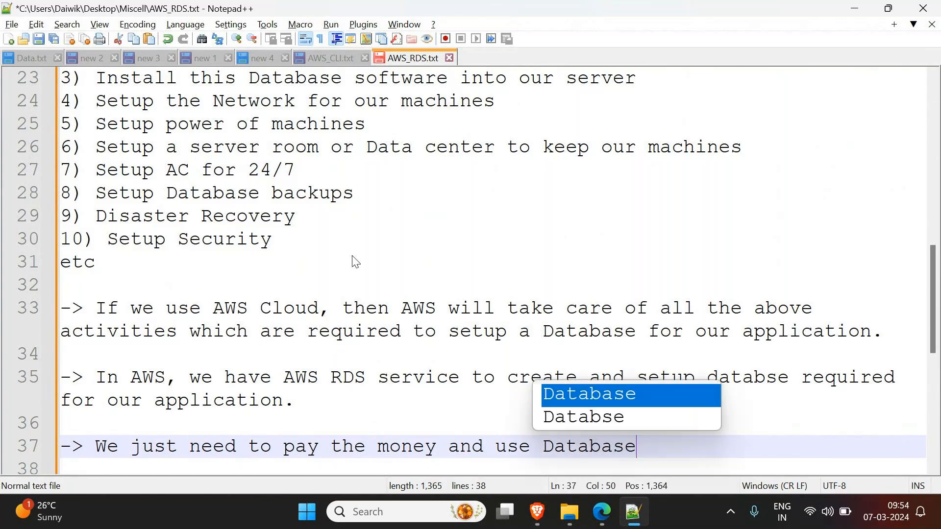
text( using AW)
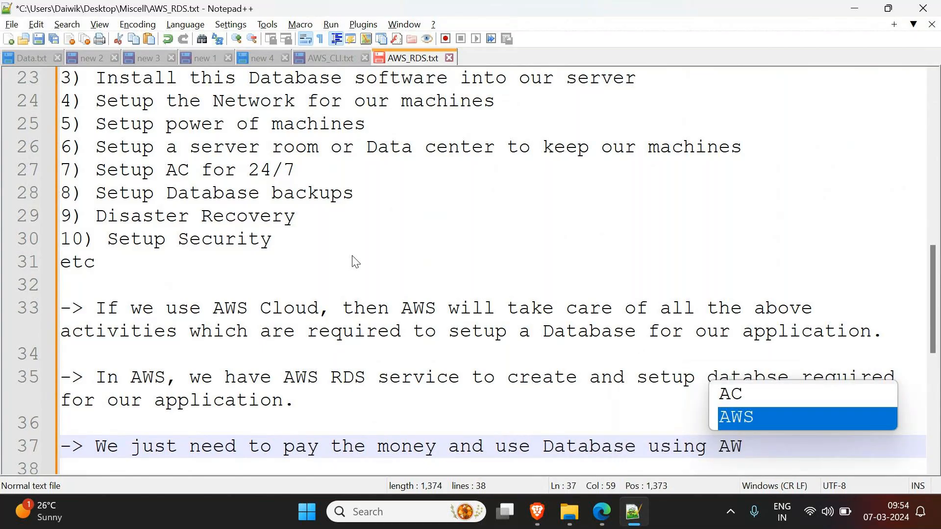
text(S RD)
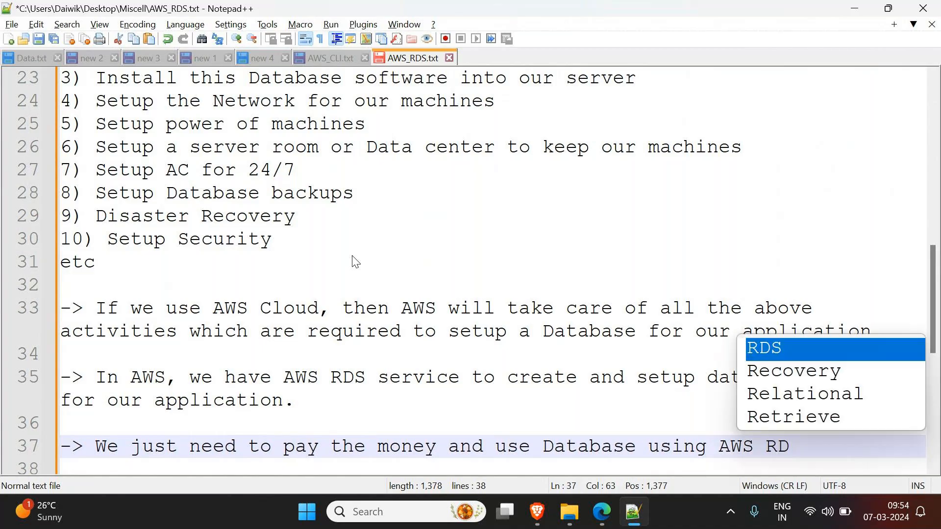
text(S )
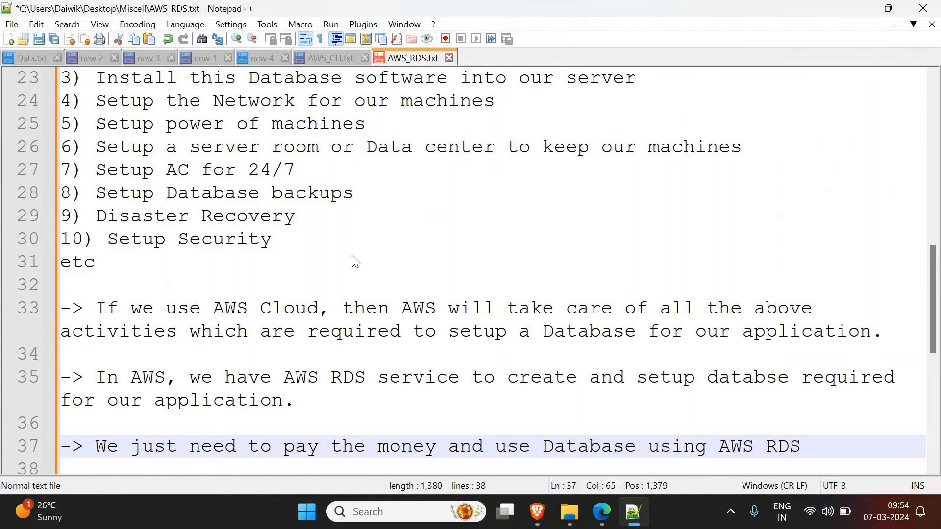
text(servuc)
Finish the payment sentence with "using AWS RDS service." and start a new line below it.
key(BackSpace)
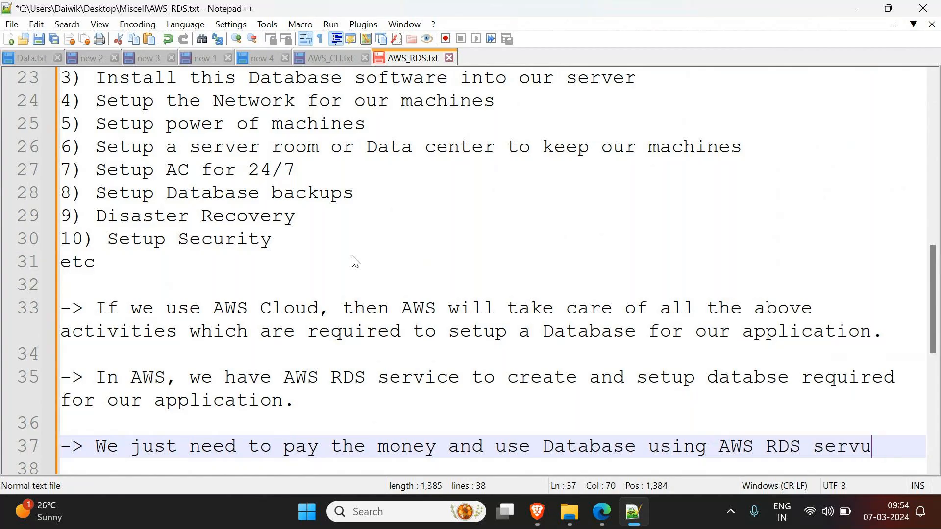
key(BackSpace)
text(ice)
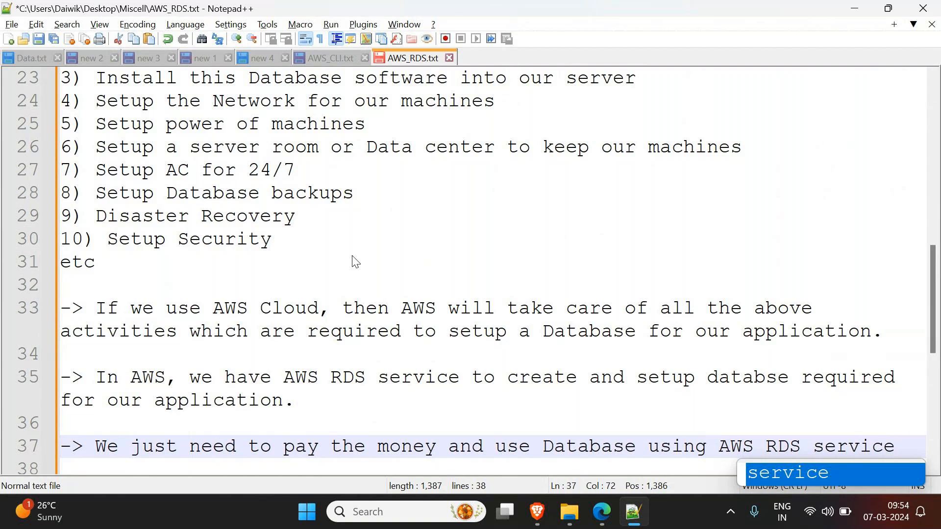
text(.)
key(Return)
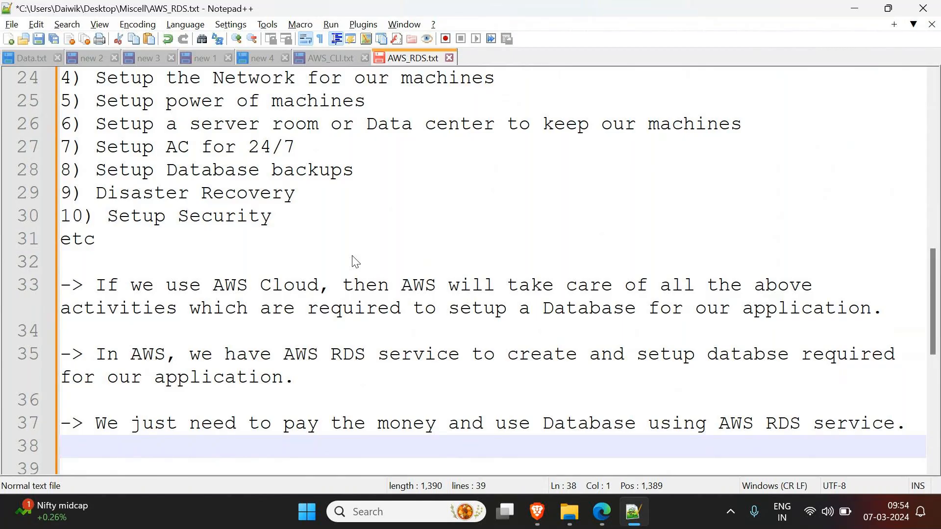
scroll(353, 259, up, 4)
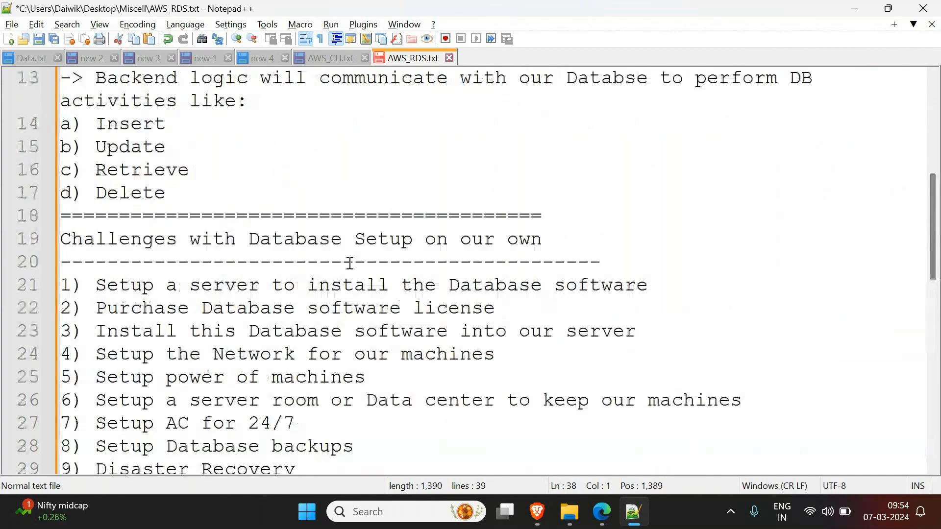
drag(318, 309, 490, 311)
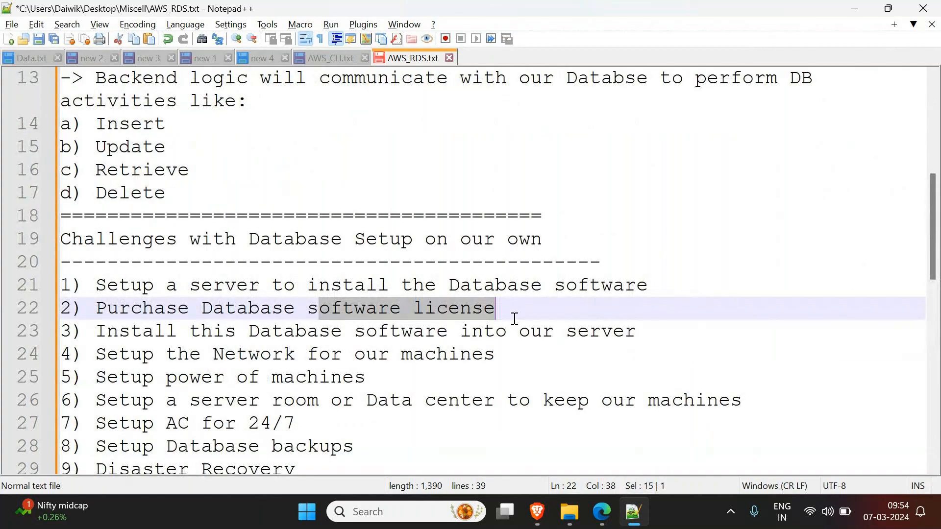
scroll(513, 317, down, 6)
On the line directly below the payment sentence, write "DB setup and maintainence".
click(286, 316)
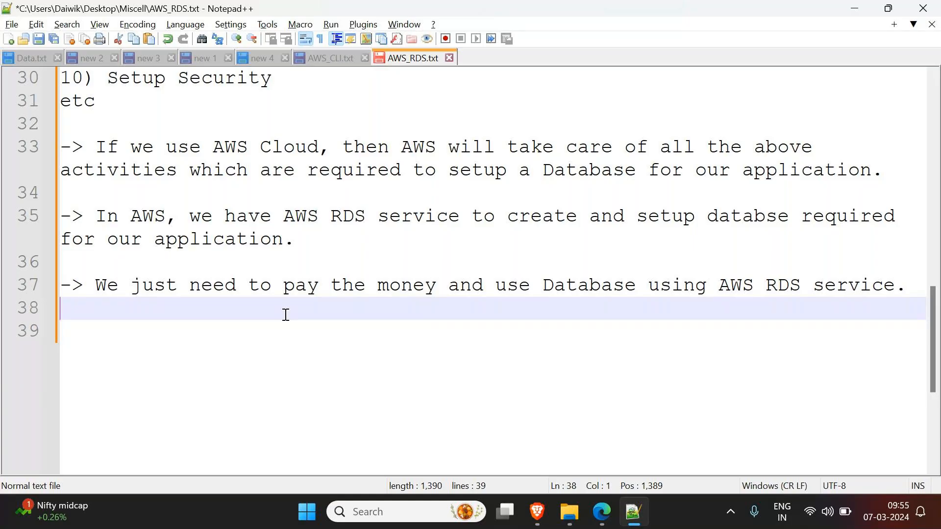
text(DB set)
key(Return)
text(and)
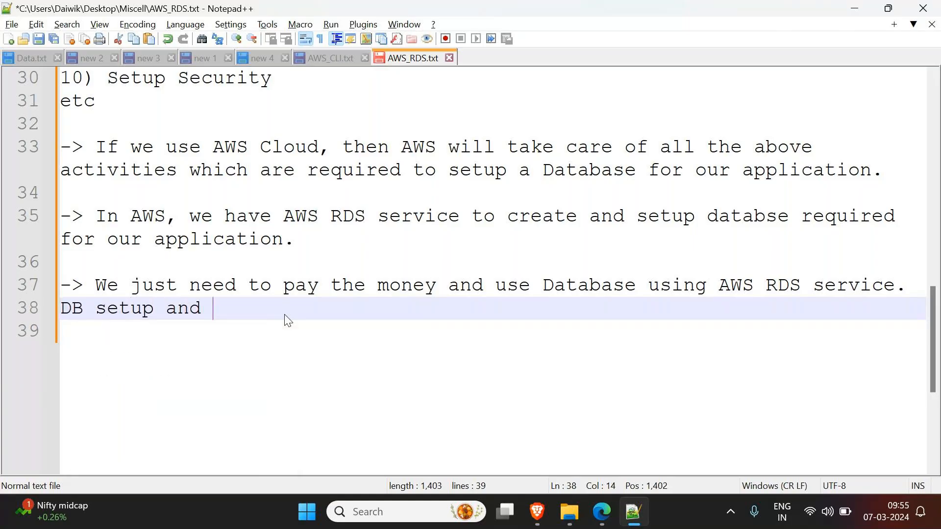
text(maintaina)
text(nce)
key(BackSpace)
key(BackSpace)
key(BackSpace)
key(BackSpace)
text(ence )
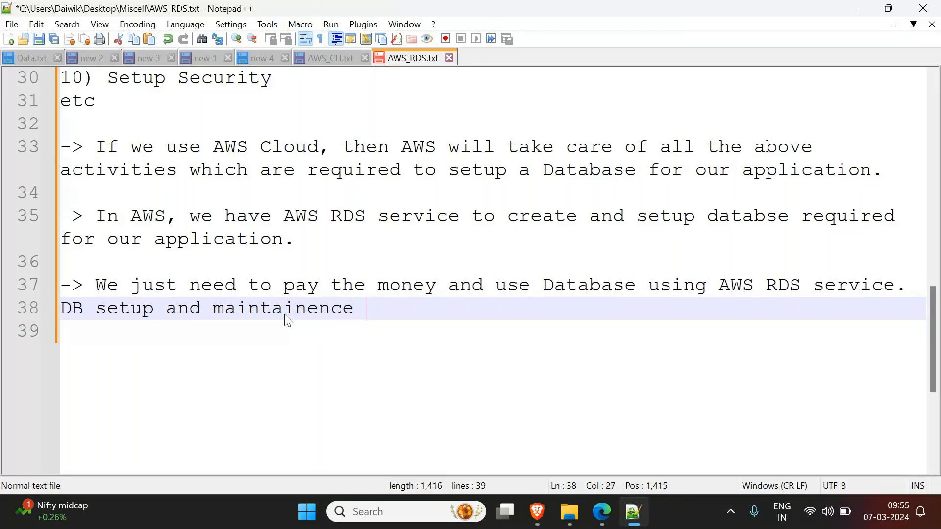
text(will be )
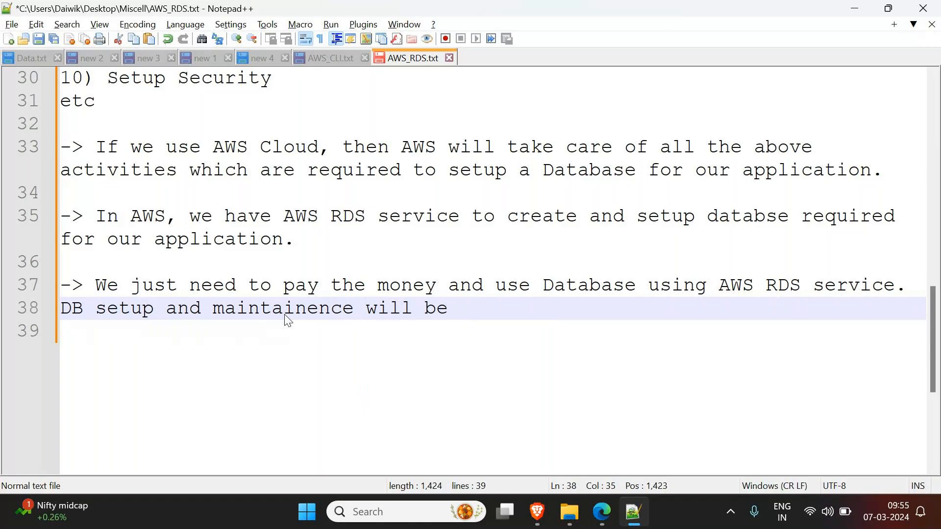
text(taken care )
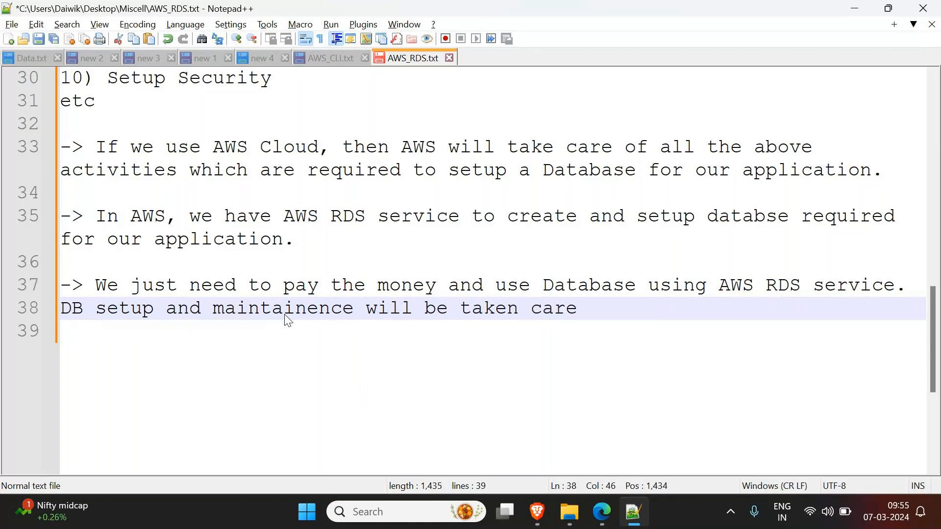
text(by AWS ADmi)
Complete the DB setup sentence with "will be taken care by AWS Admin Team.".
key(BackSpace)
key(BackSpace)
key(BackSpace)
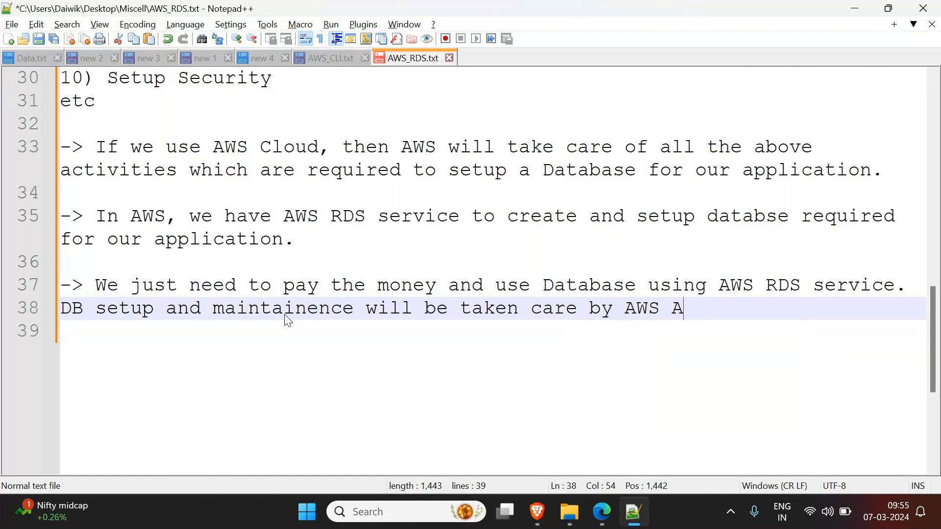
text(dmin Team.)
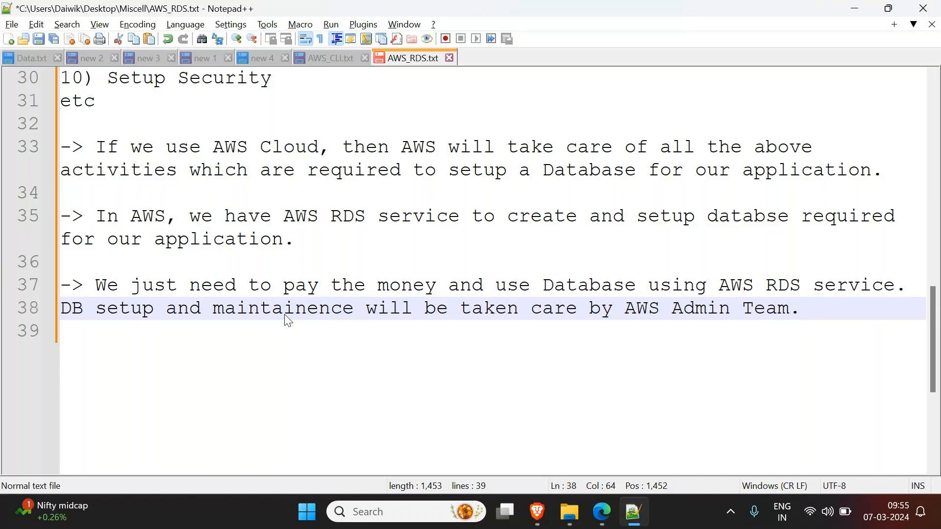
After a blank line below the DB setup sentence, write "-> Using RDS , we can easily".
key(Return)
key(Return)
text(-)
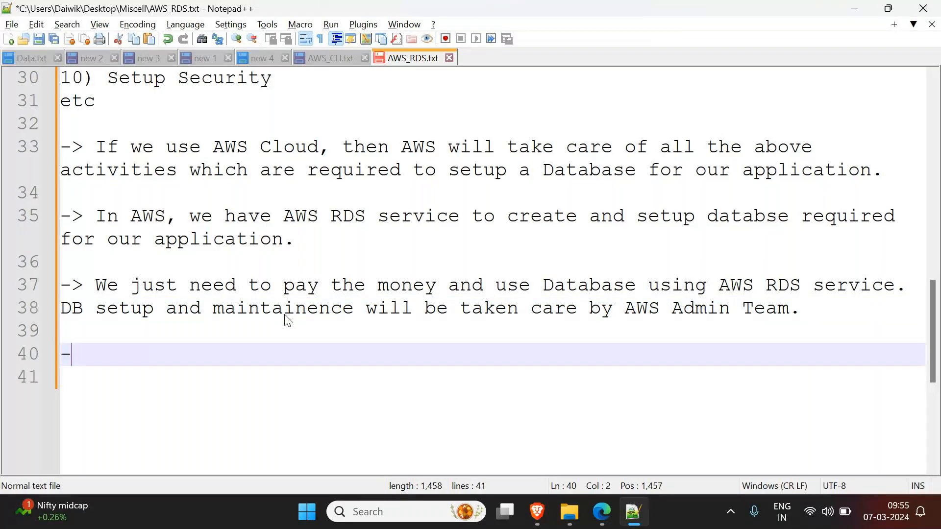
text(> Using RD)
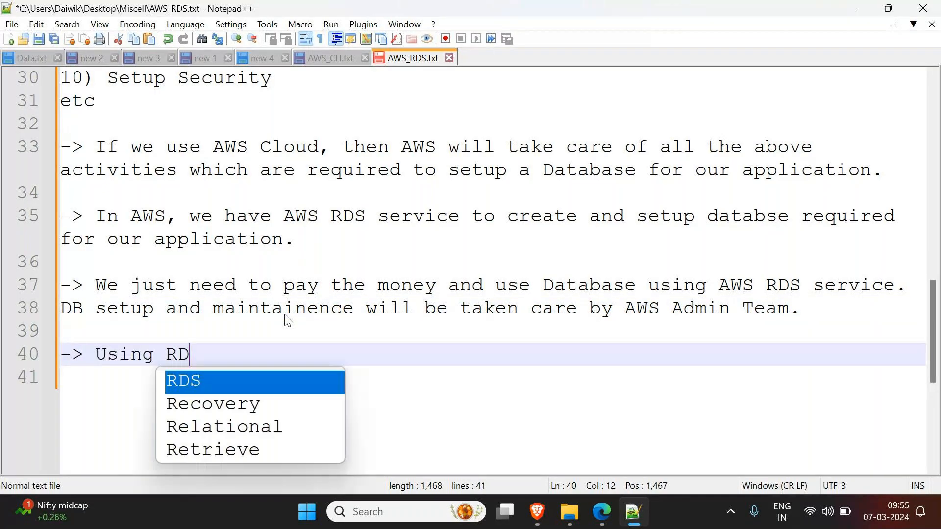
text(S ,)
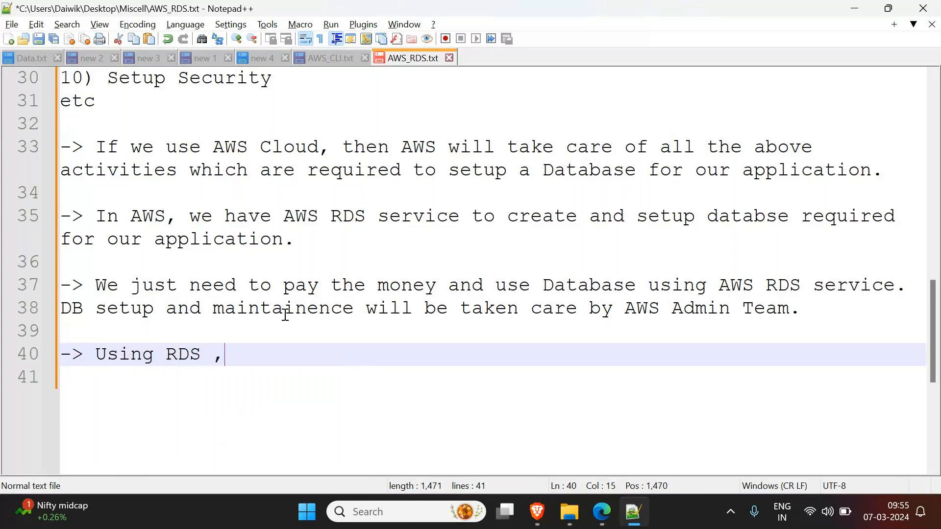
text( we can ea)
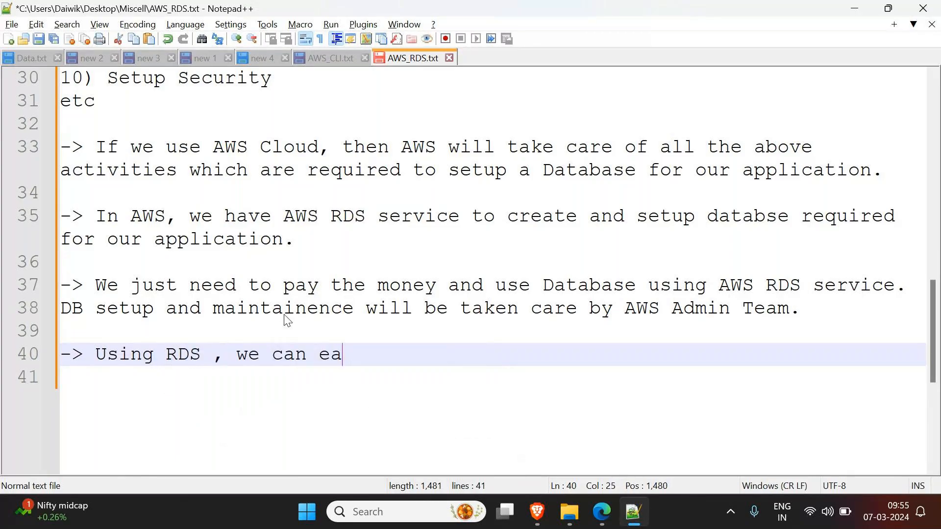
text(sily set up)
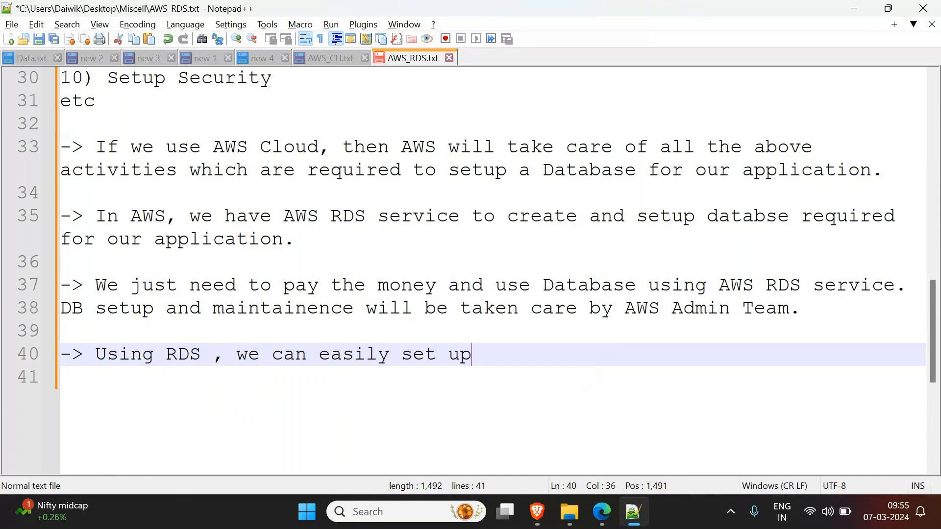
text(, operate a)
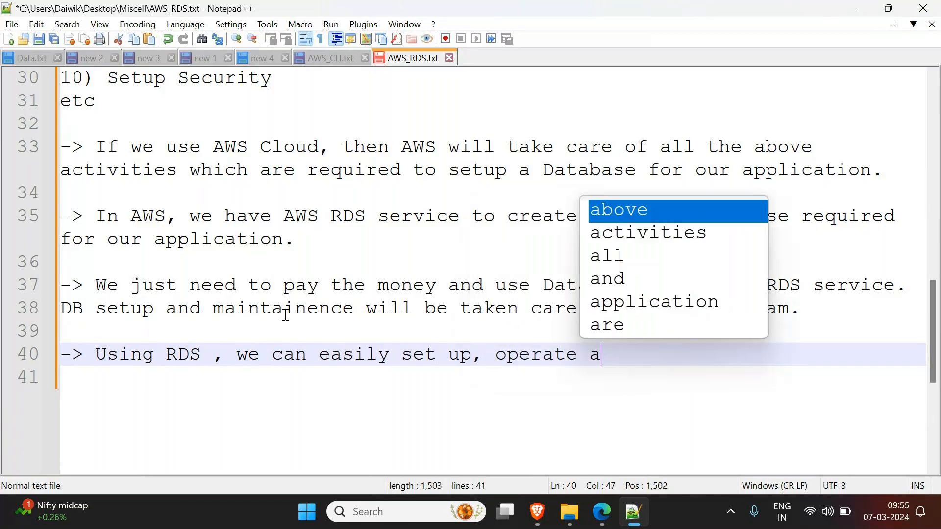
text(nd scale)
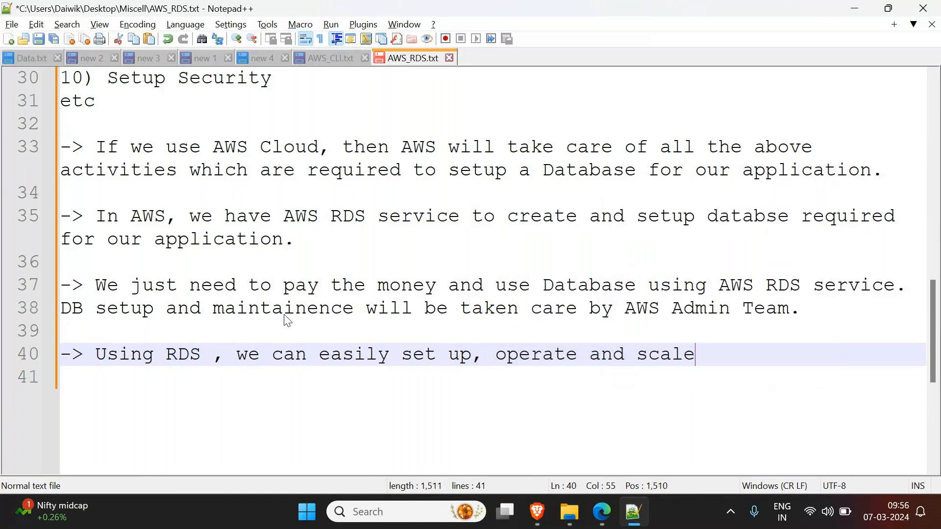
text( up a)
Continue the Using RDS sentence with "set up, operate and scale up/down a" and begin the word "relational".
key(BackSpace)
key(BackSpace)
key(BackSpace)
text(/down a r)
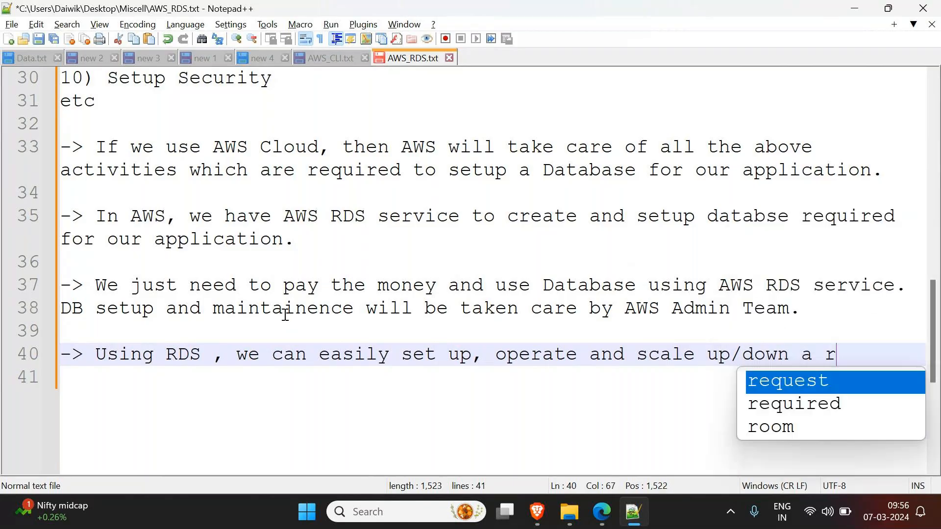
text(elatio)
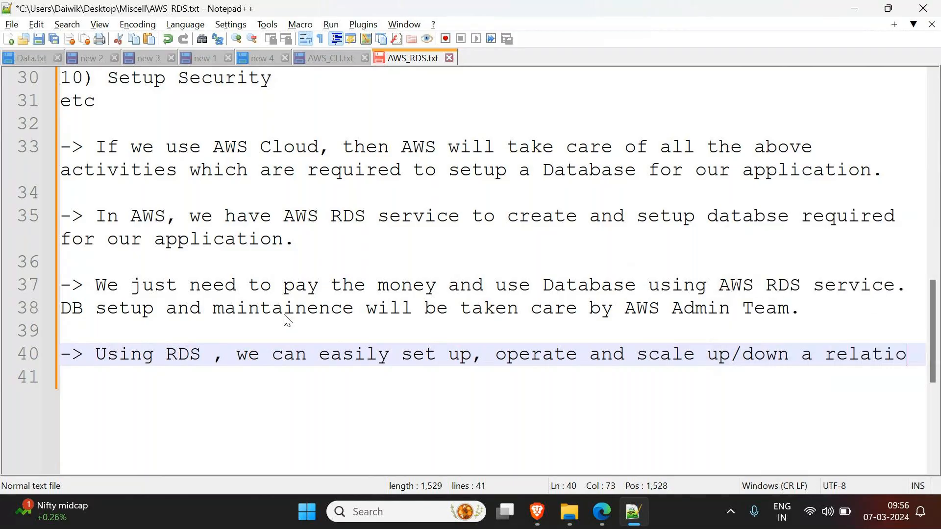
text(nal databa)
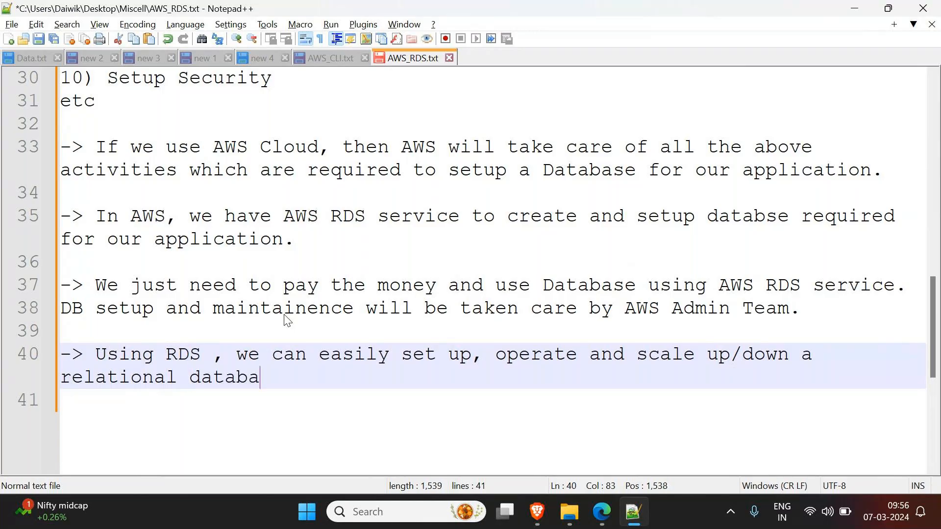
text(se in the )
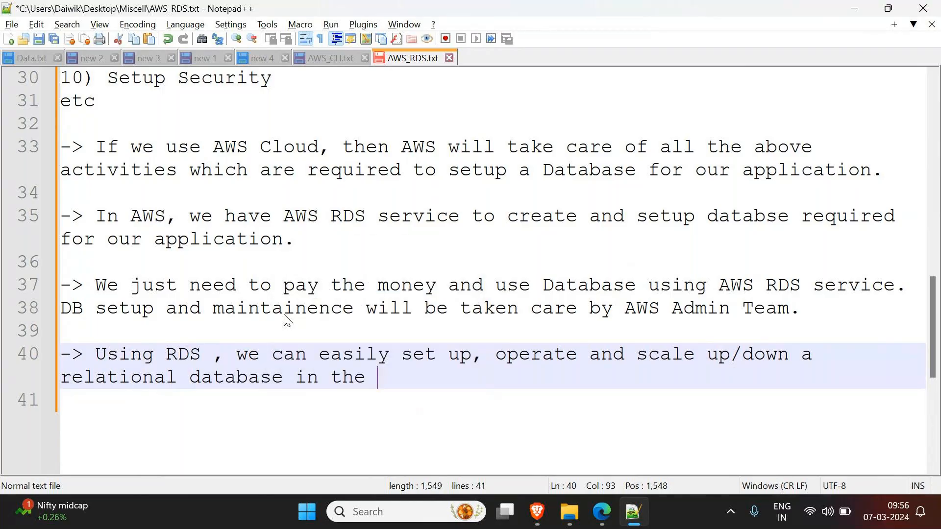
text(cloud.)
After a blank line below the Using RDS sentence, add a long divider line of equals signs.
key(Return)
key(Return)
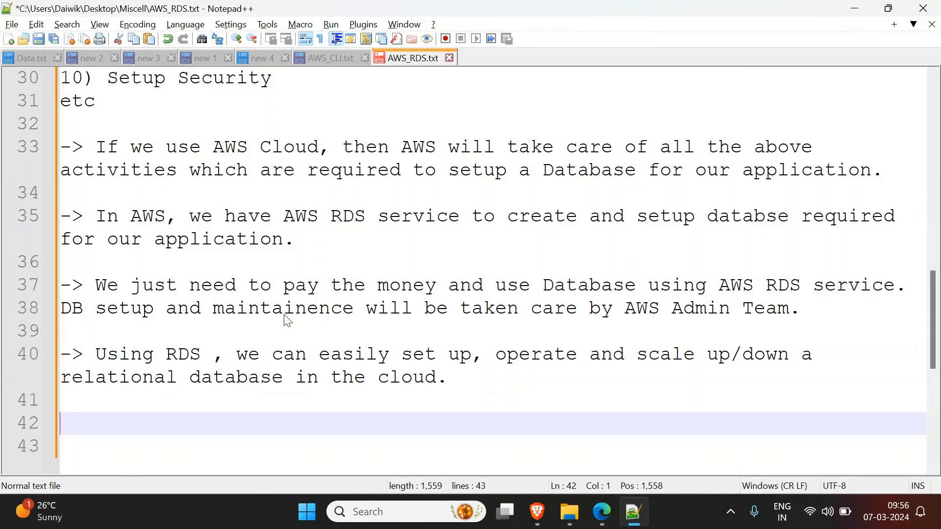
text(================================================)
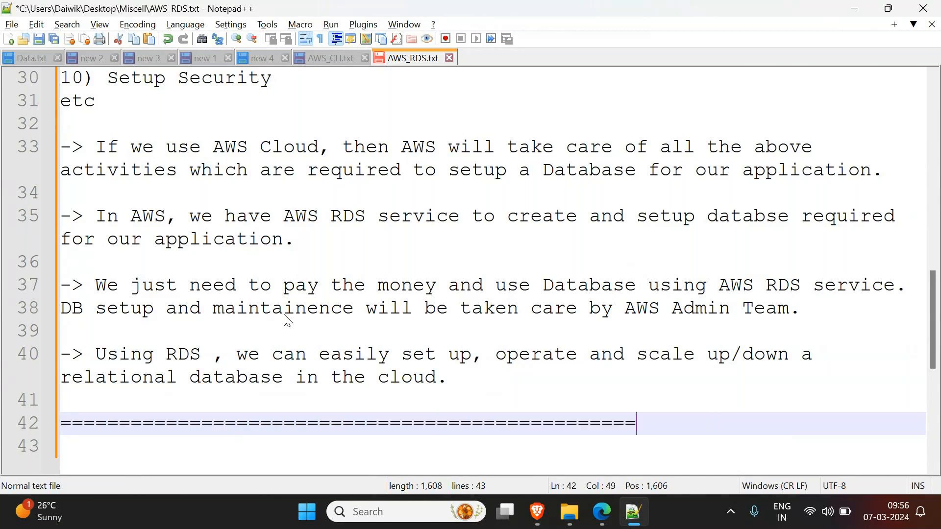
text(======)
Review the notes from the three application layers to the database setup challenges, highlighting the Database layer and challenges 1 to 10.
scroll(680, 371, up, 4)
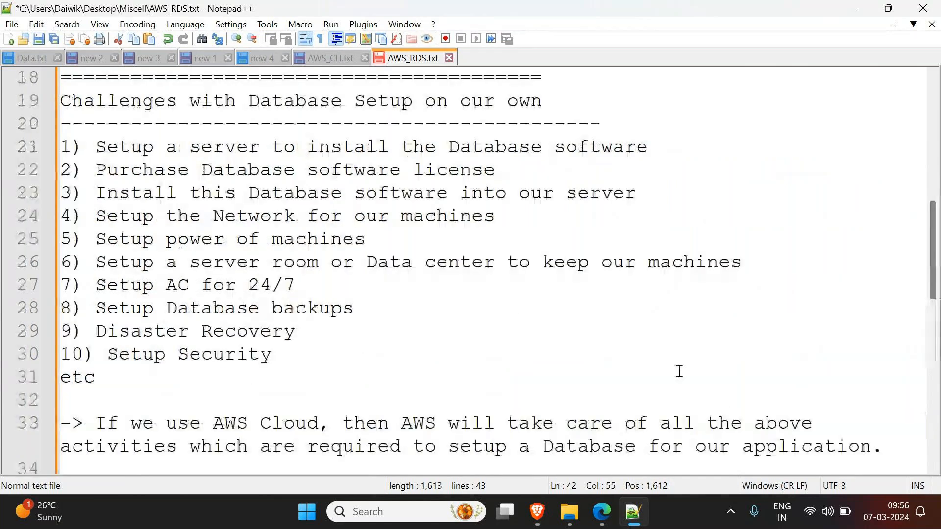
scroll(679, 371, up, 4)
scroll(680, 371, up, 2)
double_click(141, 217)
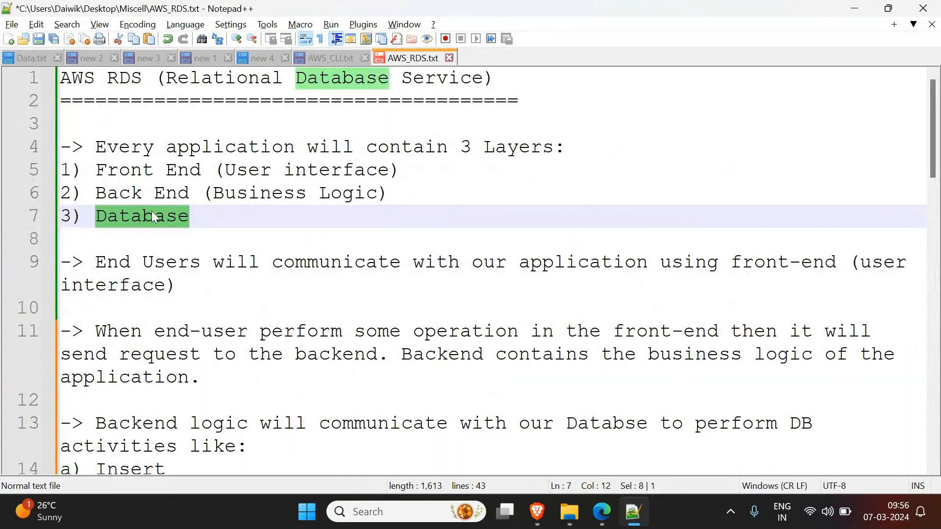
scroll(141, 219, down, 1)
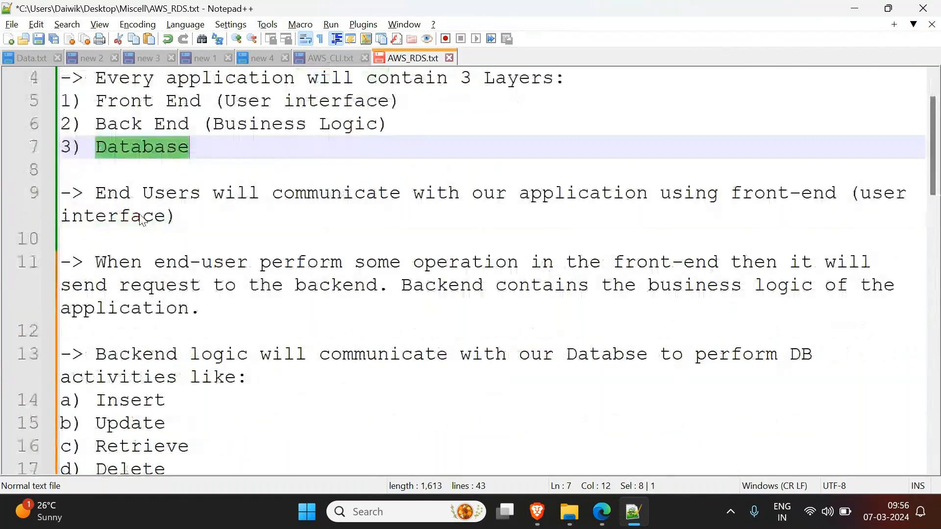
scroll(140, 219, down, 5)
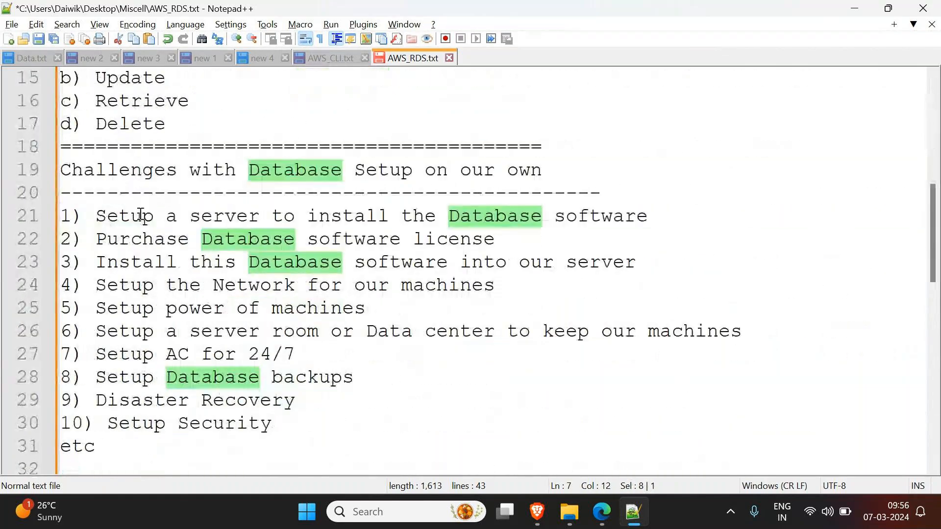
scroll(264, 283, up, 3)
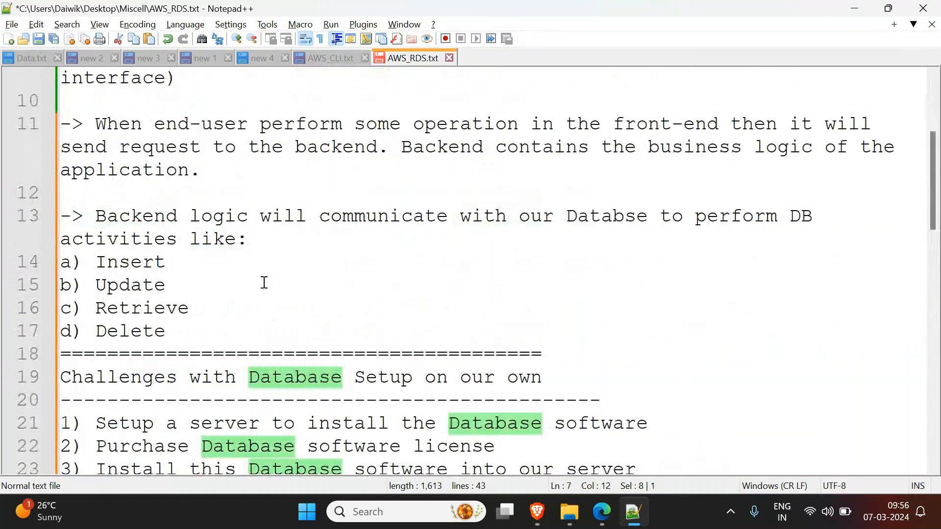
scroll(264, 283, up, 2)
scroll(123, 101, down, 4)
scroll(123, 102, down, 3)
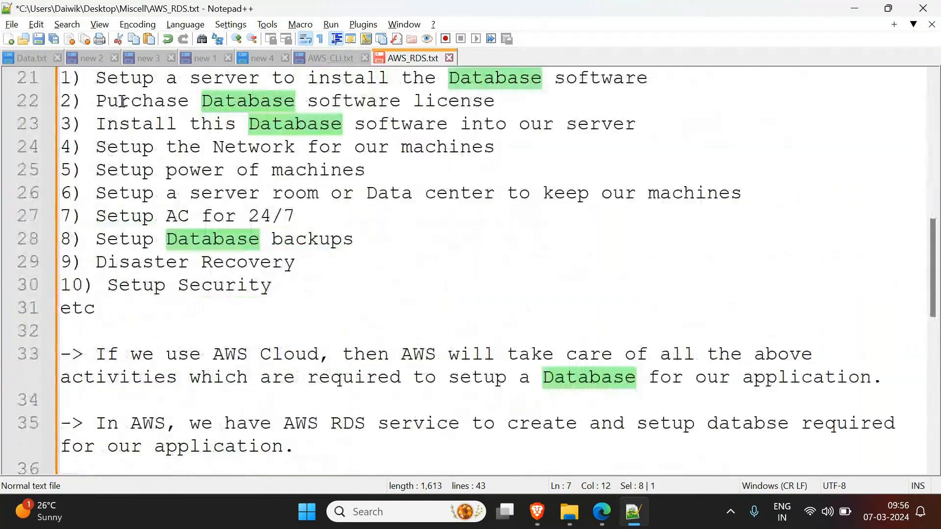
scroll(121, 98, up, 2)
drag(274, 424, 60, 216)
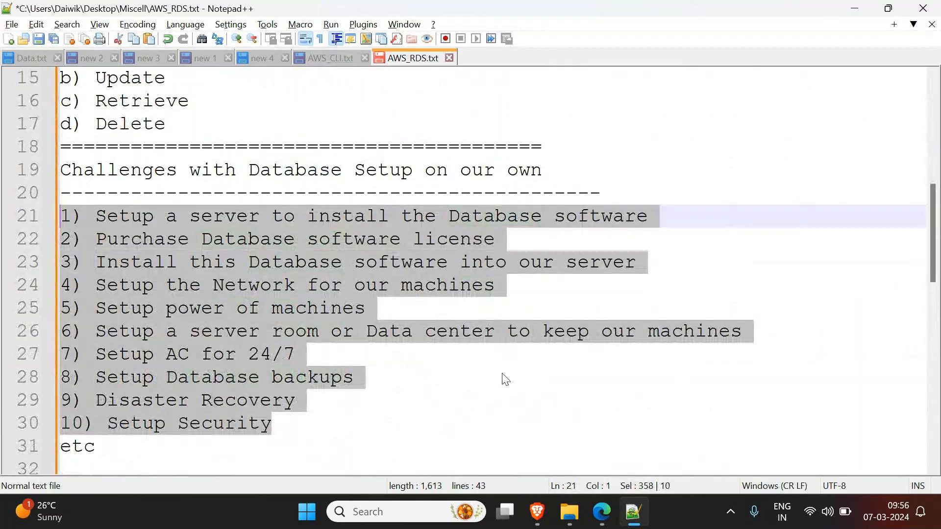
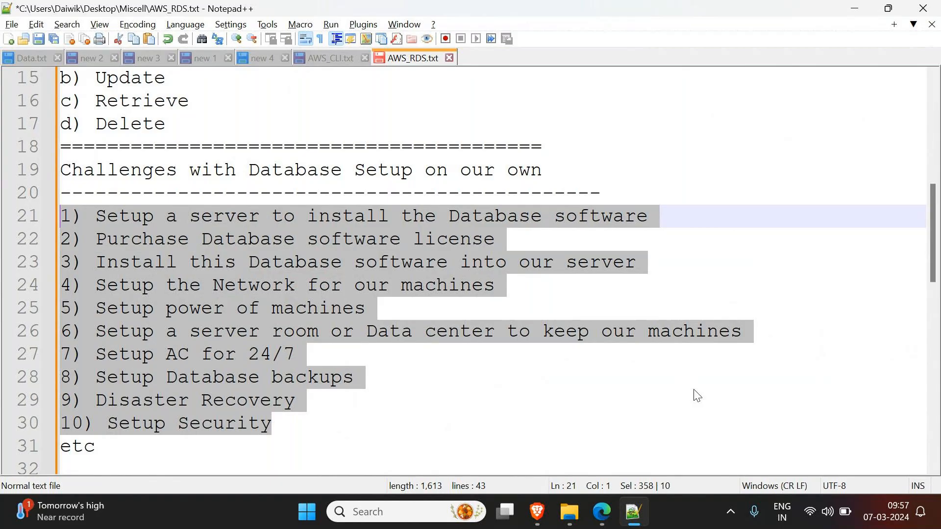
Switch to the AWS console in Brave, search the services for "rds" and open the RDS service.
click(578, 422)
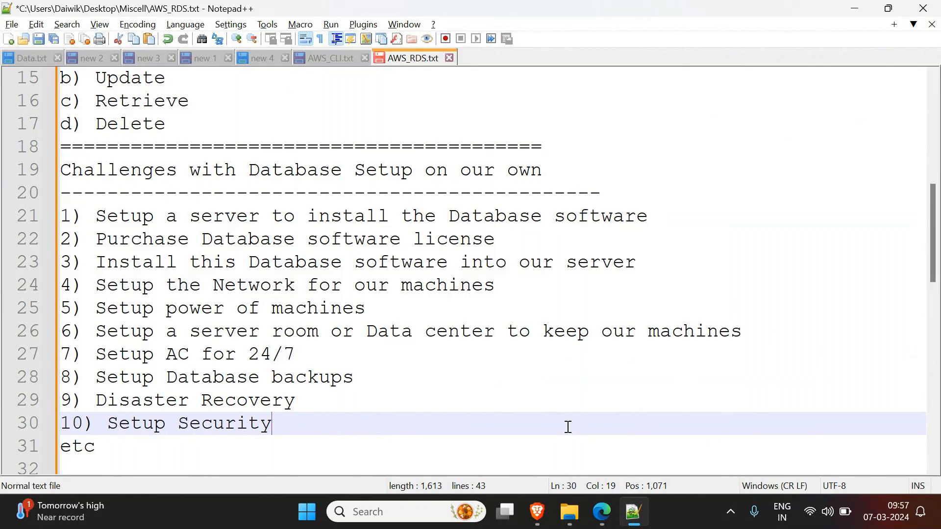
scroll(538, 440, down, 5)
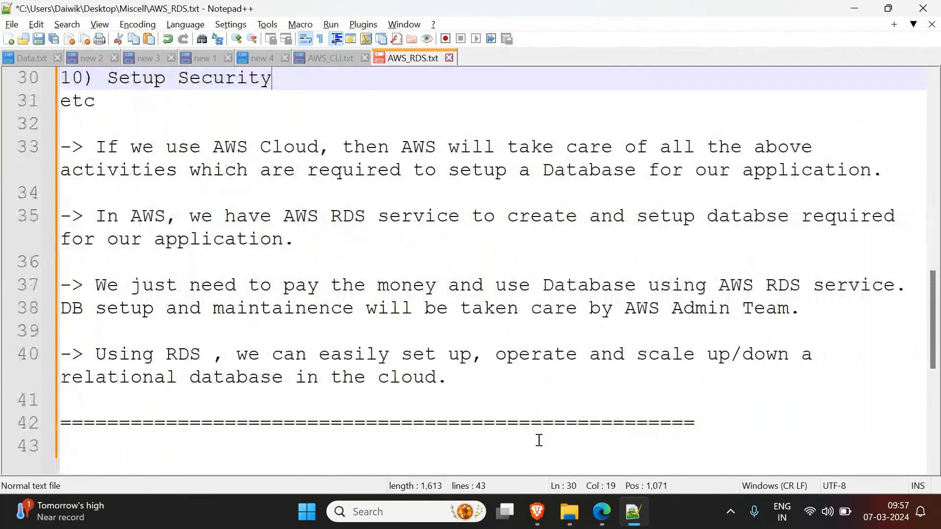
click(537, 512)
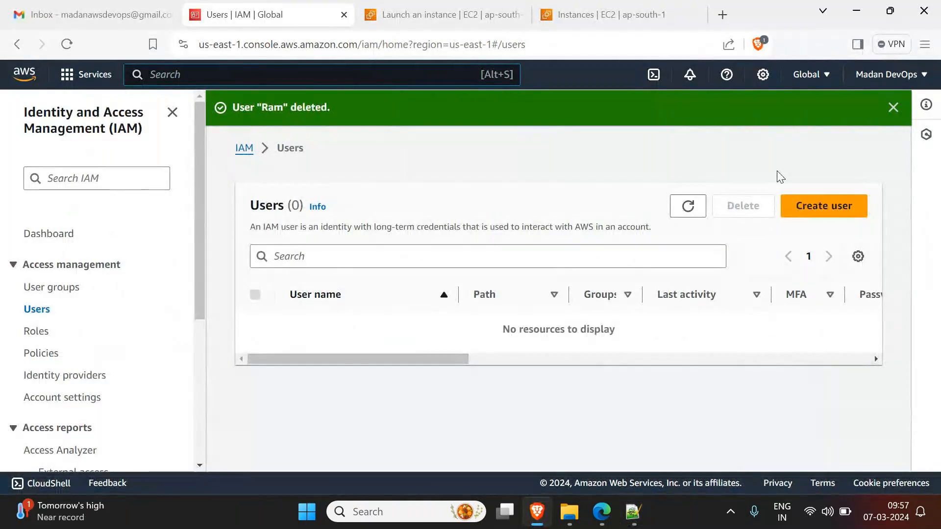
text(rds)
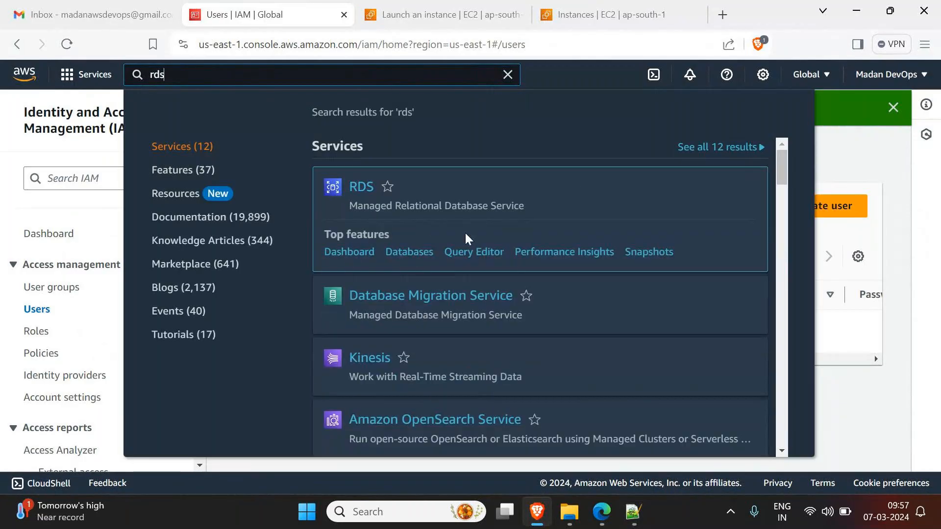
click(366, 192)
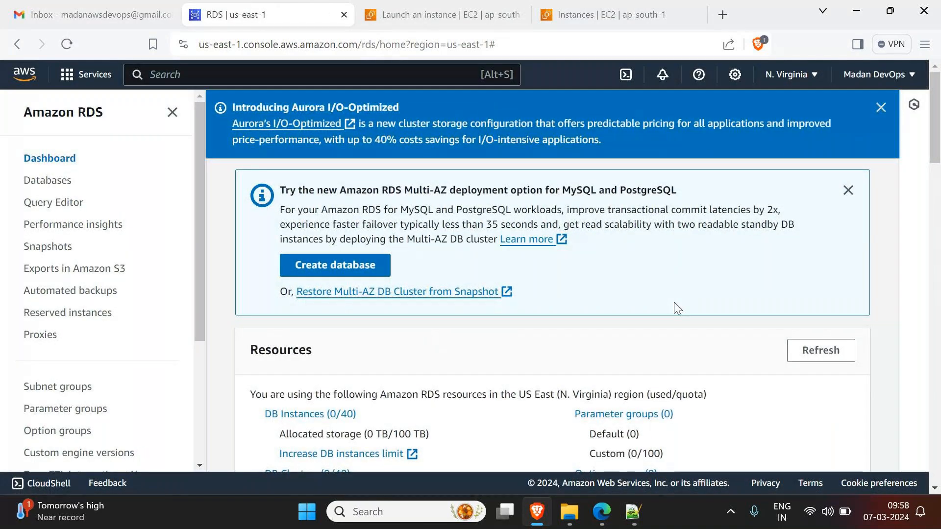
Look over the RDS dashboard resources, dismiss the Aurora I/O-Optimized banner and start creating a database.
scroll(301, 357, down, 1)
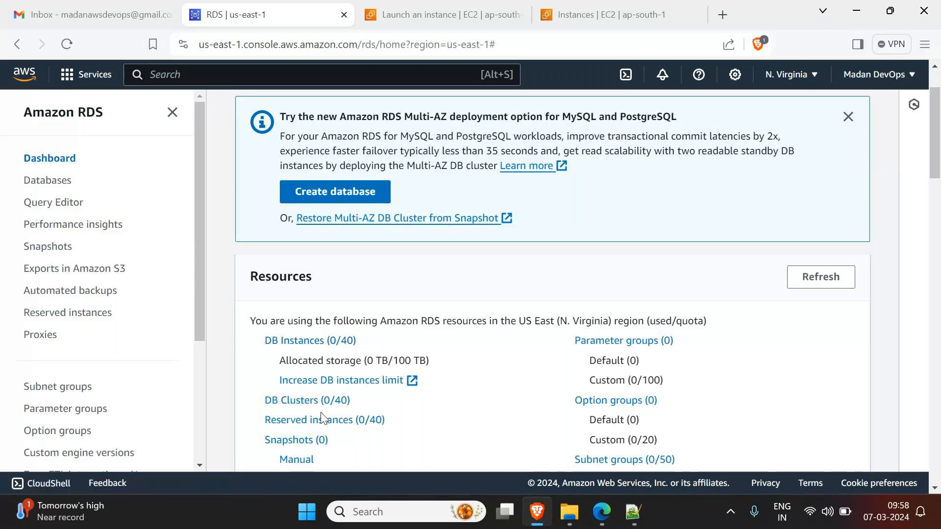
scroll(344, 407, down, 2)
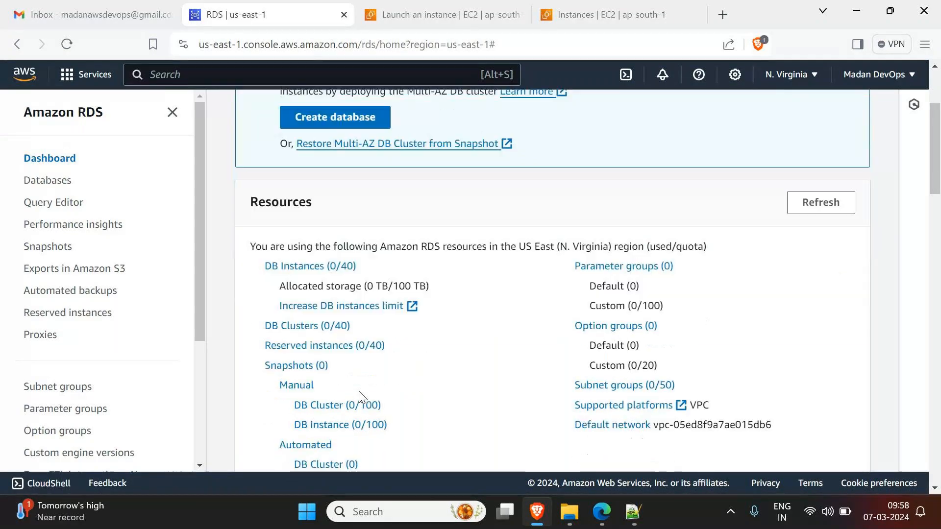
scroll(361, 397, down, 2)
scroll(360, 394, up, 6)
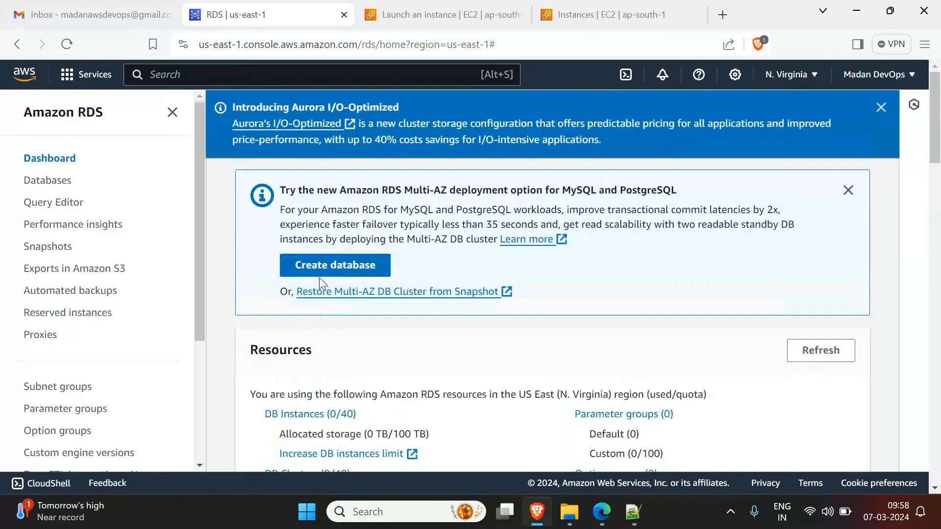
click(880, 107)
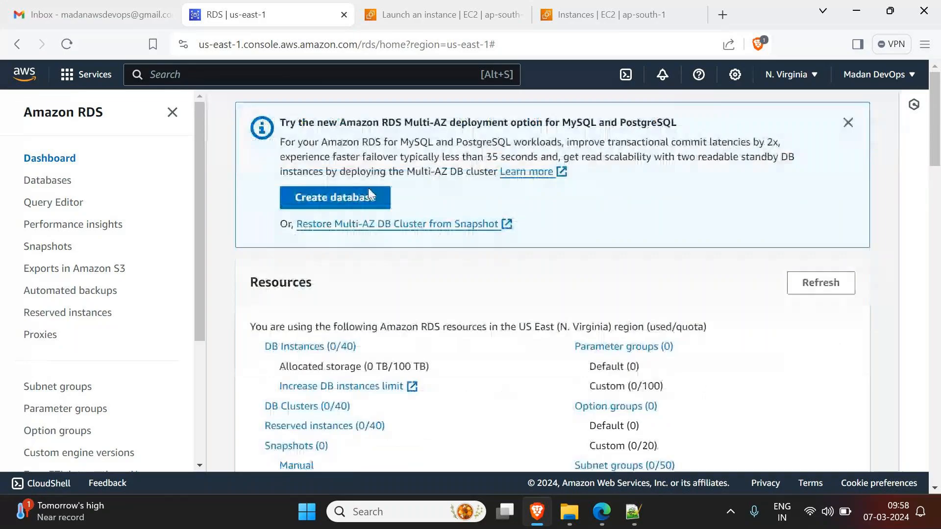
click(329, 210)
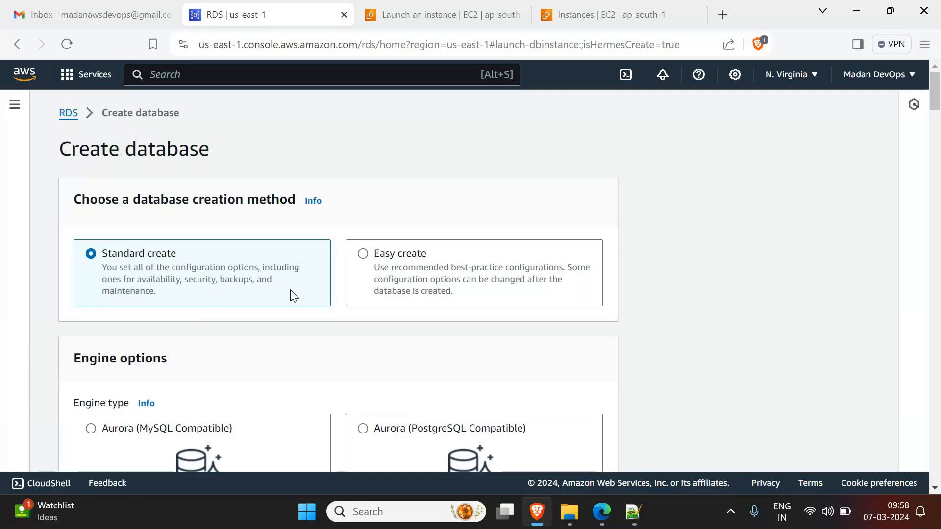
Look through the creation methods, engine types and engine version settings, and select MySQL as the engine type.
scroll(159, 292, down, 1)
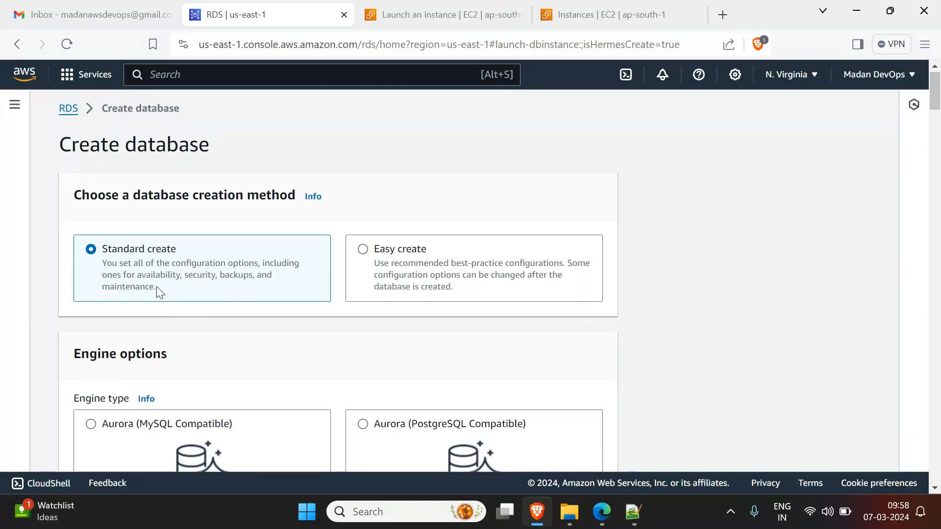
scroll(159, 293, down, 4)
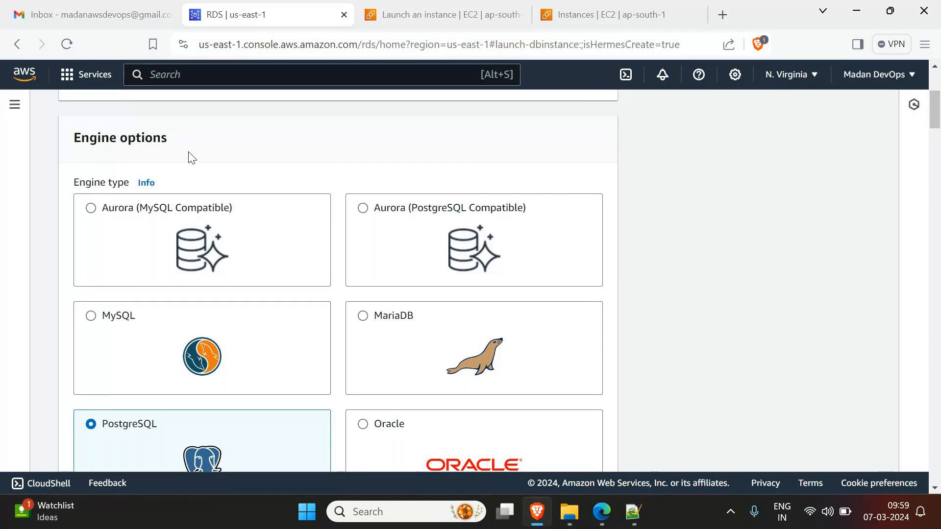
scroll(215, 398, down, 1)
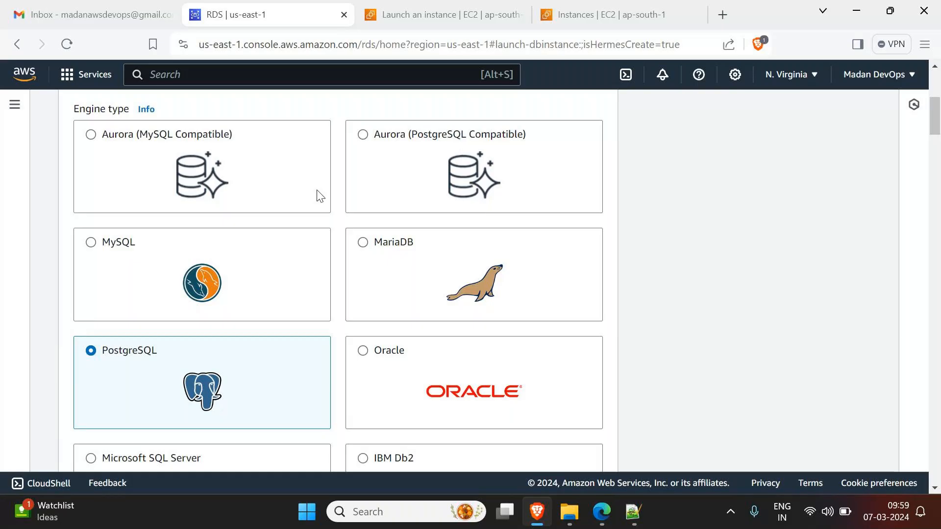
scroll(446, 262, down, 2)
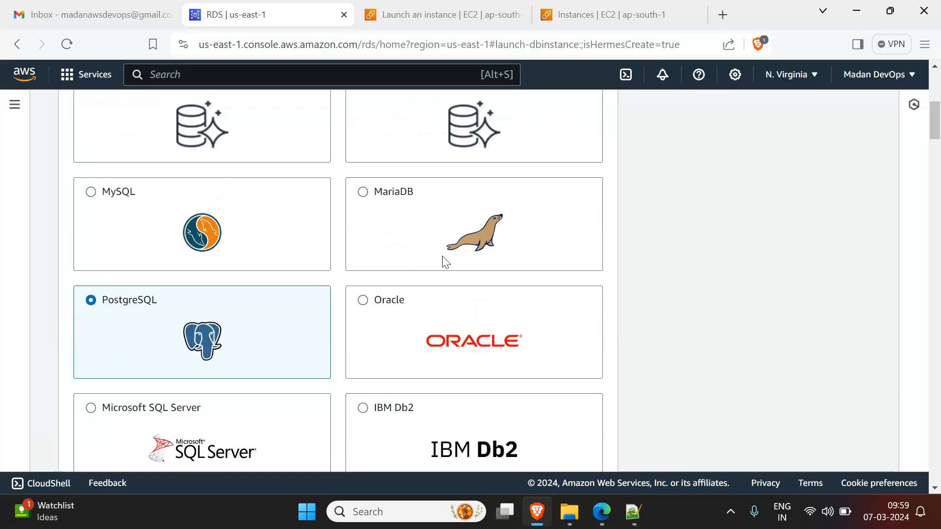
scroll(235, 269, down, 1)
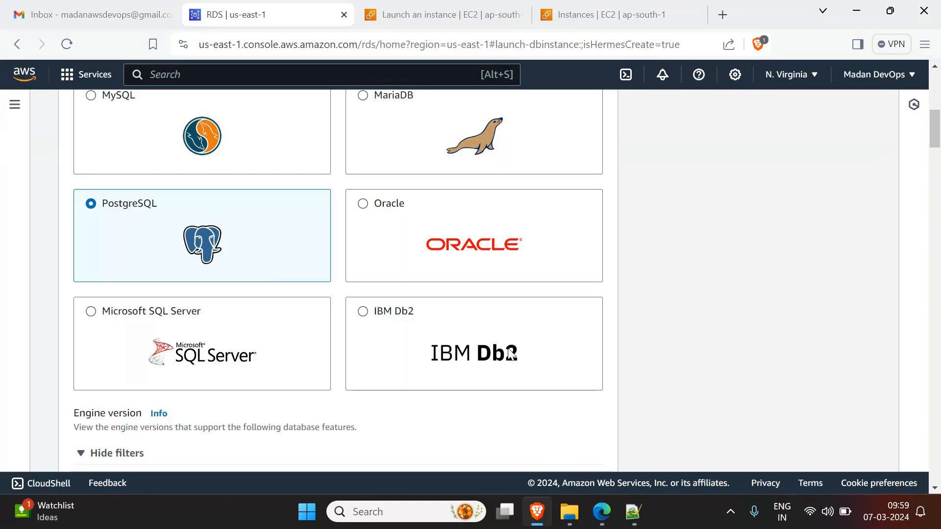
scroll(532, 407, up, 5)
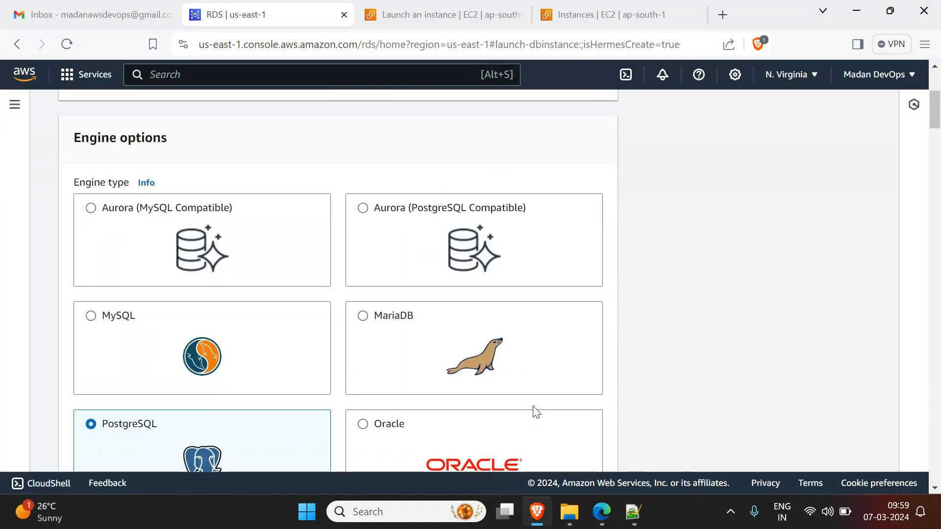
scroll(535, 411, down, 5)
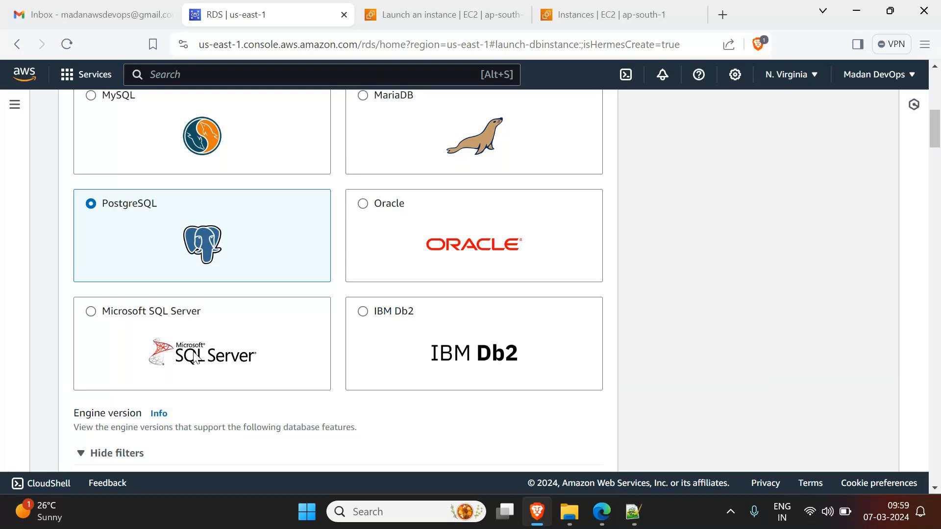
scroll(195, 357, up, 3)
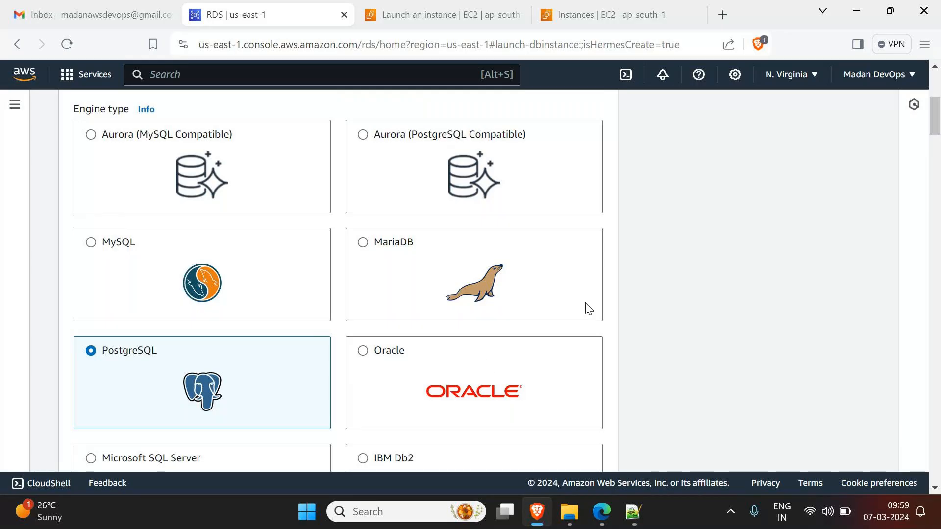
scroll(589, 309, down, 5)
scroll(382, 357, down, 6)
scroll(380, 363, up, 5)
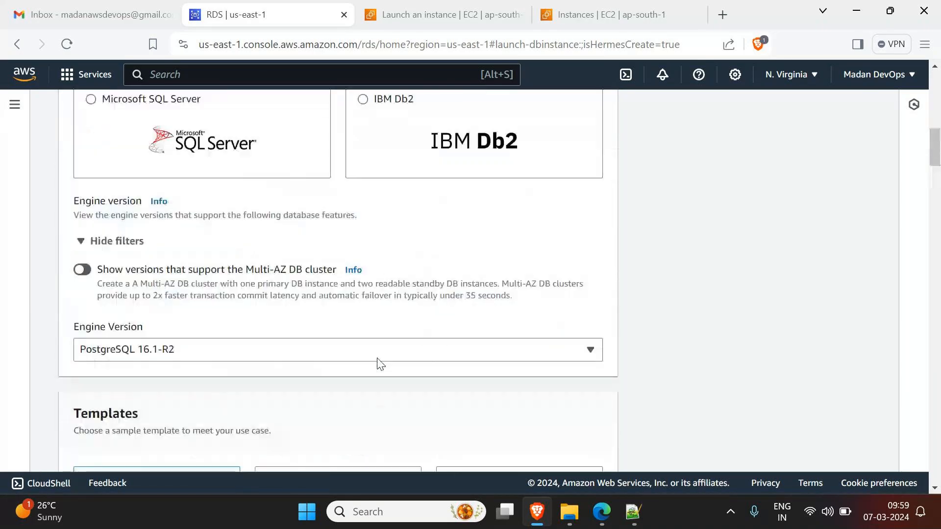
scroll(381, 363, up, 7)
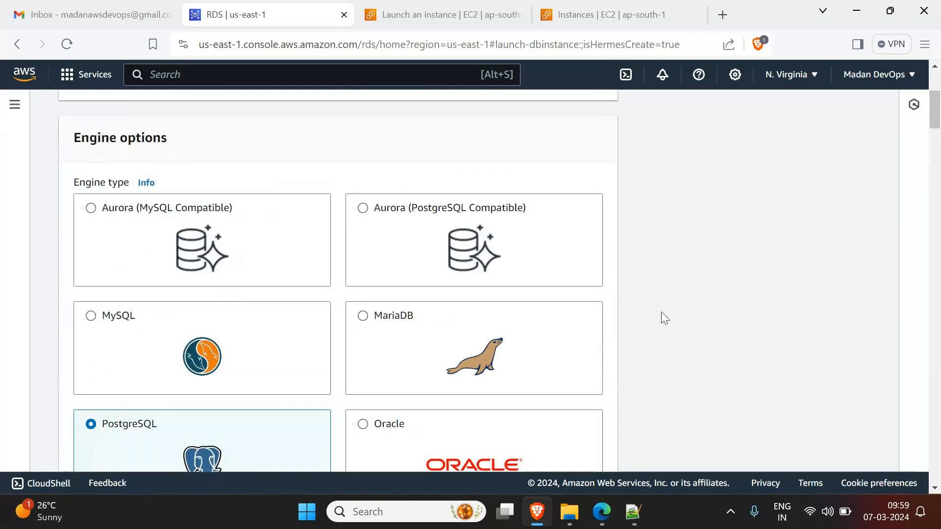
click(146, 326)
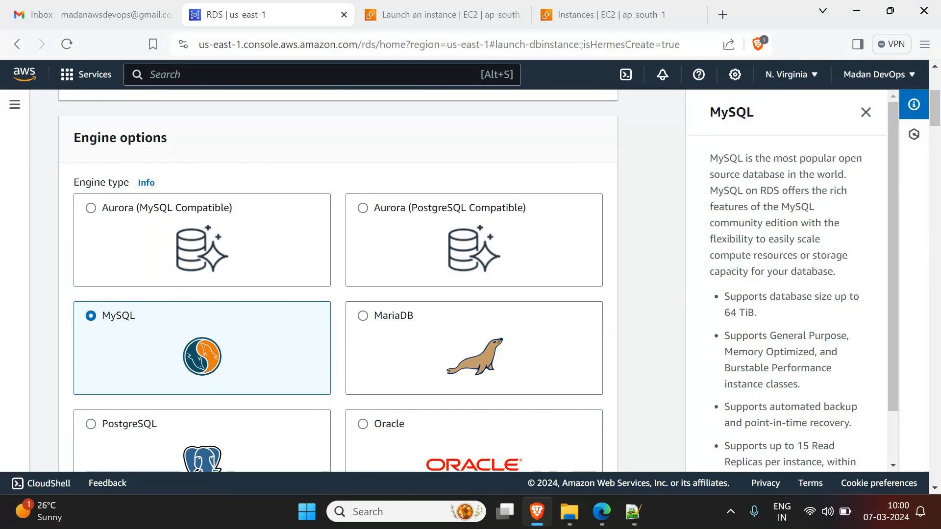
Switch to AWS_RDS.txt in Notepad++ and write "We Create Database" on the line below the last equals-sign divider.
click(633, 512)
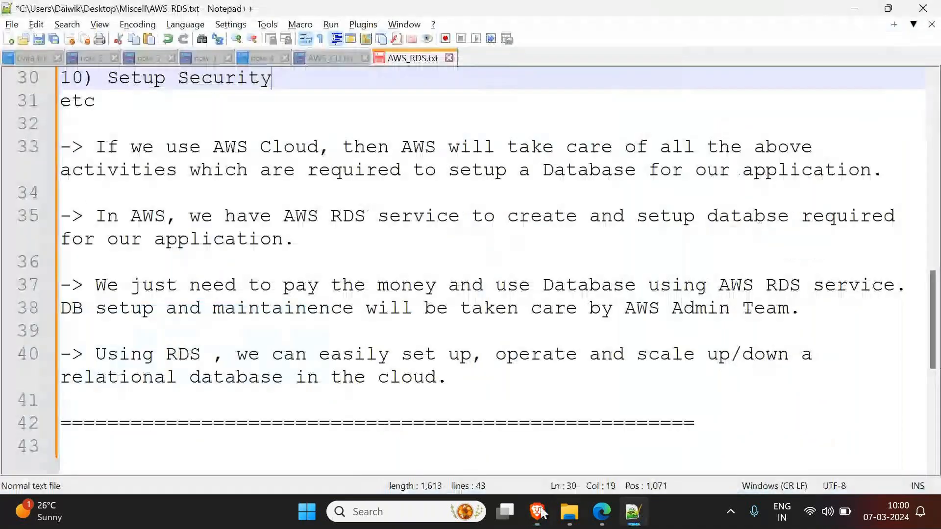
click(538, 463)
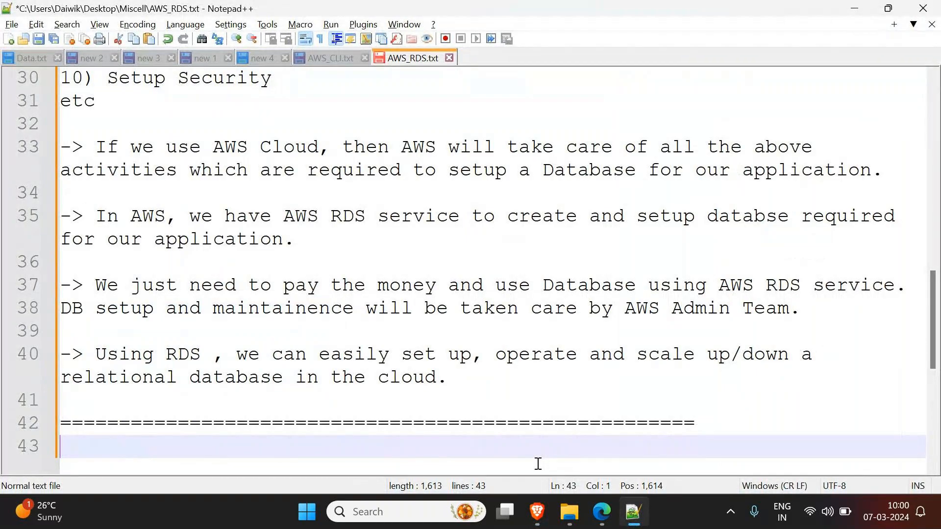
text(We C)
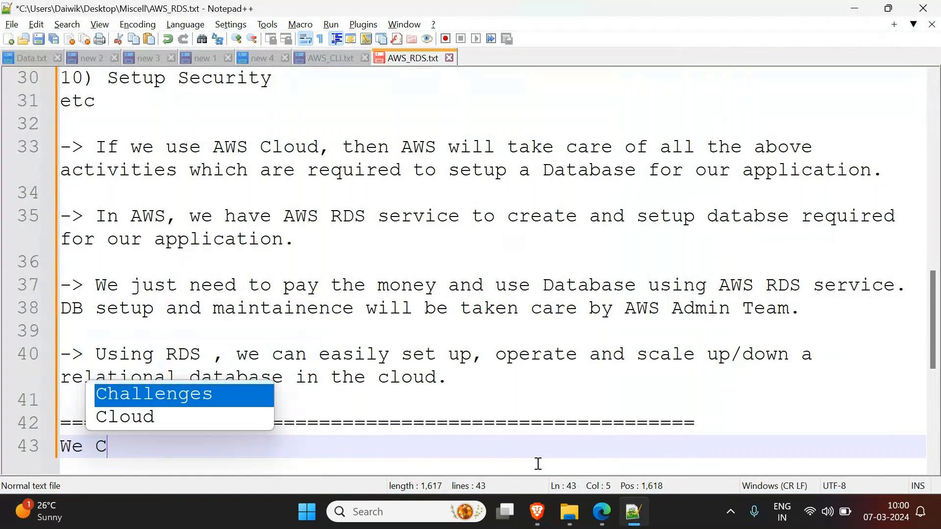
text(reate Daataba)
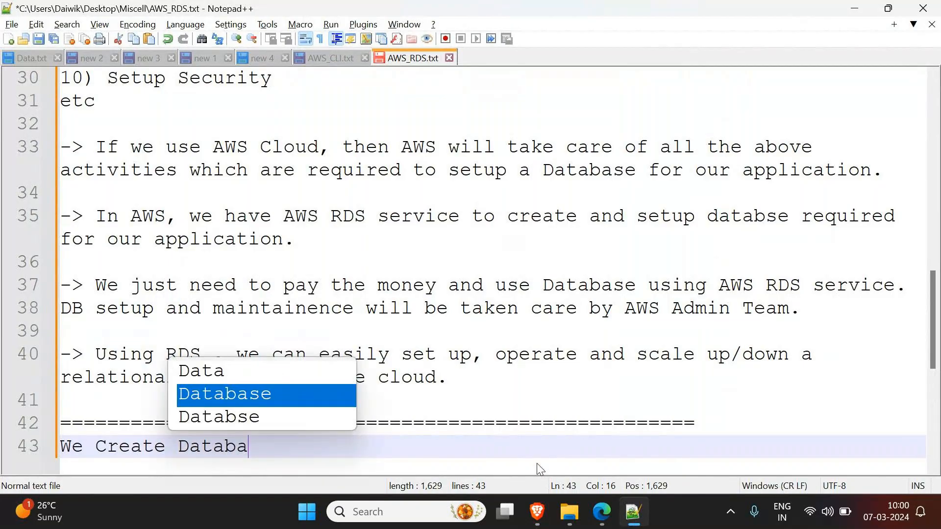
key(Return)
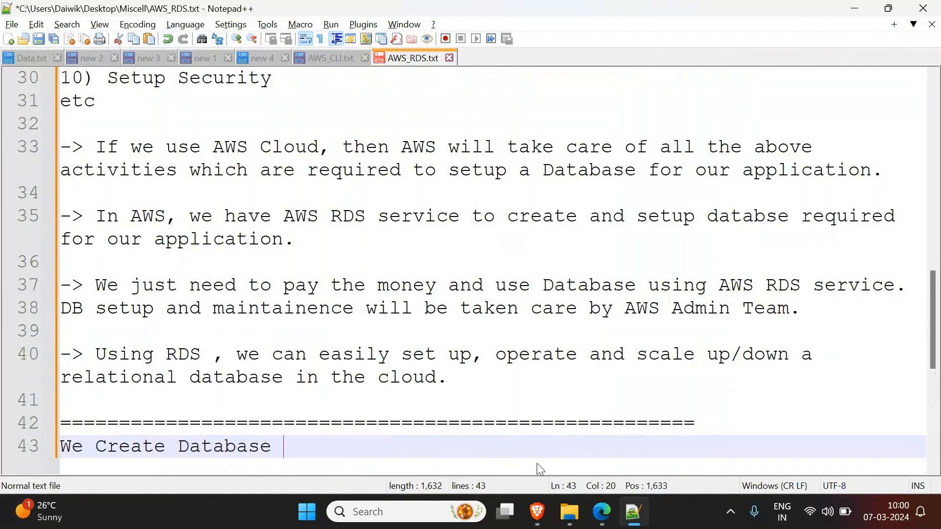
Continue the We Create Database sentence with "and verify the connection and f".
text(and verify )
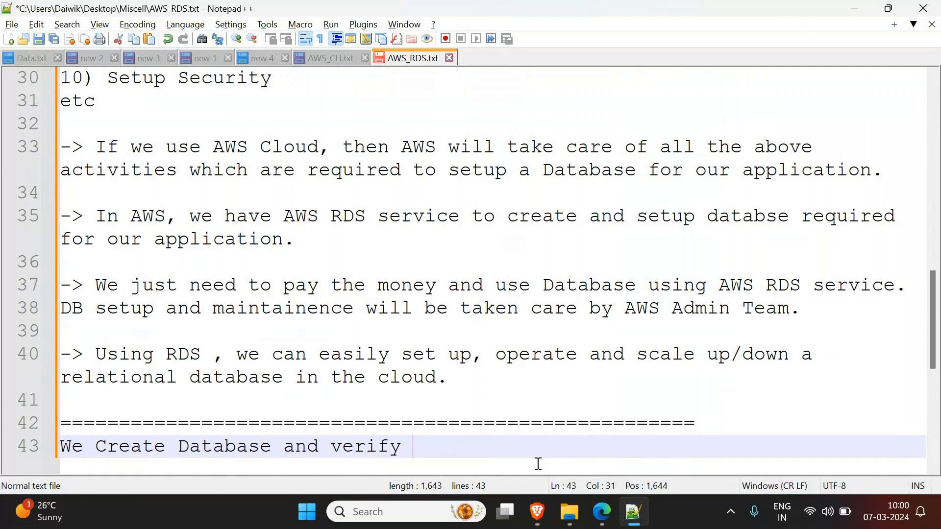
text(the connectio)
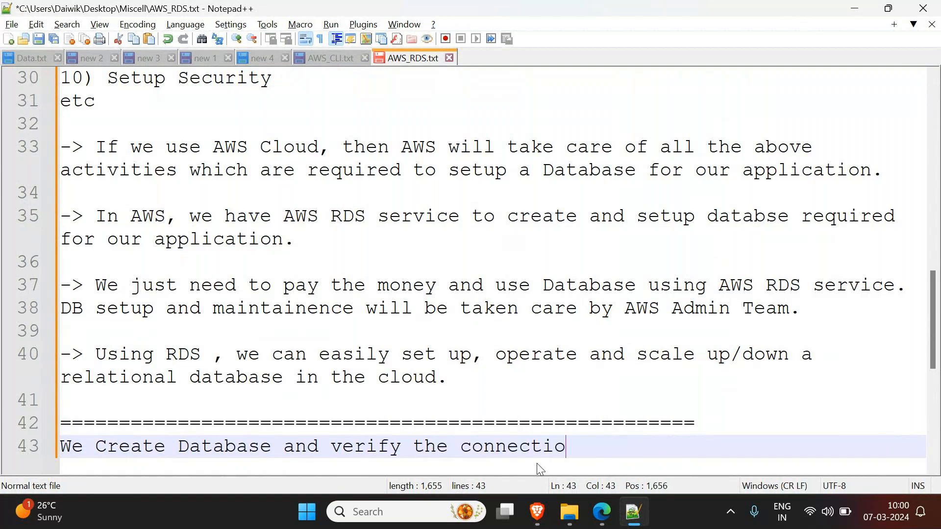
text(n and f)
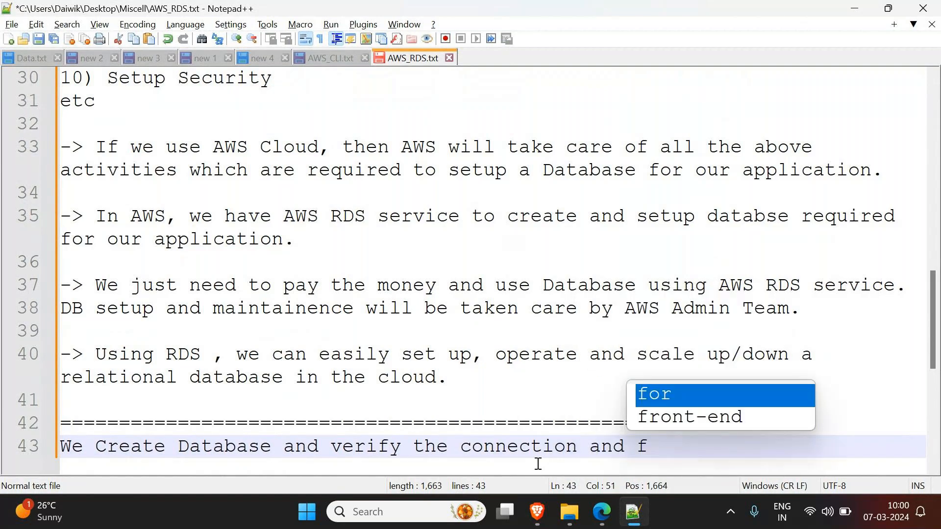
Replace the "and" between "Database" and "verify" with a comma.
click(325, 454)
key(BackSpace)
key(BackSpace)
key(BackSpace)
key(BackSpace)
key(BackSpace)
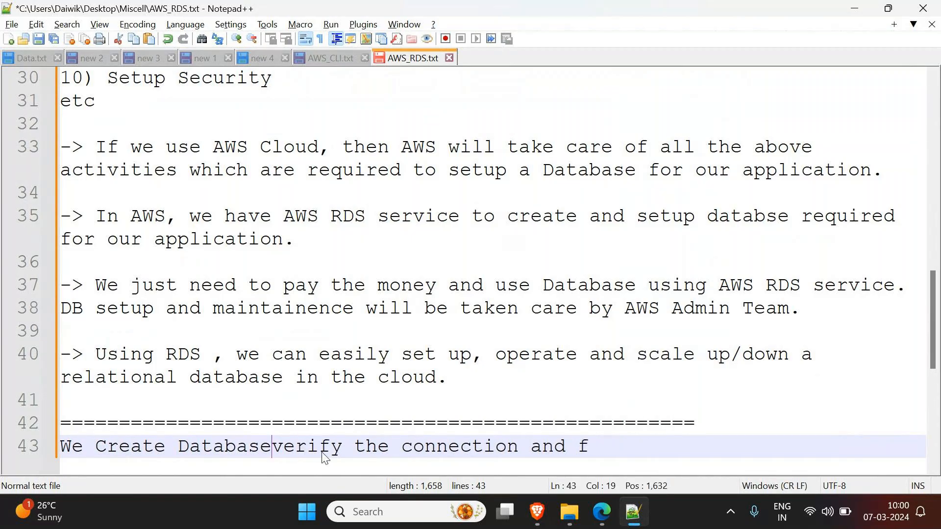
text(,)
Complete the sentence on line 43 so it ends with "finally we will provide the 'Endpoint' url." and highlight the word Endpoint.
click(641, 446)
text(inally )
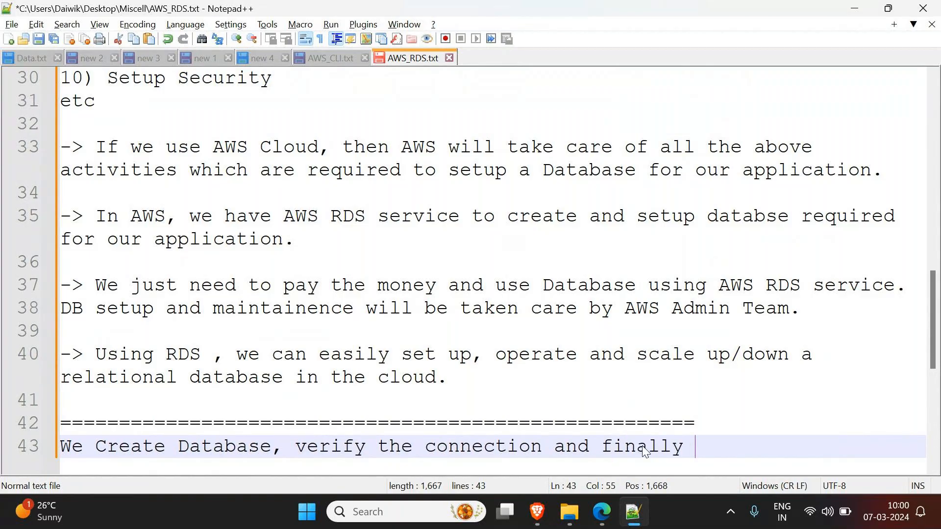
text(we)
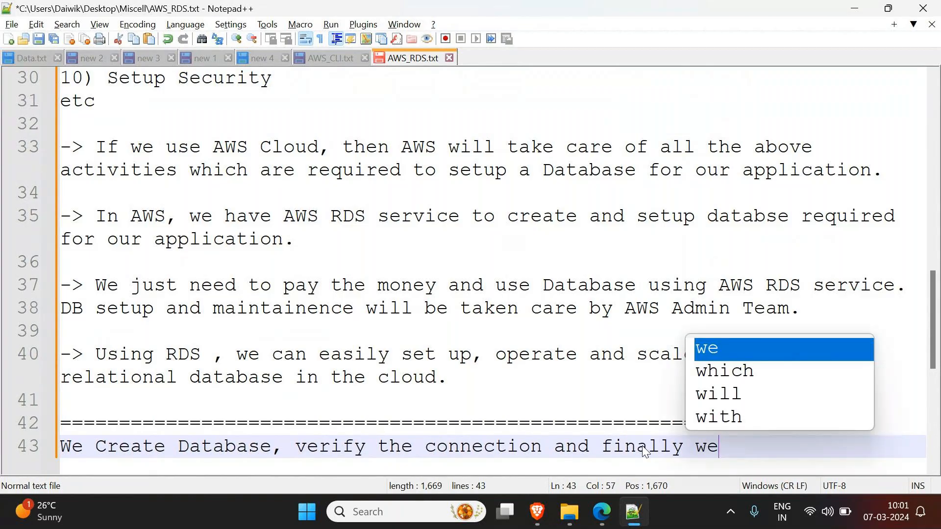
text( wil)
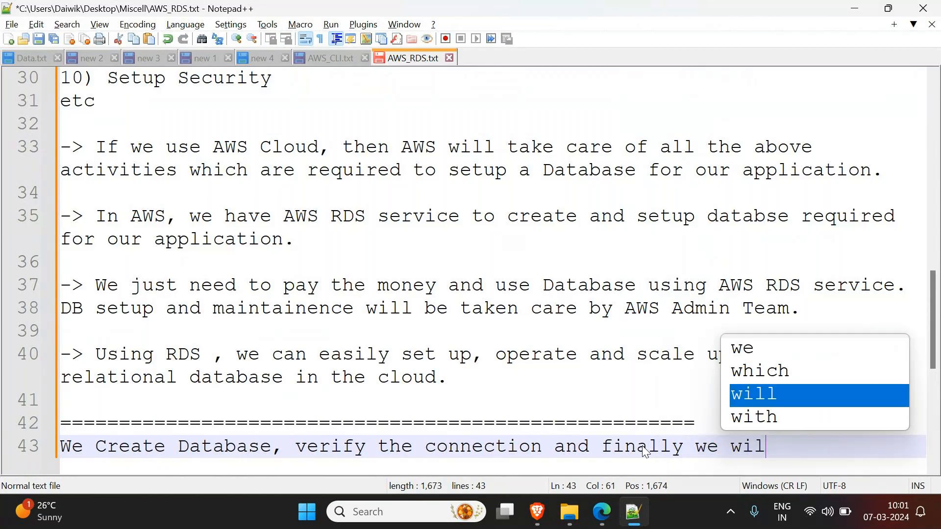
text(l provide the )
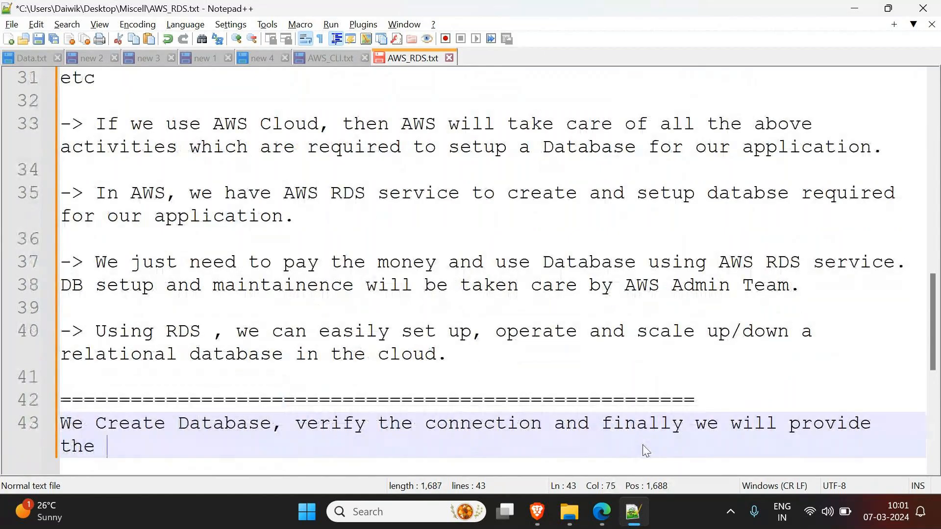
text('End)
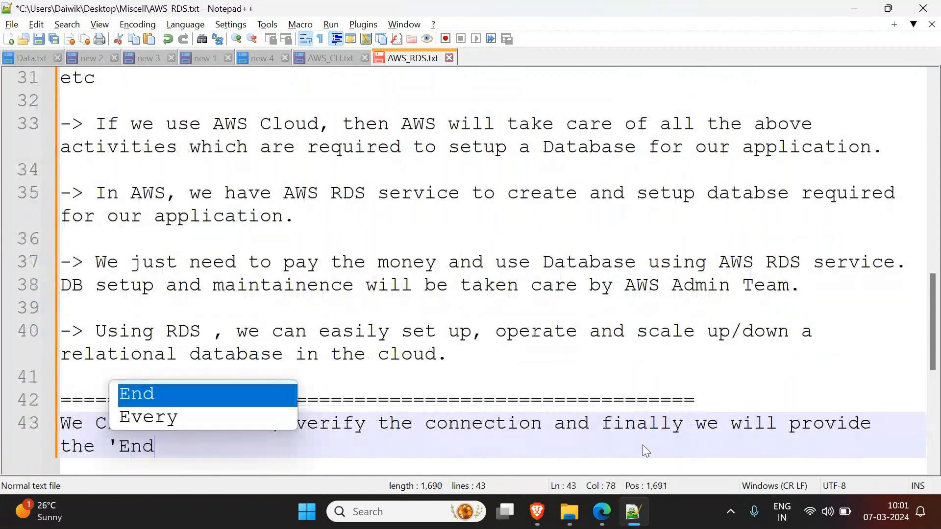
text(point)
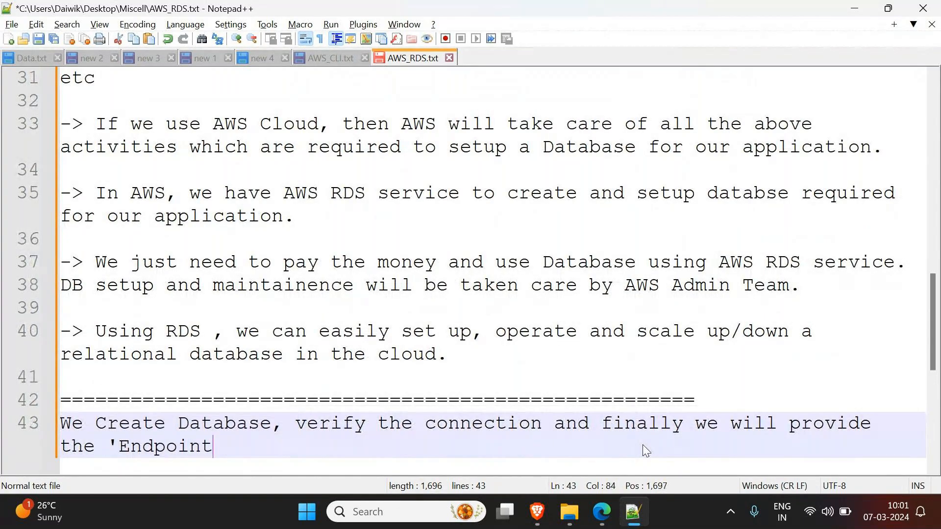
text(' url.)
double_click(156, 448)
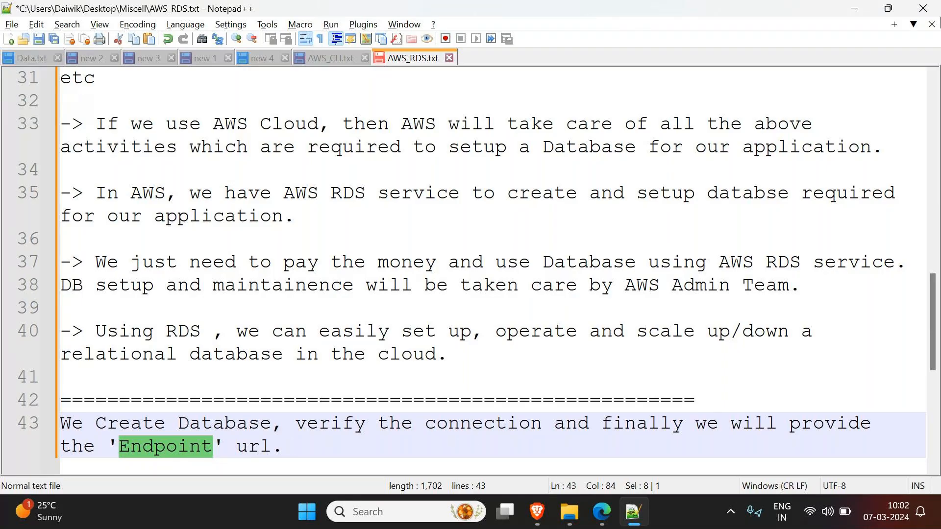
Return to the RDS console in the browser and look through the engine versions offered for MySQL.
click(863, 7)
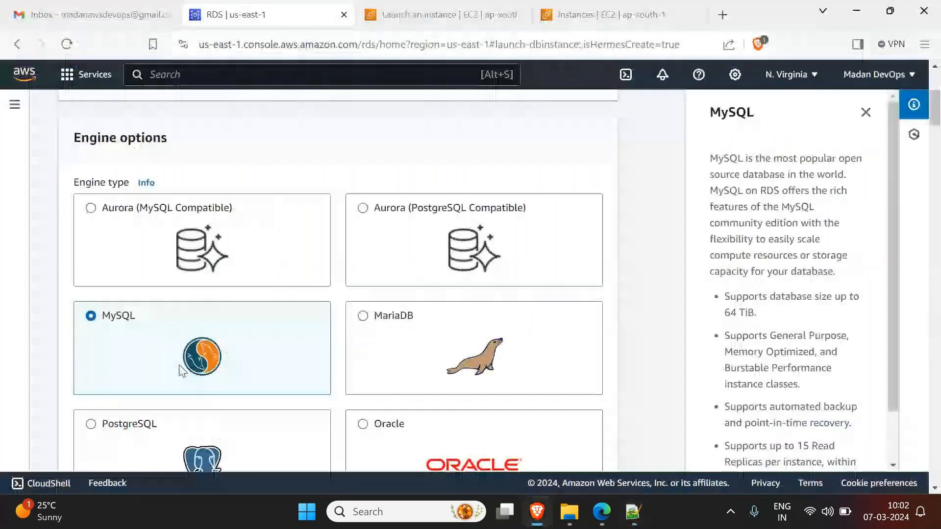
scroll(191, 321, down, 10)
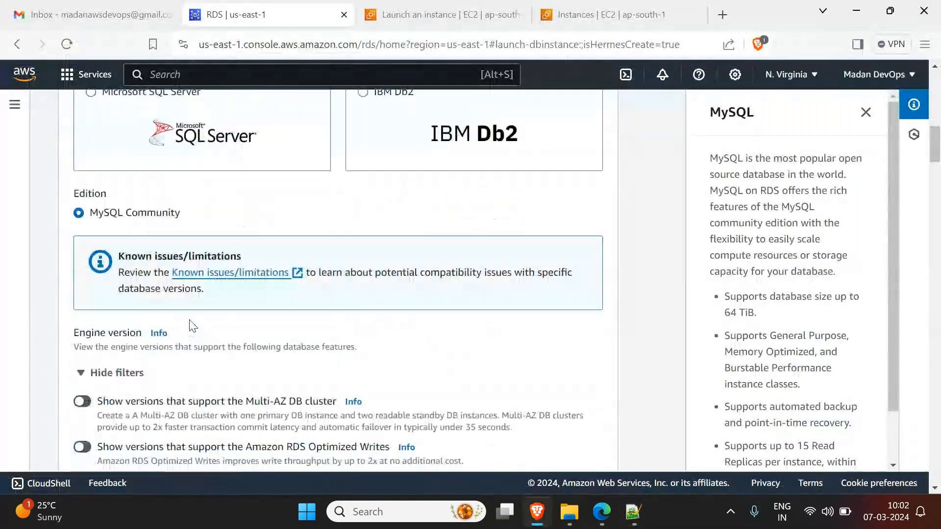
scroll(206, 416, down, 1)
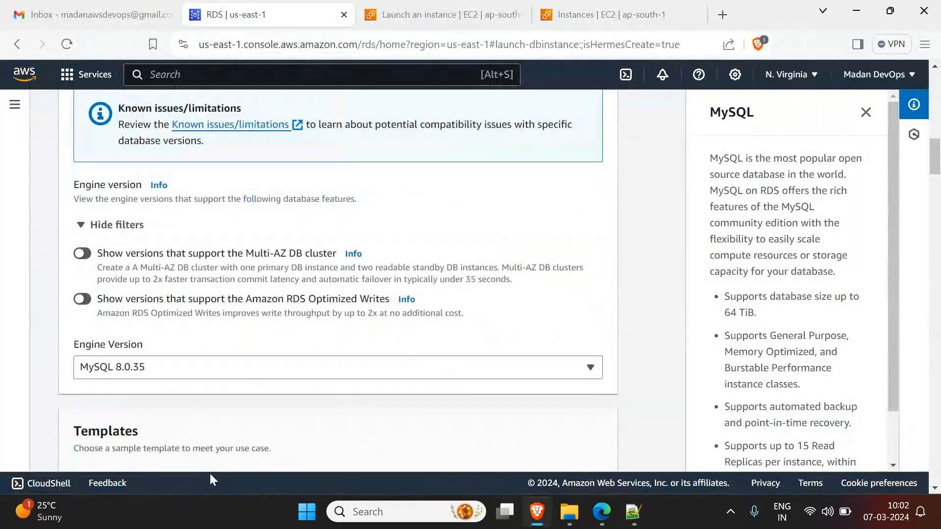
scroll(286, 397, down, 1)
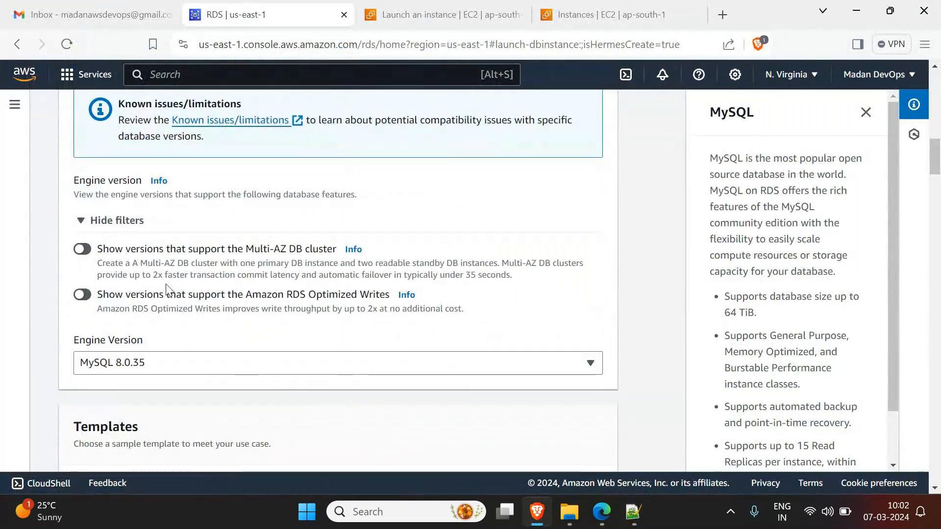
scroll(167, 289, down, 4)
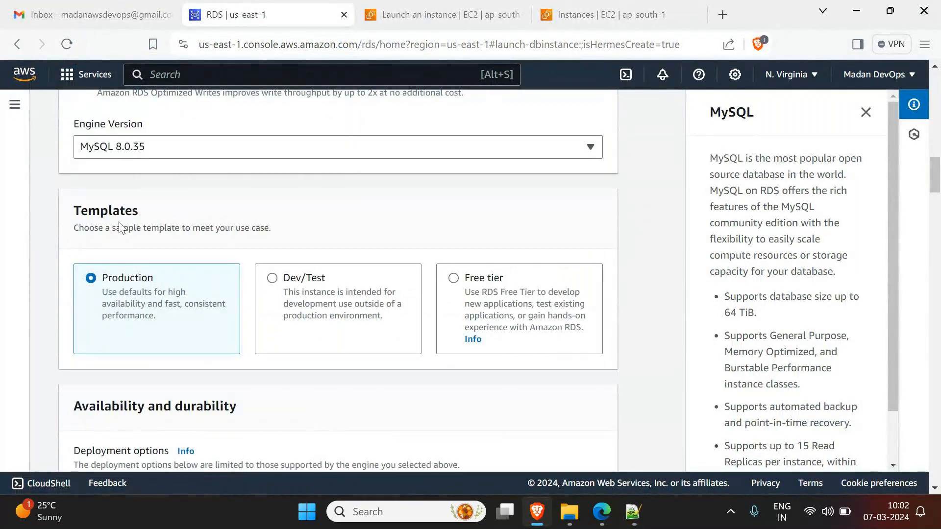
click(107, 155)
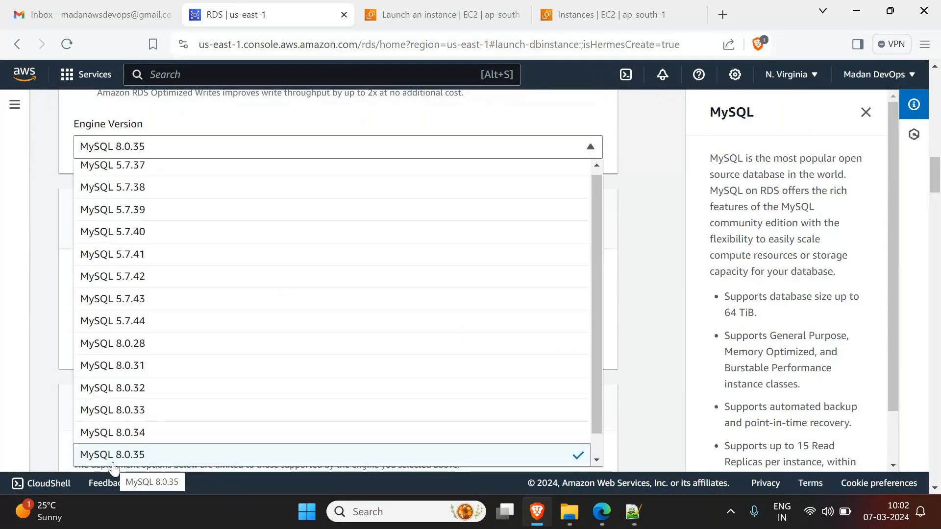
click(29, 379)
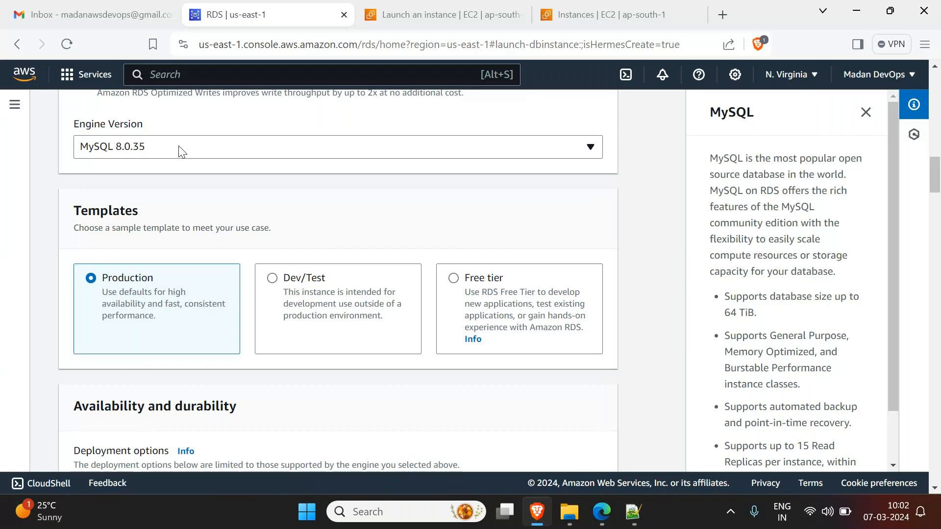
Choose Microsoft SQL Server to view its engine versions, and set the engine type back to MySQL.
scroll(199, 163, up, 1)
scroll(205, 176, up, 2)
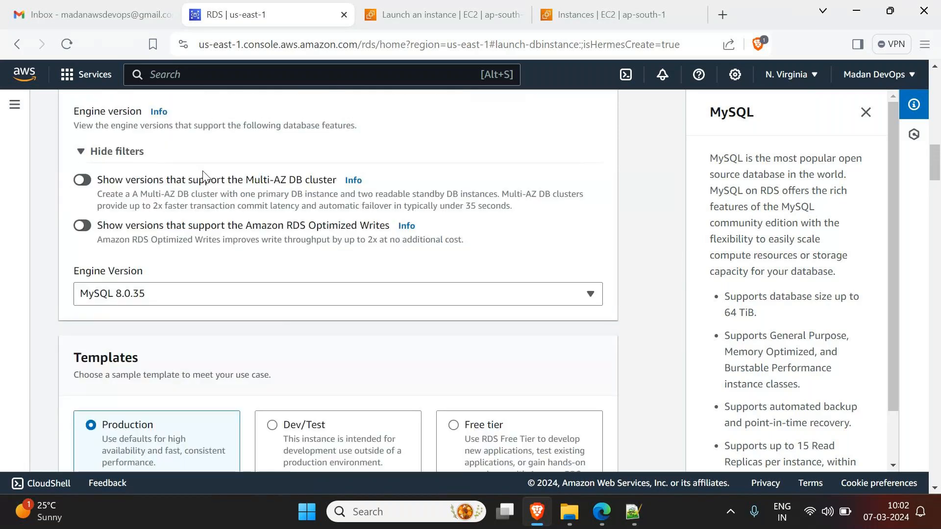
scroll(205, 177, up, 3)
click(232, 146)
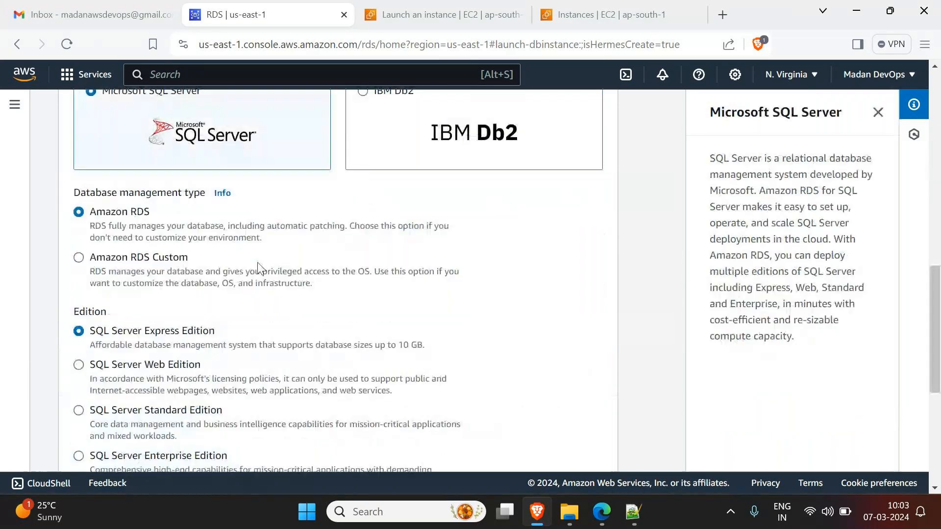
scroll(262, 304, down, 3)
scroll(259, 317, down, 1)
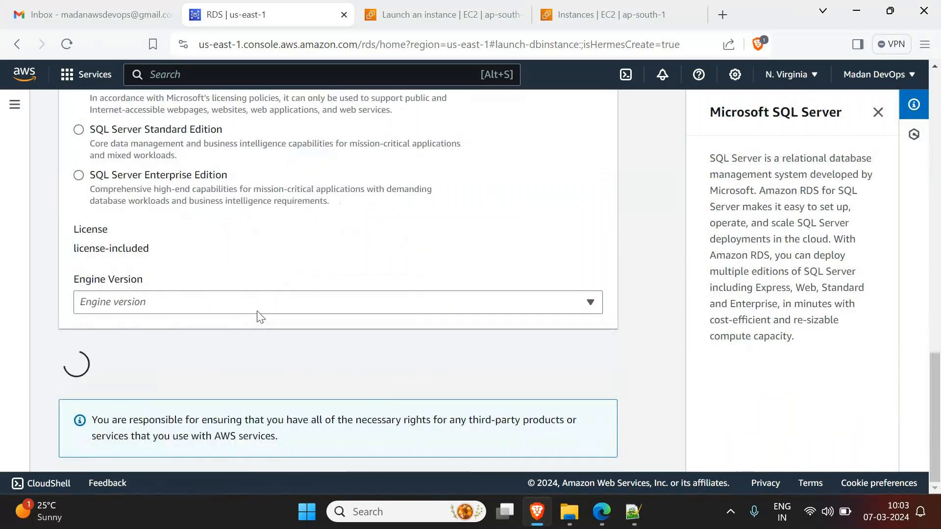
click(231, 304)
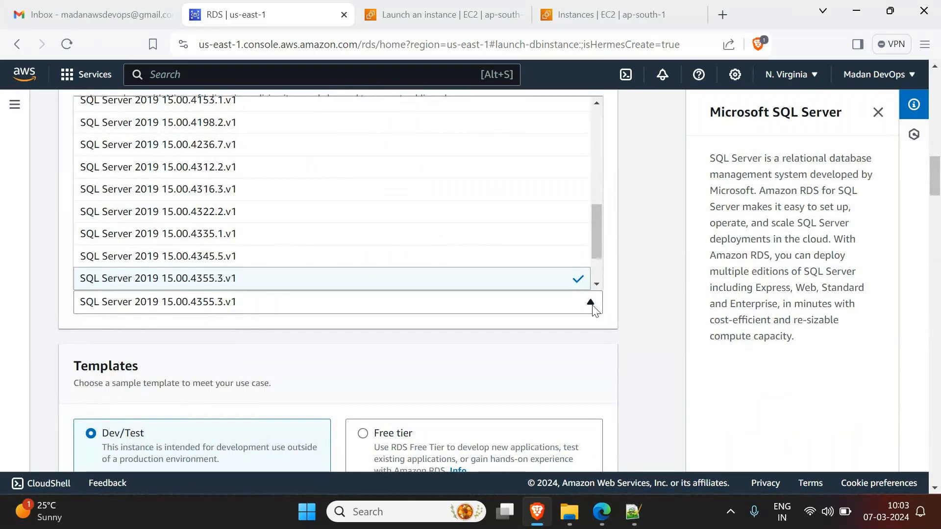
scroll(665, 301, up, 10)
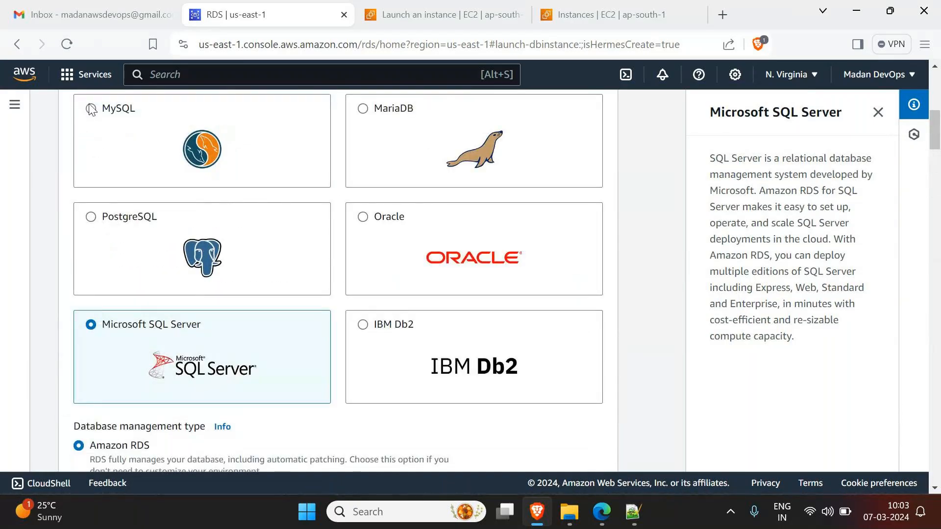
click(93, 110)
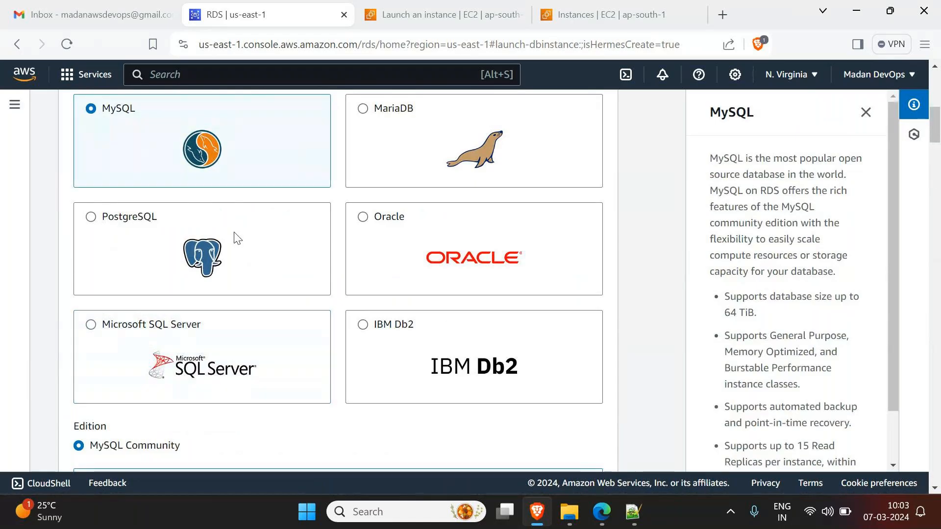
Try the Dev/Test and Production templates, and select Free tier as the database template.
scroll(237, 241, down, 5)
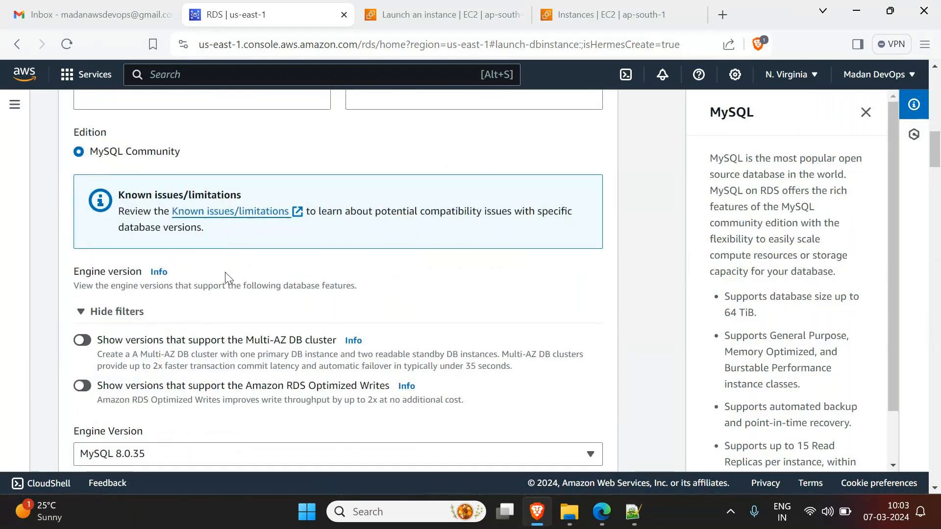
scroll(225, 272, down, 4)
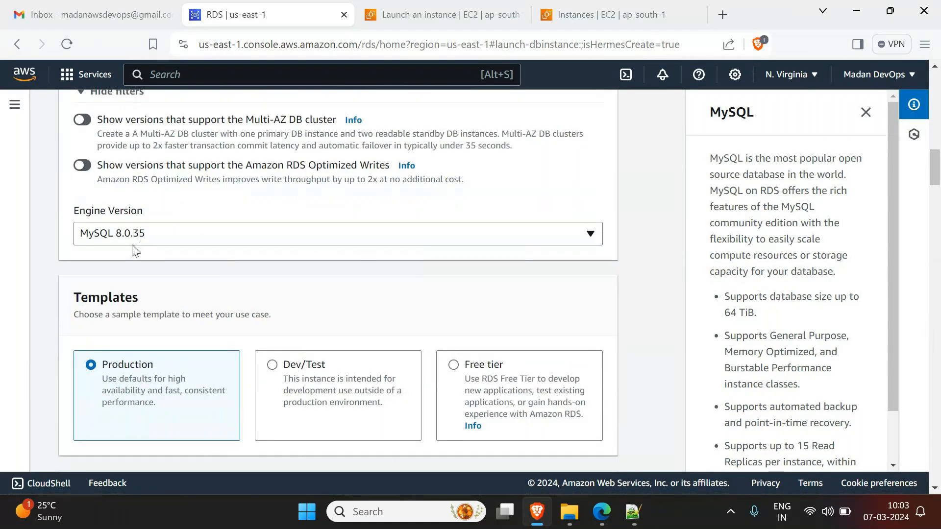
scroll(138, 254, down, 3)
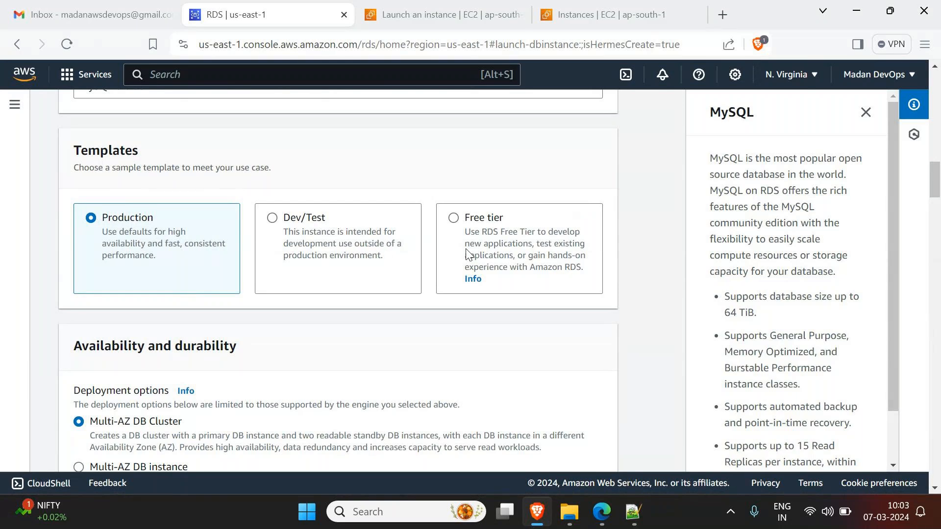
click(279, 232)
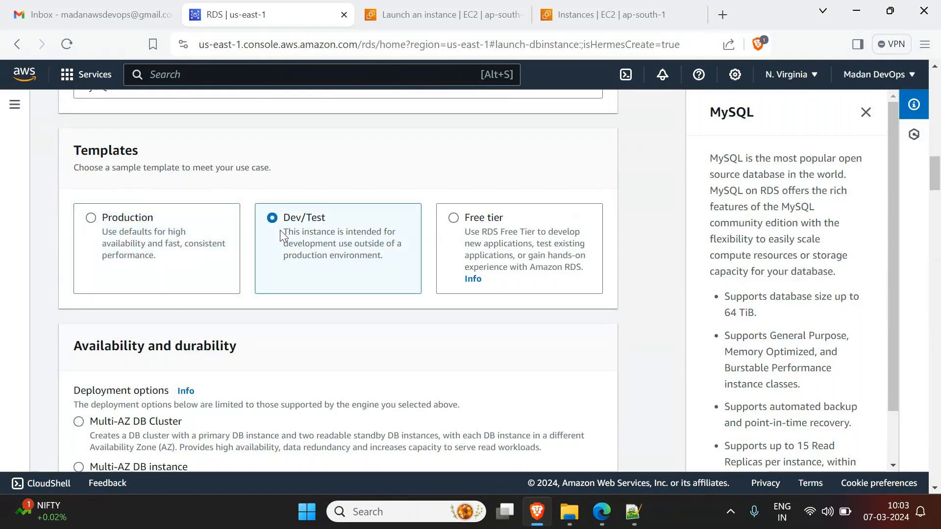
click(143, 241)
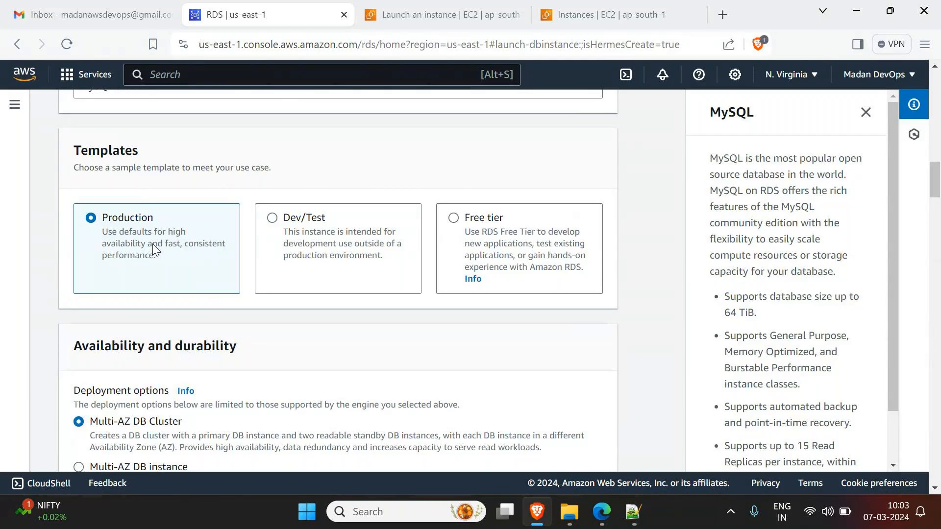
click(500, 255)
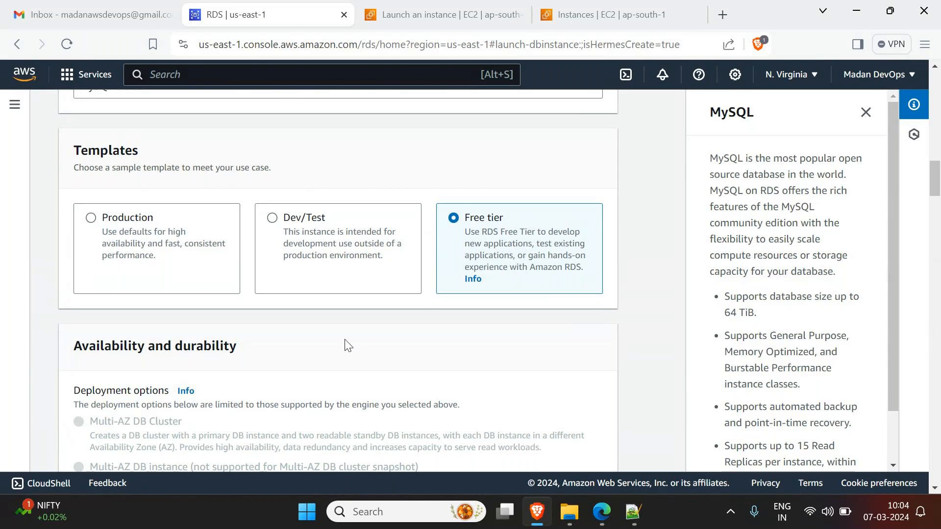
Enter the master password in the credentials settings and repeat it in the confirmation field.
scroll(348, 345, down, 1)
scroll(348, 346, down, 1)
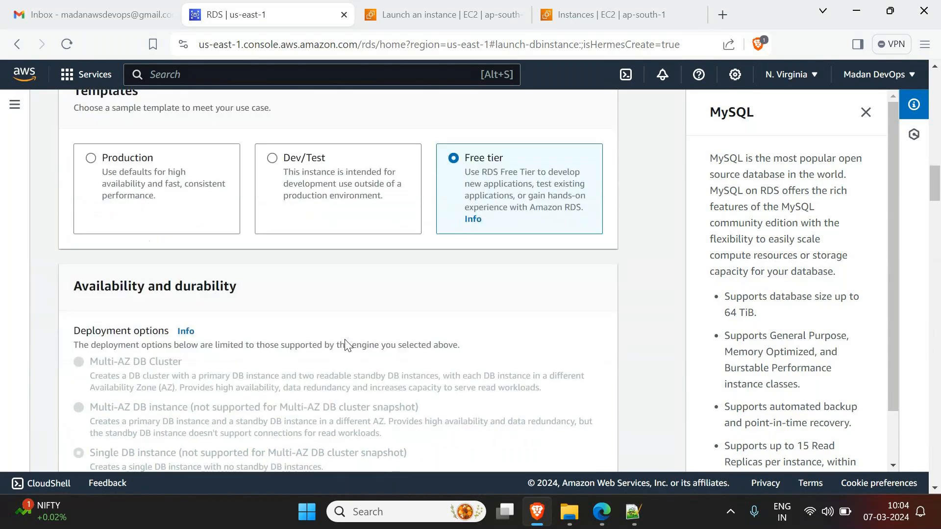
scroll(348, 345, down, 9)
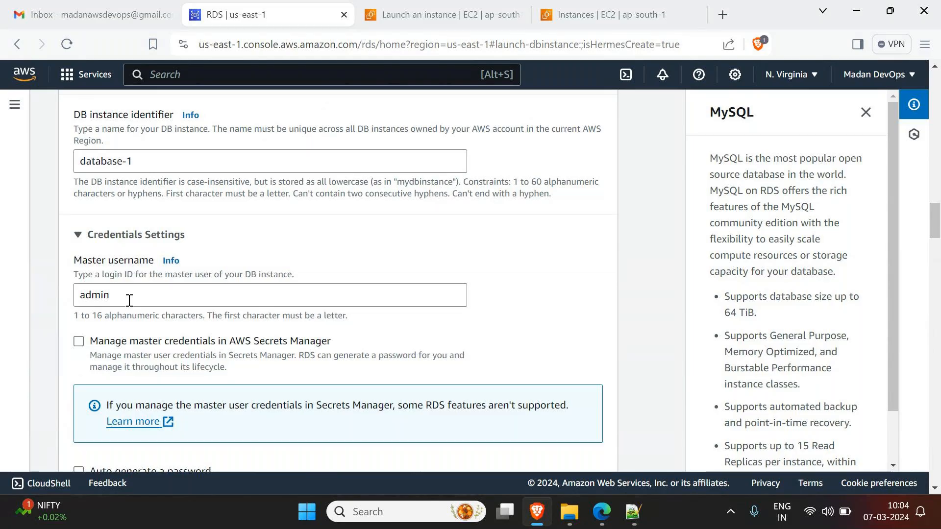
scroll(130, 300, down, 2)
scroll(129, 300, down, 1)
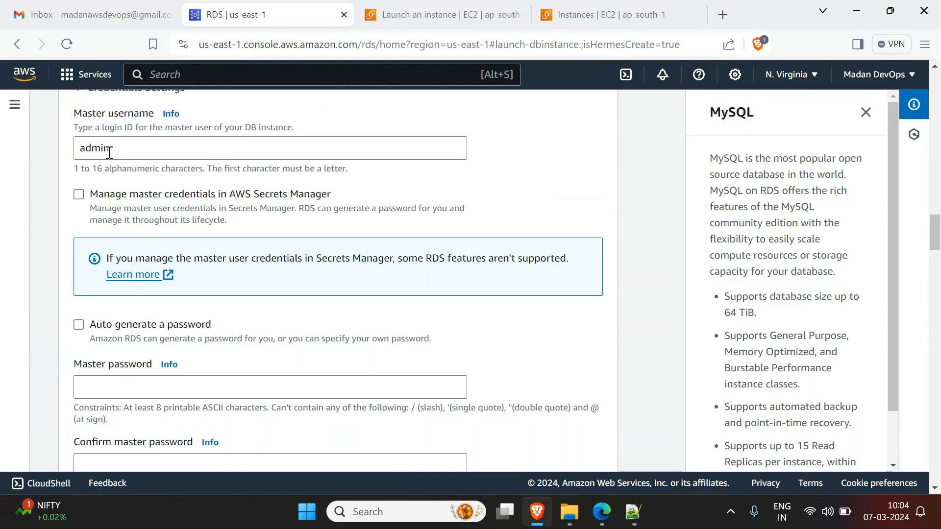
scroll(196, 352, down, 1)
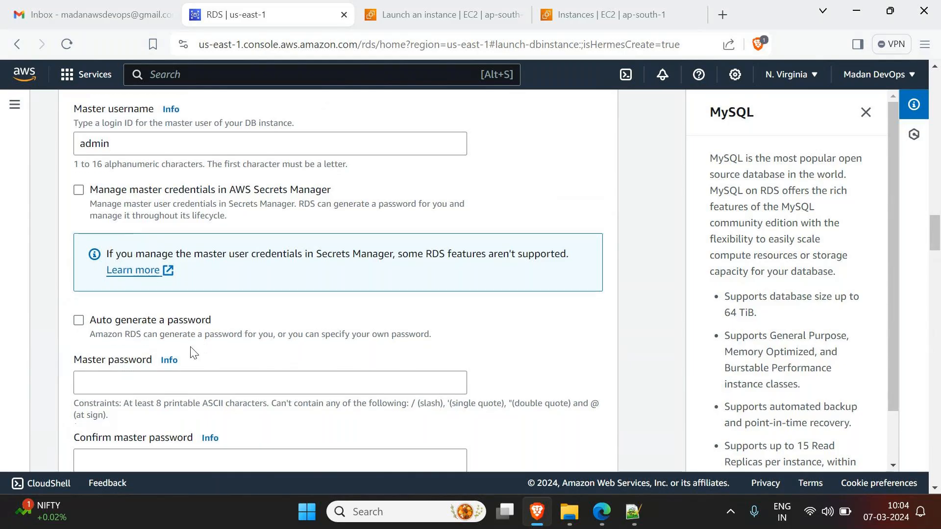
scroll(193, 352, down, 3)
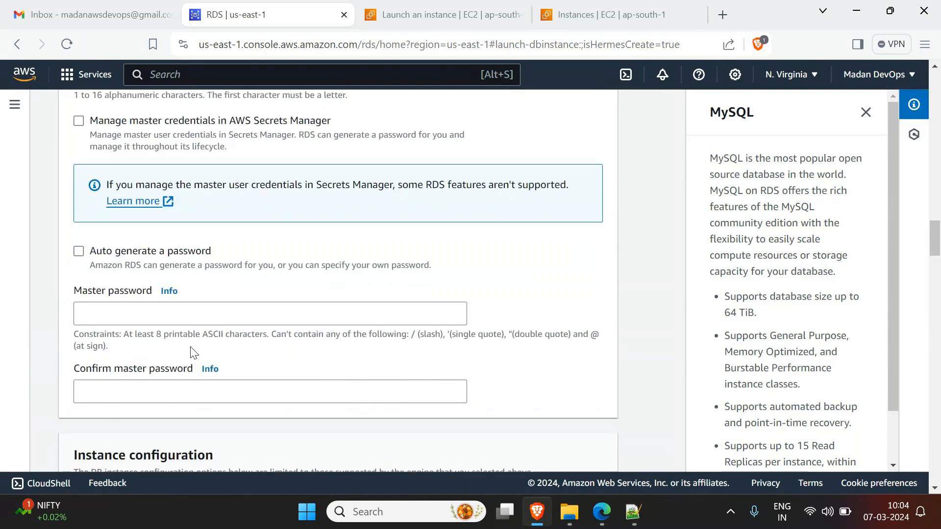
click(99, 312)
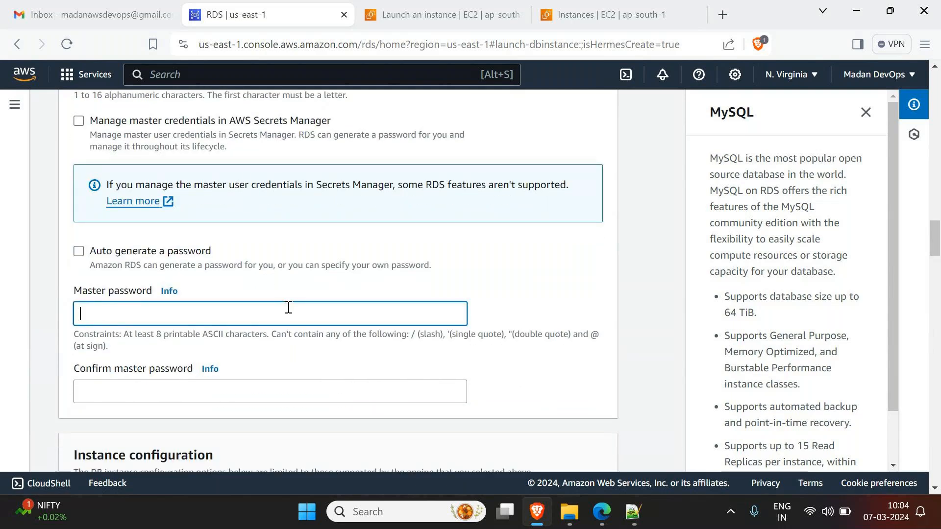
text(••••••••)
click(238, 388)
text(••••••••)
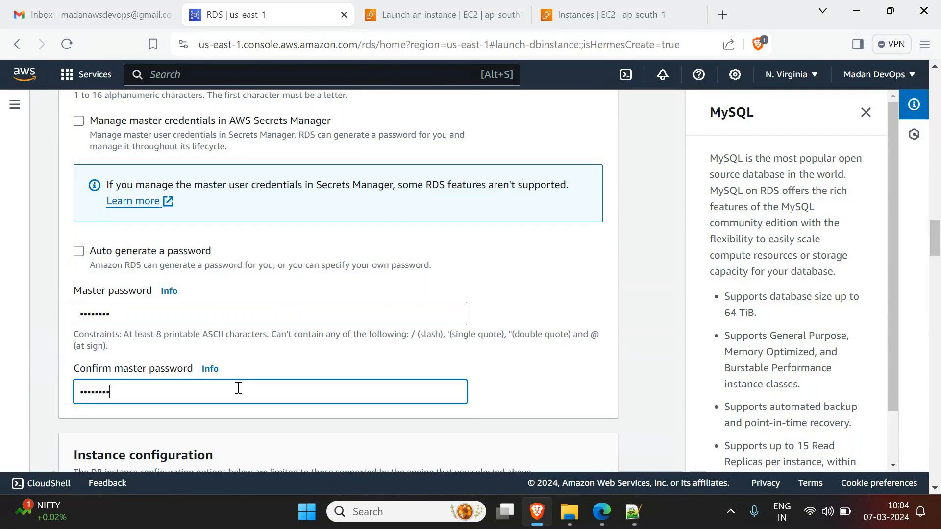
Set public access to Yes in the connectivity settings of the new MySQL database.
scroll(220, 294, down, 4)
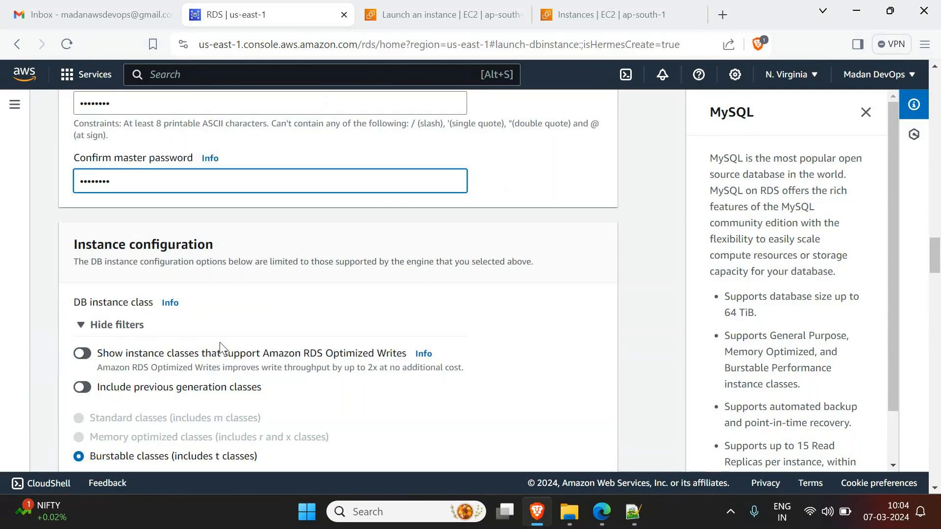
scroll(271, 290, down, 1)
scroll(271, 291, down, 7)
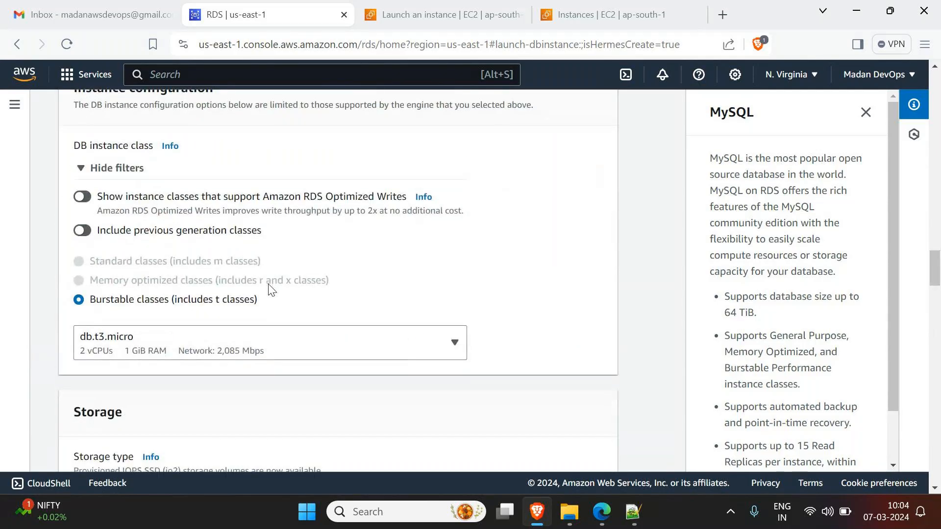
scroll(269, 291, down, 1)
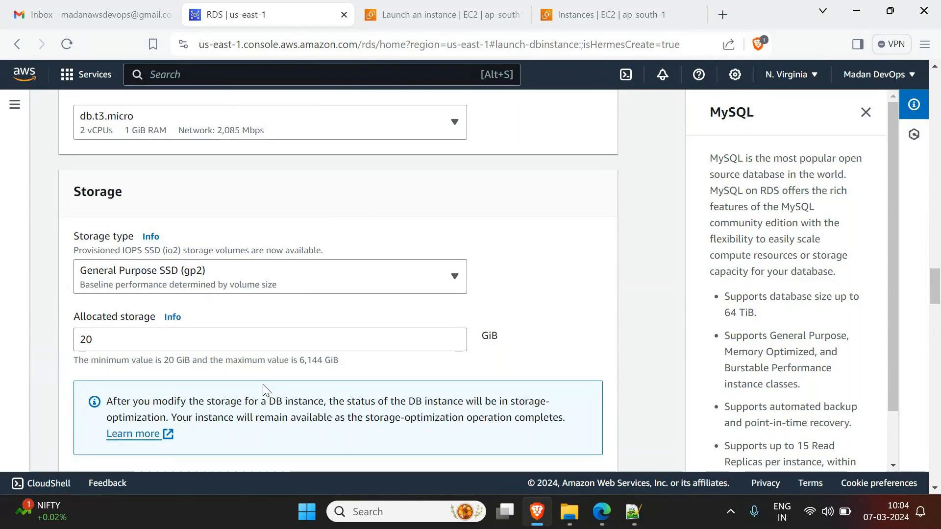
scroll(262, 400, down, 2)
scroll(263, 400, down, 2)
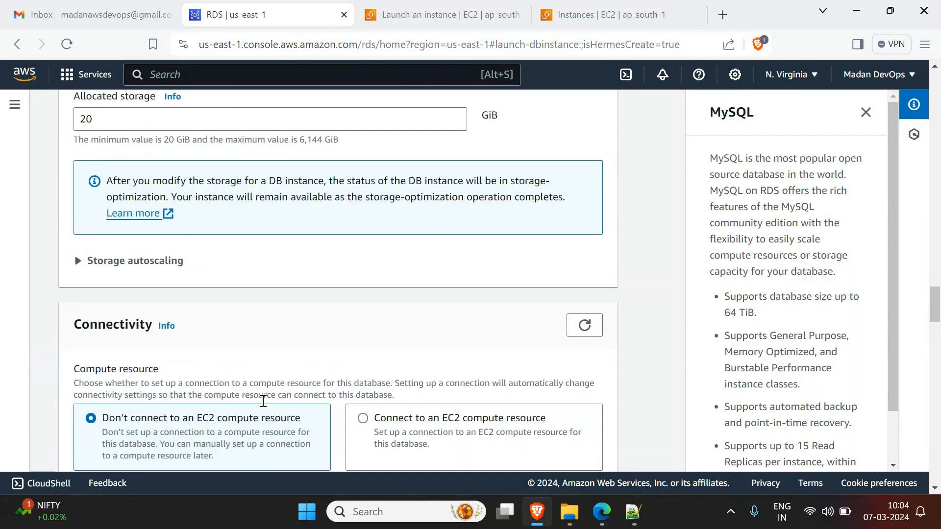
scroll(162, 297, down, 1)
scroll(162, 296, down, 3)
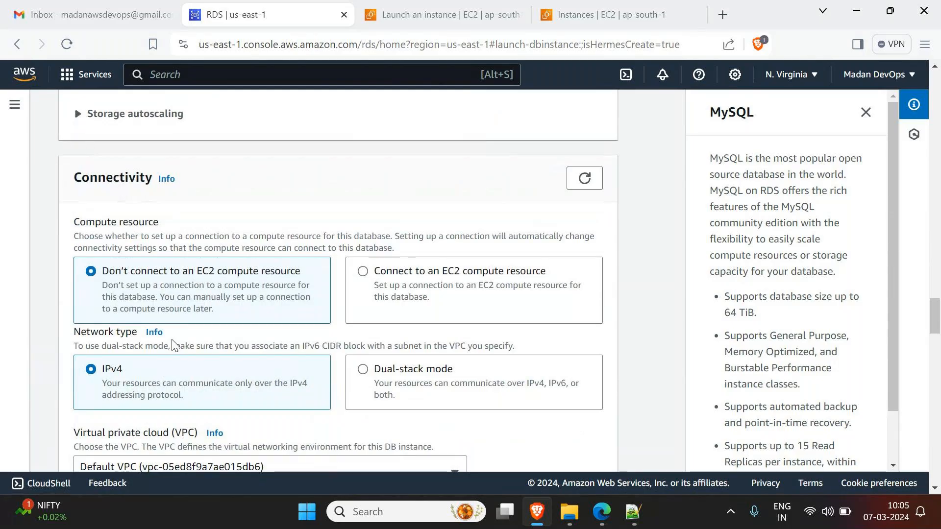
scroll(173, 345, down, 5)
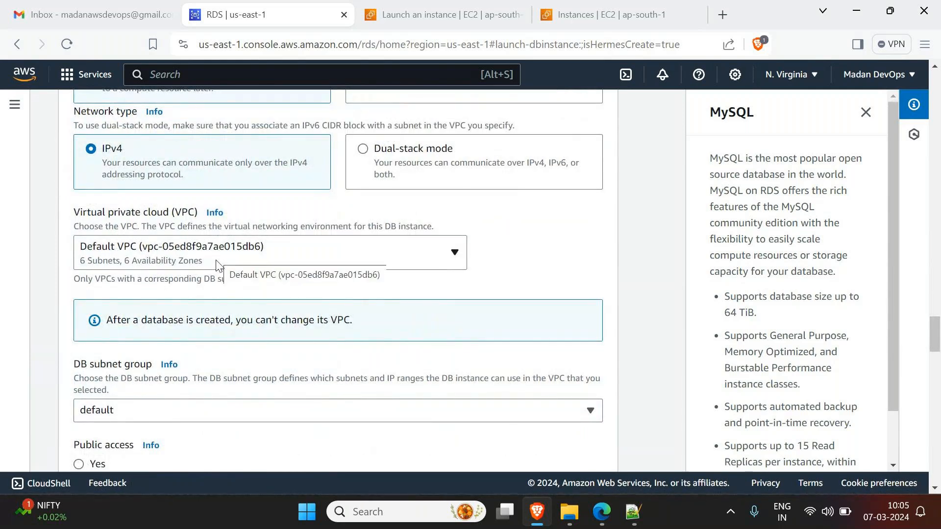
scroll(216, 265, down, 3)
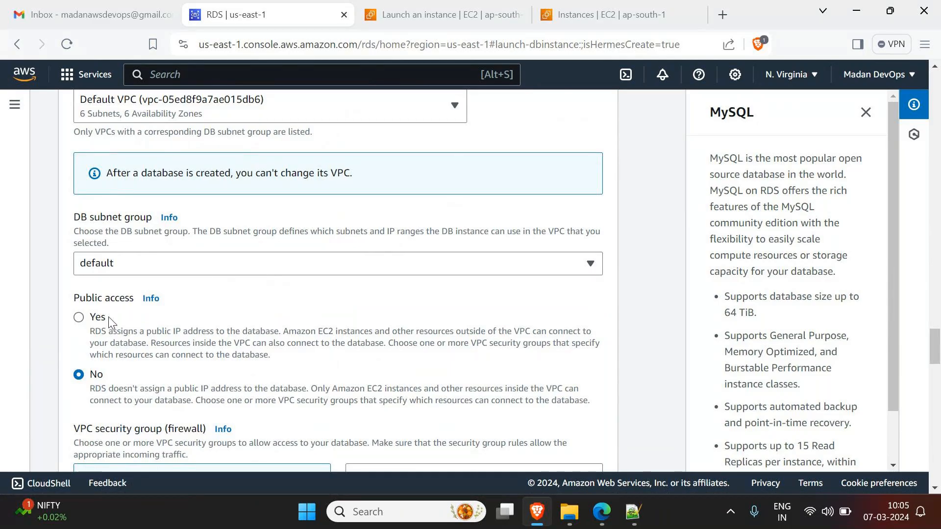
click(79, 319)
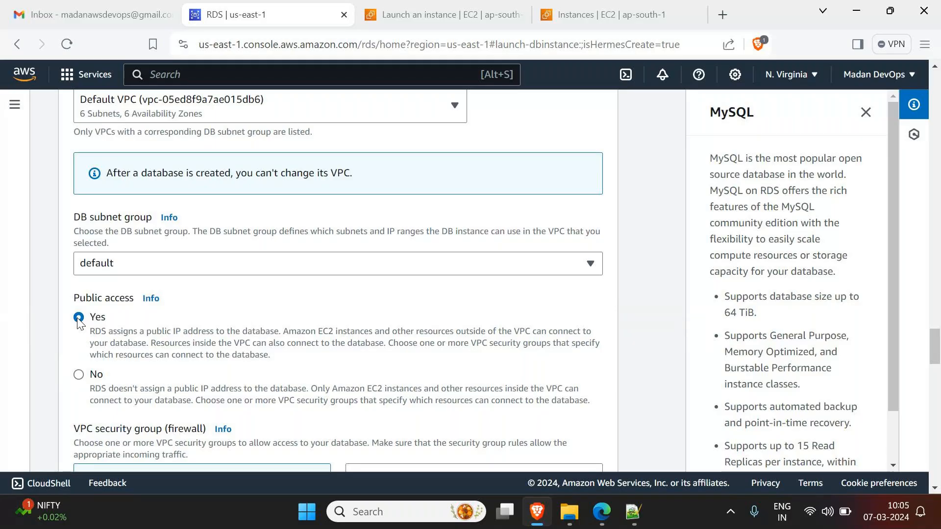
Expand the additional connectivity configuration to check the database port, and review the selected VPC security group.
scroll(254, 320, down, 5)
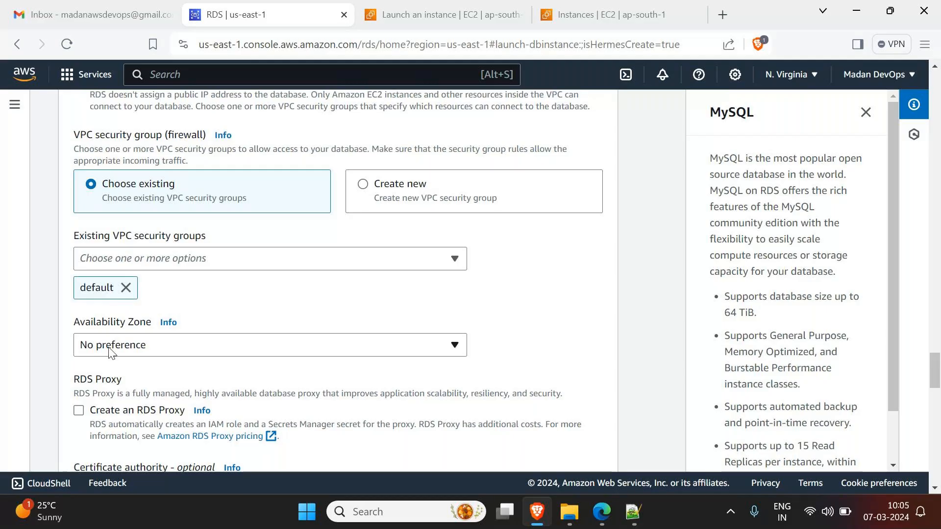
scroll(228, 364, down, 1)
scroll(228, 364, down, 3)
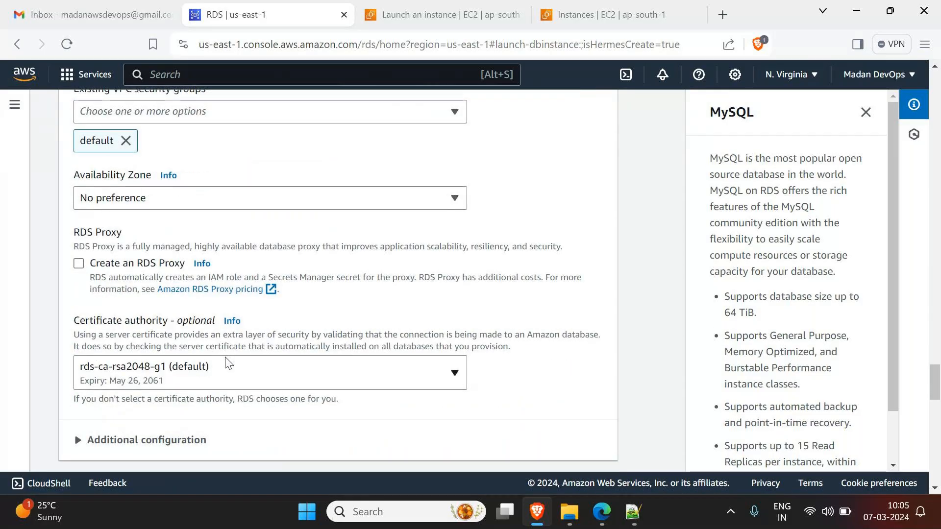
scroll(228, 364, down, 1)
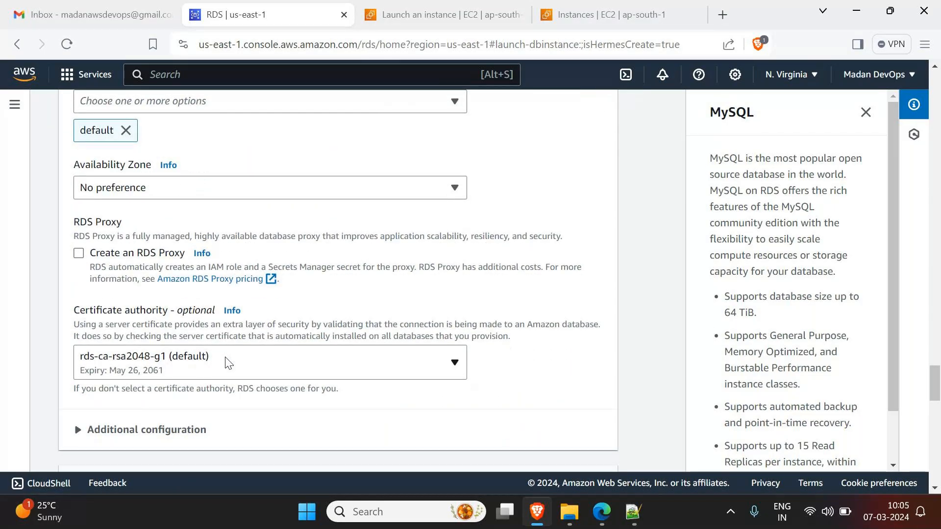
scroll(228, 363, down, 3)
click(176, 294)
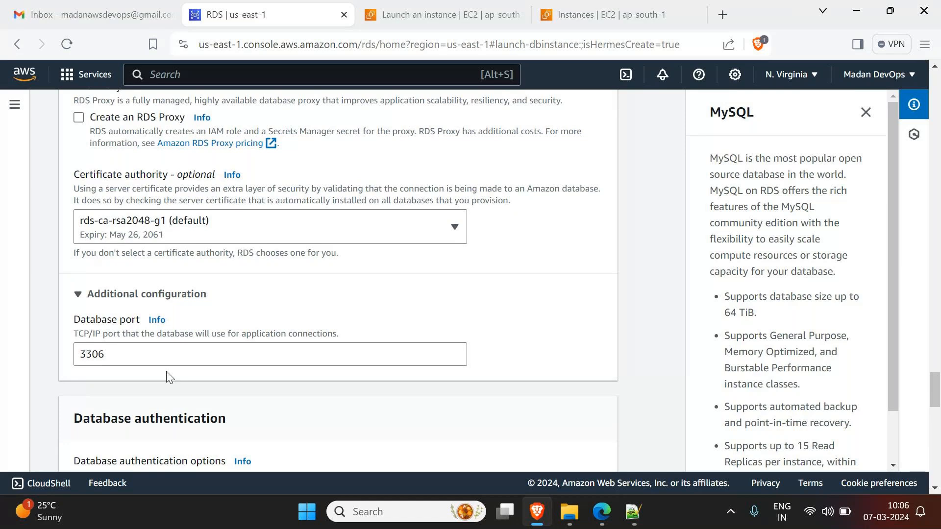
scroll(103, 363, up, 6)
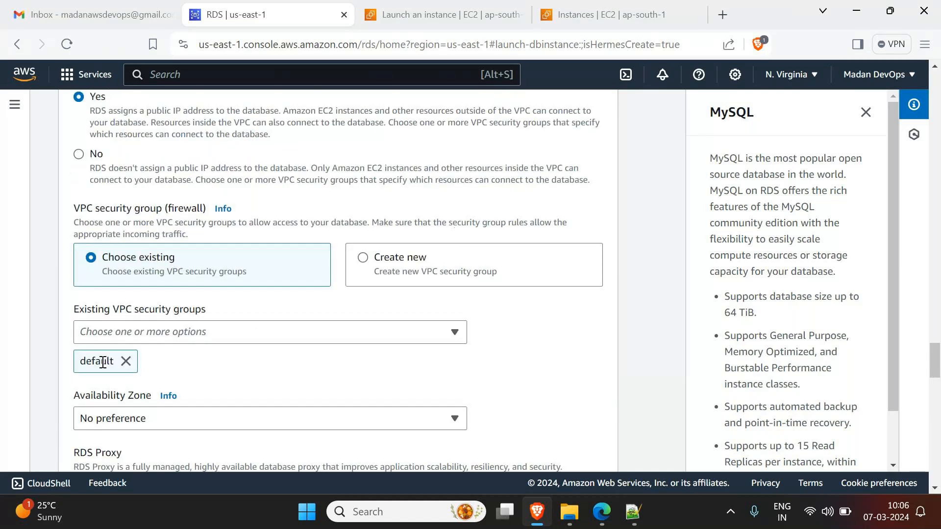
scroll(103, 362, down, 8)
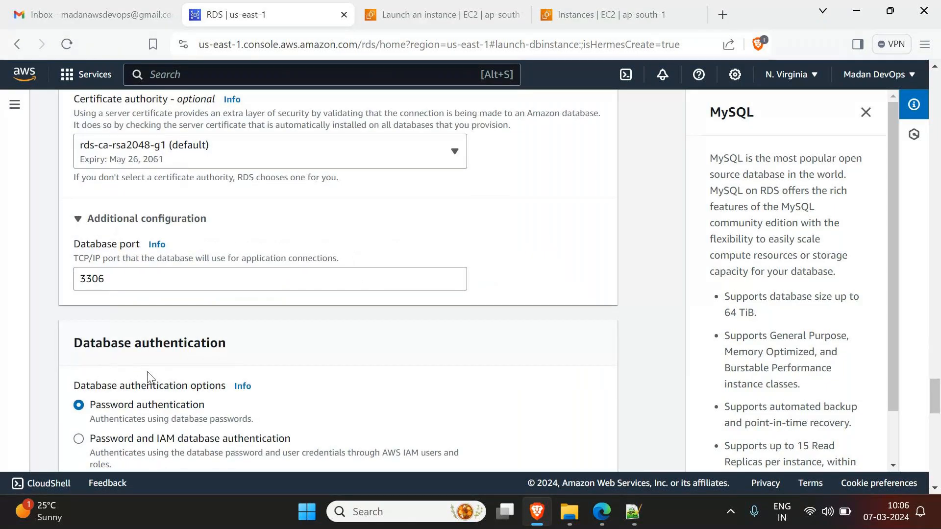
Expand the additional configuration below the monitoring settings and enter fedex-database as the initial database name.
scroll(147, 377, down, 3)
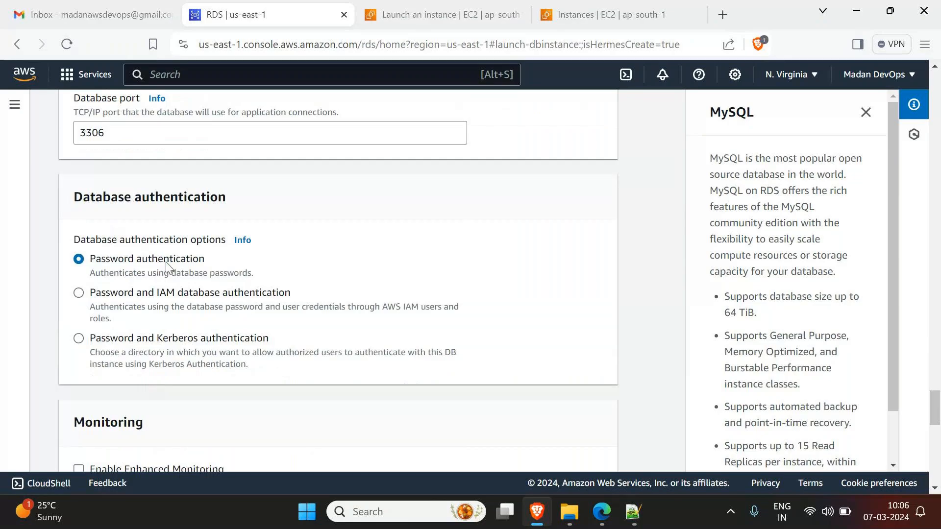
scroll(237, 301, down, 5)
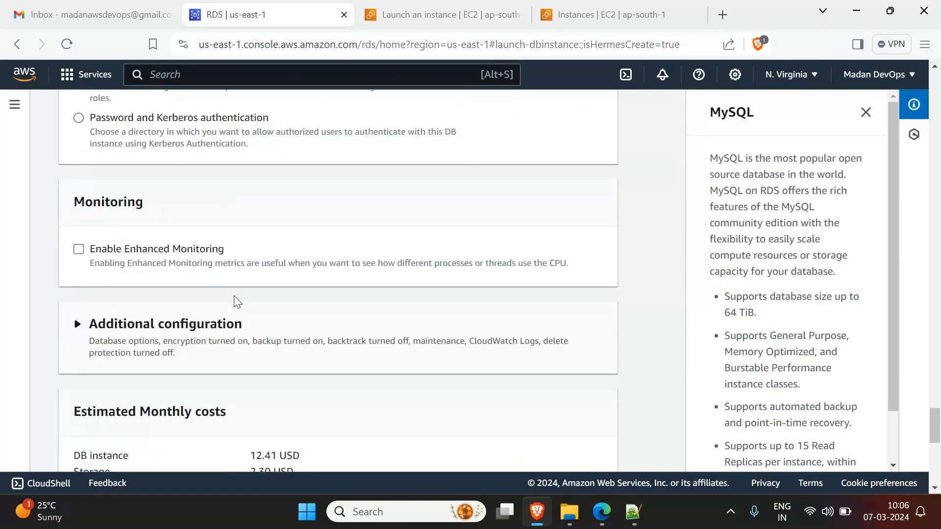
scroll(168, 293, down, 1)
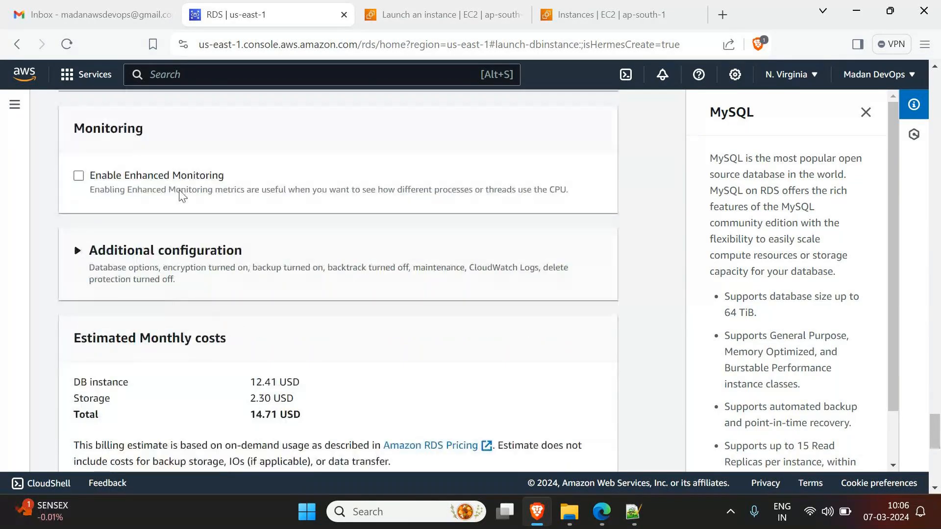
click(95, 262)
scroll(96, 261, down, 1)
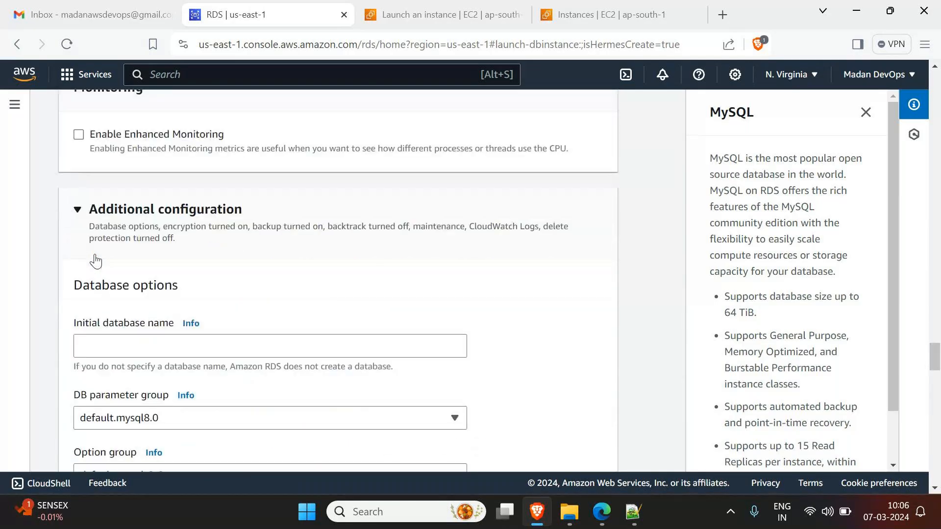
scroll(96, 261, down, 2)
click(98, 242)
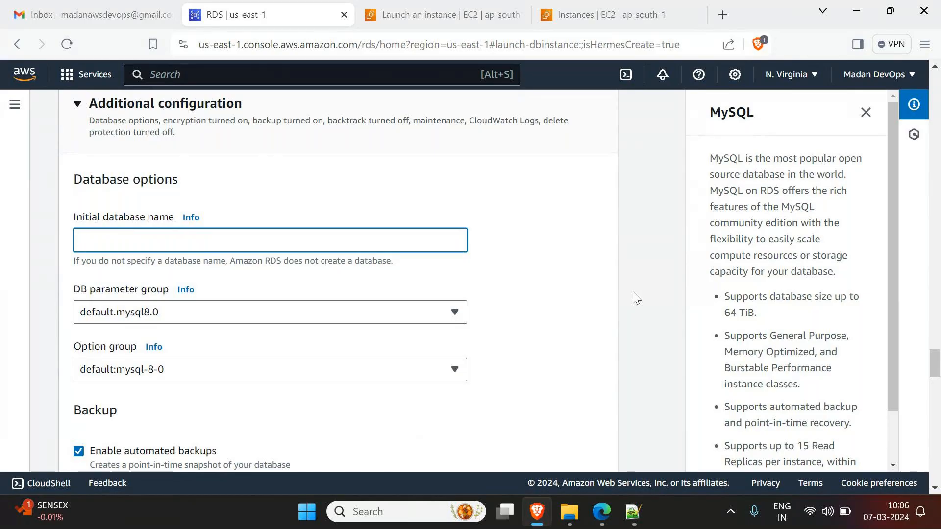
text(fedex-database)
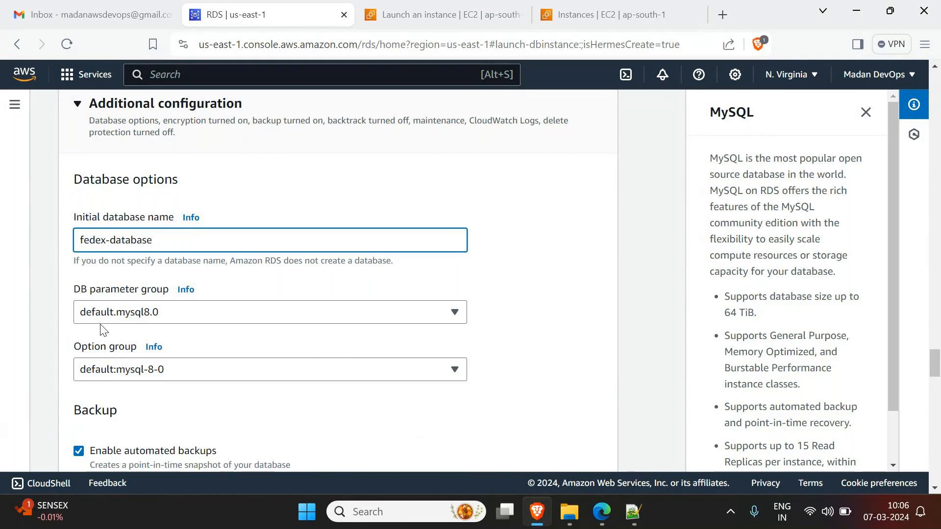
Disable automated backups and encryption for the database.
scroll(103, 330, down, 1)
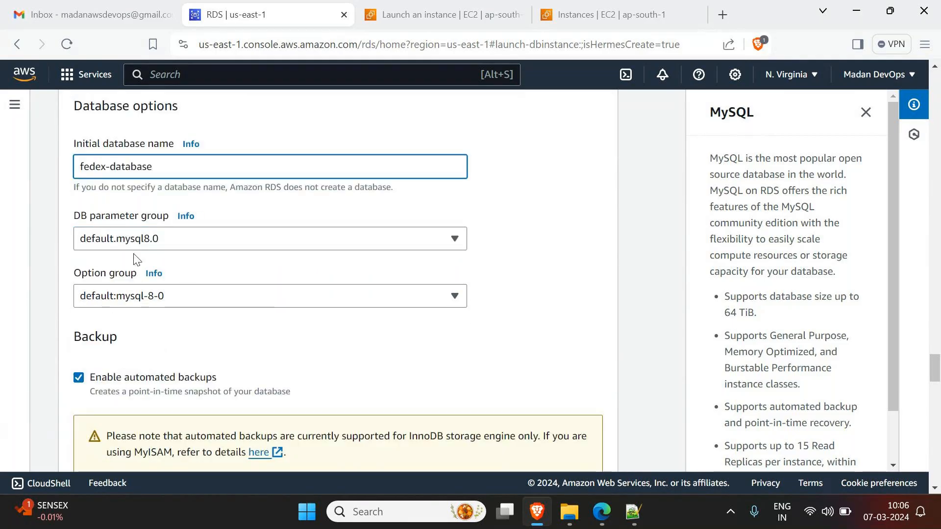
scroll(147, 304, down, 3)
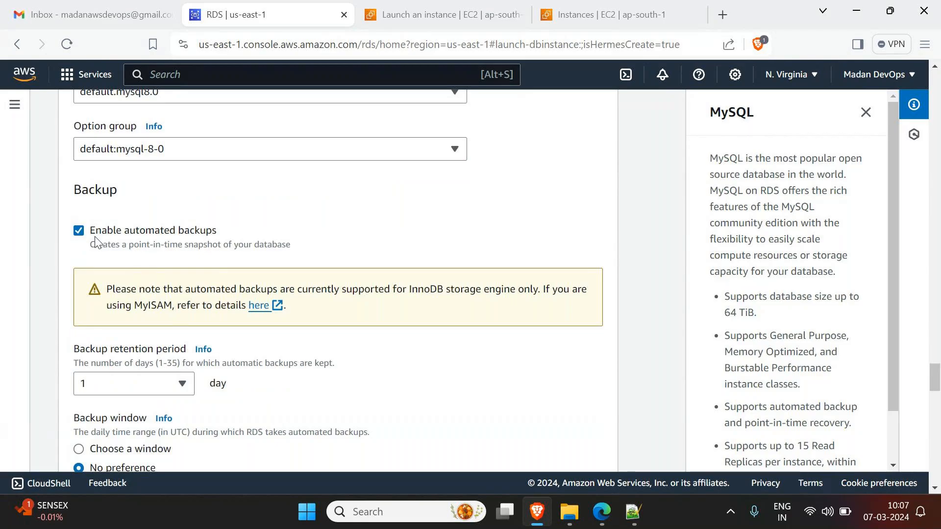
click(79, 231)
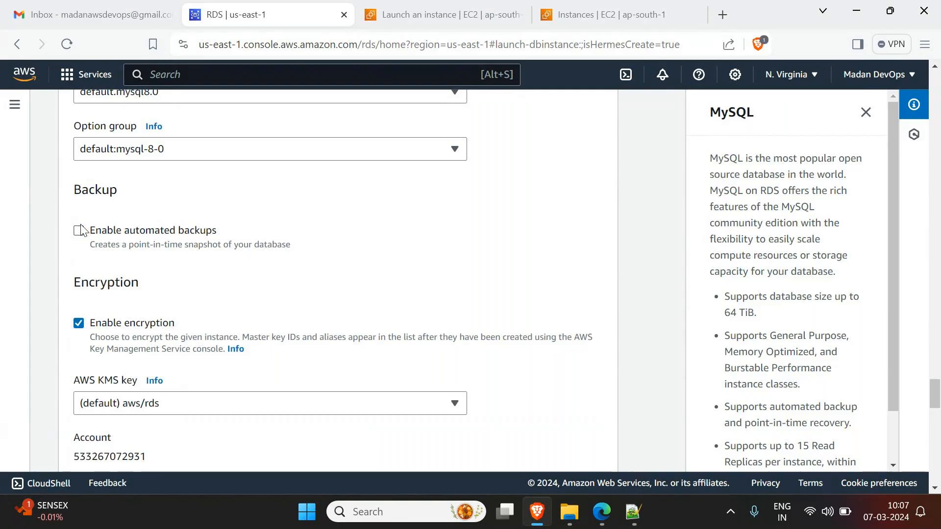
scroll(225, 234, down, 1)
scroll(226, 234, down, 3)
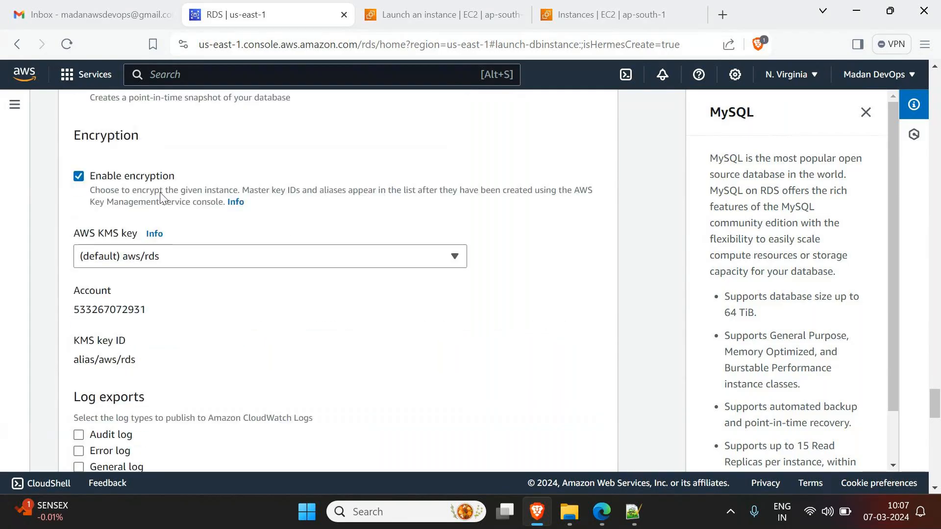
click(79, 176)
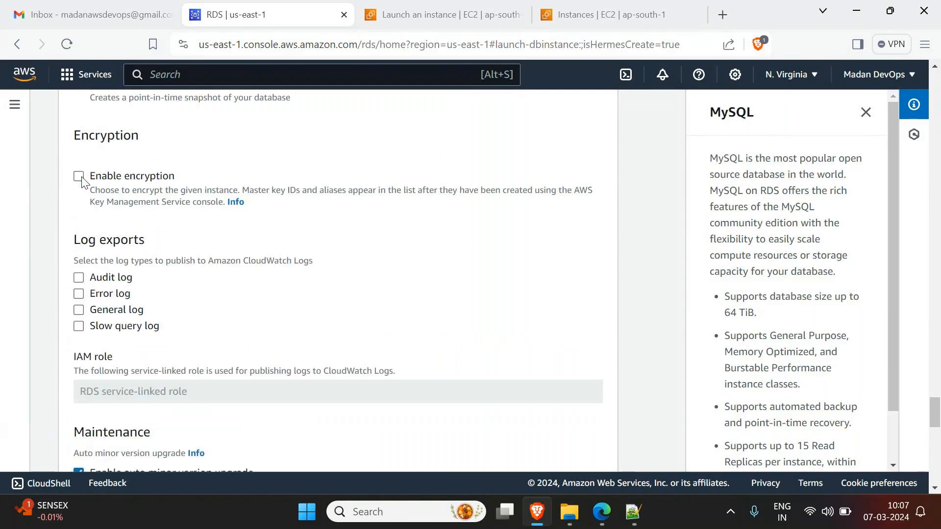
Review the log exports, maintenance, deletion protection and estimated monthly costs, including the free tier limits.
scroll(244, 390, down, 2)
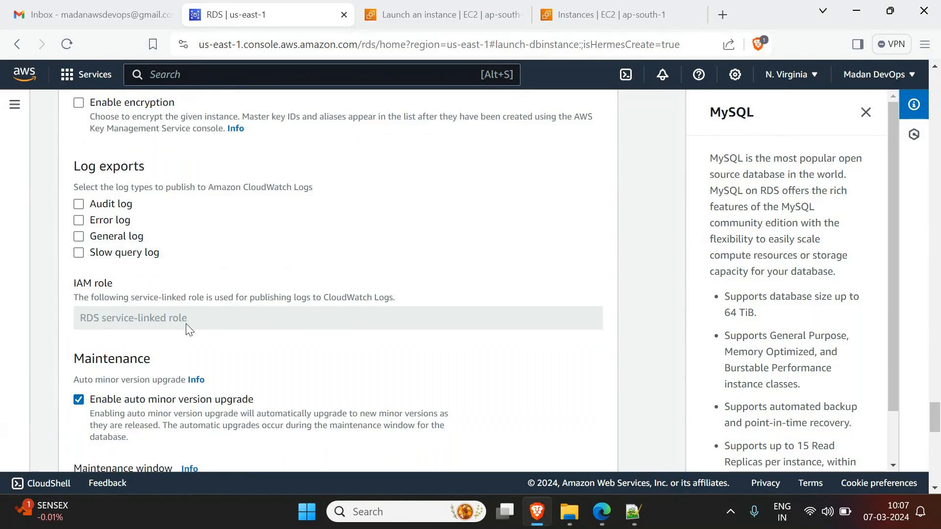
scroll(189, 330, down, 1)
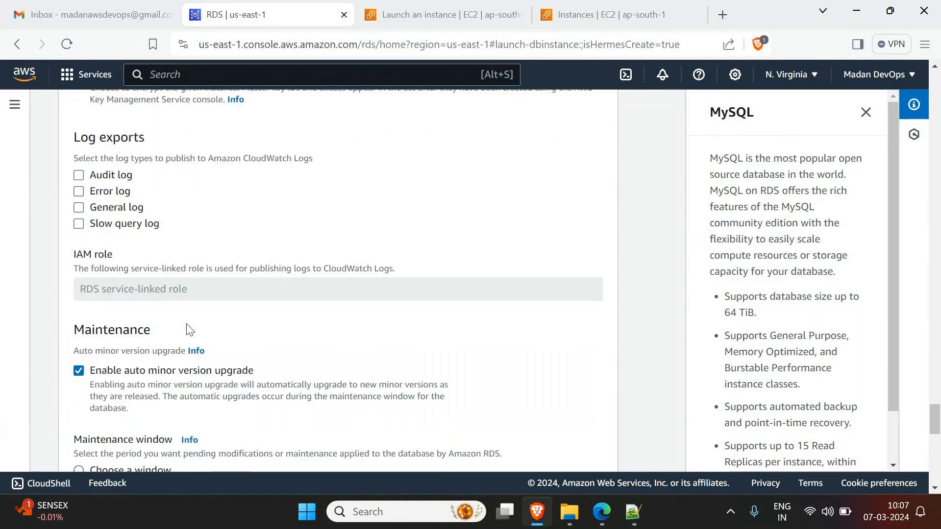
scroll(189, 330, down, 2)
scroll(189, 330, down, 2)
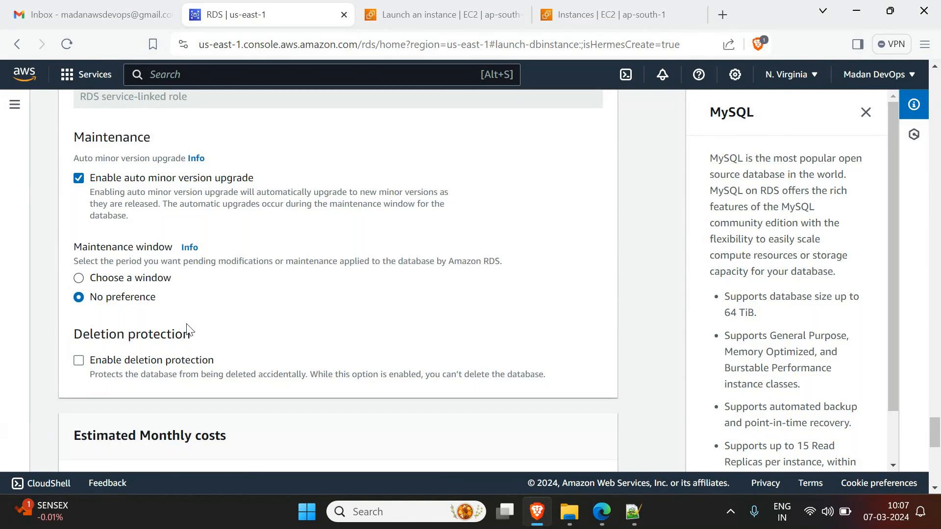
scroll(189, 330, down, 3)
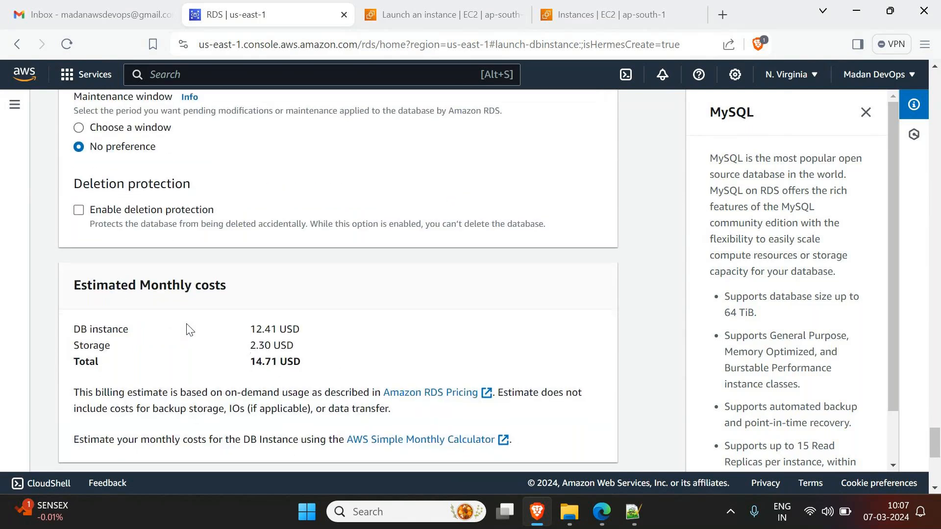
scroll(189, 330, down, 3)
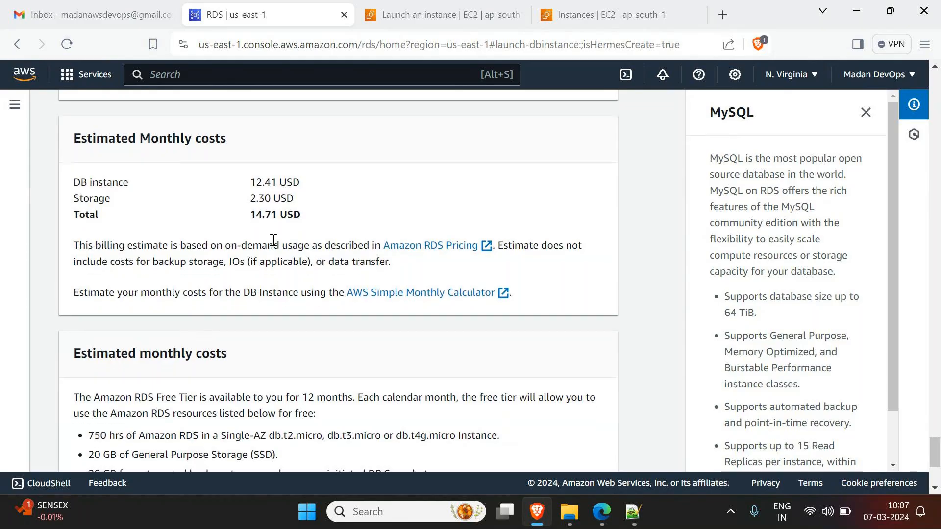
scroll(273, 244, down, 1)
scroll(275, 245, down, 2)
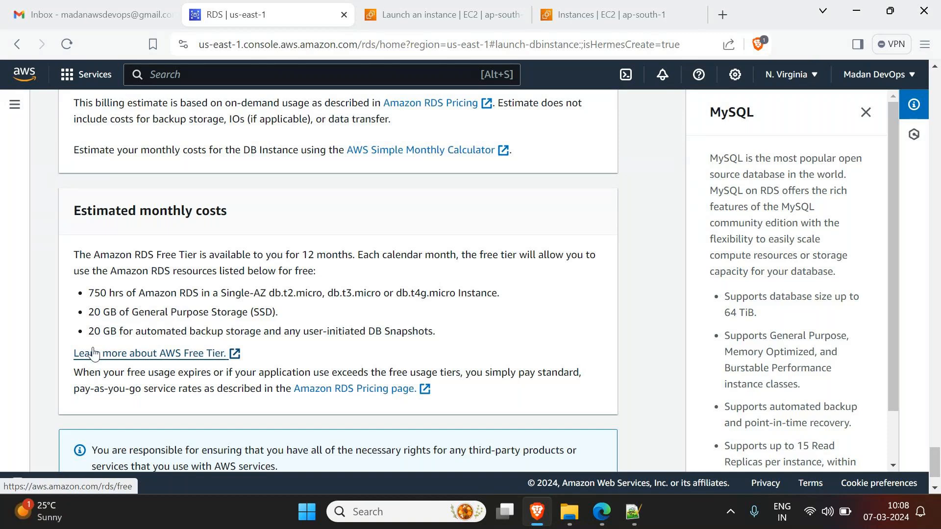
scroll(113, 349, down, 1)
scroll(115, 347, down, 2)
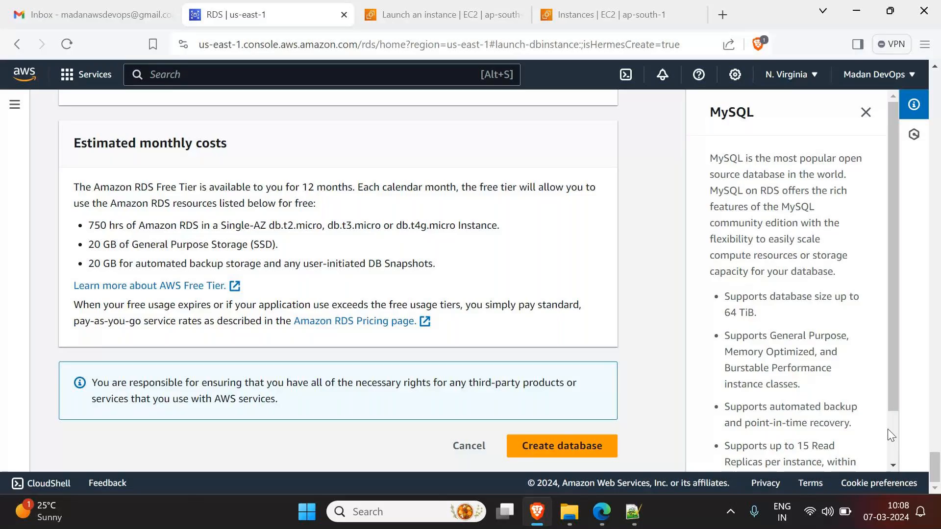
scroll(887, 428, down, 2)
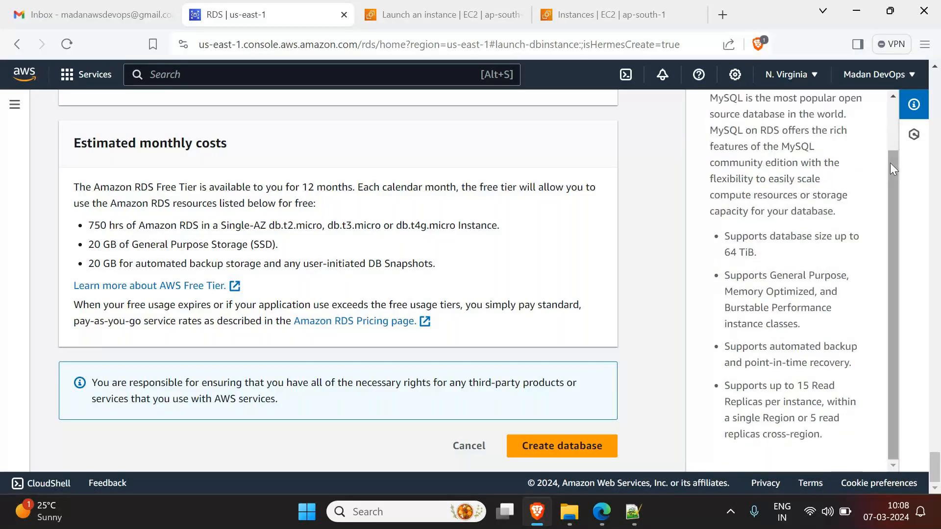
Review the complete database configuration again, from creation method and engine through credentials, connectivity, backup and encryption to the estimated monthly costs.
scroll(893, 173, up, 2)
scroll(389, 361, up, 12)
scroll(510, 372, down, 1)
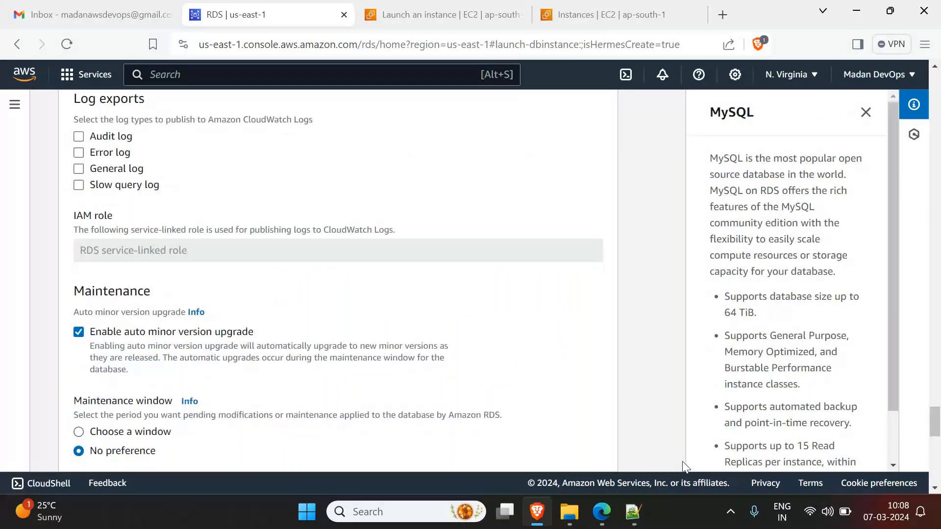
scroll(682, 461, up, 12)
drag(935, 371, 938, 123)
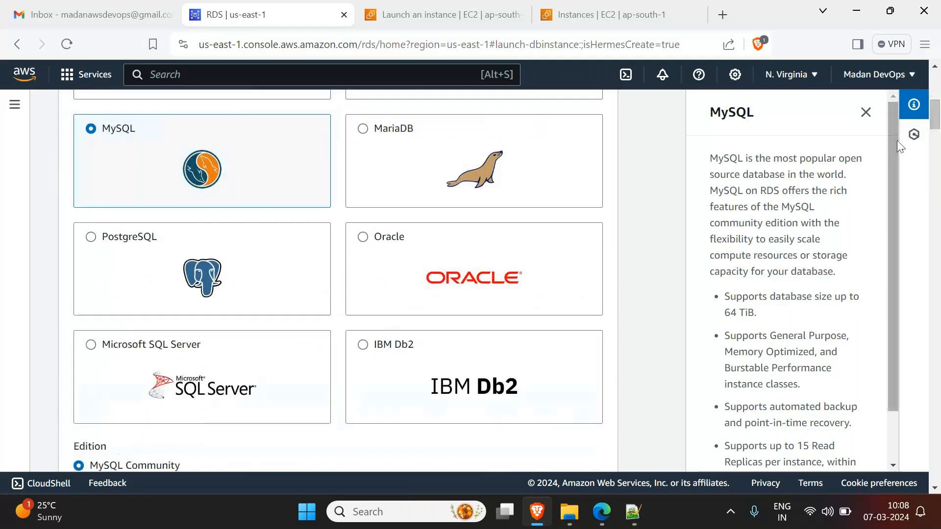
scroll(900, 146, up, 5)
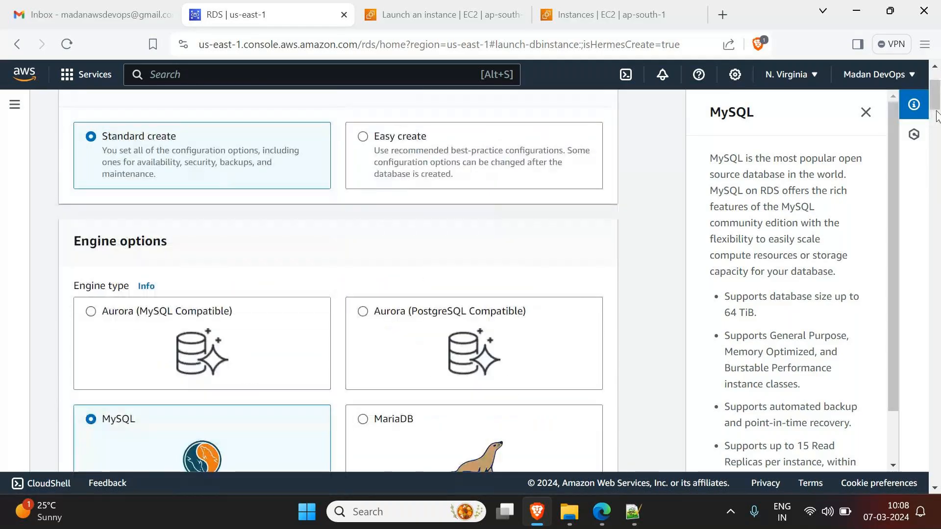
drag(936, 104, 938, 212)
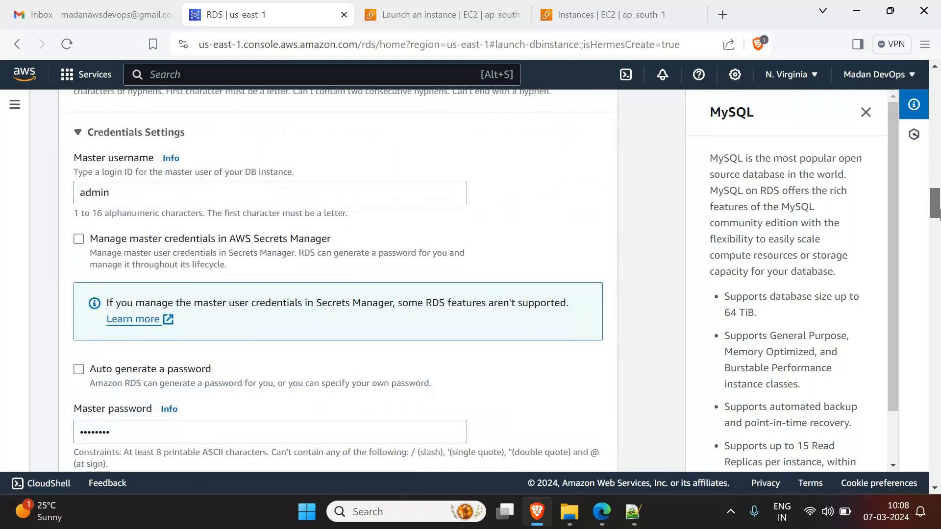
drag(939, 215, 939, 320)
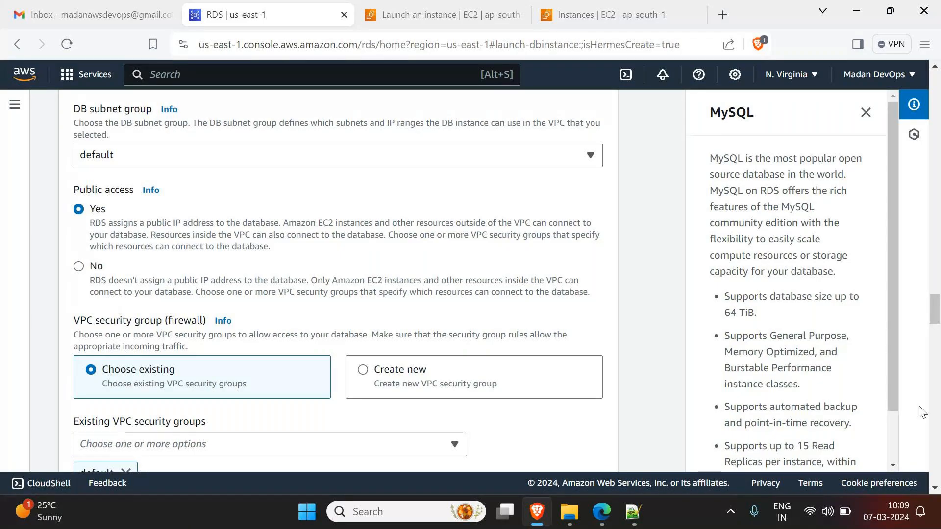
drag(936, 312, 936, 332)
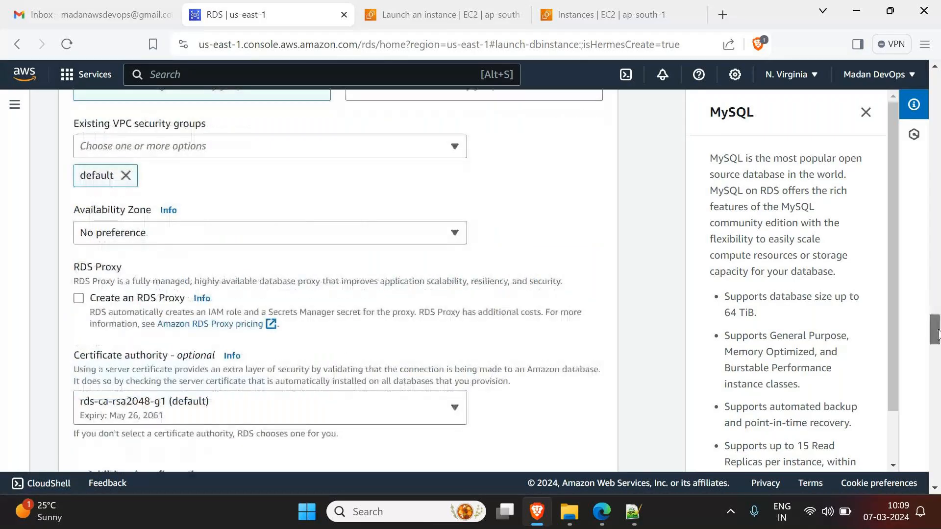
drag(937, 333, 939, 415)
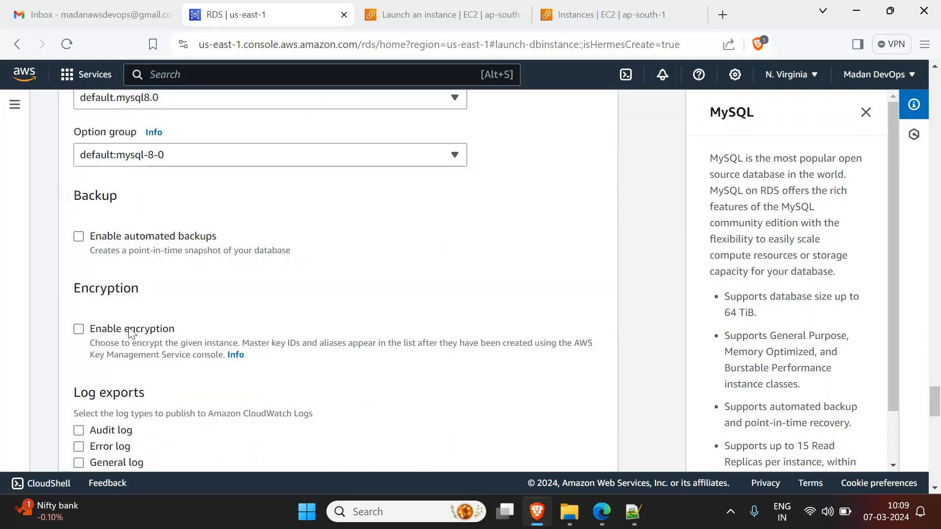
drag(935, 409, 938, 474)
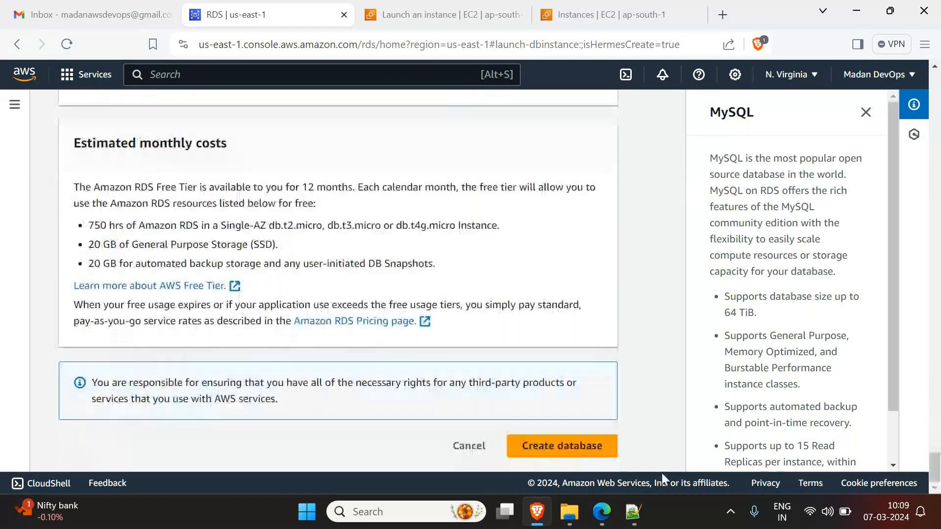
Correct the initial database name to fedex_database, create the database, and dismiss the suggested add-ons.
click(573, 449)
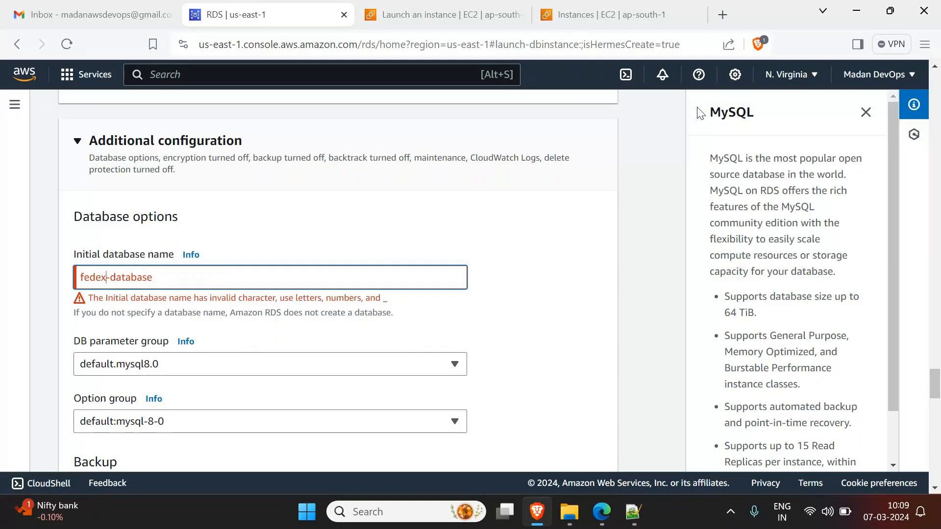
key(BackSpace)
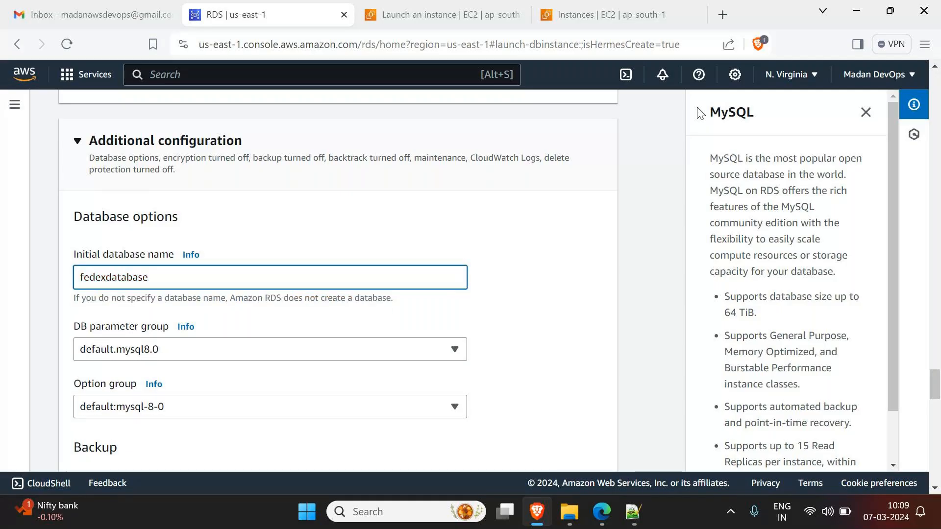
text(_)
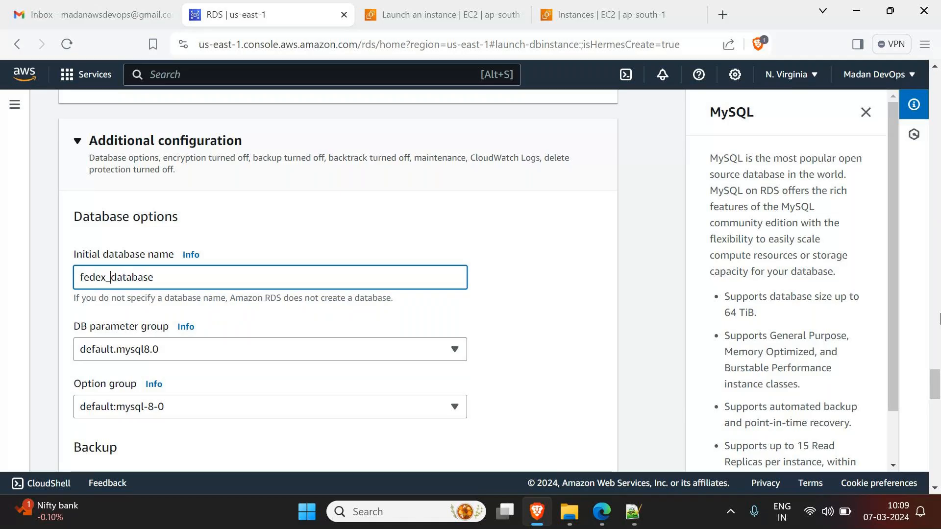
drag(935, 388, 938, 475)
click(573, 452)
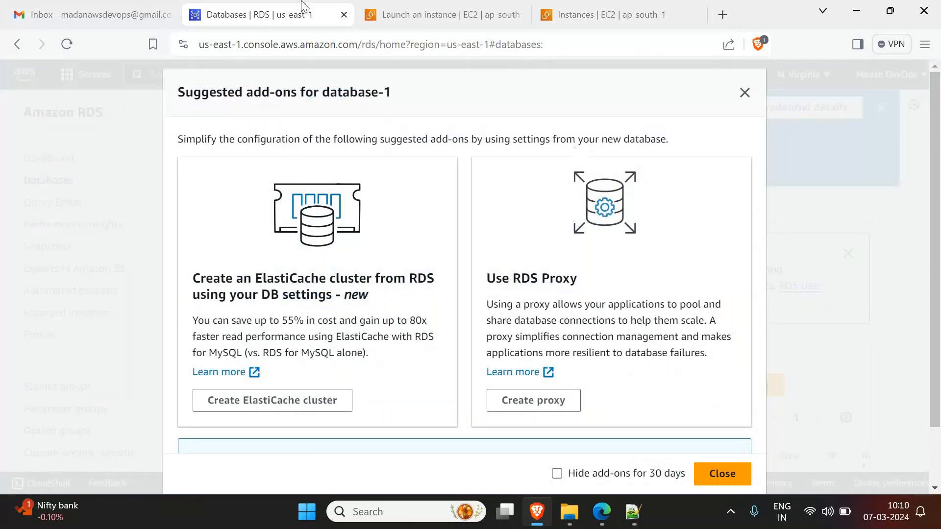
click(745, 93)
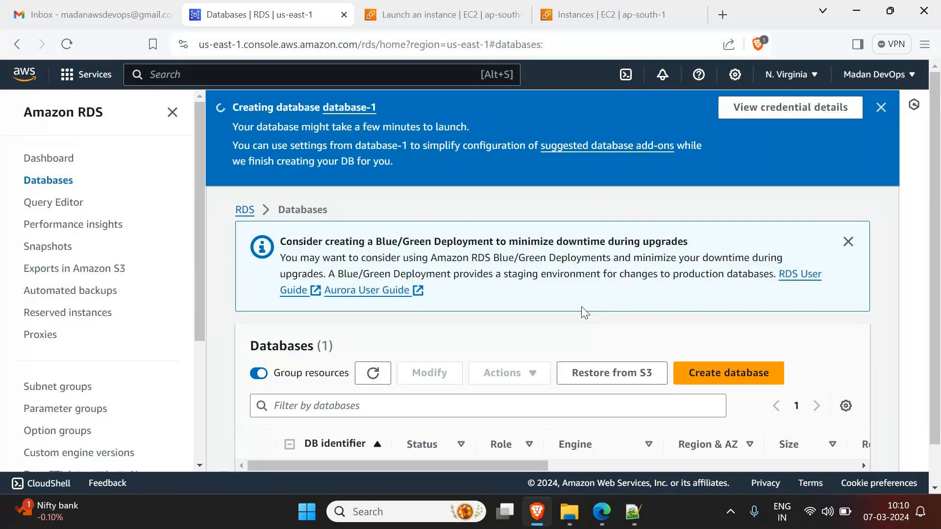
scroll(551, 307, down, 1)
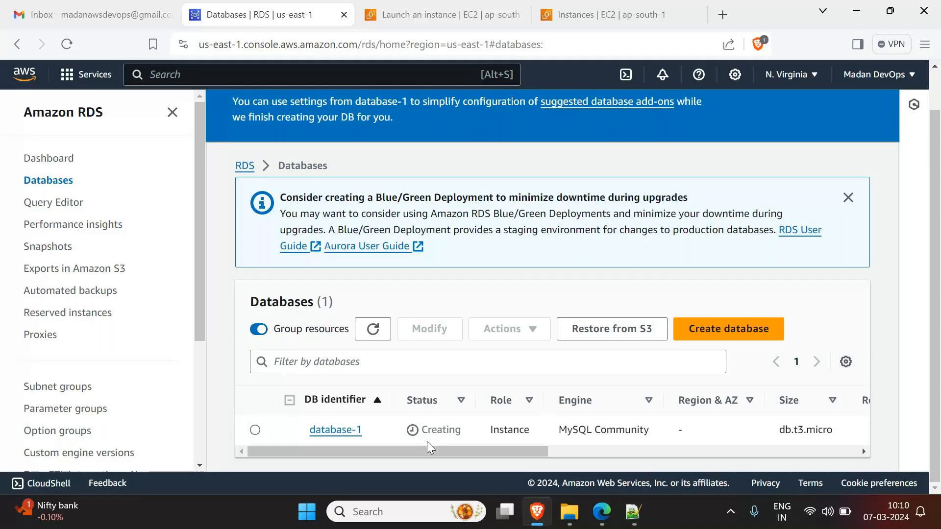
Close the EC2 Instances and Launch an instance browser tabs, returning to the RDS databases list.
click(370, 513)
text(con)
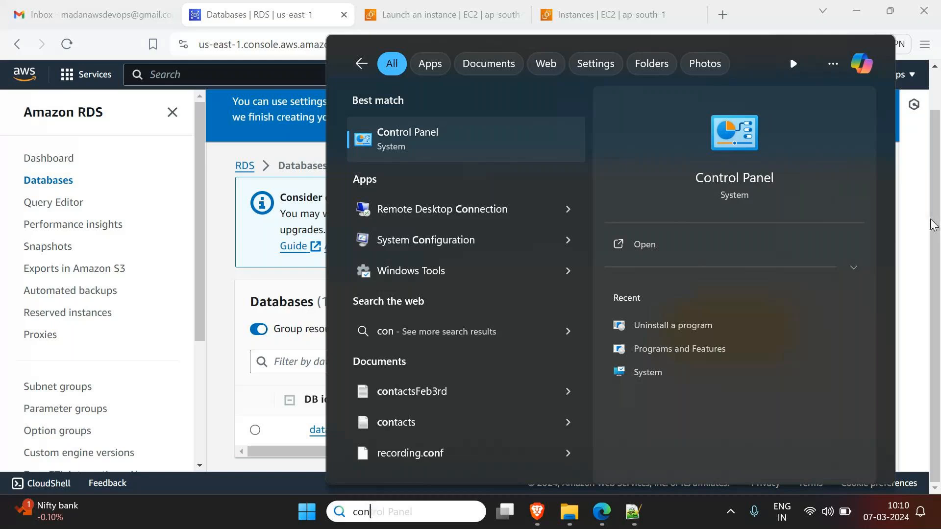
click(605, 23)
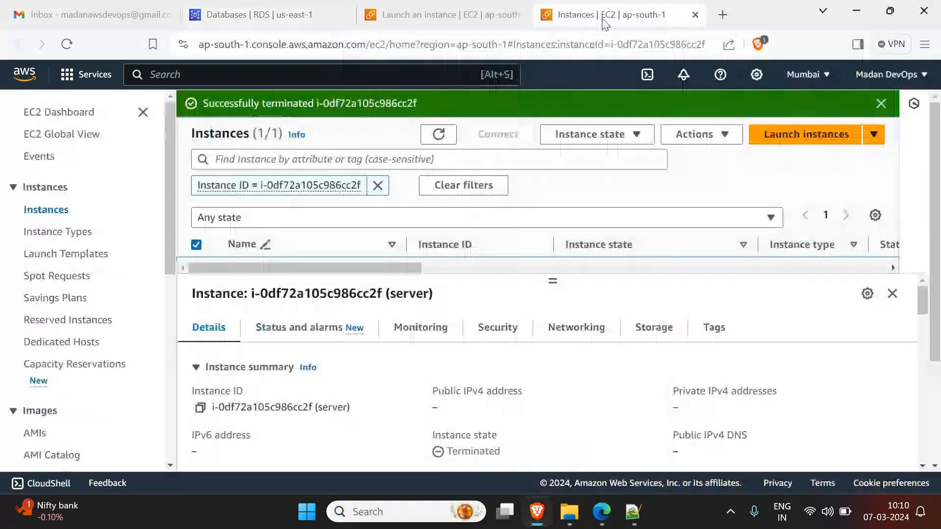
scroll(666, 198, down, 3)
scroll(666, 200, up, 3)
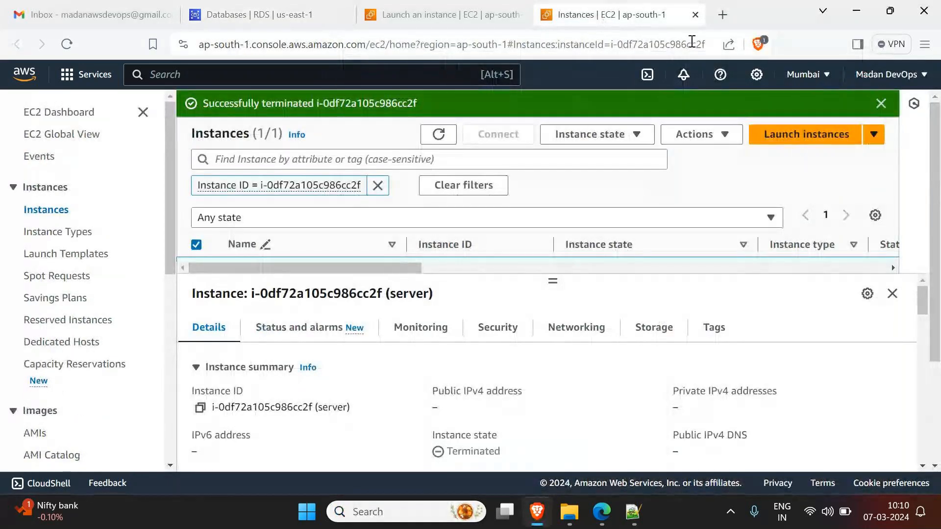
click(695, 16)
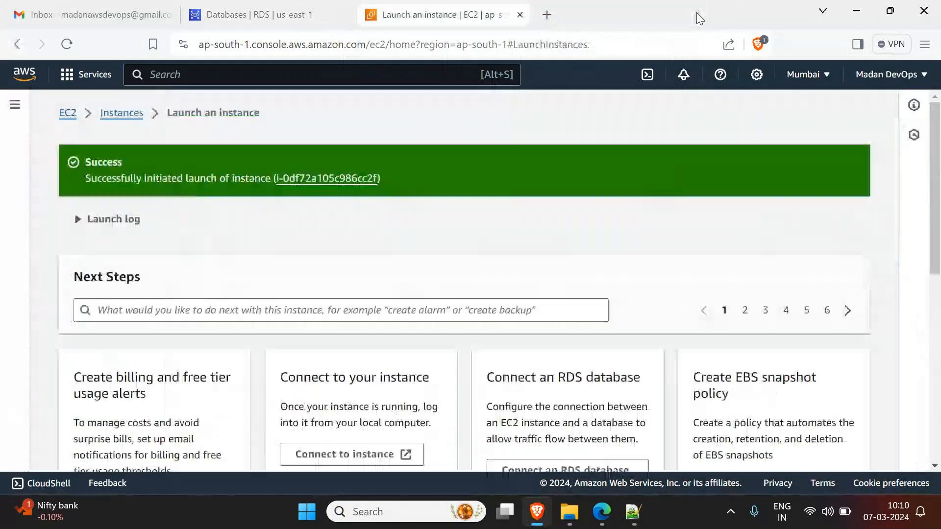
click(520, 15)
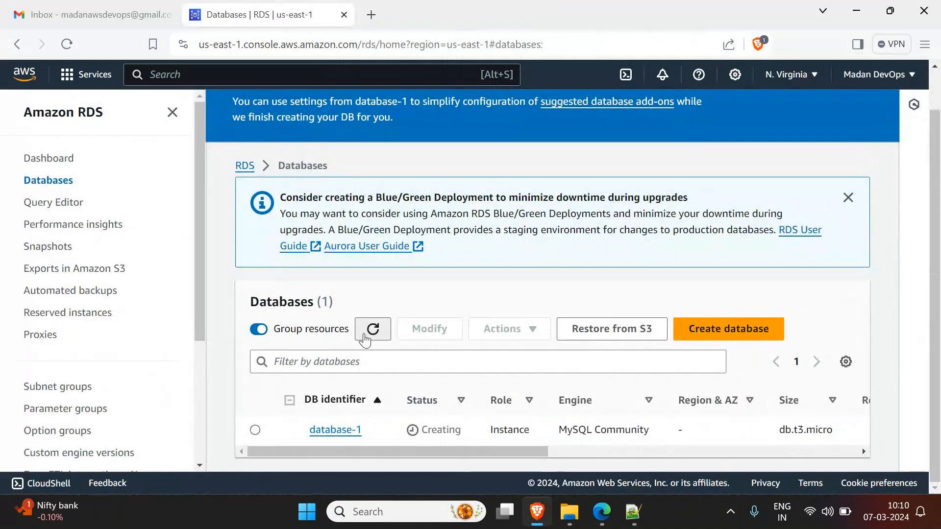
Refresh the databases list and open the credential details for database-1.
click(373, 332)
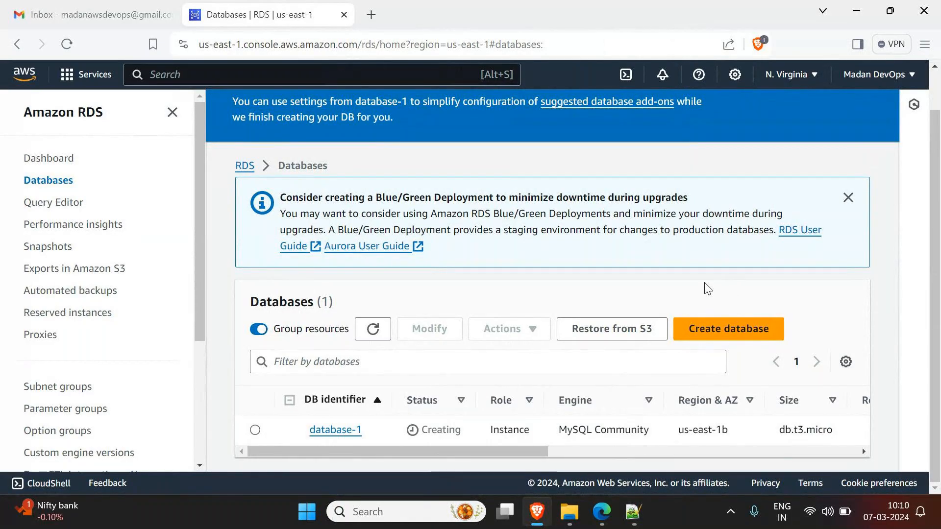
mouse_move(628, 522)
scroll(392, 231, up, 1)
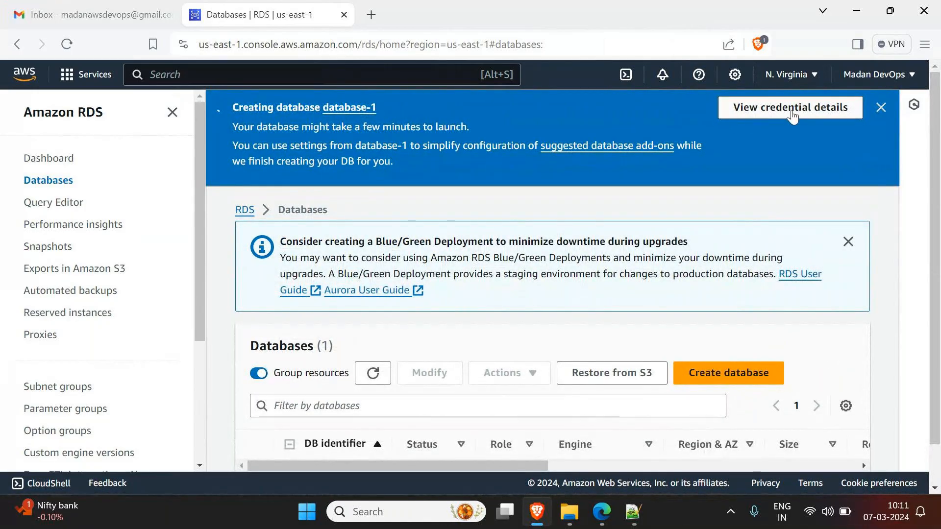
click(763, 108)
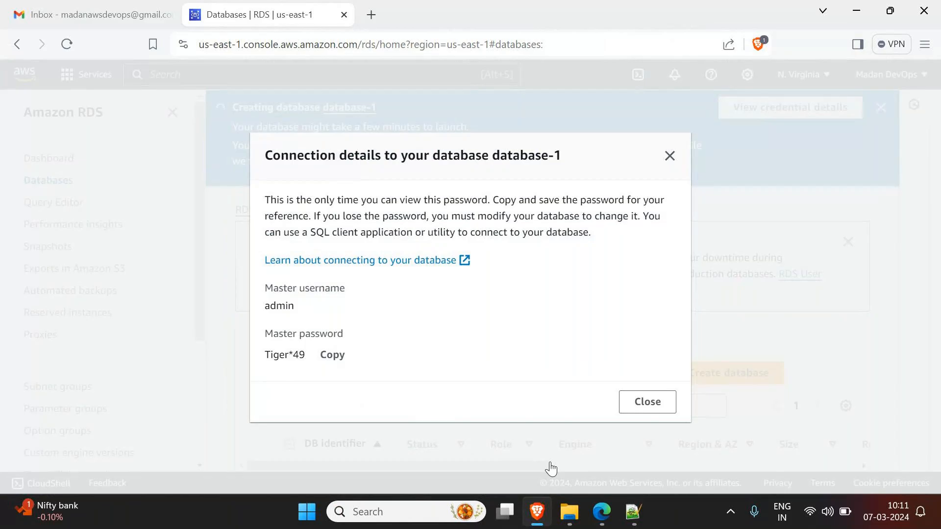
Switch to AWS_RDS.txt in Notepad++ and add the line "User Name: admin" below the endpoint URL sentence.
click(635, 515)
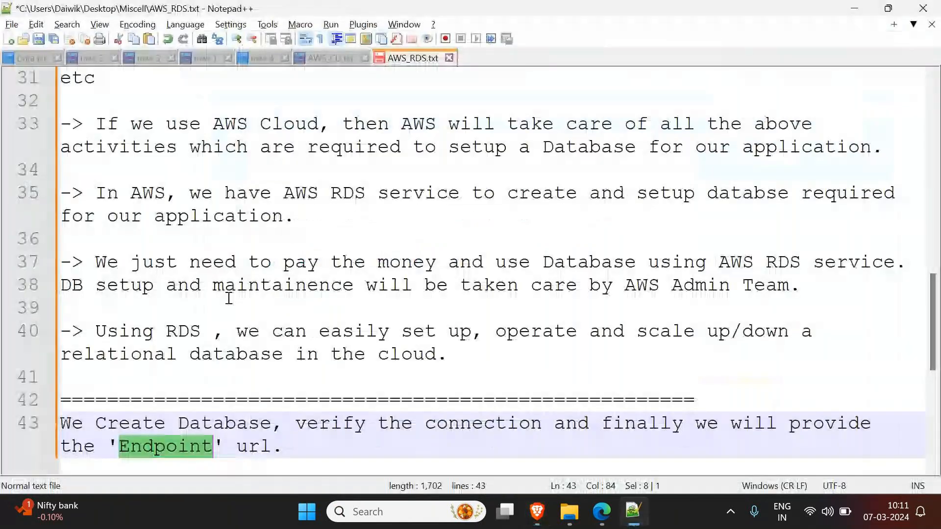
click(336, 450)
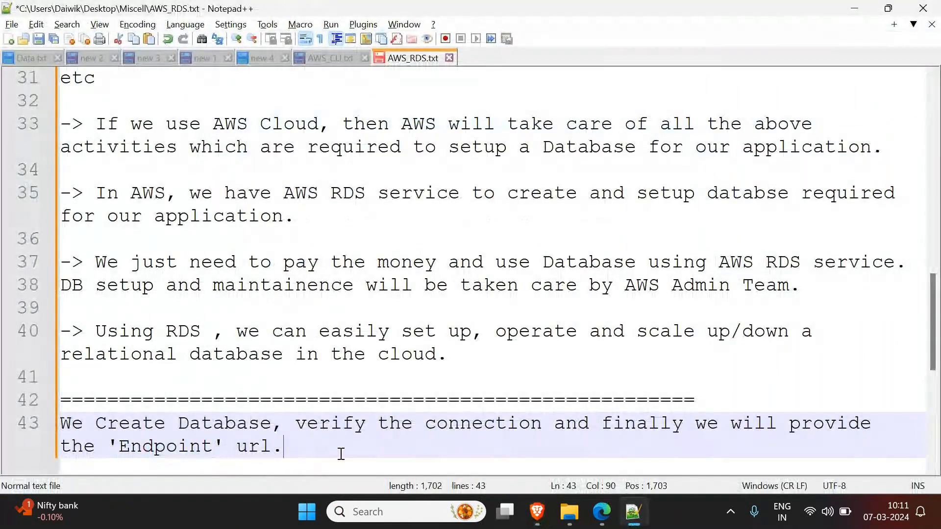
key(Return)
key(Return)
text(Use)
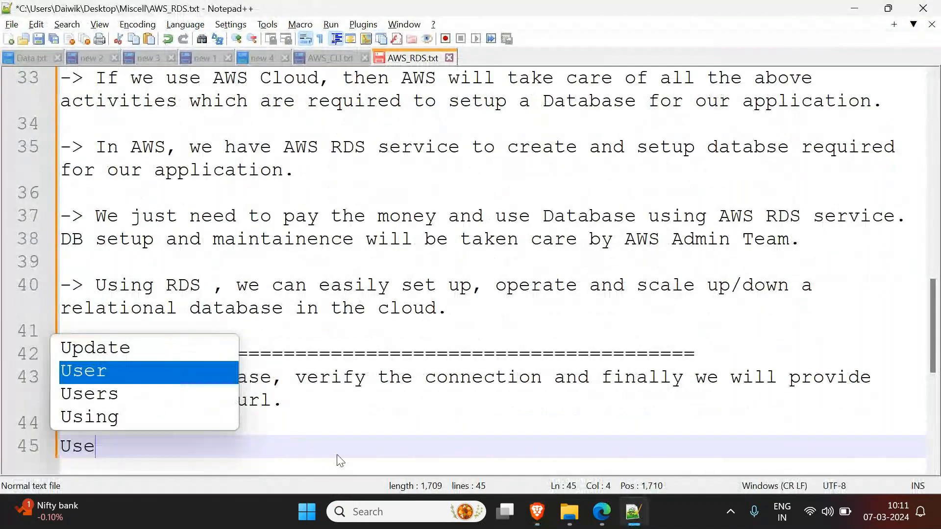
text(r Nam)
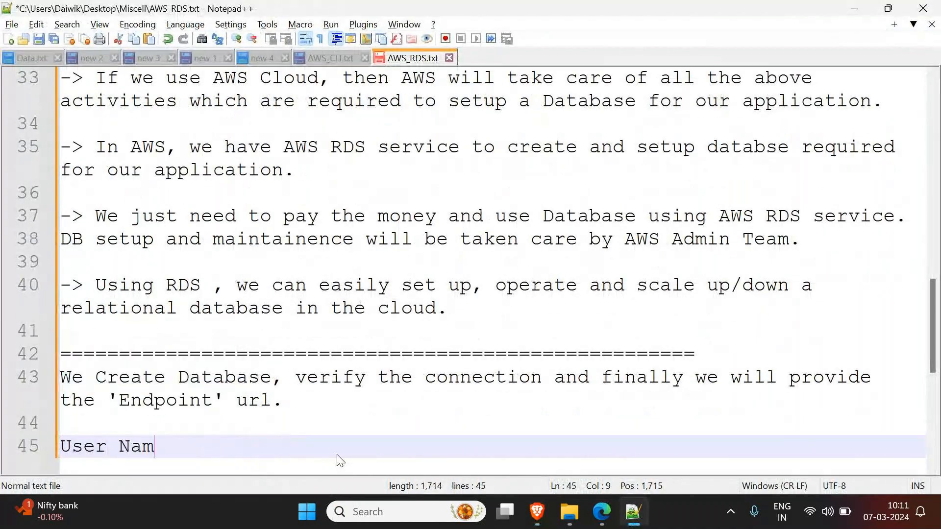
text(e: )
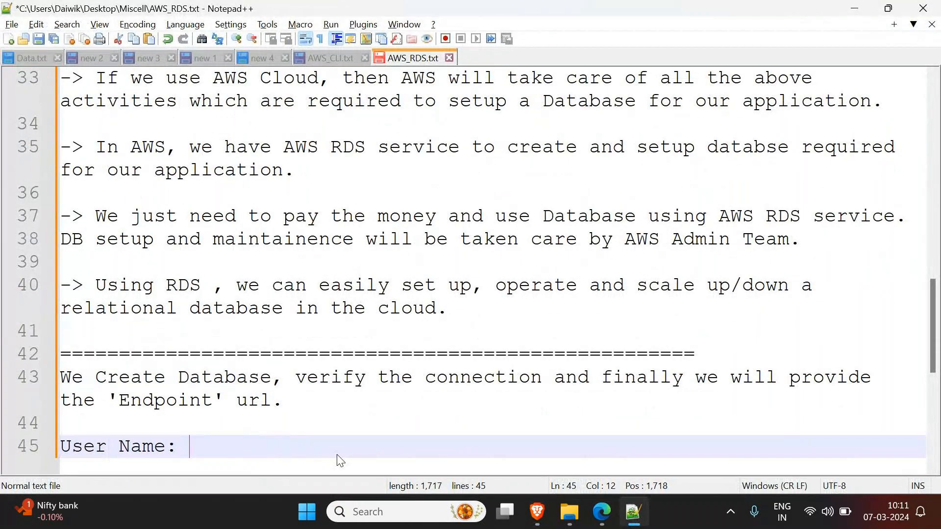
text(admin)
key(Return)
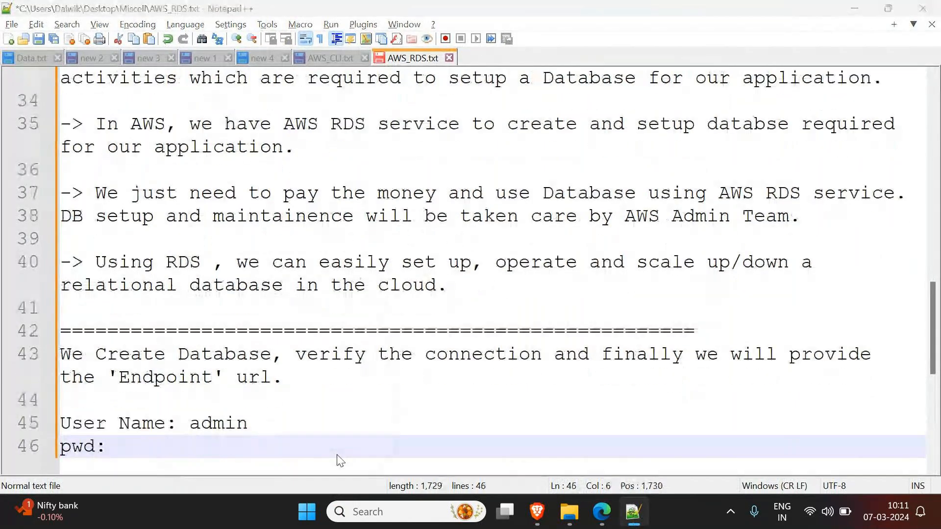
Add a "pwd:" line with the database's master password below the user name, checking it against the connection details.
key(alt+Tab)
key(alt+Tab)
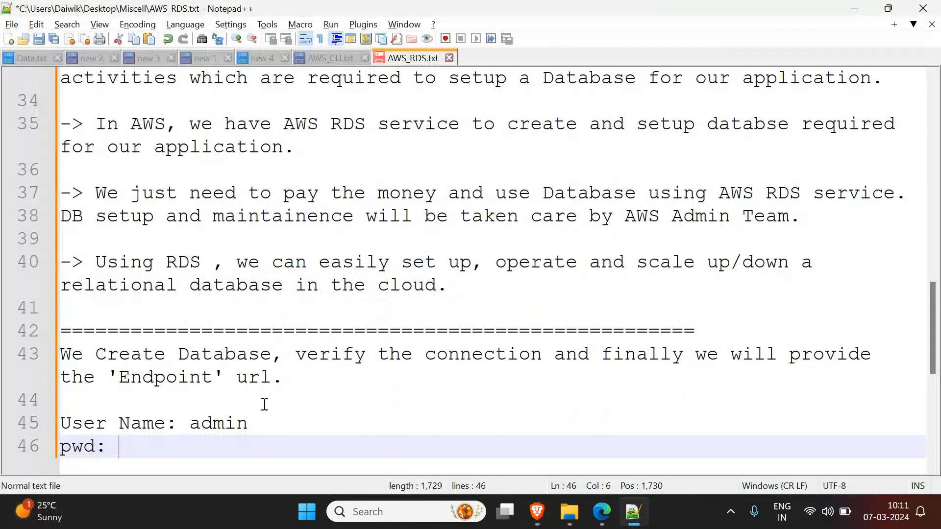
key(Return)
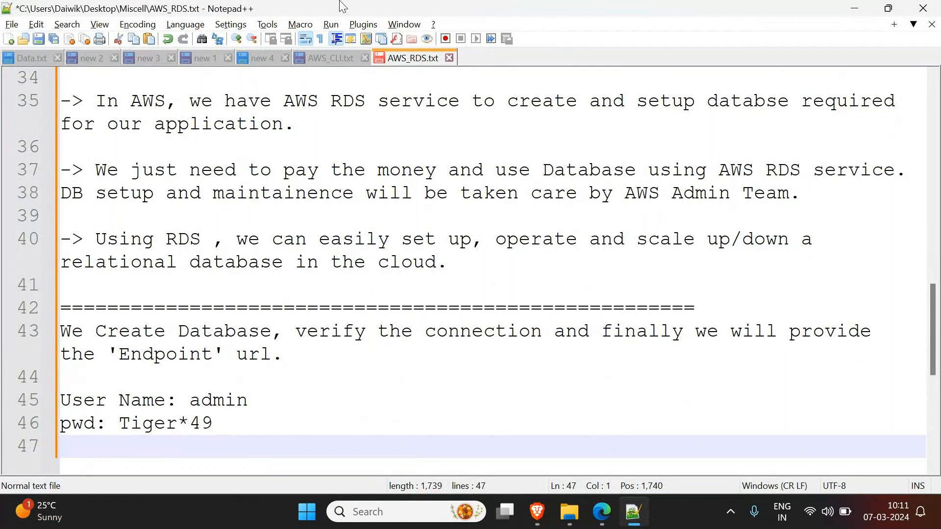
Close the connection details of database-1, then add an "Endpoint:" line below the password in AWS_RDS.txt in Notepad++.
key(alt+Tab)
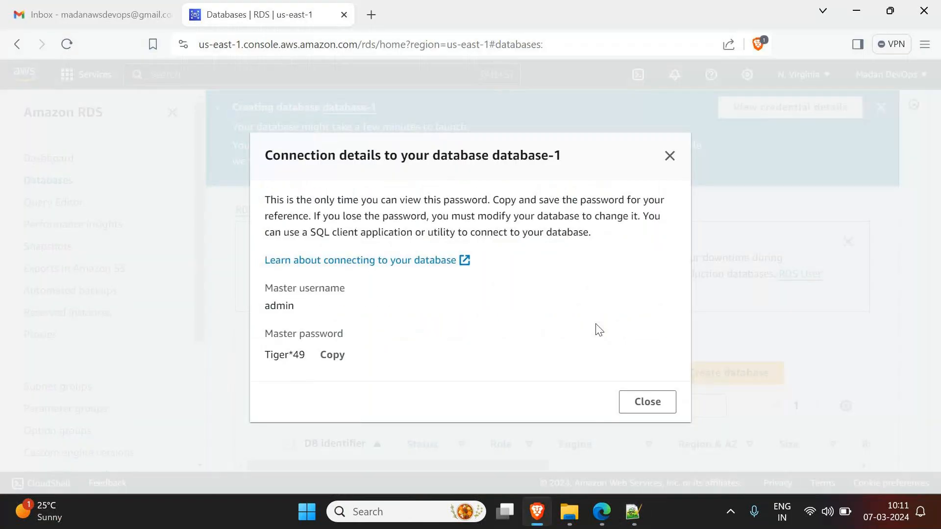
click(647, 402)
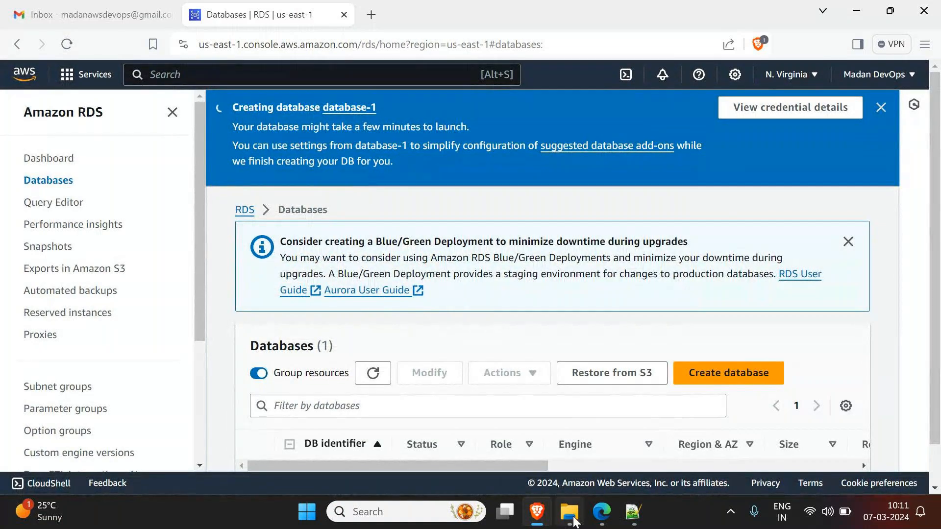
click(633, 512)
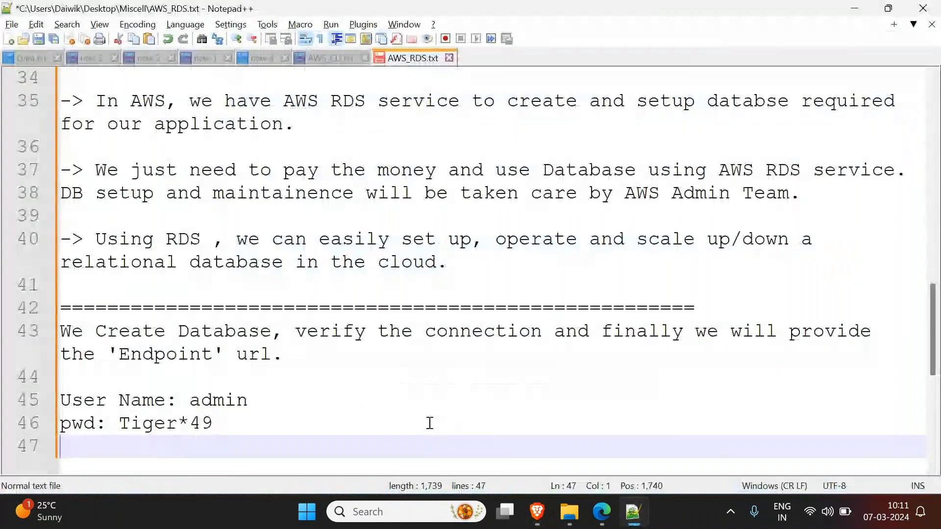
text(End)
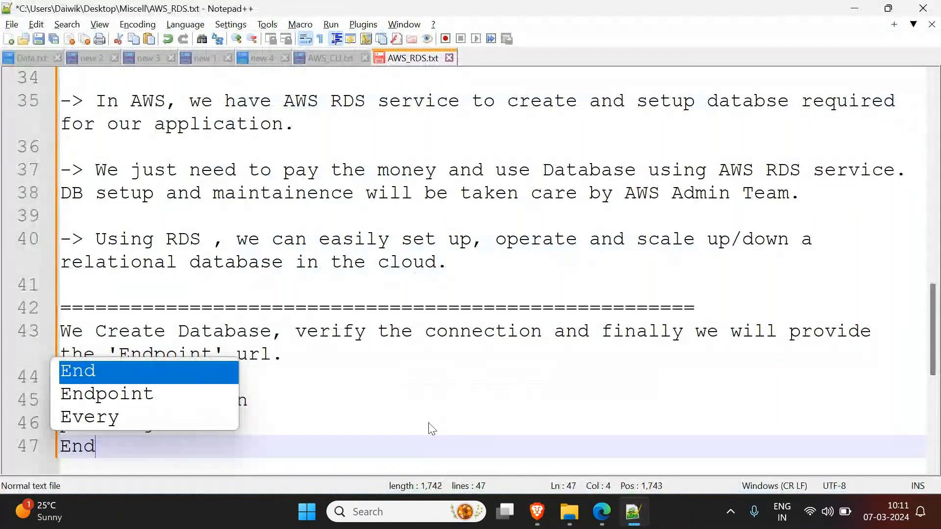
text(po)
text(int)
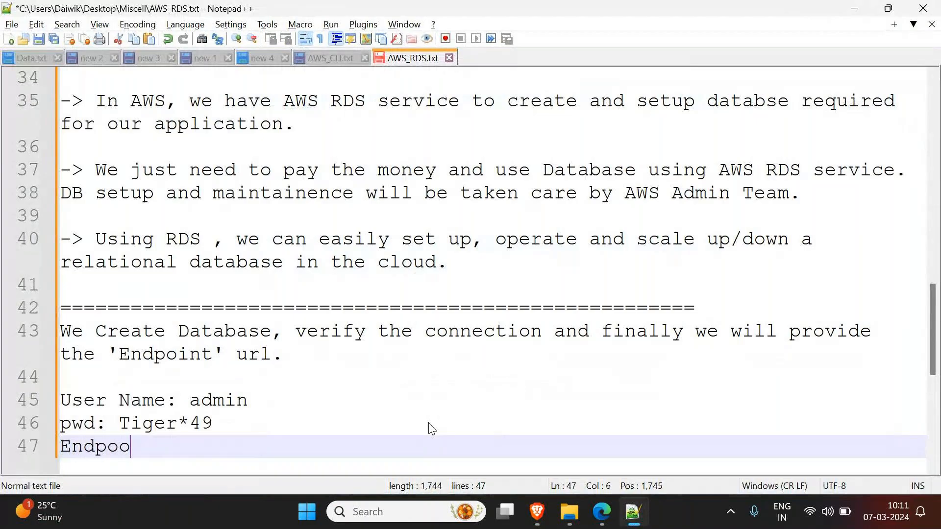
text(:)
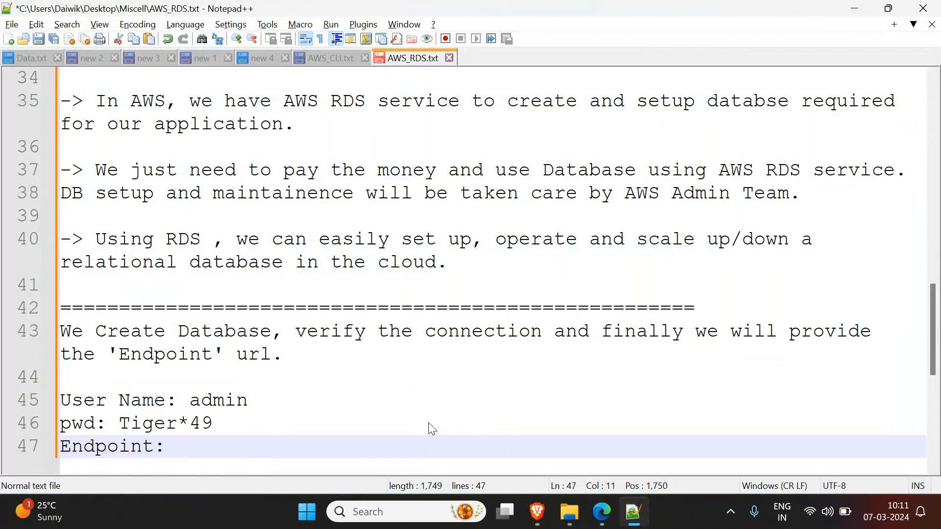
Add the line "Port: 3306" below the Endpoint line and return the cursor to the end of "Endpoint:".
key(Return)
text(Port: )
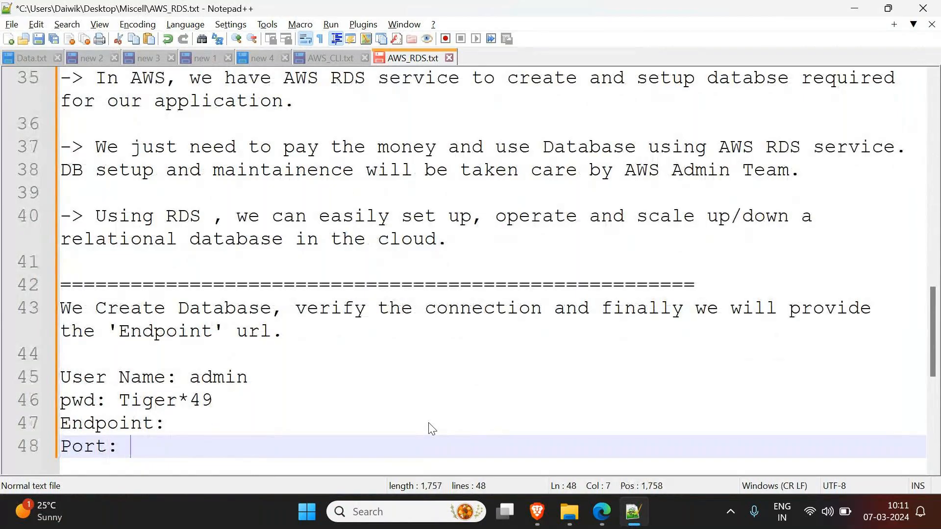
text(33)
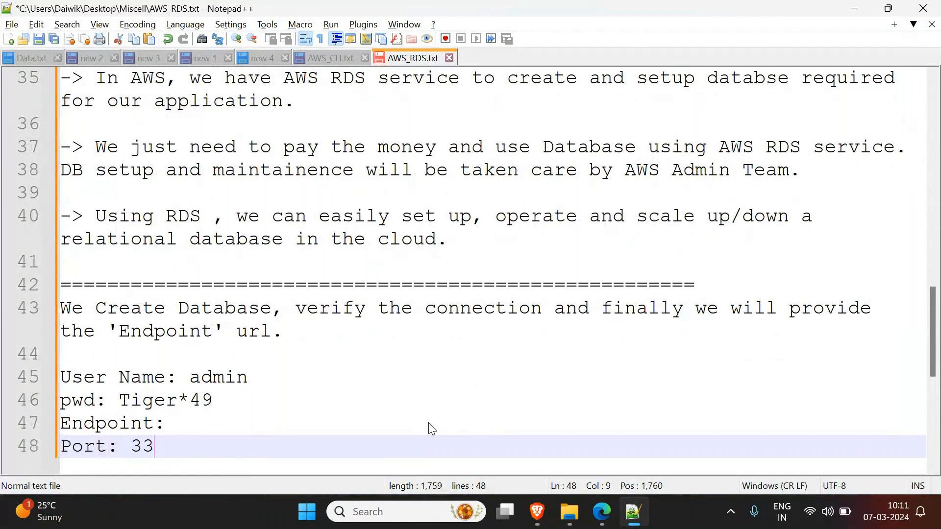
text(06))
key(BackSpace)
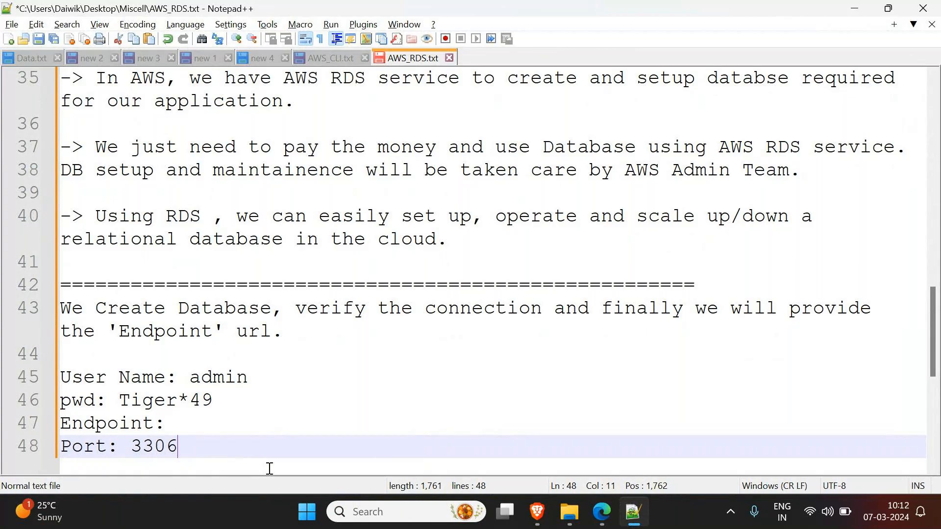
click(170, 425)
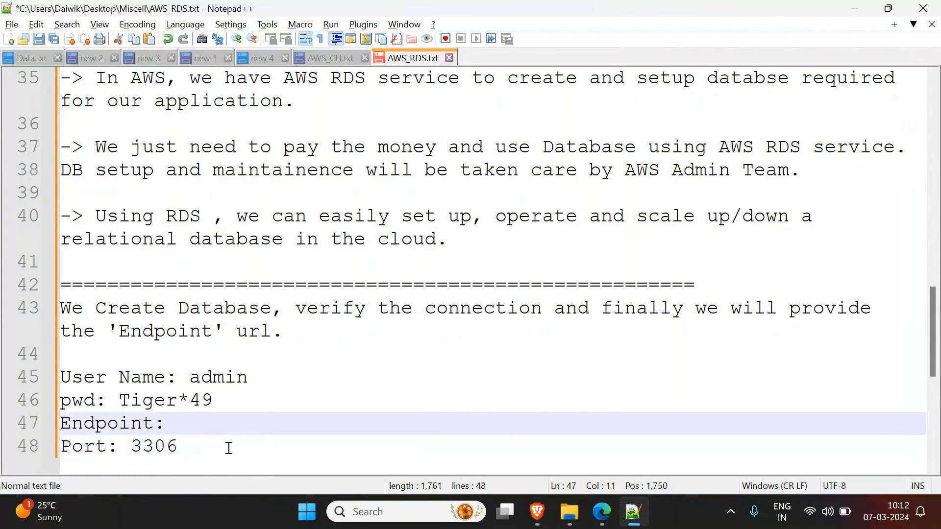
Switch back to the RDS databases list in the browser and refresh it repeatedly to check the status of database-1.
click(858, 8)
scroll(475, 344, down, 1)
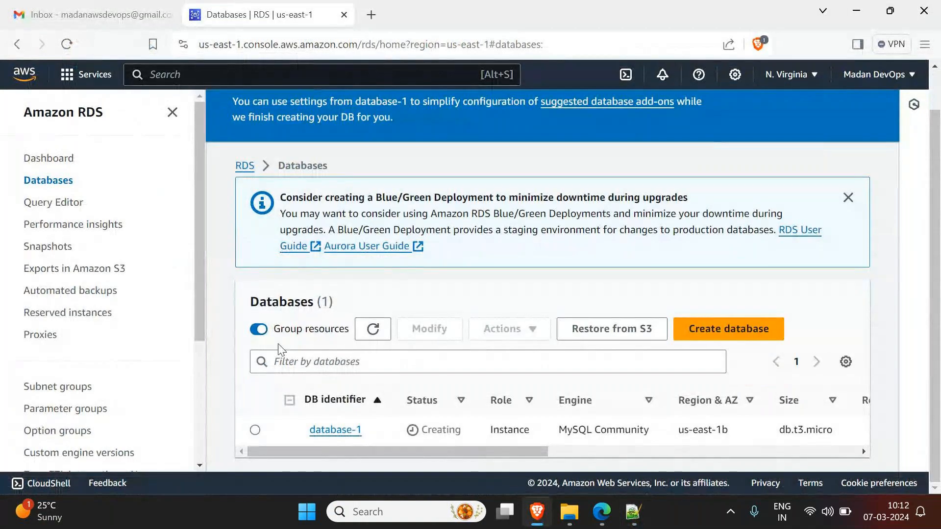
click(372, 330)
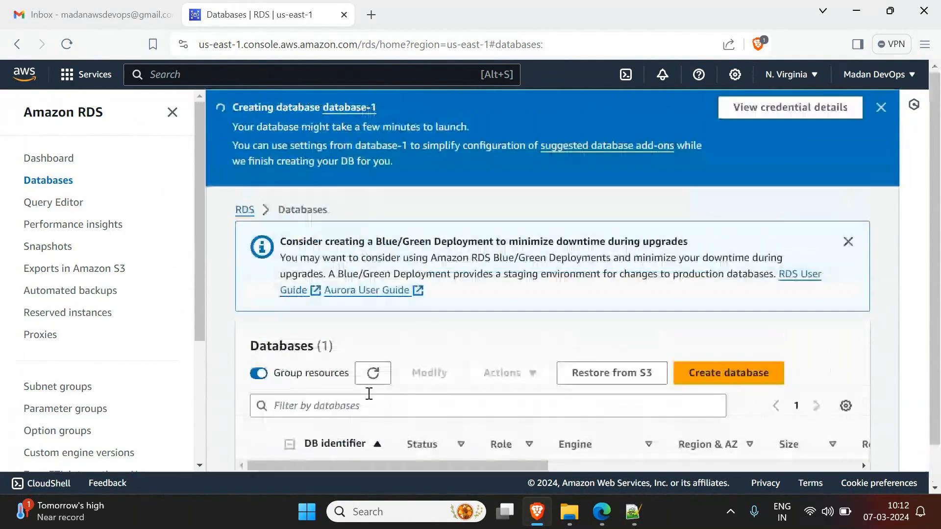
click(373, 380)
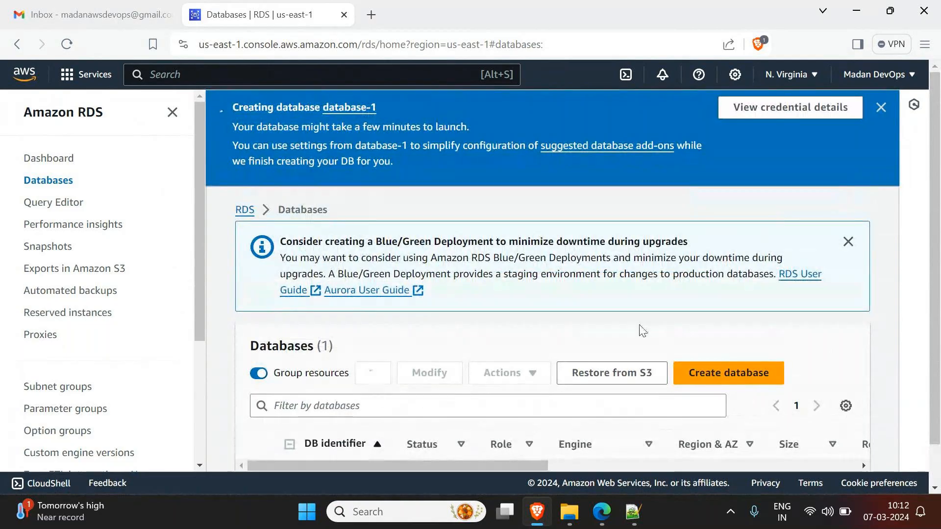
scroll(566, 321, down, 1)
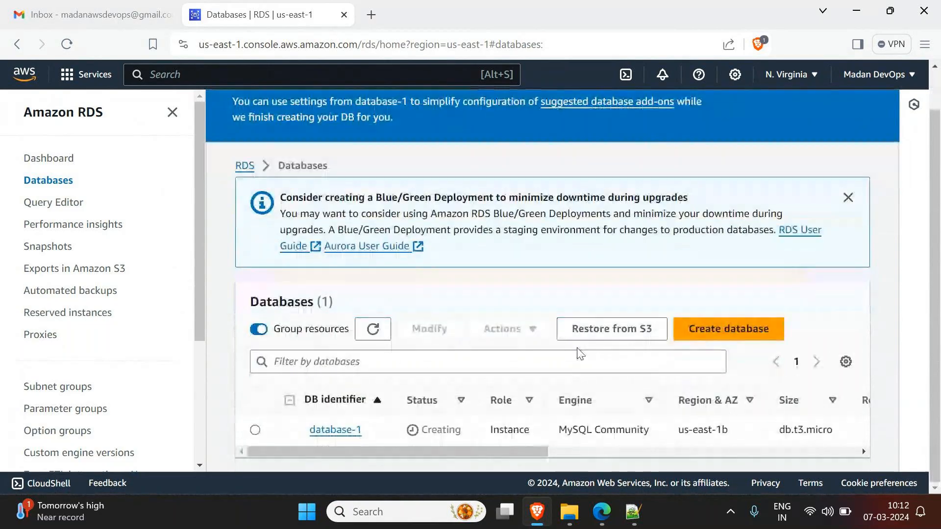
scroll(536, 352, up, 1)
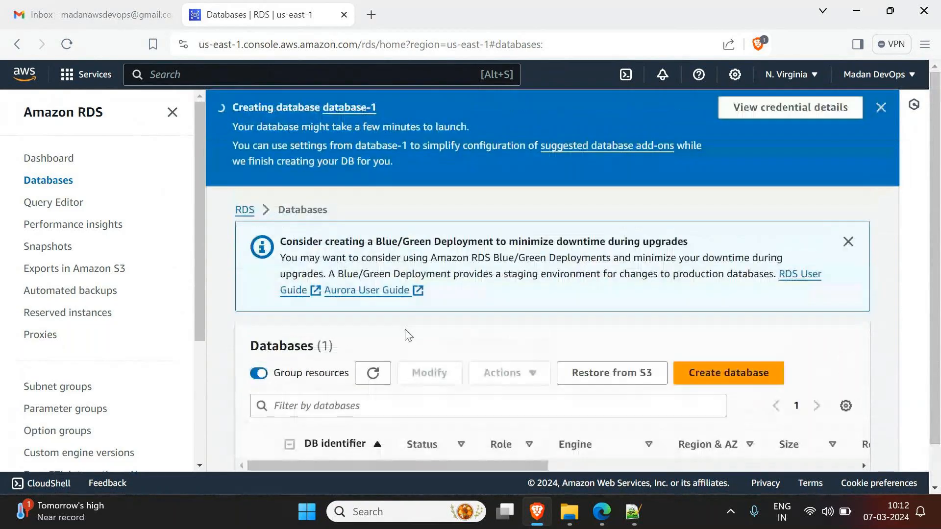
click(374, 382)
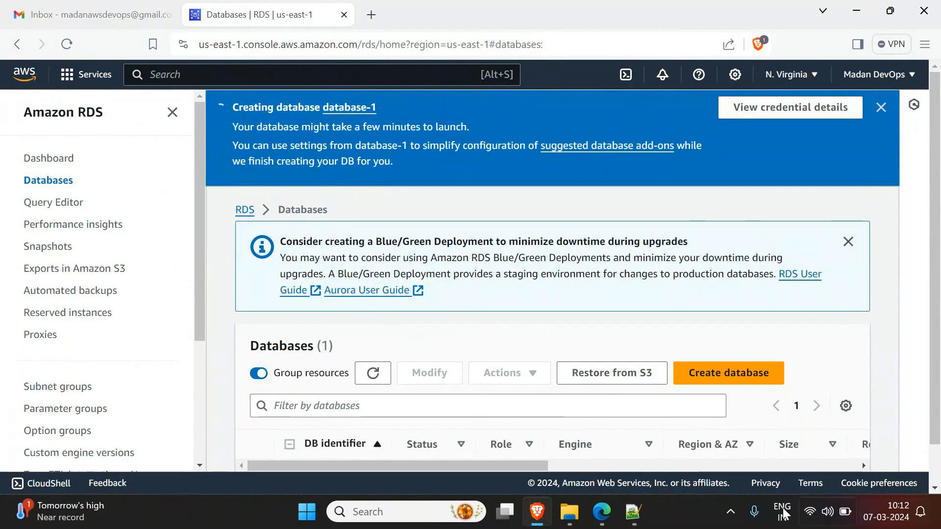
Open the RDS Snapshots page in a new browser tab, view it, and return to the Databases tab.
right_click(49, 252)
click(86, 257)
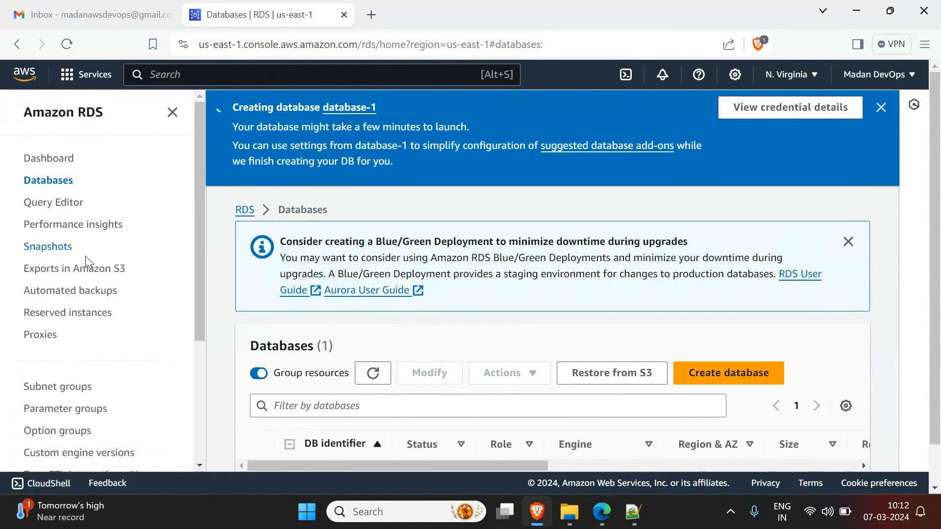
click(451, 11)
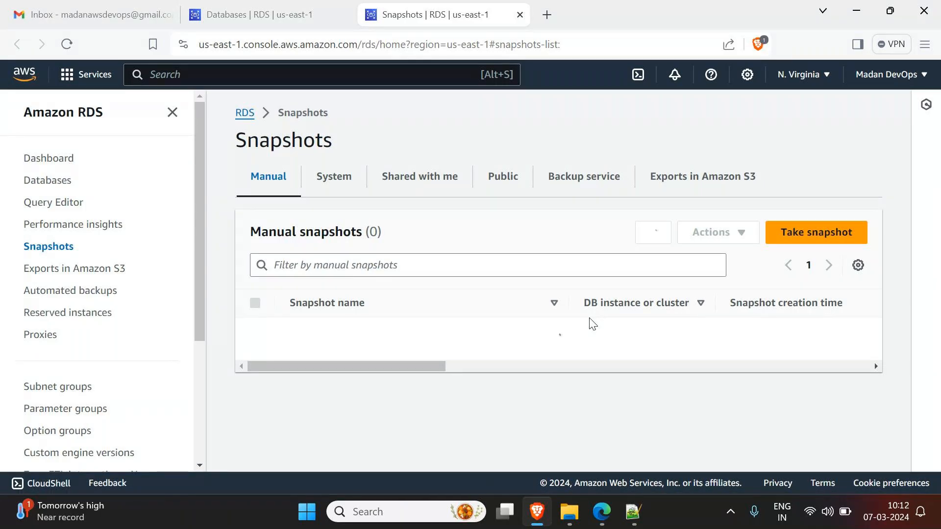
click(253, 15)
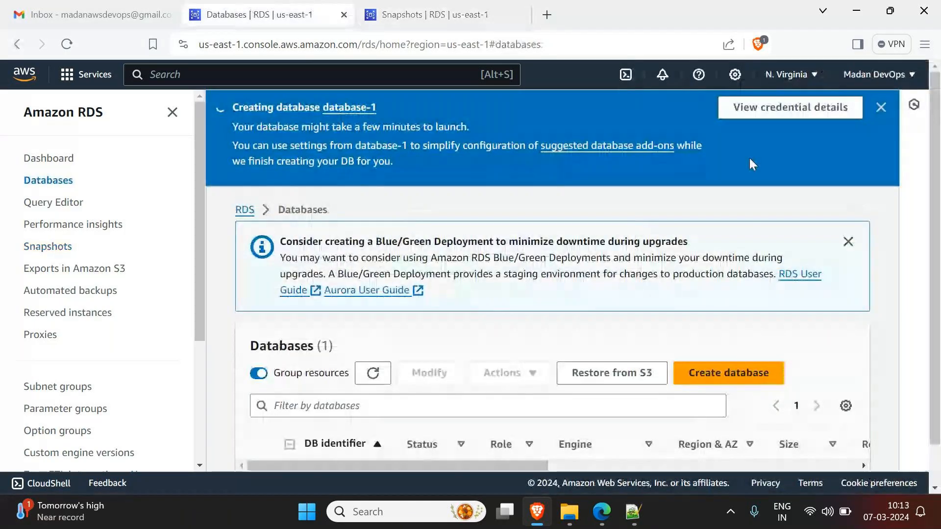
Keep refreshing the databases list and check the creation status of database-1.
click(372, 376)
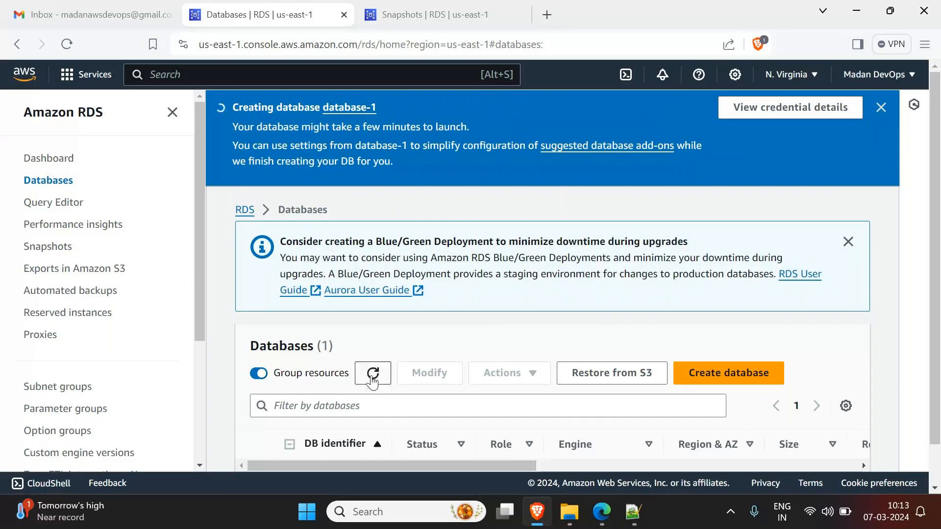
click(372, 377)
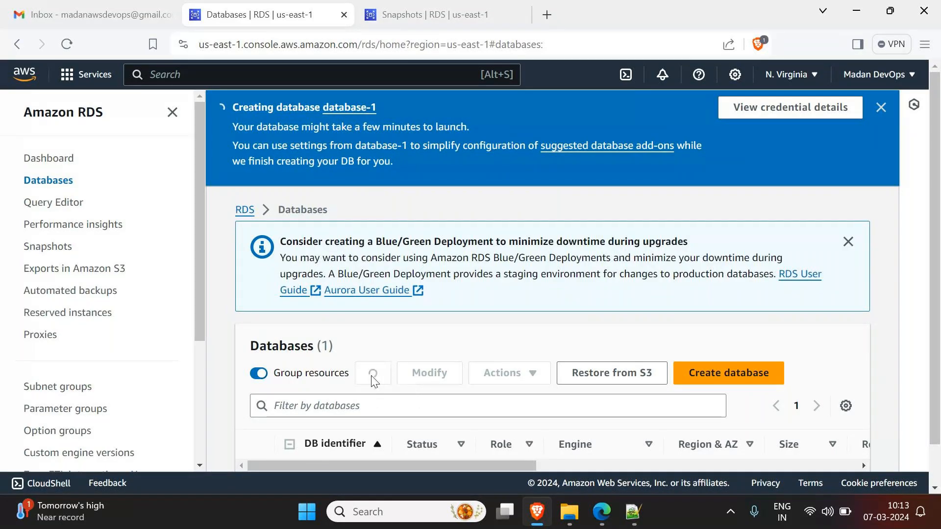
click(372, 380)
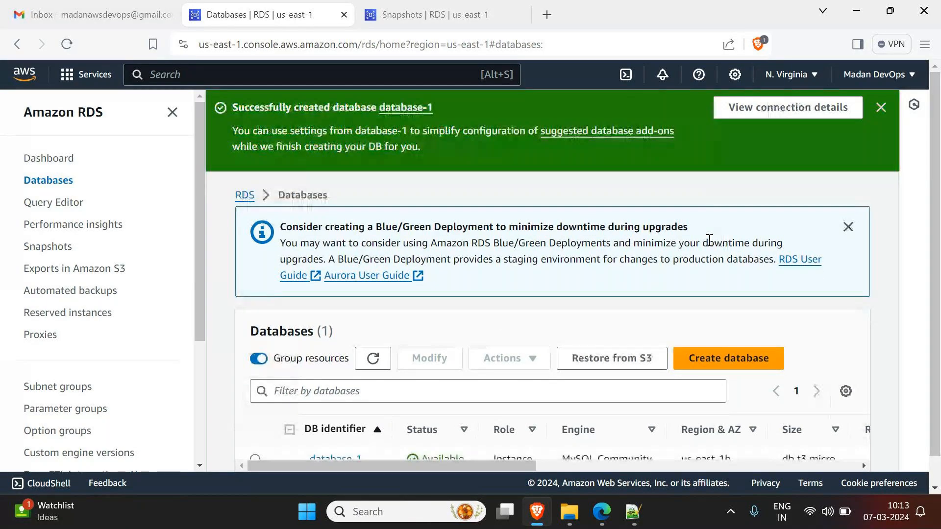
scroll(622, 300, down, 1)
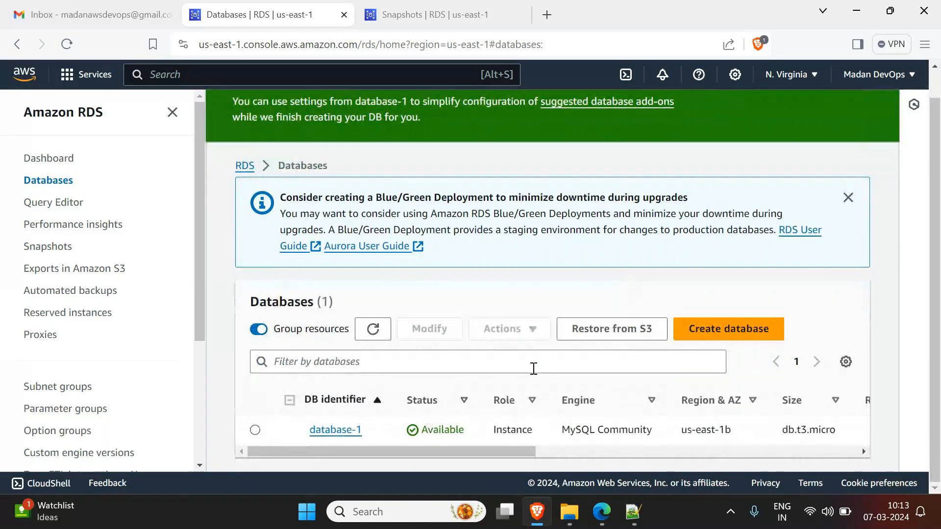
scroll(534, 368, up, 1)
scroll(771, 218, up, 1)
Copy the endpoint from the connection details of database-1 and paste it after "Endpoint:" in AWS_RDS.txt in Notepad++.
click(784, 109)
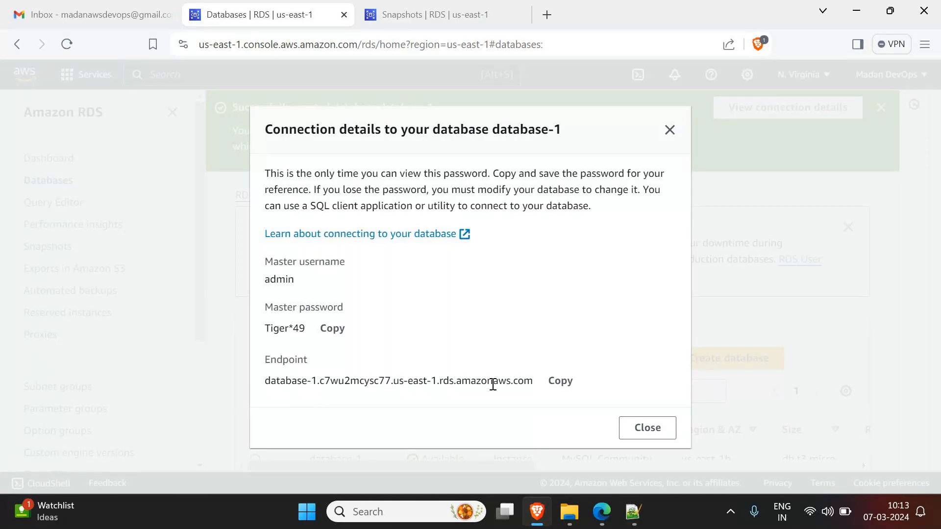
click(557, 383)
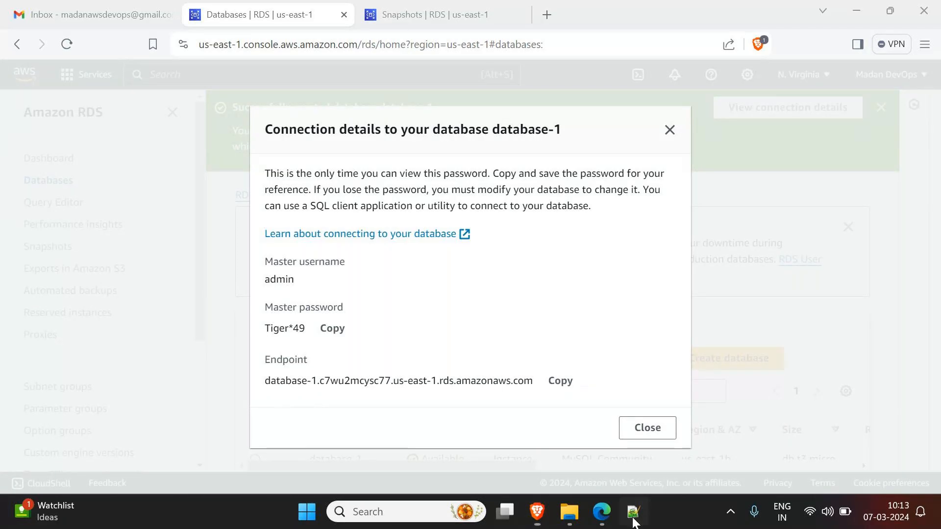
click(637, 510)
key(ctrl+v)
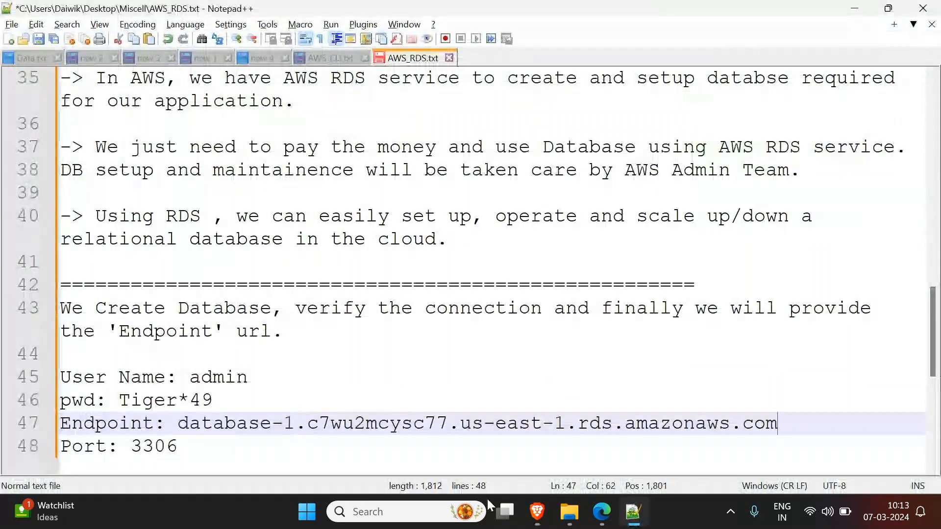
Review the notes, highlighting the endpoint URL and the Insert, Update, Retrieve and Delete list of database activities.
drag(178, 422, 778, 422)
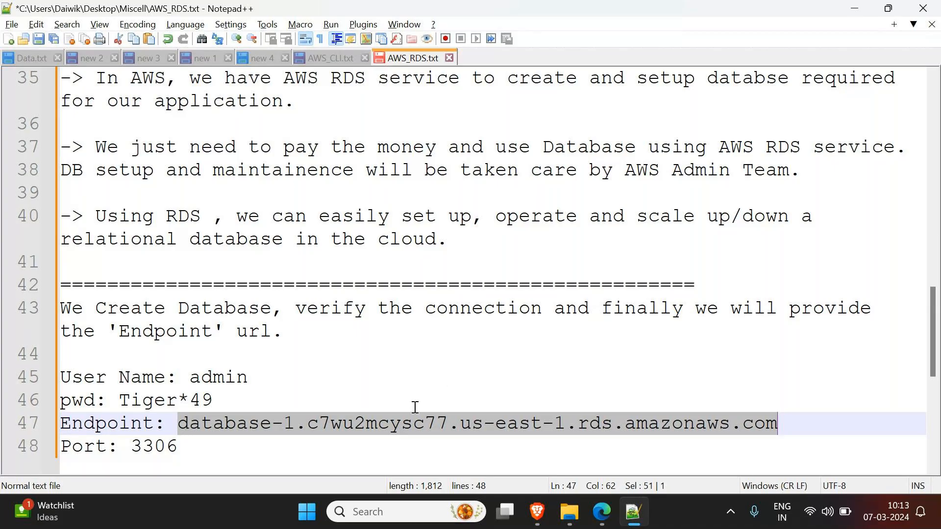
scroll(416, 407, up, 4)
scroll(405, 422, up, 6)
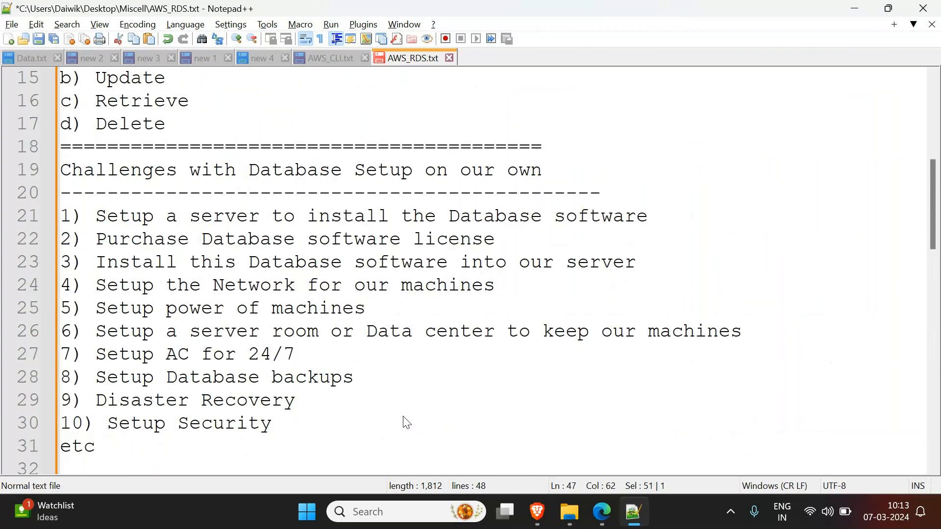
drag(168, 401, 99, 339)
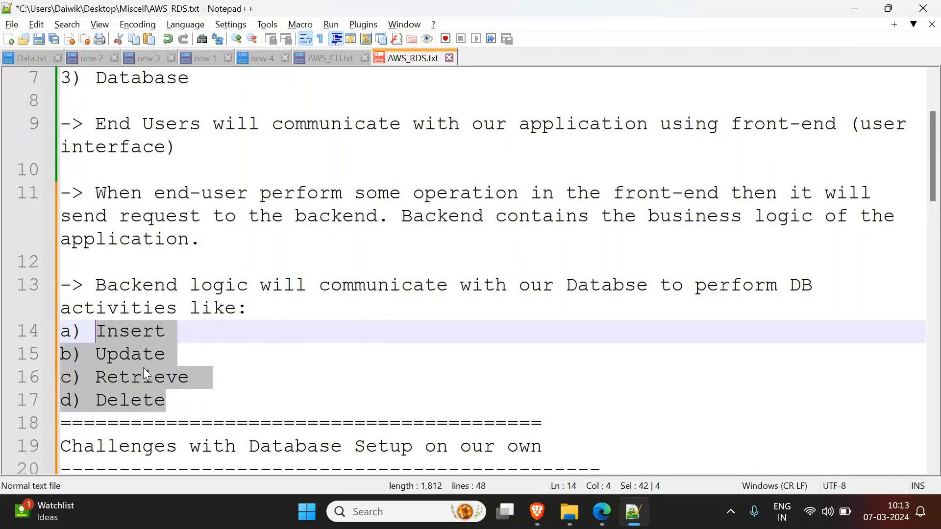
click(189, 418)
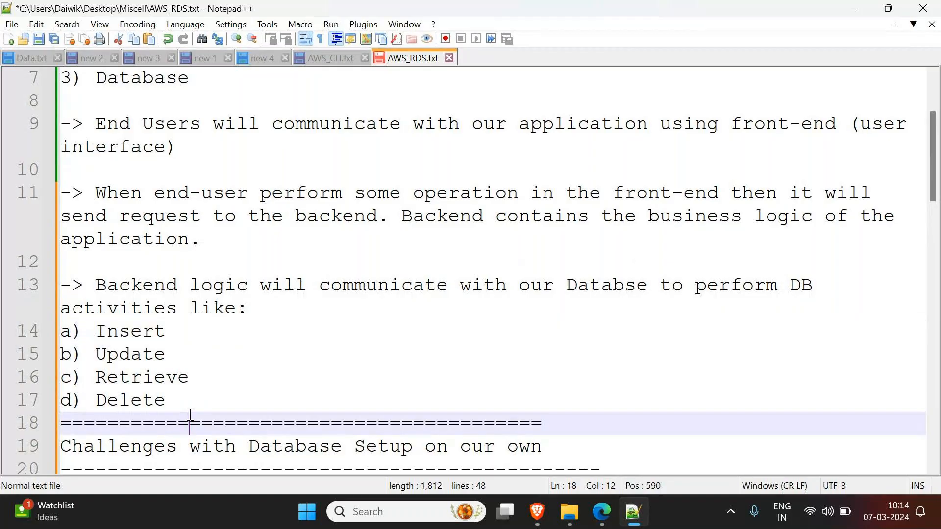
click(161, 401)
scroll(161, 401, down, 11)
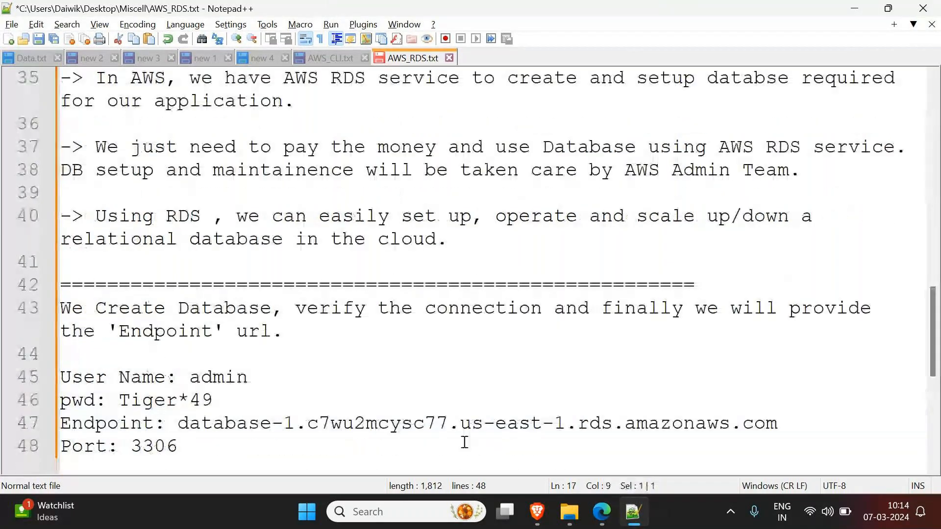
Add a separator line of equals signs below the Port line and highlight the phrase about verifying the connection.
click(285, 366)
key(Return)
text(============================================)
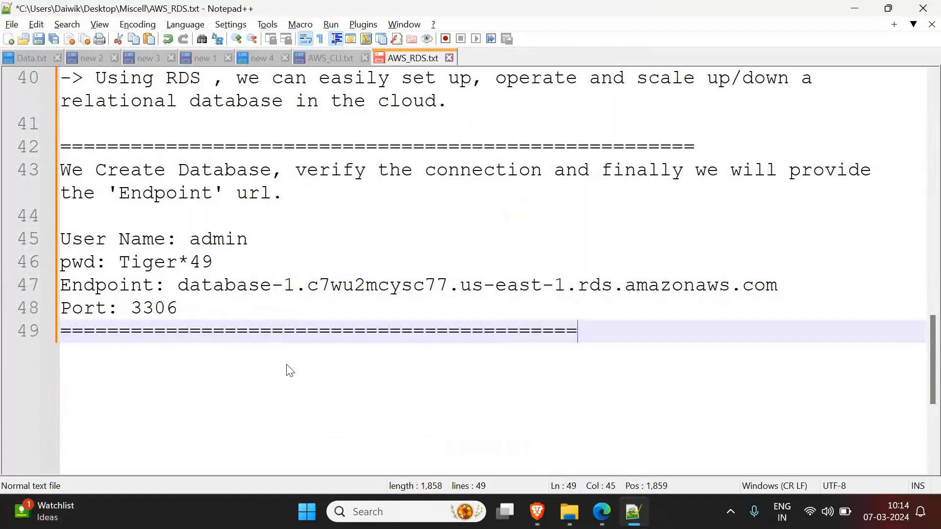
text(=======)
drag(296, 170, 563, 170)
Return to the RDS console in the browser, close the connection details and dismiss the database creation banner.
click(854, 8)
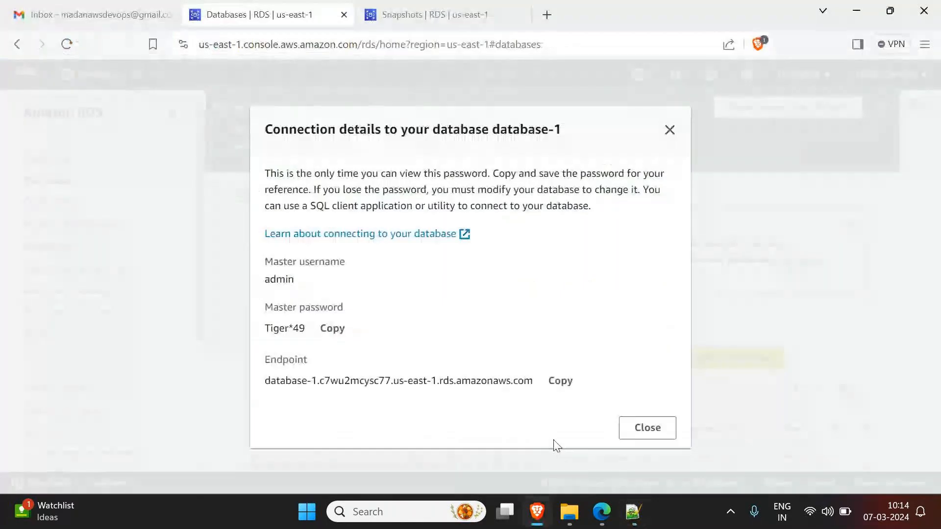
click(663, 428)
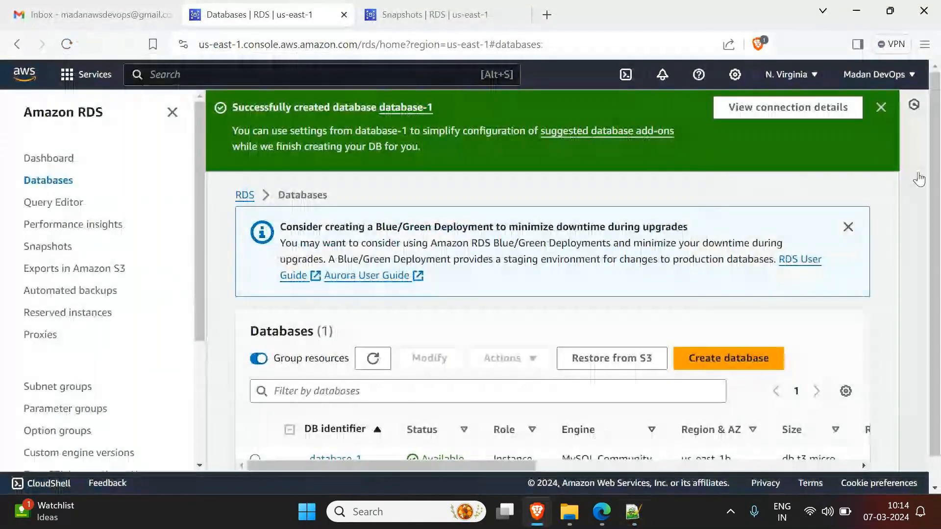
click(881, 106)
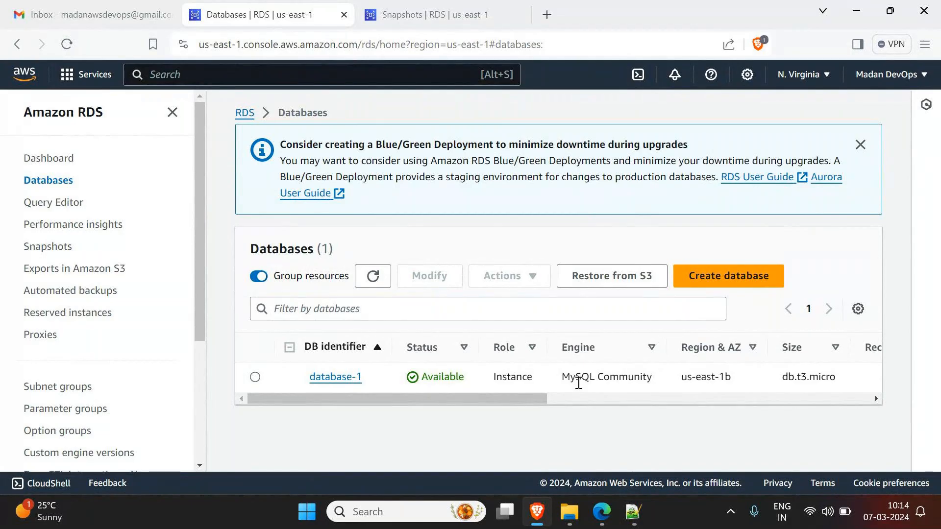
Refresh the manual snapshots list in the RDS console and open a new browser tab.
click(432, 15)
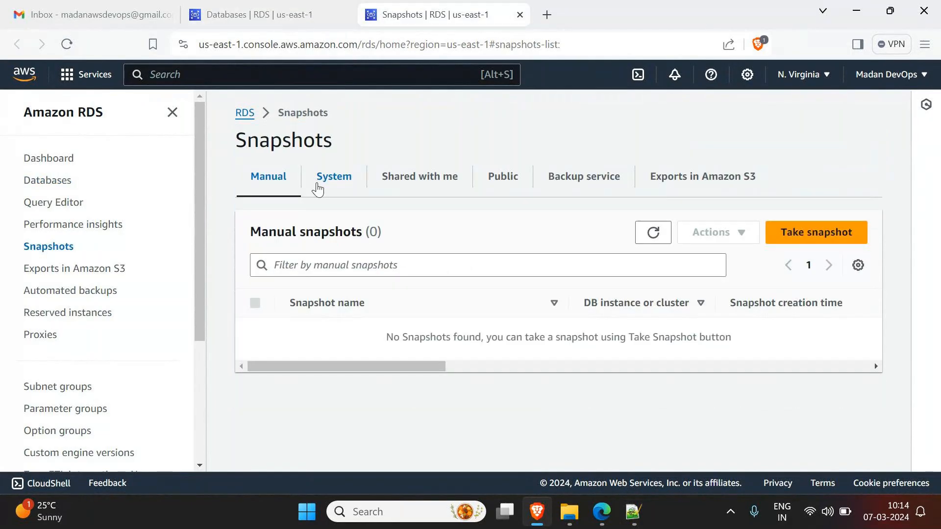
click(655, 233)
click(547, 15)
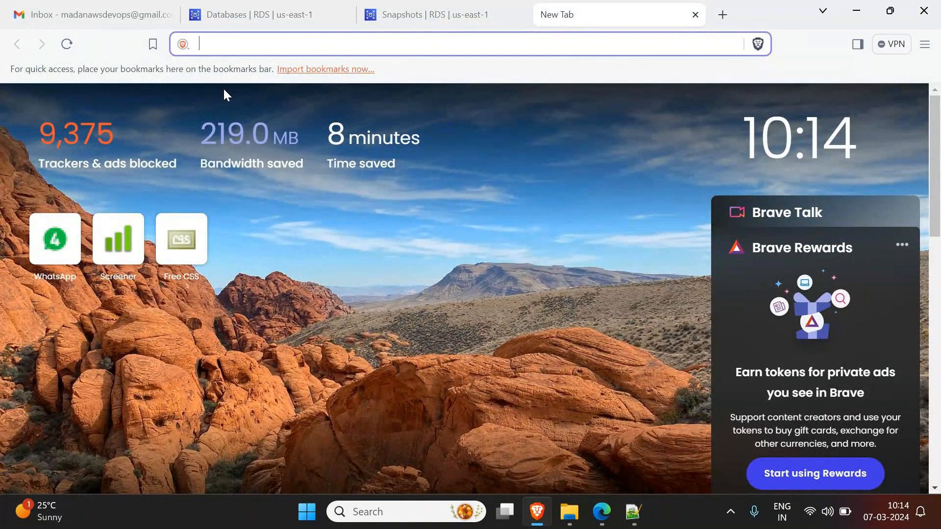
Switch to Notepad++ and add the line "To test the connection, install a tool:" below the last separator in AWS_RDS.txt.
click(634, 512)
key(Return)
text(T)
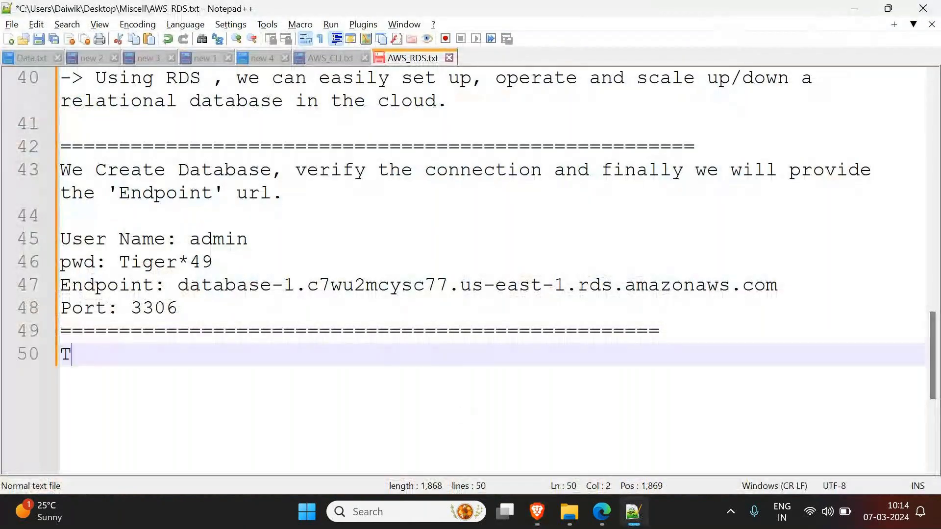
text(o test the co)
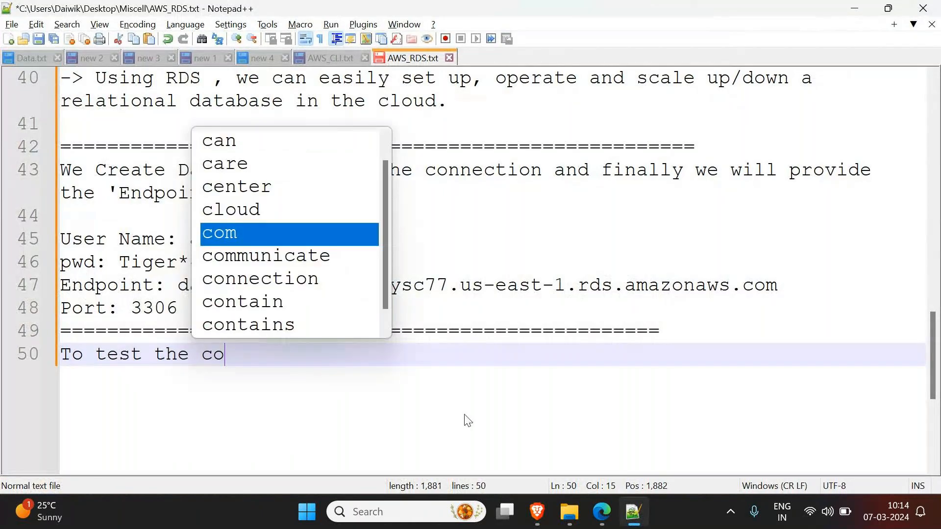
text(nnection, )
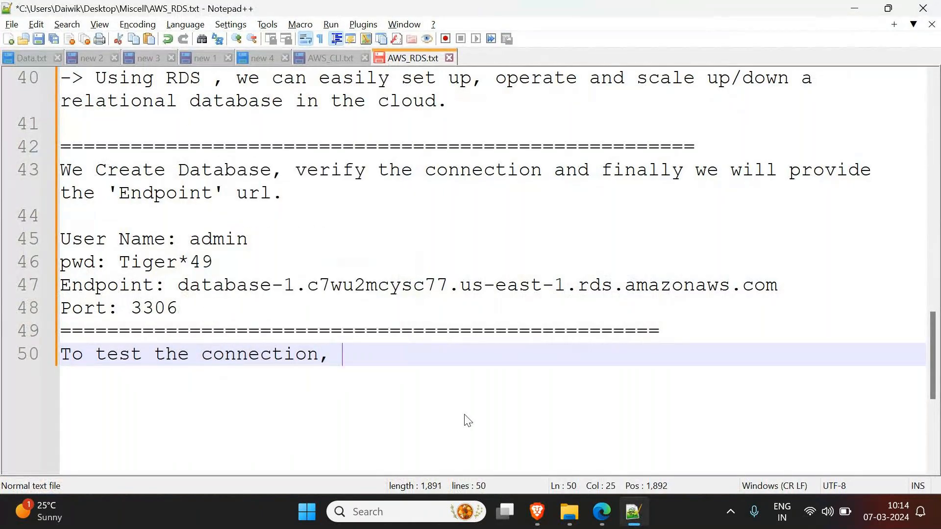
text(install a tool:)
key(Return)
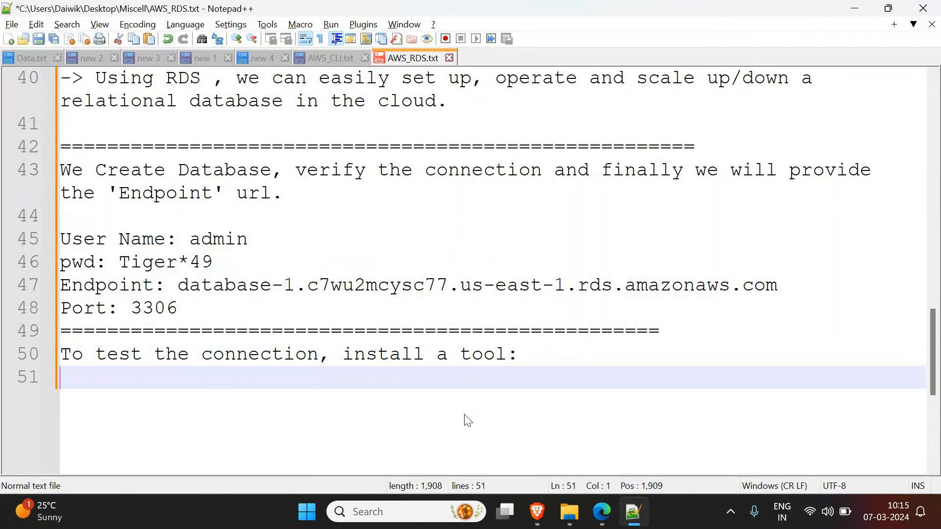
Add the line "MySql Workbench" under the install note, followed by two line breaks.
text(My Sql)
key(BackSpace)
key(BackSpace)
key(BackSpace)
key(BackSpace)
key(BackSpace)
text(Sql Wrok)
key(BackSpace)
key(BackSpace)
key(BackSpace)
text(or)
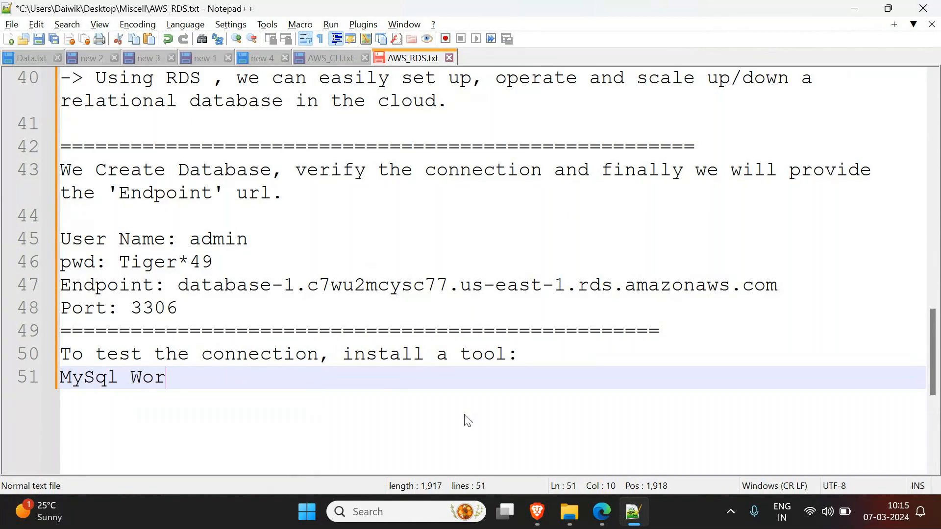
text(kbench)
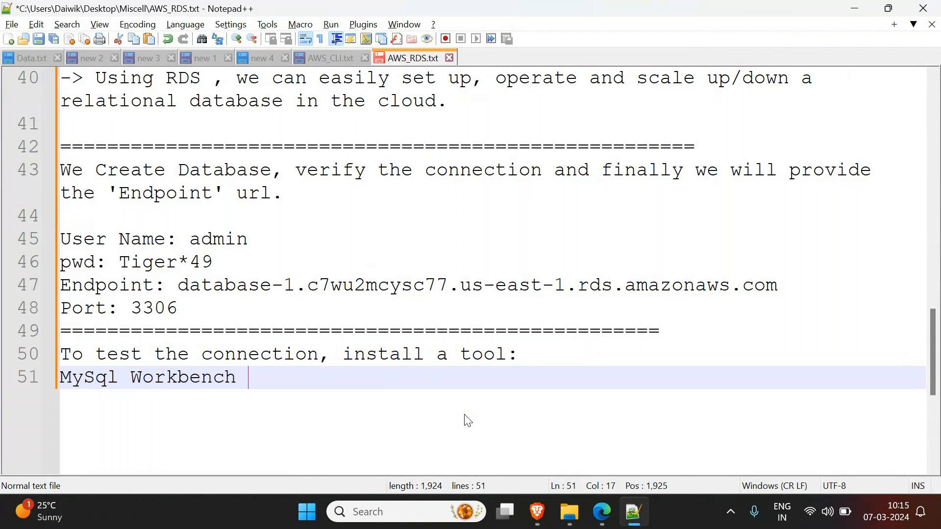
key(Return)
key(Return)
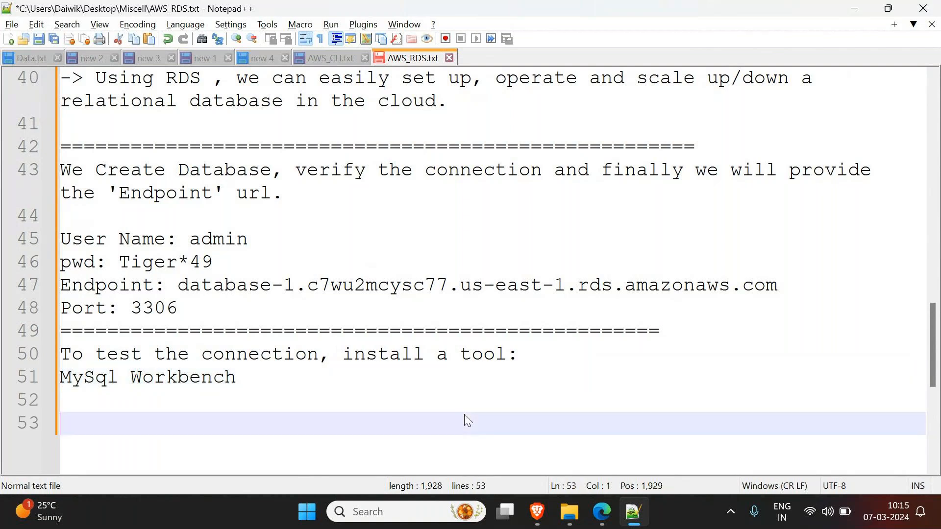
Switch back to the browser and search the web for "my sql workbench" in the new tab.
key(alt+Tab)
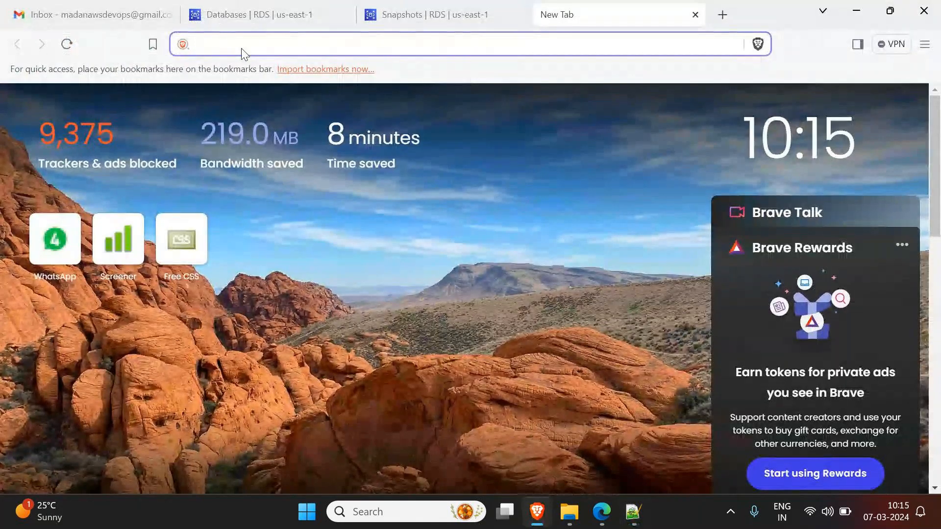
text(my sql w)
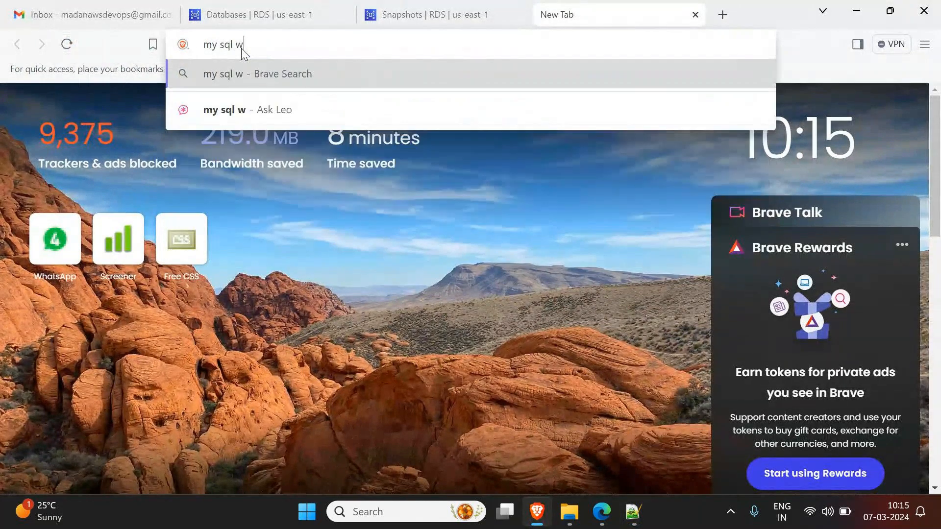
text(orkbench)
key(Return)
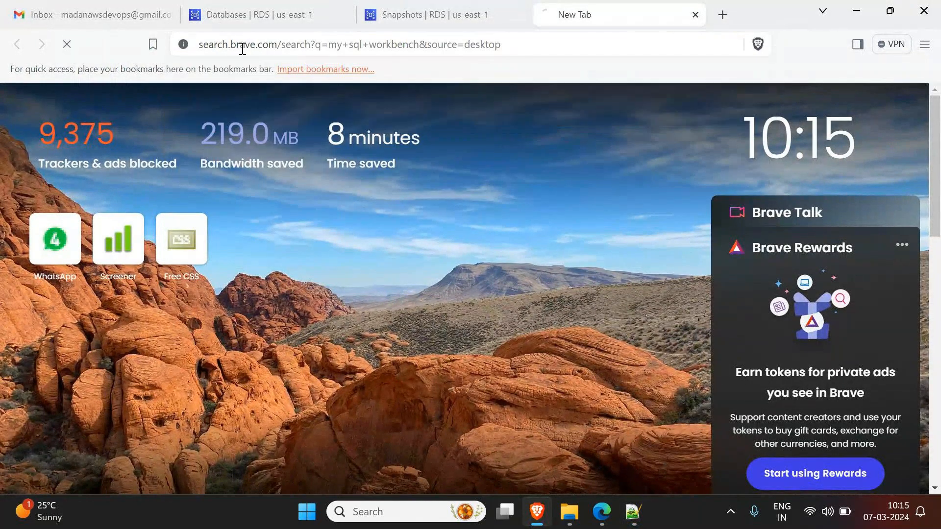
Open the MySQL Workbench product page from the results, look through the site's downloads page and return to the search results.
scroll(142, 274, down, 3)
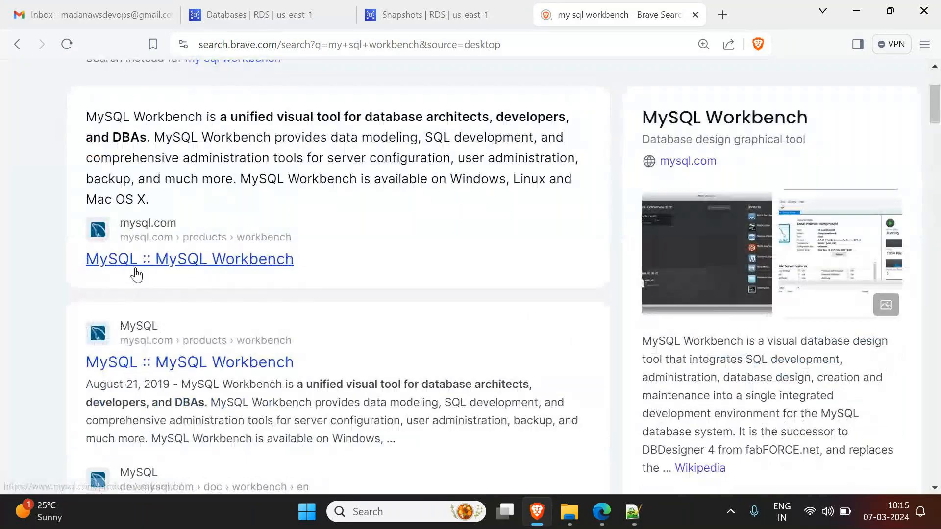
click(206, 271)
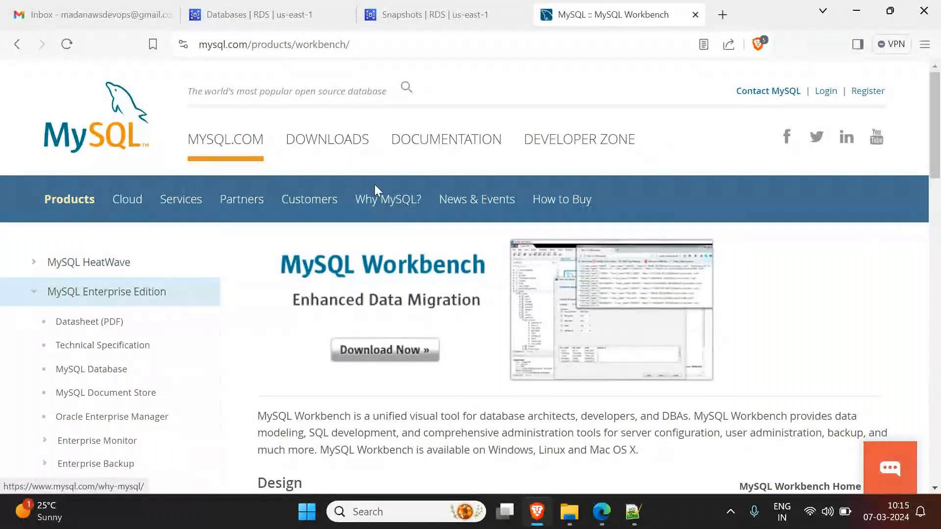
click(346, 142)
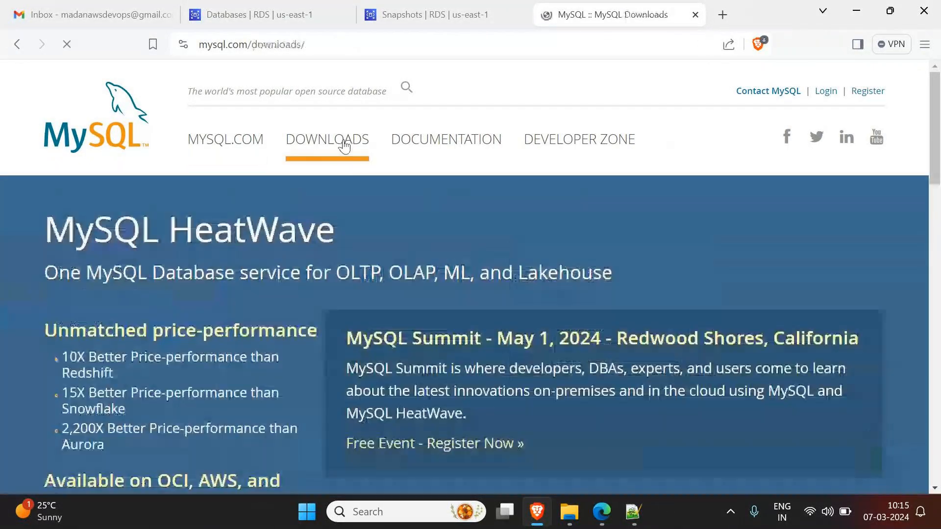
scroll(577, 402, down, 1)
scroll(576, 400, down, 3)
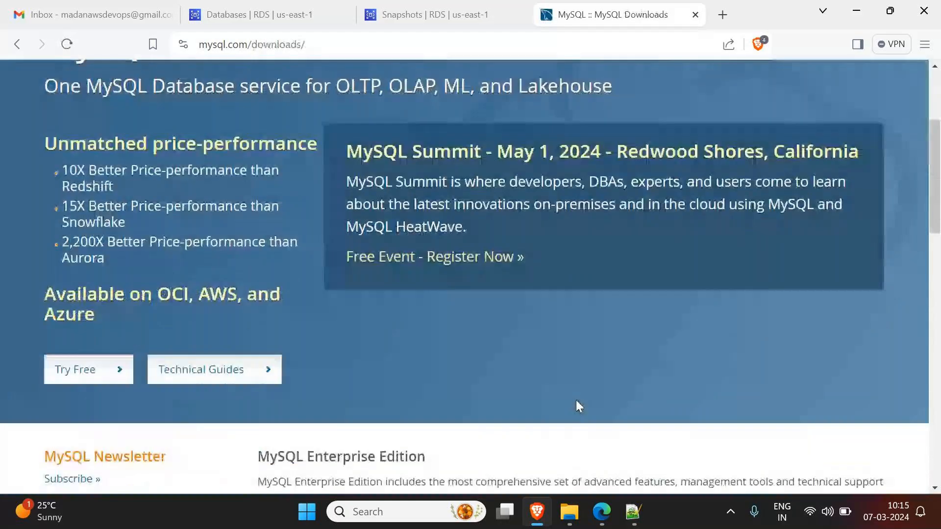
scroll(578, 406, down, 2)
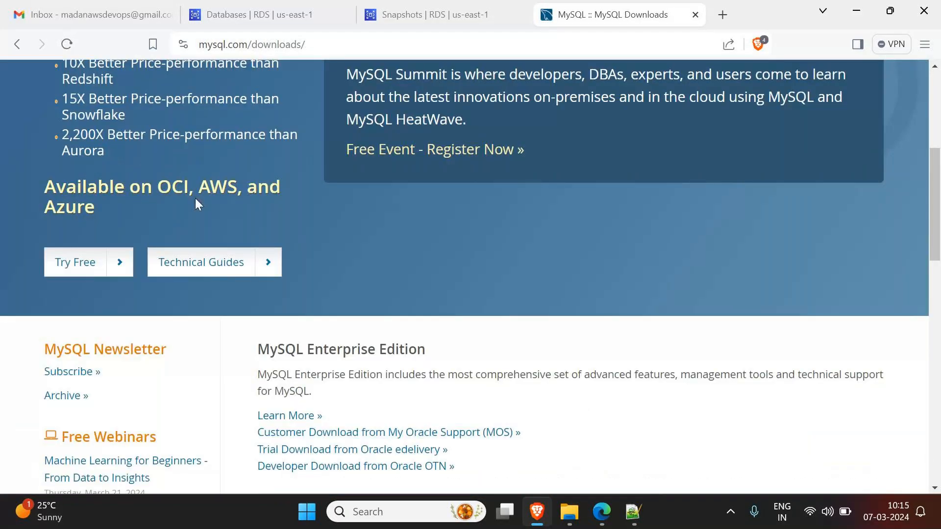
scroll(323, 300, down, 1)
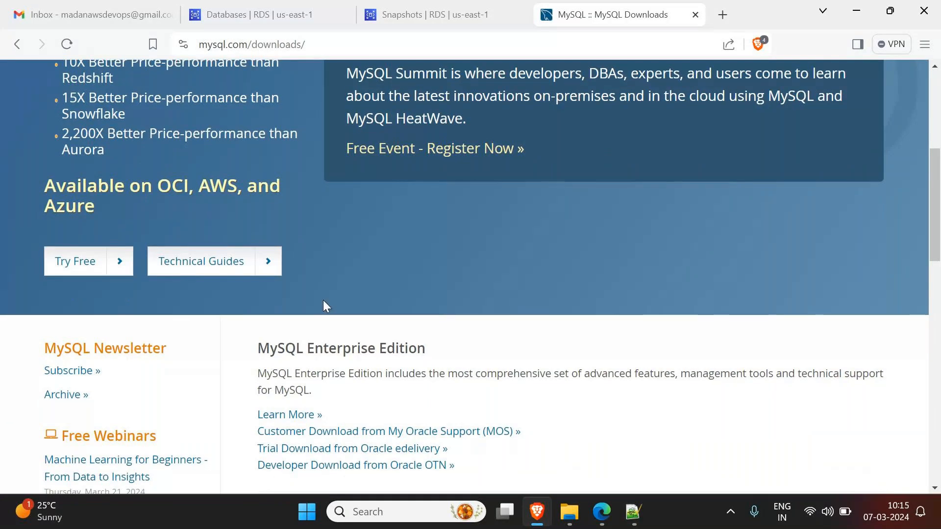
scroll(323, 300, down, 2)
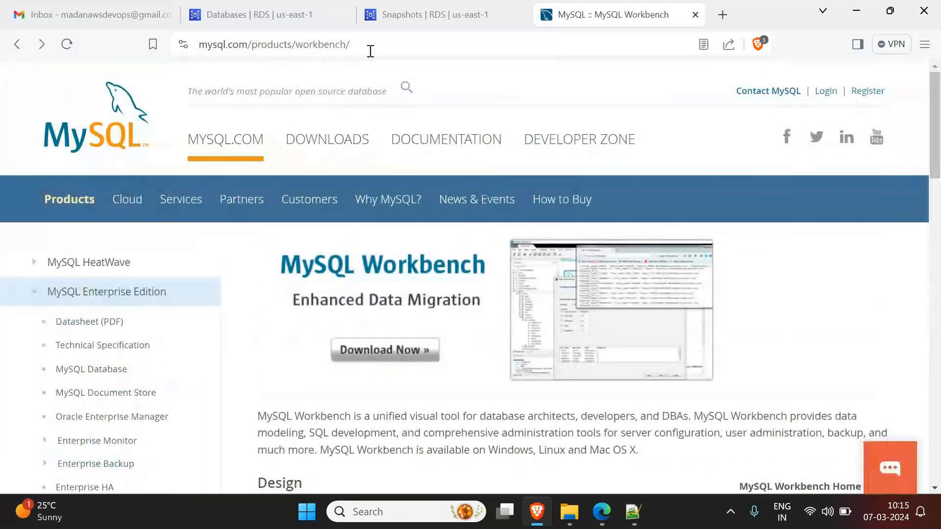
click(18, 44)
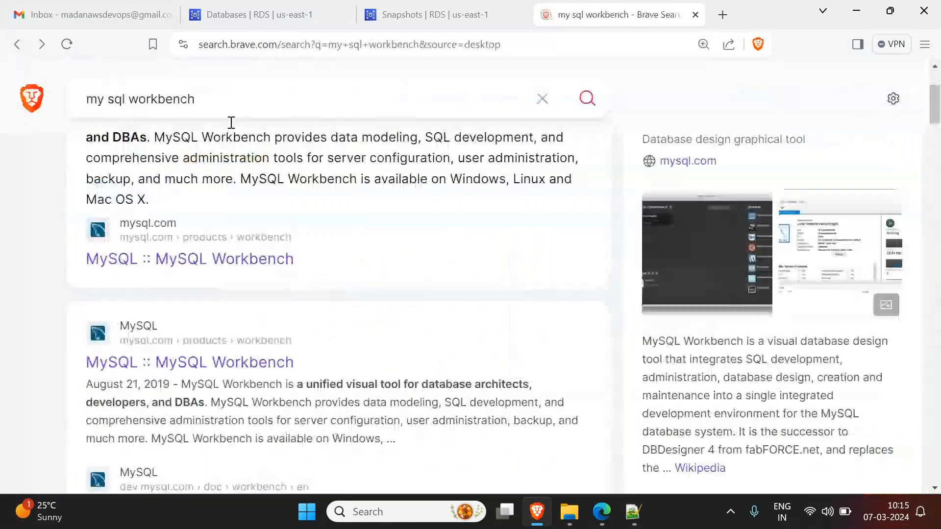
Refine the web search to "my sql workbench for windows".
scroll(183, 168, up, 5)
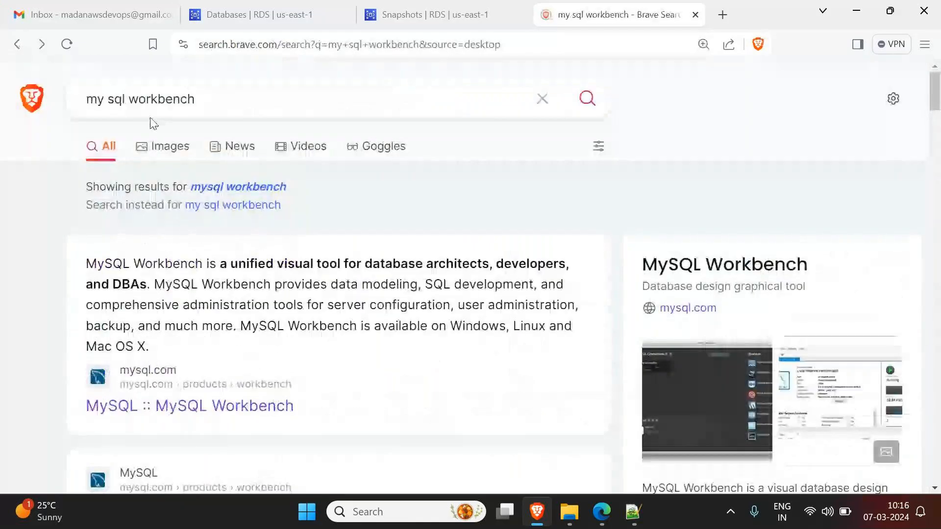
click(216, 104)
text(for)
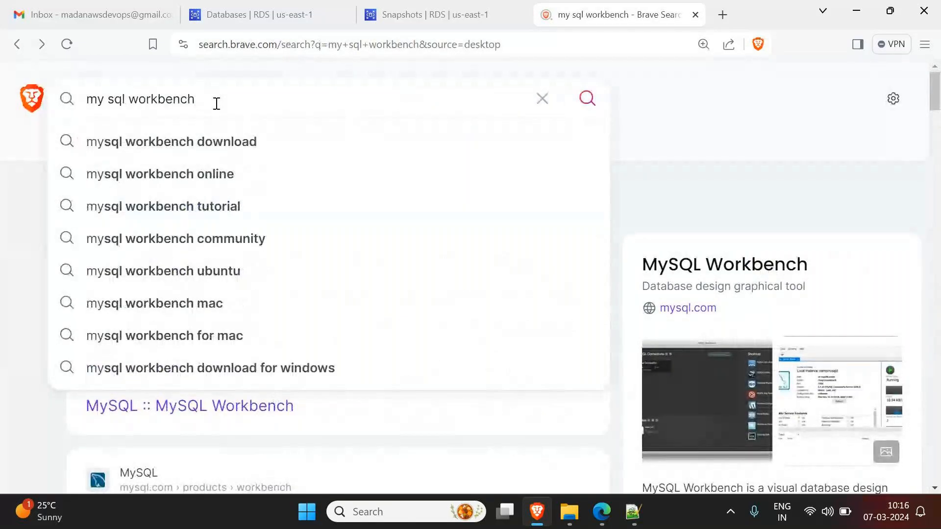
text( windows)
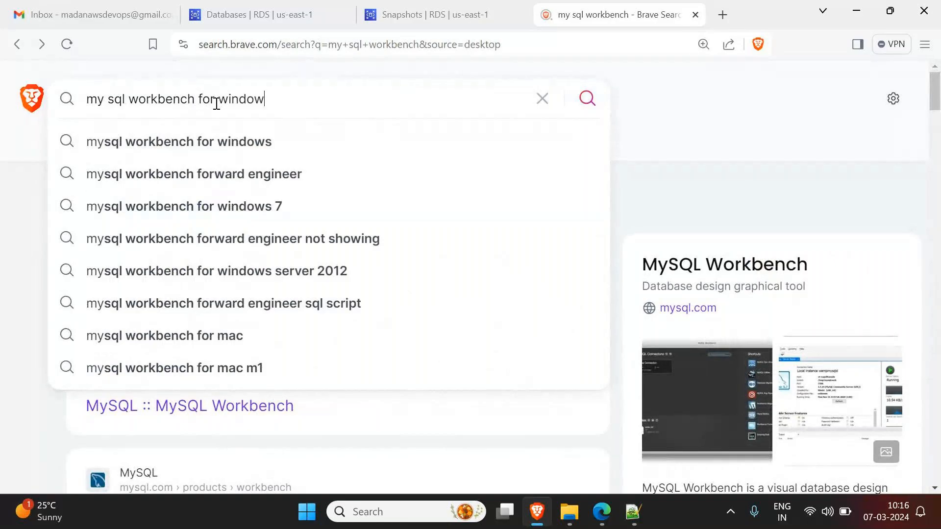
key(Return)
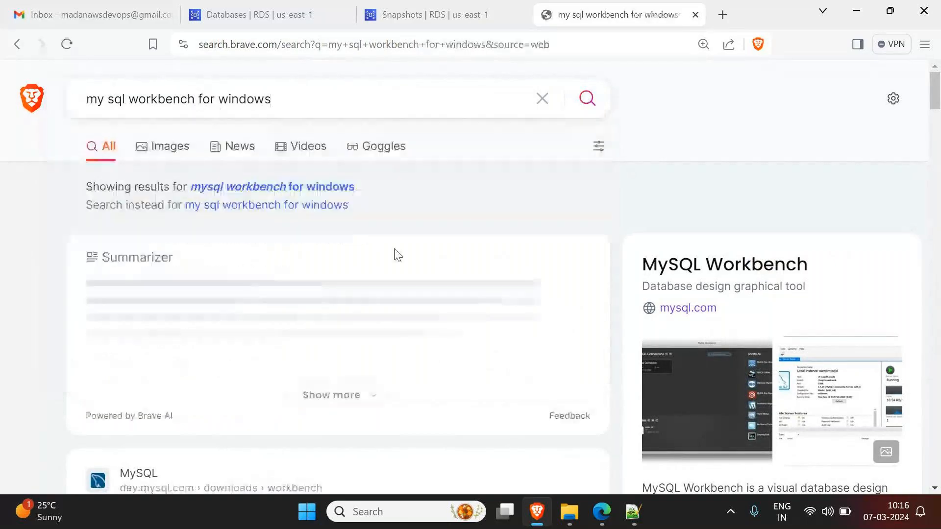
Open the "MySQL :: Download MySQL Workbench" result in a new tab and switch to that tab.
scroll(336, 302, down, 3)
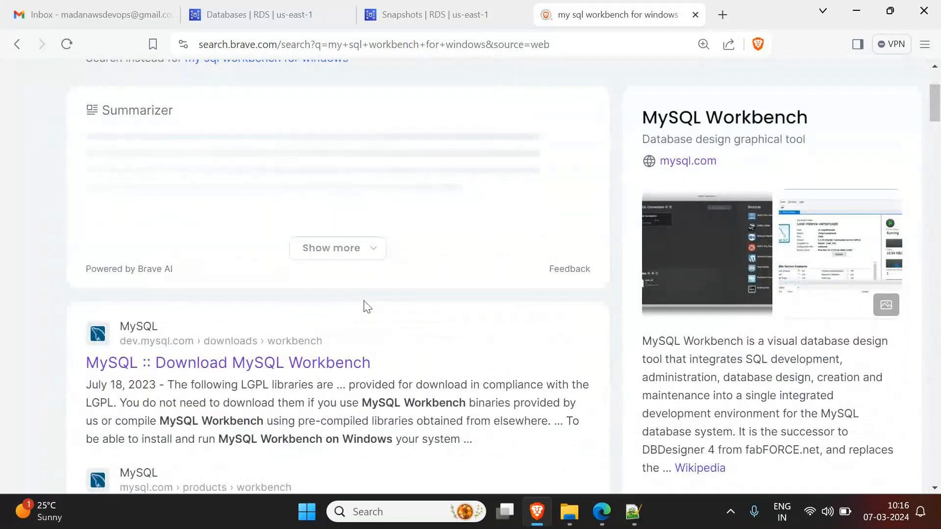
right_click(273, 375)
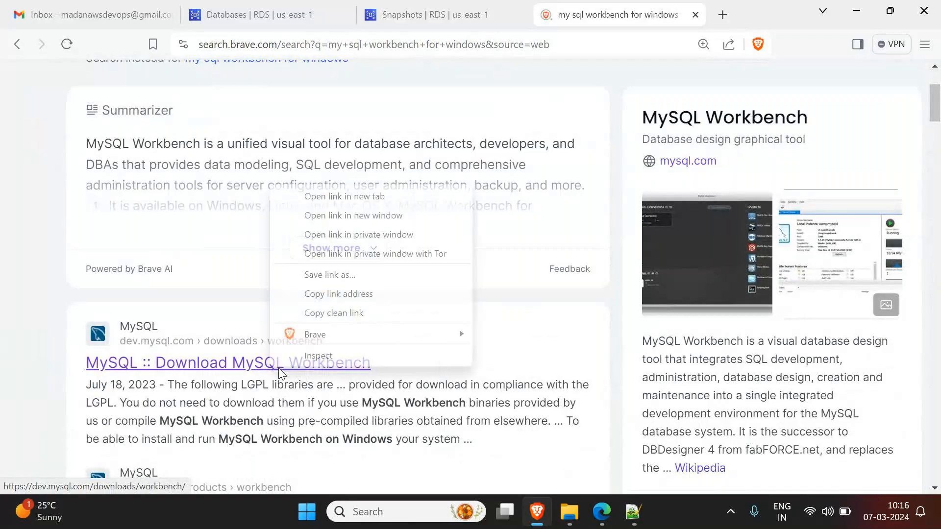
click(371, 197)
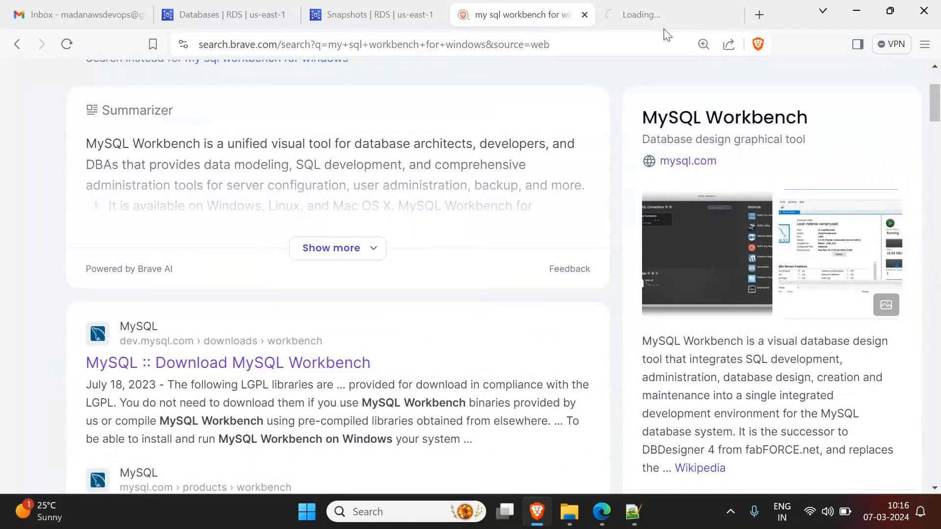
click(672, 14)
Copy the download page's URL under "MySql Workbench" in AWS_RDS.txt, remove the blank line above it and save the file.
click(403, 45)
key(ctrl+c)
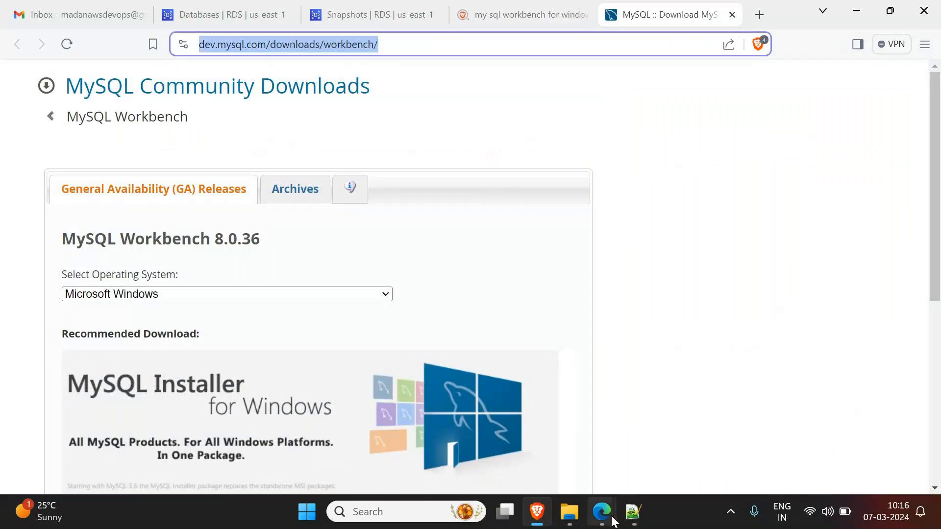
click(633, 512)
key(ctrl+v)
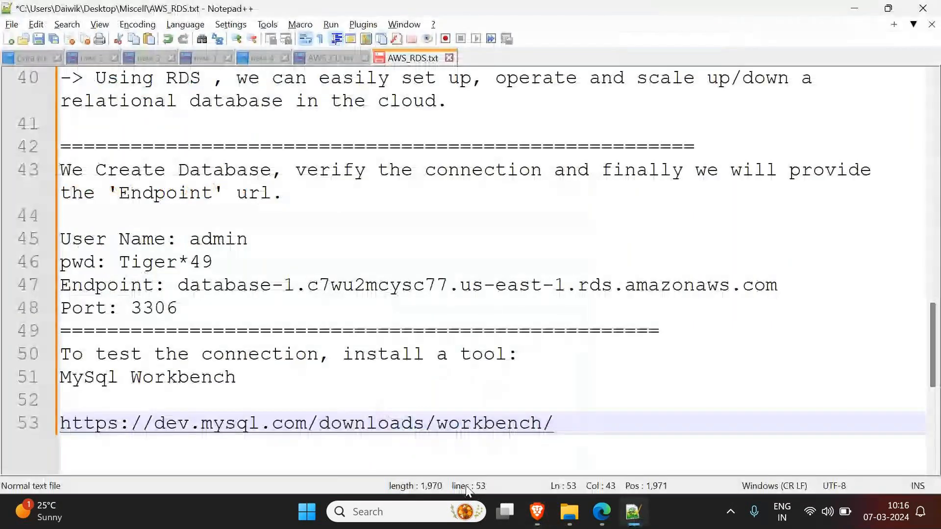
click(406, 391)
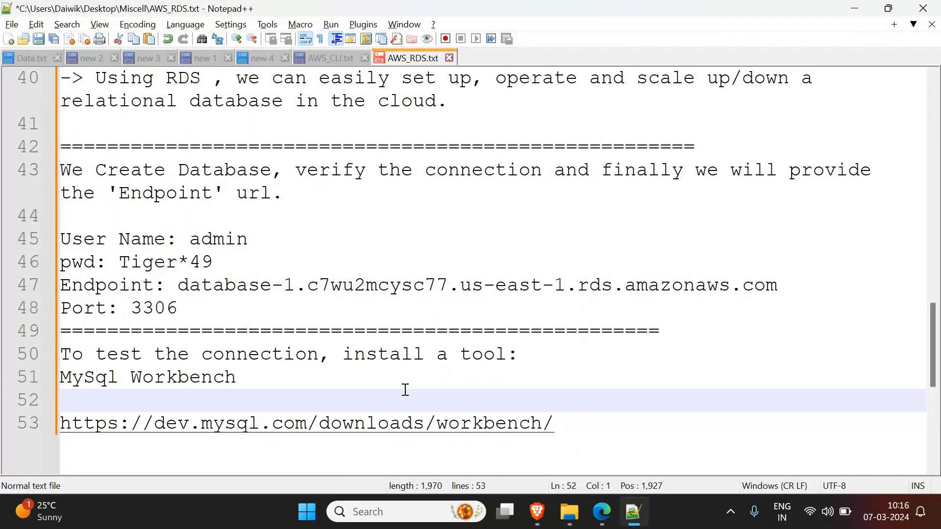
key(Delete)
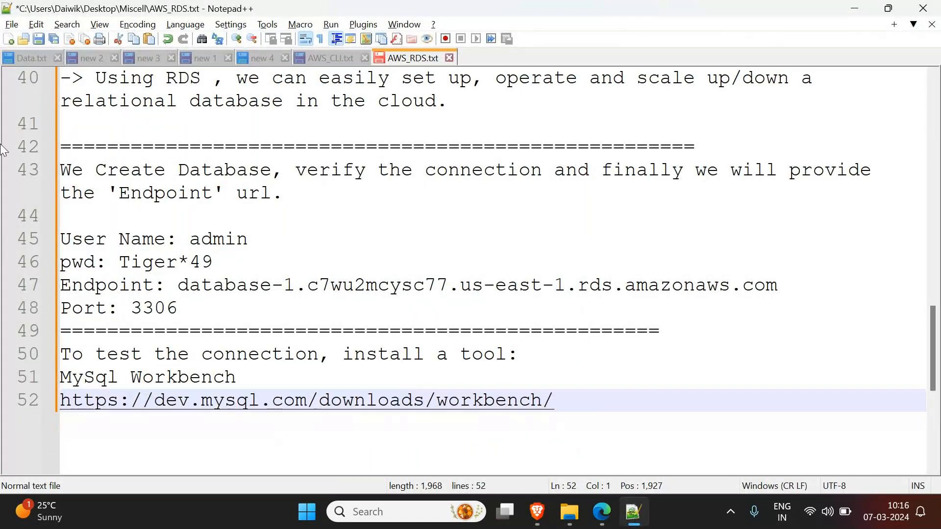
click(40, 40)
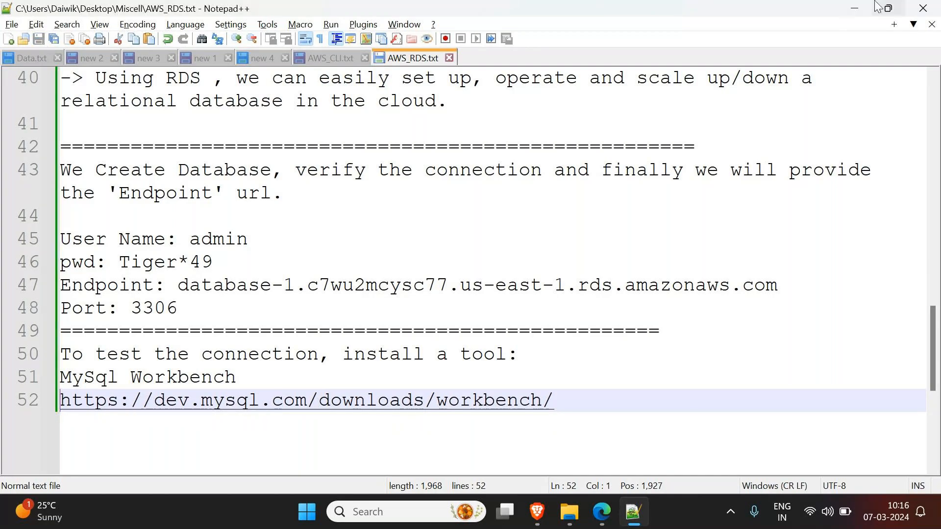
Return to the MySQL Workbench download page and choose the Windows (x86, 64-bit) MSI Installer 8.0.36 for Microsoft Windows.
click(858, 7)
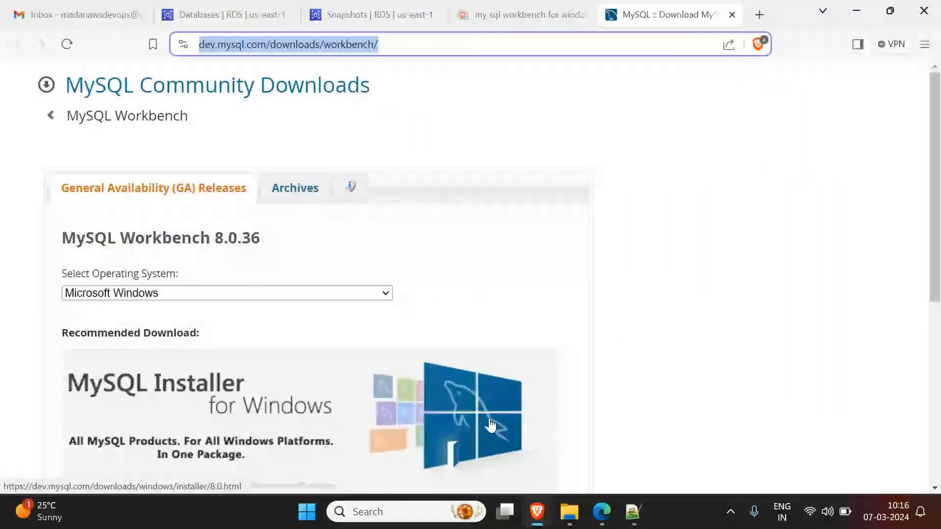
scroll(489, 426, down, 1)
scroll(402, 334, down, 1)
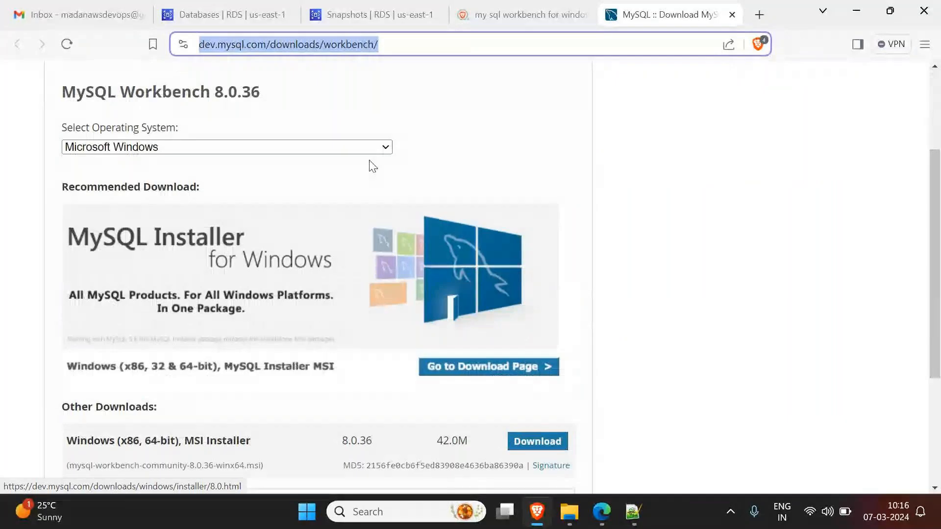
click(343, 147)
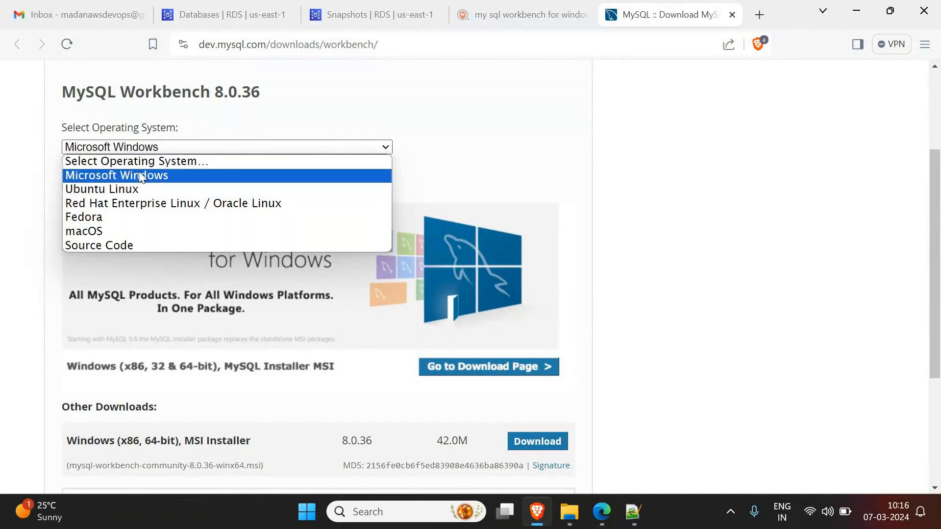
click(140, 174)
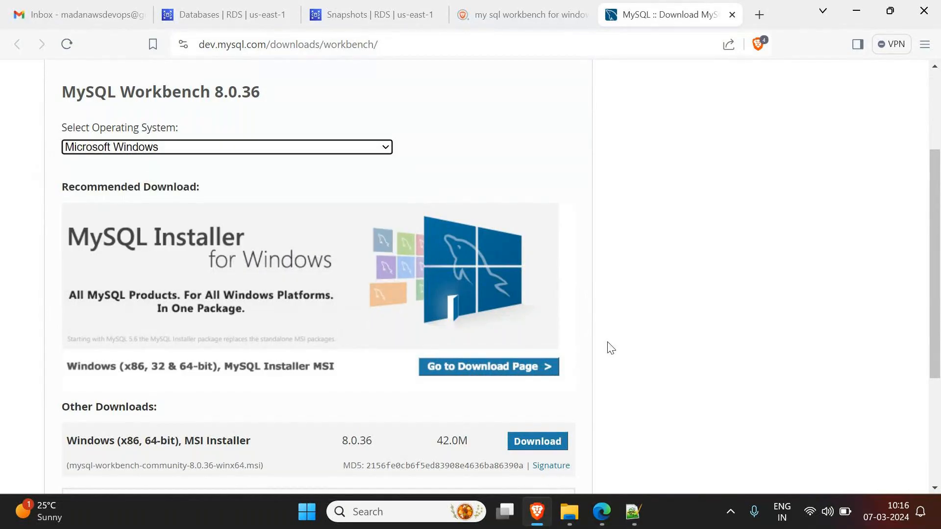
scroll(611, 348, down, 1)
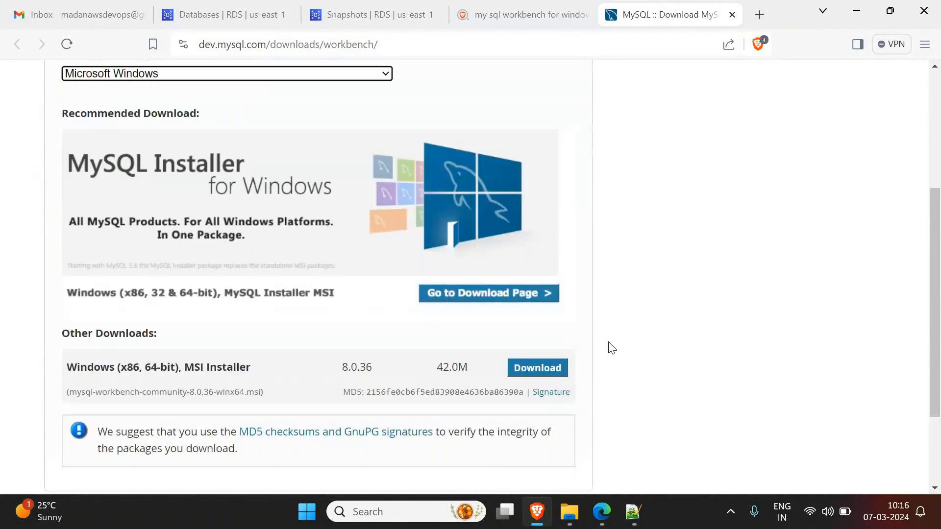
click(539, 371)
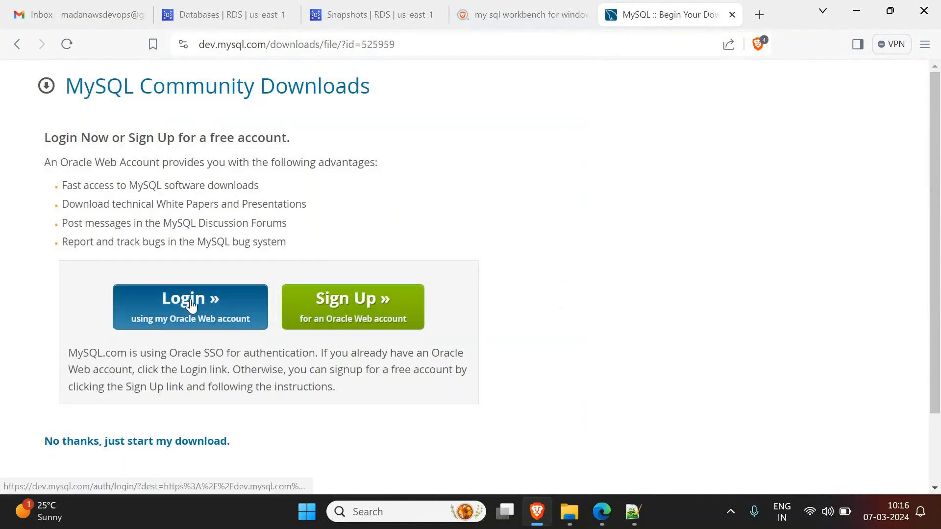
Start the download without logging in and save mysql-workbench-community-8.0.36-winx64 to the Downloads folder.
scroll(74, 410, down, 1)
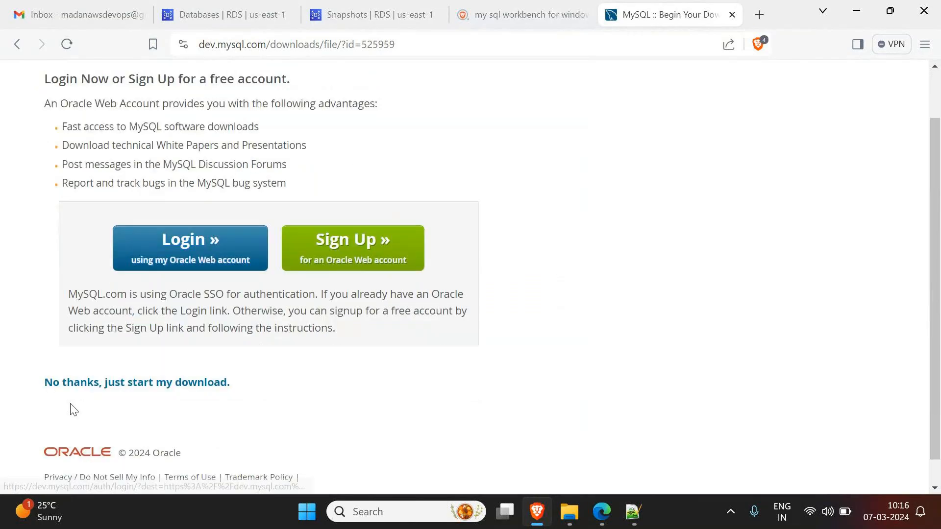
scroll(73, 410, down, 1)
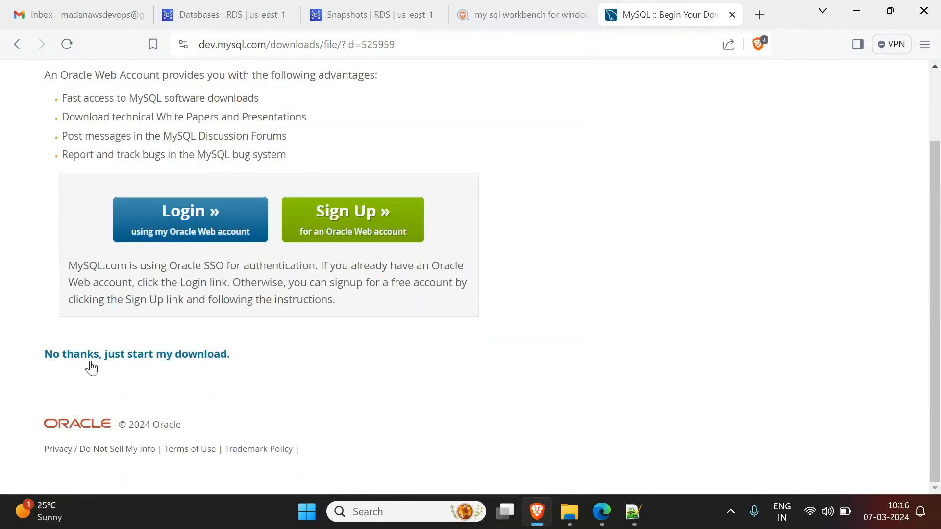
click(129, 363)
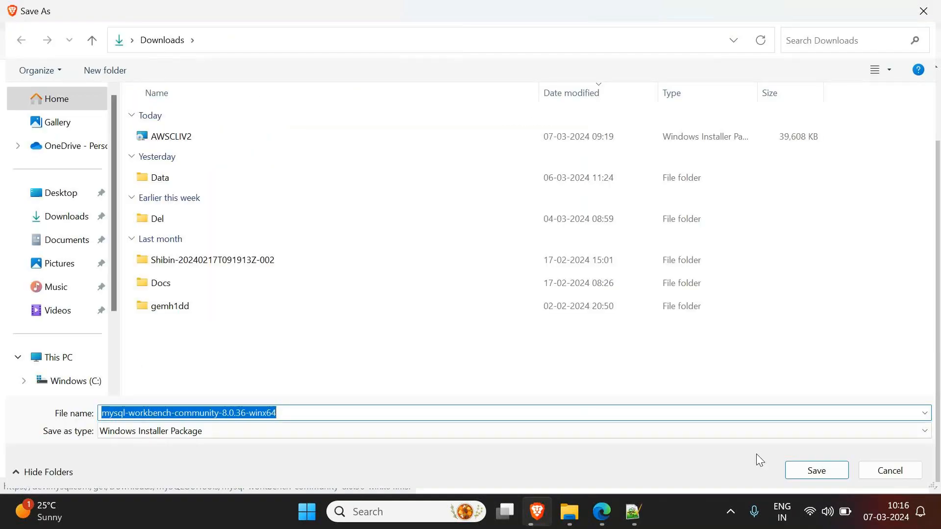
click(824, 471)
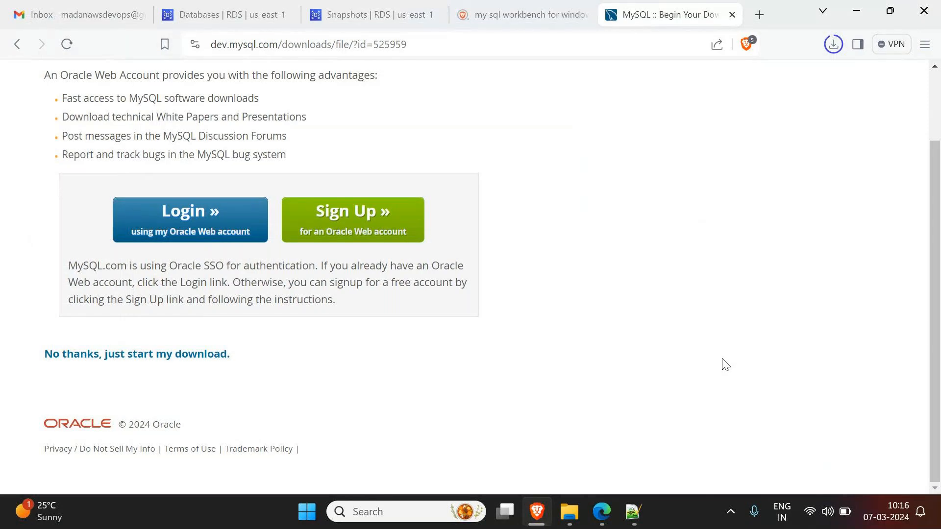
Run the downloaded MySQL Workbench installer from the Downloads folder and install it with the Complete setup type.
click(570, 512)
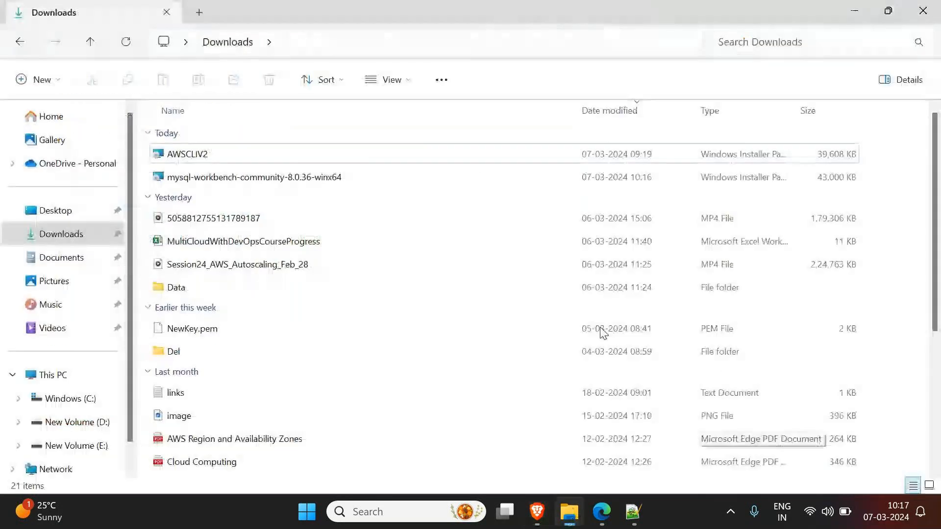
double_click(284, 183)
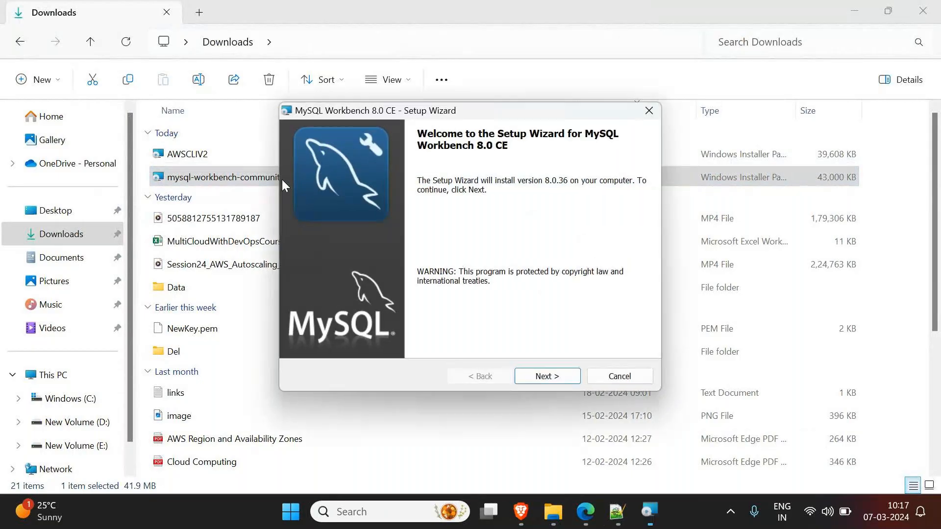
click(559, 376)
click(558, 378)
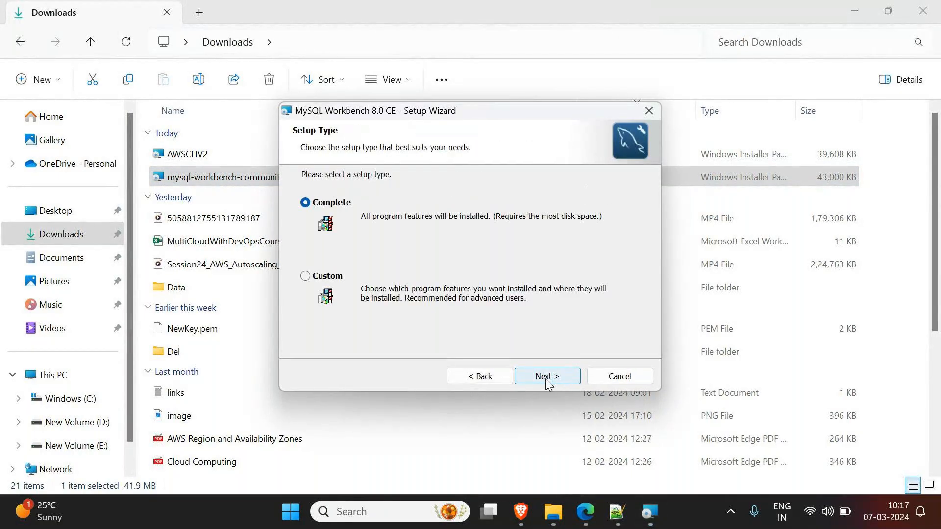
click(545, 378)
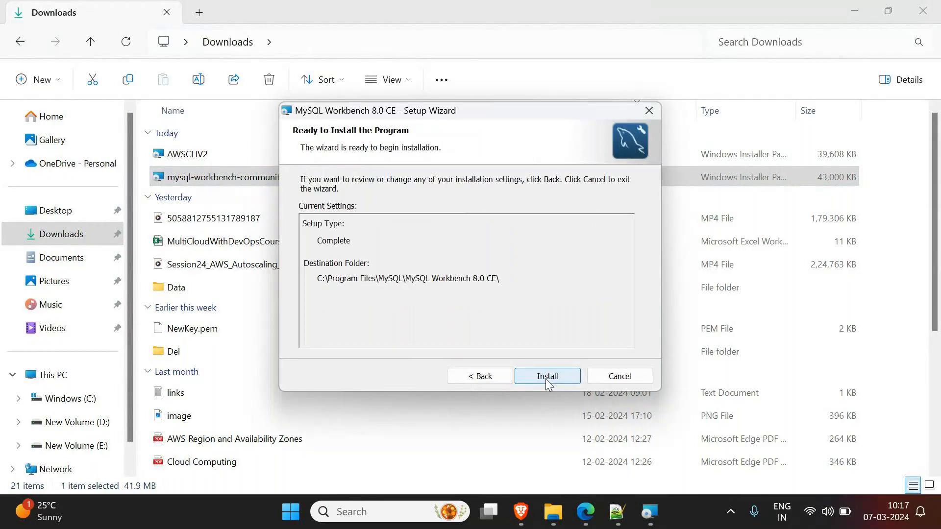
click(545, 379)
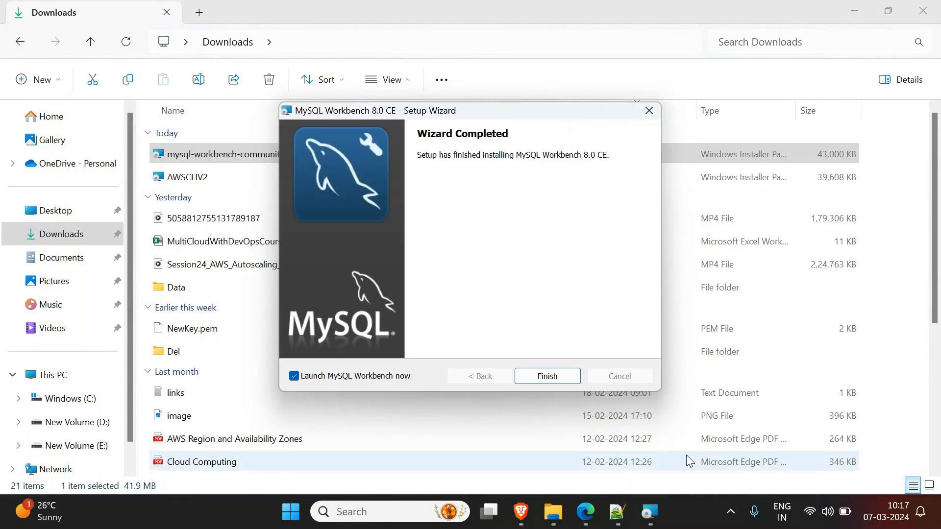
Review the user name, password, endpoint and port lines in AWS_RDS.txt and return to the setup wizard.
click(617, 523)
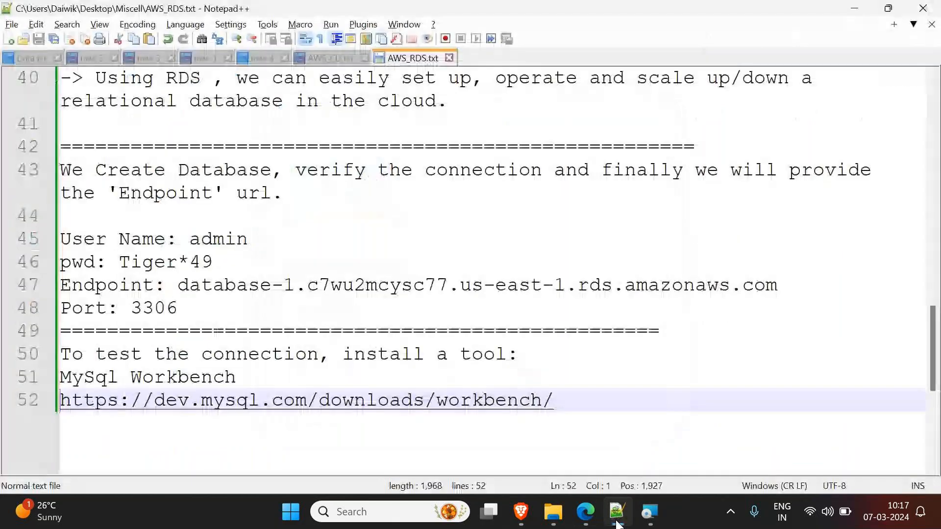
click(186, 309)
drag(187, 308, 60, 240)
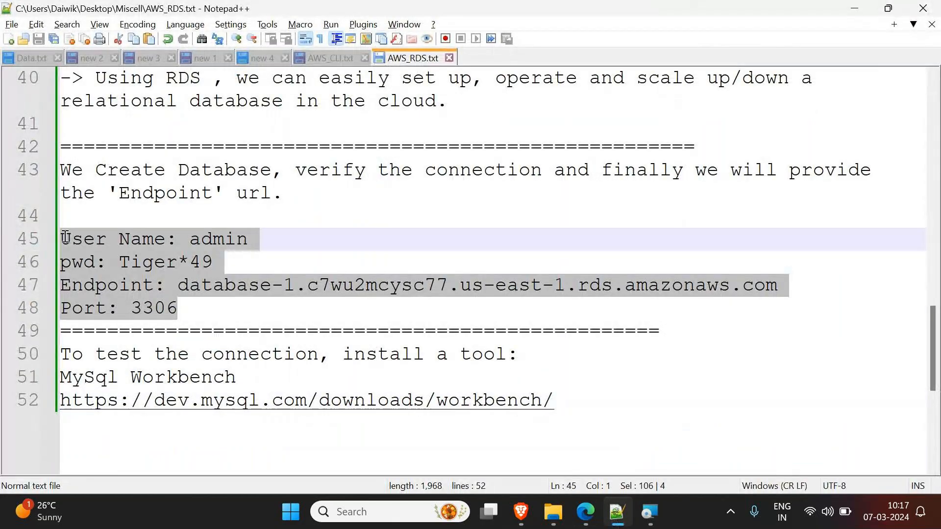
click(561, 248)
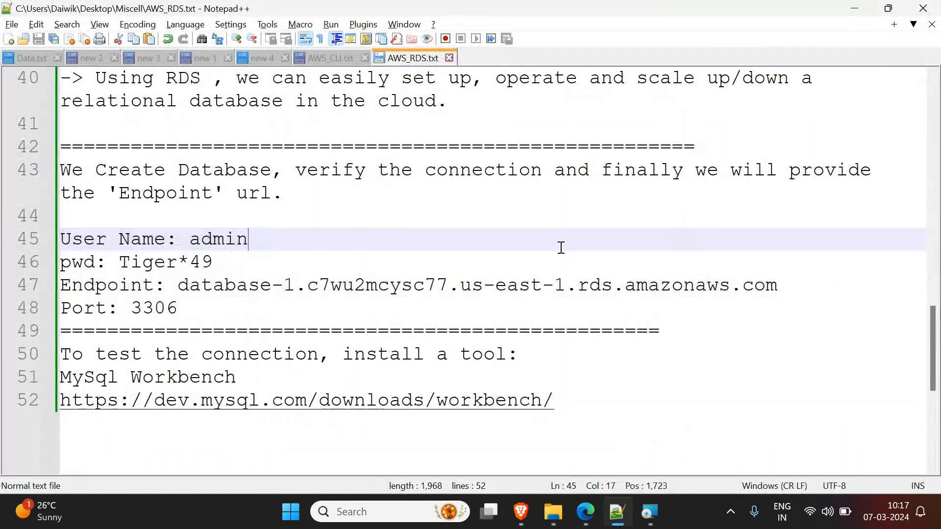
click(851, 5)
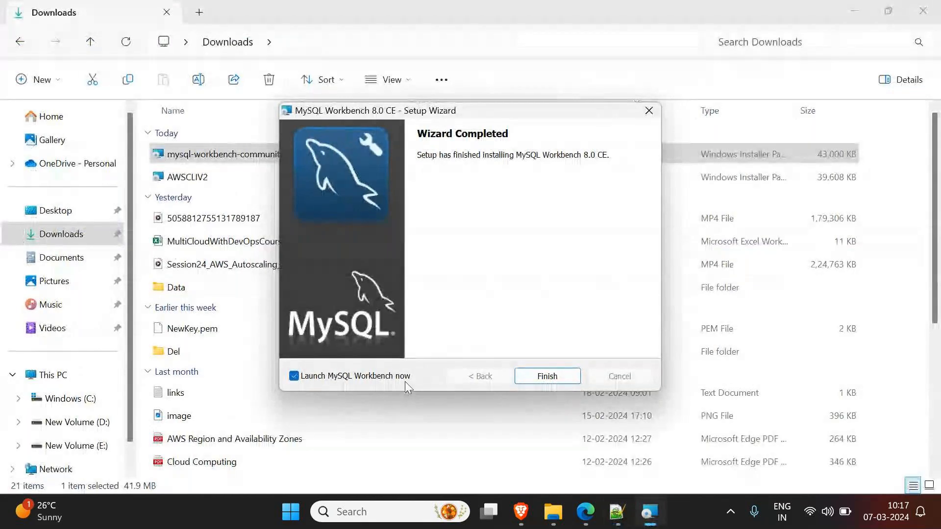
Finish the setup wizard with MySQL Workbench launching, and start a new connection named "MySqlConn_Test".
click(559, 378)
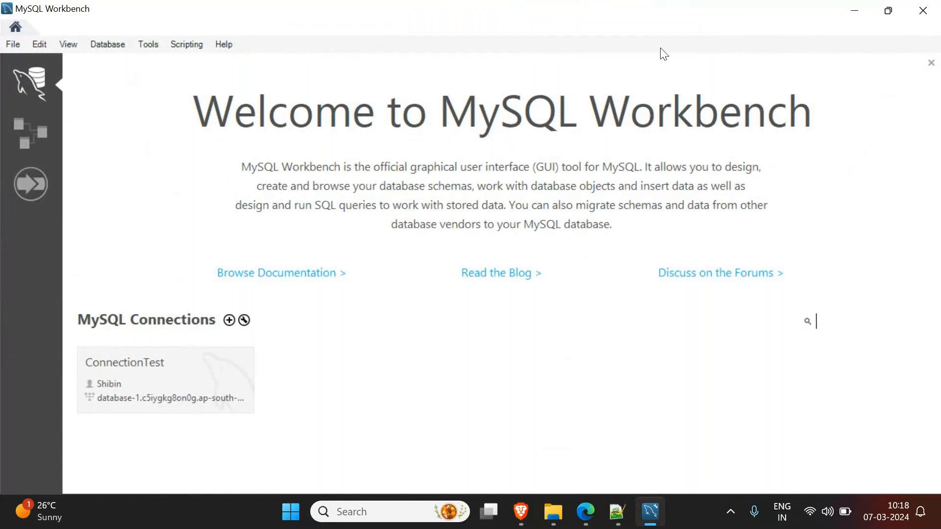
click(229, 322)
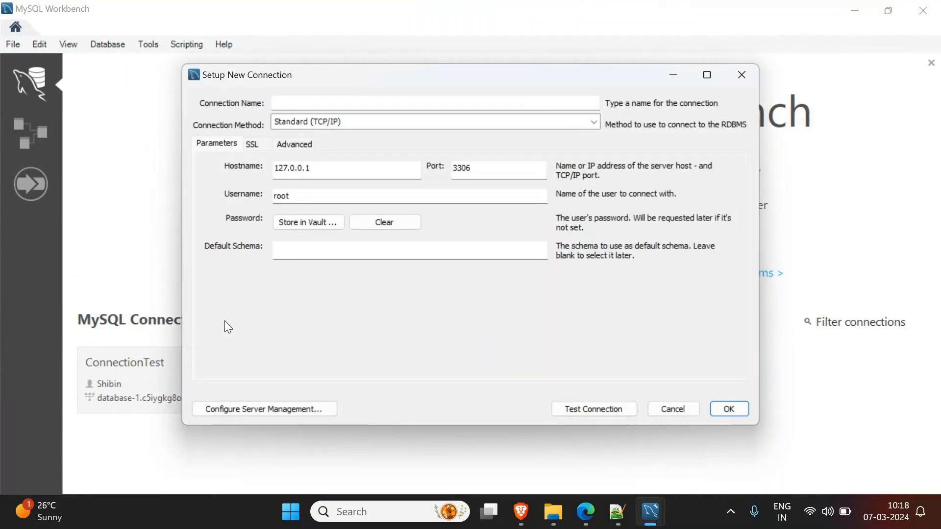
click(292, 101)
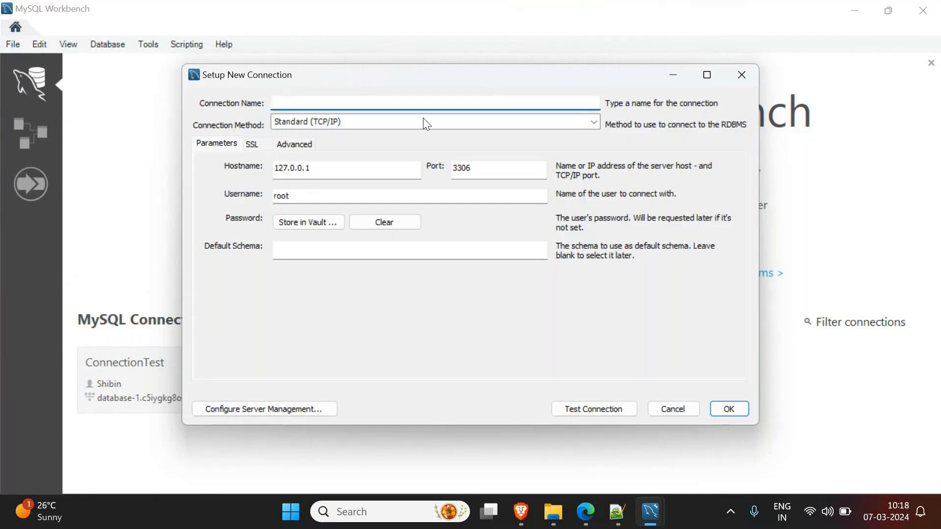
text(MySqlConn_TesTest)
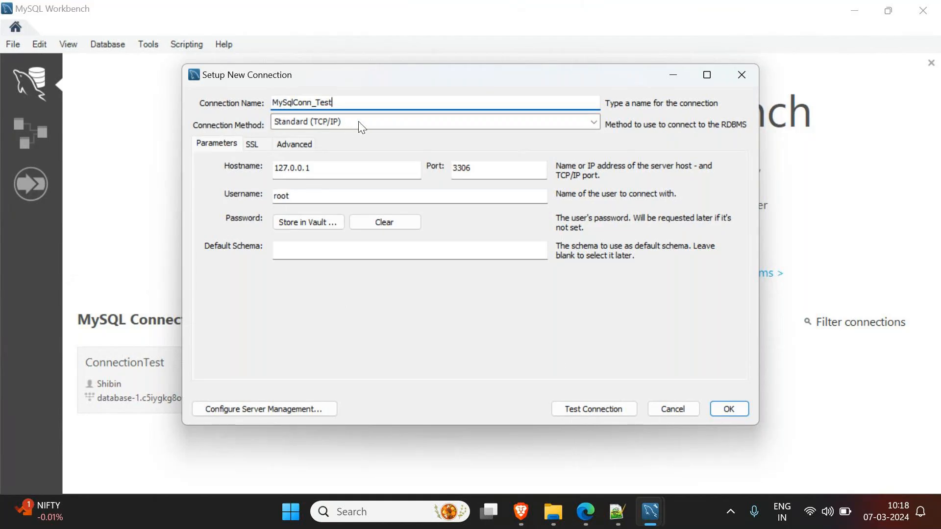
Copy the endpoint from AWS_RDS.txt into the new connection's hostname, keeping the Standard (TCP/IP) connection method.
click(625, 521)
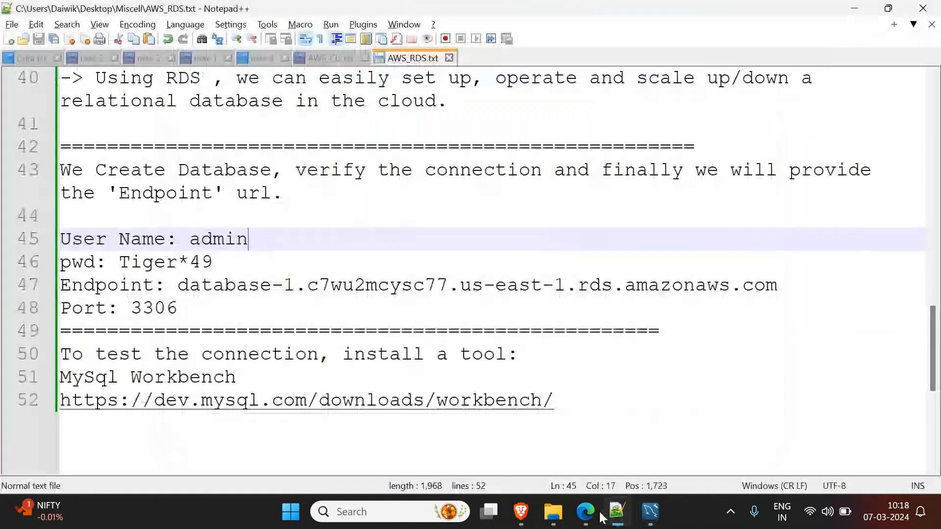
click(180, 292)
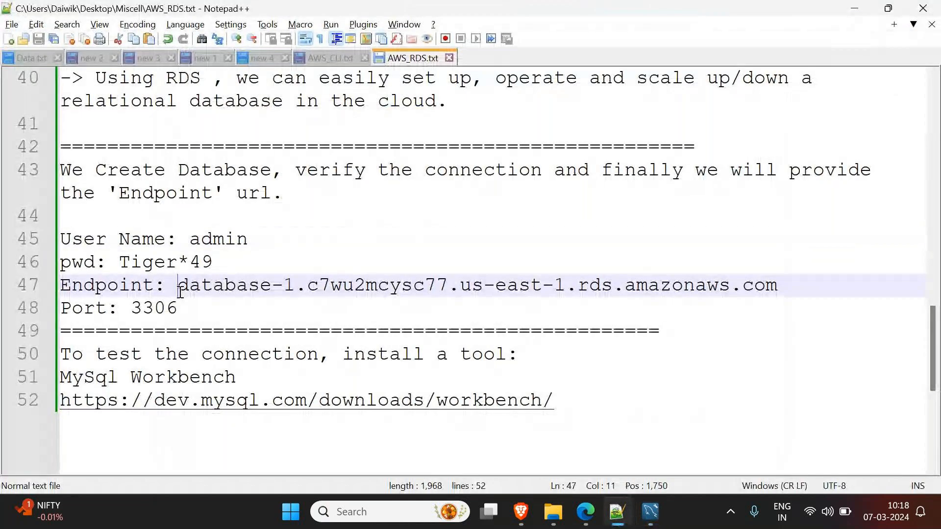
drag(180, 292, 785, 293)
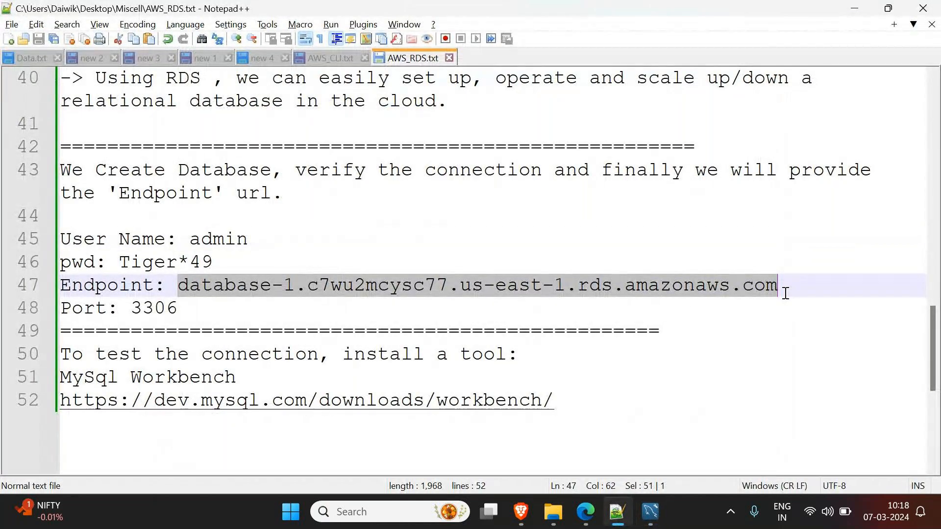
key(alt+Tab)
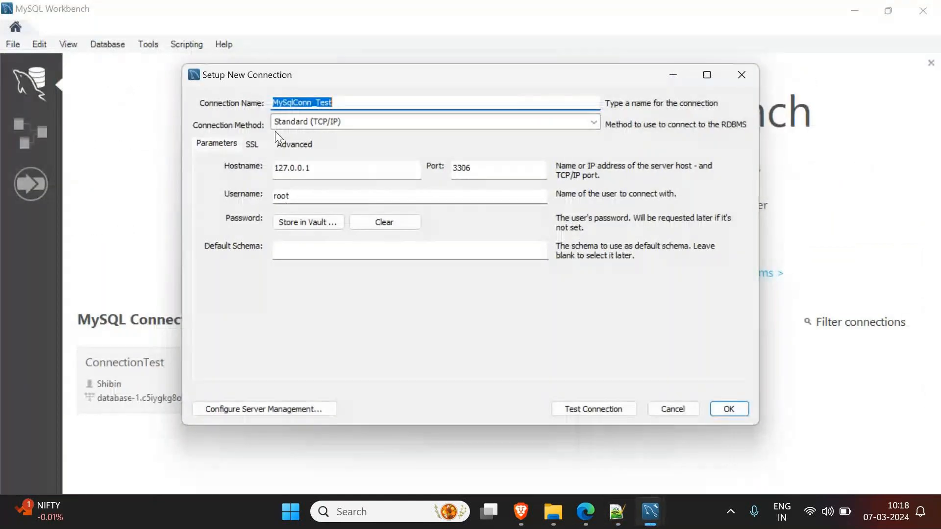
click(366, 121)
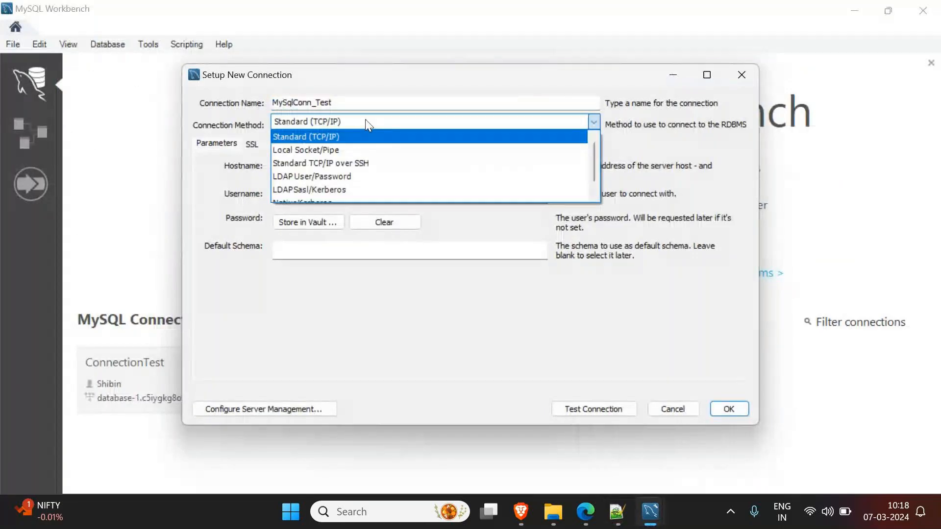
click(297, 405)
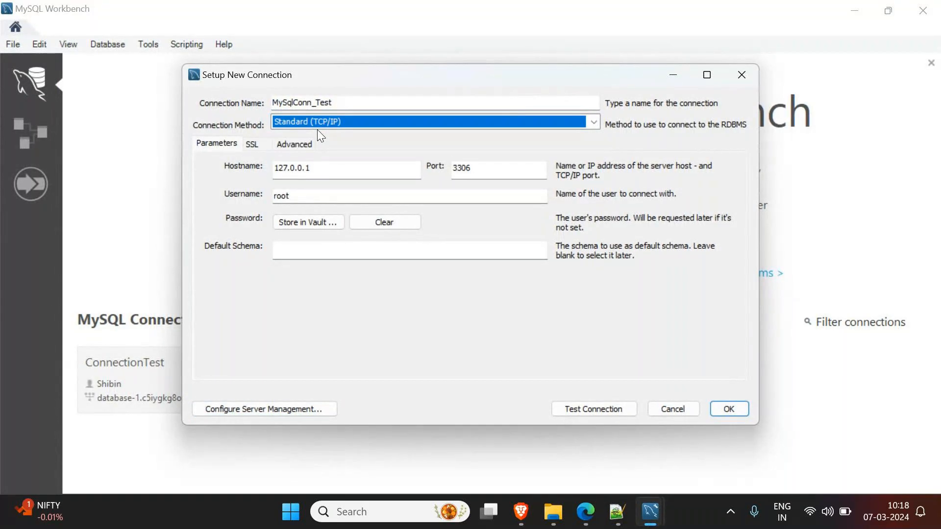
click(335, 170)
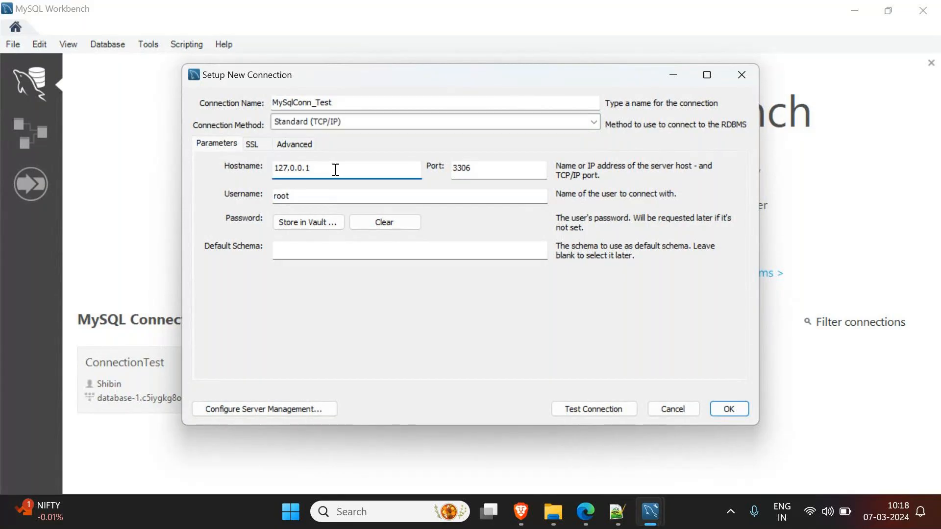
drag(336, 170, 160, 171)
key(ctrl+v)
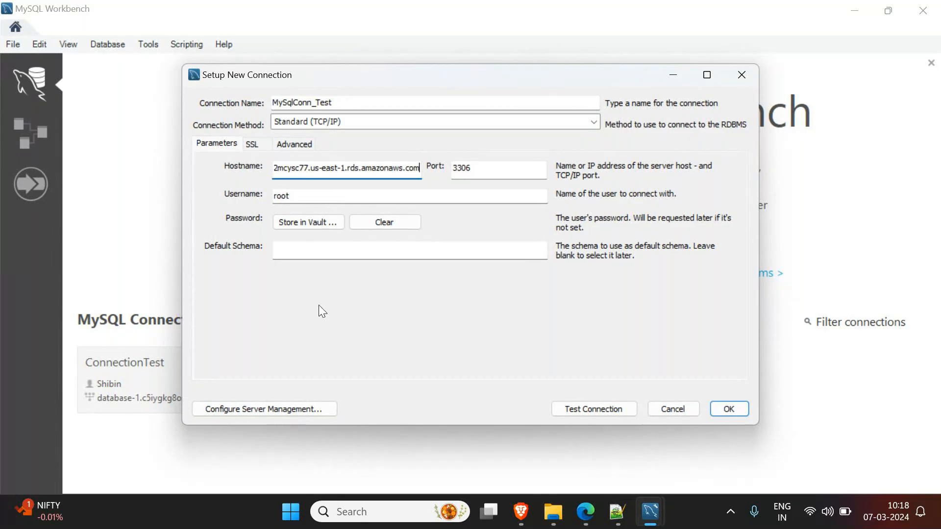
key(Home)
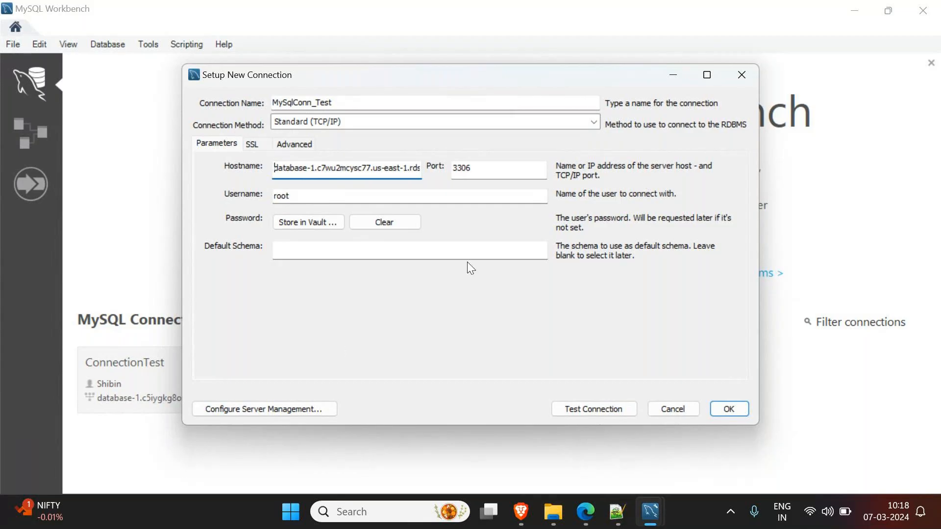
Set the connection's username to admin and store the database password in the vault.
double_click(315, 197)
text(ad)
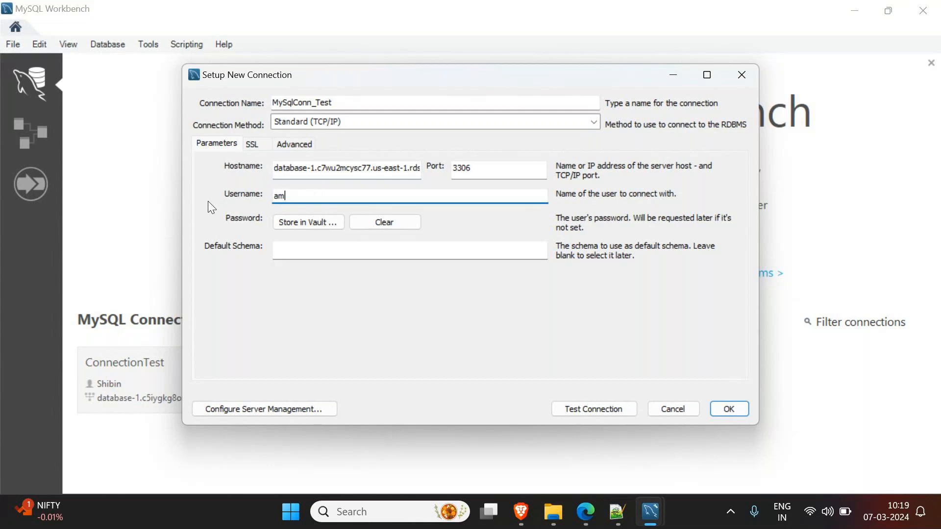
key(BackSpace)
text(dmin)
click(310, 227)
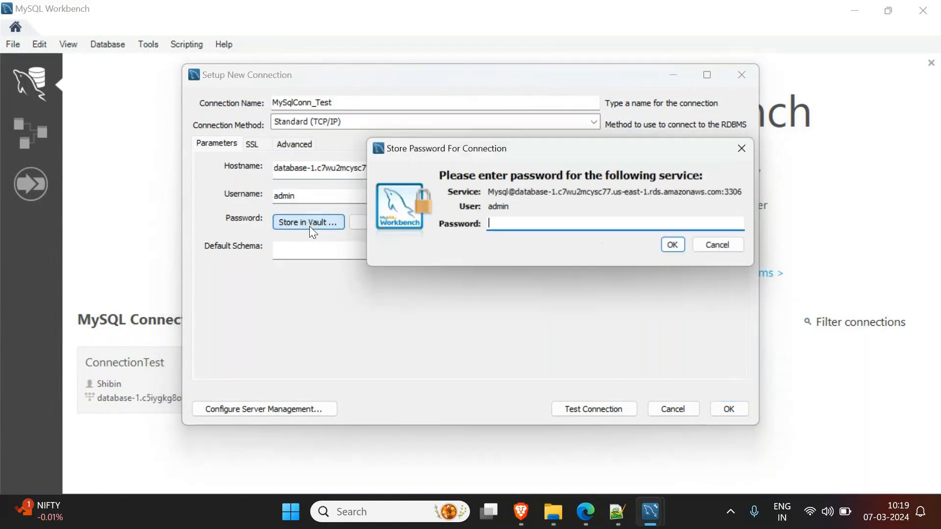
text(****)
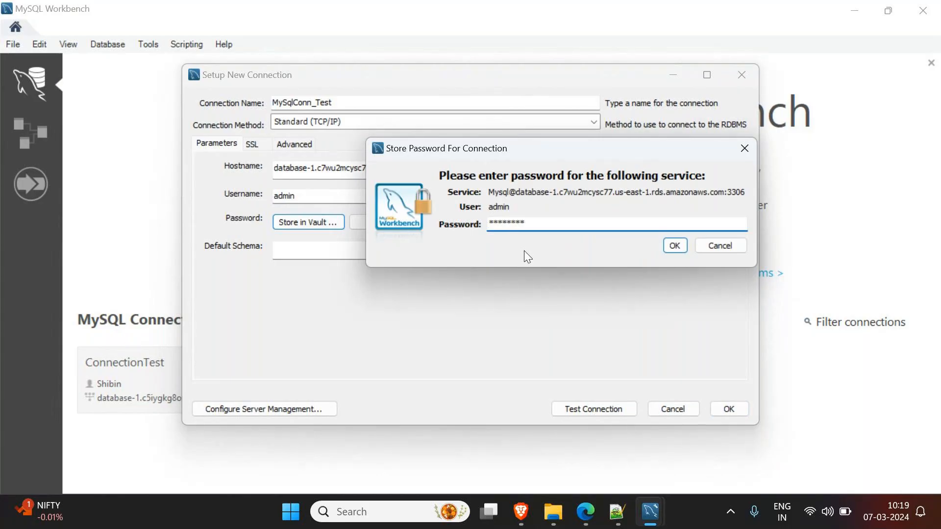
click(675, 246)
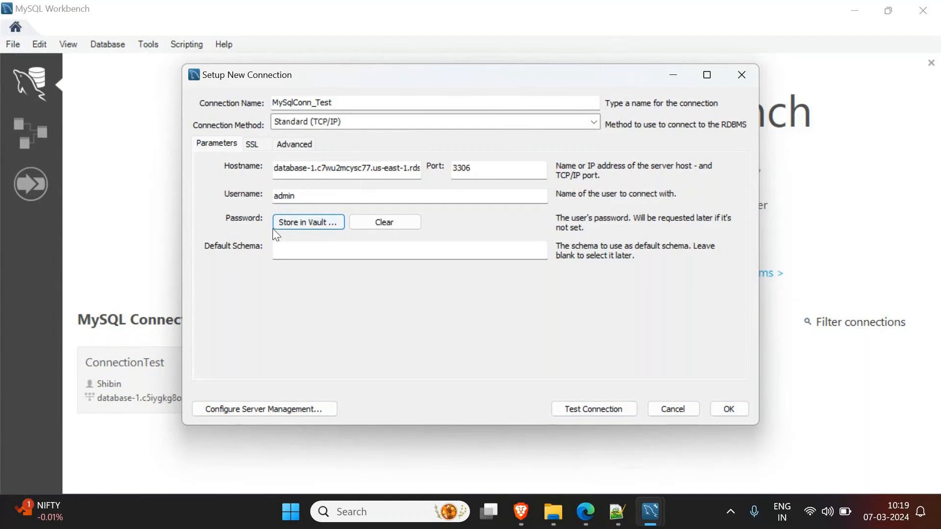
Test the MySqlConn_Test connection, glance at AWS_RDS.txt, and test the connection again.
click(592, 410)
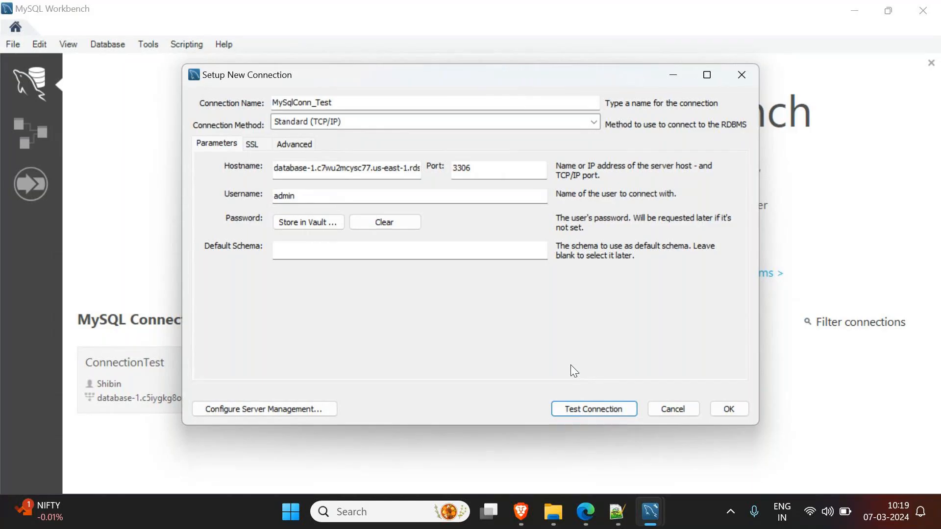
click(618, 512)
click(619, 512)
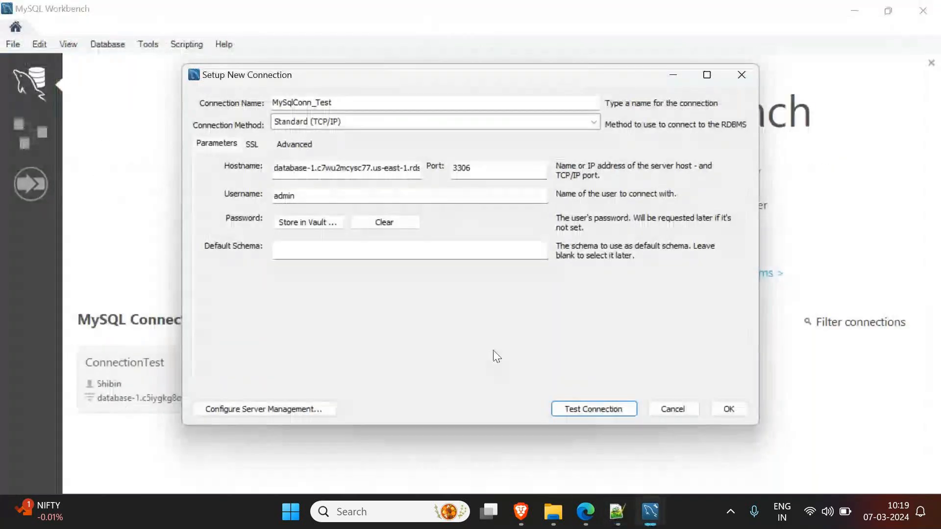
click(593, 410)
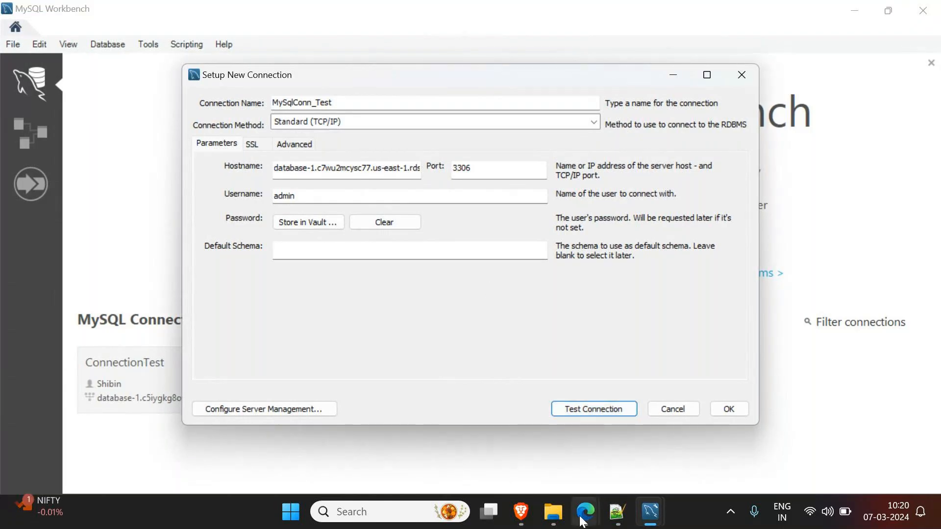
Switch to the browser's Amazon RDS Databases page and refresh the database list.
mouse_move(581, 509)
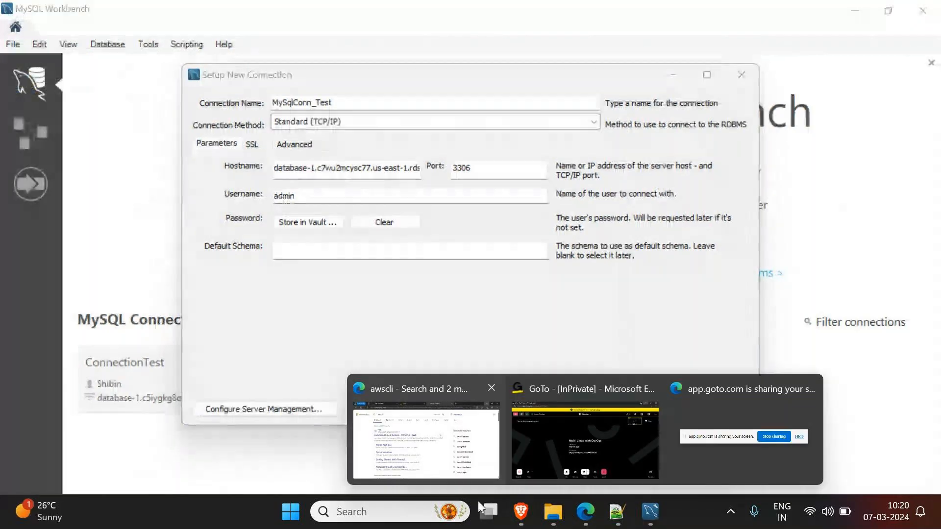
click(521, 512)
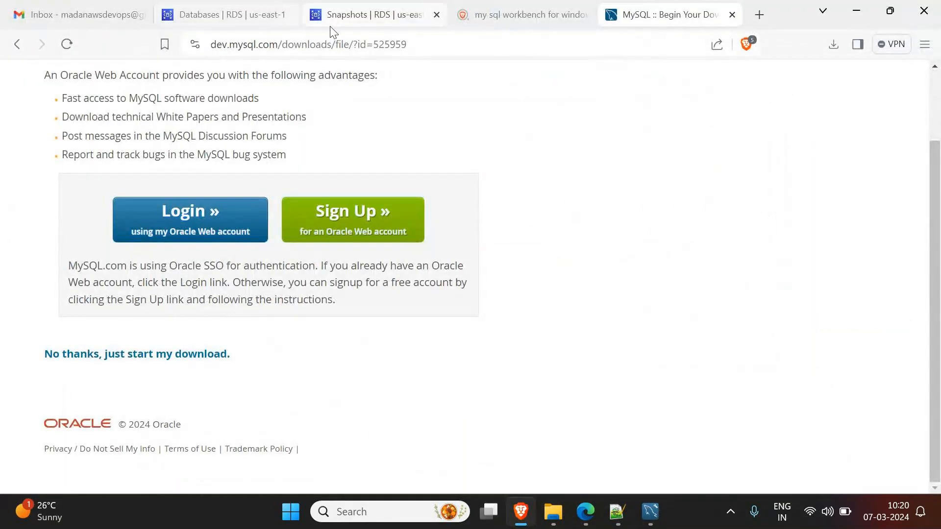
click(350, 16)
click(176, 16)
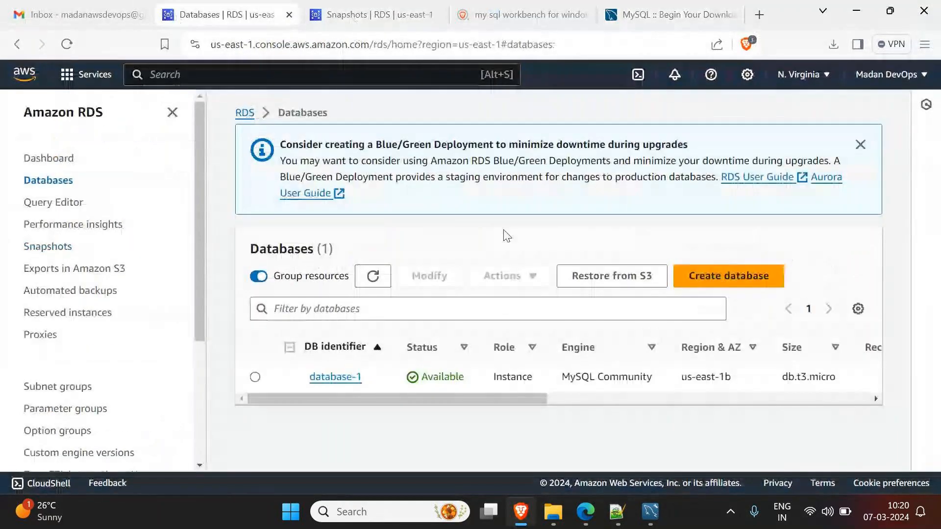
click(370, 279)
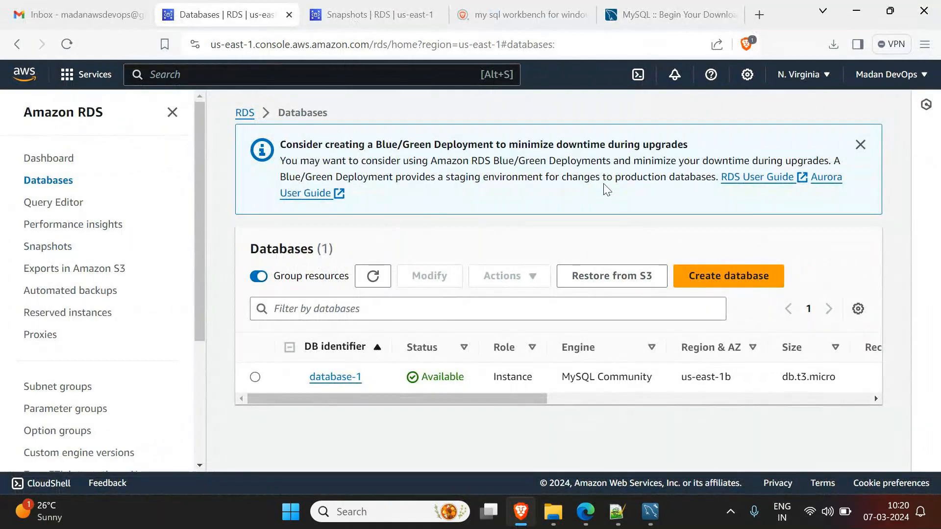
Check the connection details in AWS_RDS.txt and return to the MySQL Workbench connection setup.
click(616, 513)
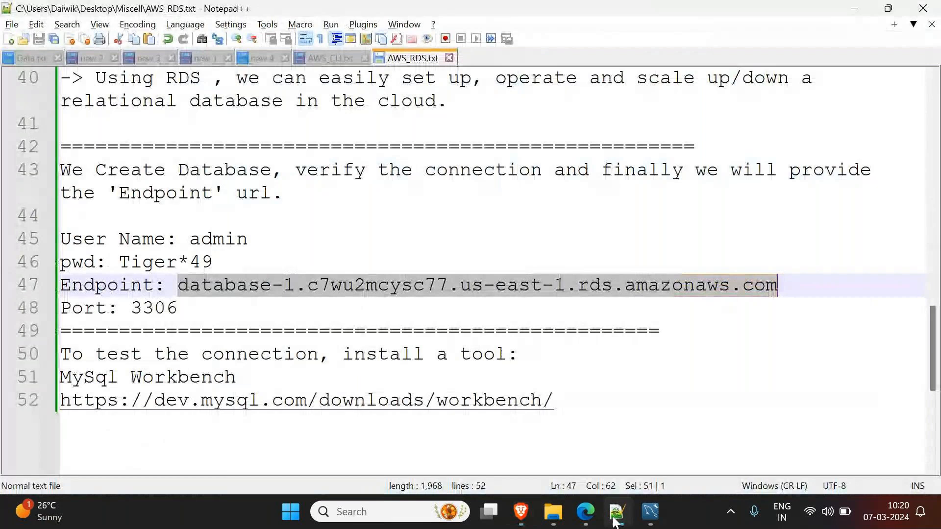
click(616, 513)
click(616, 513)
click(616, 520)
mouse_move(660, 513)
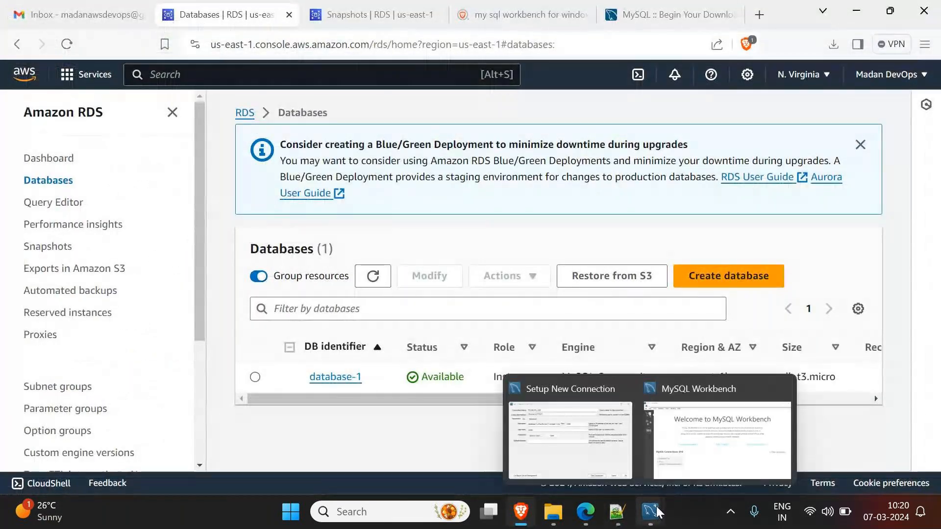
click(563, 431)
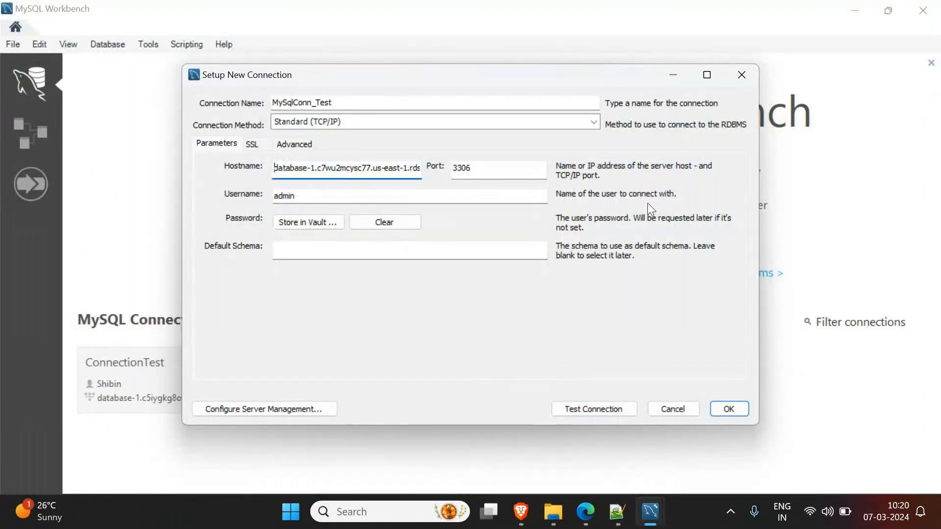
Retest the connection with the endpoint hostname and the database password re-entered, and cancel its setup.
key(ctrl+a)
key(ctrl+v)
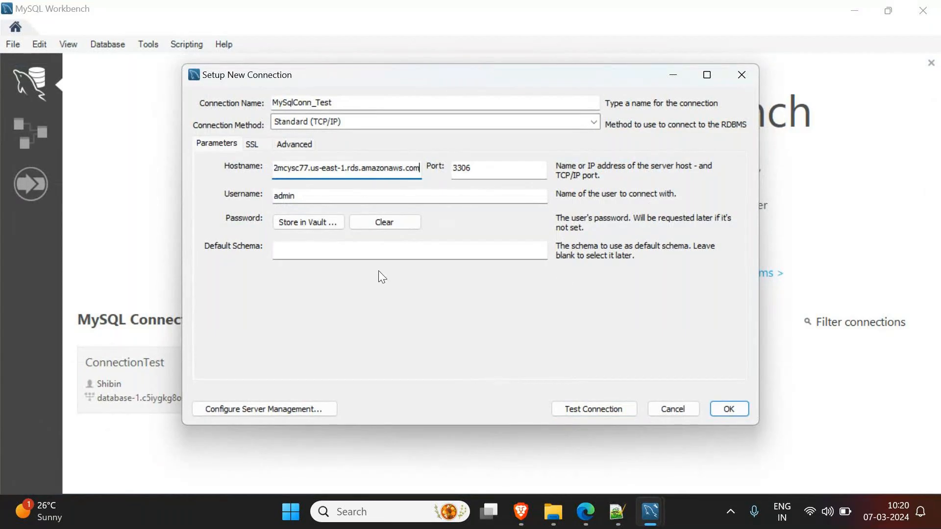
click(300, 222)
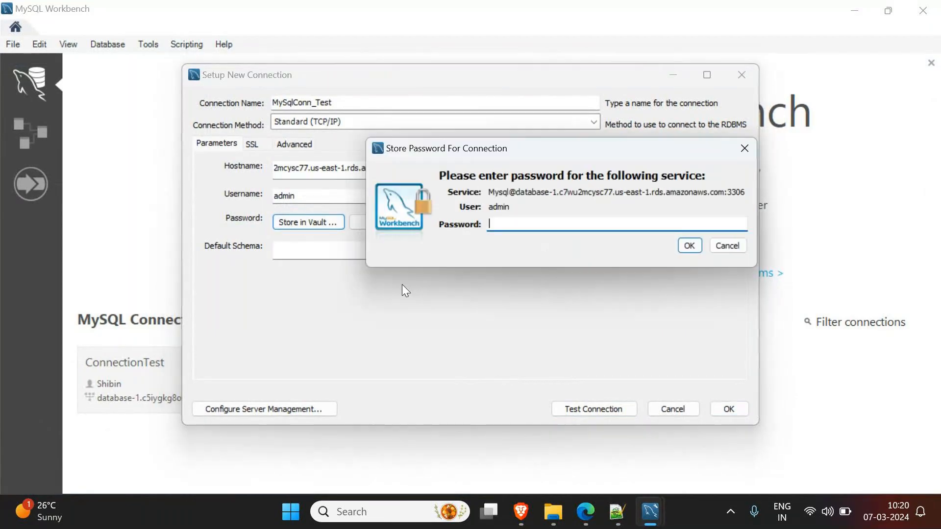
text(*****)
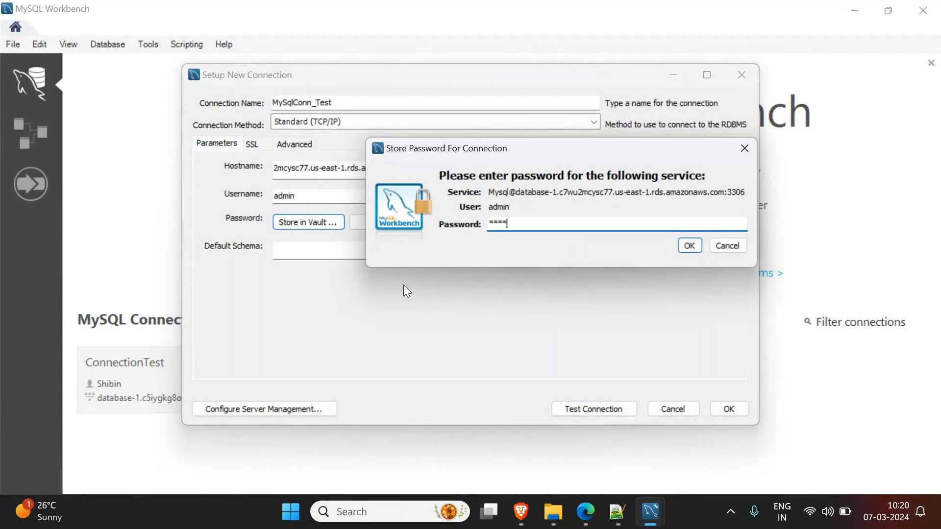
text(****)
click(699, 243)
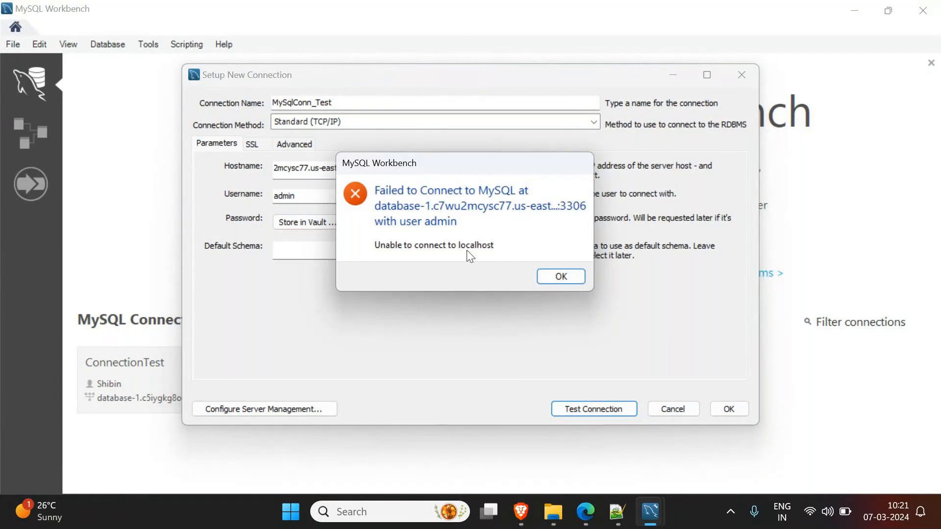
click(568, 279)
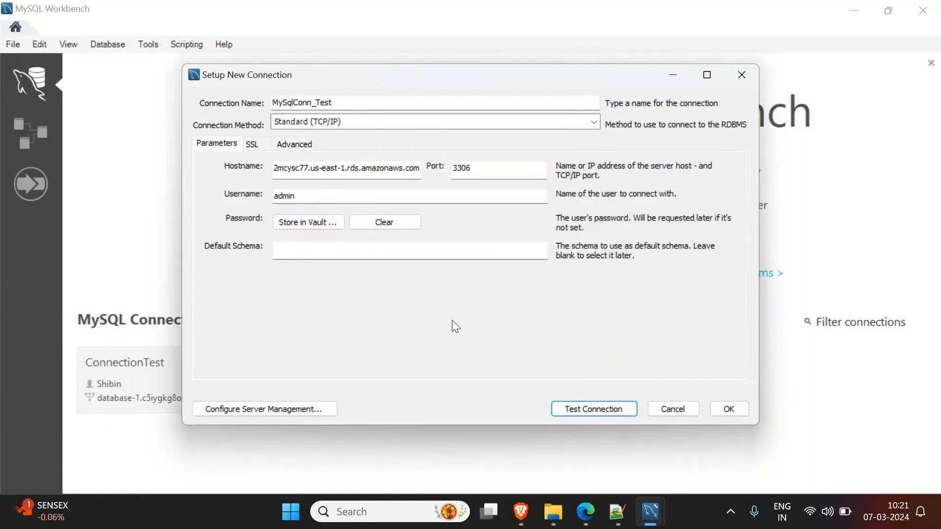
click(675, 409)
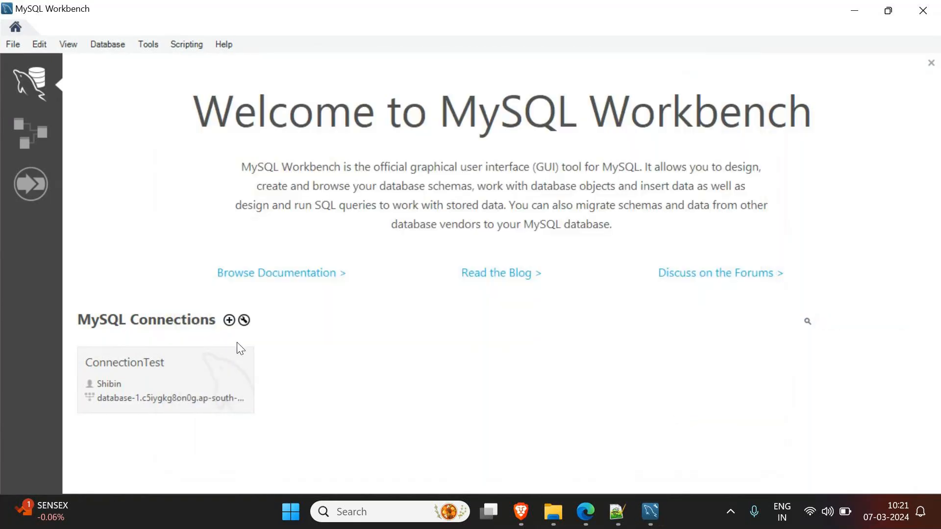
Start a new connection named "DbConn" with the copied RDS endpoint as its hostname.
click(229, 324)
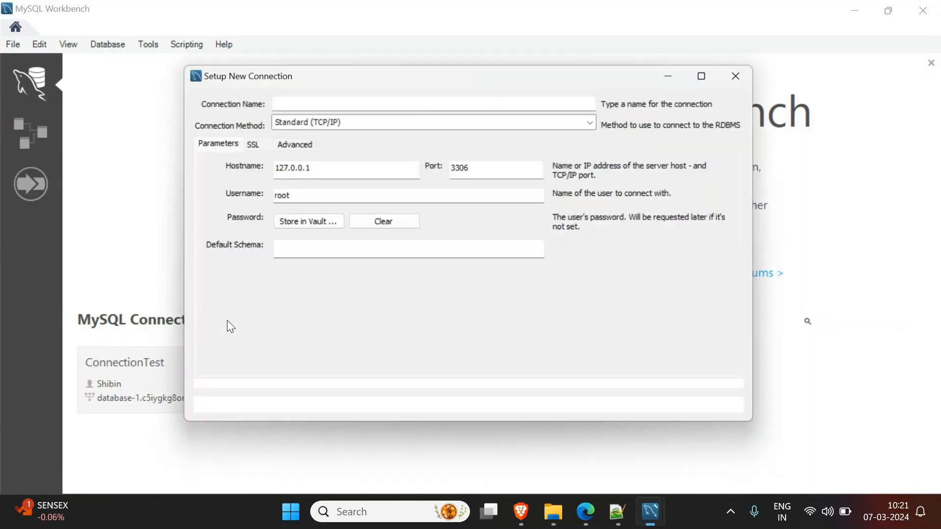
click(326, 102)
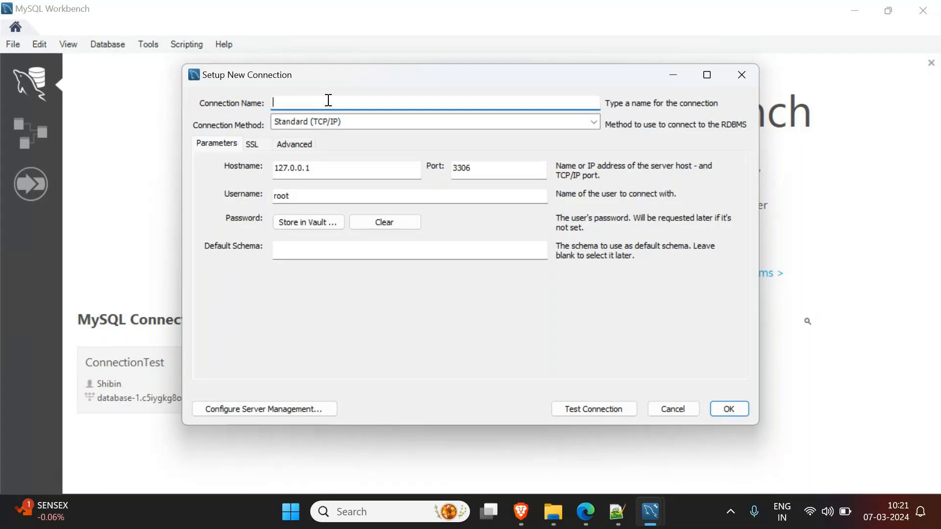
text(DbConn)
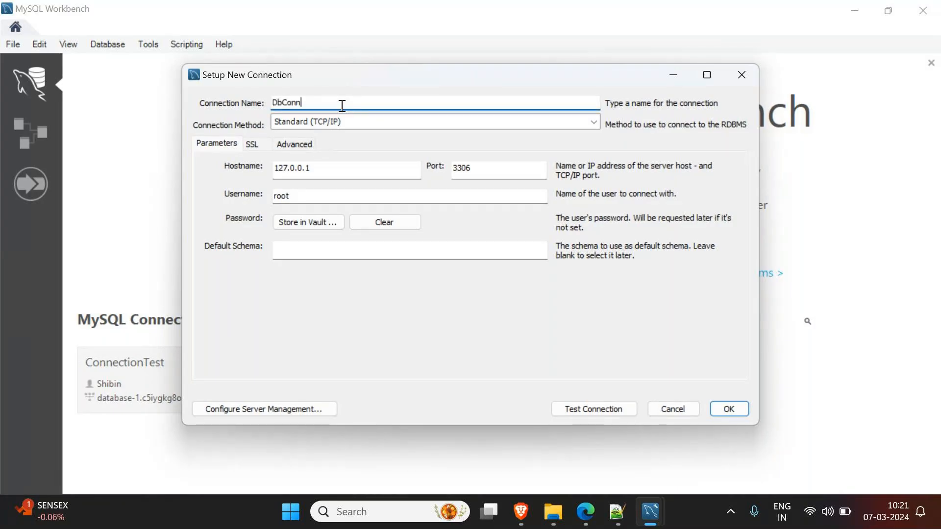
drag(346, 172, 235, 172)
key(ctrl+v)
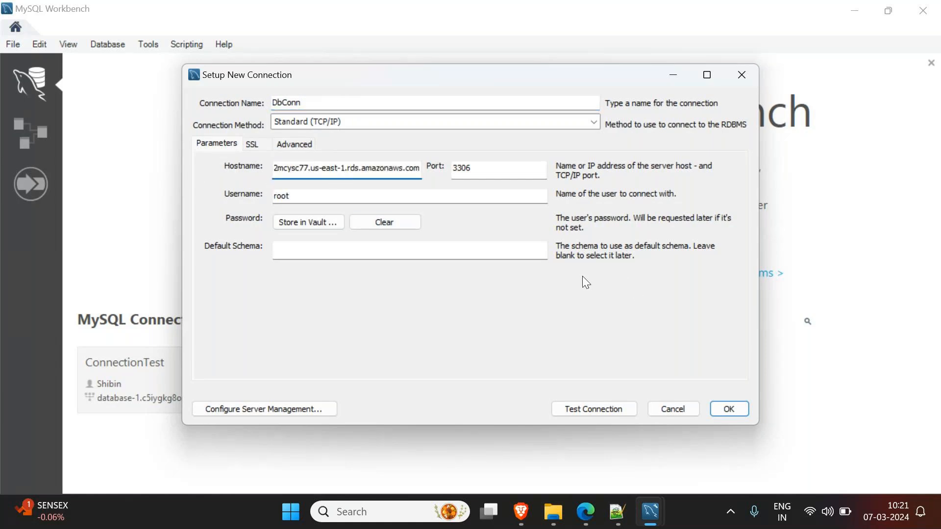
Set the DbConn username to admin, and clear and store the database password in the vault.
drag(315, 198, 145, 204)
text(ad)
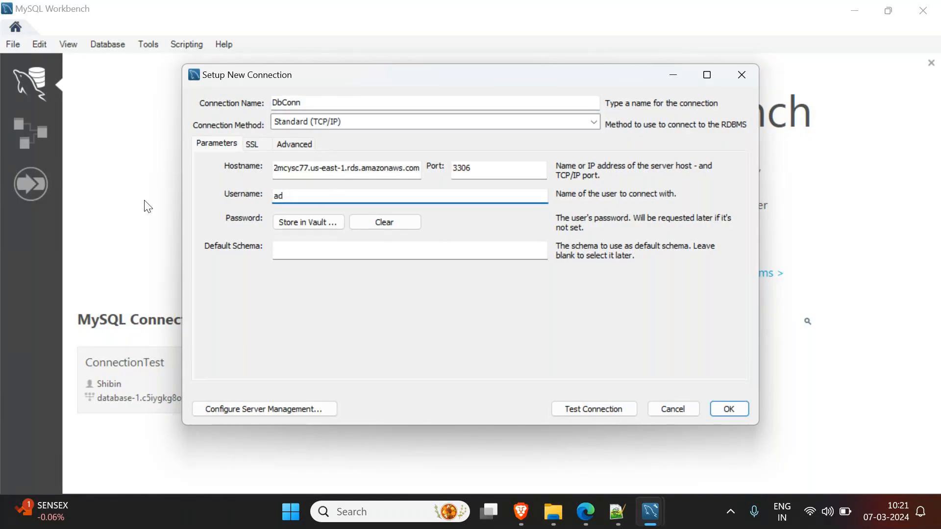
text(min)
click(308, 223)
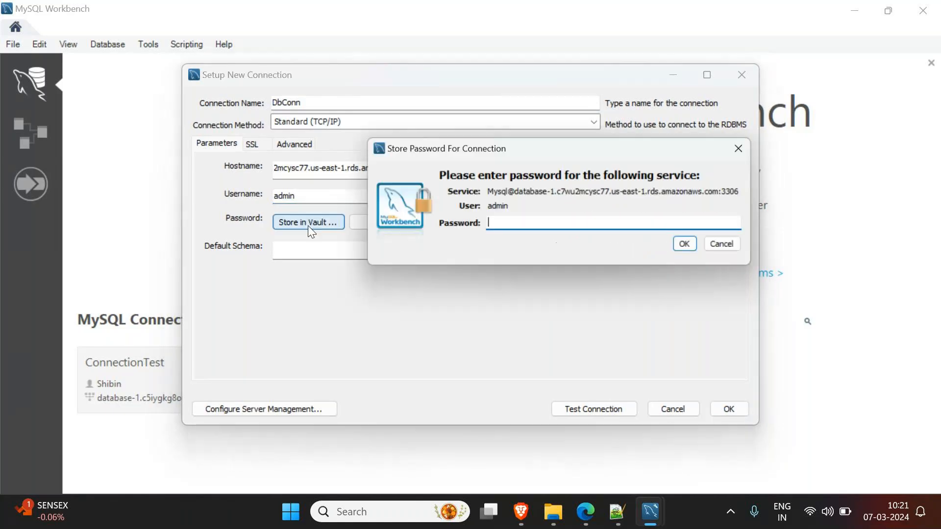
click(692, 242)
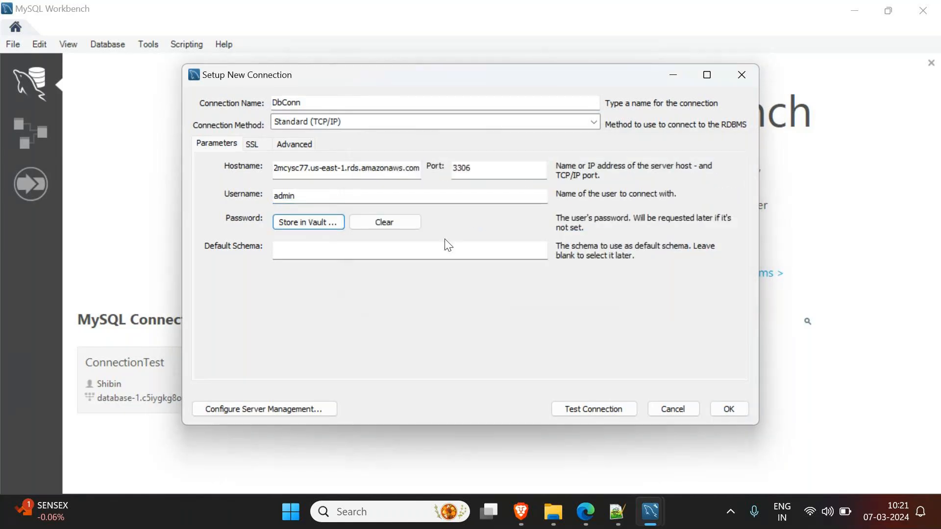
click(381, 225)
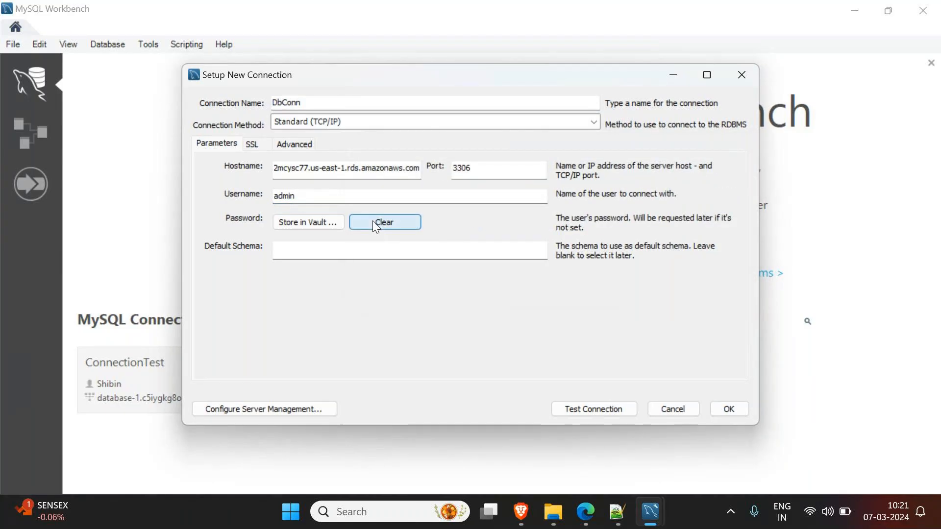
click(296, 217)
text(*********)
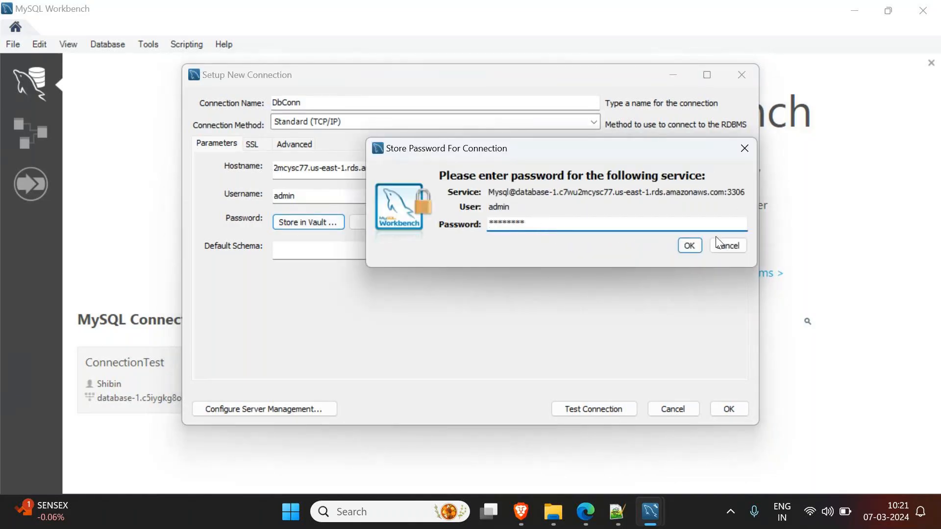
click(689, 245)
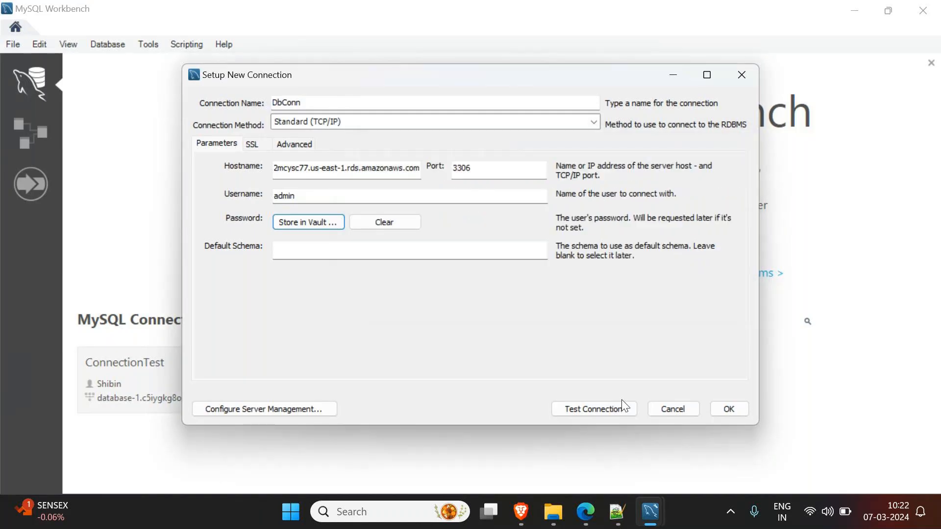
Test the DbConn connection and switch back to the Amazon RDS Databases page in the browser.
click(605, 407)
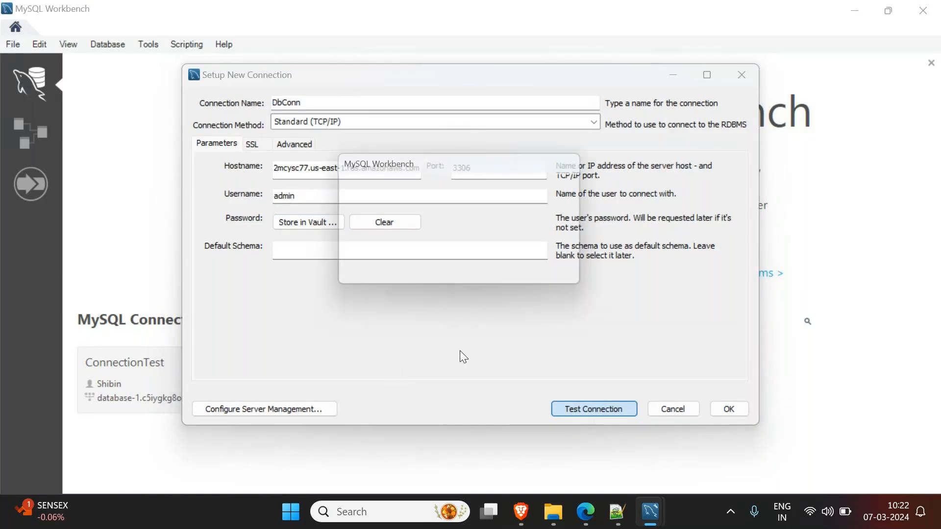
click(562, 277)
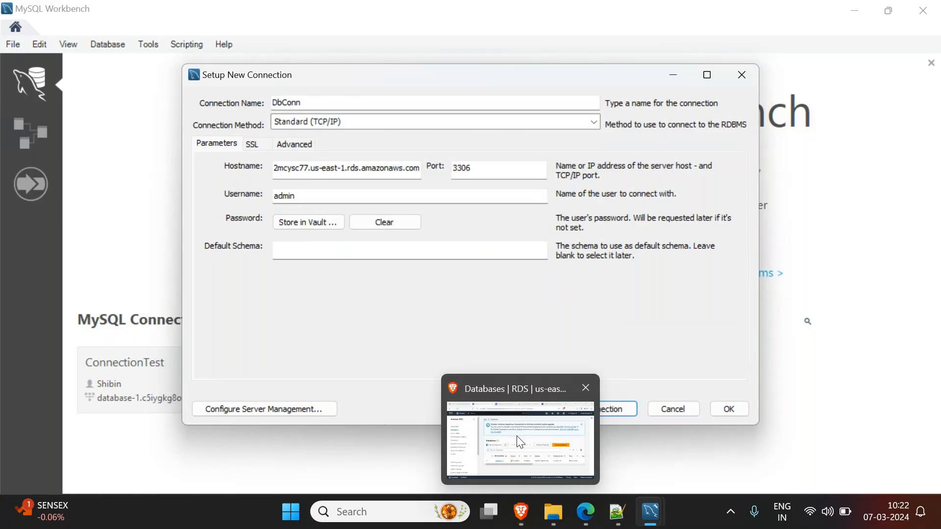
click(521, 512)
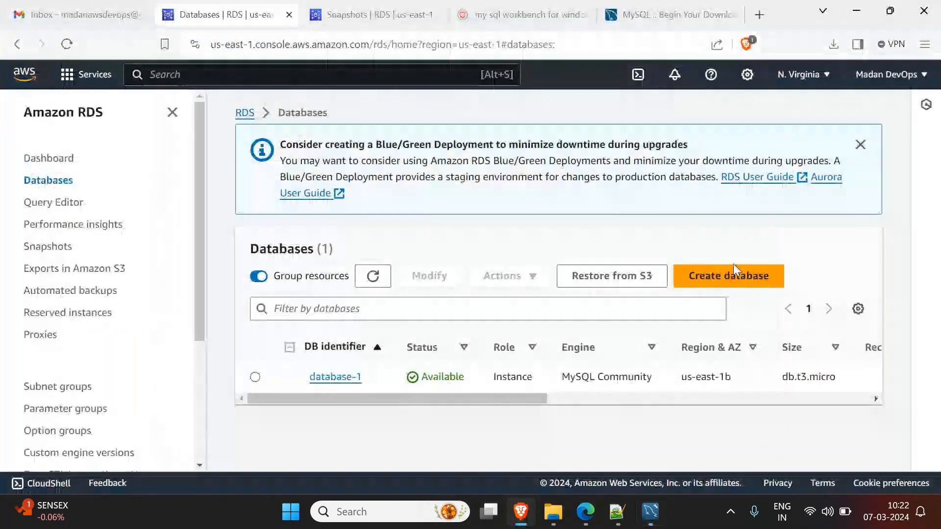
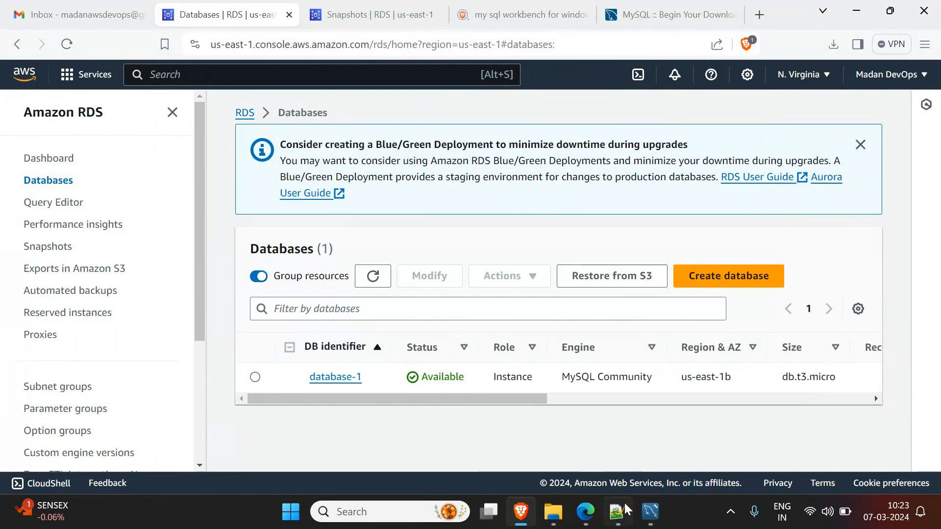
Check the outcome of the DbConn connection test in MySQL Workbench and dismiss its result message.
mouse_move(650, 512)
click(567, 472)
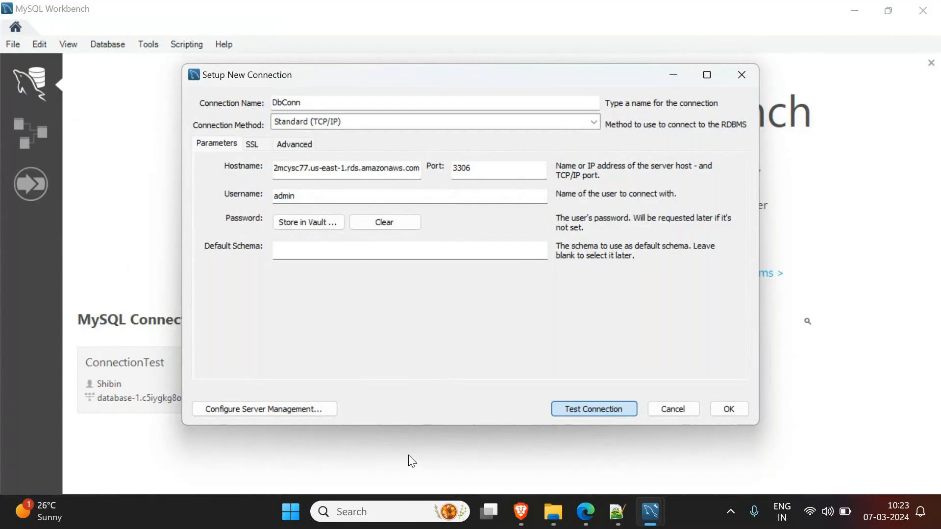
mouse_move(523, 512)
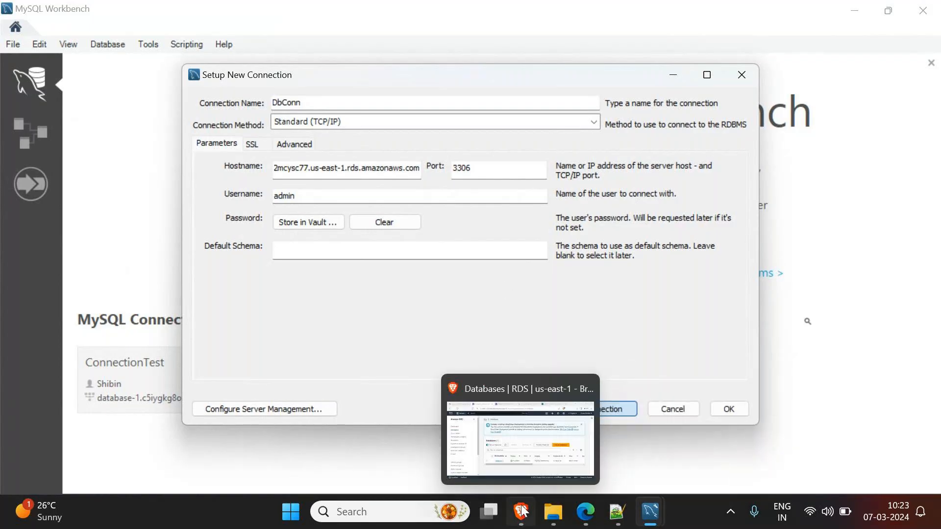
click(508, 463)
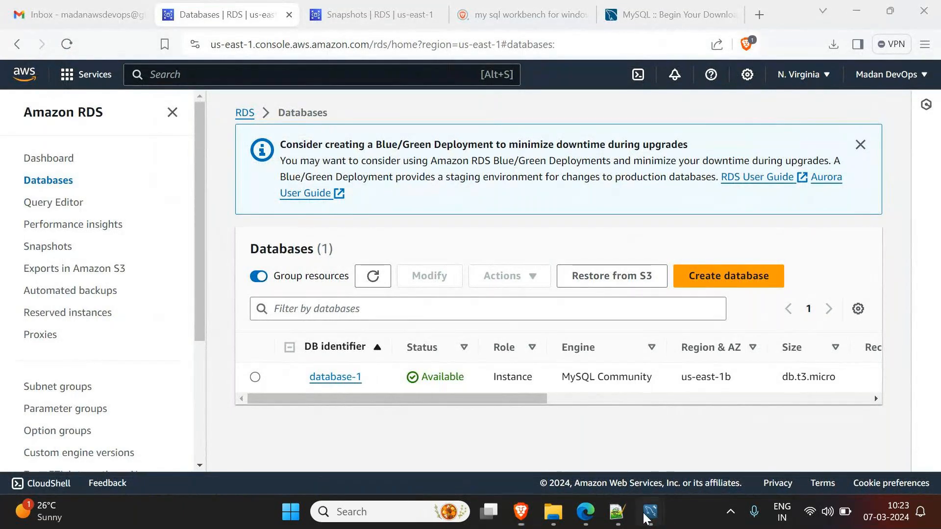
mouse_move(646, 517)
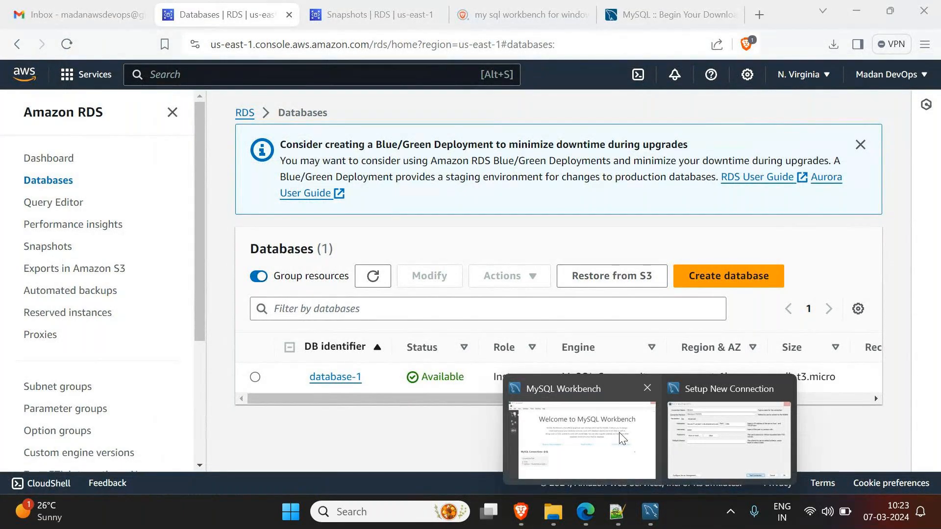
mouse_move(582, 424)
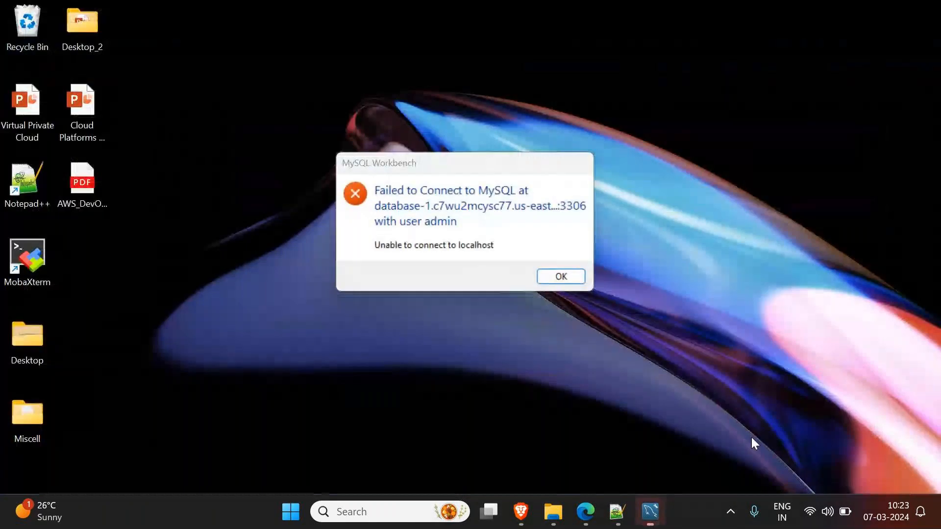
click(753, 437)
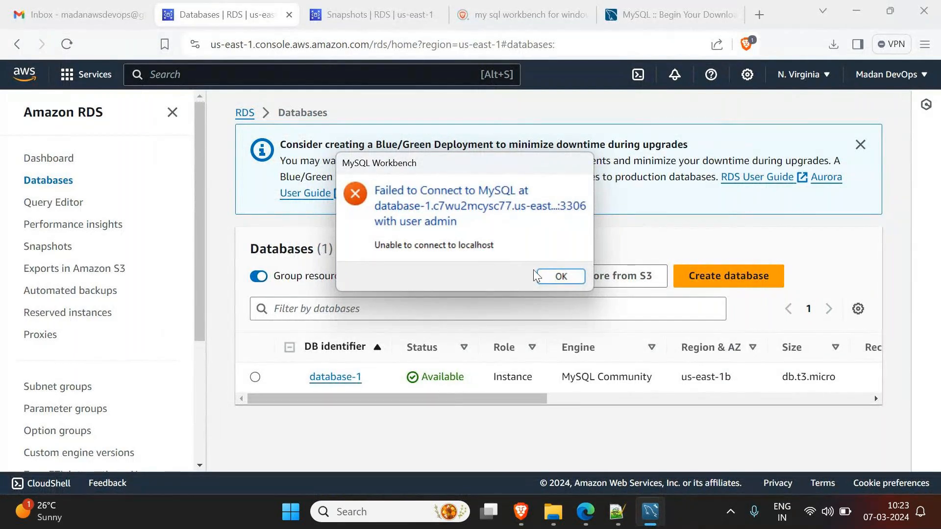
click(569, 276)
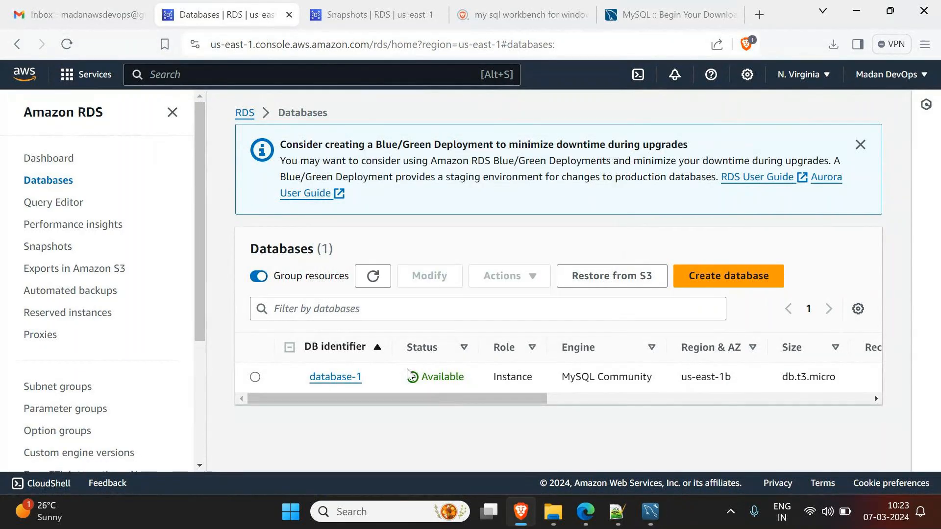
Review database-1's region, endpoint, networking and public access details, and look over the RDS dashboard's resources.
click(349, 378)
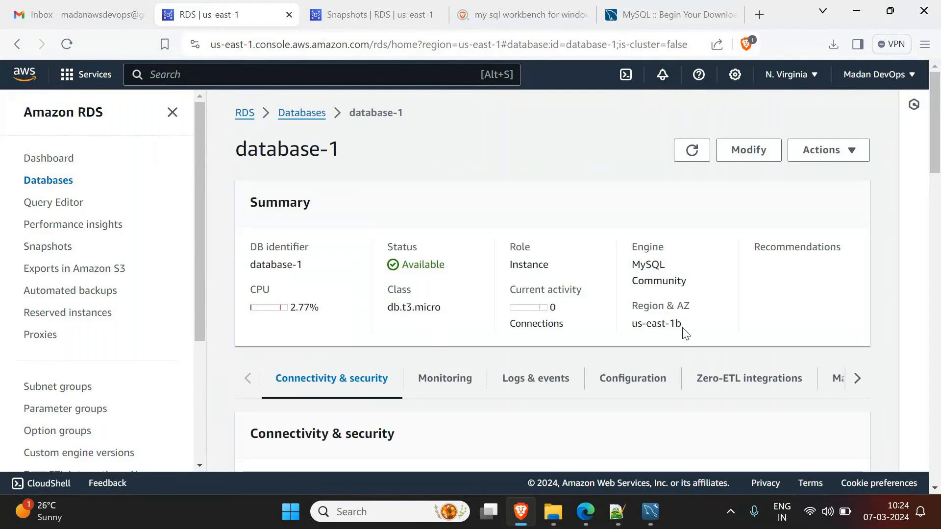
click(796, 66)
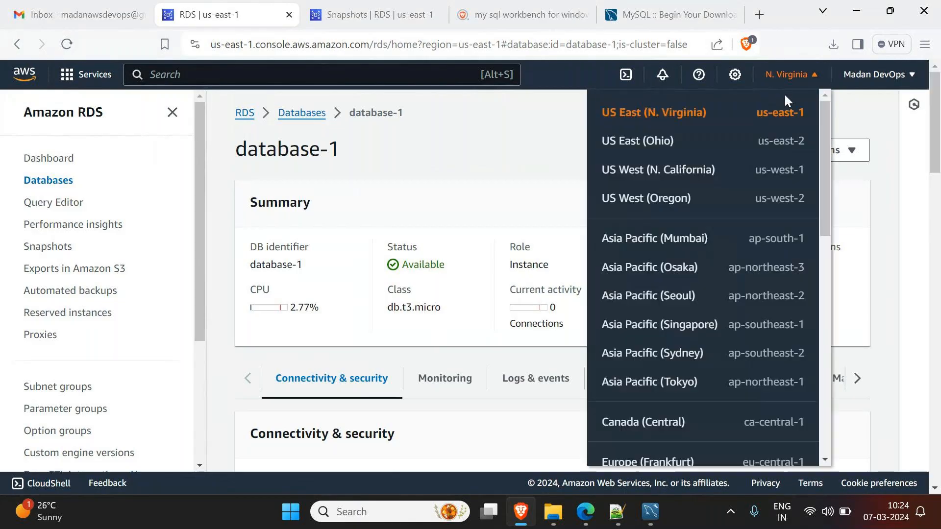
click(791, 124)
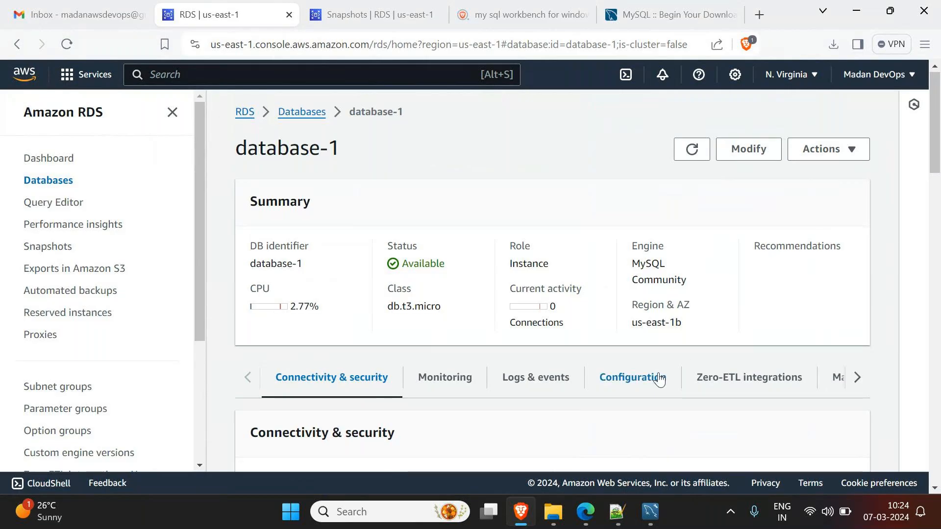
scroll(657, 379, down, 3)
scroll(659, 380, down, 4)
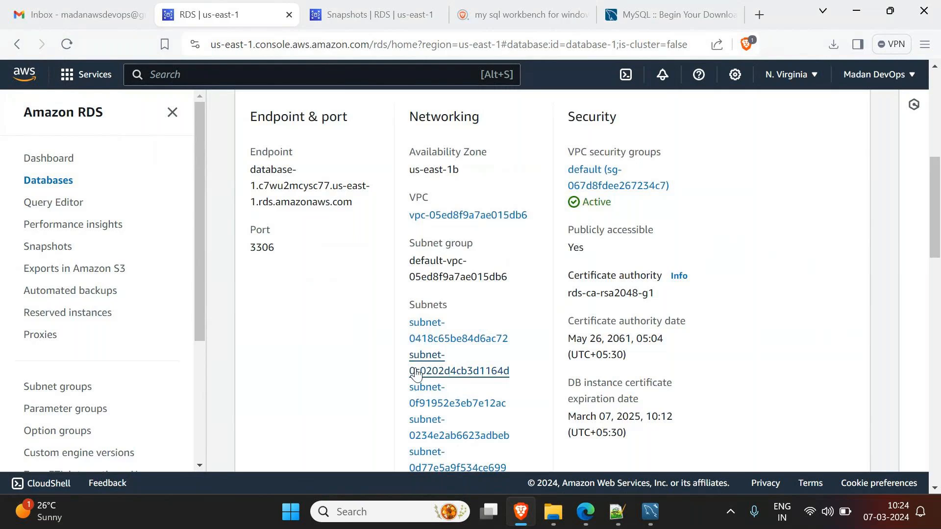
scroll(432, 373, up, 7)
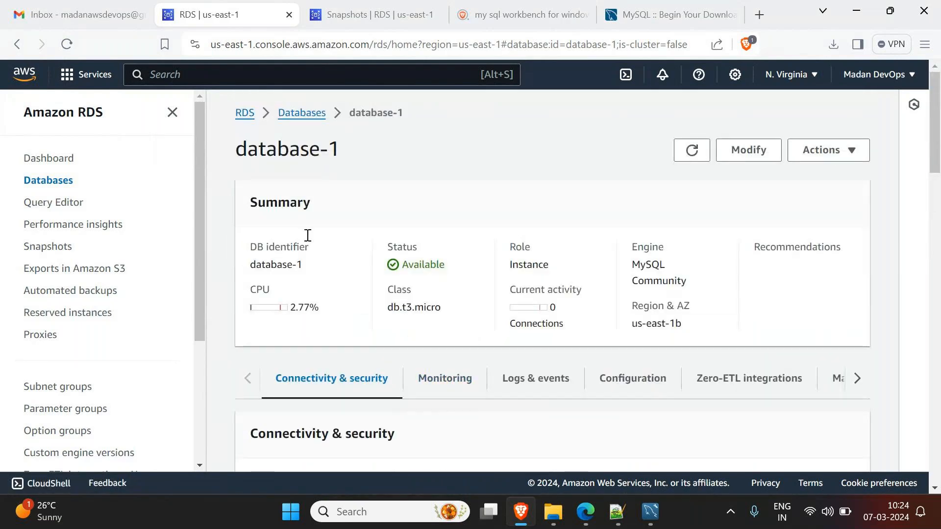
click(244, 114)
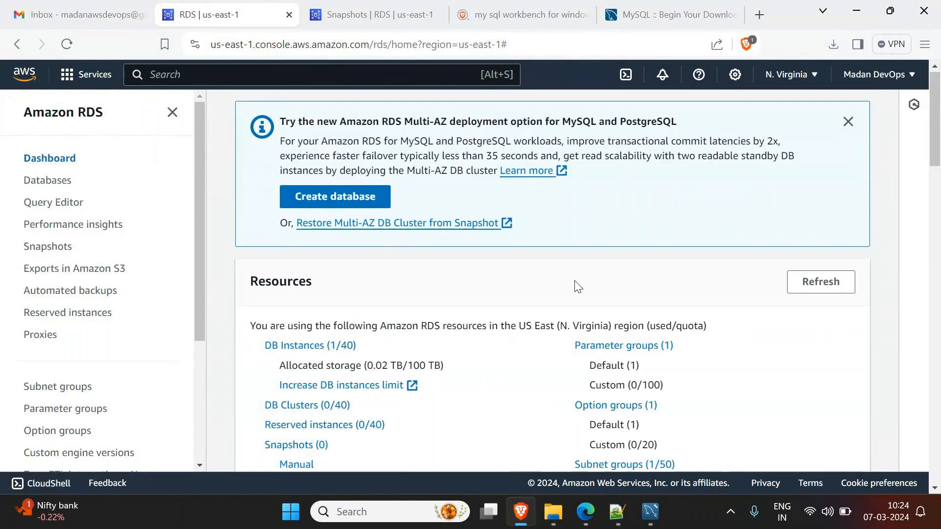
scroll(577, 287, down, 1)
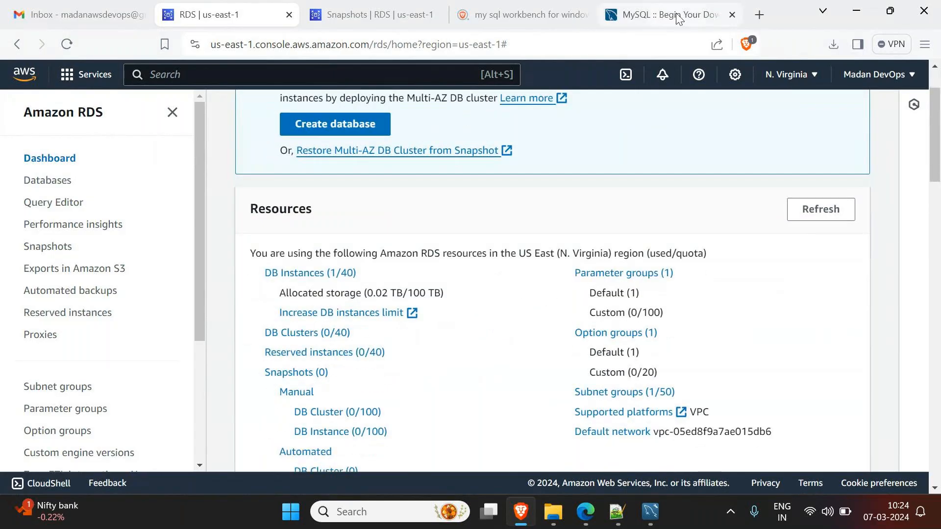
Switch to MySQL Workbench, cancel the DbConn setup, and try to open the saved ConnectionTest connection.
mouse_move(602, 519)
mouse_move(651, 512)
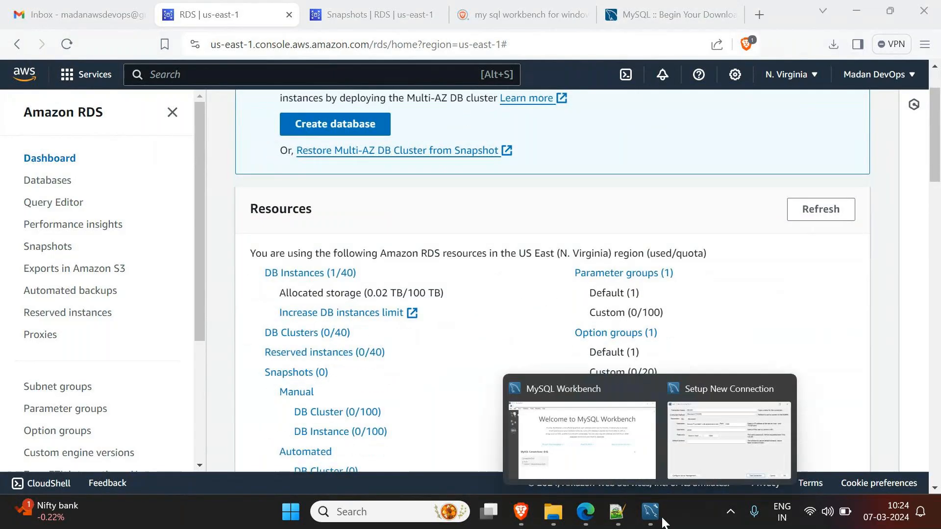
mouse_move(716, 434)
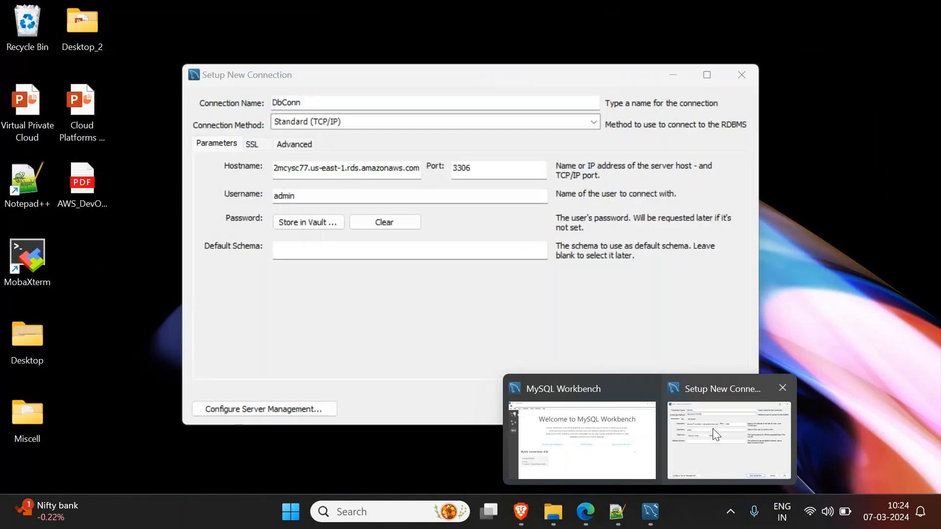
click(716, 434)
click(687, 410)
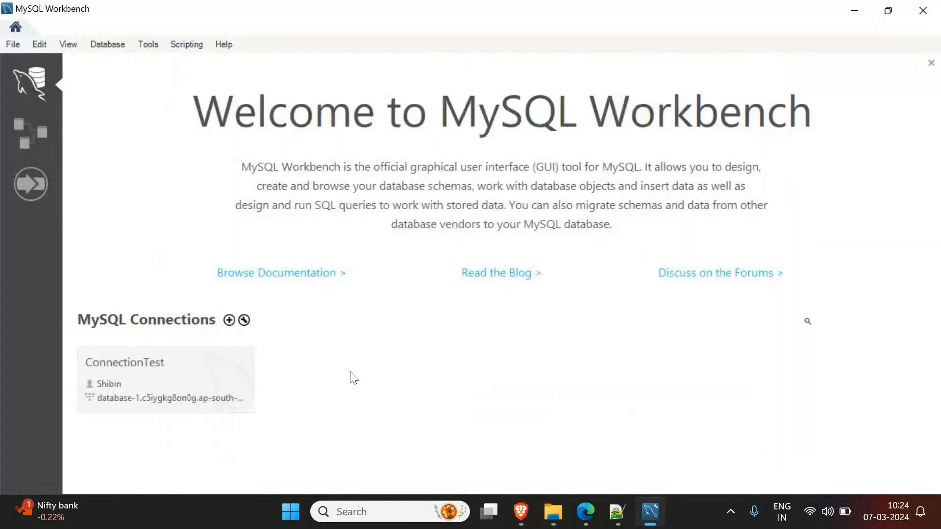
click(201, 359)
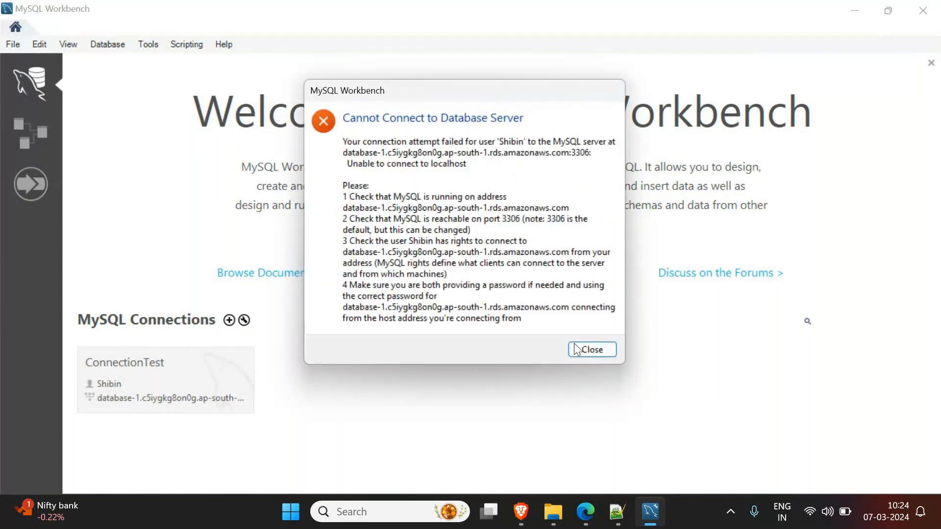
click(592, 349)
In the server connections manager, enter the connection name DbTest1 and paste the copied RDS endpoint as its hostname, checking it for errors.
click(244, 320)
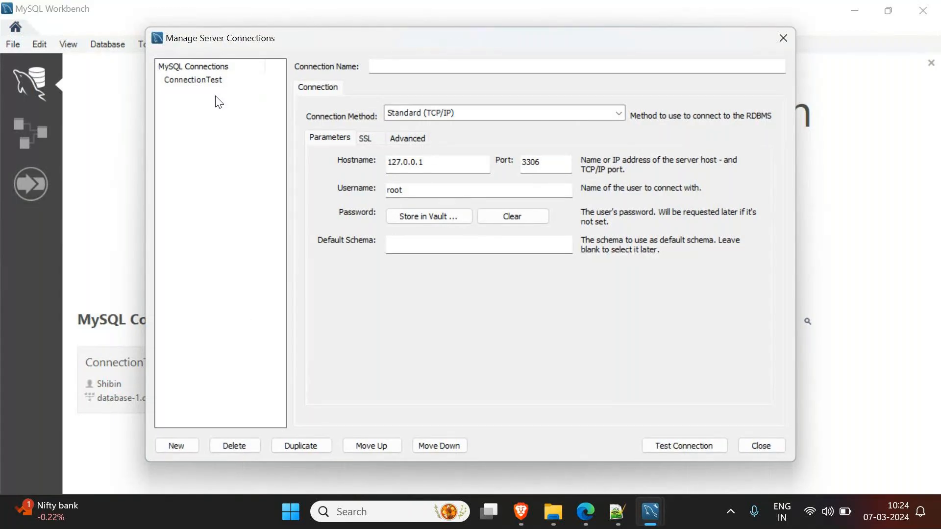
click(414, 66)
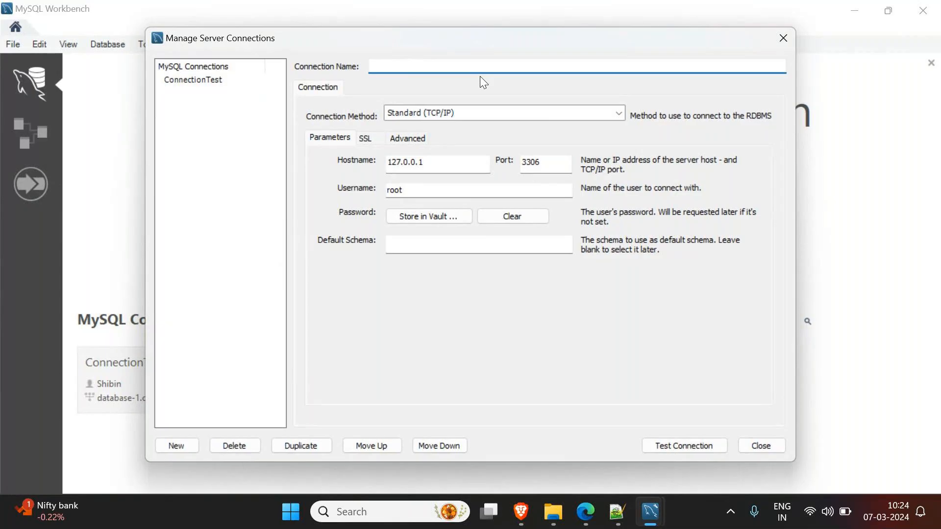
text(DbTest1)
click(414, 158)
drag(440, 158, 331, 162)
key(ctrl+v)
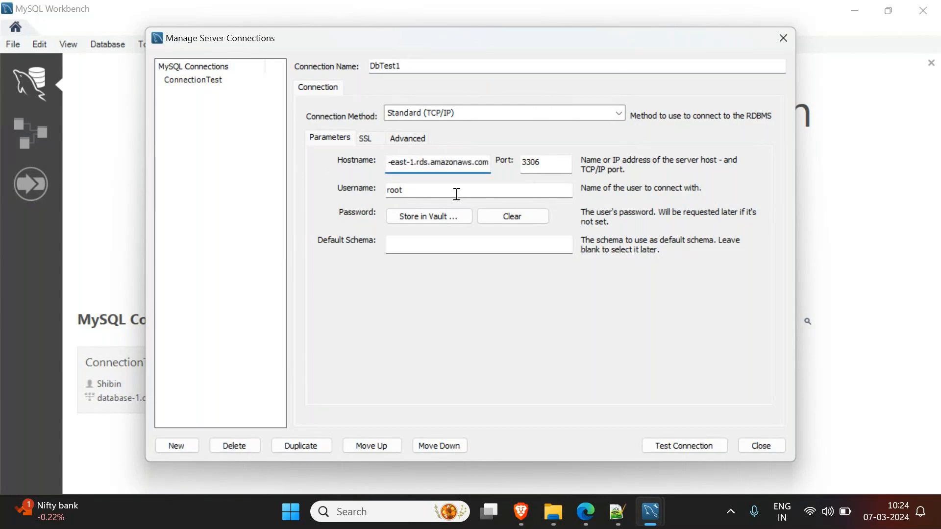
key(Home)
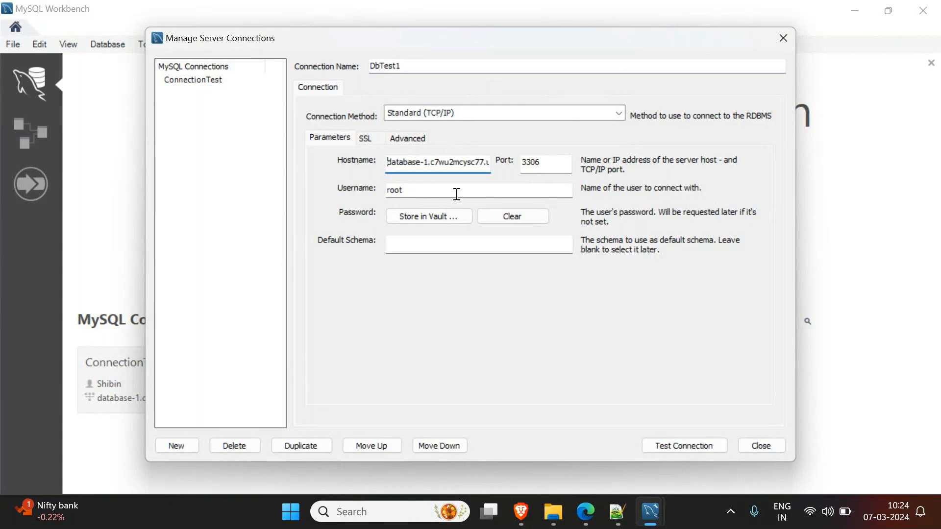
key(Right)
key(Right)
key(Right)
key(Right)
key(Right)
key(Right)
key(Right)
key(Right)
key(Right)
key(Right)
key(Right)
key(Right)
key(Right)
key(Right)
key(Right)
key(Right)
key(Right)
key(Right)
key(Right)
key(Right)
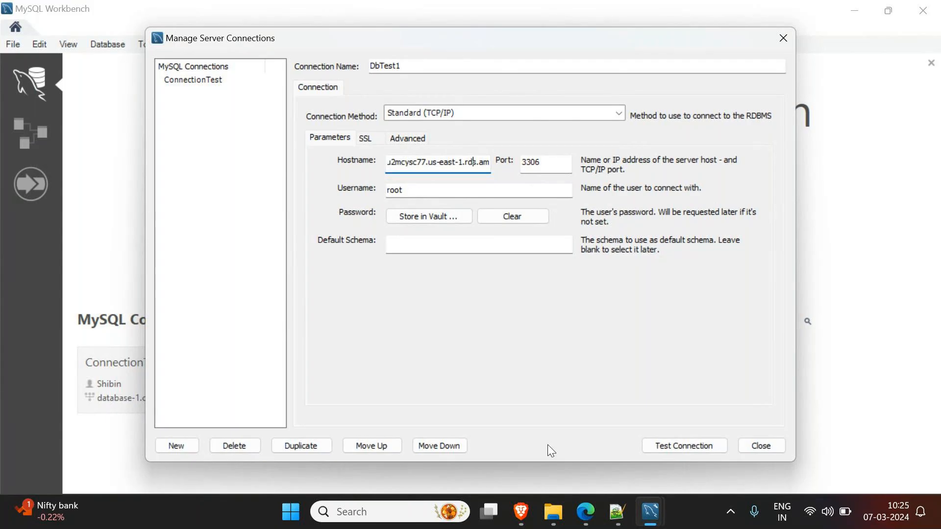
Compare the DbTest1 hostname with the endpoint noted in AWS_RDS.txt and set the connection's username to admin.
click(617, 511)
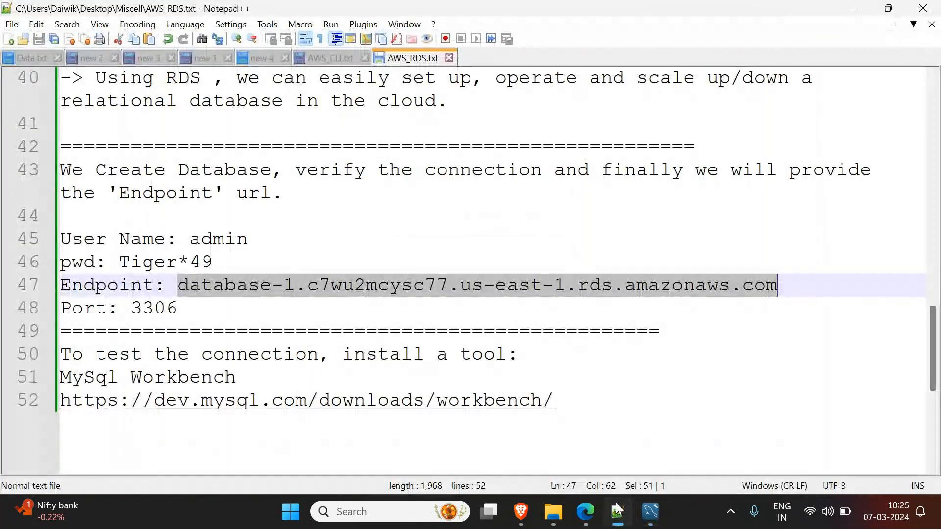
click(651, 512)
double_click(405, 192)
text(admin)
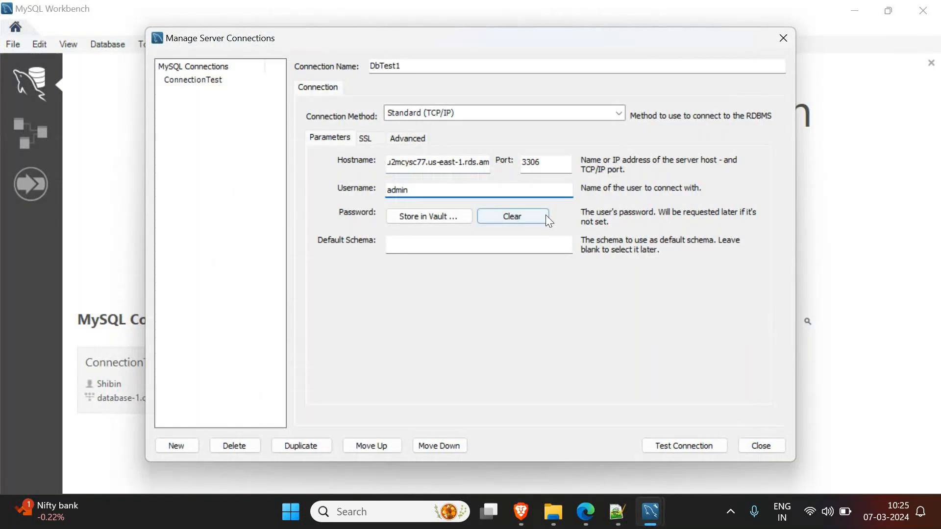
Store the database password for DbTest1 in the vault and test the connection.
click(441, 215)
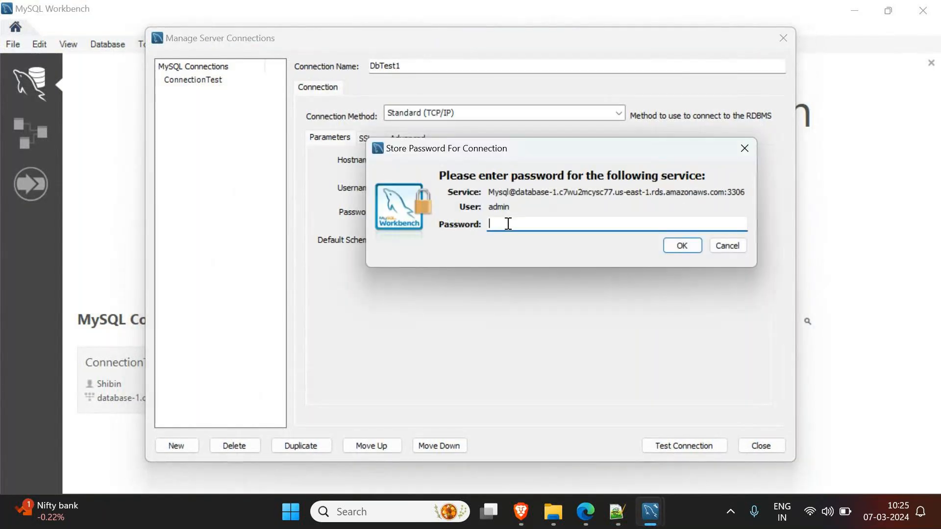
text(********)
click(681, 251)
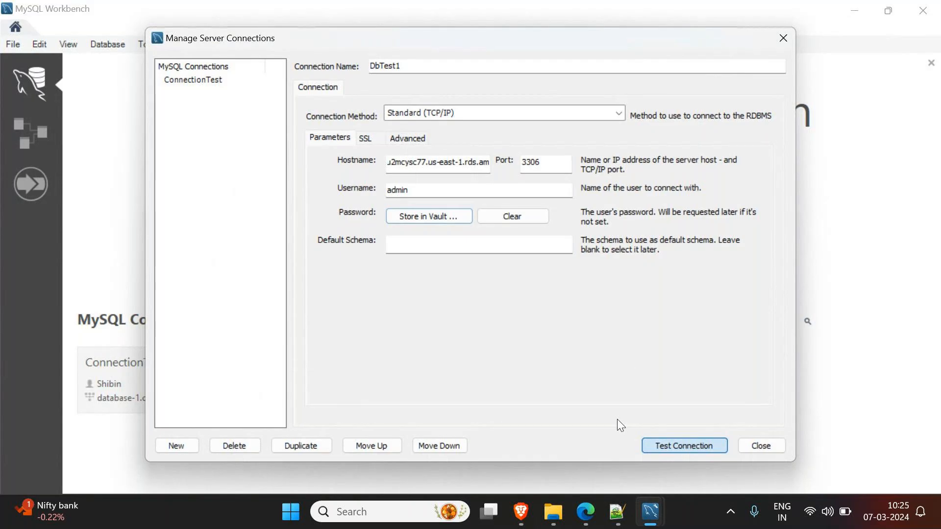
Review the database login details, endpoint, port and MySQL Workbench download link in AWS_RDS.txt, glancing at the RDS dashboard.
mouse_move(586, 511)
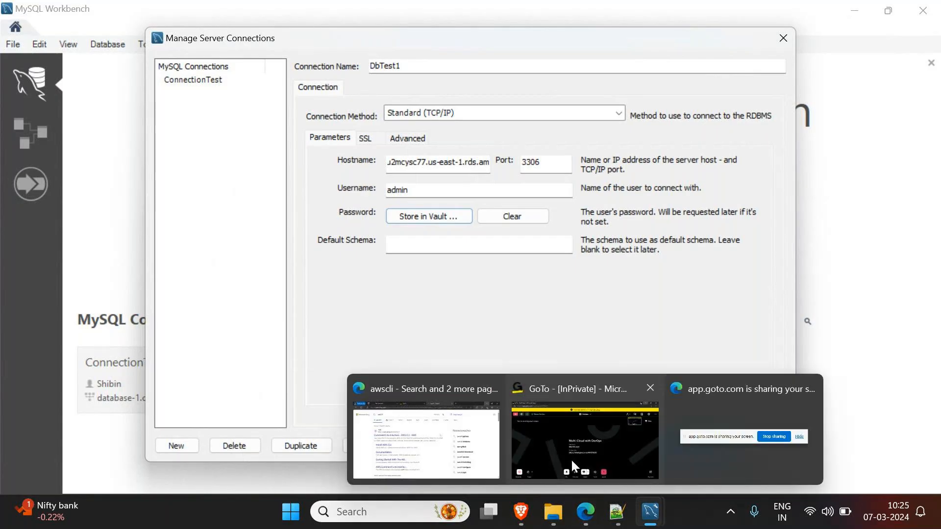
mouse_move(579, 442)
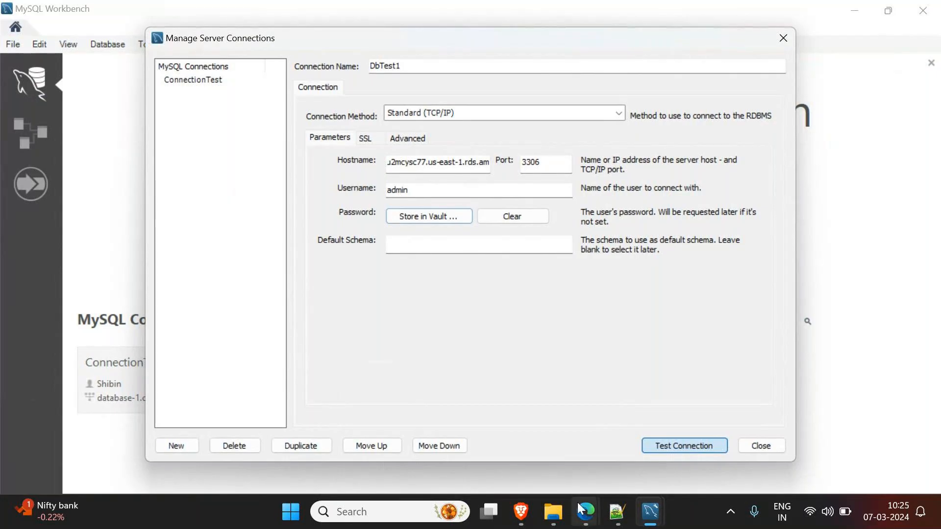
click(617, 512)
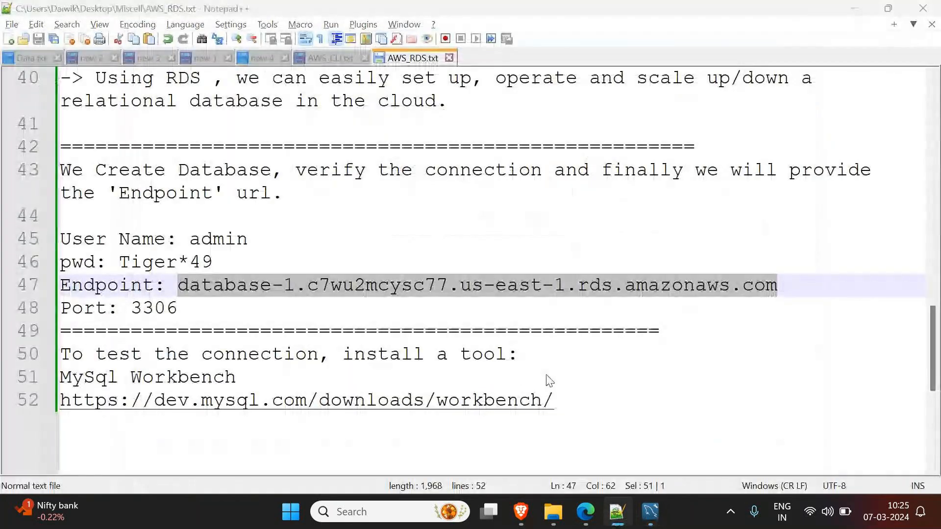
click(557, 274)
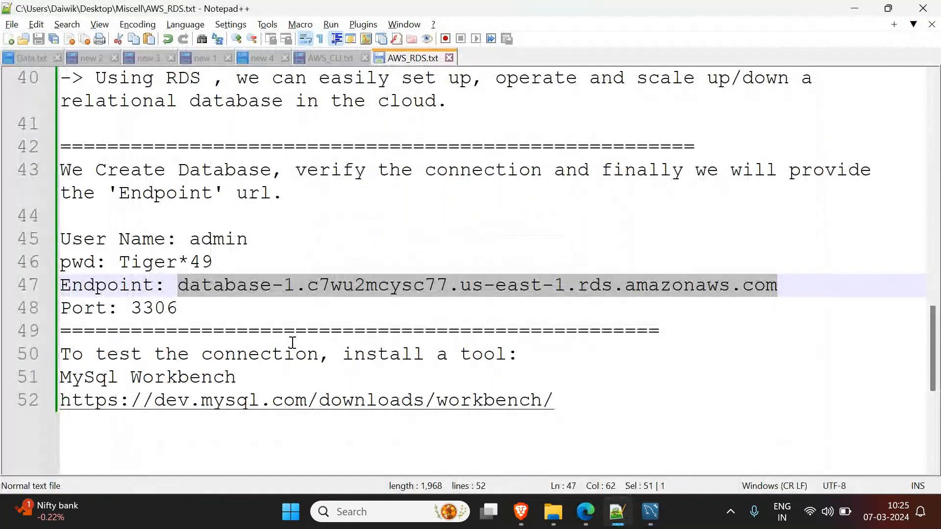
drag(195, 314, 26, 243)
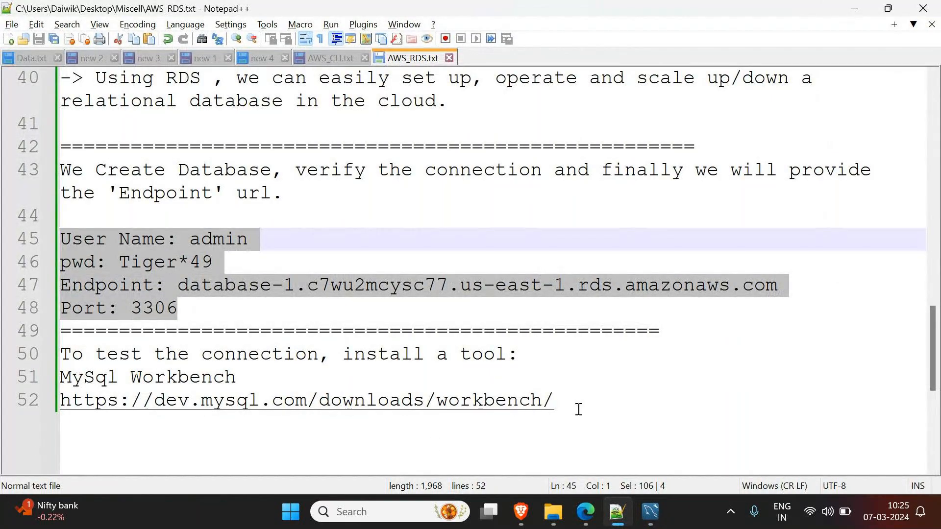
drag(574, 412, 4, 374)
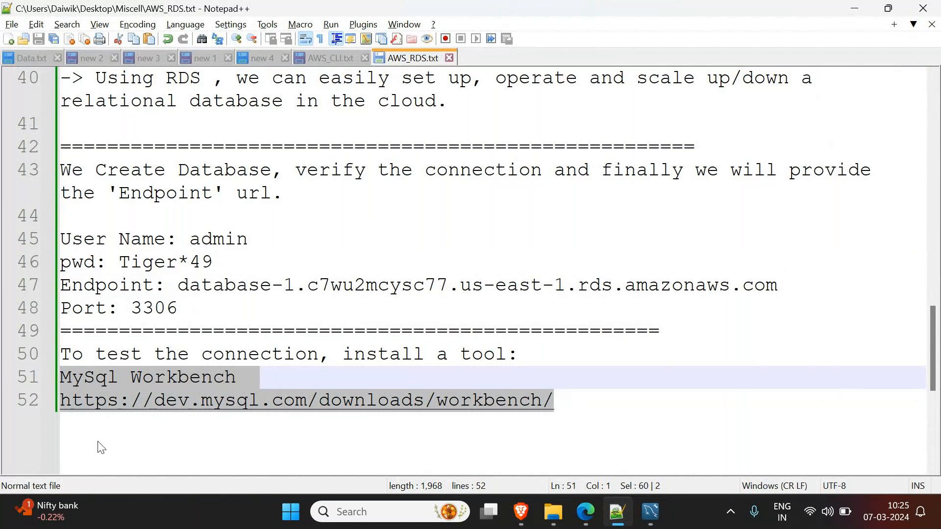
click(520, 512)
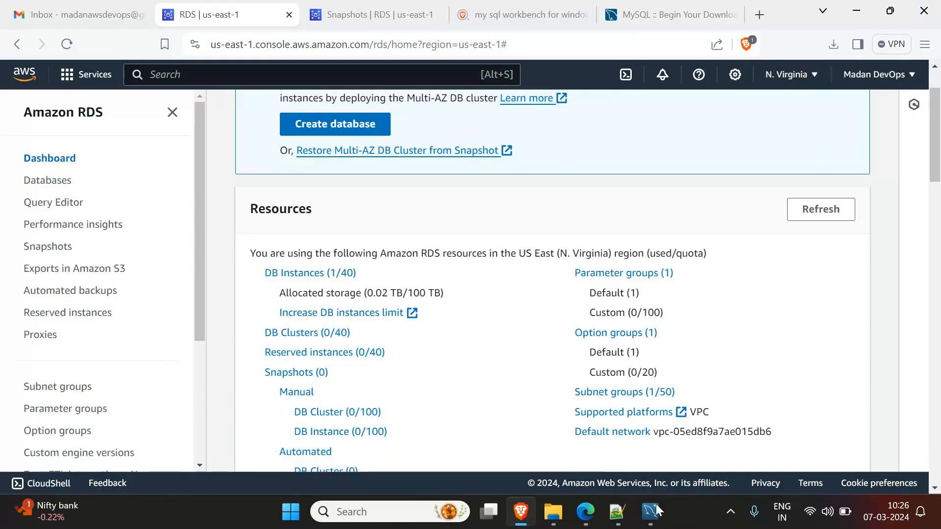
click(625, 521)
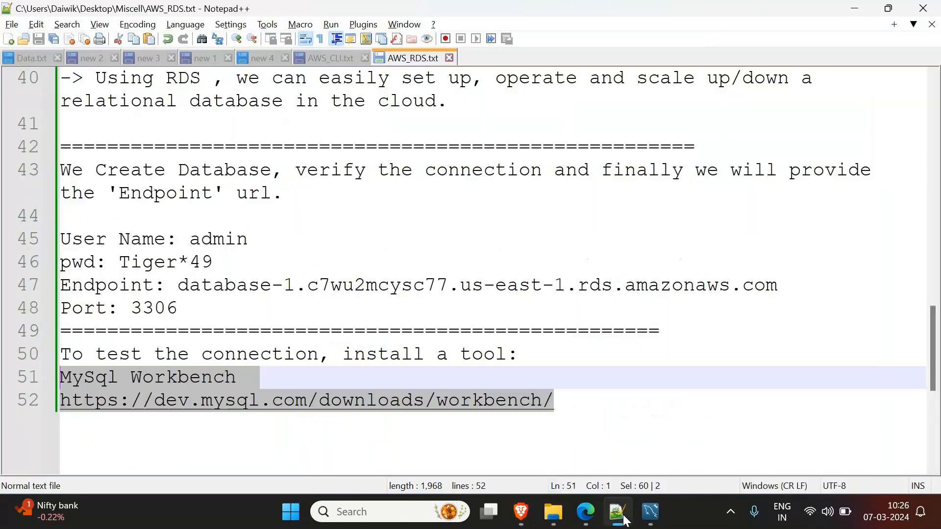
Examine the noted database endpoint in AWS_RDS.txt, including its us-east-1 region part.
drag(178, 286, 756, 287)
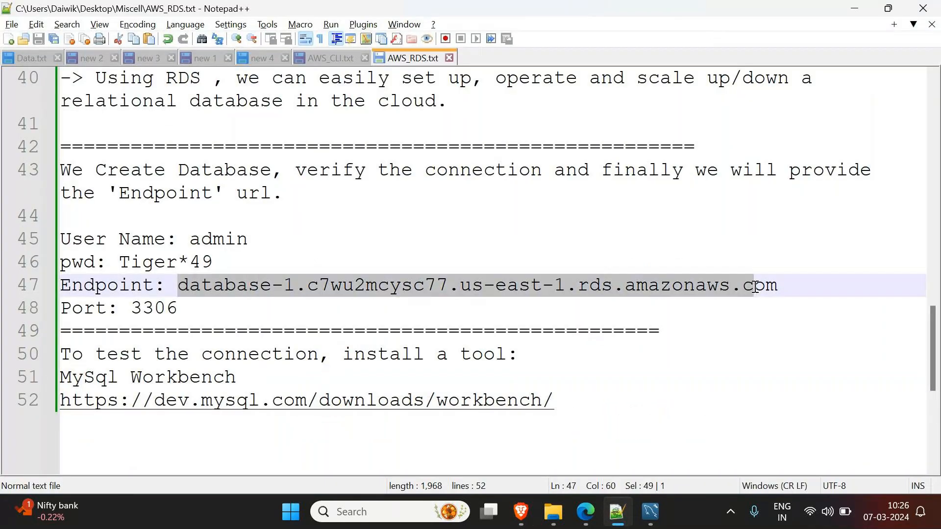
click(809, 284)
drag(460, 288, 562, 293)
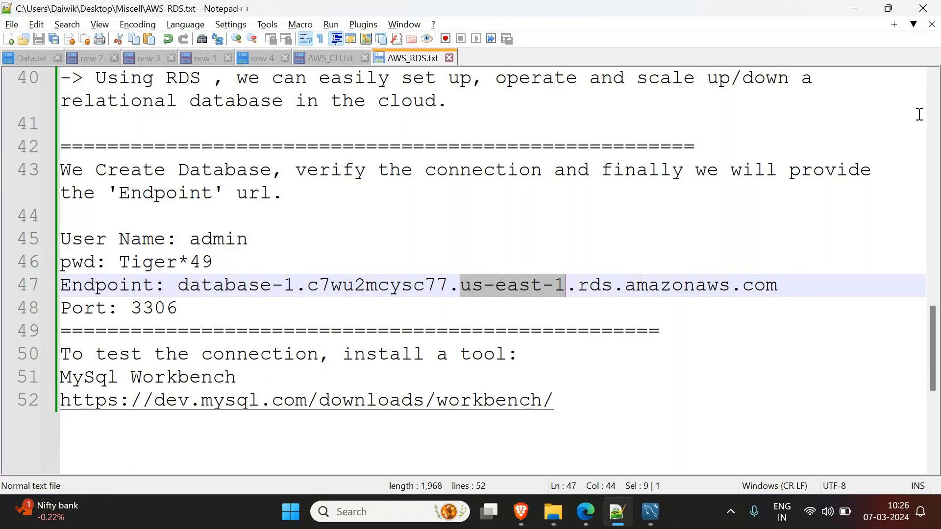
Switch to the RDS console in the browser, start deleting the database-1 instance, and enter delete as the beginning of the written consent.
key(alt+Tab)
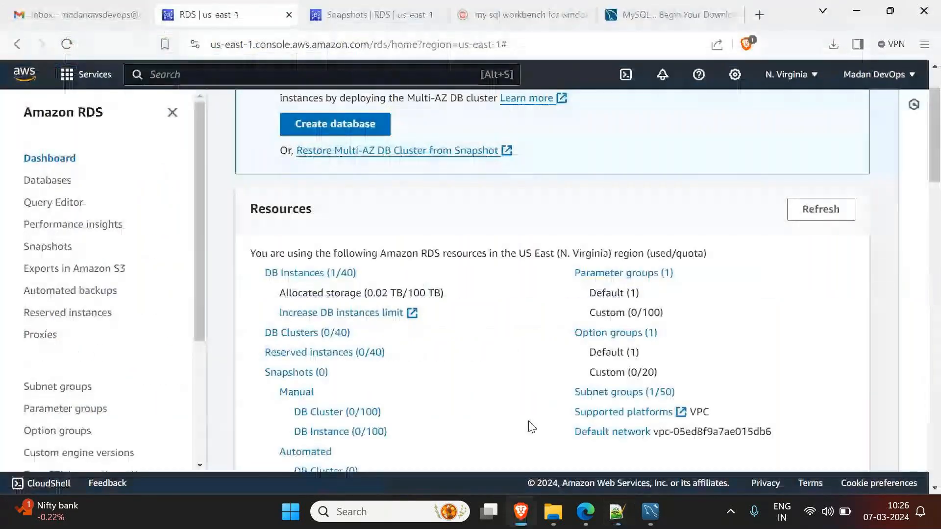
scroll(532, 427, up, 1)
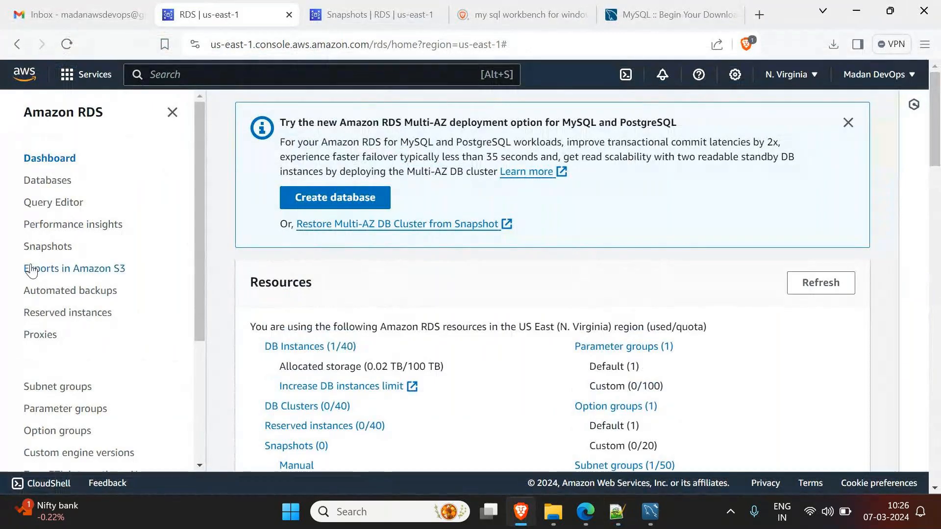
click(45, 181)
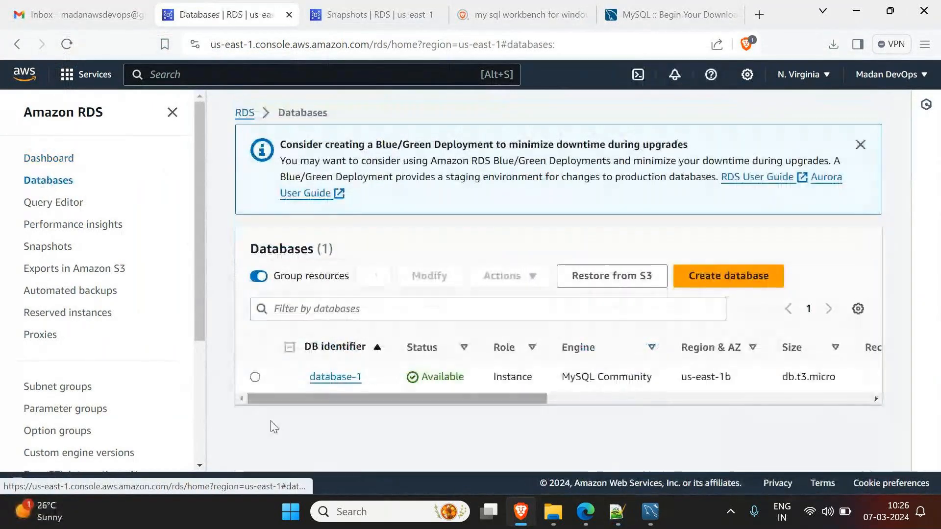
click(255, 377)
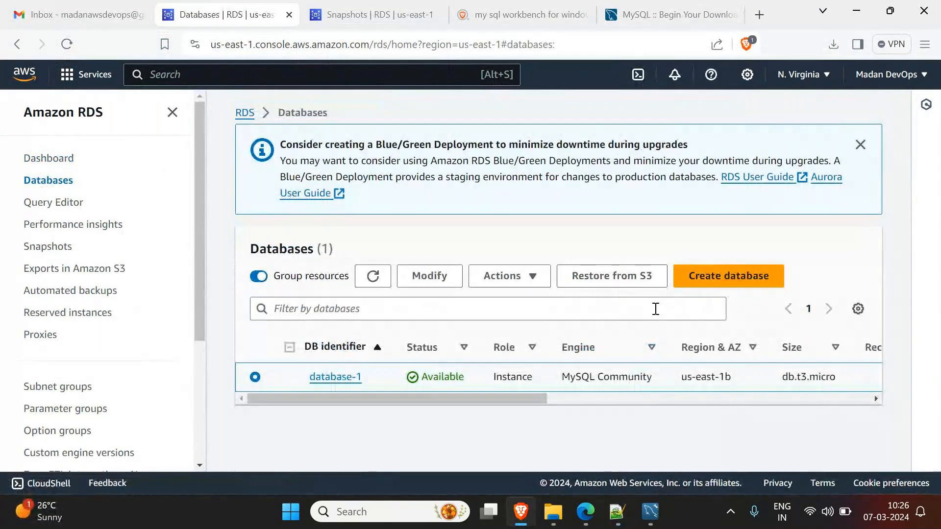
click(505, 276)
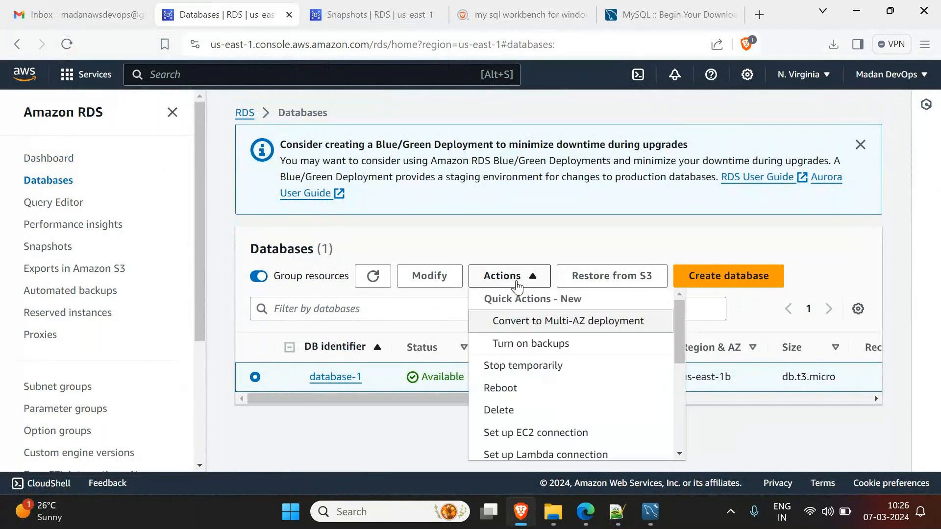
click(503, 405)
click(367, 411)
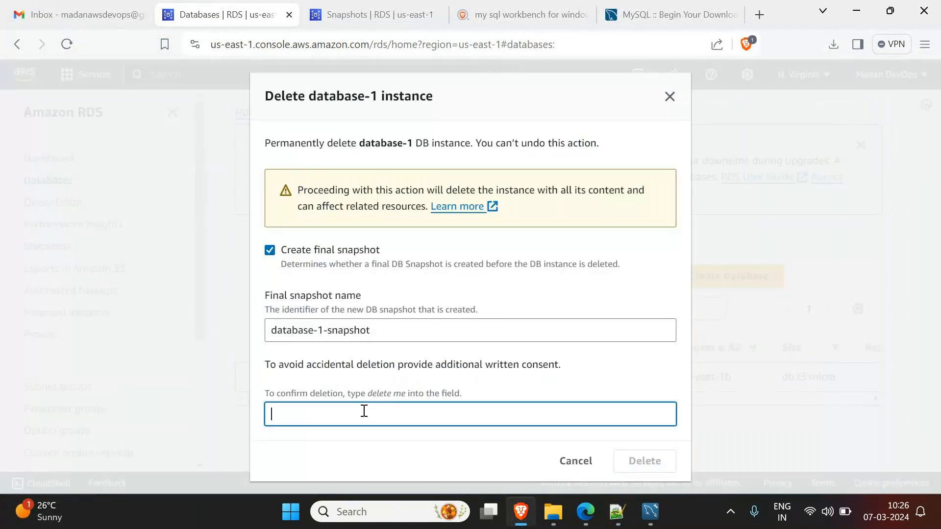
text(delete)
click(450, 446)
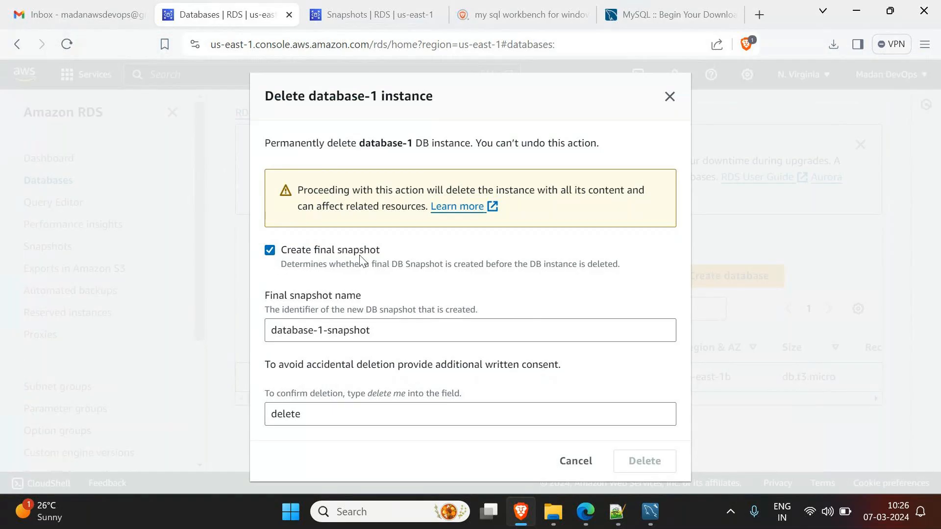
Try the deletion options without a final snapshot, including the backup-loss acknowledgement, and re-enable the final snapshot.
click(278, 252)
scroll(483, 430, down, 2)
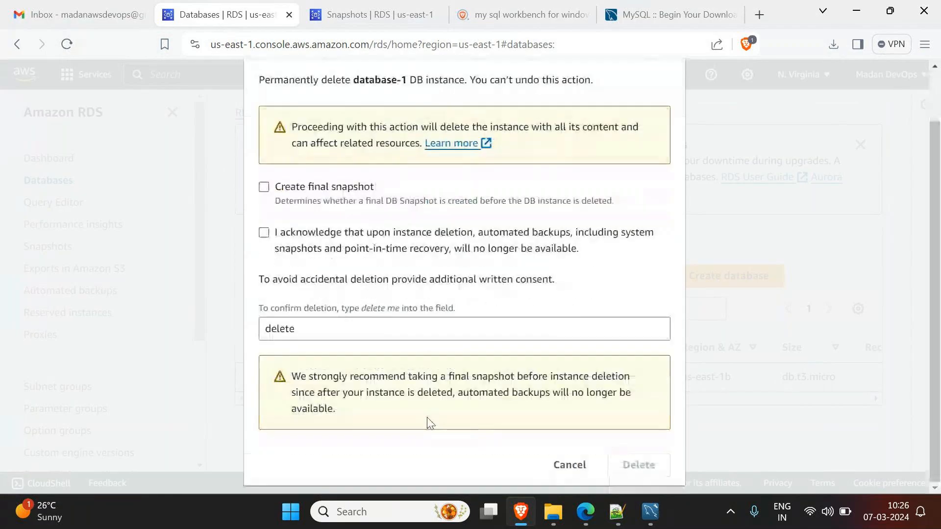
click(363, 336)
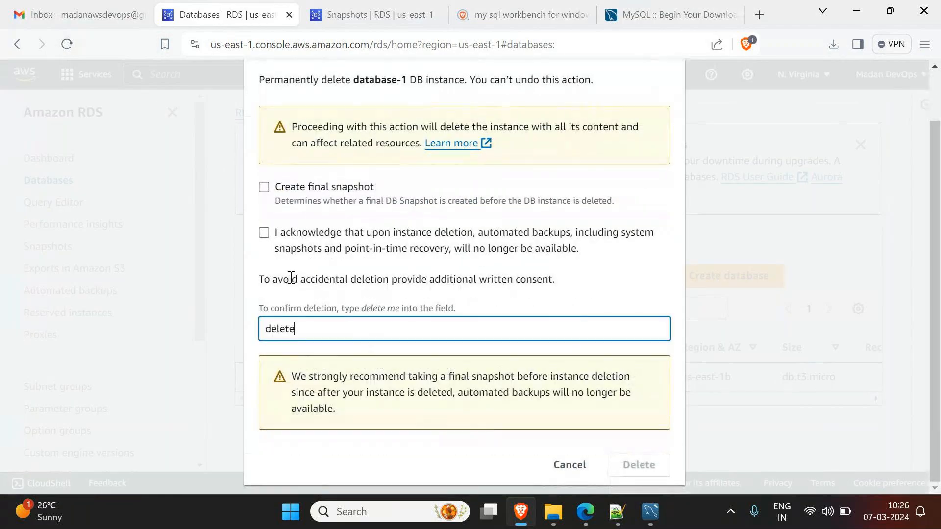
click(264, 187)
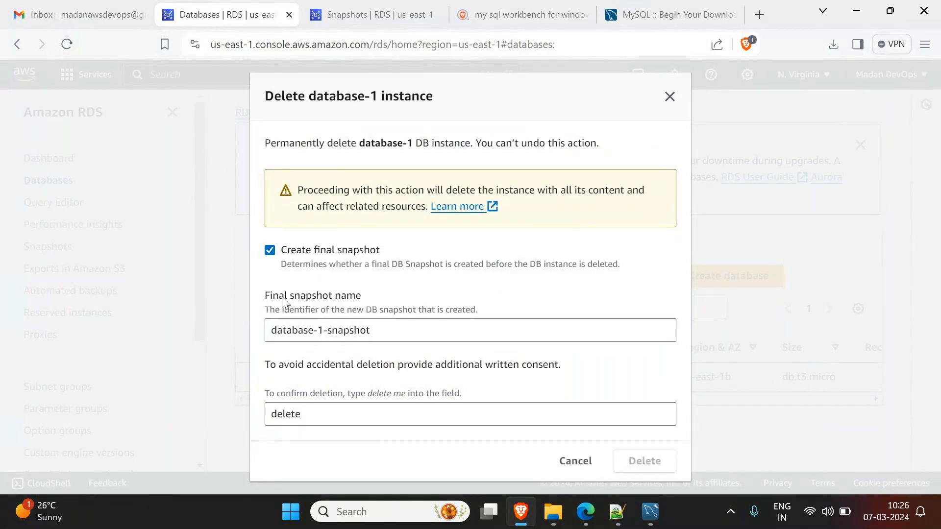
click(270, 250)
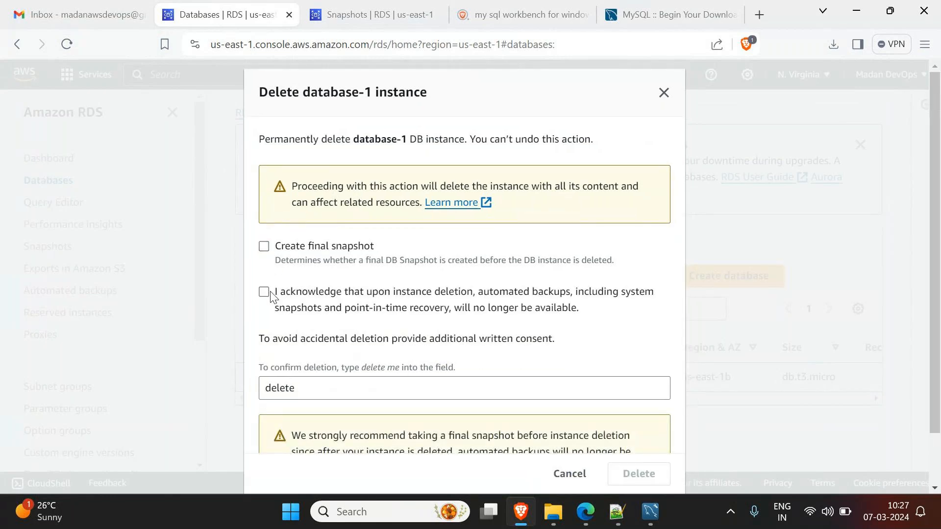
click(264, 293)
click(263, 247)
Complete the written consent as delete me and delete database-1 with the final snapshot database-1-snapshot.
click(333, 419)
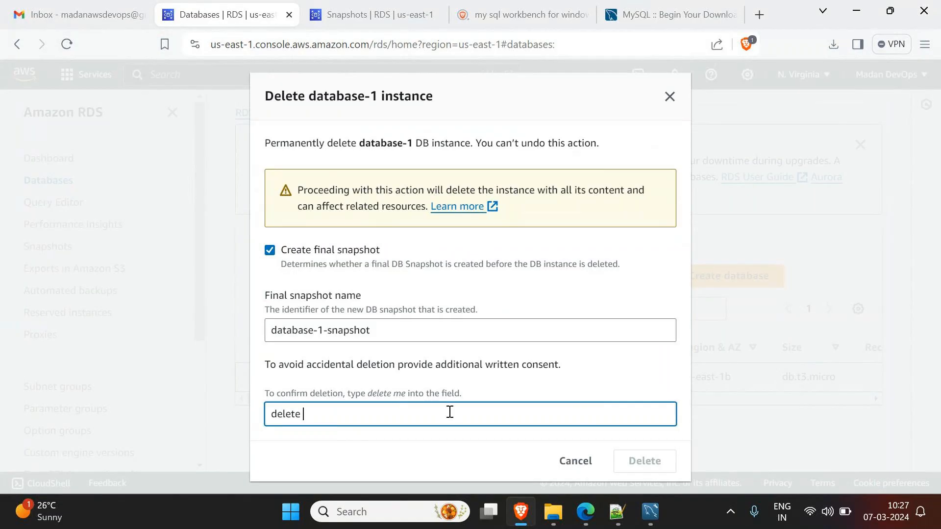
text(me)
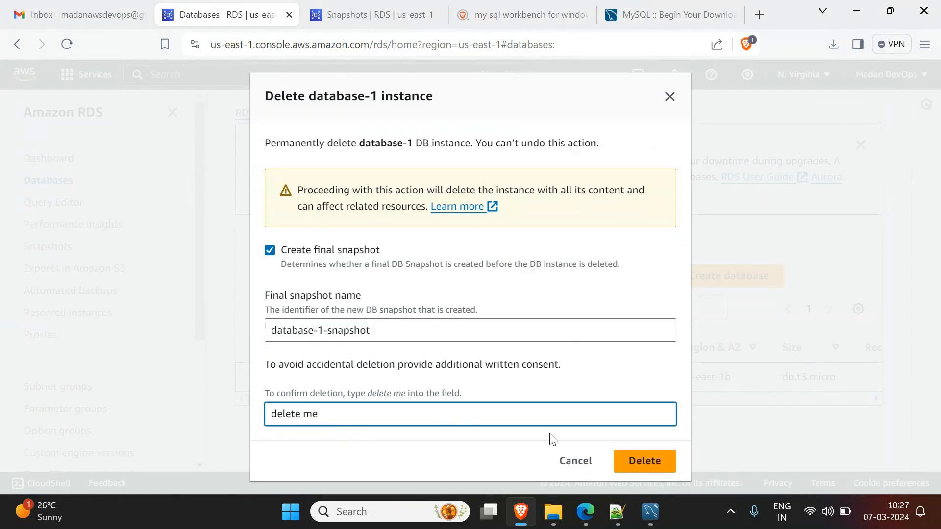
click(650, 473)
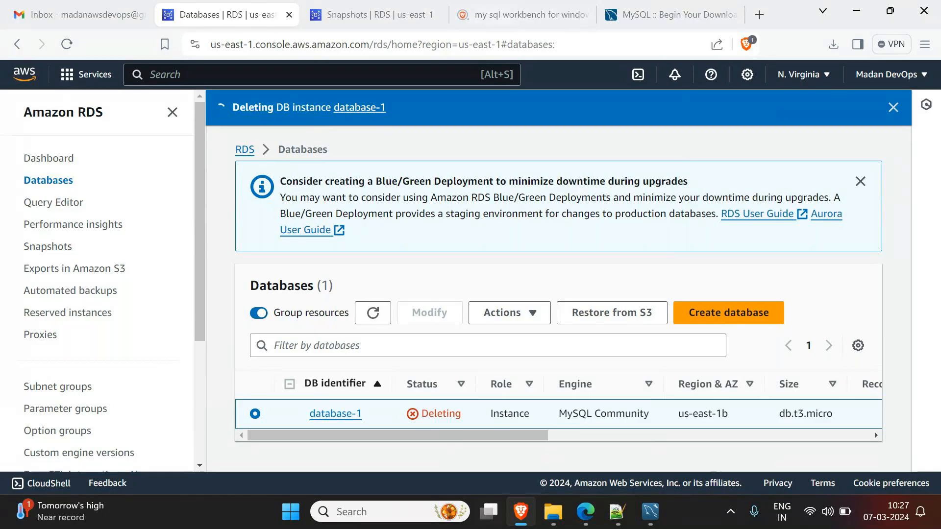
mouse_move(576, 517)
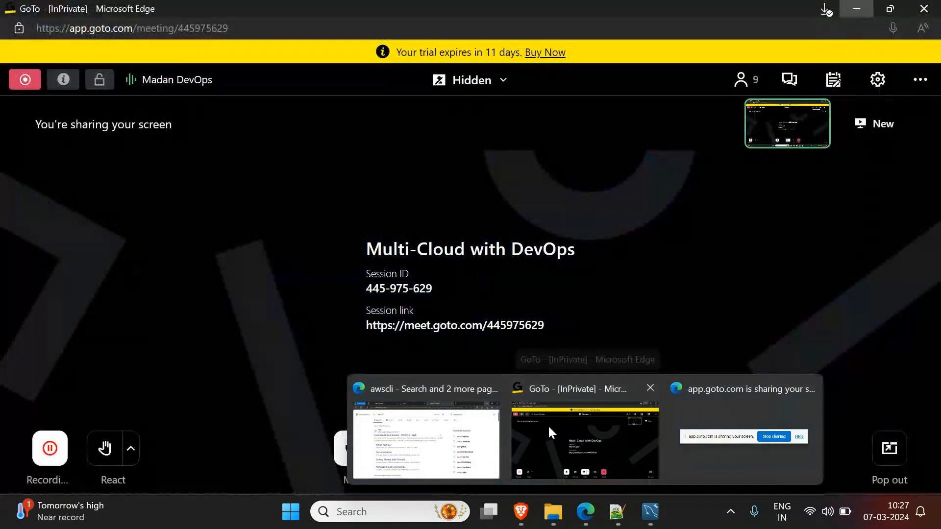
click(548, 425)
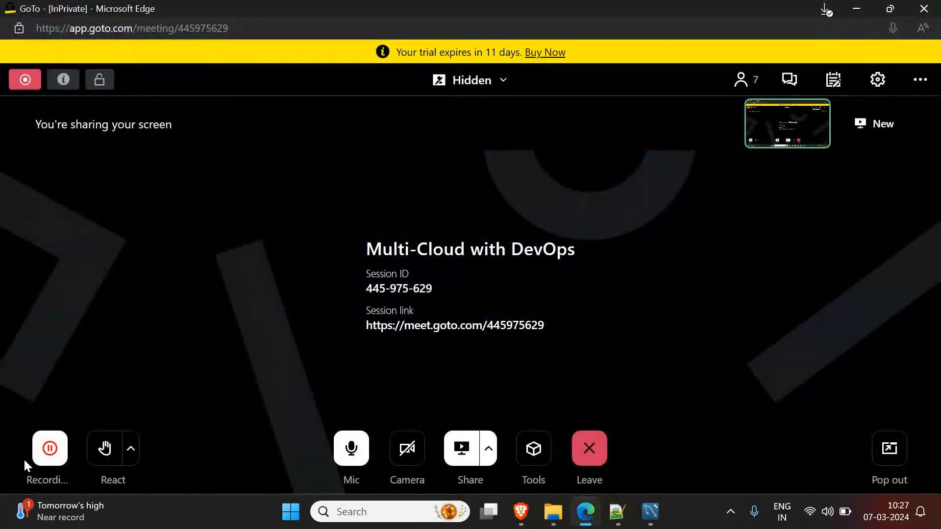